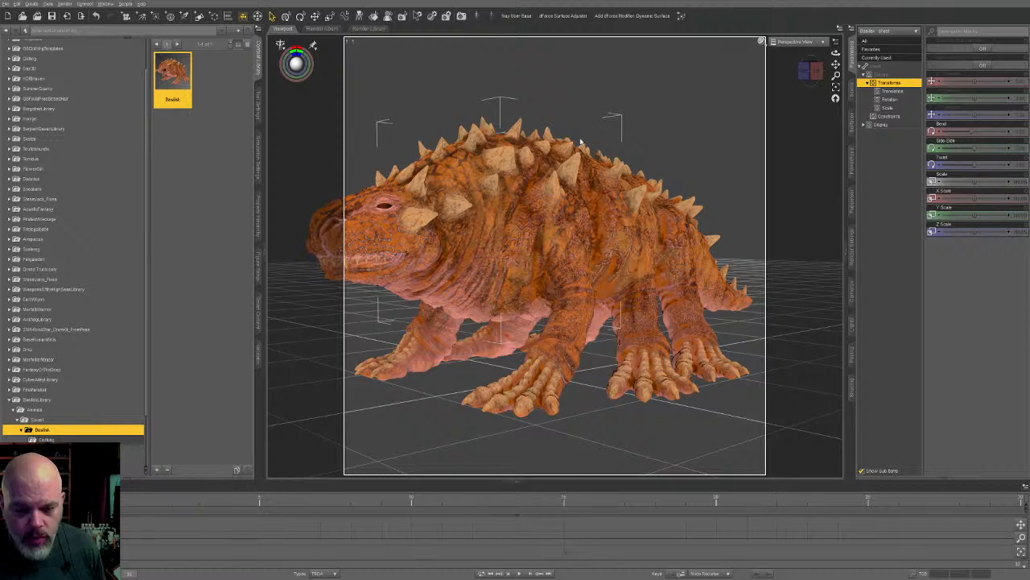
# - Turn on edit mode for the jaw bone's parameters
pyautogui.moveTo(581, 209); pyautogui.dragTo(602, 218, button='middle')
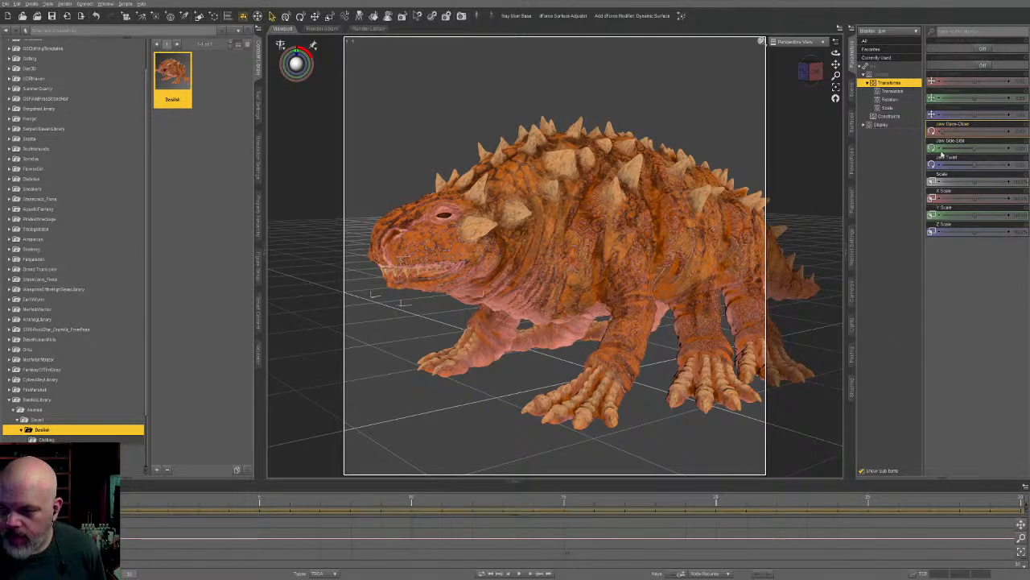
pyautogui.rightClick(975, 125)
pyautogui.click(985, 130)
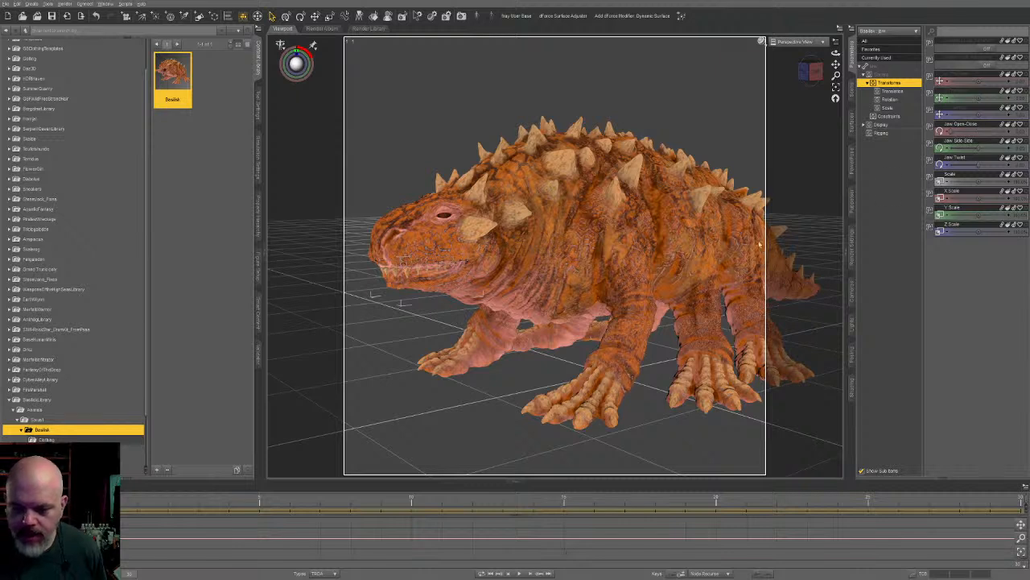
# - Compare the head and jaw bones' parameters and look through the head's existing Head pose control group
pyautogui.click(653, 308)
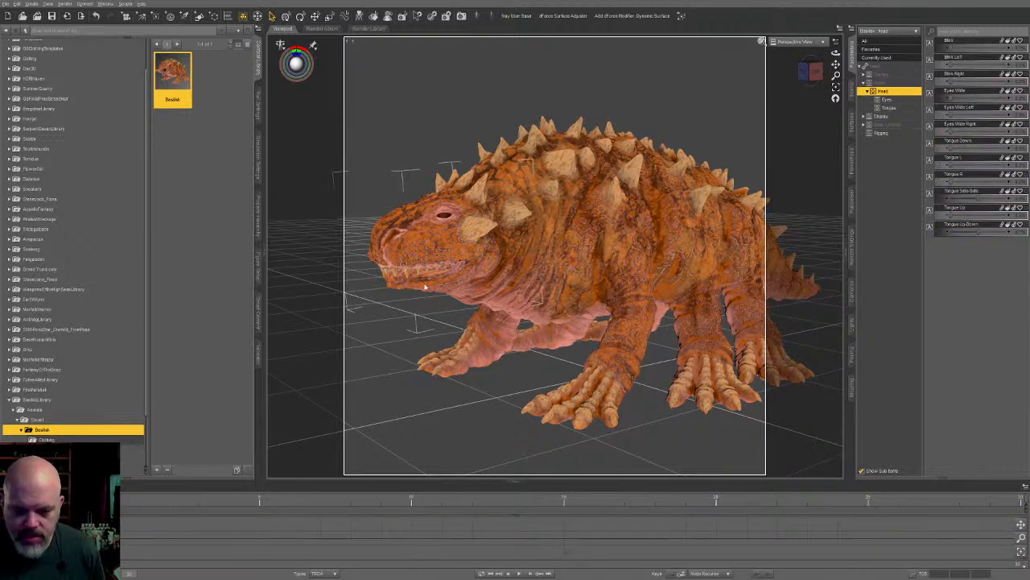
pyautogui.click(700, 253)
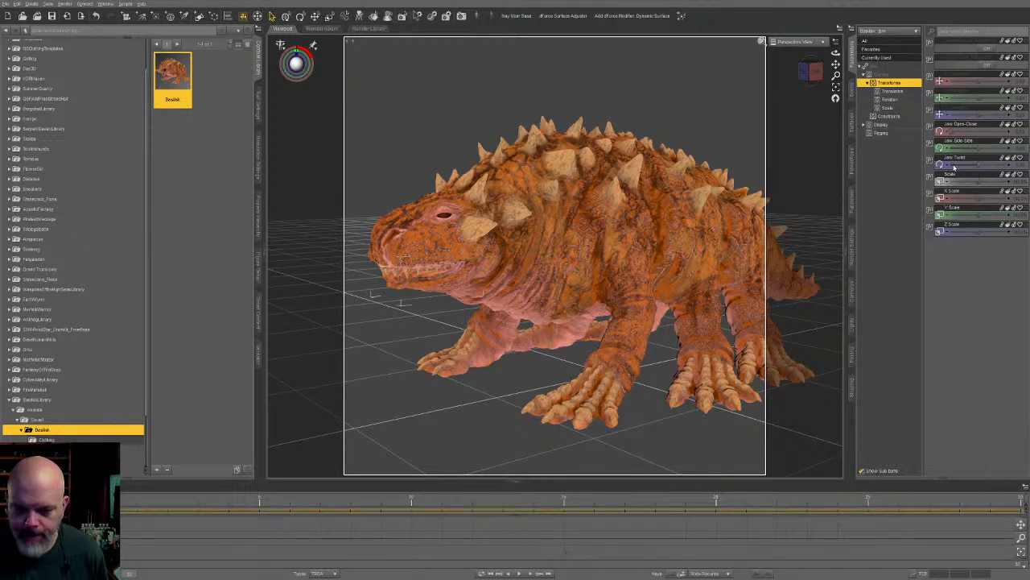
pyautogui.click(416, 242)
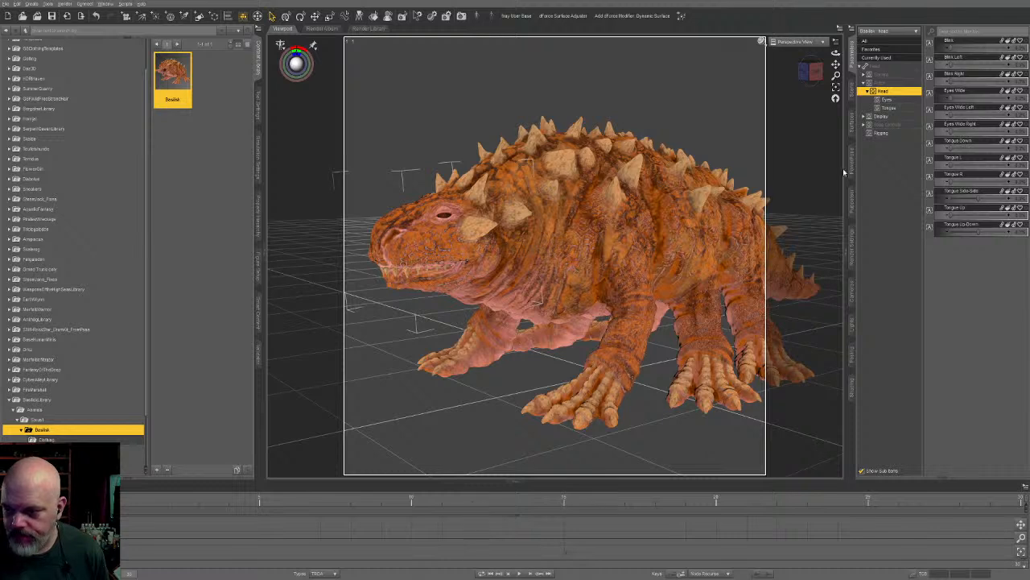
pyautogui.click(865, 125)
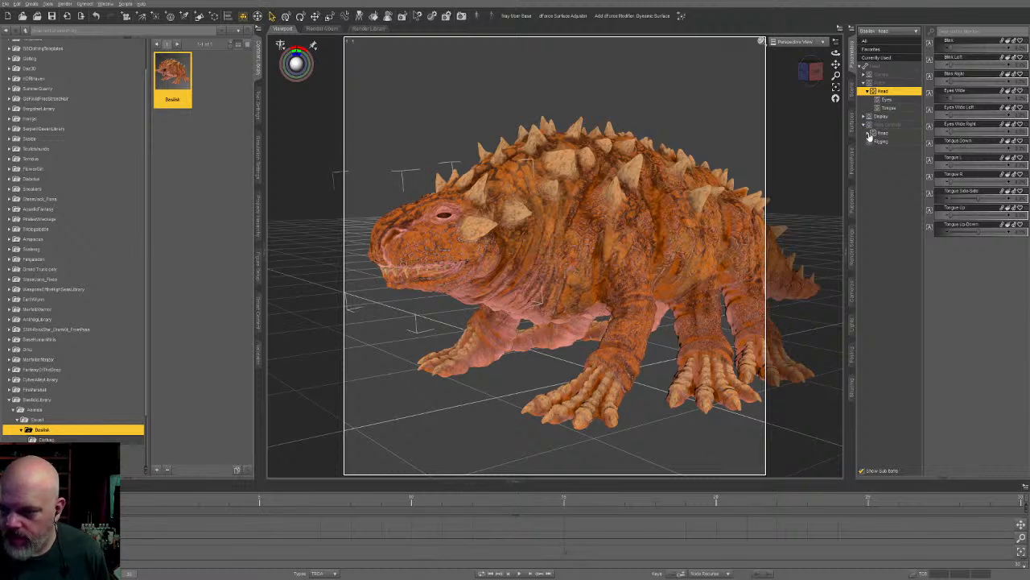
pyautogui.click(892, 133)
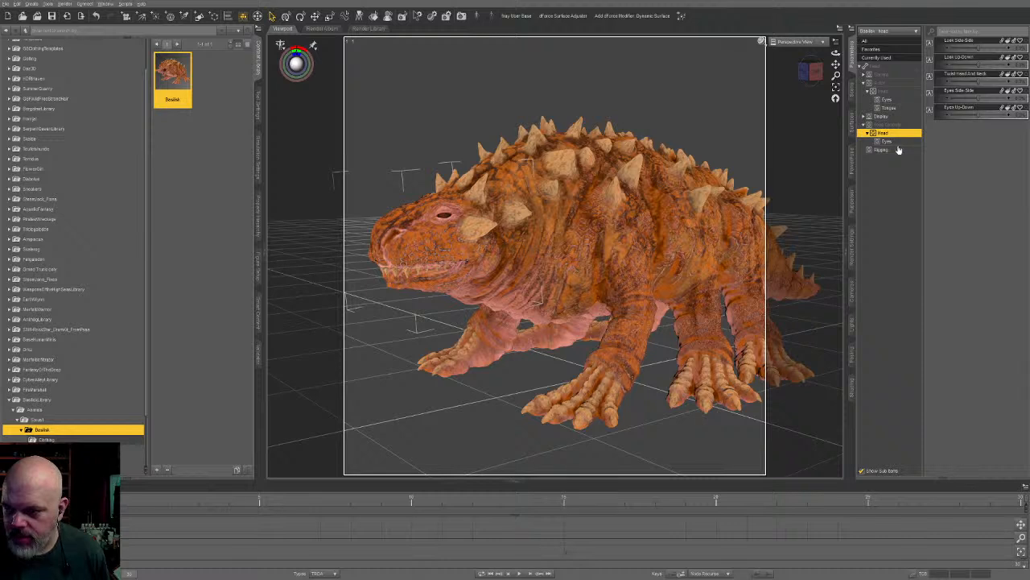
pyautogui.click(427, 298)
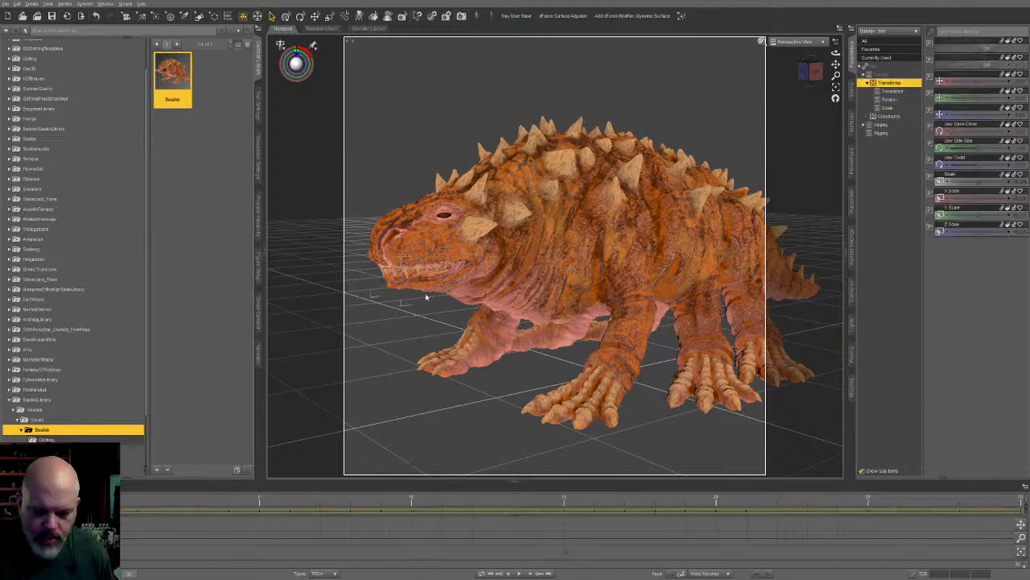
# - Show the creature's property hierarchy, expand its bones and select the head bone there
pyautogui.click(258, 214)
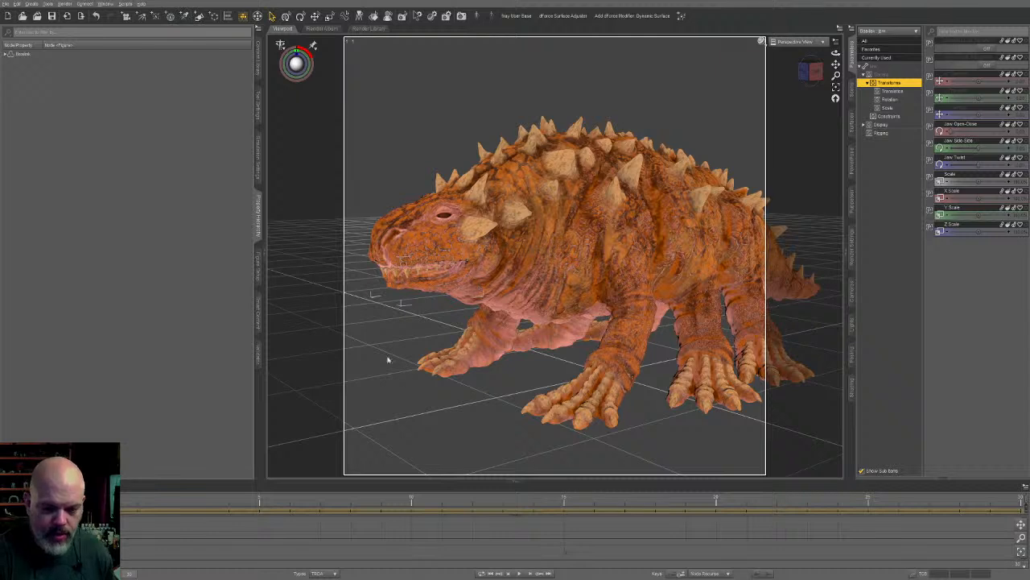
pyautogui.click(8, 53)
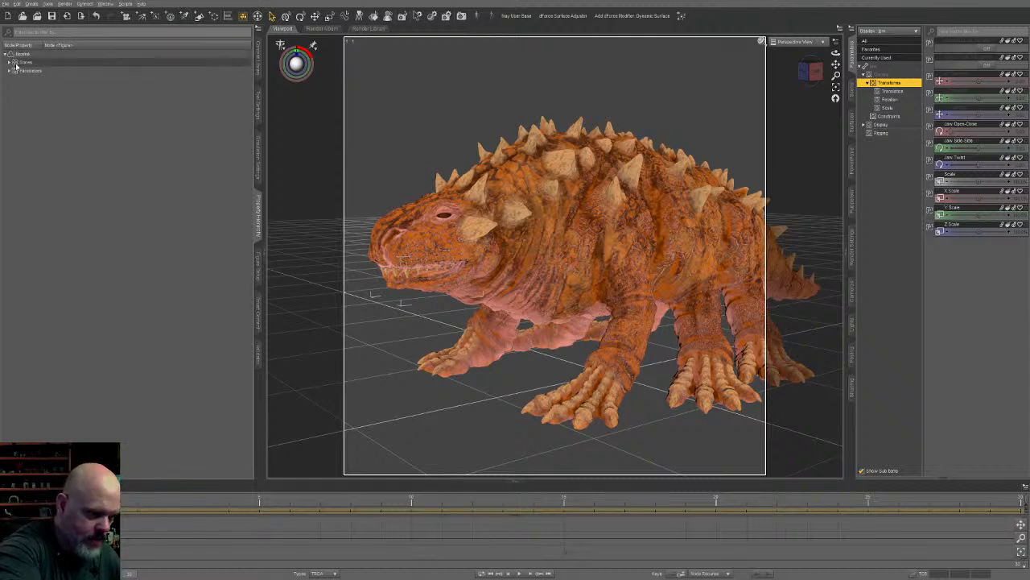
pyautogui.click(11, 62)
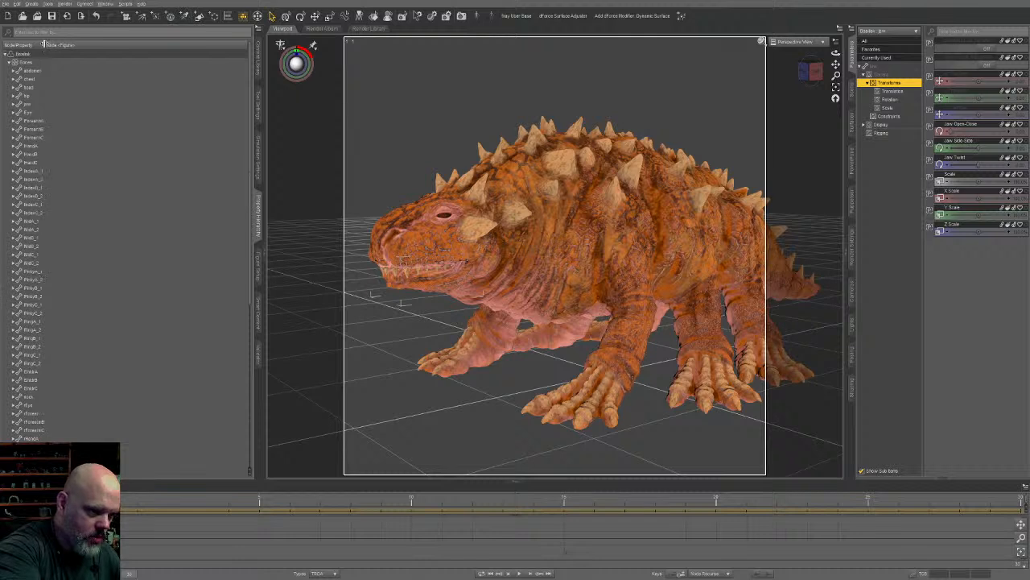
pyautogui.click(84, 87)
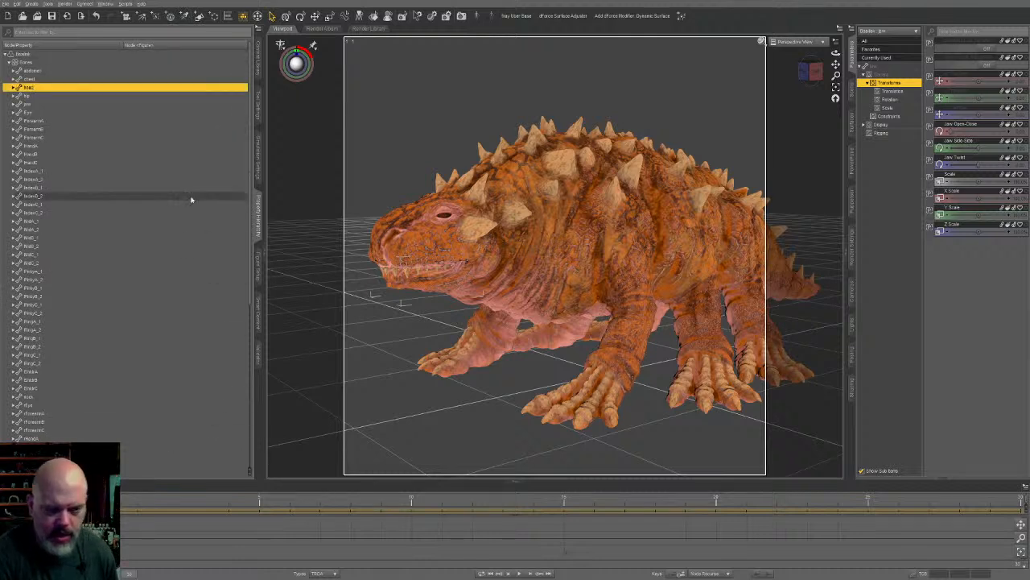
# - Move the Jaw Open-Close, Jaw Side-Side and Jaw Twist properties into a Mouth group under the Head pose controls
pyautogui.click(951, 127)
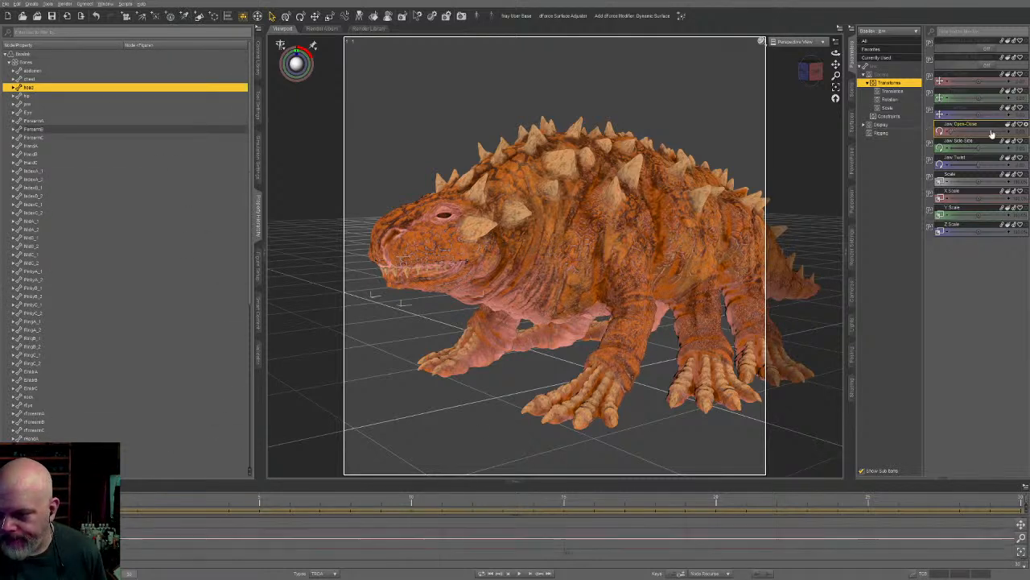
pyautogui.keyDown('shift'); pyautogui.click(959, 158); pyautogui.keyUp('shift')
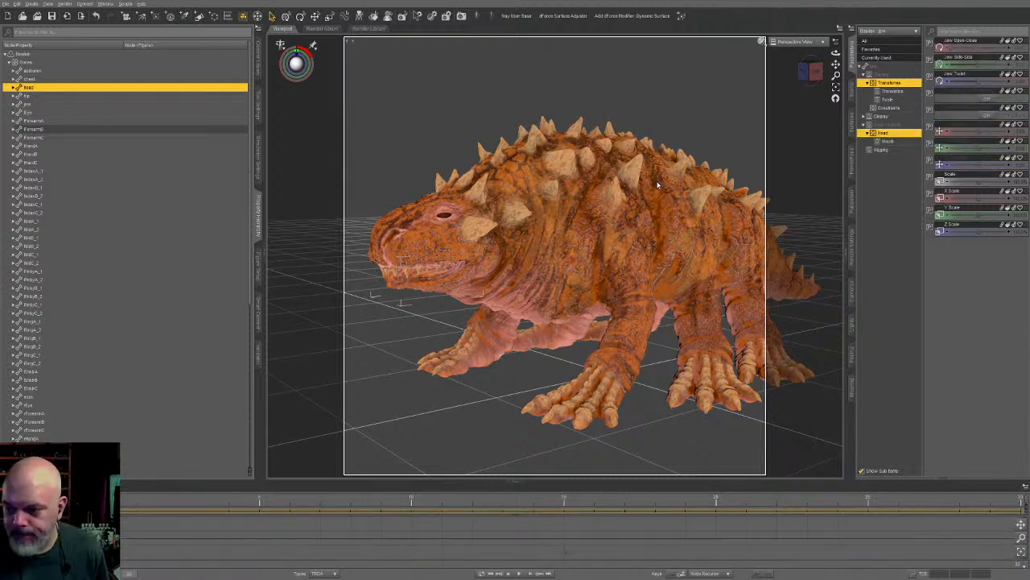
# - Add Jaw Open-Close, Jaw Side-Side and Jaw Twist from the jaw to the head bone, and check the head's pose controls
pyautogui.click(963, 46)
pyautogui.keyDown('shift'); pyautogui.click(956, 74); pyautogui.keyUp('shift')
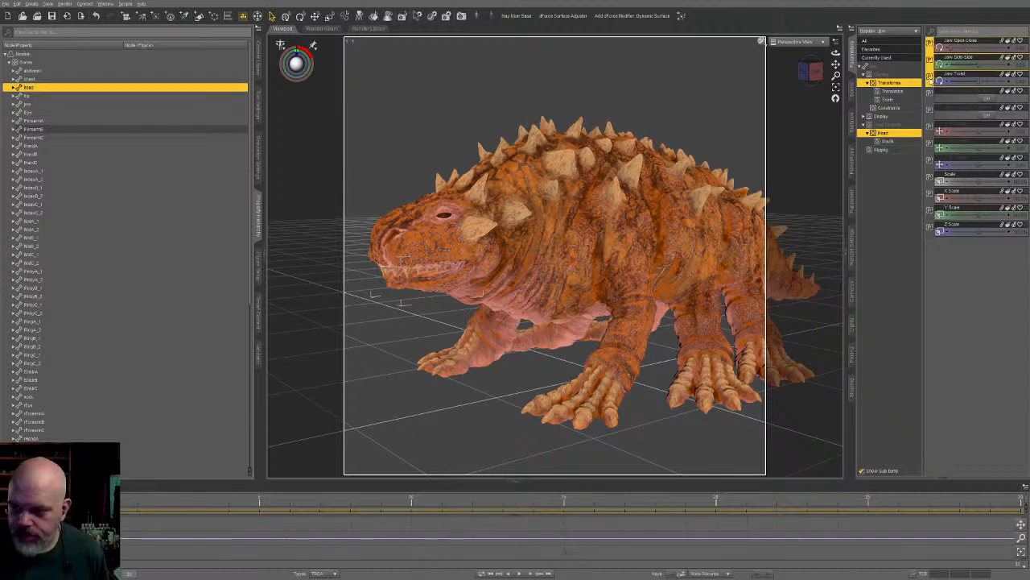
pyautogui.moveTo(932, 81); pyautogui.dragTo(52, 90)
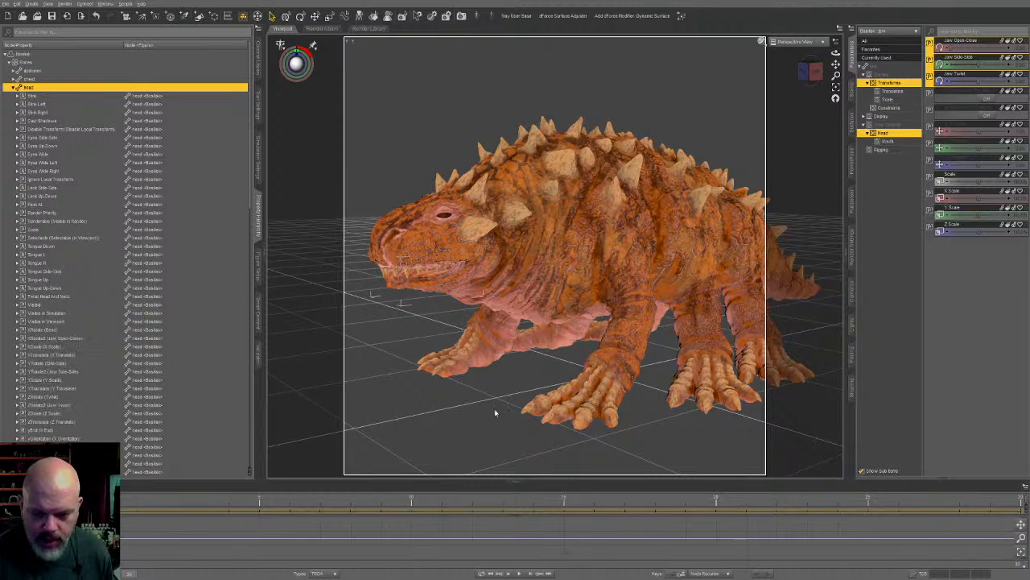
pyautogui.click(411, 305)
pyautogui.click(424, 252)
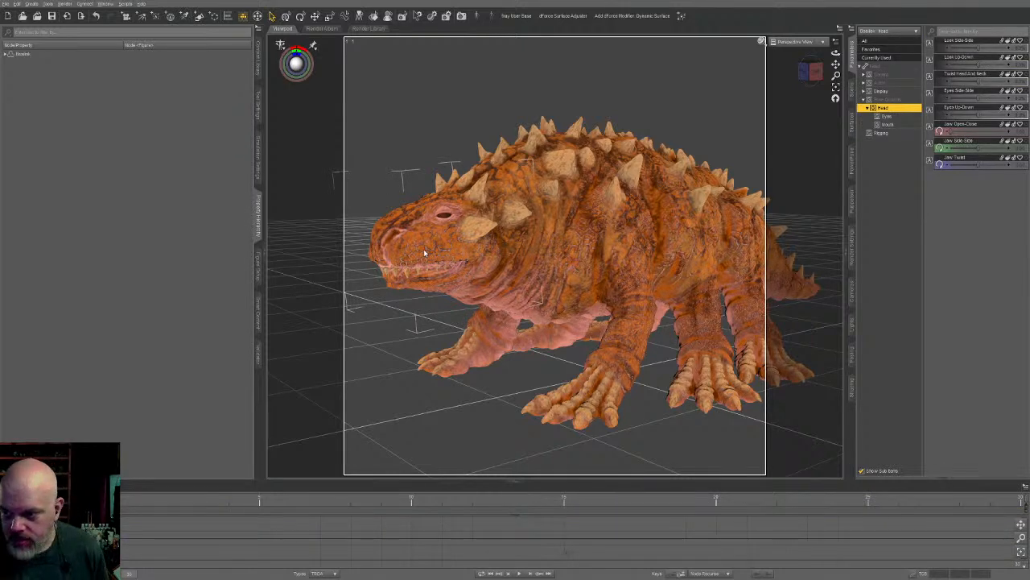
# - Test Jaw Open-Close in the whole figure's Mouth pose controls by opening the creature's mouth wide
pyautogui.click(673, 225)
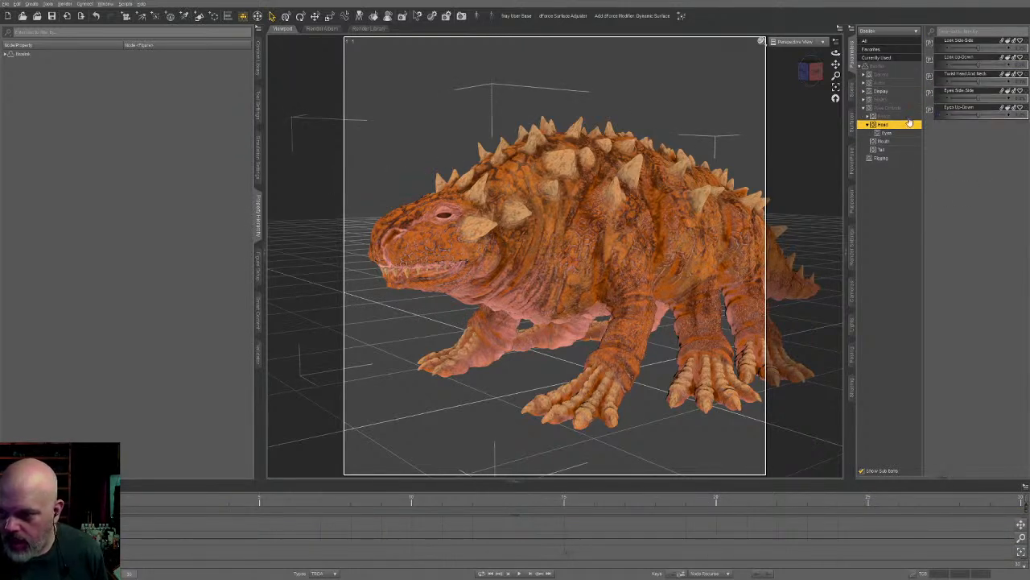
pyautogui.click(883, 141)
pyautogui.click(966, 41)
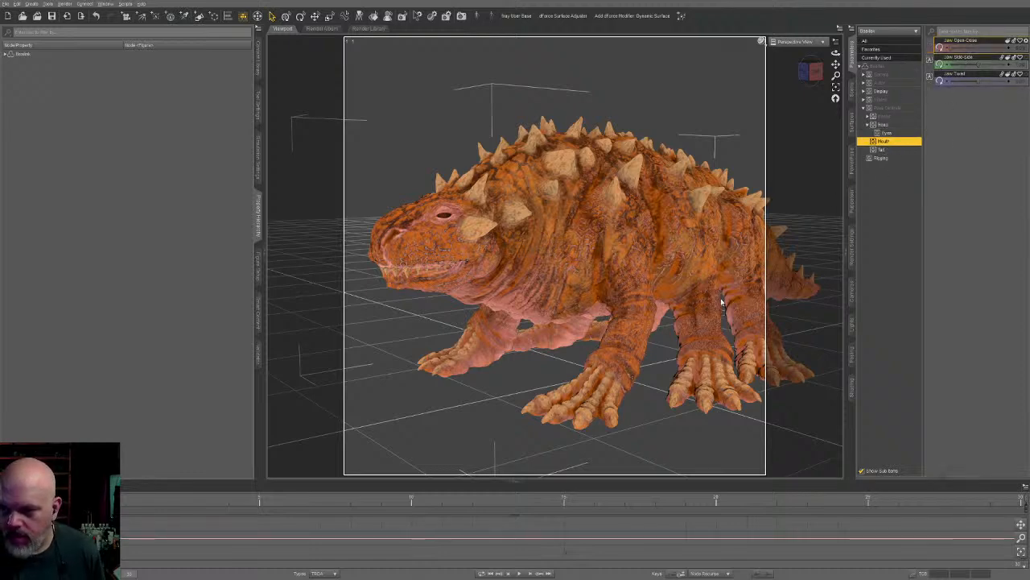
pyautogui.moveTo(722, 302)
pyautogui.mouseDown(button='middle')
pyautogui.moveTo(654, 298)
pyautogui.moveTo(742, 295)
pyautogui.moveTo(726, 290)
pyautogui.mouseUp(button='middle')
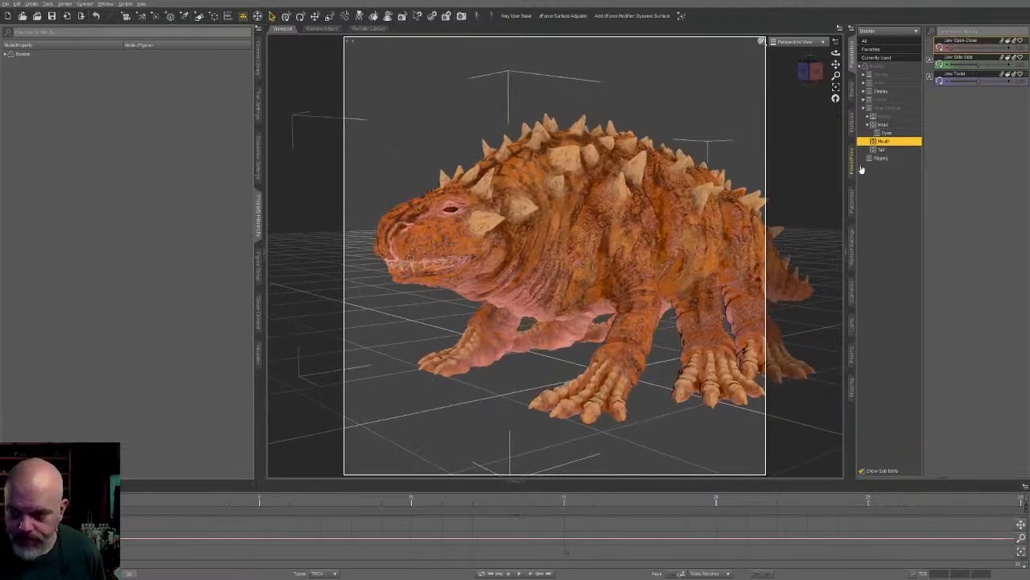
pyautogui.moveTo(957, 50); pyautogui.dragTo(975, 65)
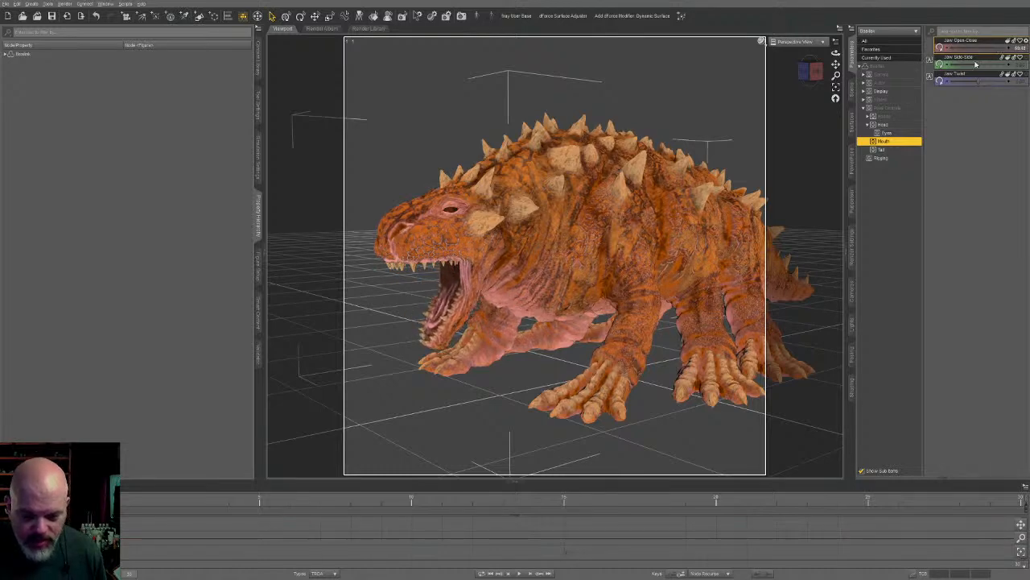
pyautogui.moveTo(596, 224); pyautogui.dragTo(651, 224, button='middle')
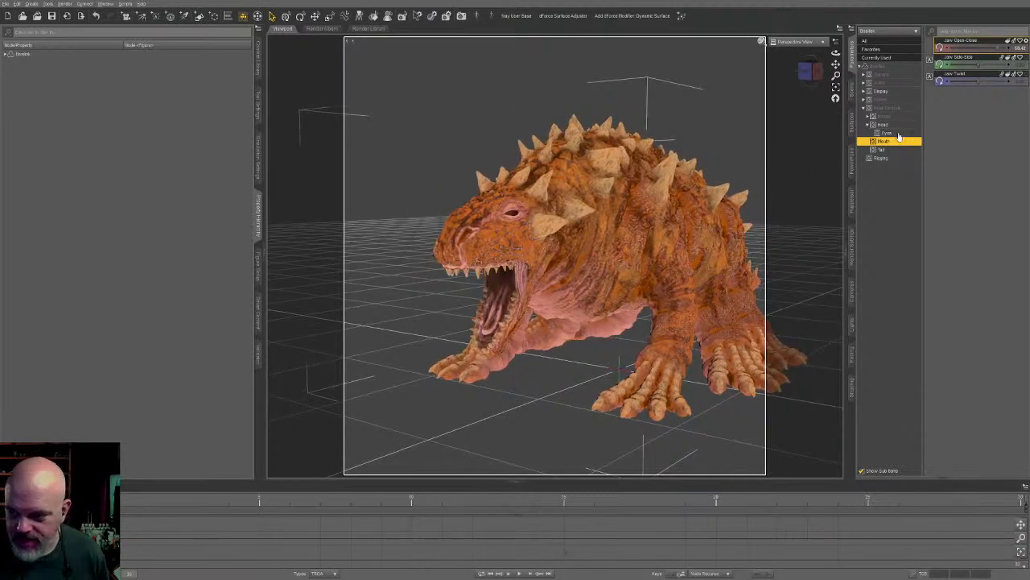
# - Try turning the head with Look Side-Side and Twist Head And Neck, and view the pose in the Iray preview
pyautogui.click(891, 125)
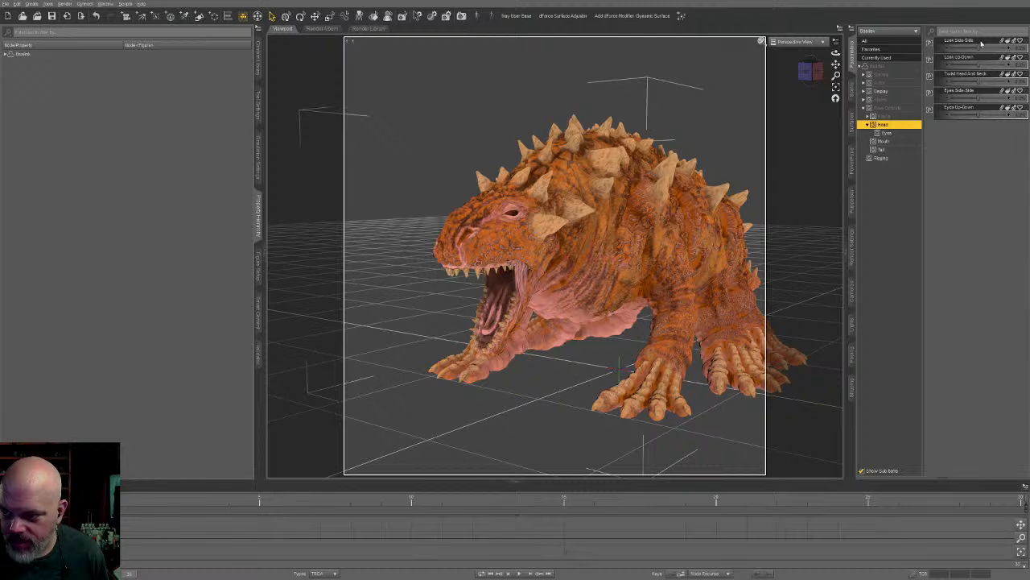
pyautogui.moveTo(981, 44); pyautogui.dragTo(999, 65)
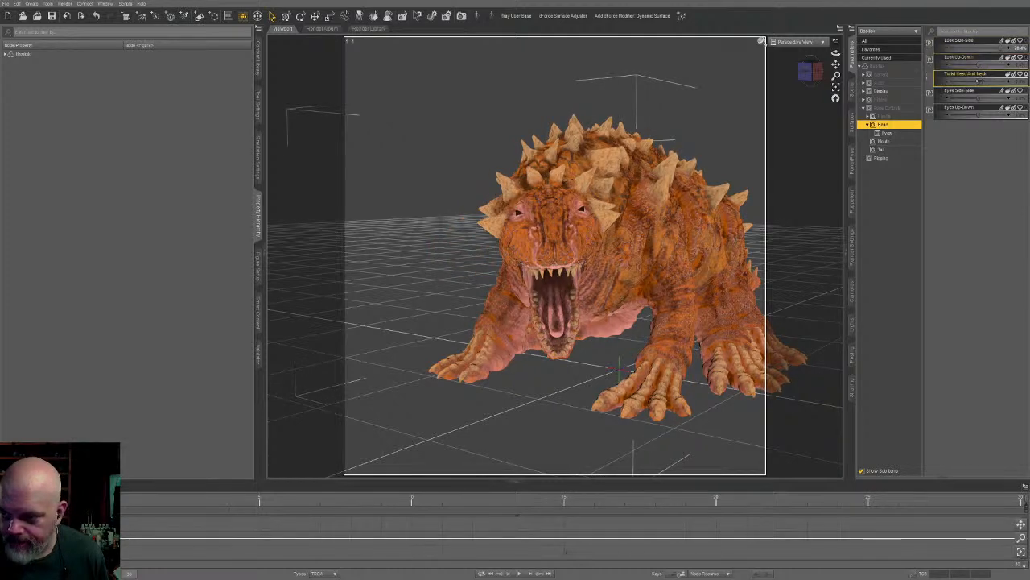
pyautogui.moveTo(982, 81); pyautogui.dragTo(994, 82)
pyautogui.moveTo(807, 303)
pyautogui.mouseDown(button='middle')
pyautogui.moveTo(779, 310)
pyautogui.moveTo(793, 314)
pyautogui.mouseUp(button='middle')
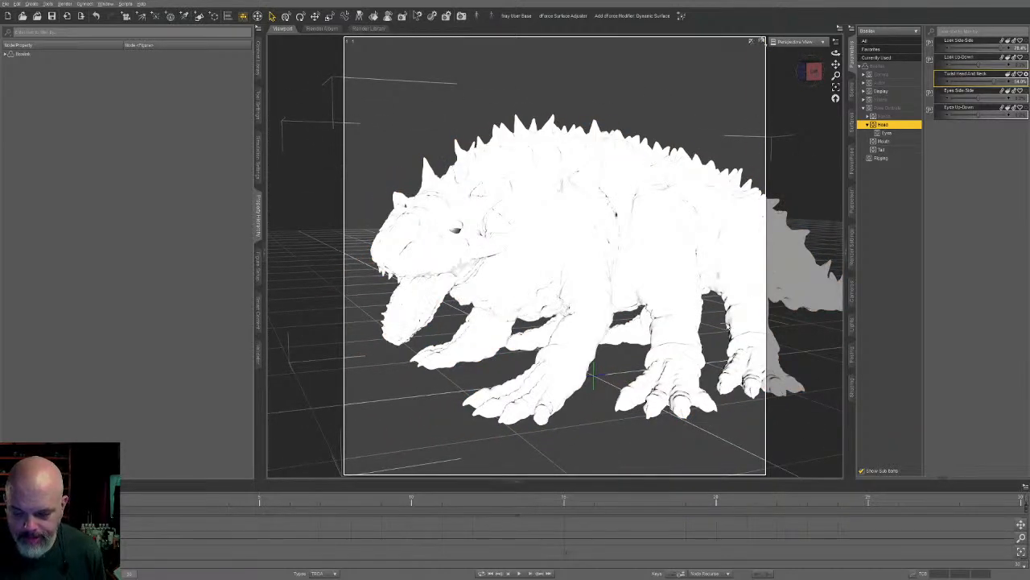
pyautogui.moveTo(727, 323); pyautogui.dragTo(642, 404, button='middle')
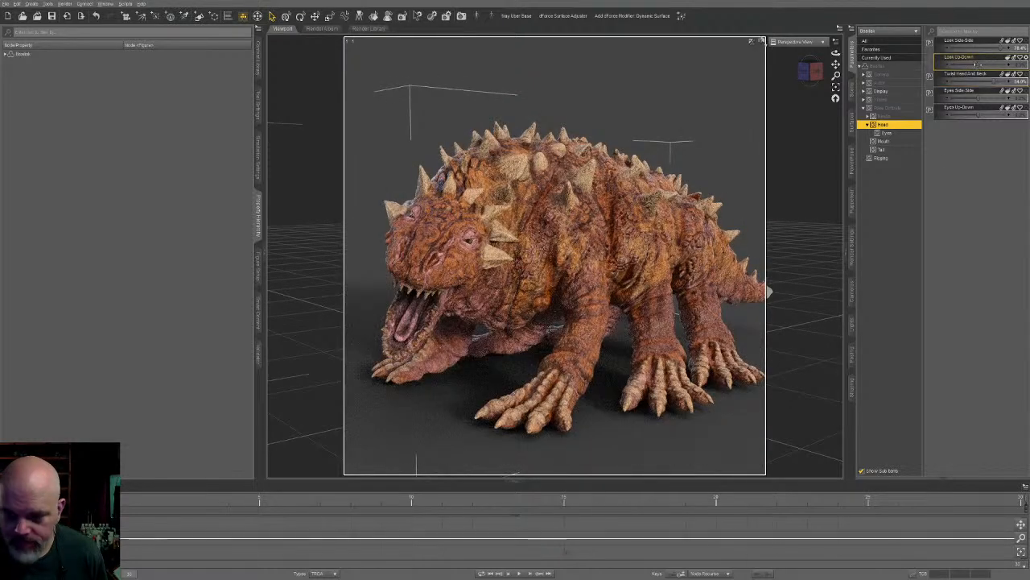
# - Try other head poses with Look Up-Down, Eyes Side-Side, Look Side-Side and Twist Head And Neck, and inspect them from several angles
pyautogui.moveTo(980, 64); pyautogui.dragTo(909, 91)
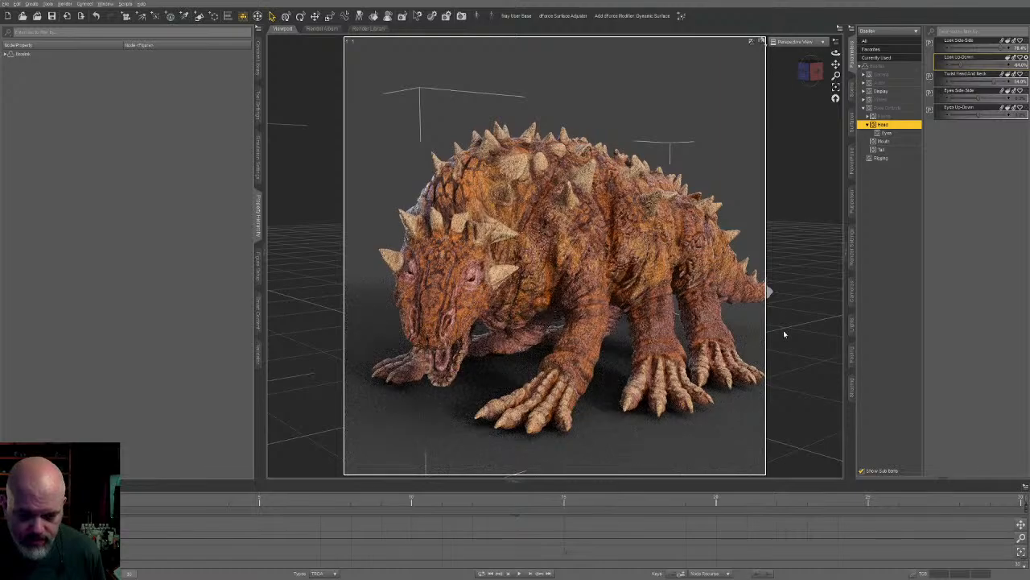
pyautogui.moveTo(783, 330); pyautogui.dragTo(817, 326, button='middle')
pyautogui.moveTo(984, 92)
pyautogui.mouseDown()
pyautogui.moveTo(1001, 97)
pyautogui.moveTo(984, 97)
pyautogui.mouseUp()
pyautogui.moveTo(1002, 48); pyautogui.dragTo(970, 80)
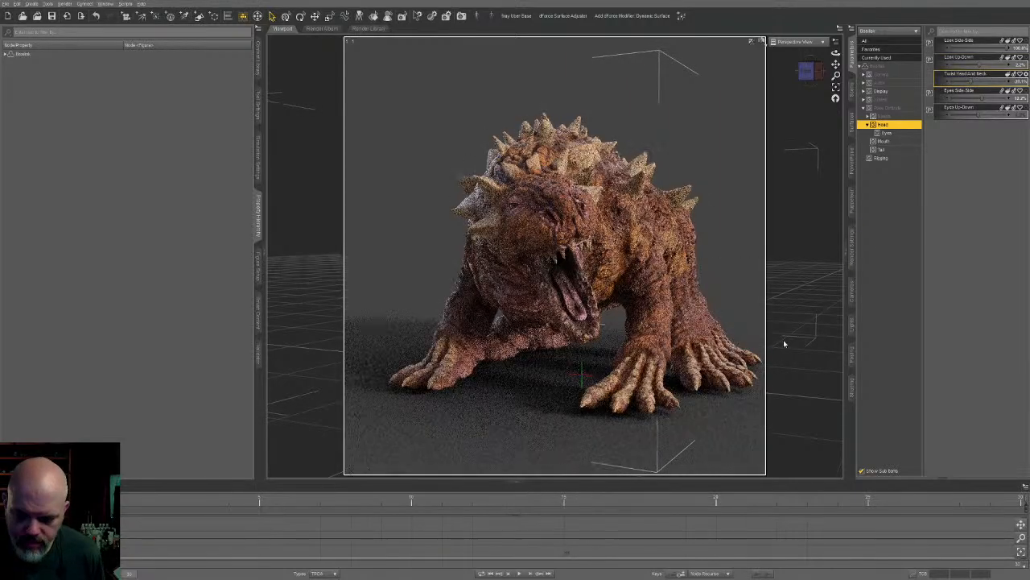
pyautogui.keyDown('ctrl'); pyautogui.keyDown('alt'); pyautogui.moveTo(810, 411); pyautogui.dragTo(681, 462); pyautogui.keyUp('alt'); pyautogui.keyUp('ctrl')
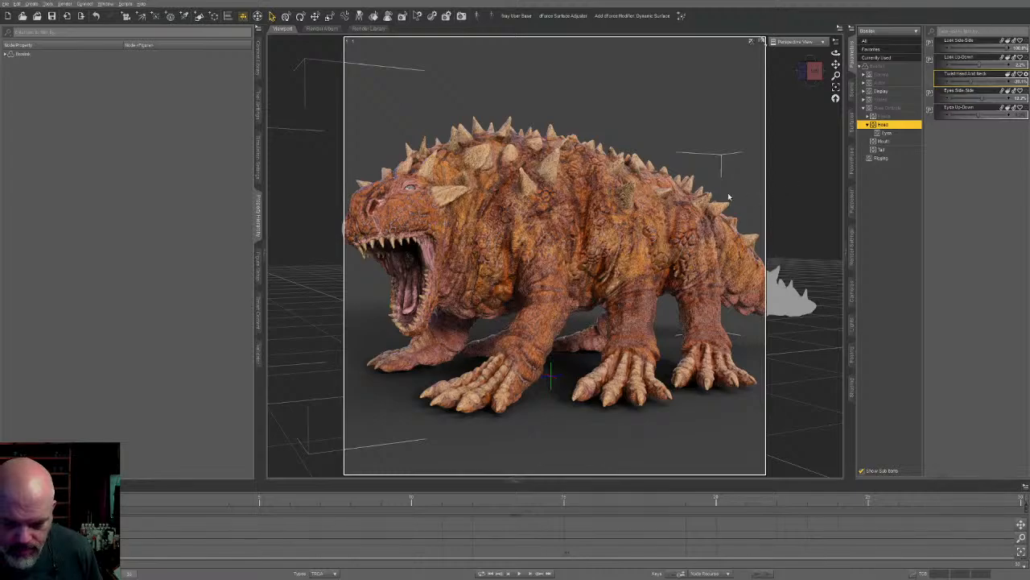
pyautogui.keyDown('ctrl'); pyautogui.keyDown('alt'); pyautogui.moveTo(776, 160); pyautogui.dragTo(740, 195); pyautogui.keyUp('alt'); pyautogui.keyUp('ctrl')
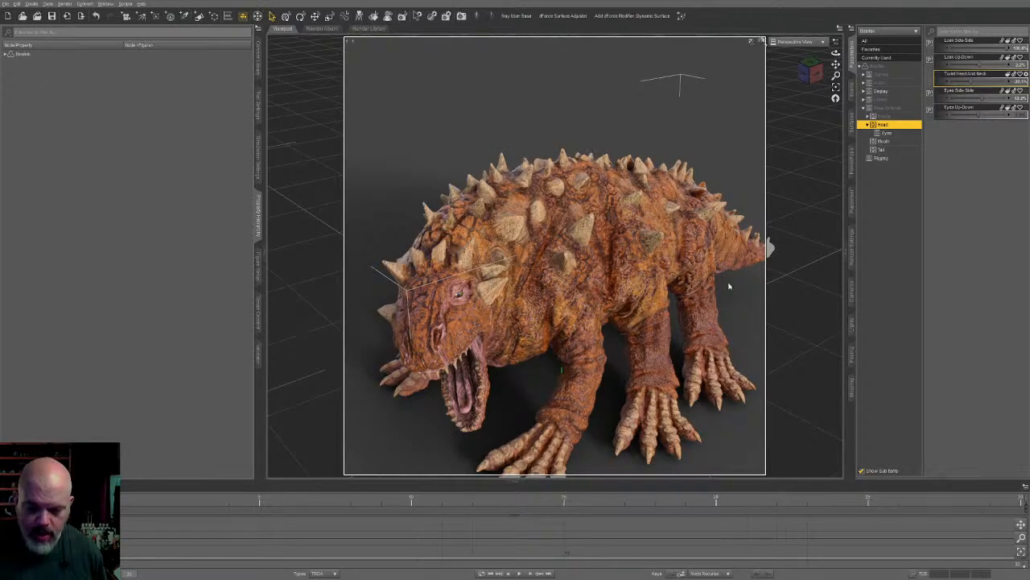
pyautogui.keyDown('ctrl'); pyautogui.keyDown('alt'); pyautogui.moveTo(622, 305); pyautogui.dragTo(572, 416); pyautogui.keyUp('alt'); pyautogui.keyUp('ctrl')
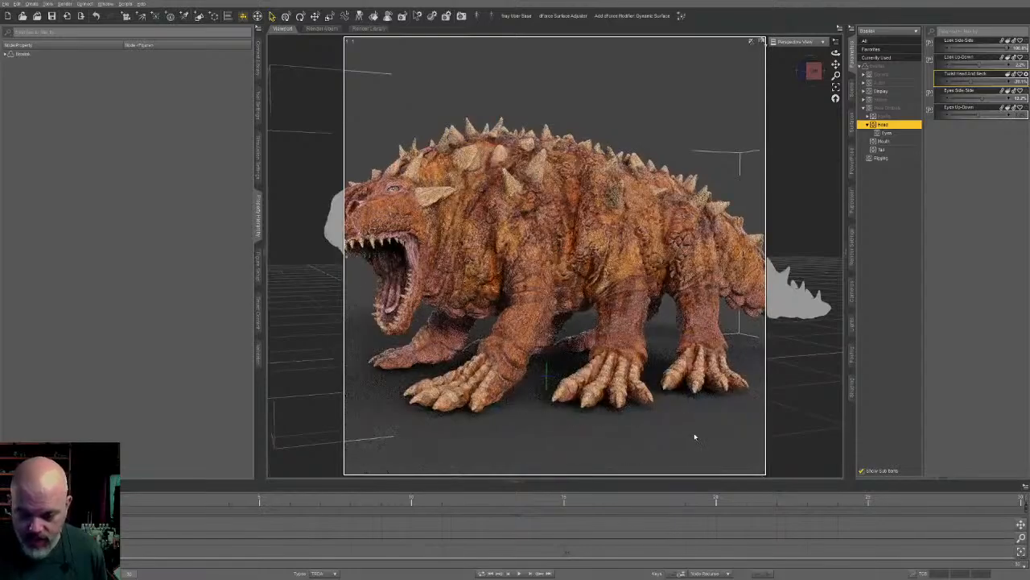
# - Restore the creature's default pose and switch the viewport from the Iray preview to Texture Shaded
pyautogui.keyDown('ctrl'); pyautogui.keyDown('alt'); pyautogui.moveTo(763, 369); pyautogui.dragTo(750, 126); pyautogui.keyUp('alt'); pyautogui.keyUp('ctrl')
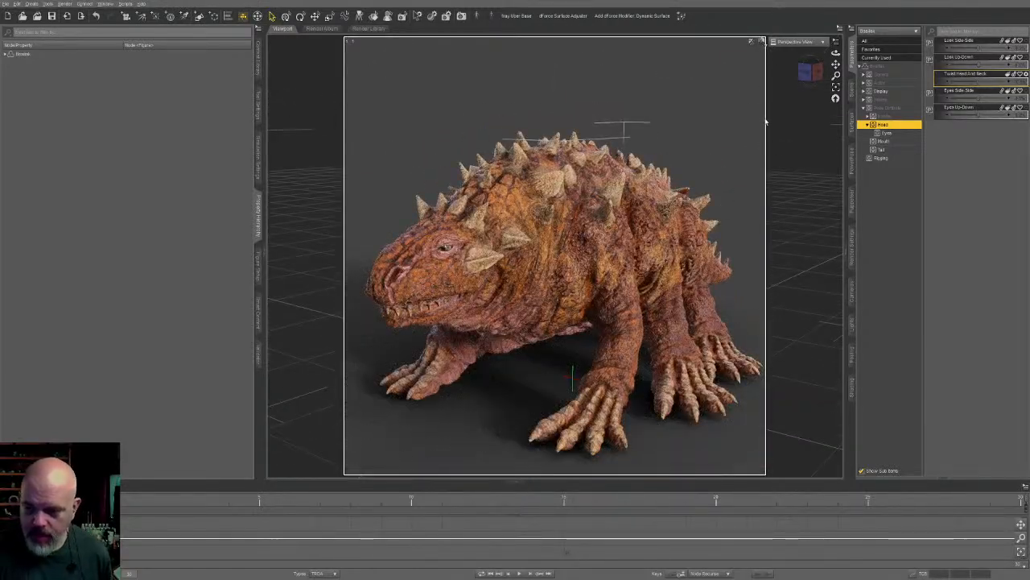
pyautogui.hotkey('ctrl', '9')
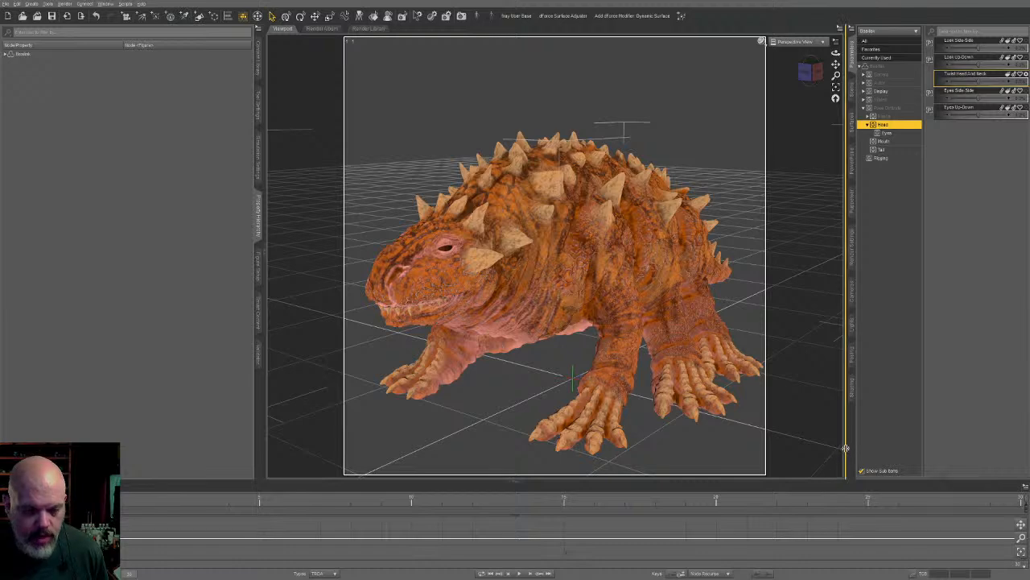
pyautogui.moveTo(698, 357); pyautogui.dragTo(701, 323, button='middle')
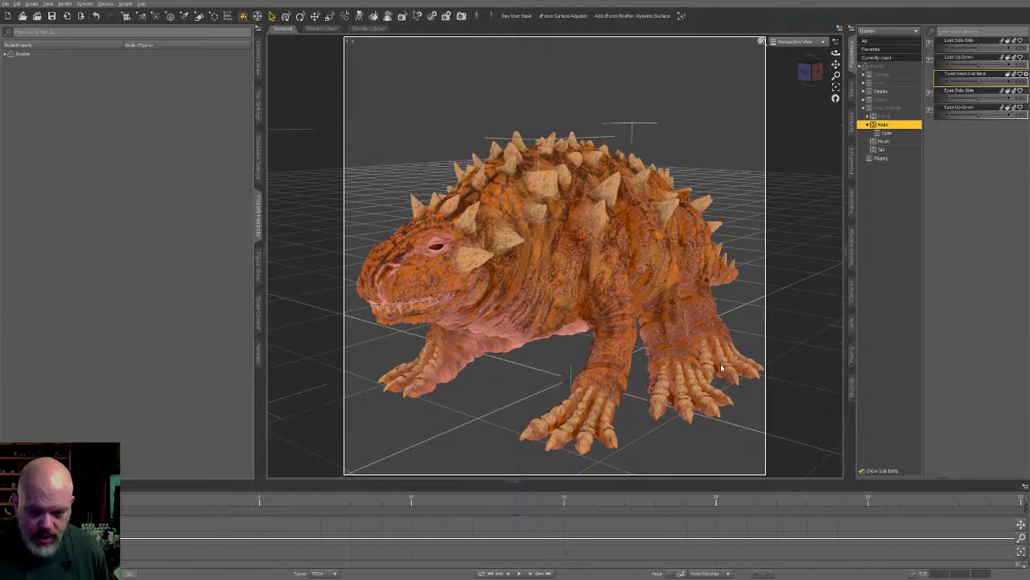
pyautogui.moveTo(722, 369)
pyautogui.mouseDown(button='middle')
pyautogui.moveTo(684, 358)
pyautogui.moveTo(712, 352)
pyautogui.mouseUp(button='middle')
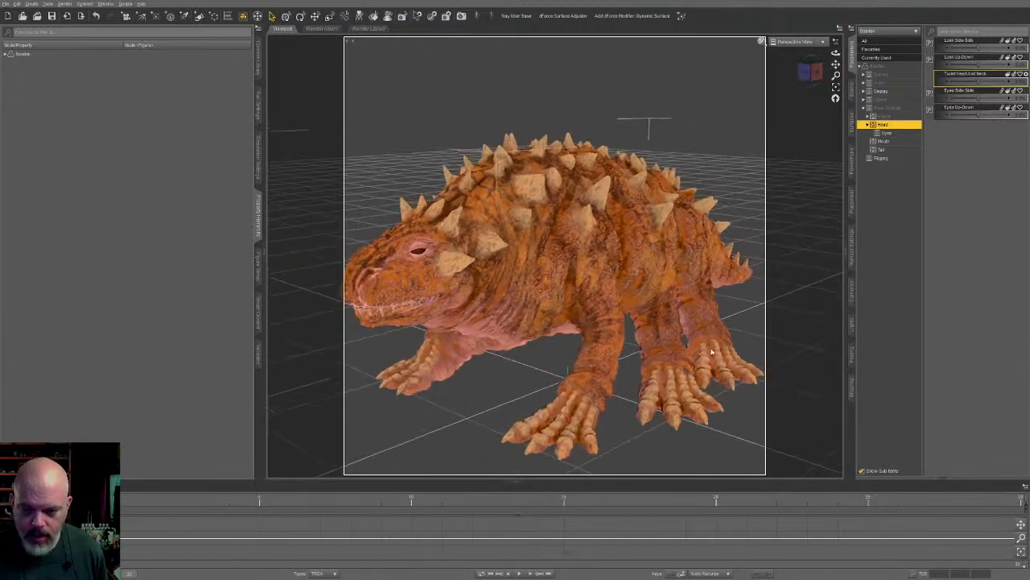
# - Turn off the Spikes And Armor morphs for the creature's chest, hip and abdomen
pyautogui.moveTo(759, 257); pyautogui.dragTo(645, 284, button='middle')
pyautogui.moveTo(578, 393); pyautogui.dragTo(483, 396, button='middle')
pyautogui.moveTo(654, 380)
pyautogui.mouseDown(button='middle')
pyautogui.moveTo(684, 375)
pyautogui.moveTo(650, 386)
pyautogui.mouseUp(button='middle')
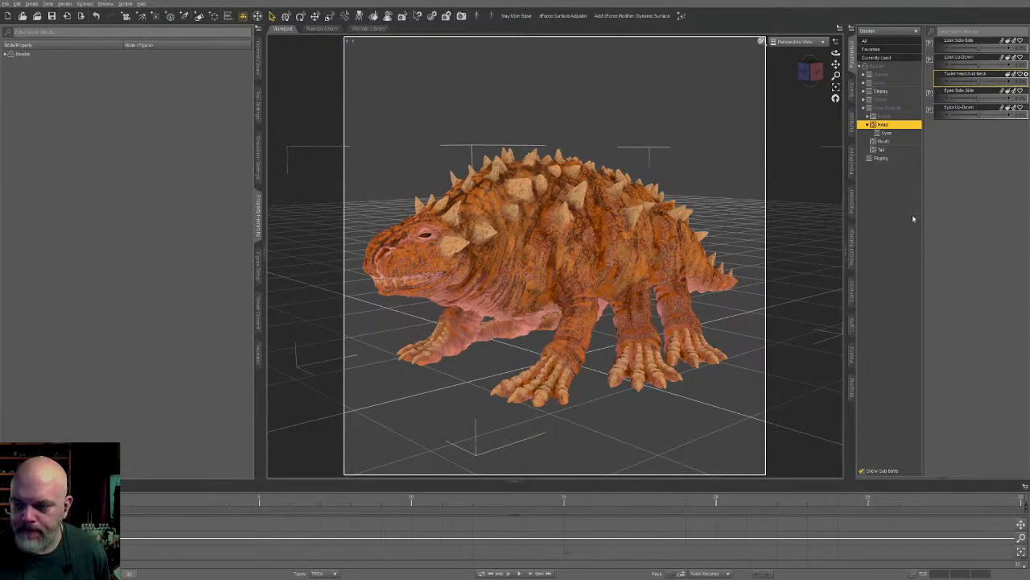
pyautogui.click(881, 84)
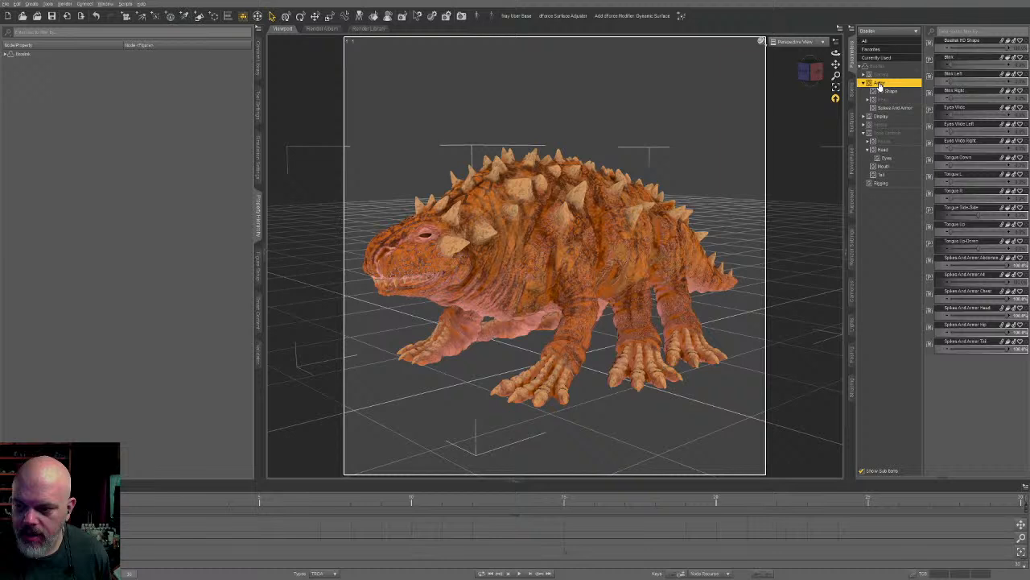
pyautogui.click(908, 109)
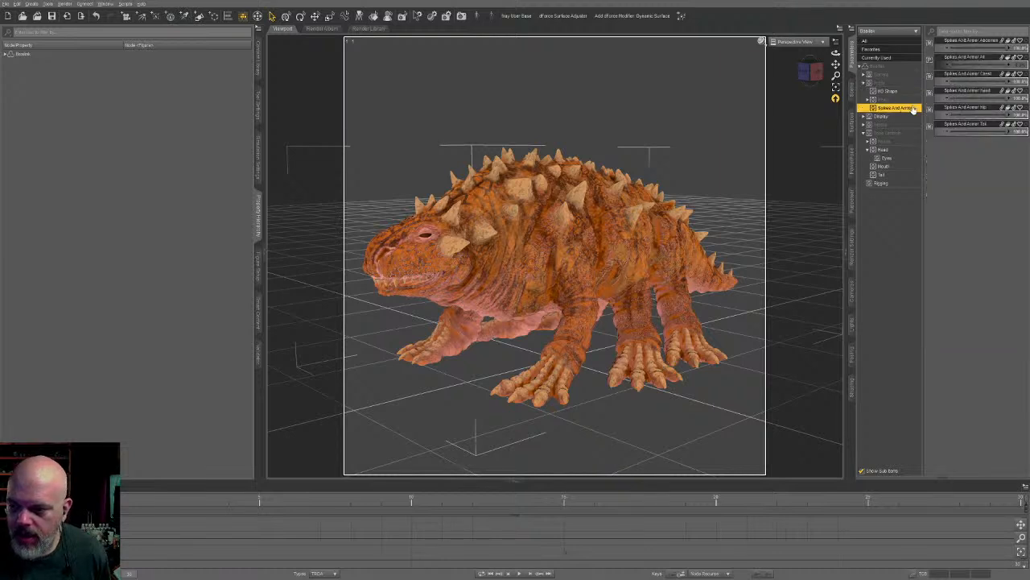
pyautogui.click(1006, 84)
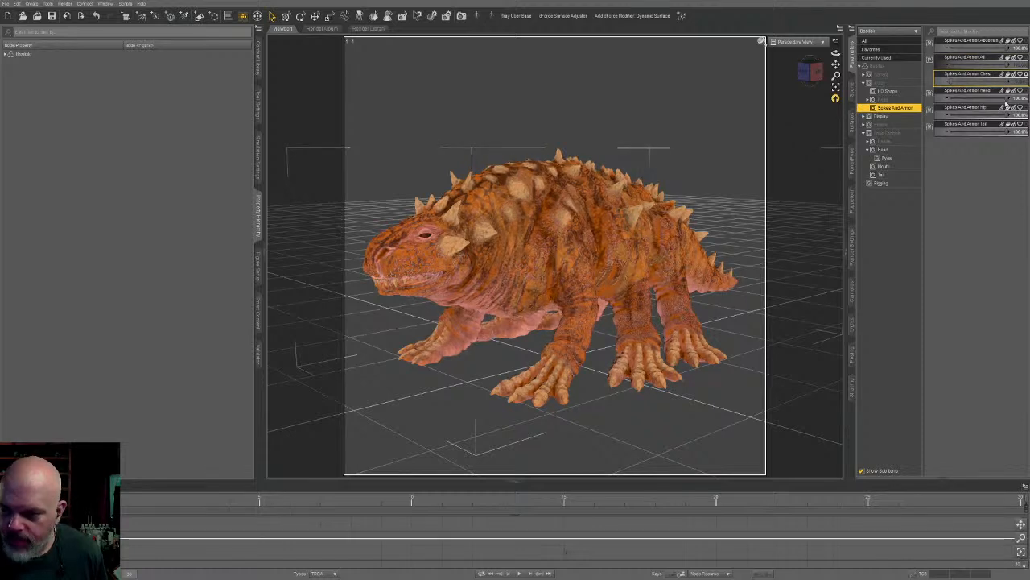
pyautogui.click(1005, 116)
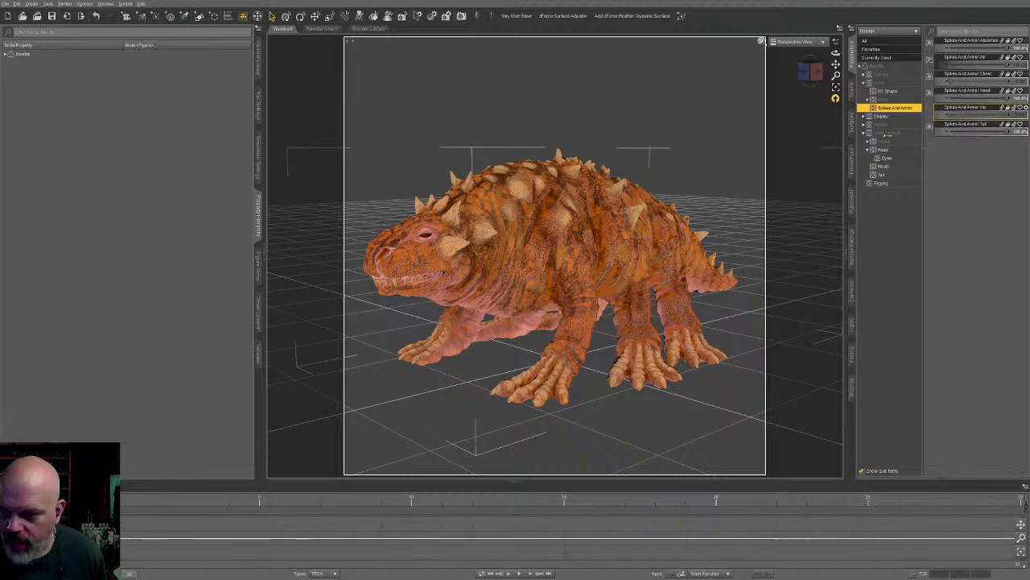
pyautogui.moveTo(1001, 46); pyautogui.dragTo(903, 62)
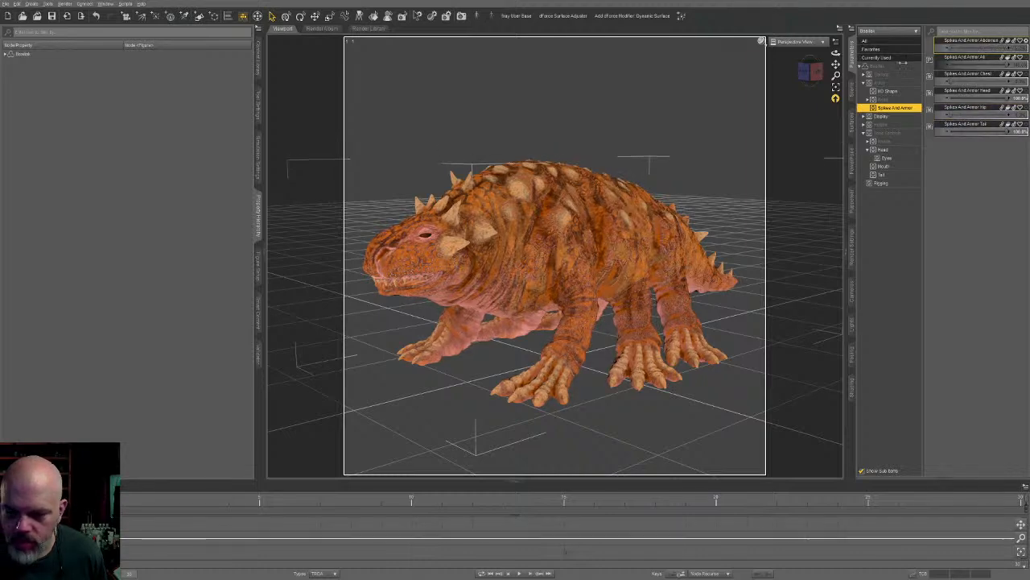
pyautogui.keyDown('alt'); pyautogui.moveTo(780, 277); pyautogui.dragTo(788, 355); pyautogui.keyUp('alt')
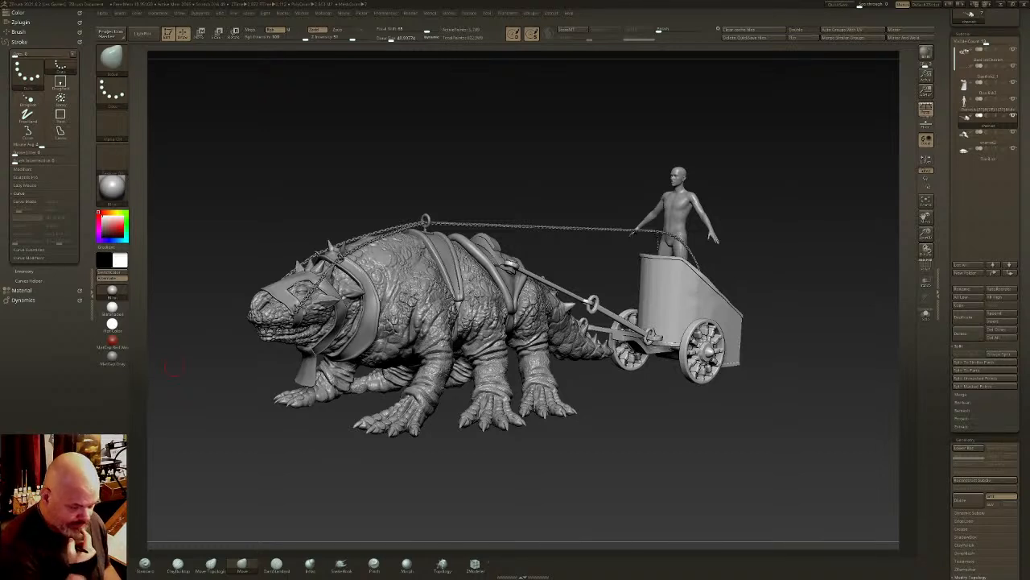
# - Switch to ZBrush and examine the harnessed creature, its reins and the chariot from several angles
pyautogui.hotkey('ctrl', 'shift')
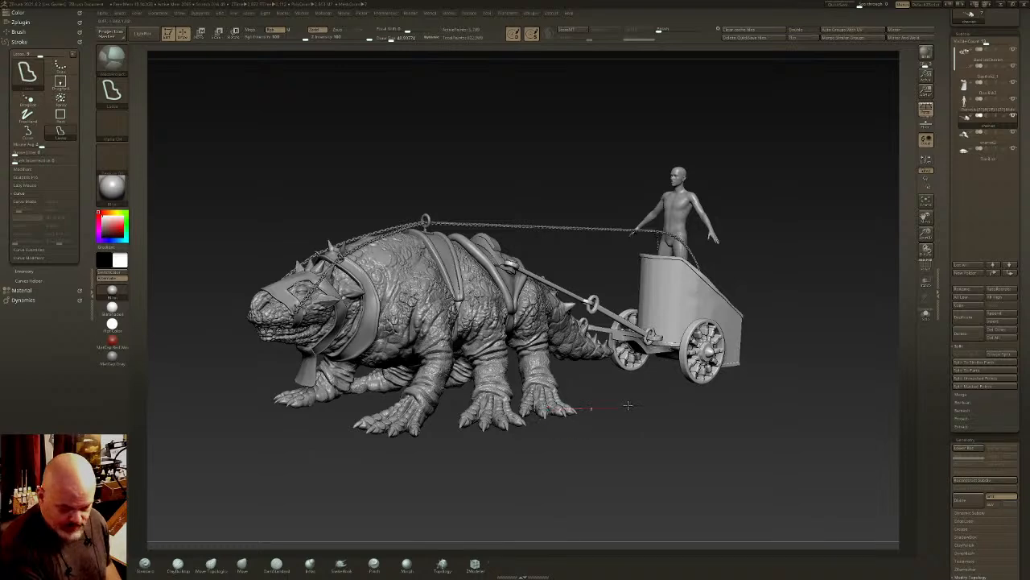
pyautogui.moveTo(628, 405)
pyautogui.keyDown('ctrl'); pyautogui.keyDown('shift'); pyautogui.mouseDown()
pyautogui.moveTo(784, 404)
pyautogui.moveTo(764, 418)
pyautogui.mouseUp(); pyautogui.keyUp('shift'); pyautogui.keyUp('ctrl')
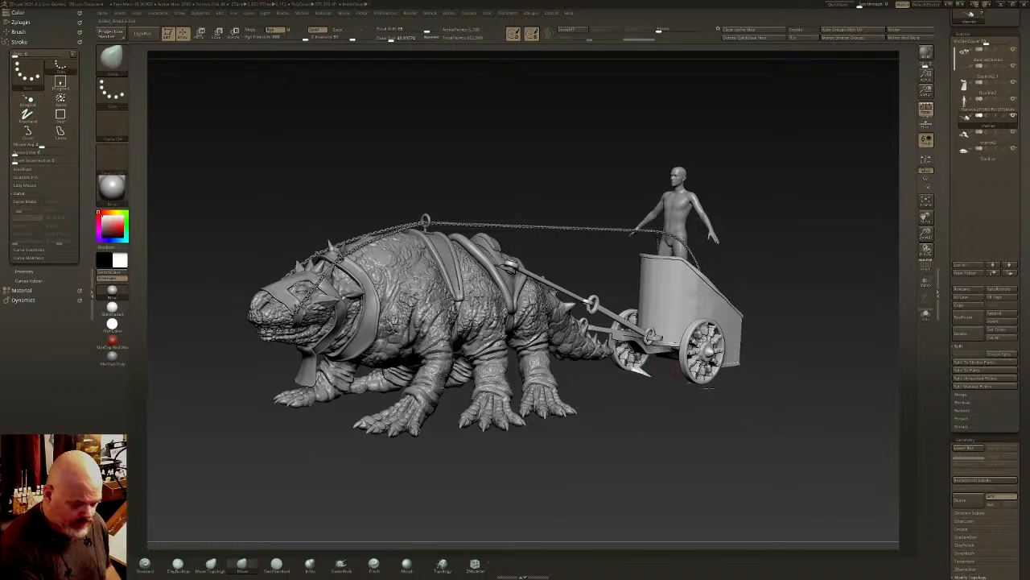
pyautogui.moveTo(757, 260); pyautogui.dragTo(561, 351)
pyautogui.moveTo(788, 241); pyautogui.dragTo(697, 294)
pyautogui.moveTo(697, 294)
pyautogui.keyDown('ctrl'); pyautogui.mouseDown(button='right')
pyautogui.moveTo(688, 292)
pyautogui.moveTo(742, 309)
pyautogui.moveTo(778, 278)
pyautogui.moveTo(766, 312)
pyautogui.moveTo(710, 329)
pyautogui.mouseUp(button='right'); pyautogui.keyUp('ctrl')
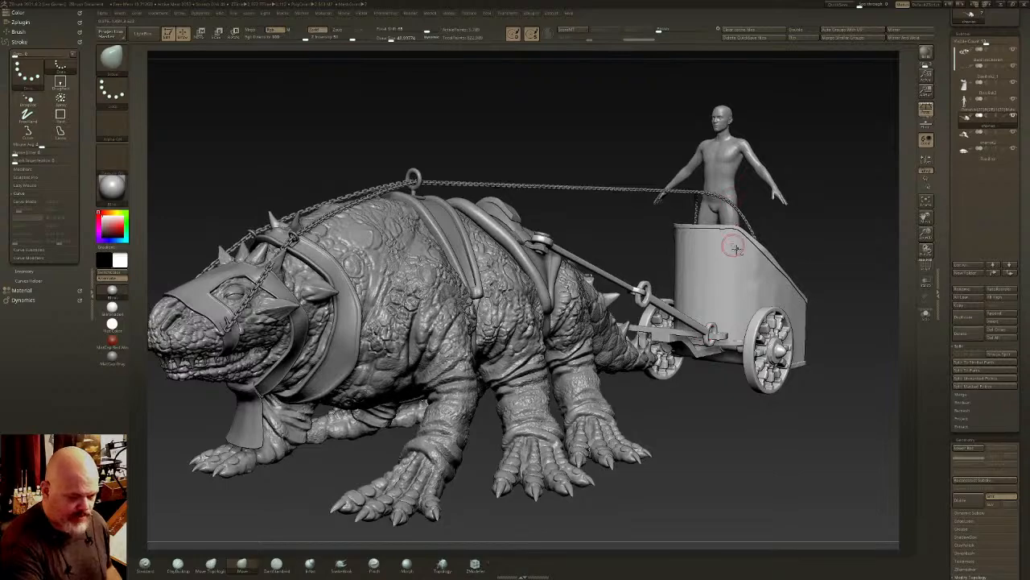
pyautogui.keyDown('alt'); pyautogui.moveTo(734, 247); pyautogui.dragTo(747, 256, button='right'); pyautogui.keyUp('alt')
pyautogui.keyDown('ctrl'); pyautogui.moveTo(731, 301); pyautogui.dragTo(713, 329, button='right'); pyautogui.keyUp('ctrl')
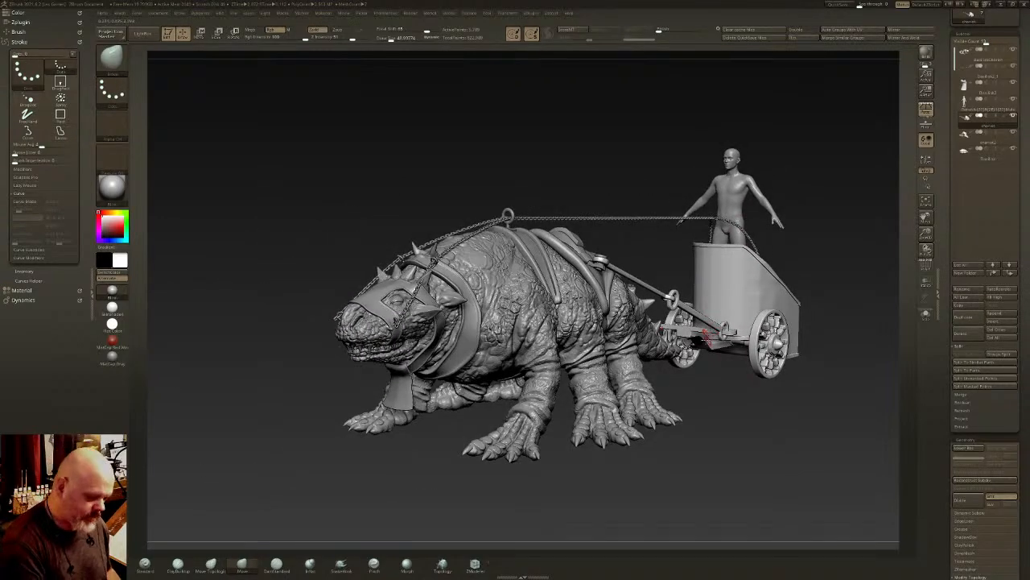
pyautogui.moveTo(718, 384); pyautogui.dragTo(743, 390, button='right')
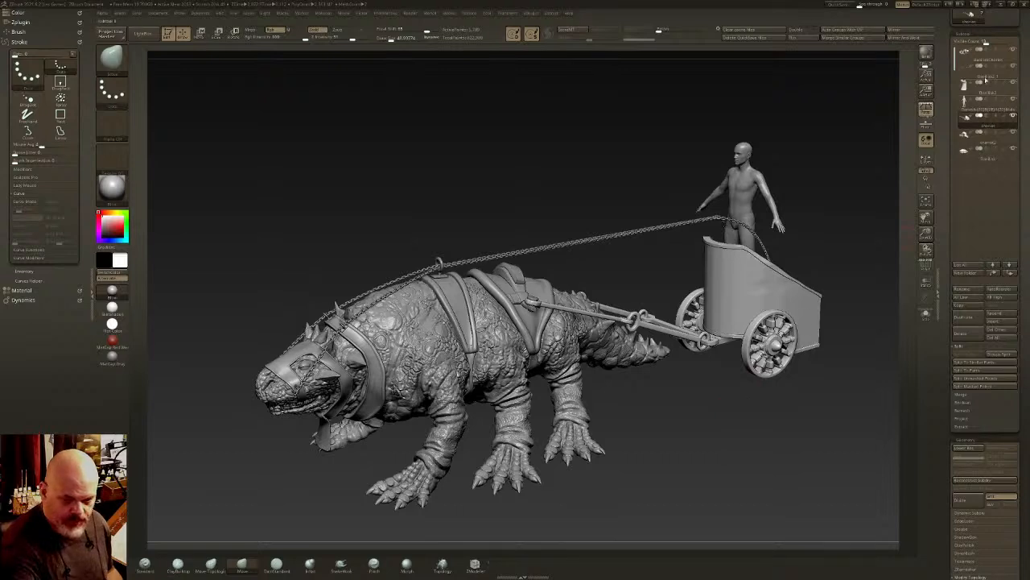
# - Isolate the creature's body in Solo mode and move its subtool to the top of the subtool list
pyautogui.click(992, 62)
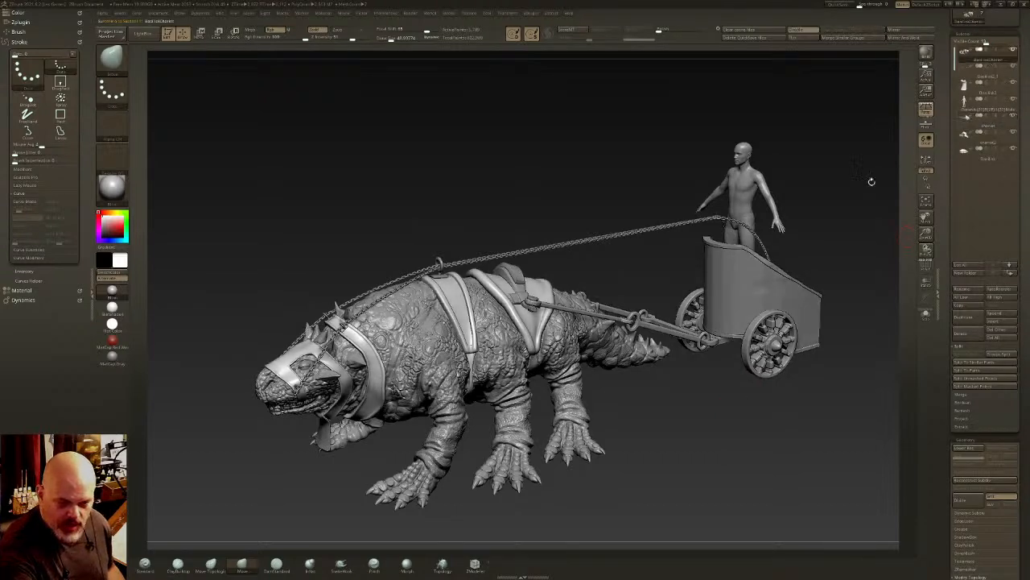
pyautogui.click(926, 316)
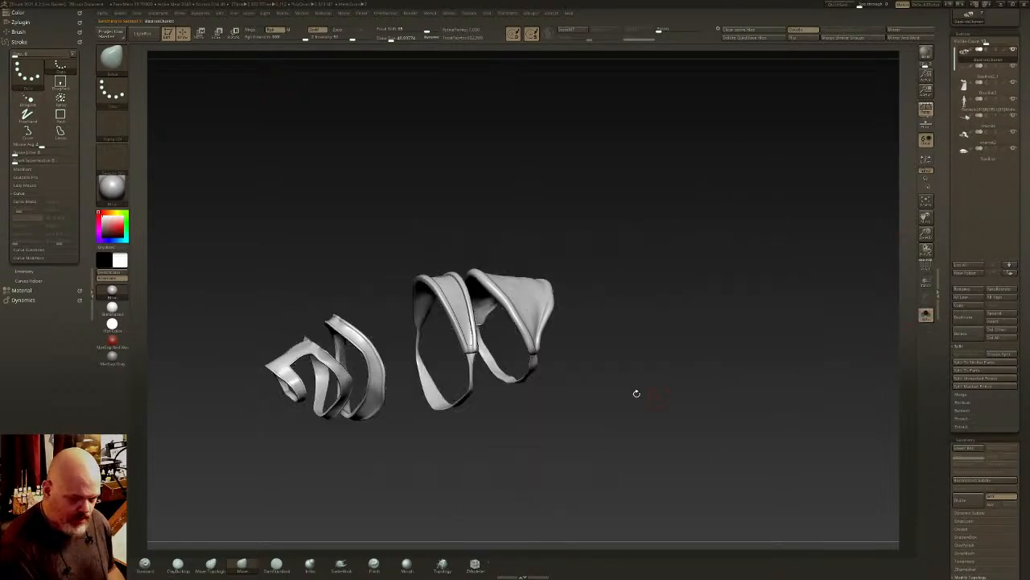
pyautogui.click(989, 150)
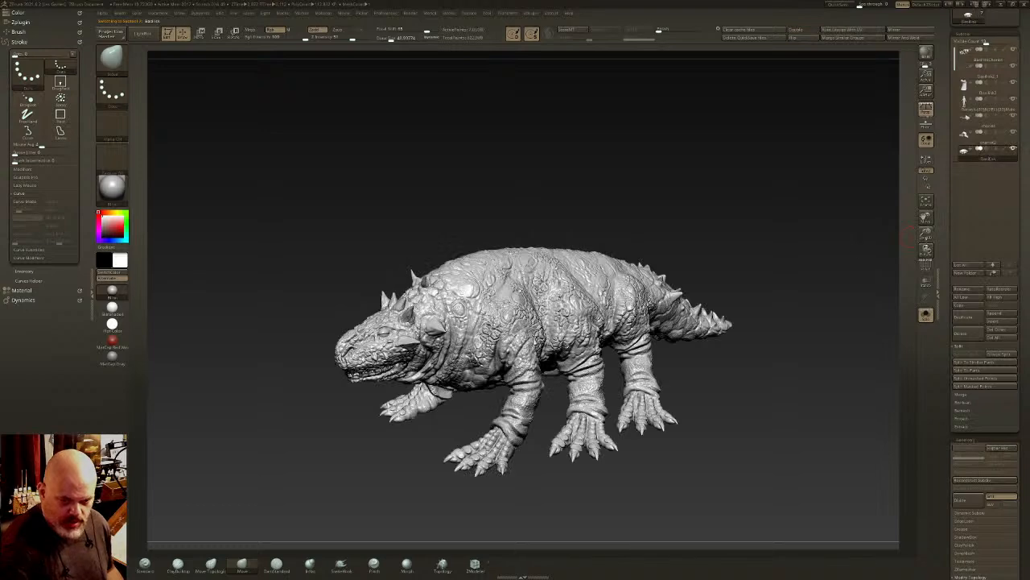
pyautogui.hotkey('ctrl', 'Up')
pyautogui.hotkey('ctrl', 'Up')
pyautogui.hotkey('ctrl', 'Up')
pyautogui.hotkey('ctrl', 'Up')
pyautogui.hotkey('ctrl', 'Up')
pyautogui.hotkey('ctrl', 'Up')
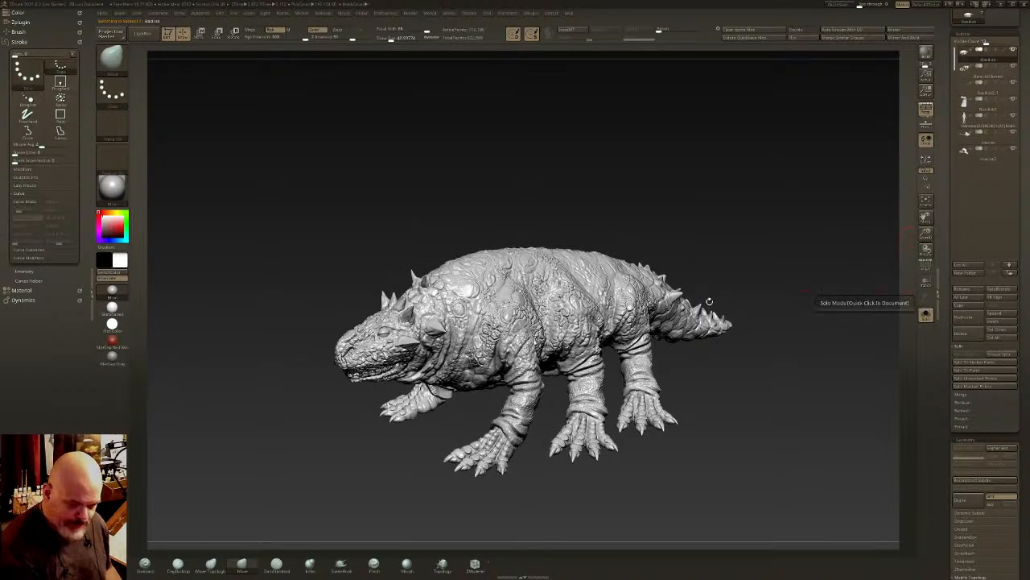
# - Turn off perspective, show the creature's polyframe in side view, and duplicate its subtool
pyautogui.keyDown('shift'); pyautogui.moveTo(399, 53); pyautogui.dragTo(387, 38, button='right'); pyautogui.keyUp('shift')
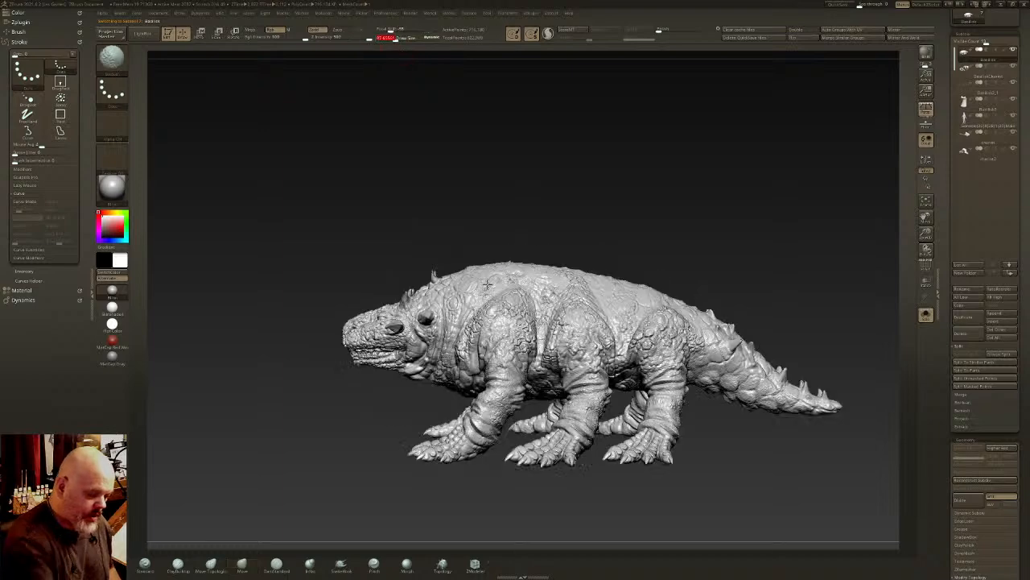
pyautogui.moveTo(516, 300)
pyautogui.keyDown('ctrl'); pyautogui.mouseDown(button='right')
pyautogui.moveTo(585, 332)
pyautogui.moveTo(618, 385)
pyautogui.mouseUp(button='right'); pyautogui.keyUp('ctrl')
pyautogui.press('p')
pyautogui.click(925, 265)
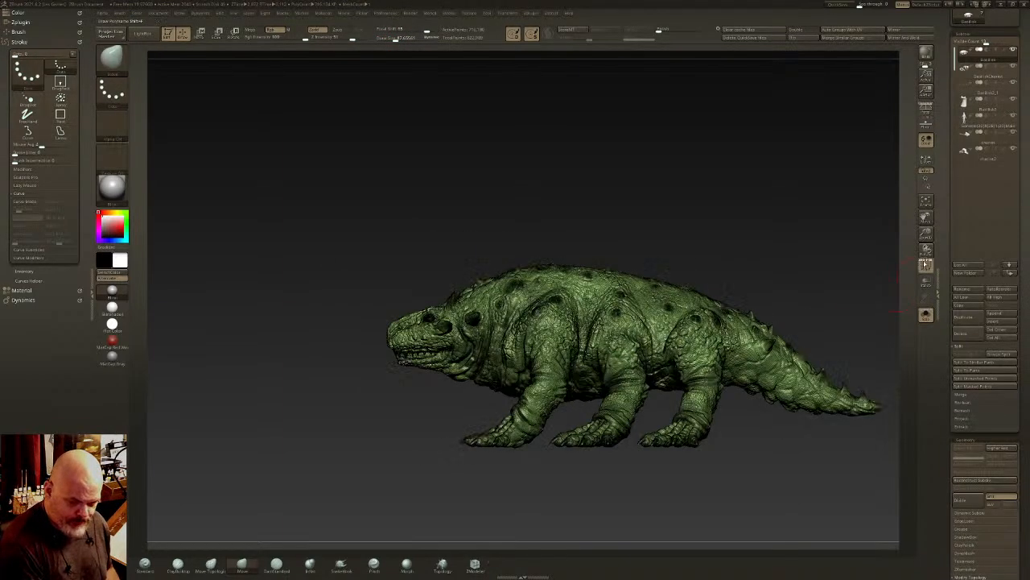
pyautogui.keyDown('alt'); pyautogui.moveTo(898, 300); pyautogui.dragTo(856, 276, button='right'); pyautogui.keyUp('alt')
pyautogui.hotkey('ctrl', 'shift', 'd')
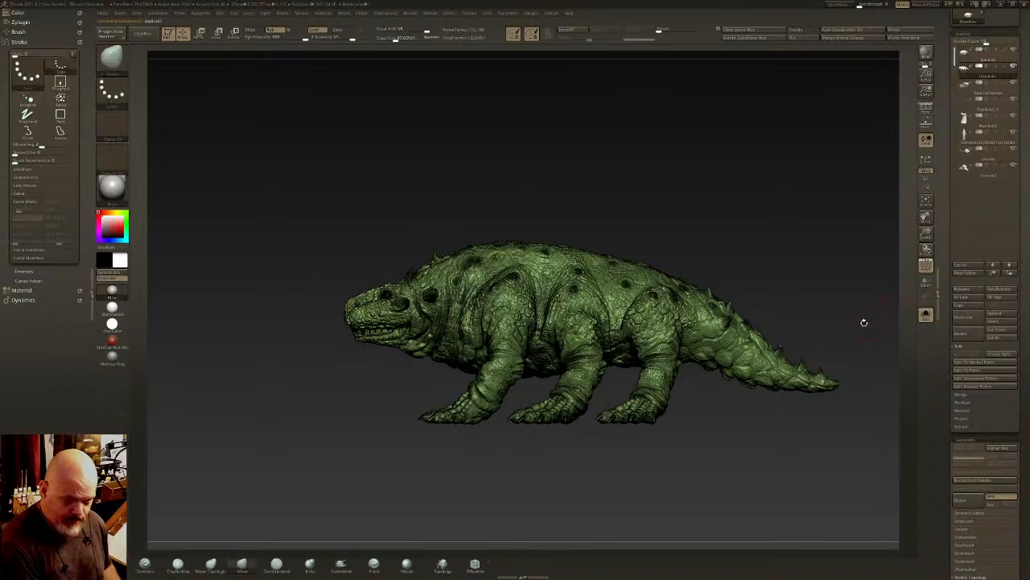
# - Show the other subtools transparently and make two SliceCurve cuts around the duplicate's neck, following the front and back edges of the collar strap
pyautogui.moveTo(616, 347)
pyautogui.keyDown('alt'); pyautogui.mouseDown(button='right')
pyautogui.moveTo(692, 308)
pyautogui.moveTo(663, 325)
pyautogui.moveTo(689, 326)
pyautogui.mouseUp(button='right'); pyautogui.keyUp('alt')
pyautogui.click(926, 316)
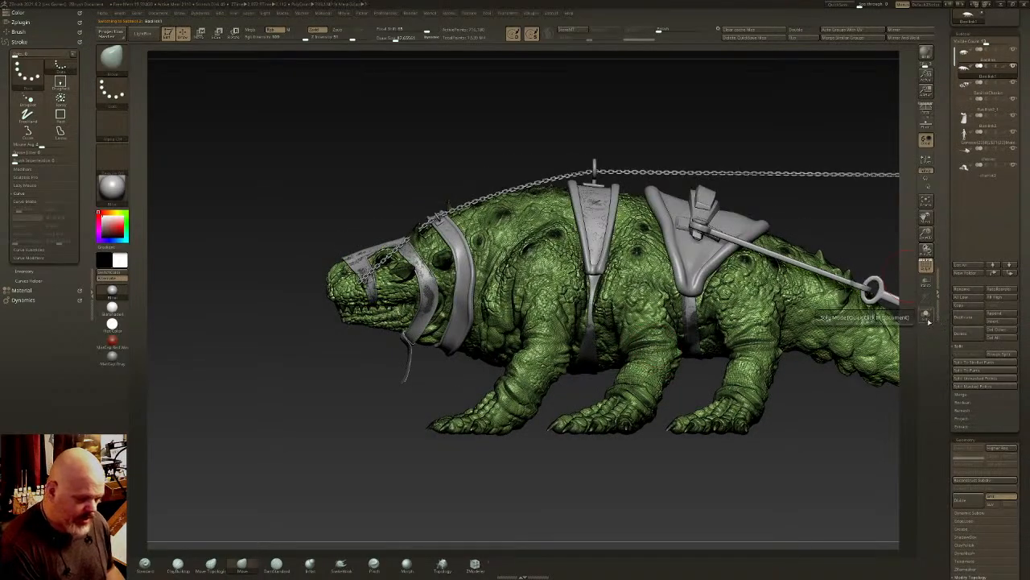
pyautogui.click(925, 316)
pyautogui.keyDown('ctrl'); pyautogui.keyDown('shift'); pyautogui.click(114, 58); pyautogui.keyUp('shift'); pyautogui.keyUp('ctrl')
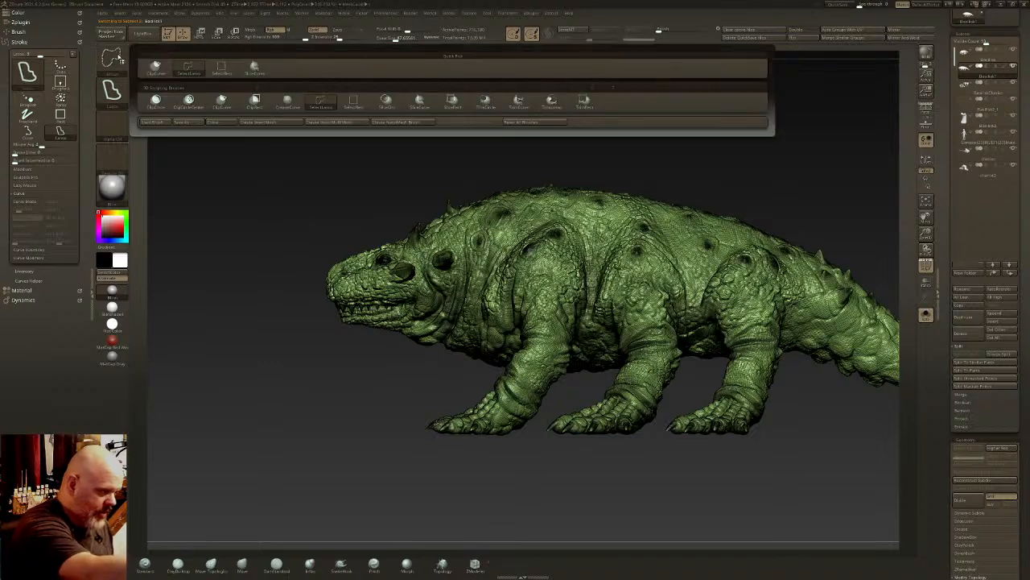
pyautogui.click(229, 72)
pyautogui.click(926, 316)
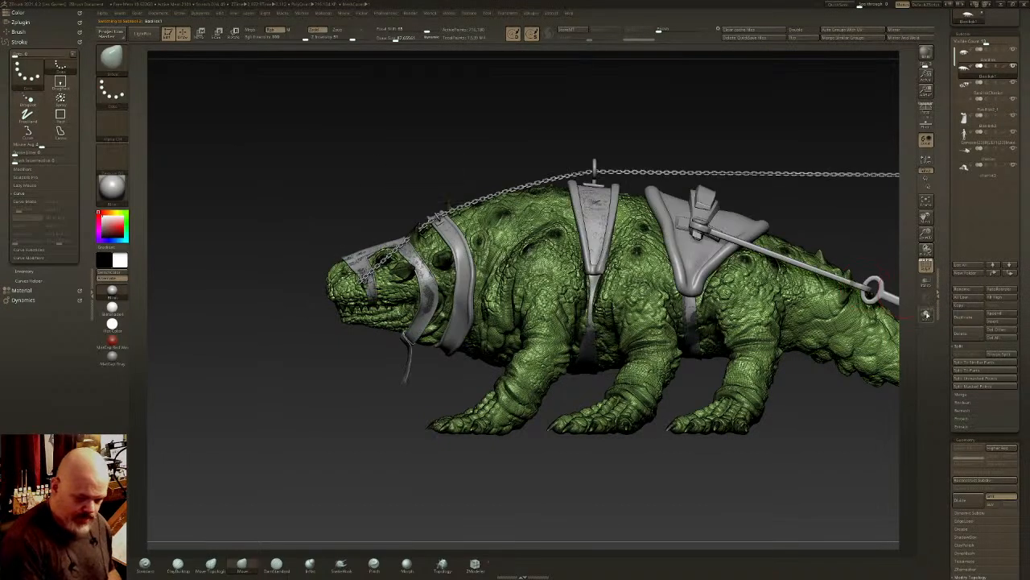
pyautogui.click(925, 281)
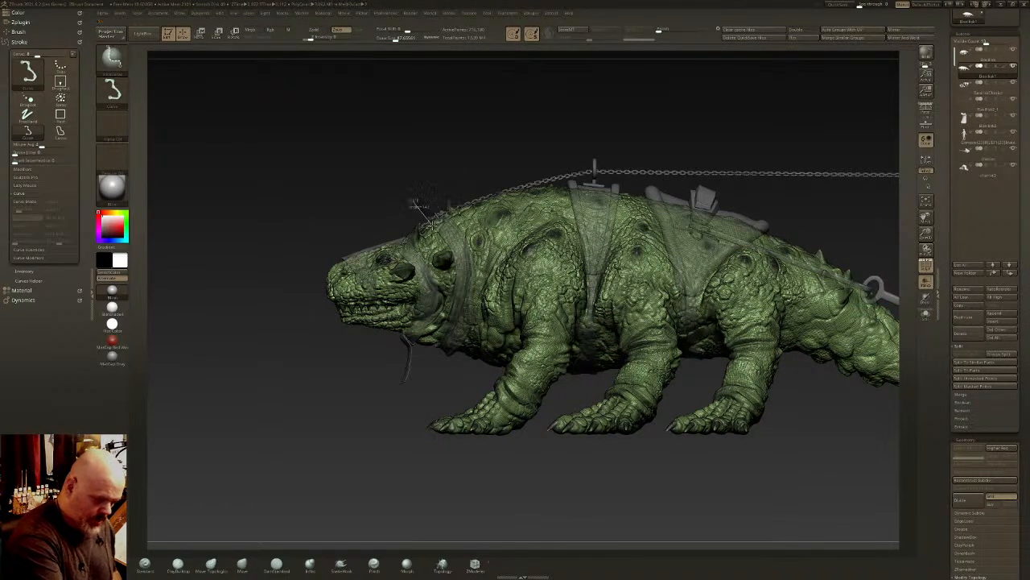
pyautogui.keyDown('ctrl'); pyautogui.keyDown('shift'); pyautogui.moveTo(456, 298); pyautogui.dragTo(419, 371); pyautogui.keyUp('shift'); pyautogui.keyUp('ctrl')
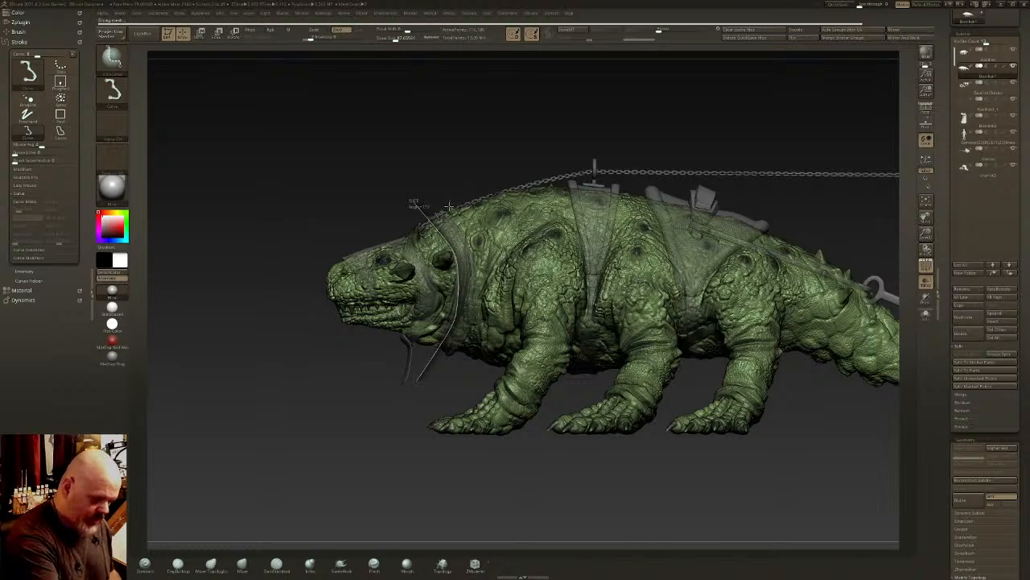
pyautogui.moveTo(434, 195)
pyautogui.keyDown('ctrl'); pyautogui.keyDown('shift'); pyautogui.mouseDown()
pyautogui.moveTo(471, 298)
pyautogui.moveTo(460, 343)
pyautogui.moveTo(432, 378)
pyautogui.mouseUp(); pyautogui.keyUp('shift'); pyautogui.keyUp('ctrl')
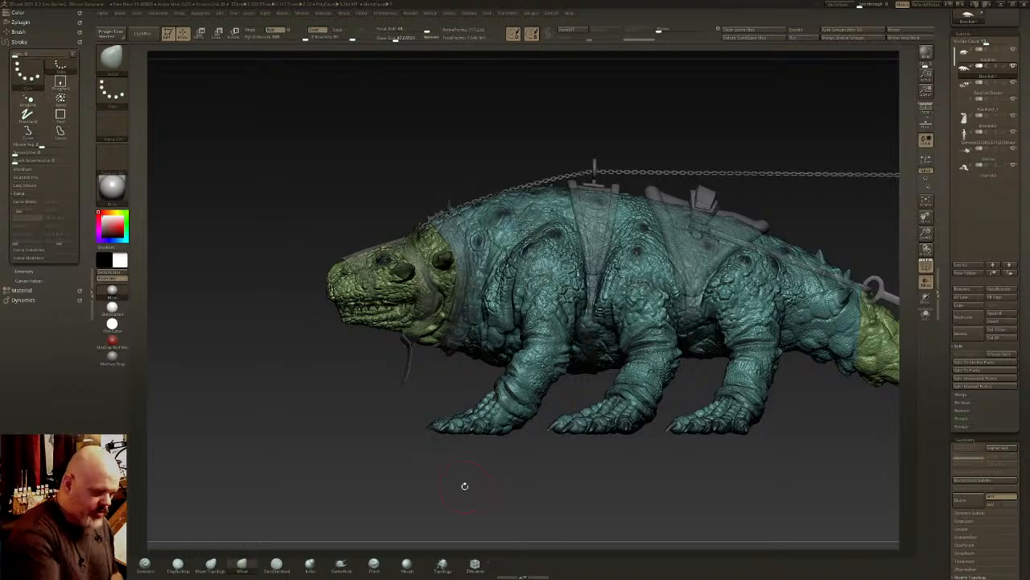
# - Isolate the sliced neck band with the SelectRect brush and delete the hidden rest of the duplicated body
pyautogui.keyDown('ctrl'); pyautogui.keyDown('shift'); pyautogui.click(117, 58); pyautogui.keyUp('shift'); pyautogui.keyUp('ctrl')
pyautogui.keyDown('ctrl'); pyautogui.keyDown('shift'); pyautogui.click(223, 67); pyautogui.keyUp('shift'); pyautogui.keyUp('ctrl')
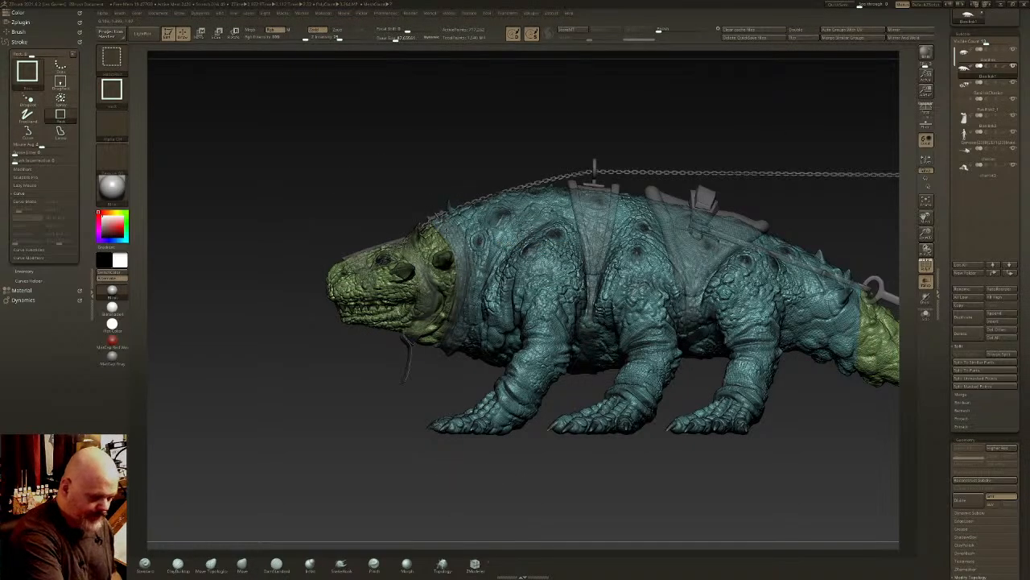
pyautogui.keyDown('ctrl'); pyautogui.keyDown('shift'); pyautogui.click(462, 258); pyautogui.keyUp('shift'); pyautogui.keyUp('ctrl')
pyautogui.moveTo(545, 369)
pyautogui.mouseDown()
pyautogui.moveTo(530, 323)
pyautogui.moveTo(538, 337)
pyautogui.mouseUp()
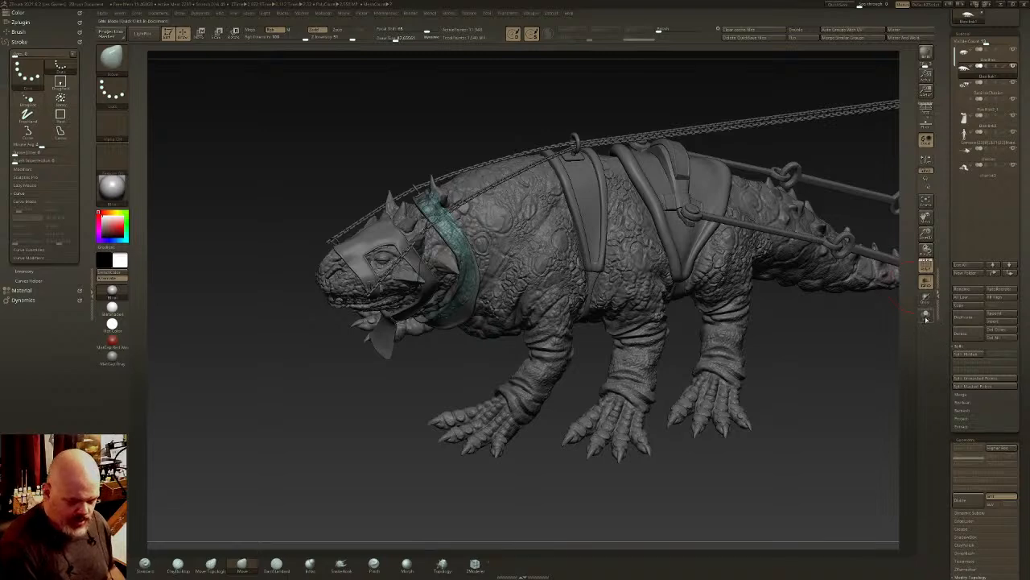
pyautogui.click(925, 318)
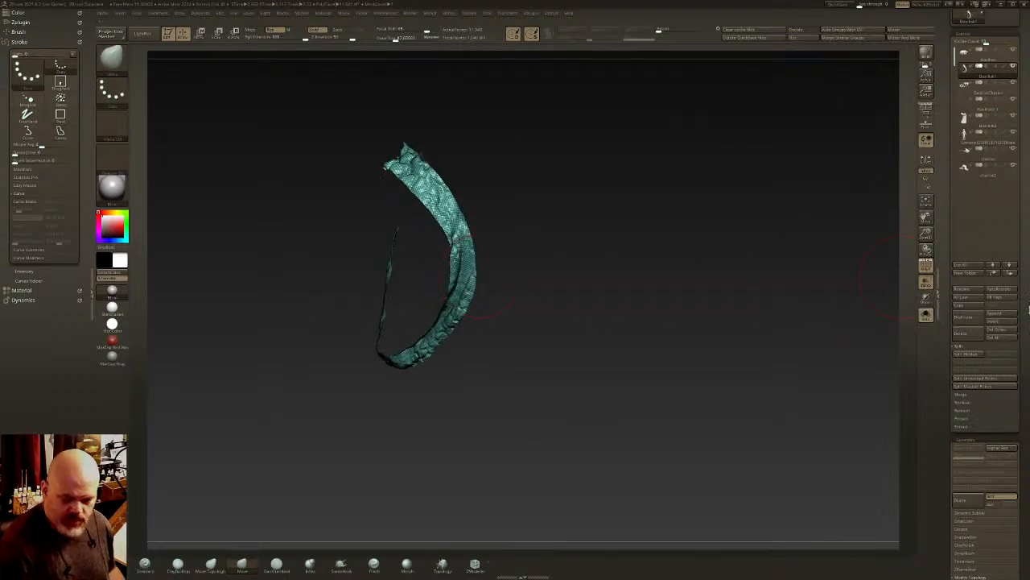
pyautogui.scroll(-5, 1029, 290)
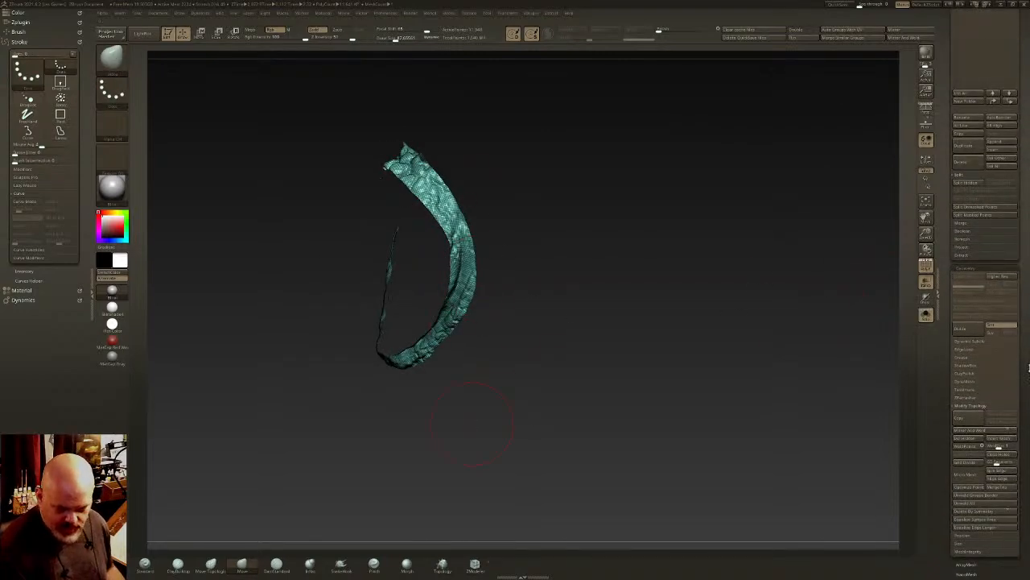
pyautogui.scroll(-4, 1028, 368)
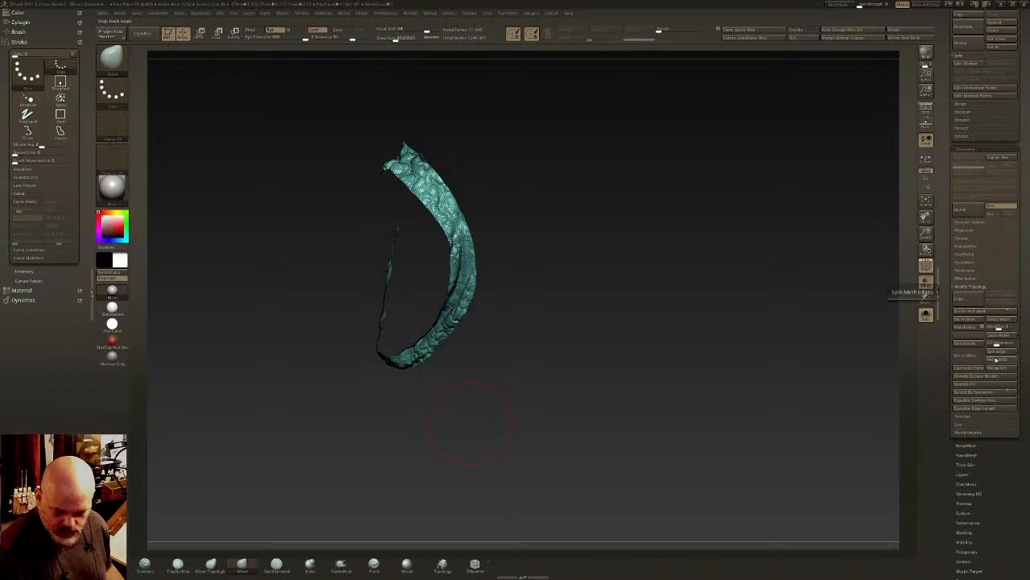
pyautogui.keyDown('alt'); pyautogui.moveTo(708, 356); pyautogui.dragTo(808, 367); pyautogui.keyUp('alt')
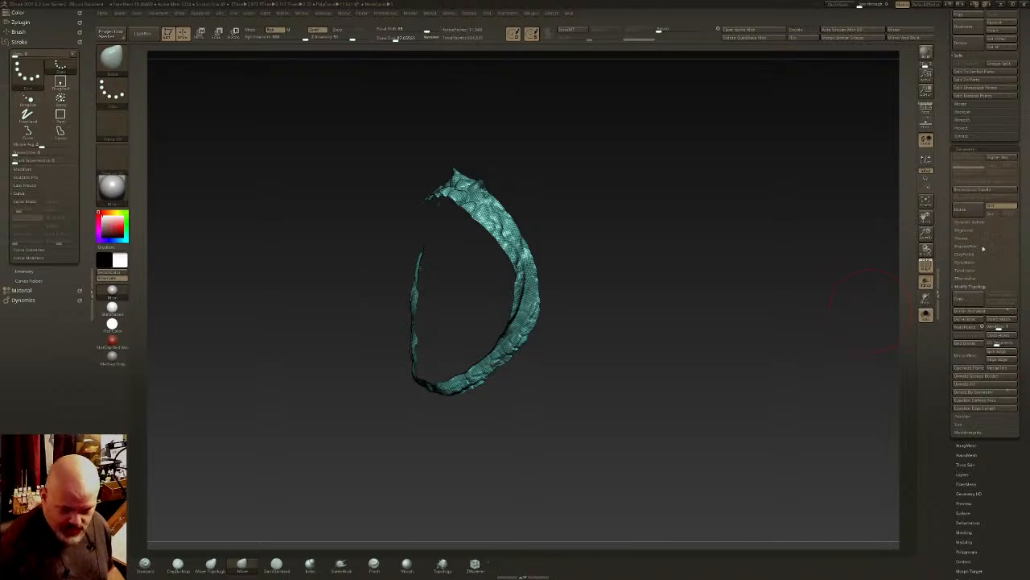
# - Reduce the neck band's polygons by running ZRemesher repeatedly with the Half option
pyautogui.click(960, 279)
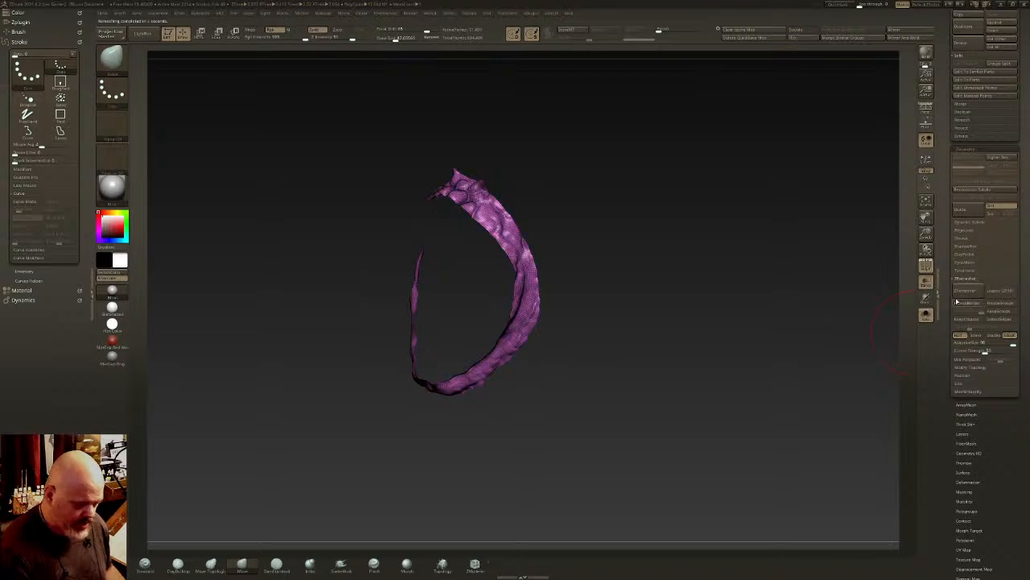
pyautogui.click(963, 295)
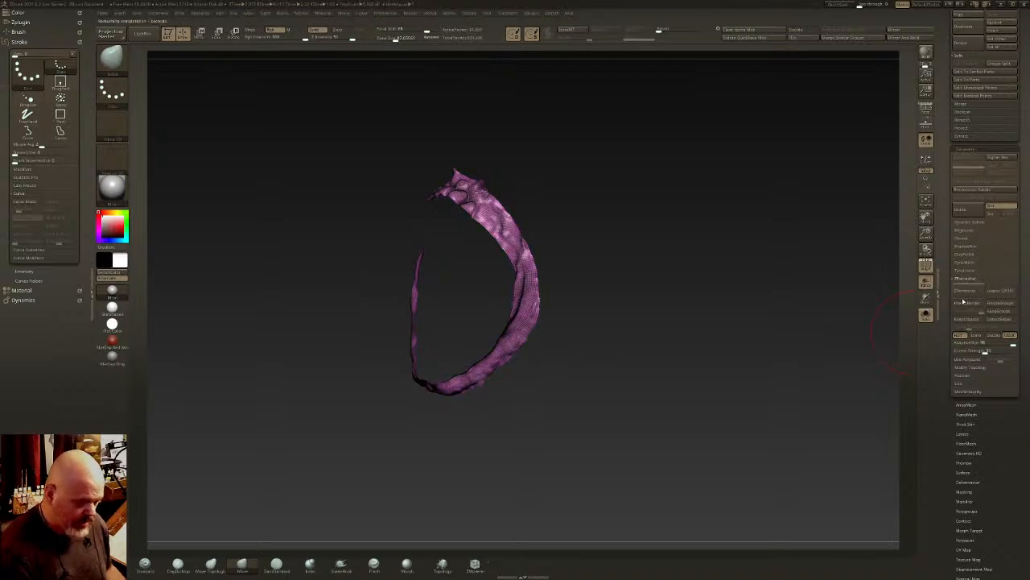
pyautogui.click(969, 295)
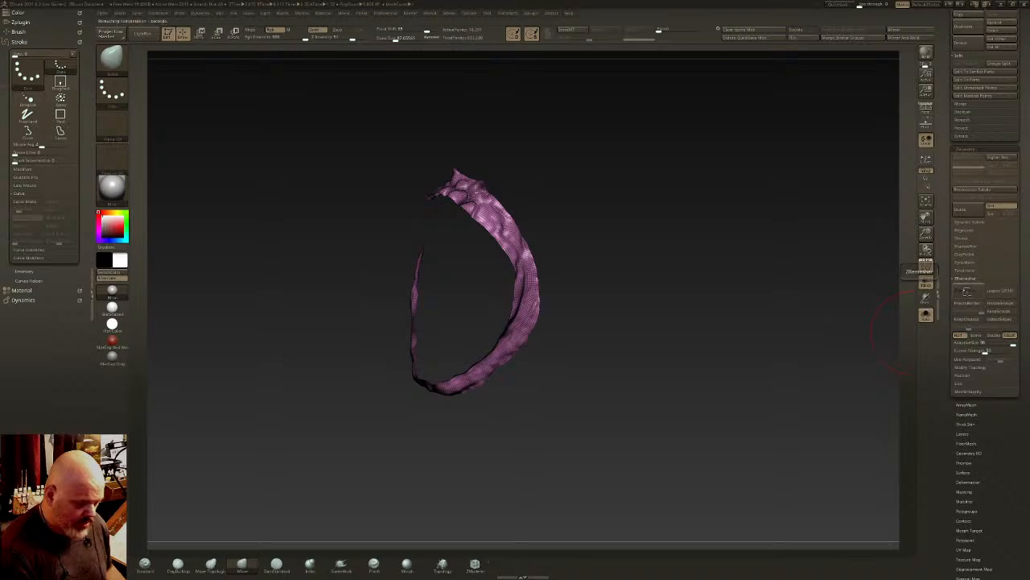
pyautogui.click(969, 295)
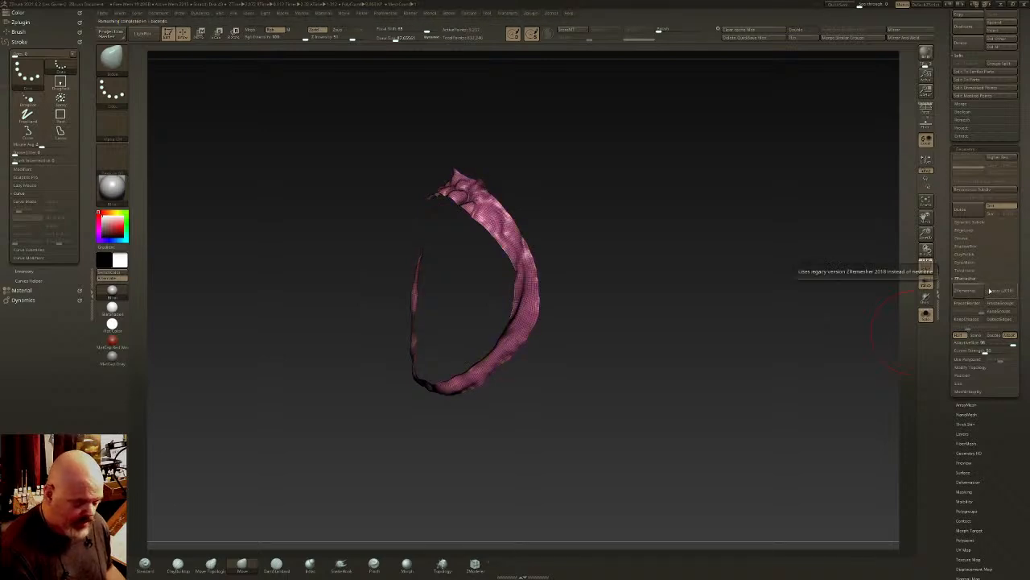
# - Turn off ZRemesher's Adapt option and remesh the neck band several more times at Half
pyautogui.click(963, 295)
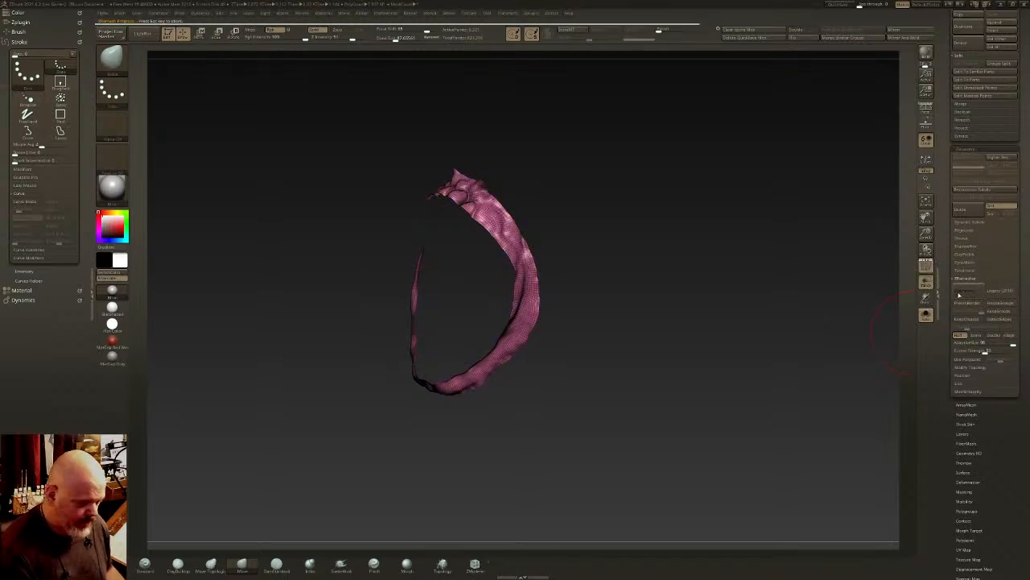
pyautogui.click(963, 294)
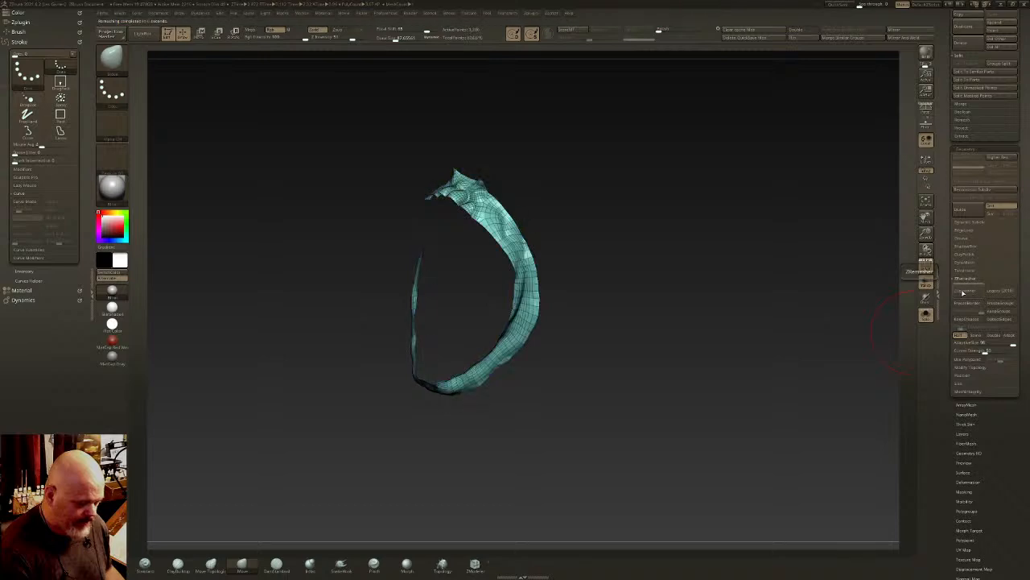
pyautogui.click(962, 294)
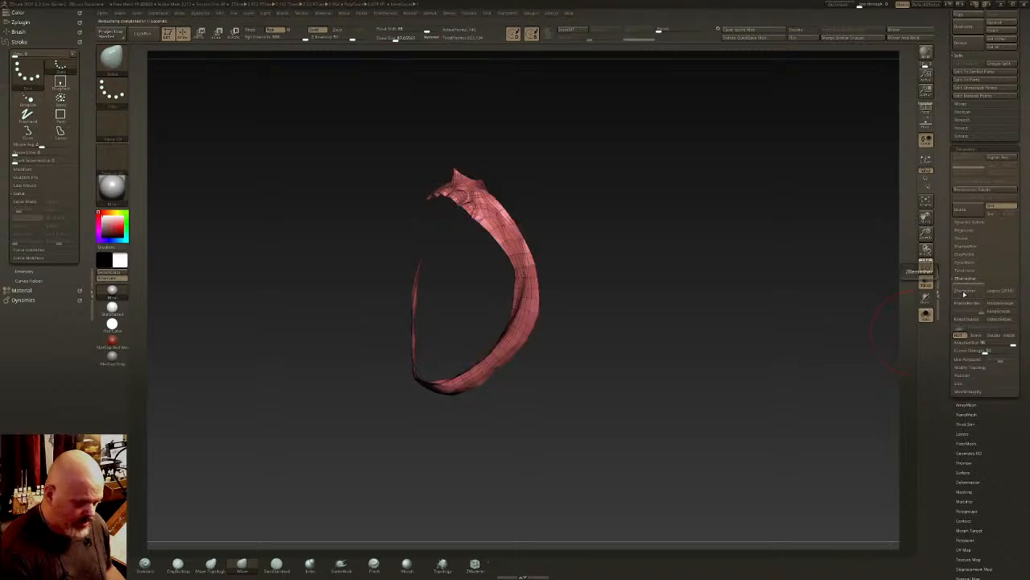
# - Switch ZRemesher to the Same option and rerun it on the neck band several times to even out its low-poly topology
pyautogui.moveTo(875, 283); pyautogui.dragTo(830, 264)
pyautogui.moveTo(624, 298); pyautogui.dragTo(560, 353)
pyautogui.keyDown('alt'); pyautogui.moveTo(521, 238); pyautogui.dragTo(392, 442, button='right'); pyautogui.keyUp('alt')
pyautogui.moveTo(326, 448); pyautogui.dragTo(589, 305, button='right')
pyautogui.click(976, 335)
pyautogui.click(966, 291)
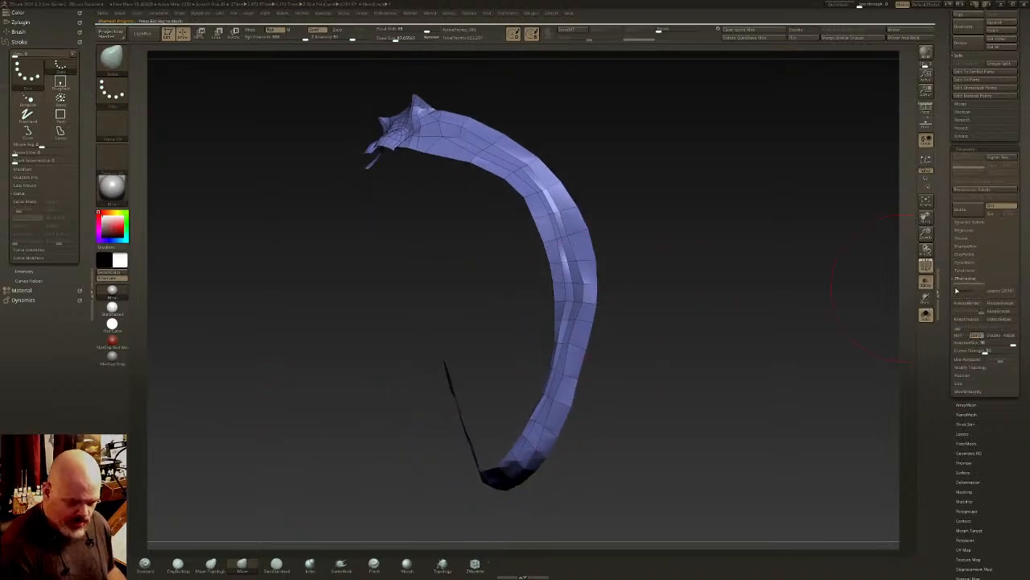
pyautogui.moveTo(611, 302); pyautogui.dragTo(621, 301)
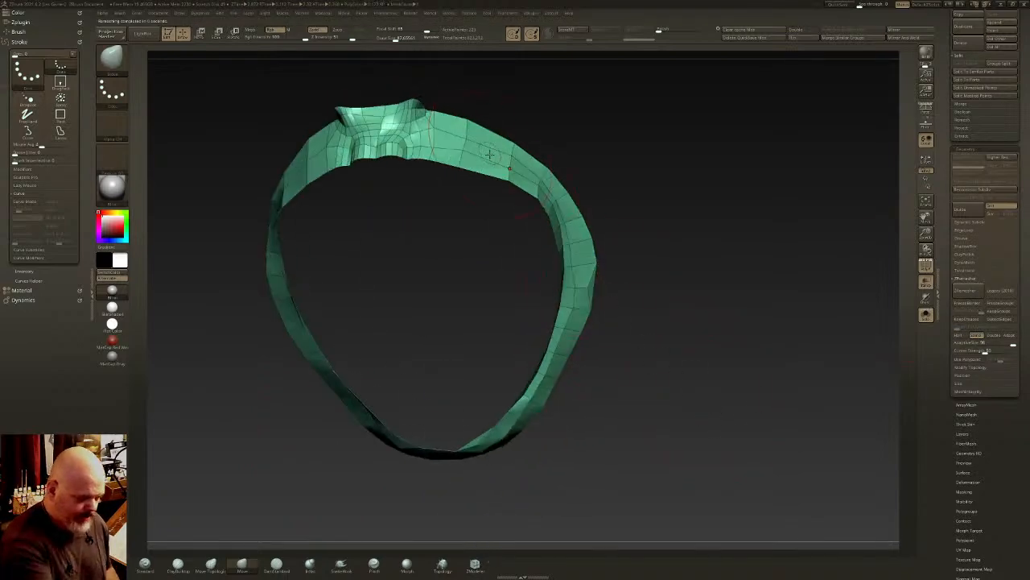
pyautogui.click(969, 294)
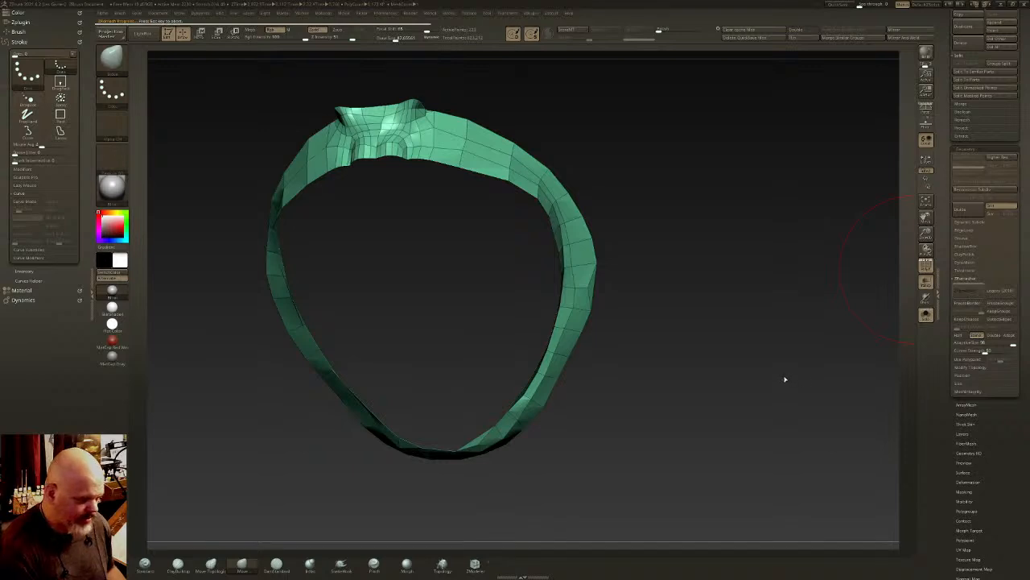
pyautogui.moveTo(786, 378); pyautogui.dragTo(677, 328)
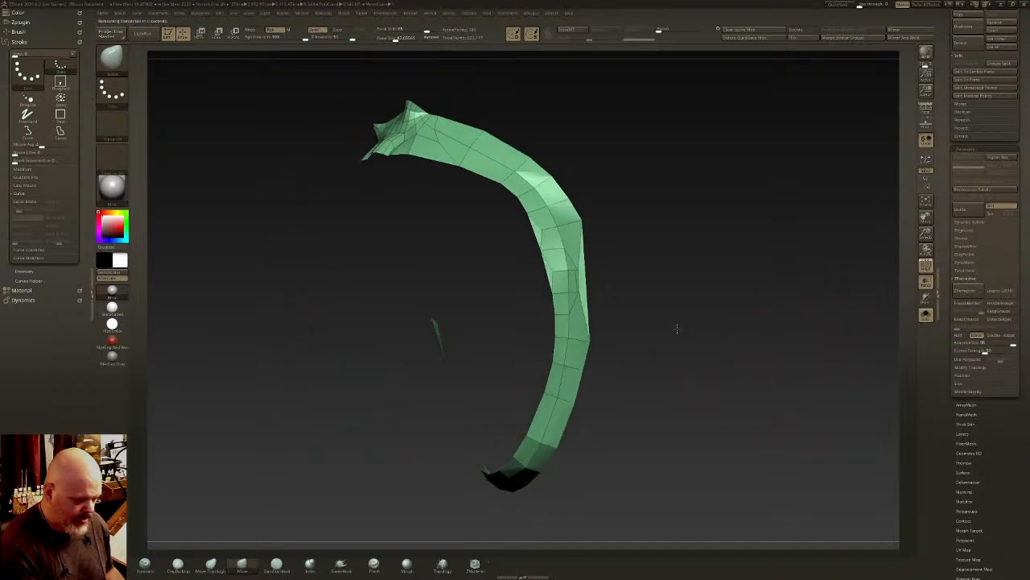
pyautogui.click(968, 292)
pyautogui.hotkey('ctrl', 'z')
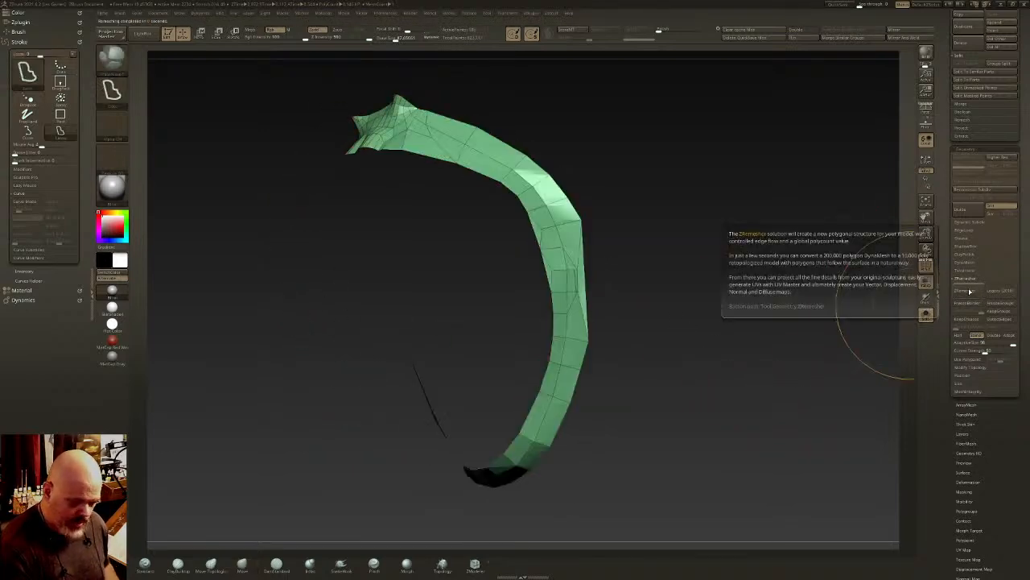
pyautogui.click(968, 294)
# - Hide the spiky section at the top of the neck band and delete the hidden polygons, leaving the strap open there
pyautogui.moveTo(636, 314)
pyautogui.mouseDown()
pyautogui.moveTo(540, 306)
pyautogui.moveTo(562, 287)
pyautogui.moveTo(618, 300)
pyautogui.moveTo(671, 259)
pyautogui.mouseUp()
pyautogui.moveTo(604, 375); pyautogui.dragTo(596, 351)
pyautogui.keyDown('alt'); pyautogui.moveTo(573, 274); pyautogui.dragTo(618, 324); pyautogui.keyUp('alt')
pyautogui.moveTo(516, 173); pyautogui.dragTo(475, 165)
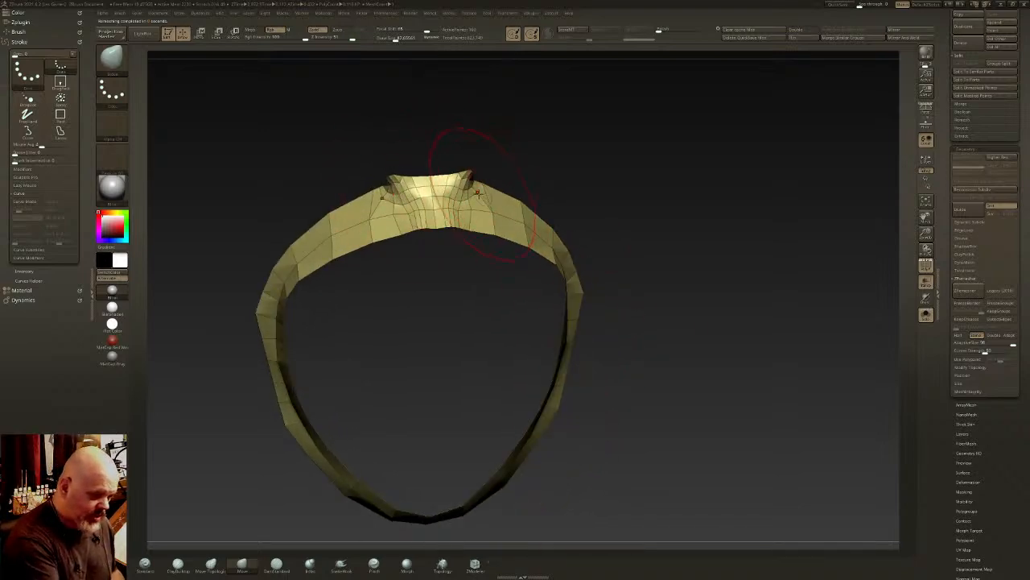
pyautogui.moveTo(437, 115)
pyautogui.mouseDown()
pyautogui.moveTo(471, 150)
pyautogui.moveTo(479, 237)
pyautogui.moveTo(414, 241)
pyautogui.mouseUp()
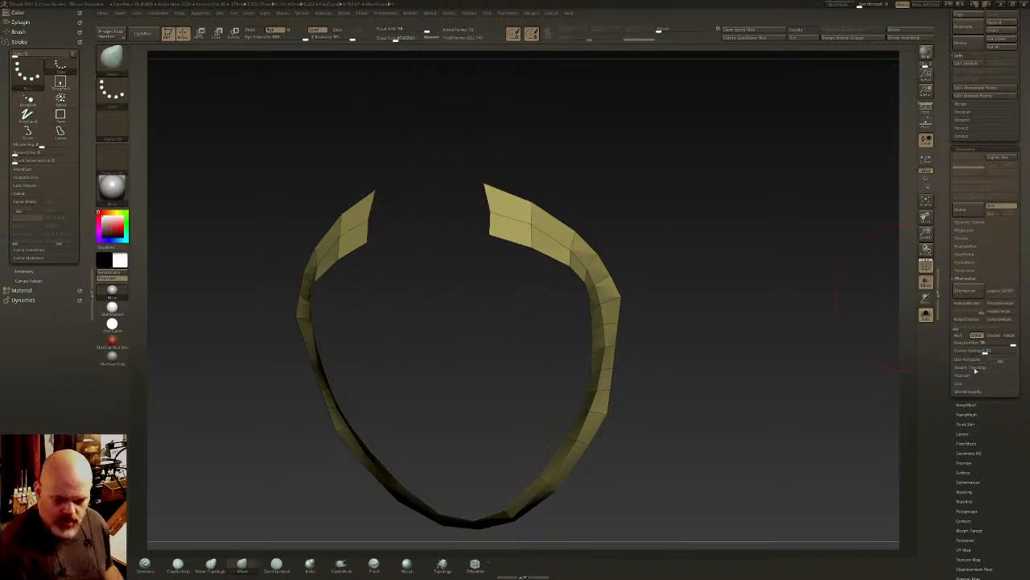
pyautogui.click(974, 368)
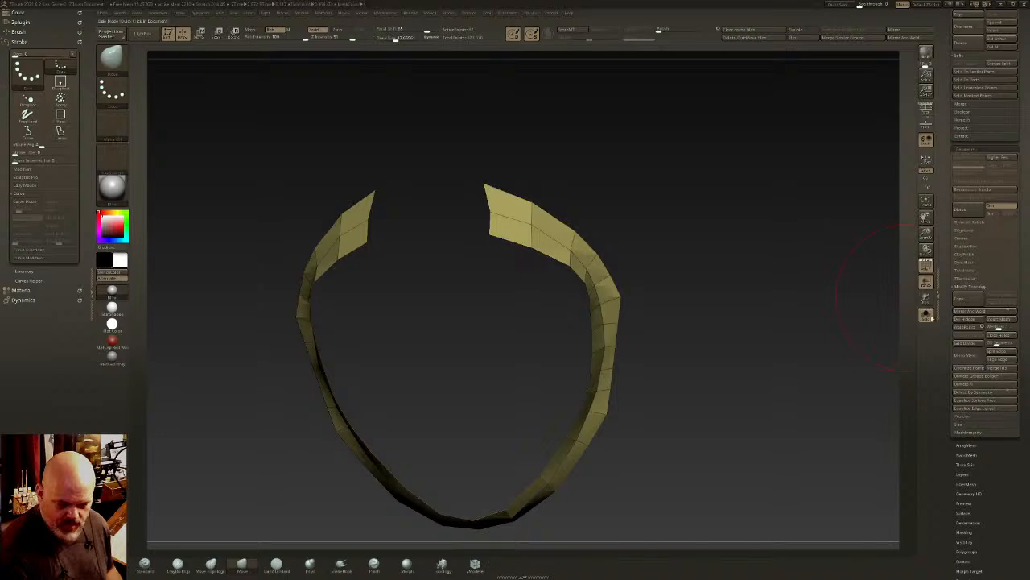
# - Compare the open strap with the transparent surrounding subtools, and extrude its open end edges one polygon inward using ZModeler
pyautogui.click(926, 316)
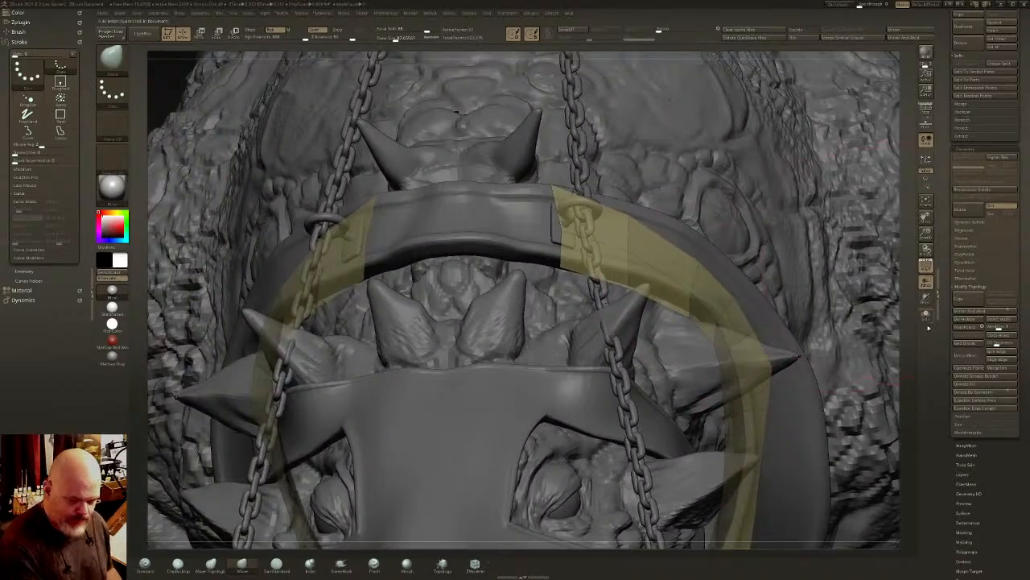
pyautogui.click(925, 315)
pyautogui.click(475, 565)
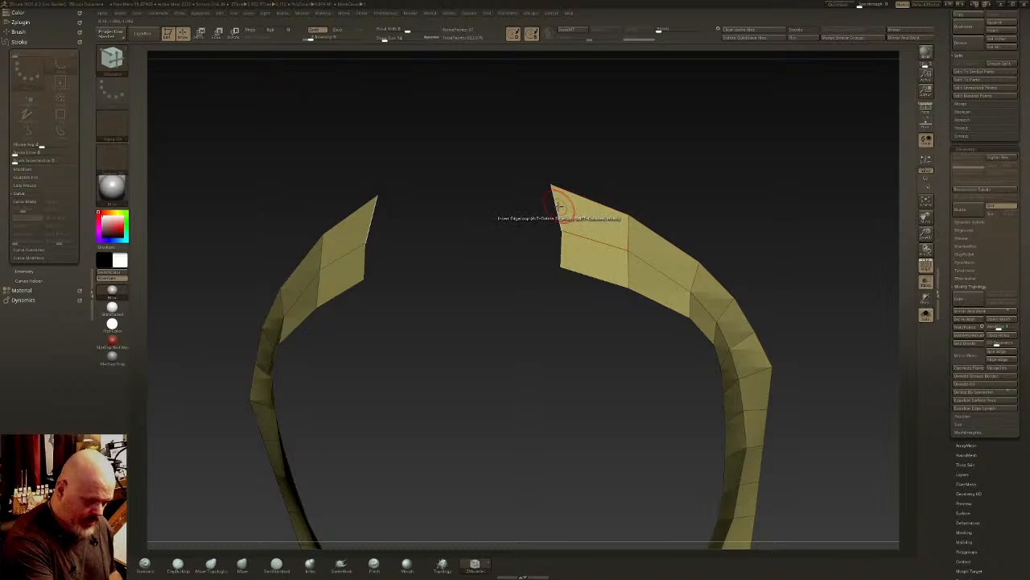
pyautogui.press('space')
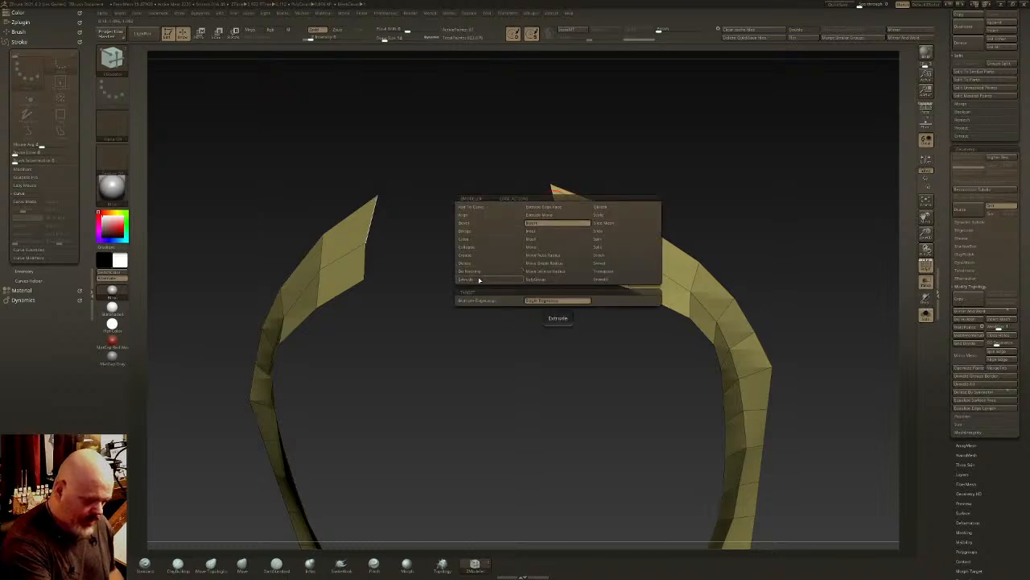
pyautogui.click(561, 230)
pyautogui.moveTo(554, 203)
pyautogui.mouseDown()
pyautogui.moveTo(507, 190)
pyautogui.moveTo(518, 206)
pyautogui.moveTo(462, 218)
pyautogui.mouseUp()
pyautogui.hotkey('ctrl', 'z')
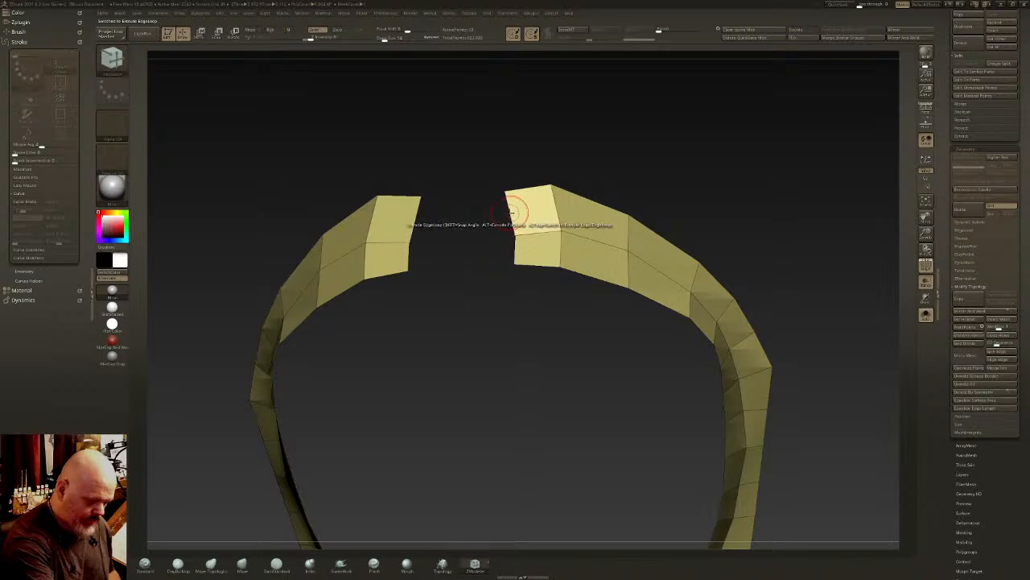
# - Extrude the upper end edges of the strap again so both sides reach the centreline
pyautogui.press('space')
pyautogui.moveTo(510, 210); pyautogui.dragTo(463, 213)
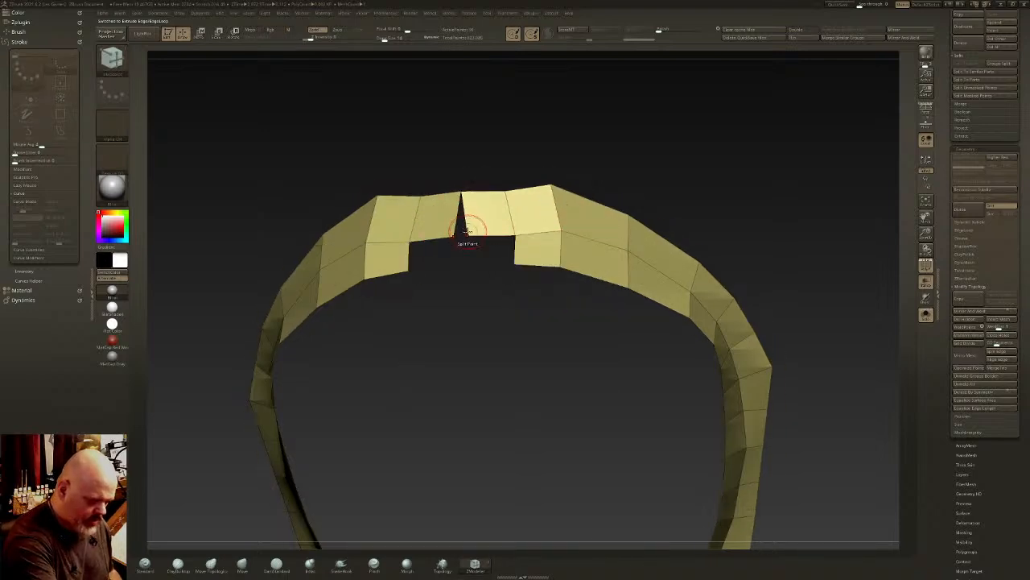
pyautogui.hotkey('ctrl', 'z')
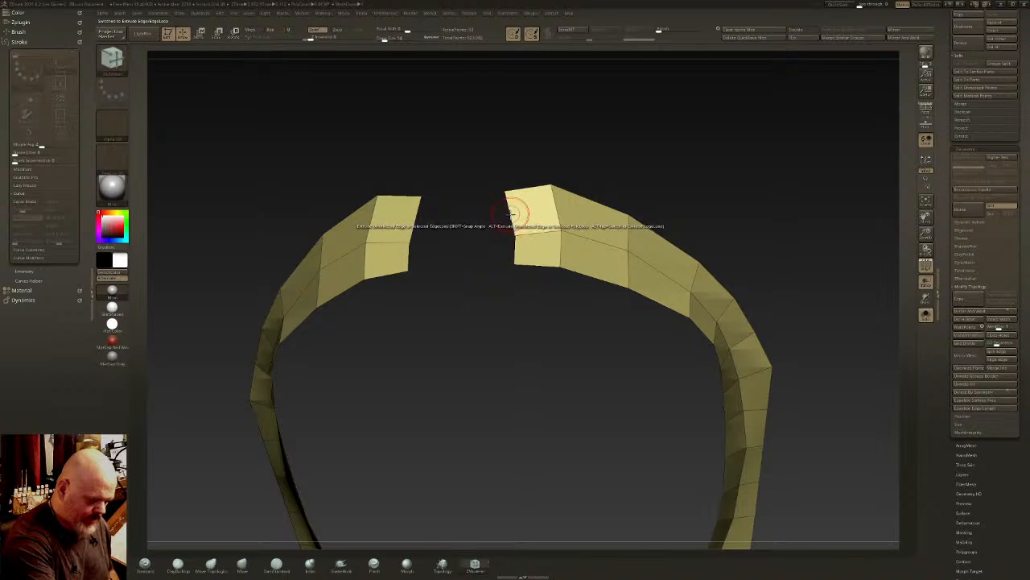
pyautogui.moveTo(512, 218); pyautogui.dragTo(521, 213, button='right')
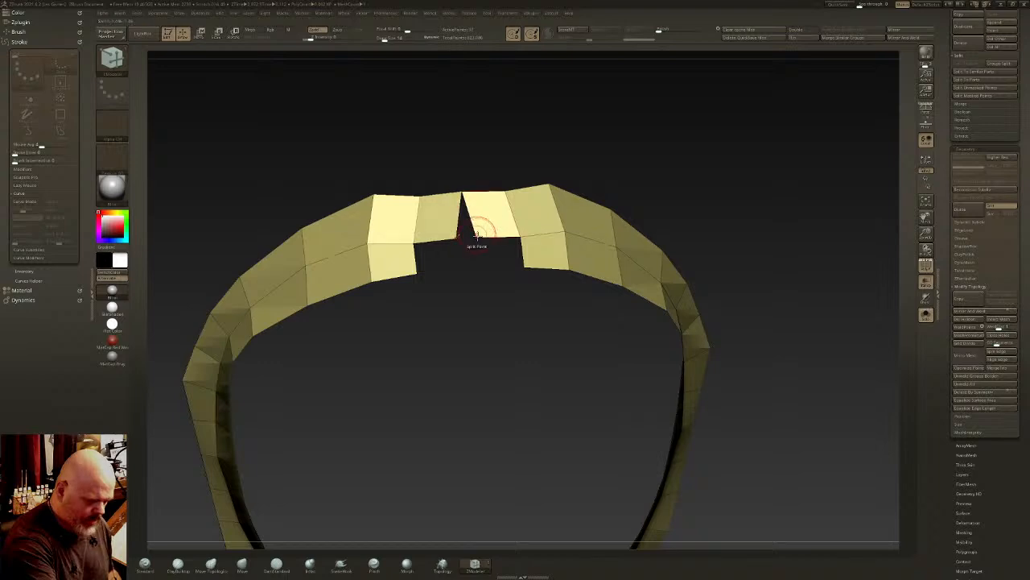
# - Close the wedge gap by moving its centre point, bridge the lower row with extruded edges, and raise the strap's centre points
pyautogui.press('space')
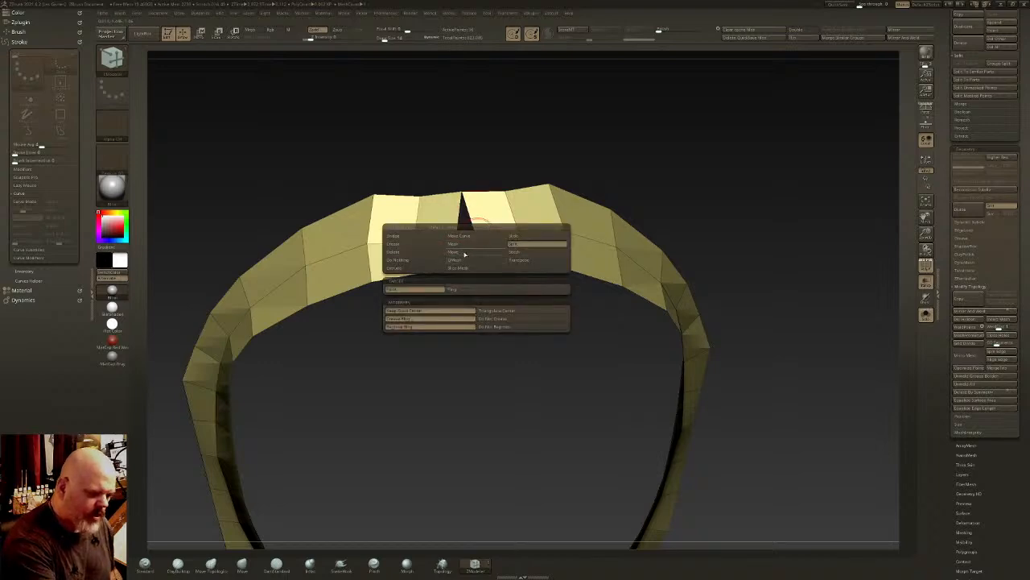
pyautogui.click(465, 252)
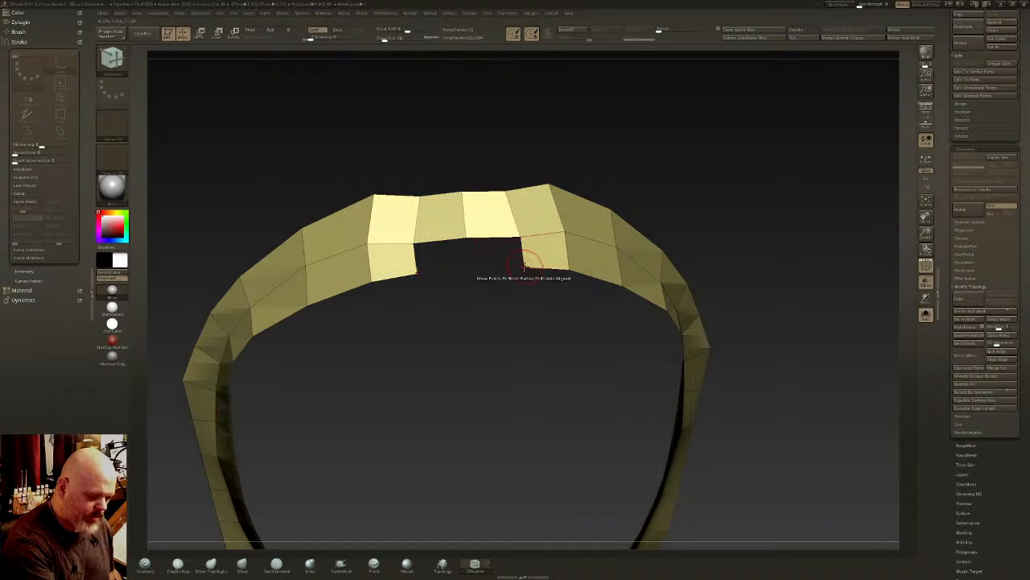
pyautogui.moveTo(523, 255); pyautogui.dragTo(472, 256)
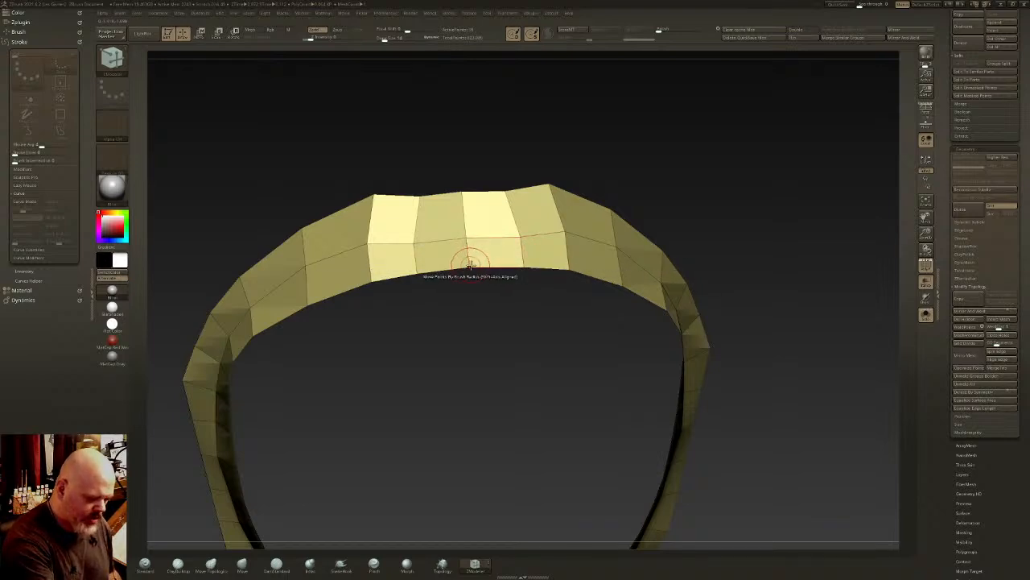
pyautogui.moveTo(471, 266); pyautogui.dragTo(470, 220, button='right')
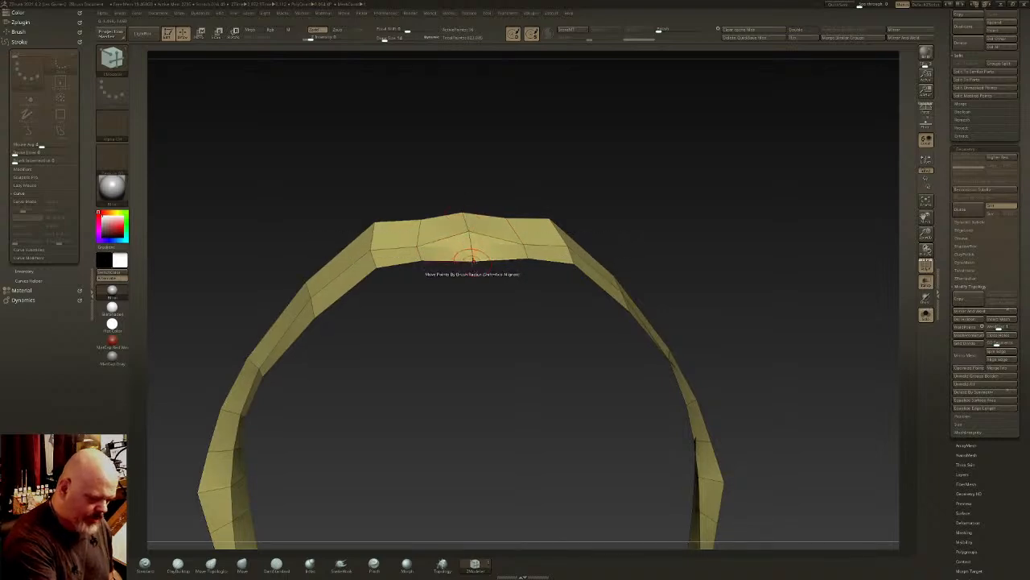
pyautogui.moveTo(475, 249); pyautogui.dragTo(654, 395, button='right')
# - Display the other subtools around the neck strap and hide the harness and chain subtools, leaving the bare creature and strap
pyautogui.click(925, 314)
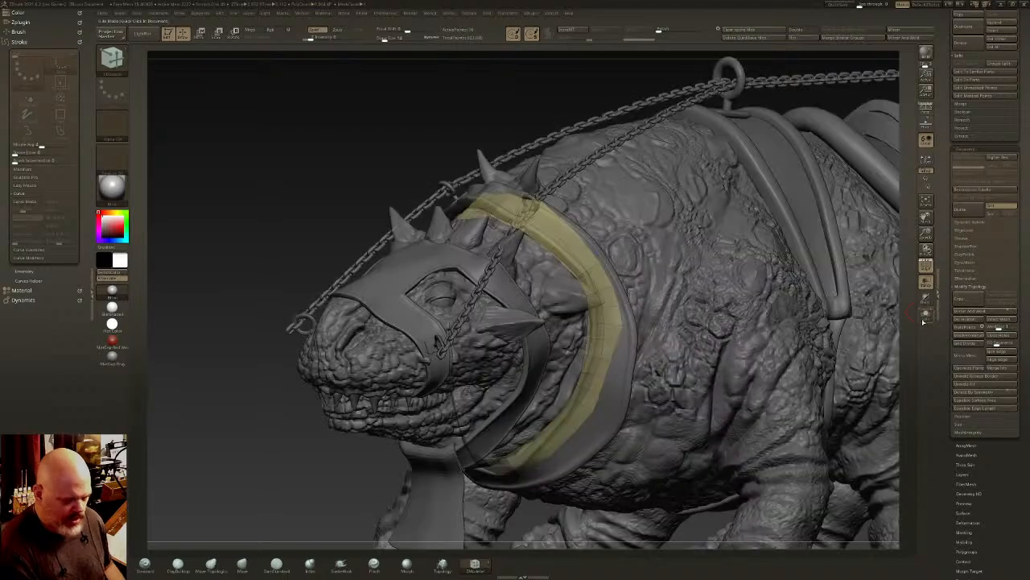
pyautogui.moveTo(668, 346); pyautogui.dragTo(564, 300, button='right')
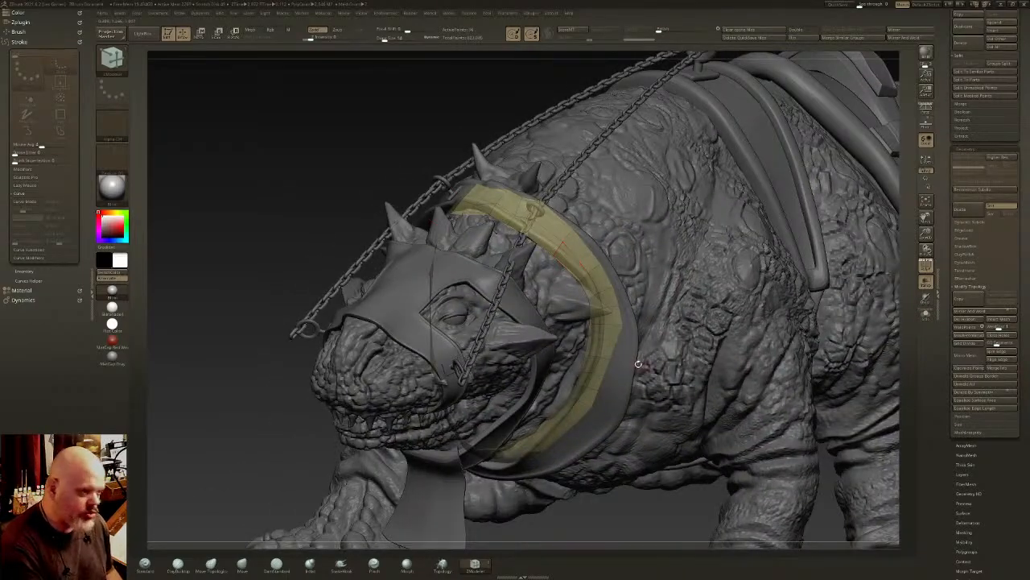
pyautogui.moveTo(537, 257); pyautogui.dragTo(581, 299, button='right')
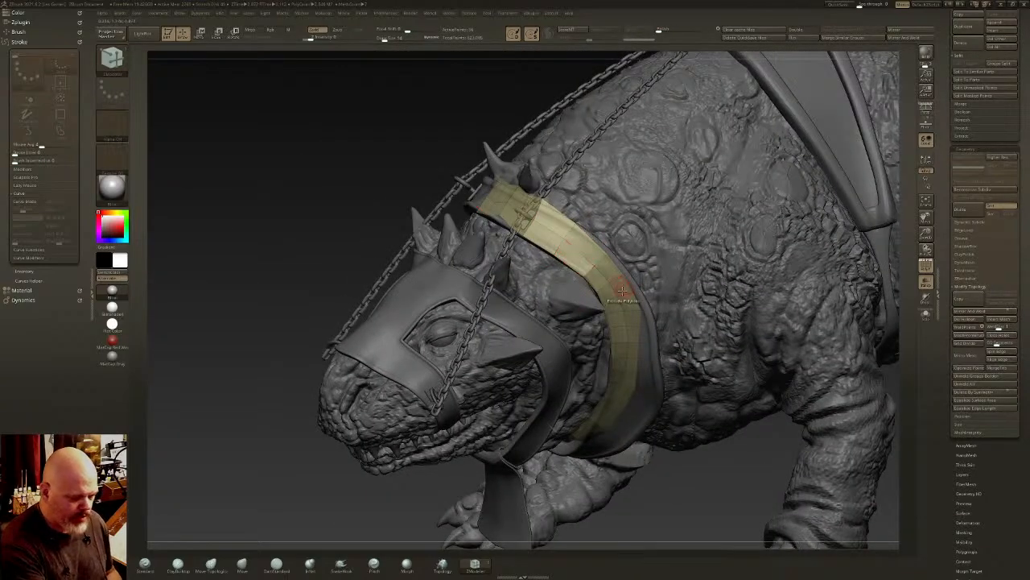
pyautogui.moveTo(601, 258); pyautogui.dragTo(806, 225, button='right')
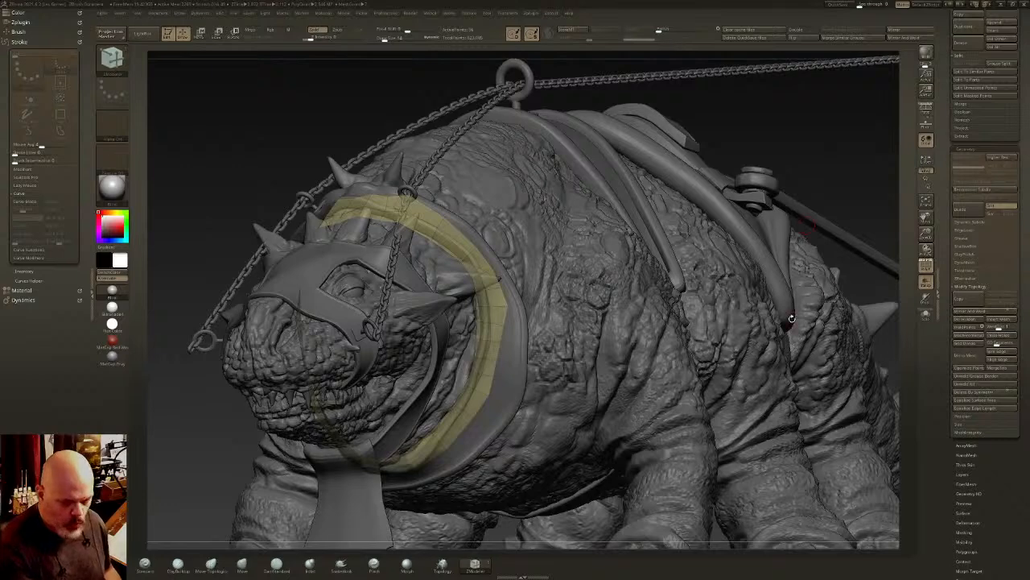
pyautogui.moveTo(765, 293); pyautogui.dragTo(614, 324, button='right')
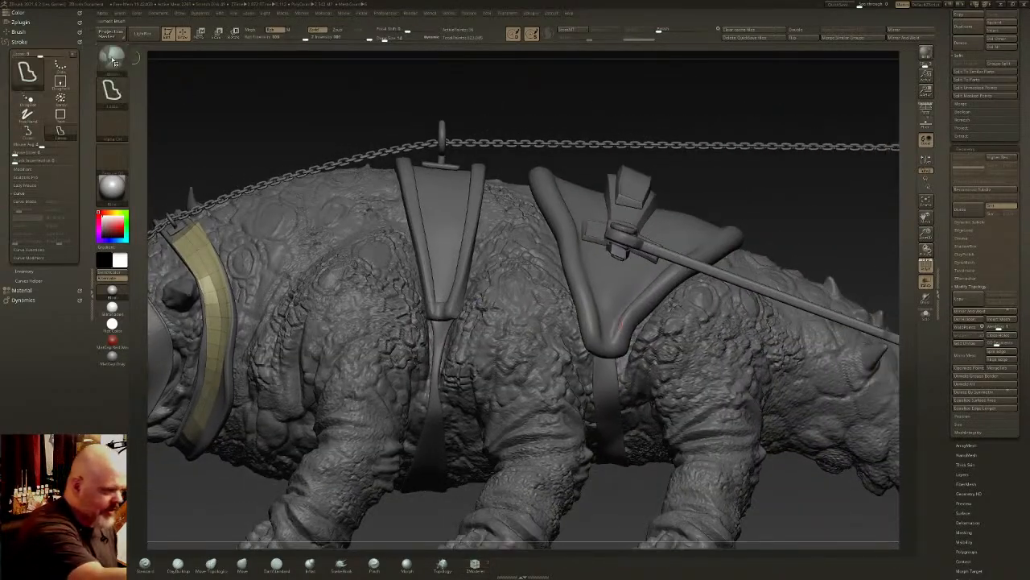
pyautogui.moveTo(1026, 106); pyautogui.dragTo(1026, 523)
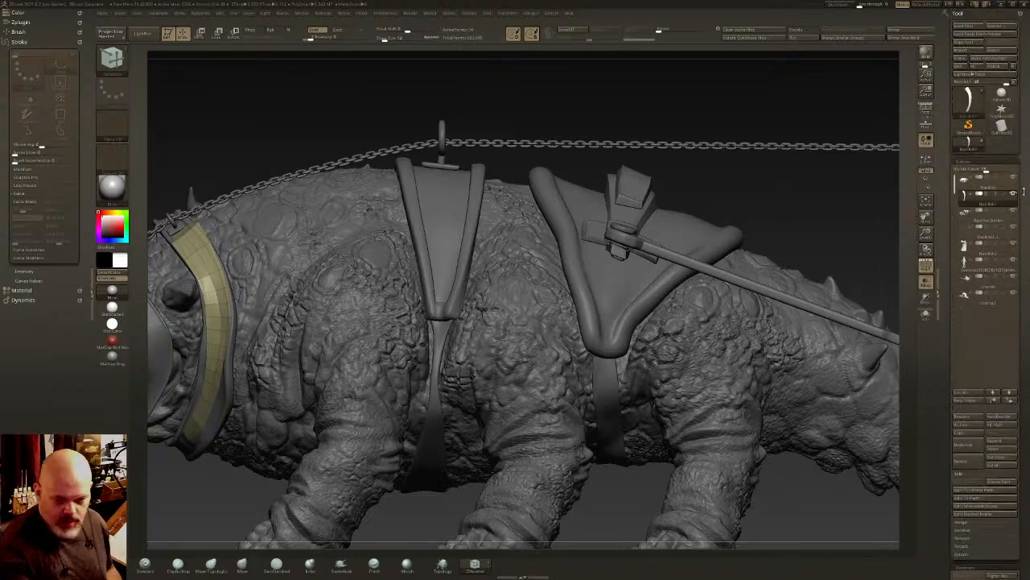
pyautogui.click(1013, 194)
pyautogui.click(1014, 178)
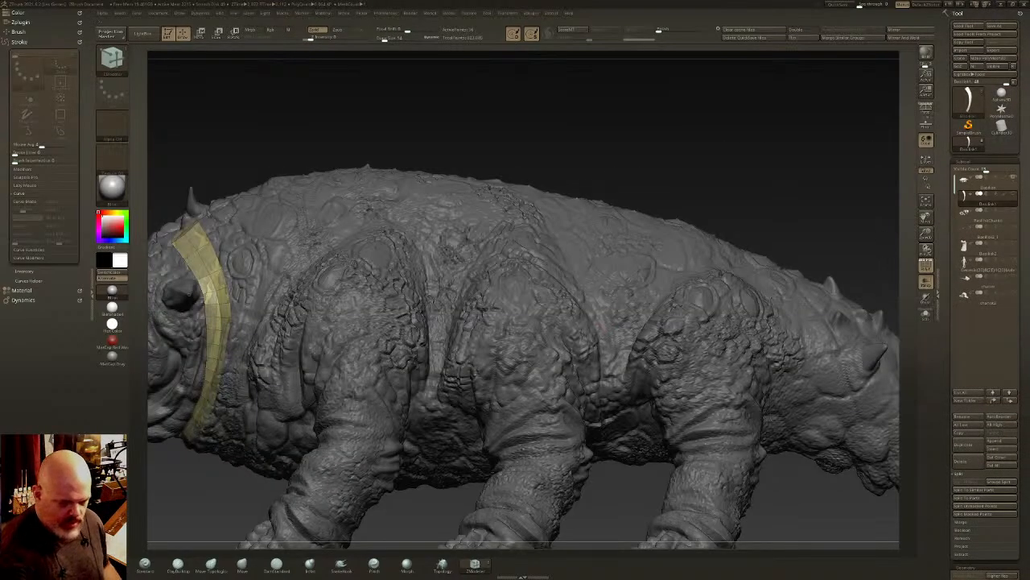
pyautogui.keyDown('alt'); pyautogui.moveTo(597, 315); pyautogui.dragTo(669, 281, button='right'); pyautogui.keyUp('alt')
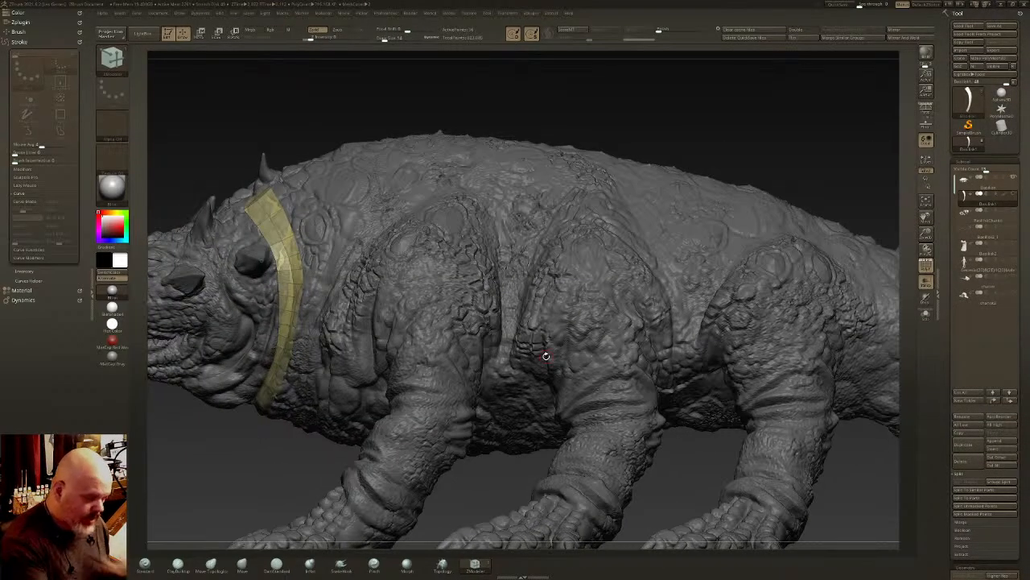
# - Choose another brush from the masking brushes and try a stroke up the body between the front and middle legs
pyautogui.hotkey('ctrl', 'shift')
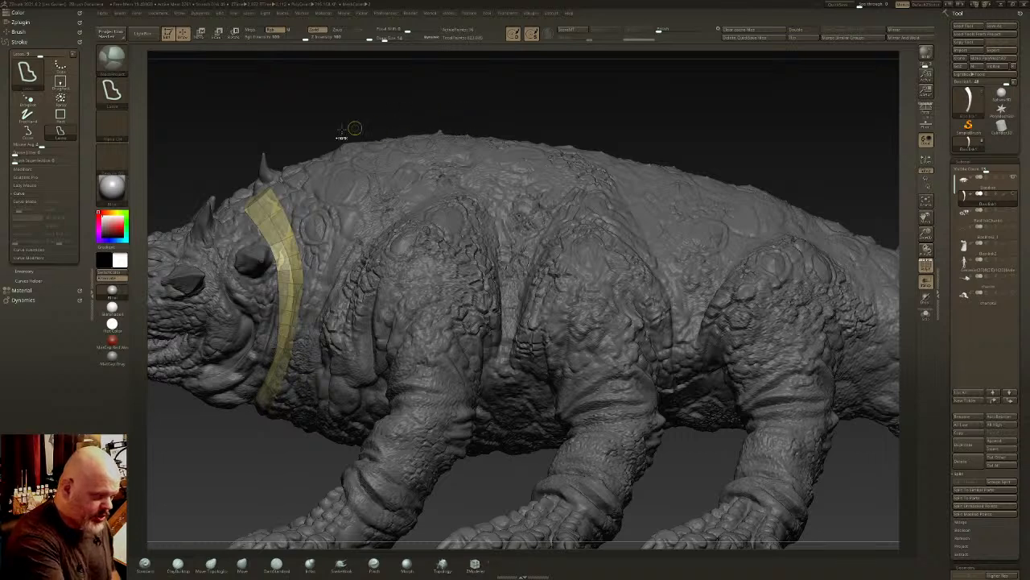
pyautogui.moveTo(125, 68)
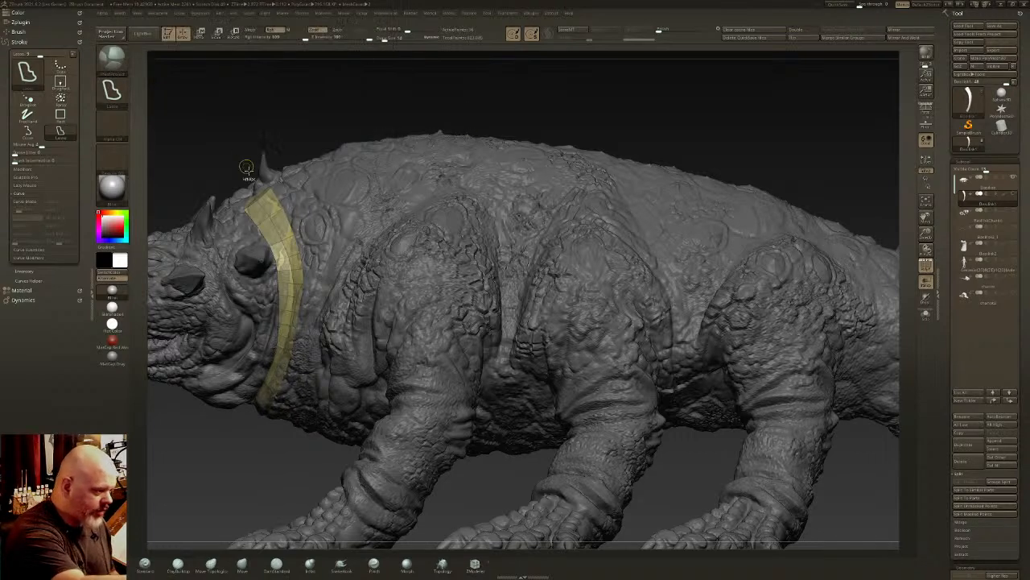
pyautogui.click(112, 58)
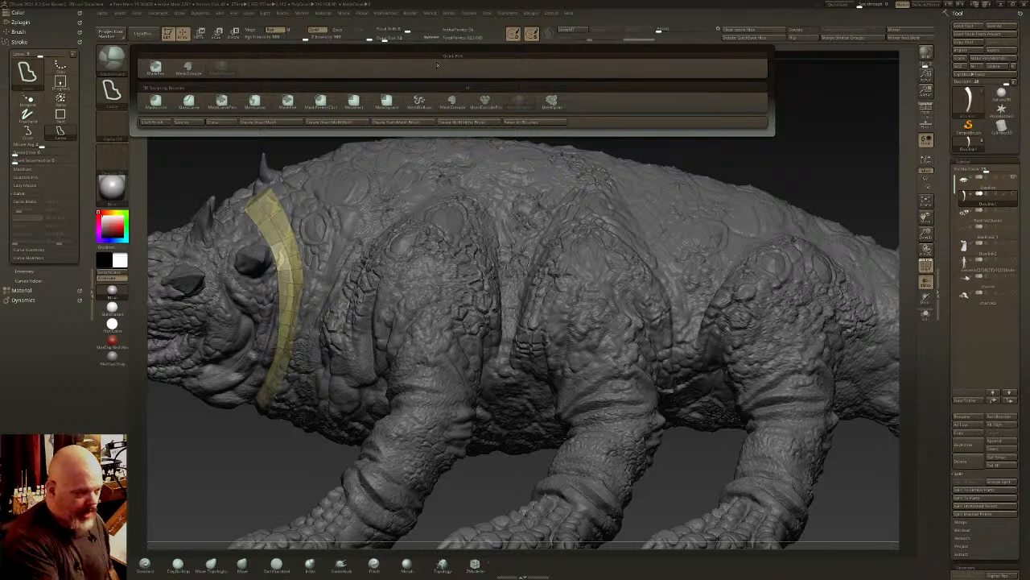
pyautogui.keyDown('ctrl'); pyautogui.click(519, 105); pyautogui.keyUp('ctrl')
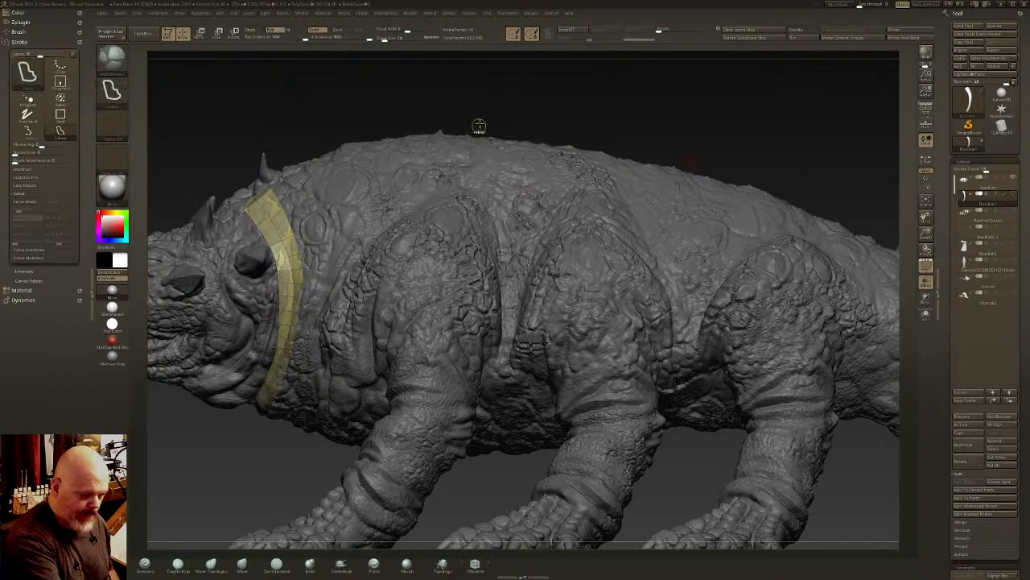
pyautogui.moveTo(507, 299)
pyautogui.keyDown('ctrl'); pyautogui.mouseDown()
pyautogui.moveTo(489, 406)
pyautogui.moveTo(549, 219)
pyautogui.moveTo(572, 94)
pyautogui.moveTo(508, 88)
pyautogui.mouseUp(); pyautogui.keyUp('ctrl')
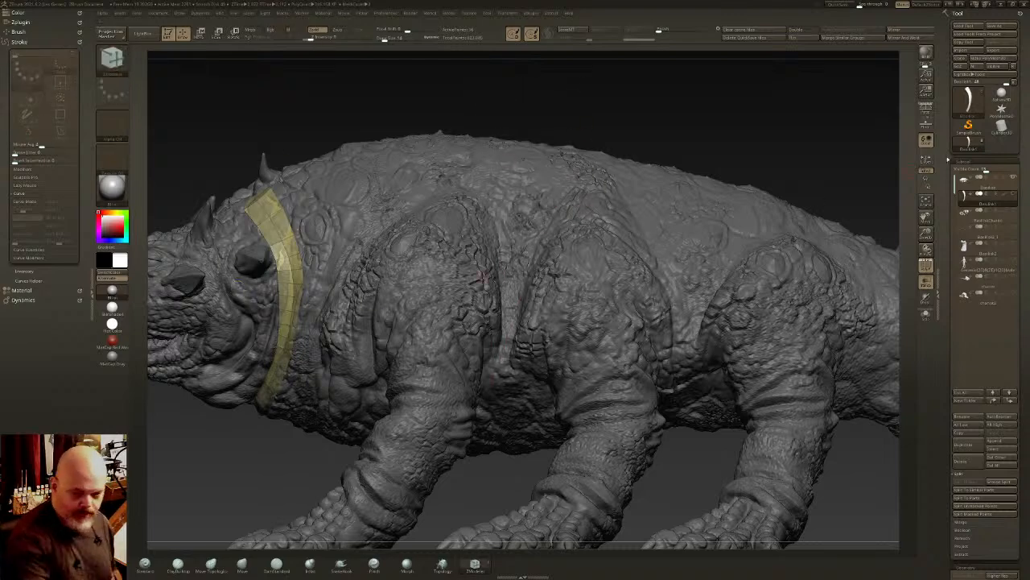
# - Make the creature's body the active subtool and try outlining a panel on the back between the front and middle legs
pyautogui.click(982, 184)
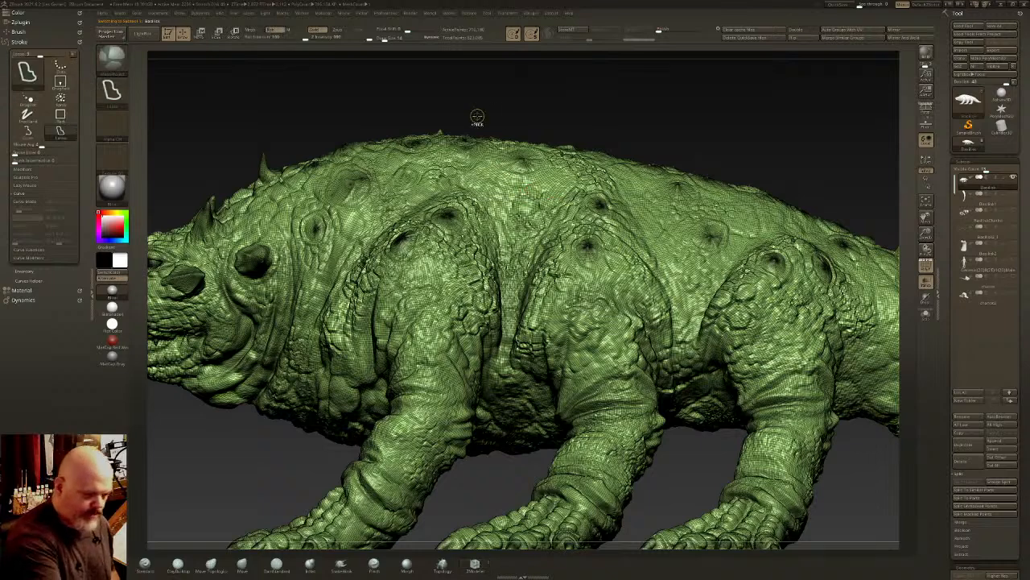
pyautogui.moveTo(504, 337)
pyautogui.keyDown('ctrl'); pyautogui.mouseDown()
pyautogui.moveTo(498, 375)
pyautogui.moveTo(568, 193)
pyautogui.moveTo(553, 95)
pyautogui.moveTo(539, 92)
pyautogui.mouseUp(); pyautogui.keyUp('ctrl')
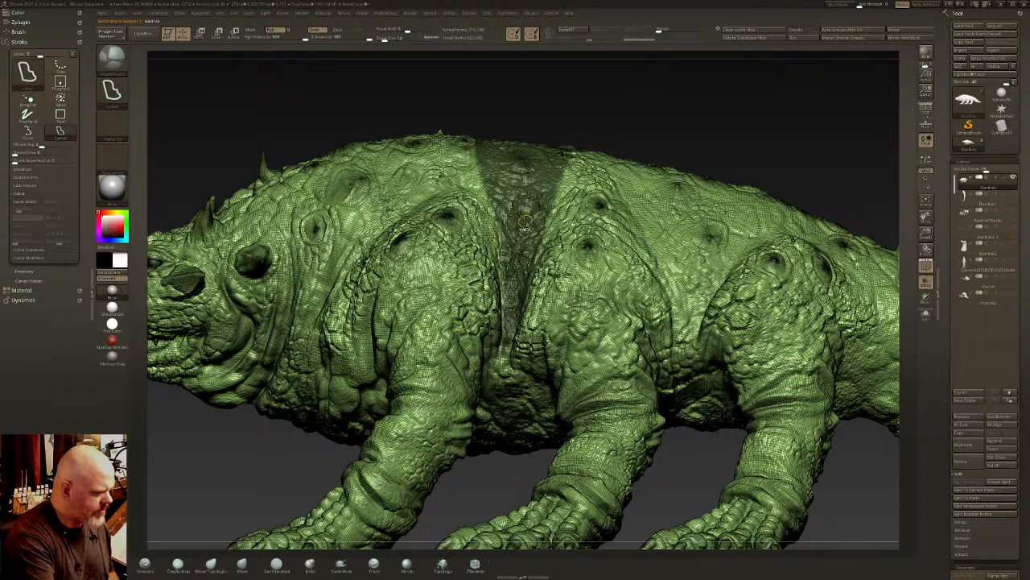
pyautogui.hotkey('ctrl', 'z')
pyautogui.moveTo(525, 220); pyautogui.dragTo(521, 264, button='right')
pyautogui.keyDown('ctrl'); pyautogui.moveTo(492, 71); pyautogui.dragTo(589, 98); pyautogui.keyUp('ctrl')
pyautogui.hotkey('ctrl', 'z')
pyautogui.moveTo(524, 73)
pyautogui.keyDown('ctrl'); pyautogui.mouseDown()
pyautogui.moveTo(483, 76)
pyautogui.moveTo(548, 144)
pyautogui.mouseUp(); pyautogui.keyUp('ctrl')
pyautogui.hotkey('ctrl', 'z')
pyautogui.moveTo(527, 189); pyautogui.dragTo(524, 147, button='right')
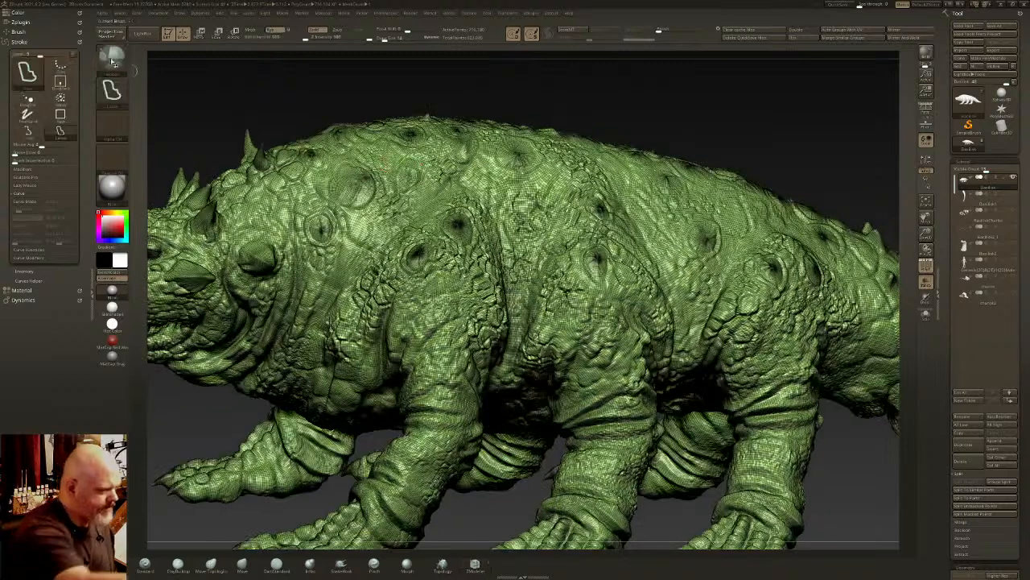
# - Try another mesh-creating brush by outlining freeform shapes over the creature's head and the middle of its back
pyautogui.keyDown('ctrl'); pyautogui.click(113, 62); pyautogui.keyUp('ctrl')
pyautogui.keyDown('ctrl'); pyautogui.click(419, 102); pyautogui.keyUp('ctrl')
pyautogui.moveTo(586, 95)
pyautogui.keyDown('ctrl'); pyautogui.mouseDown()
pyautogui.moveTo(491, 89)
pyautogui.moveTo(620, 135)
pyautogui.mouseUp(); pyautogui.keyUp('ctrl')
pyautogui.hotkey('ctrl', 'z')
pyautogui.moveTo(689, 280); pyautogui.dragTo(698, 255, button='right')
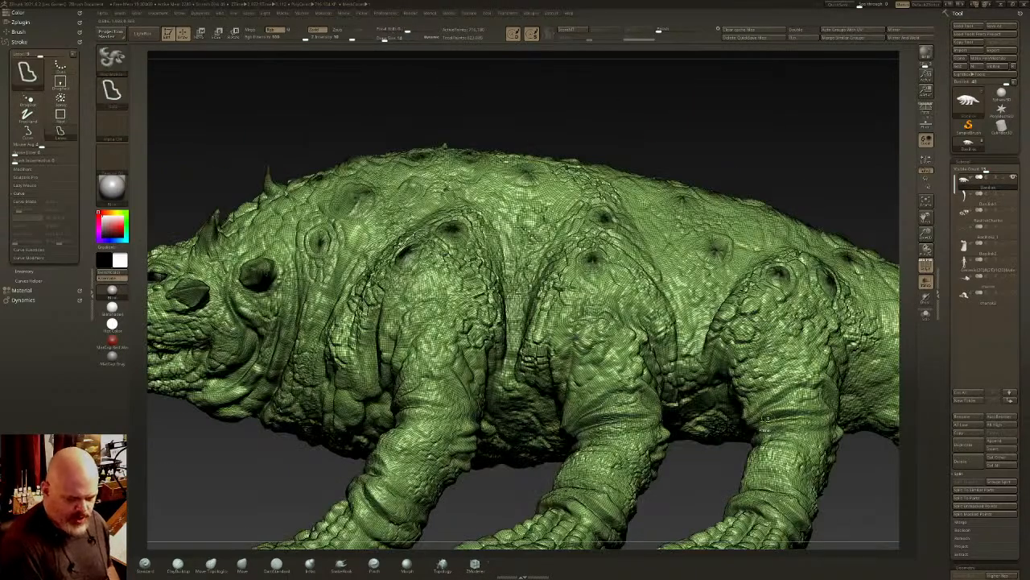
pyautogui.keyDown('ctrl'); pyautogui.moveTo(793, 418); pyautogui.dragTo(761, 334, button='right'); pyautogui.keyUp('ctrl')
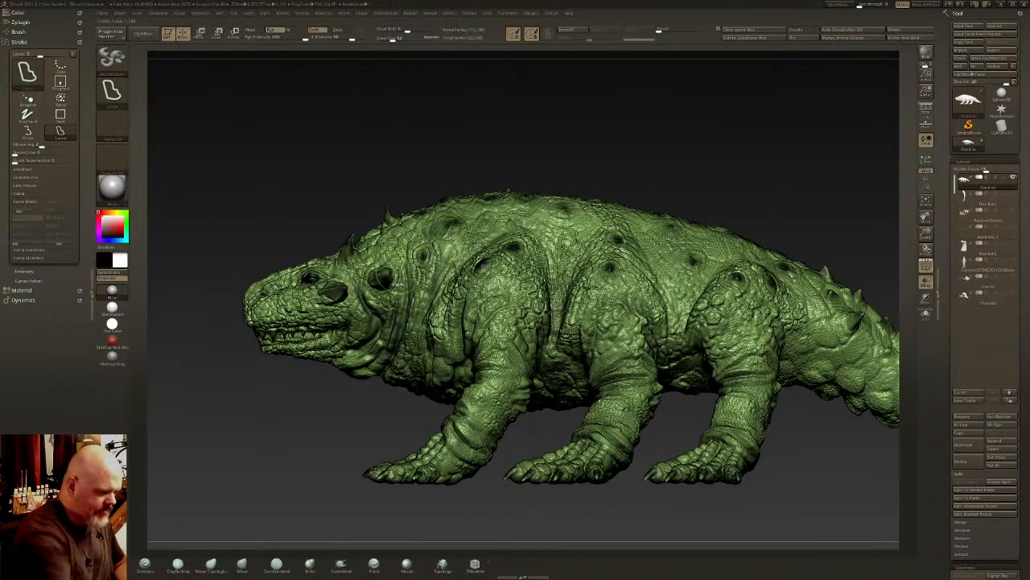
pyautogui.moveTo(400, 290)
pyautogui.keyDown('ctrl'); pyautogui.mouseDown()
pyautogui.moveTo(207, 240)
pyautogui.moveTo(358, 326)
pyautogui.mouseUp(); pyautogui.keyUp('ctrl')
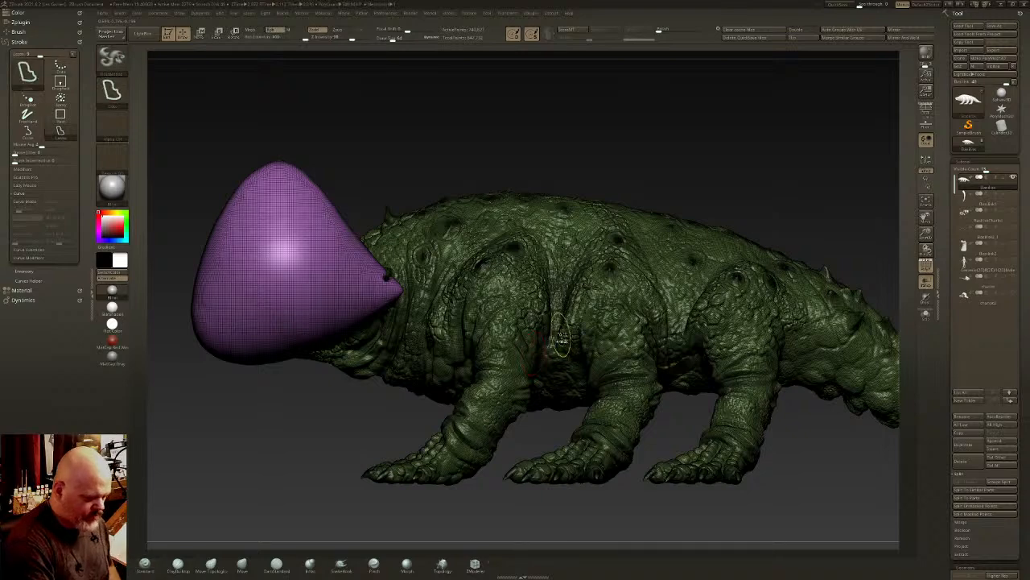
pyautogui.hotkey('ctrl', 'z')
pyautogui.moveTo(551, 206)
pyautogui.keyDown('ctrl'); pyautogui.mouseDown()
pyautogui.moveTo(529, 160)
pyautogui.moveTo(556, 258)
pyautogui.moveTo(564, 252)
pyautogui.mouseUp(); pyautogui.keyUp('ctrl')
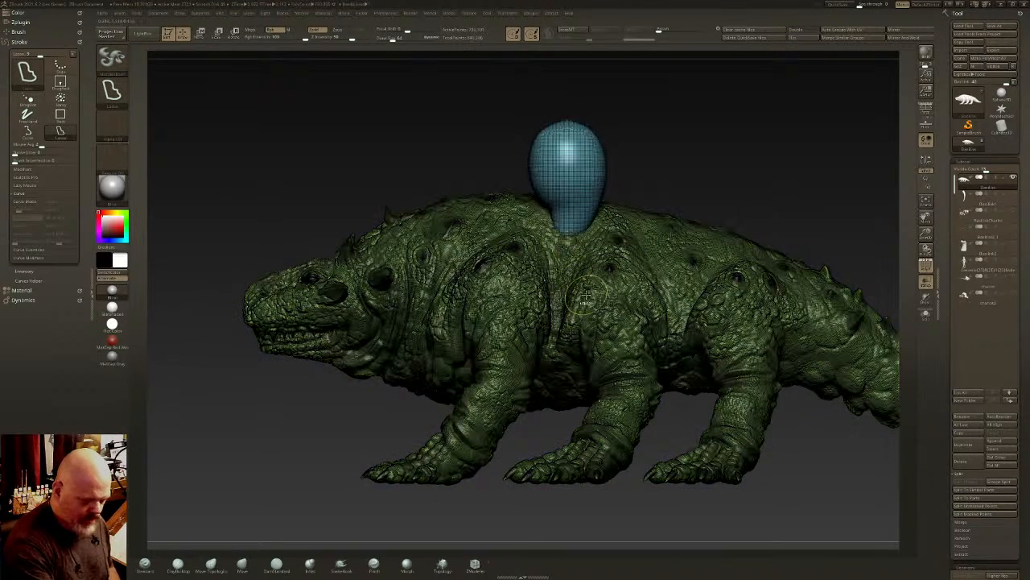
pyautogui.hotkey('ctrl', 'z')
# - Switch to the MeshProject brush and try outlining a small patch on the back above the middle leg
pyautogui.keyDown('ctrl'); pyautogui.click(113, 63); pyautogui.keyUp('ctrl')
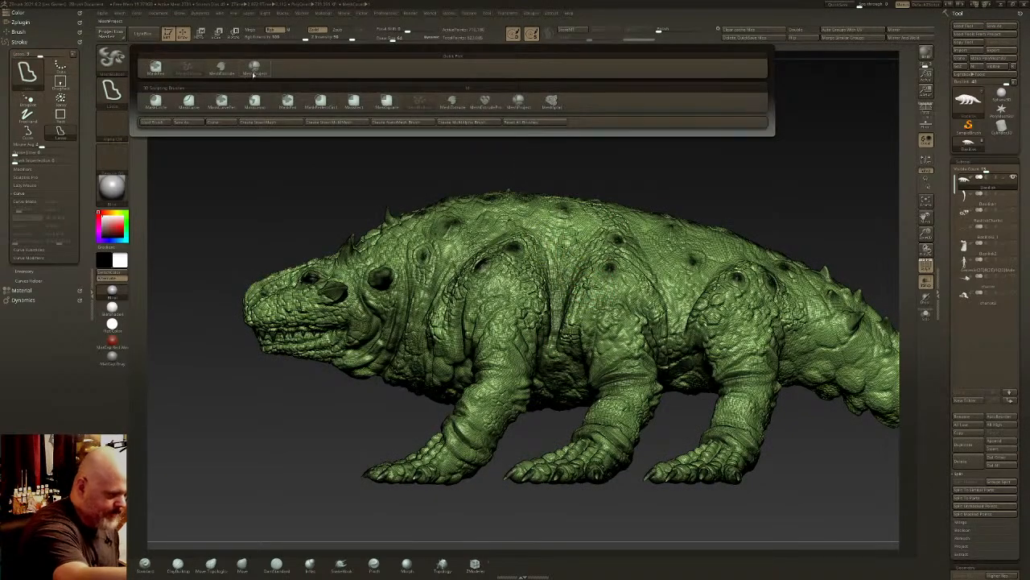
pyautogui.click(254, 71)
pyautogui.moveTo(549, 233)
pyautogui.keyDown('ctrl'); pyautogui.mouseDown()
pyautogui.moveTo(540, 166)
pyautogui.moveTo(573, 259)
pyautogui.mouseUp(); pyautogui.keyUp('ctrl')
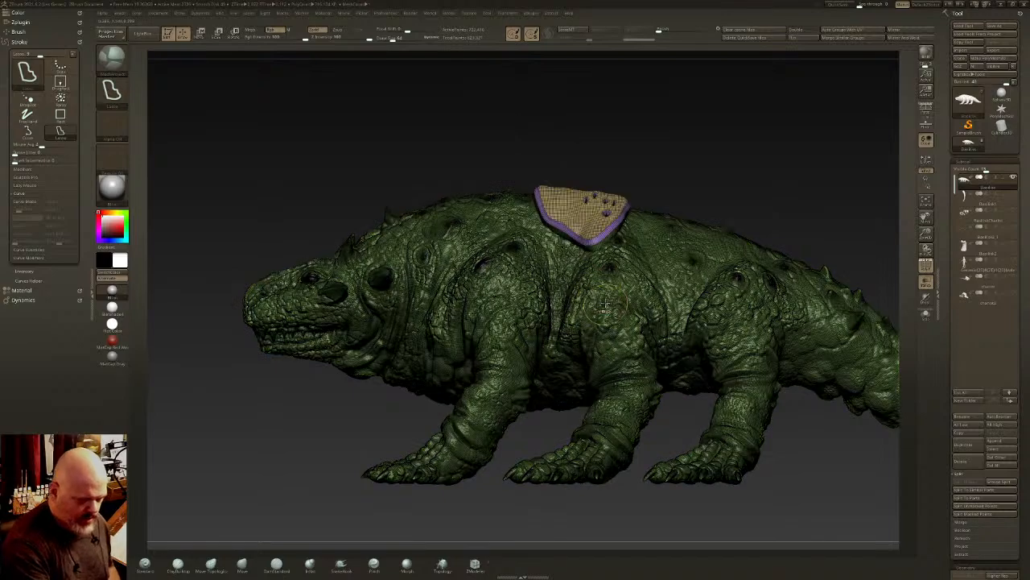
pyautogui.moveTo(605, 304); pyautogui.dragTo(641, 335, button='right')
pyautogui.hotkey('ctrl', 'z')
pyautogui.keyDown('ctrl'); pyautogui.moveTo(628, 282); pyautogui.dragTo(596, 272, button='right'); pyautogui.keyUp('ctrl')
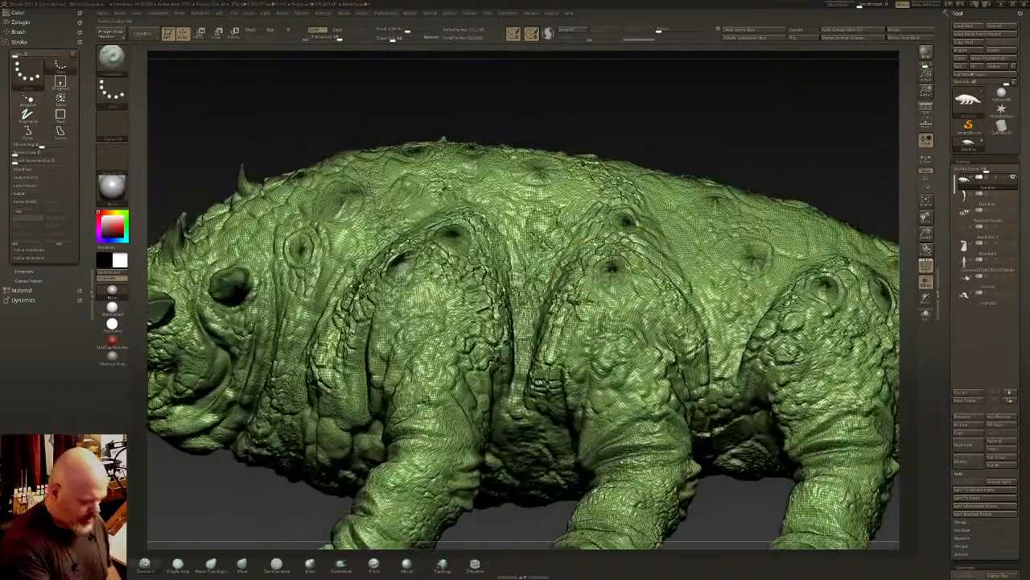
# - Outline a V-shaped panel from the top of the back down between the front and middle legs
pyautogui.press('ctrl')
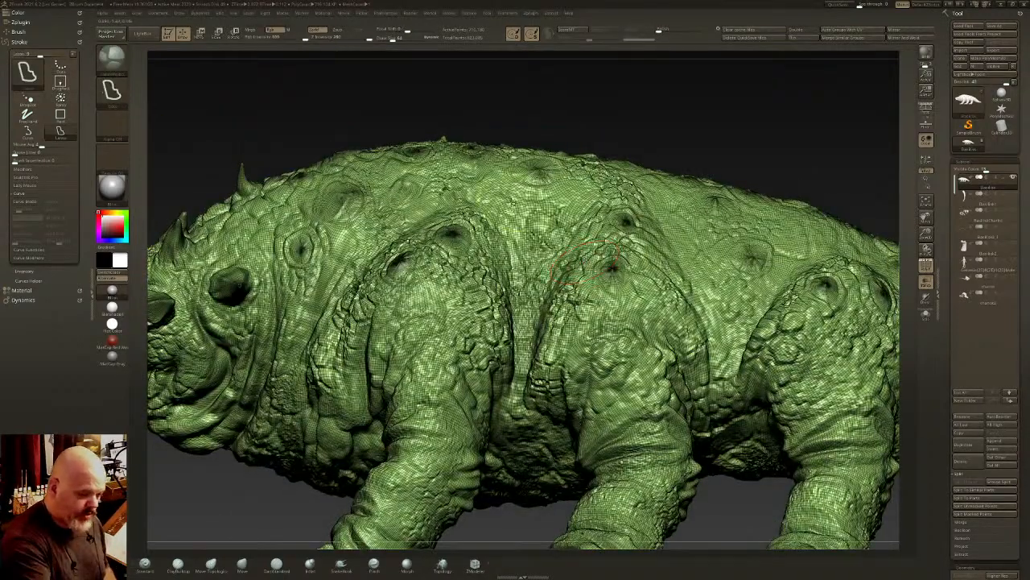
pyautogui.keyDown('ctrl'); pyautogui.moveTo(508, 233); pyautogui.dragTo(480, 167); pyautogui.keyUp('ctrl')
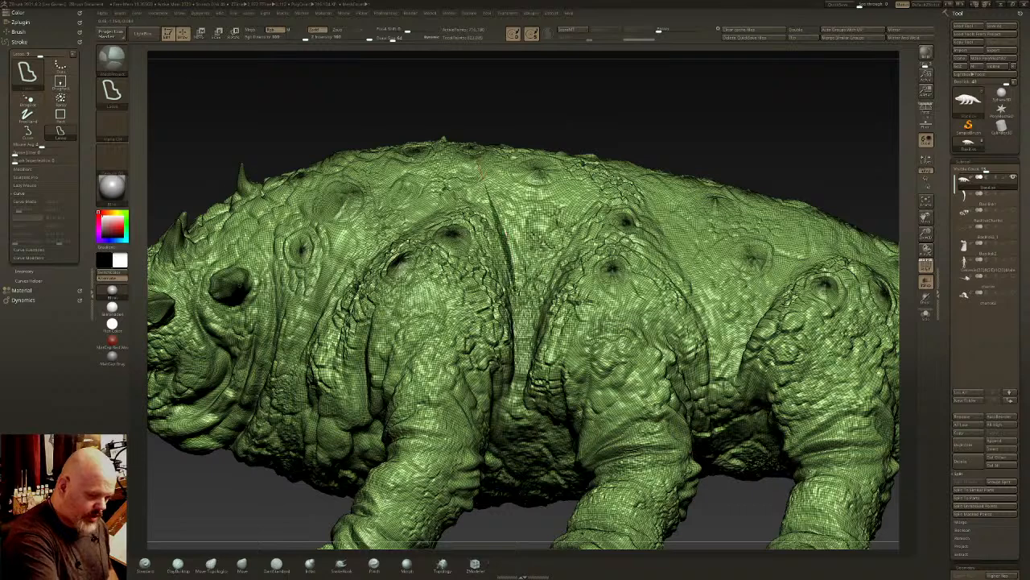
pyautogui.moveTo(456, 112)
pyautogui.keyDown('ctrl'); pyautogui.mouseDown()
pyautogui.moveTo(466, 90)
pyautogui.moveTo(572, 97)
pyautogui.moveTo(621, 132)
pyautogui.moveTo(622, 162)
pyautogui.mouseUp(); pyautogui.keyUp('ctrl')
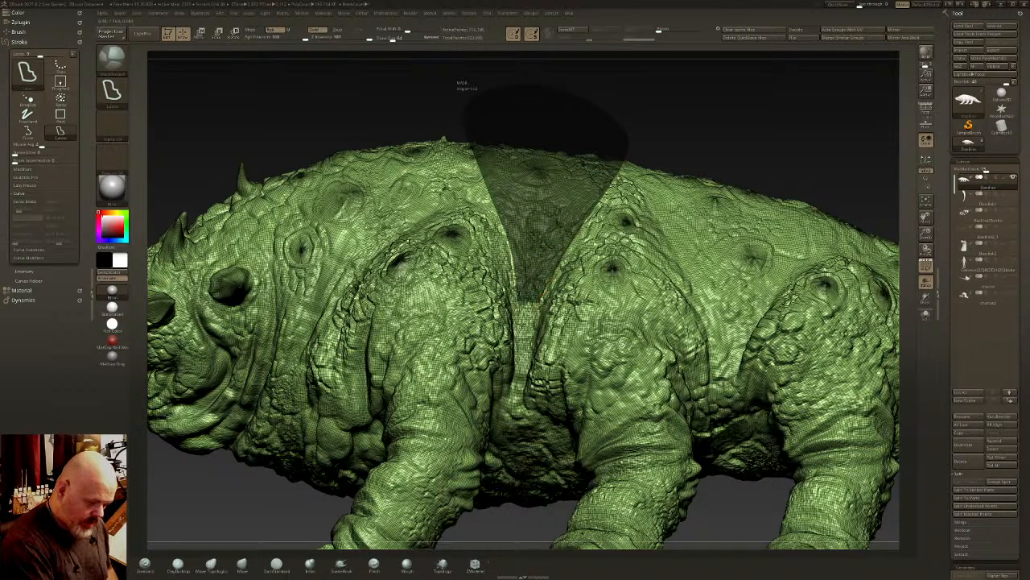
pyautogui.keyDown('ctrl'); pyautogui.moveTo(496, 303); pyautogui.dragTo(499, 306); pyautogui.keyUp('ctrl')
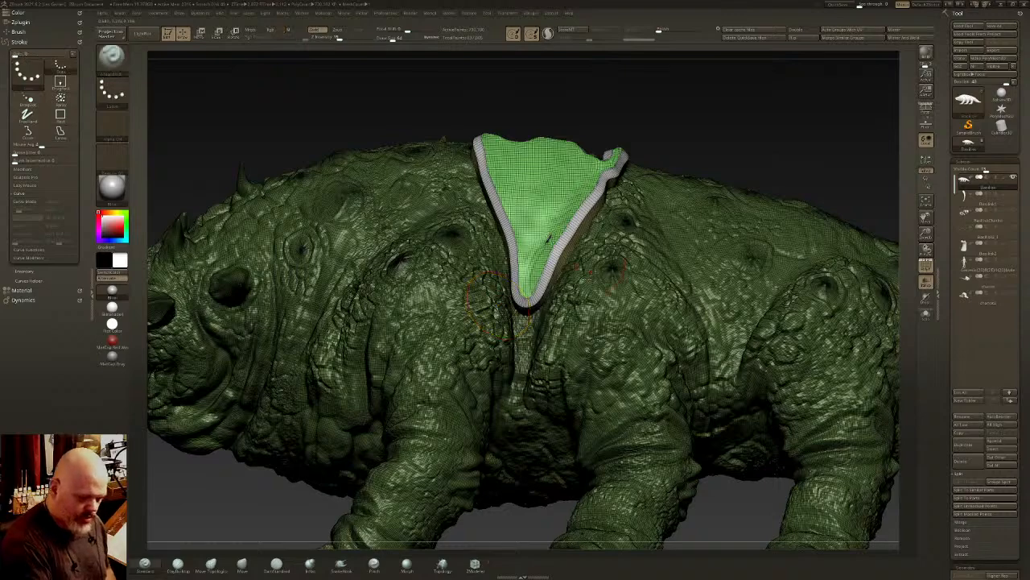
pyautogui.moveTo(495, 306)
pyautogui.mouseDown(button='right')
pyautogui.moveTo(380, 365)
pyautogui.moveTo(611, 203)
pyautogui.moveTo(595, 281)
pyautogui.mouseUp(button='right')
pyautogui.moveTo(621, 224); pyautogui.dragTo(619, 230, button='right')
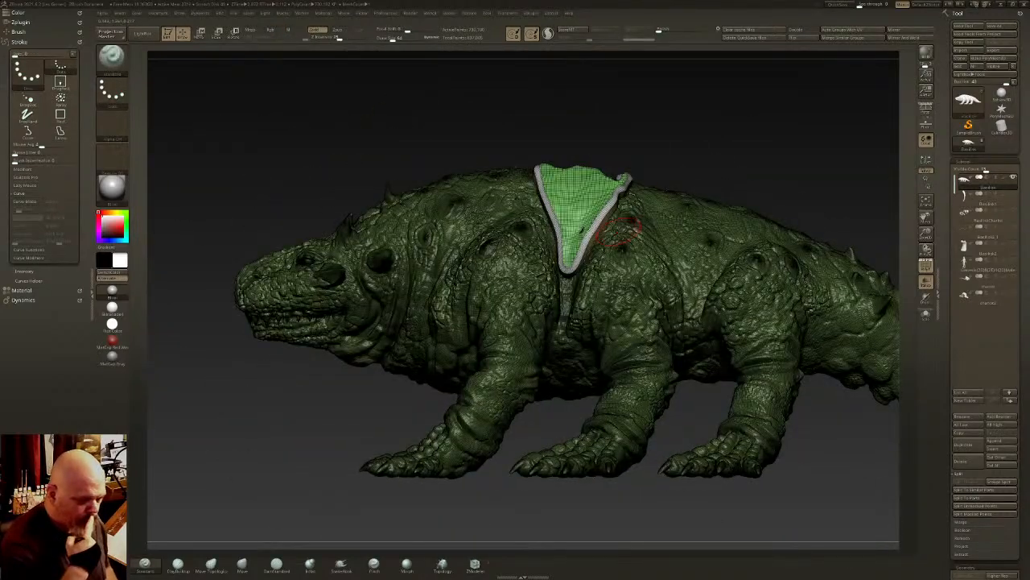
# - Try smoothing the uneven upper edge of the V-shaped panel
pyautogui.press('ctrl')
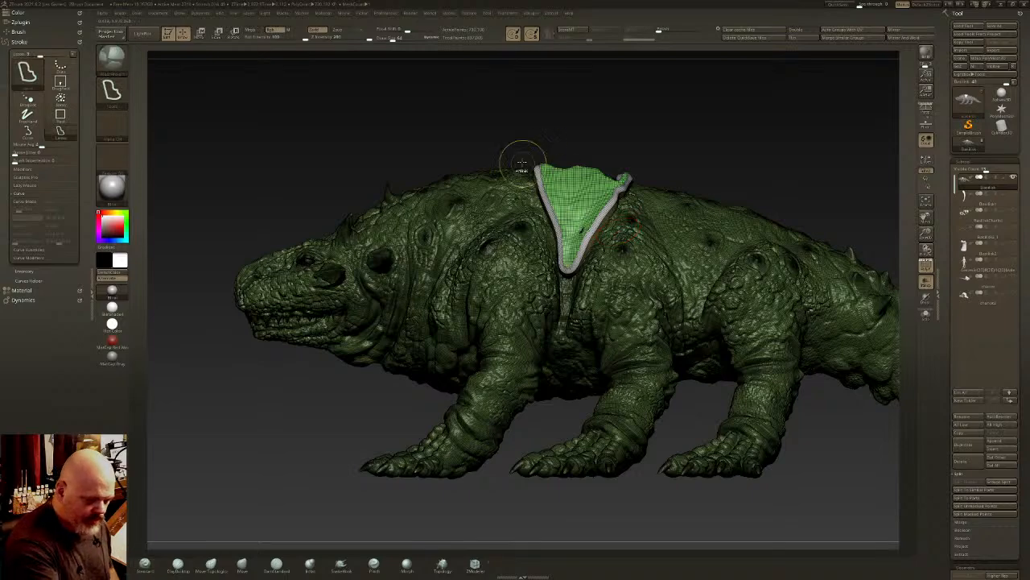
pyautogui.moveTo(537, 168)
pyautogui.keyDown('ctrl'); pyautogui.mouseDown()
pyautogui.moveTo(645, 139)
pyautogui.moveTo(550, 139)
pyautogui.moveTo(522, 151)
pyautogui.mouseUp(); pyautogui.keyUp('ctrl')
pyautogui.moveTo(648, 190); pyautogui.dragTo(644, 237, button='right')
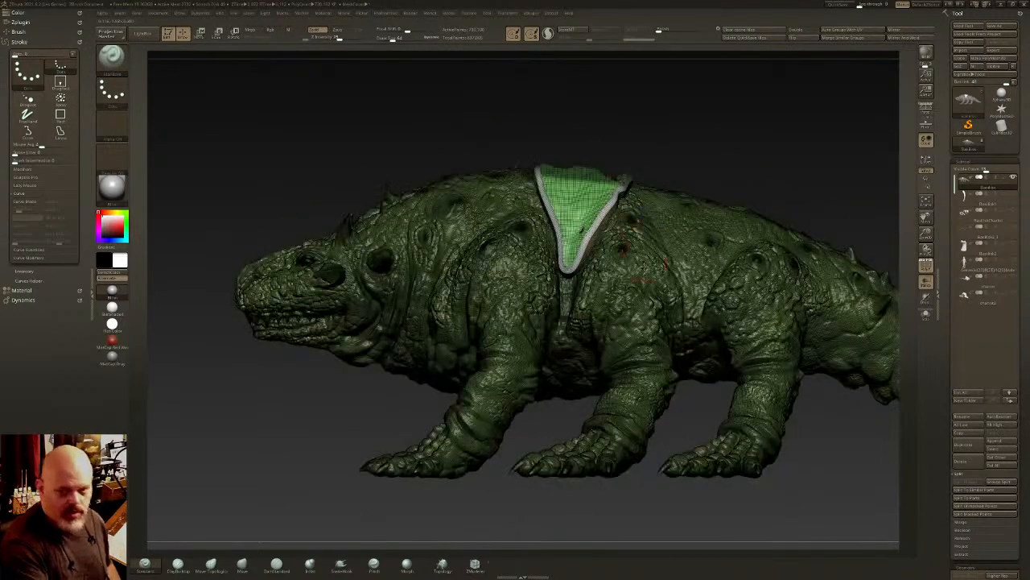
pyautogui.hotkey('ctrl', 'z')
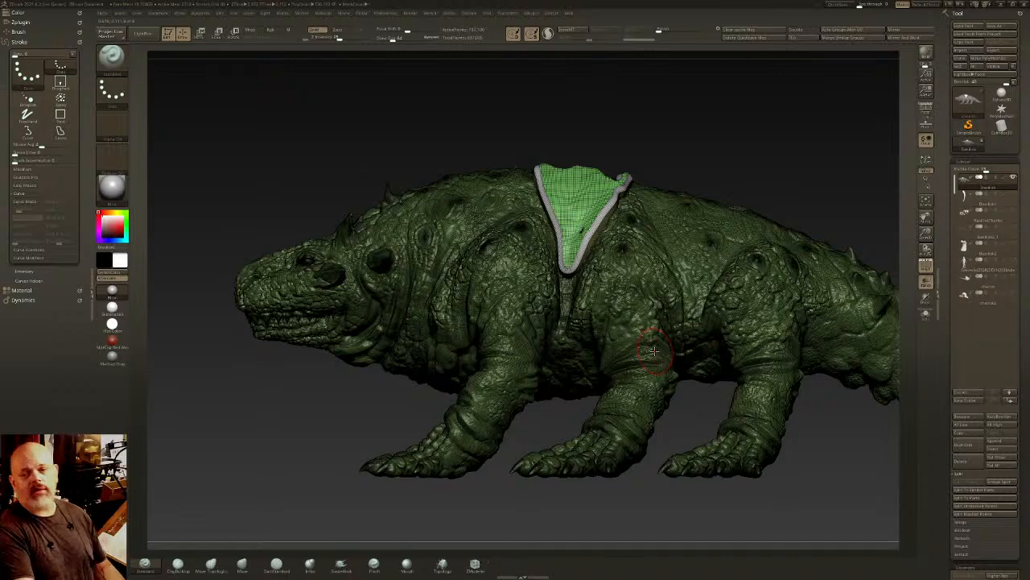
# - Try outlining a wide piece along the top of the back over the panel from the side view
pyautogui.press('ctrl')
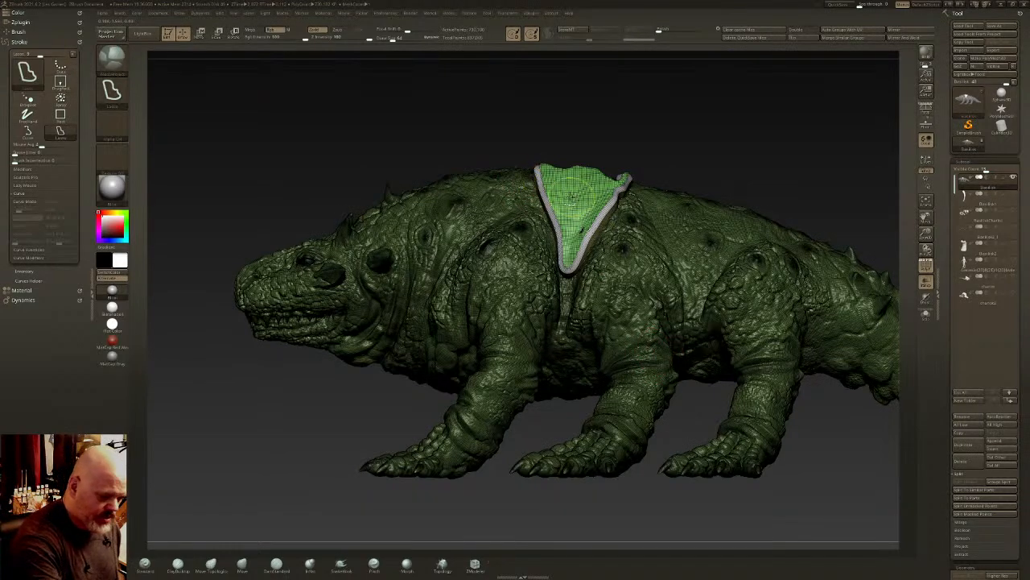
pyautogui.moveTo(492, 130)
pyautogui.keyDown('ctrl'); pyautogui.mouseDown()
pyautogui.moveTo(685, 181)
pyautogui.moveTo(578, 194)
pyautogui.moveTo(557, 184)
pyautogui.mouseUp(); pyautogui.keyUp('ctrl')
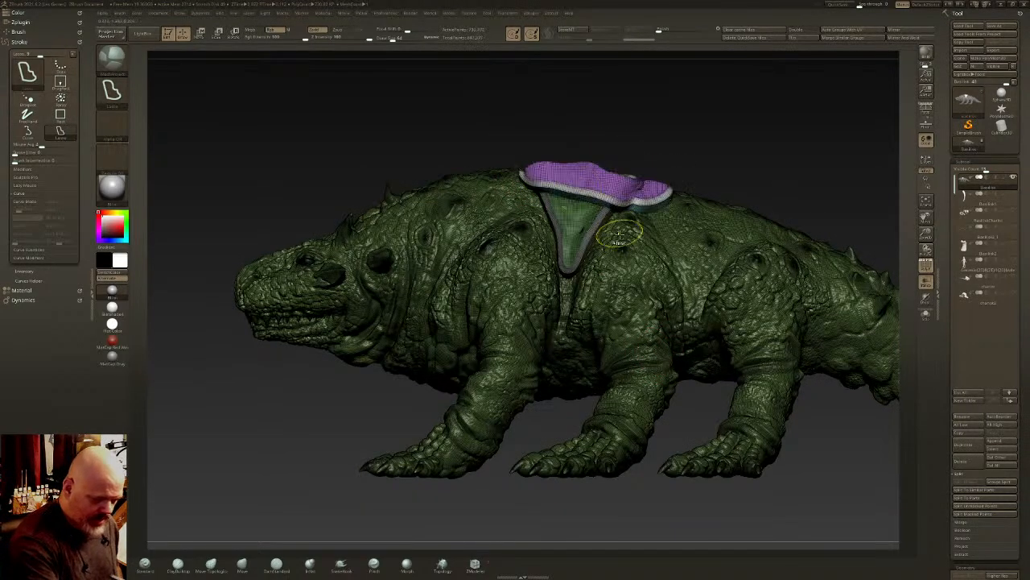
pyautogui.moveTo(625, 233)
pyautogui.mouseDown(button='right')
pyautogui.moveTo(610, 308)
pyautogui.moveTo(632, 356)
pyautogui.mouseUp(button='right')
pyautogui.hotkey('ctrl', 'z')
# - Outline a piece across the spine from above so that it bridges the two V-shaped side panels
pyautogui.keyDown('shift'); pyautogui.moveTo(666, 245); pyautogui.dragTo(624, 253, button='right'); pyautogui.keyUp('shift')
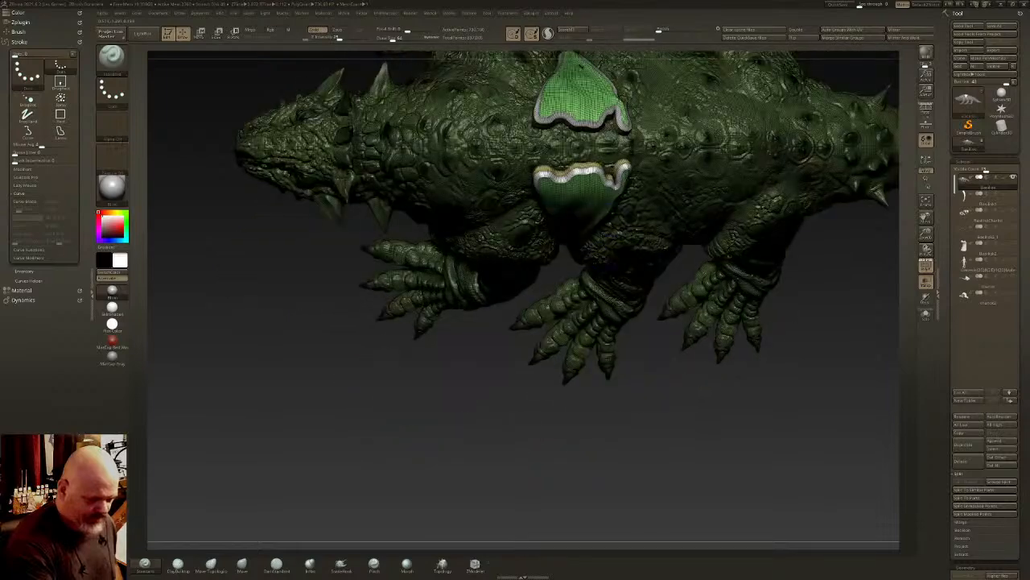
pyautogui.press('ctrl')
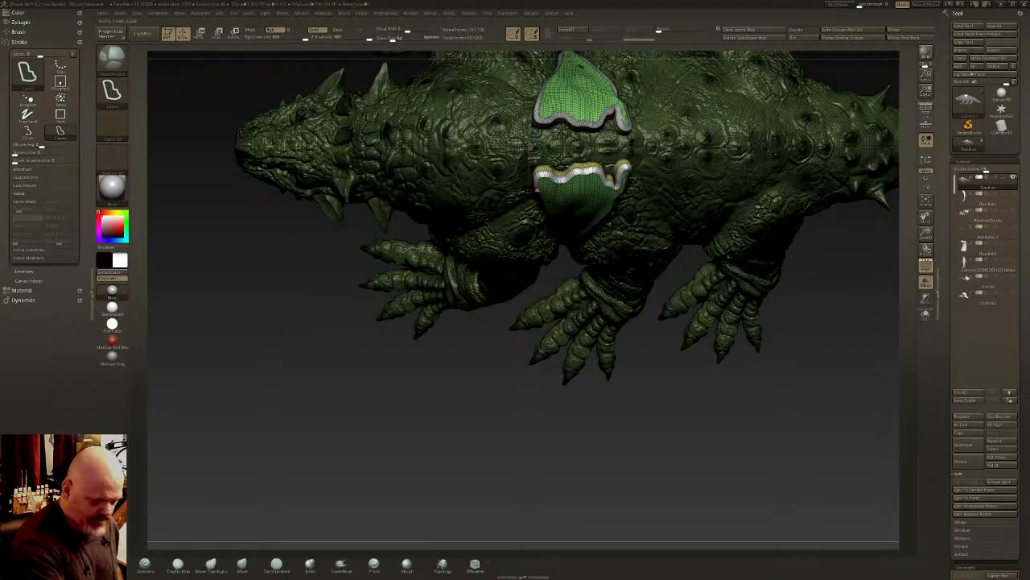
pyautogui.moveTo(538, 190)
pyautogui.keyDown('ctrl'); pyautogui.mouseDown()
pyautogui.moveTo(670, 164)
pyautogui.moveTo(643, 128)
pyautogui.moveTo(521, 145)
pyautogui.mouseUp(); pyautogui.keyUp('ctrl')
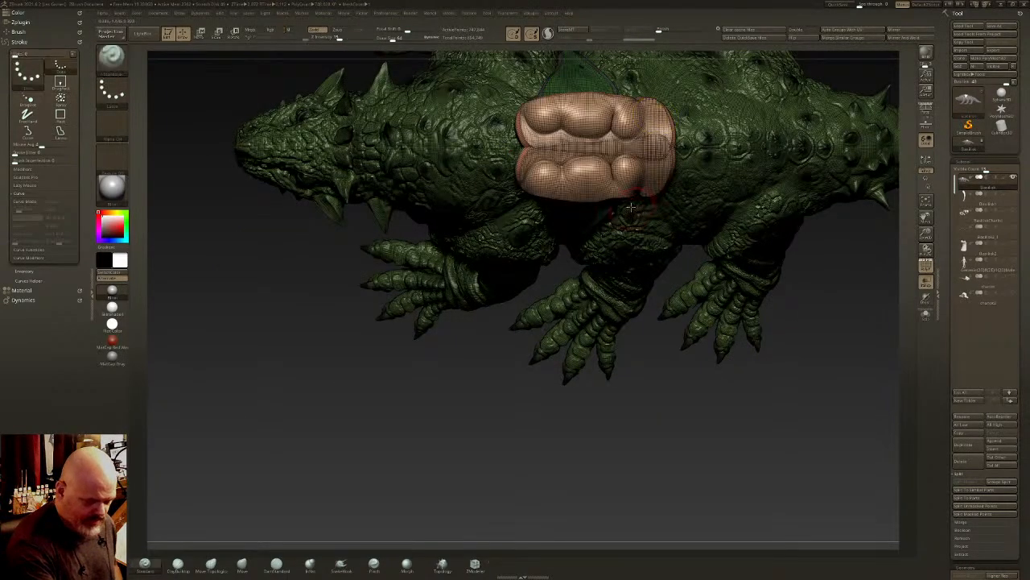
pyautogui.keyDown('shift'); pyautogui.moveTo(631, 207); pyautogui.dragTo(623, 132, button='right'); pyautogui.keyUp('shift')
pyautogui.moveTo(645, 218)
pyautogui.mouseDown(button='right')
pyautogui.moveTo(671, 219)
pyautogui.moveTo(640, 227)
pyautogui.mouseUp(button='right')
# - Try outlining a strip between the front and middle legs from the belly up to the V-shaped panel
pyautogui.hotkey('ctrl', 'shift')
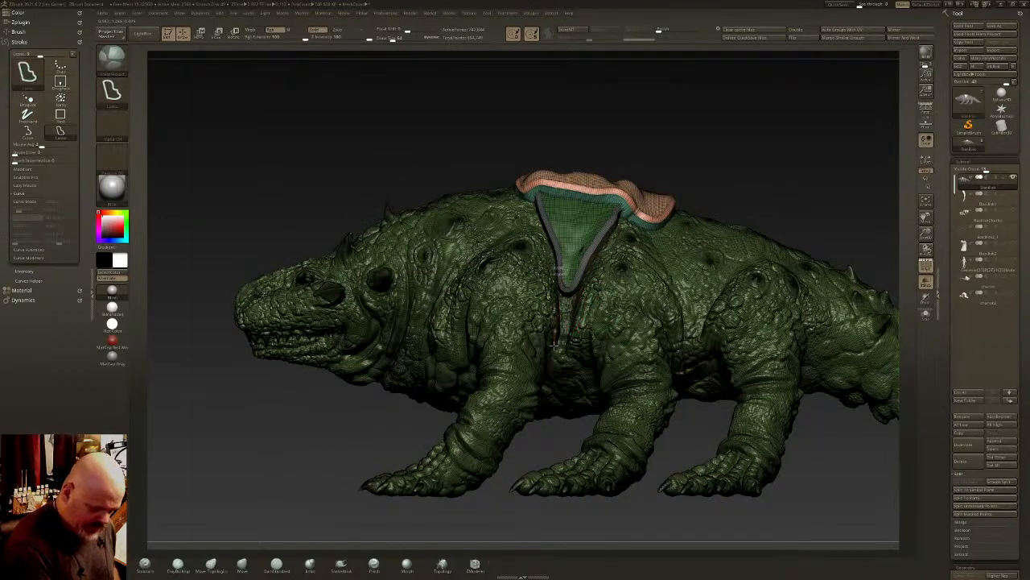
pyautogui.keyDown('ctrl'); pyautogui.moveTo(550, 393); pyautogui.dragTo(583, 223); pyautogui.keyUp('ctrl')
pyautogui.moveTo(587, 223)
pyautogui.mouseDown(button='right')
pyautogui.moveTo(636, 278)
pyautogui.moveTo(620, 301)
pyautogui.mouseUp(button='right')
pyautogui.hotkey('ctrl', 'z')
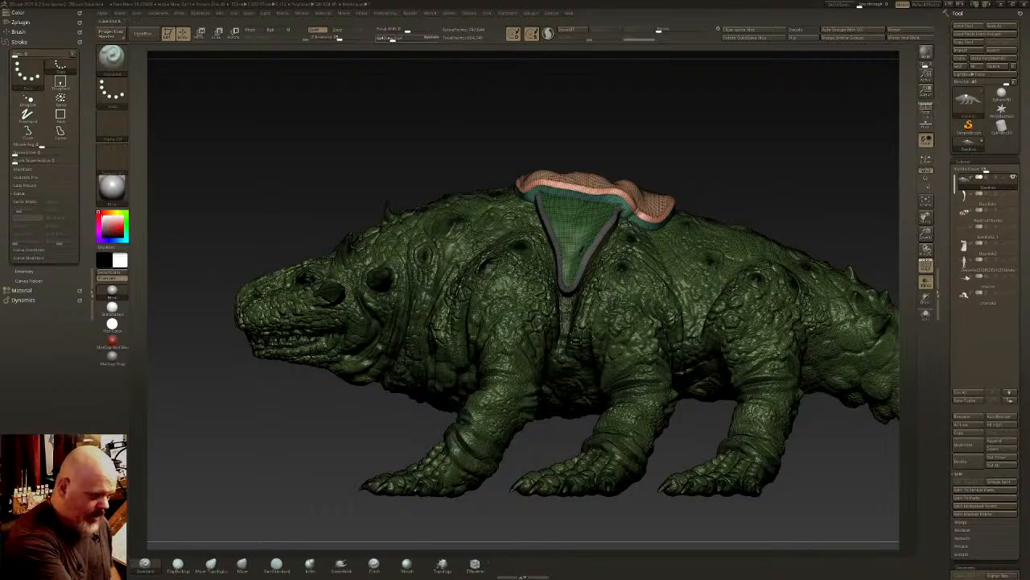
pyautogui.hotkey('ctrl', 'shift')
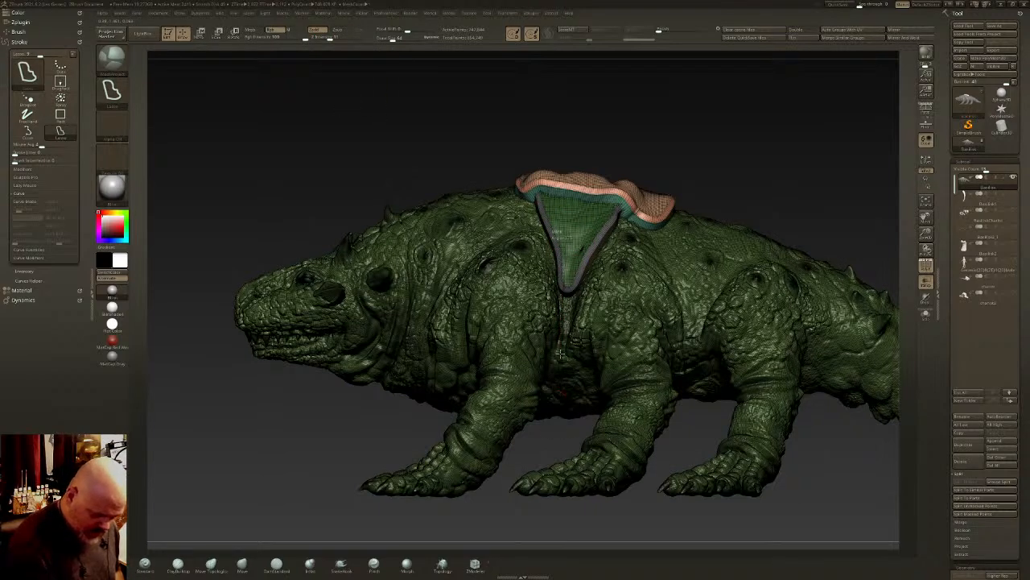
pyautogui.hotkey('ctrl', 'z')
pyautogui.hotkey('ctrl', 'z')
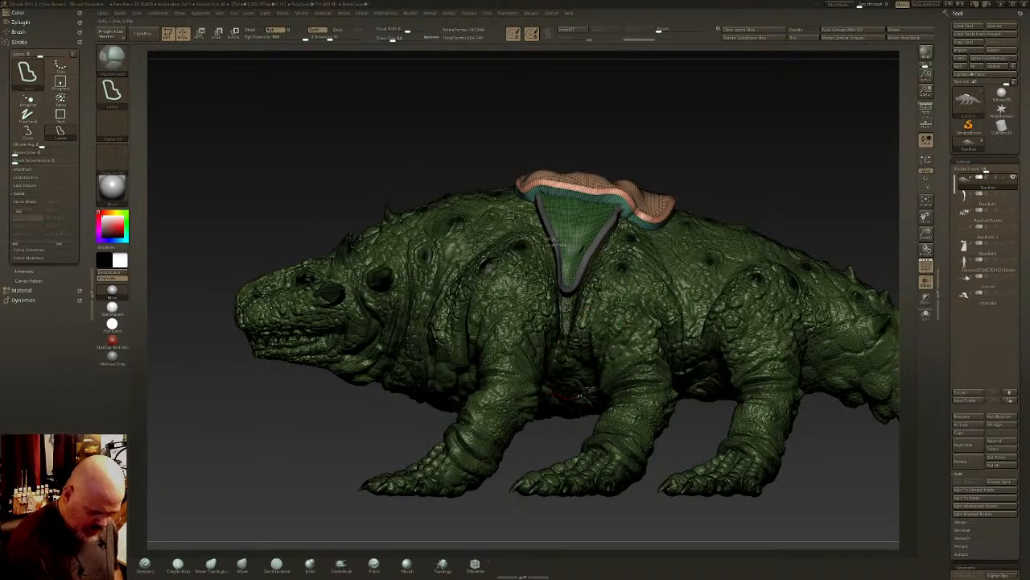
# - Outline a narrow strip down the flank overlapping the panel's lower tip and continue it across the belly
pyautogui.keyDown('ctrl'); pyautogui.moveTo(584, 248); pyautogui.dragTo(587, 212); pyautogui.keyUp('ctrl')
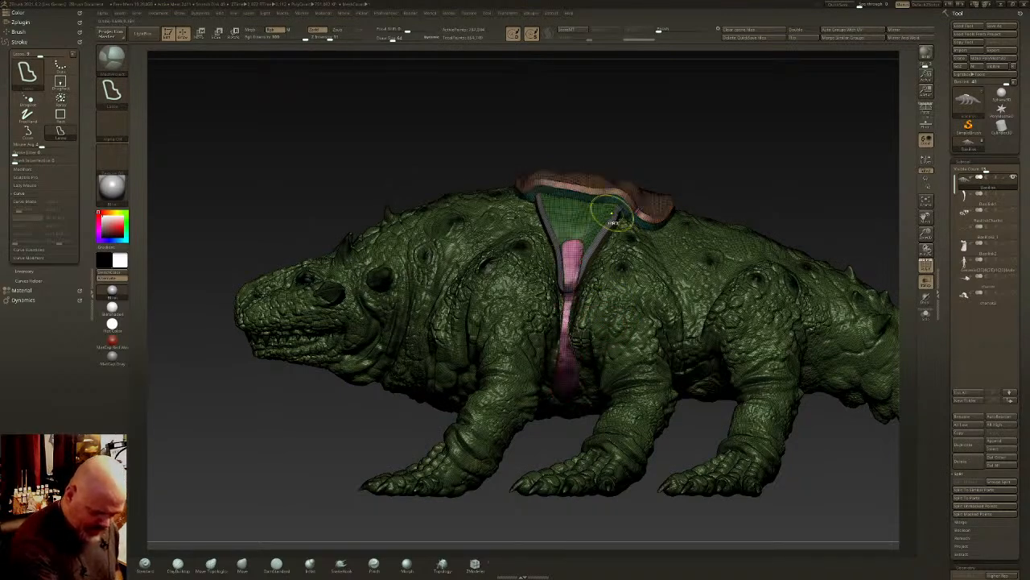
pyautogui.moveTo(628, 241)
pyautogui.mouseDown(button='right')
pyautogui.moveTo(597, 179)
pyautogui.moveTo(590, 232)
pyautogui.mouseUp(button='right')
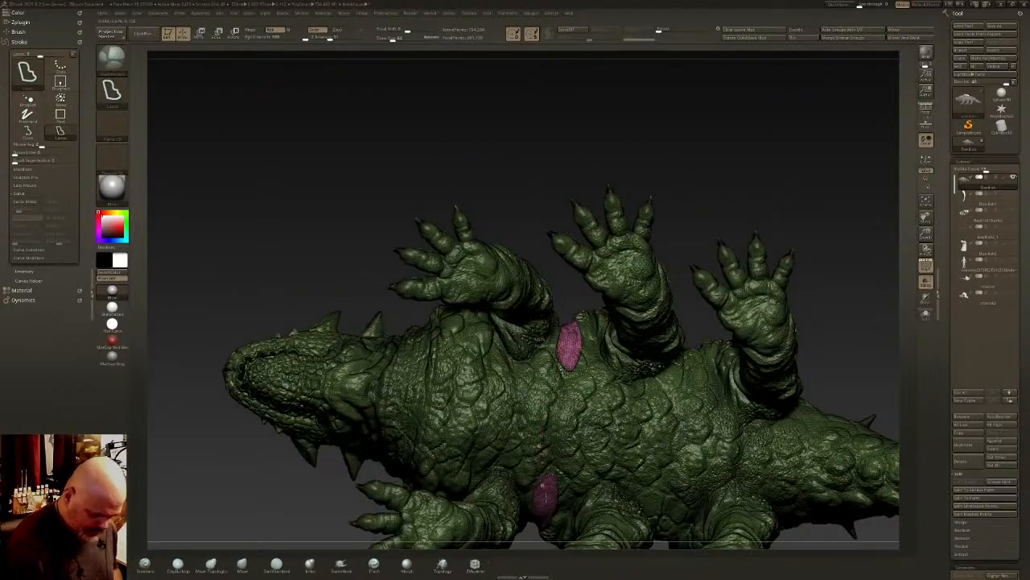
pyautogui.moveTo(545, 499)
pyautogui.keyDown('ctrl'); pyautogui.keyDown('shift'); pyautogui.mouseDown()
pyautogui.moveTo(581, 470)
pyautogui.moveTo(577, 329)
pyautogui.moveTo(556, 351)
pyautogui.moveTo(576, 424)
pyautogui.moveTo(590, 346)
pyautogui.moveTo(567, 336)
pyautogui.mouseUp(); pyautogui.keyUp('shift'); pyautogui.keyUp('ctrl')
pyautogui.hotkey('ctrl', 'z')
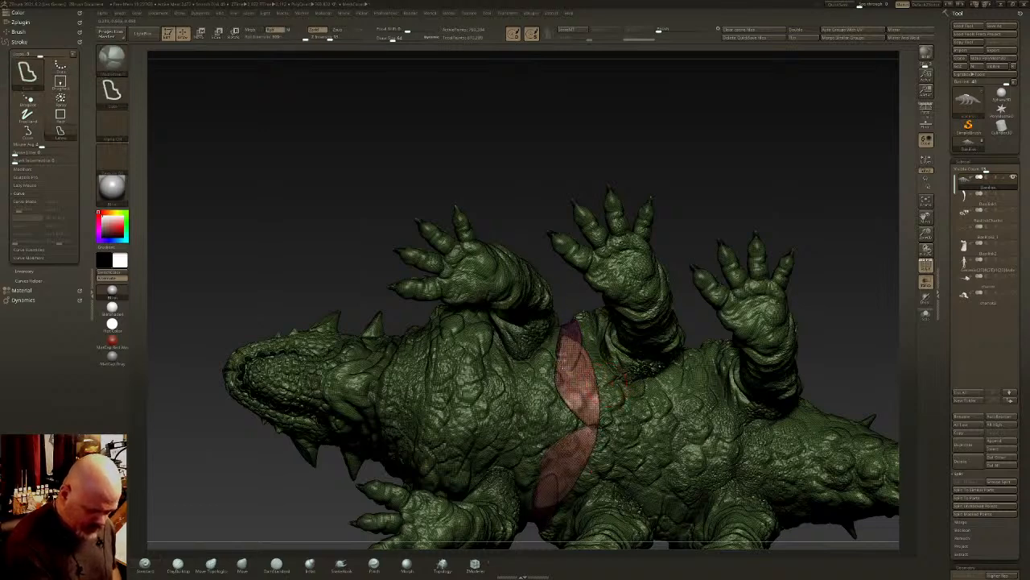
pyautogui.keyDown('ctrl'); pyautogui.keyDown('shift'); pyautogui.moveTo(580, 455); pyautogui.dragTo(574, 336); pyautogui.keyUp('shift'); pyautogui.keyUp('ctrl')
pyautogui.hotkey('ctrl', 'z')
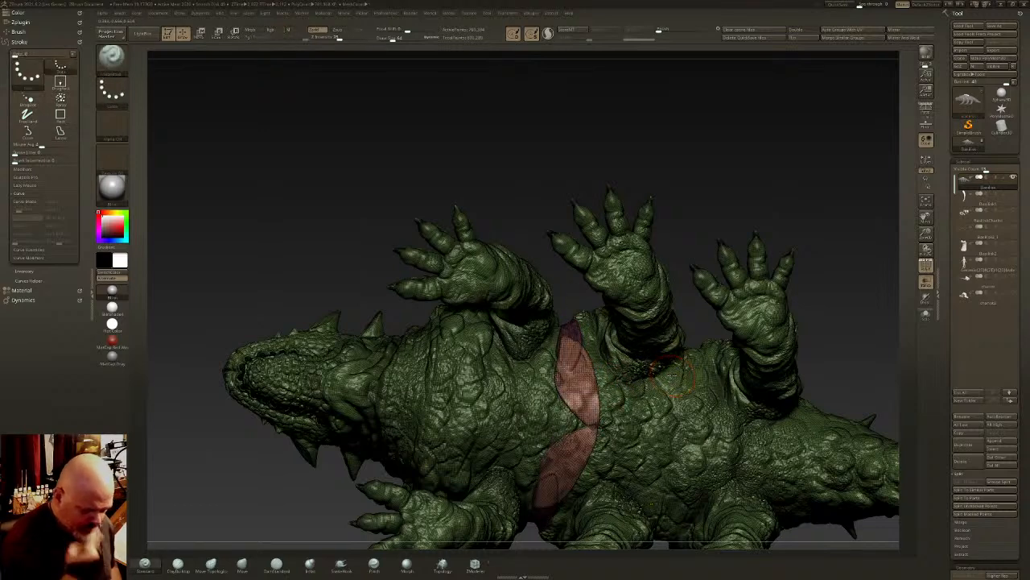
# - Adjust the lazy mouse radius and outline another piece across the belly to bridge the strap's narrow joint at the centreline
pyautogui.press('ctrl')
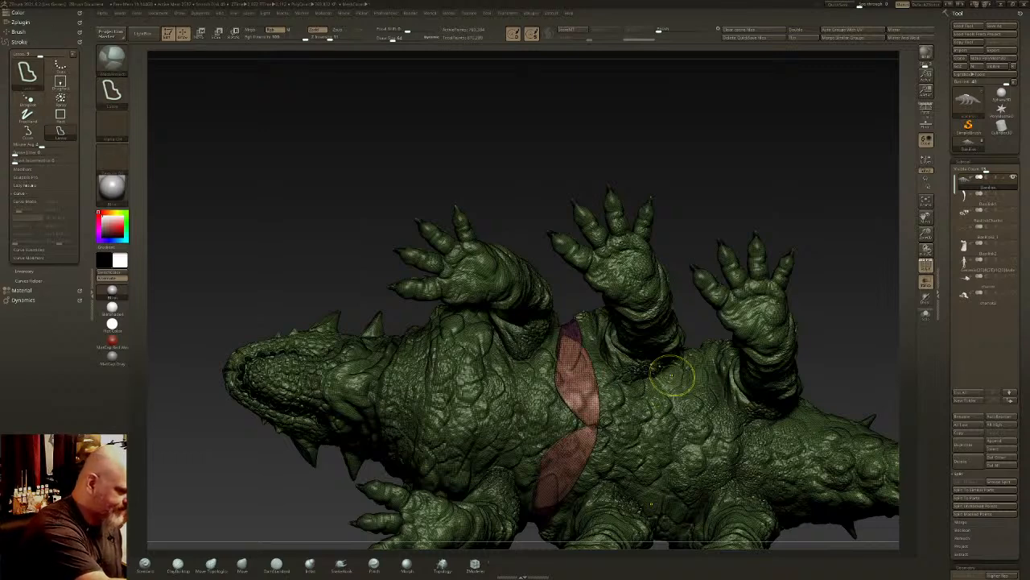
pyautogui.keyDown('ctrl'); pyautogui.click(27, 186); pyautogui.keyUp('ctrl')
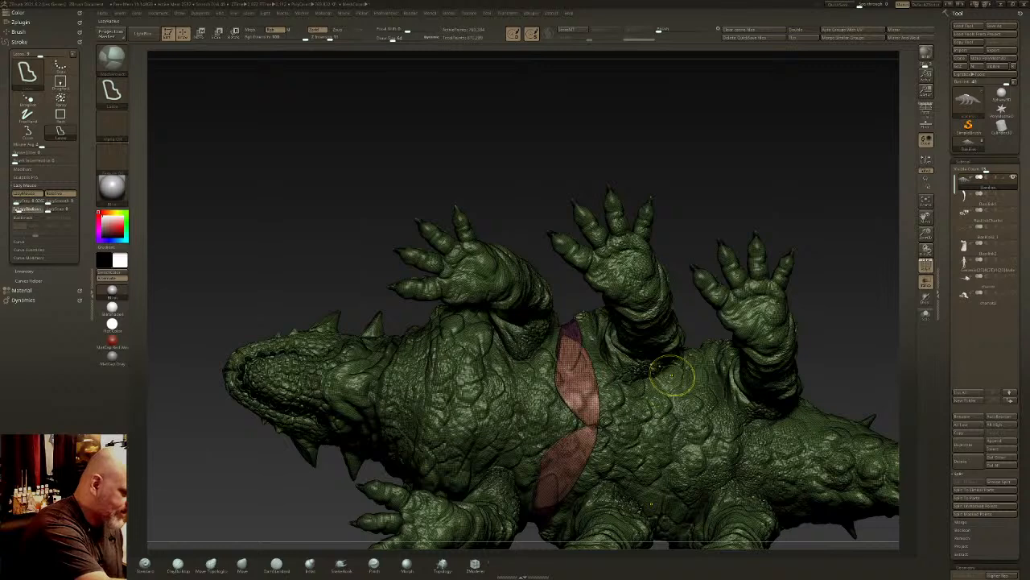
pyautogui.keyDown('ctrl'); pyautogui.click(20, 210); pyautogui.keyUp('ctrl')
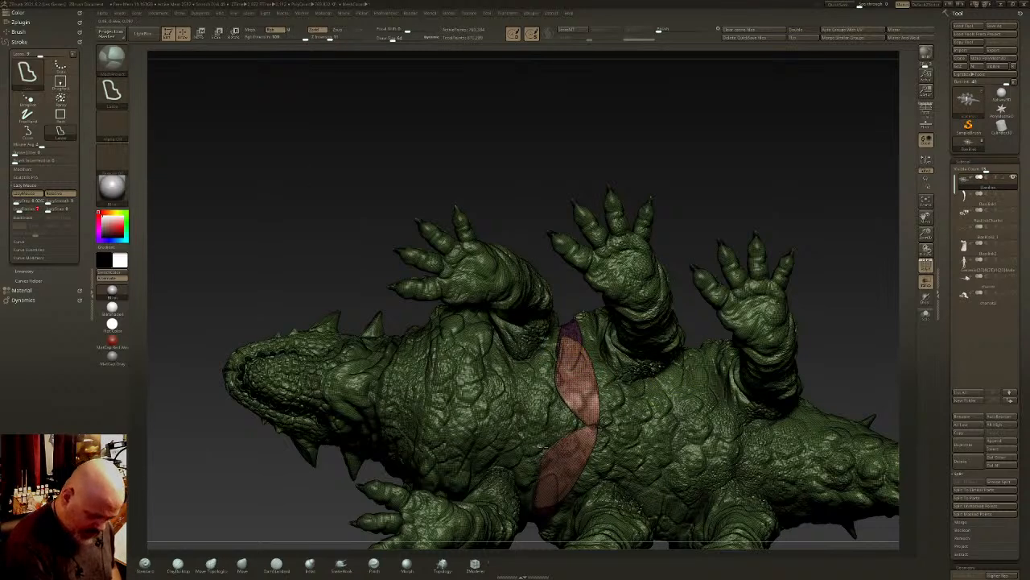
pyautogui.keyDown('ctrl'); pyautogui.moveTo(554, 471); pyautogui.dragTo(584, 384); pyautogui.keyUp('ctrl')
pyautogui.hotkey('ctrl', 'z')
pyautogui.hotkey('ctrl', 'z')
pyautogui.hotkey('ctrl', 'z')
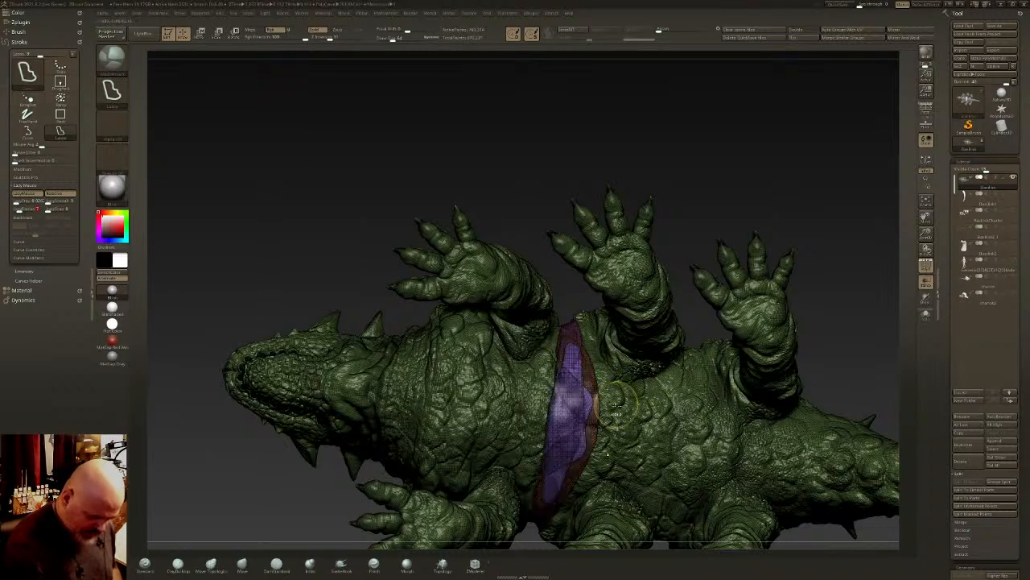
# - Isolate the creature's body and split the hidden harness pieces off into their own subtool
pyautogui.moveTo(543, 493); pyautogui.dragTo(575, 330)
pyautogui.moveTo(589, 352); pyautogui.dragTo(705, 351, button='right')
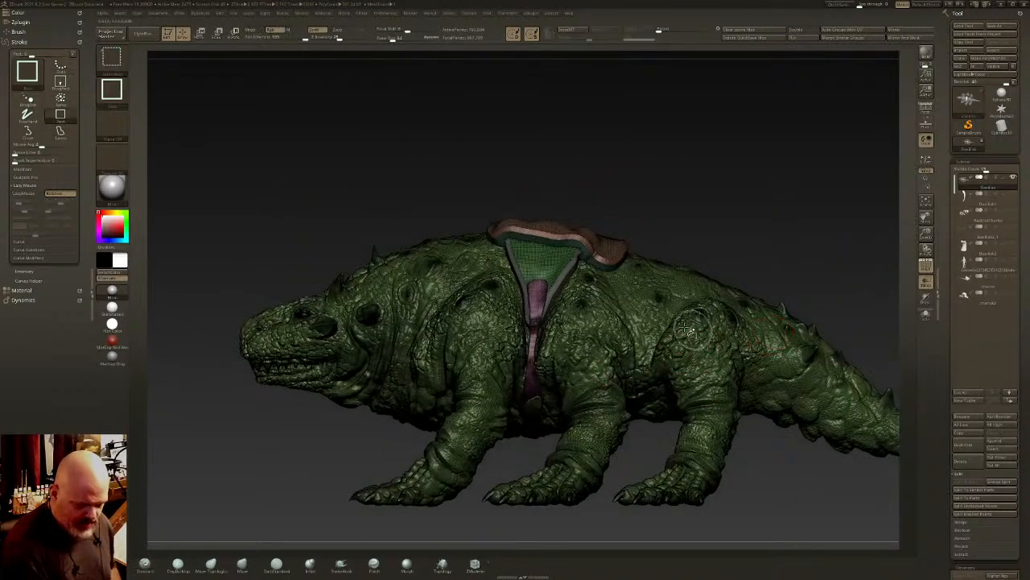
pyautogui.keyDown('ctrl'); pyautogui.moveTo(749, 237); pyautogui.dragTo(725, 250); pyautogui.keyUp('ctrl')
pyautogui.keyDown('ctrl'); pyautogui.keyDown('shift'); pyautogui.click(657, 289); pyautogui.keyUp('shift'); pyautogui.keyUp('ctrl')
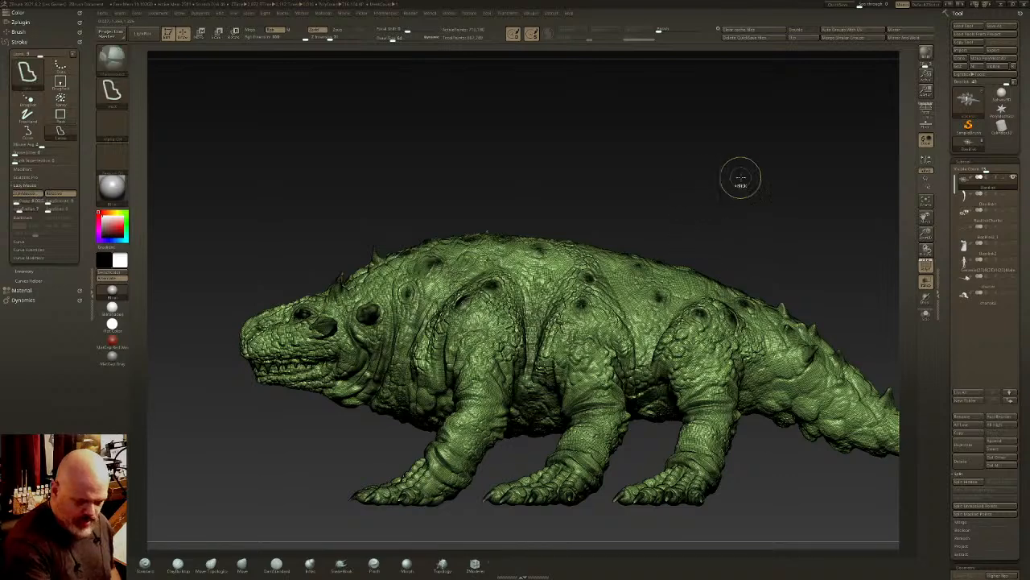
pyautogui.click(965, 478)
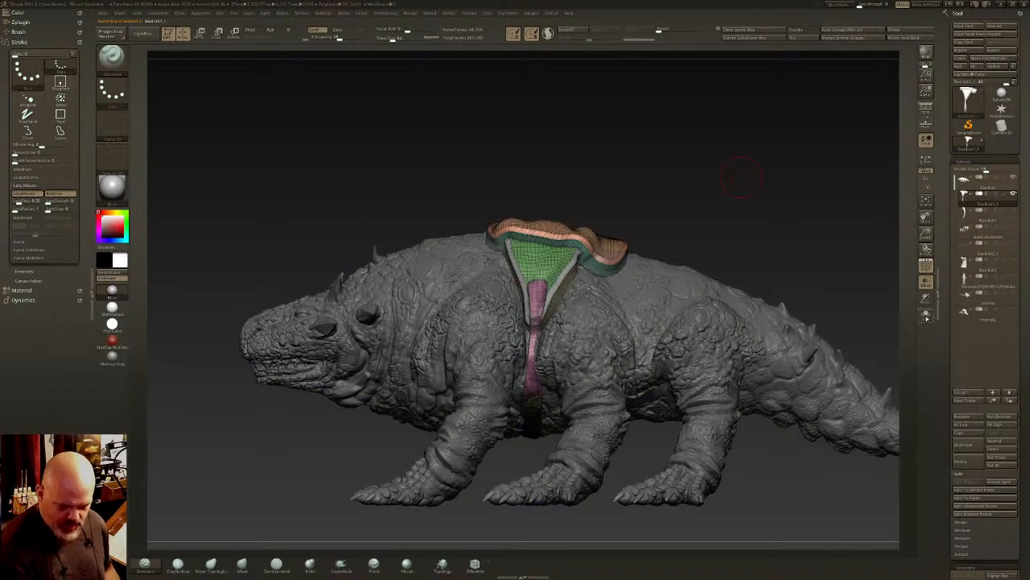
# - Solo the harness subtool and isolate the pad that lies across the spine
pyautogui.click(926, 315)
pyautogui.moveTo(621, 317); pyautogui.dragTo(837, 338)
pyautogui.scroll(-5, 944, 232)
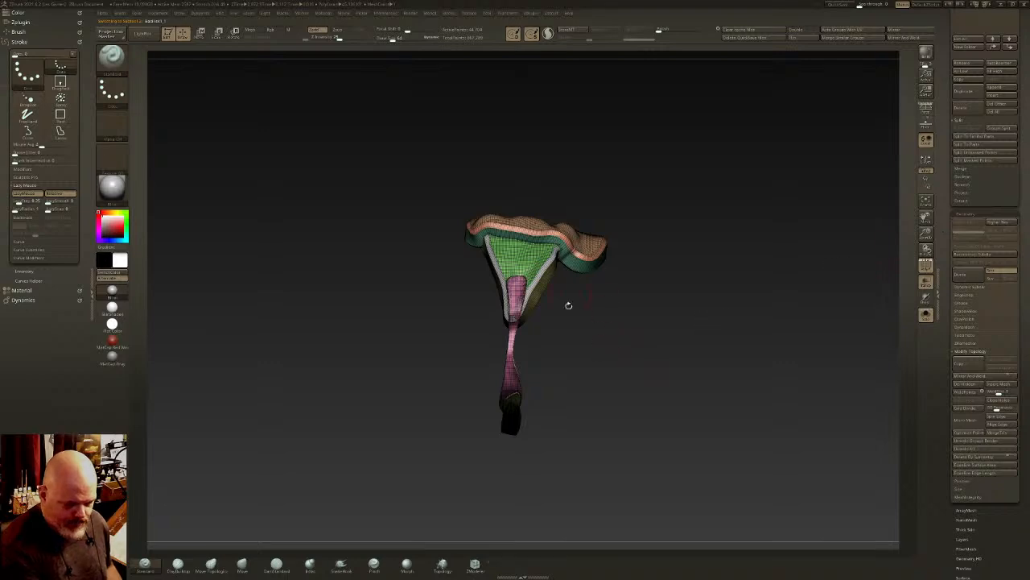
pyautogui.moveTo(568, 305)
pyautogui.mouseDown()
pyautogui.moveTo(574, 261)
pyautogui.moveTo(585, 300)
pyautogui.moveTo(596, 216)
pyautogui.mouseUp()
pyautogui.hotkey('ctrl', 'shift')
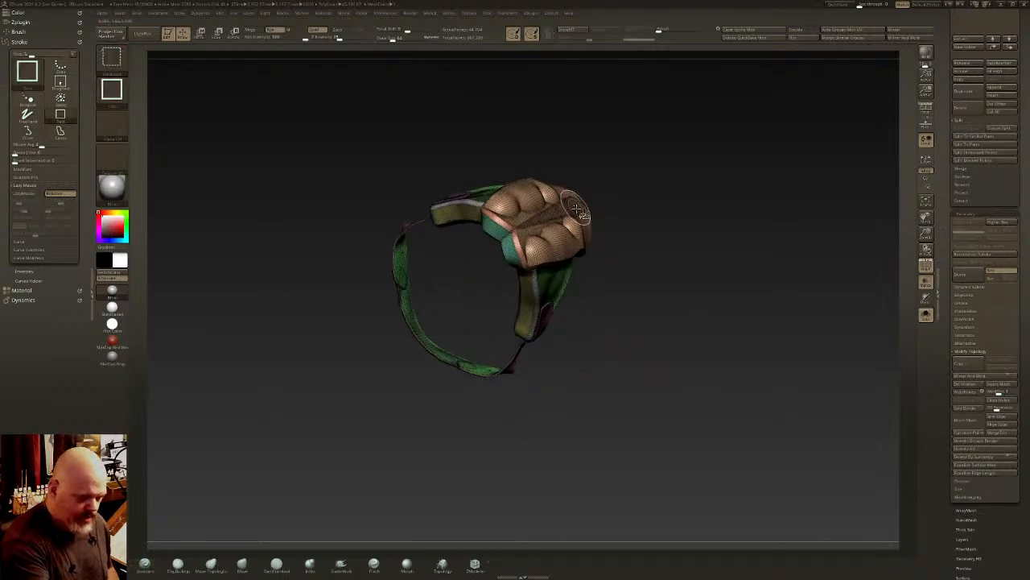
pyautogui.keyDown('ctrl'); pyautogui.keyDown('shift'); pyautogui.click(576, 209); pyautogui.keyUp('shift'); pyautogui.keyUp('ctrl')
pyautogui.keyDown('ctrl'); pyautogui.keyDown('shift'); pyautogui.click(677, 251); pyautogui.keyUp('shift'); pyautogui.keyUp('ctrl')
pyautogui.moveTo(678, 252); pyautogui.dragTo(598, 230)
pyautogui.keyDown('ctrl'); pyautogui.keyDown('shift'); pyautogui.click(595, 229); pyautogui.keyUp('shift'); pyautogui.keyUp('ctrl')
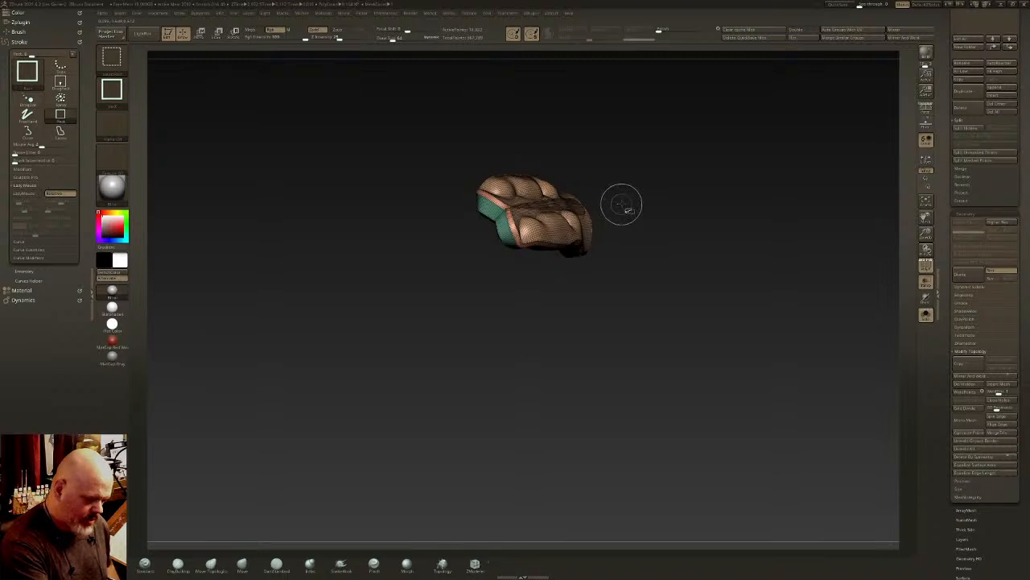
# - Show the V-shaped side panels without the pad and belly strap and assign them one polygroup
pyautogui.keyDown('ctrl'); pyautogui.keyDown('shift'); pyautogui.click(626, 194); pyautogui.keyUp('shift'); pyautogui.keyUp('ctrl')
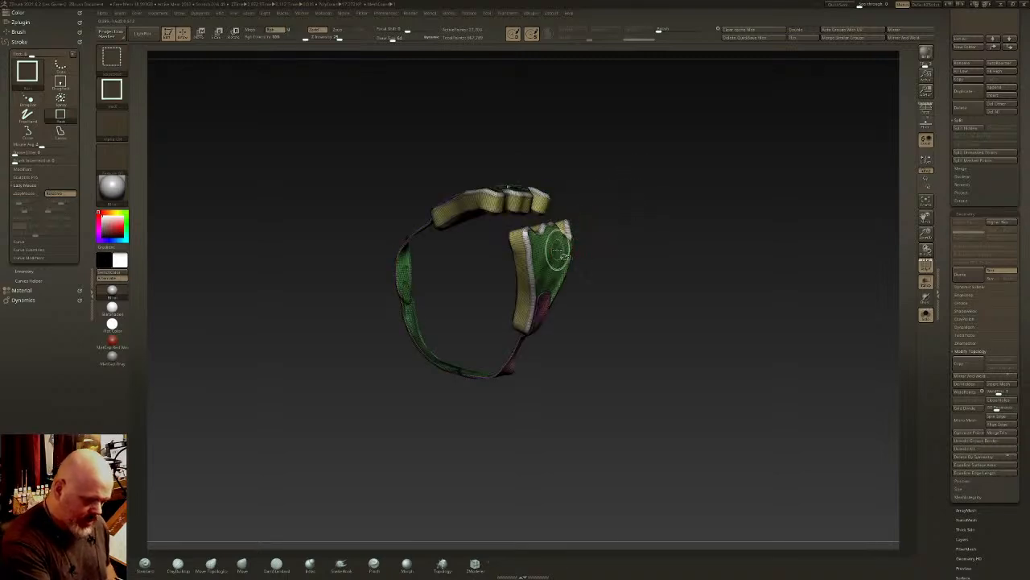
pyautogui.keyDown('ctrl'); pyautogui.keyDown('shift'); pyautogui.click(603, 221); pyautogui.keyUp('shift'); pyautogui.keyUp('ctrl')
pyautogui.keyDown('ctrl'); pyautogui.keyDown('shift'); pyautogui.click(556, 269); pyautogui.keyUp('shift'); pyautogui.keyUp('ctrl')
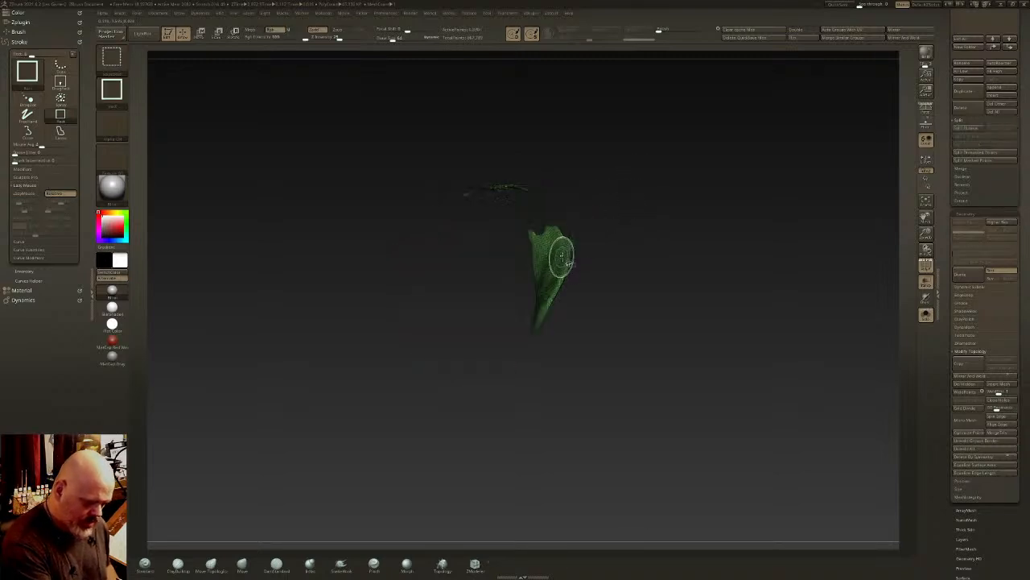
pyautogui.hotkey('ctrl', 'shift', 'x')
pyautogui.hotkey('ctrl', 'shift', 'x')
pyautogui.hotkey('ctrl', 'shift', 'x')
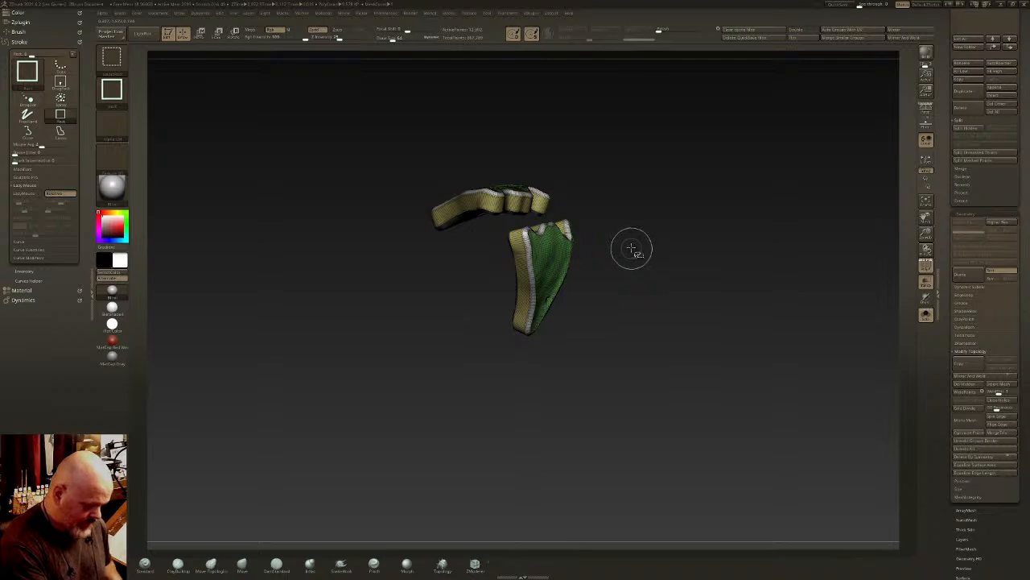
pyautogui.hotkey('ctrl', 'w')
# - Isolate the narrow belly strap and assign its pieces a single polygroup
pyautogui.moveTo(650, 221)
pyautogui.keyDown('ctrl'); pyautogui.keyDown('shift'); pyautogui.mouseDown()
pyautogui.moveTo(623, 244)
pyautogui.moveTo(640, 229)
pyautogui.mouseUp(); pyautogui.keyUp('shift'); pyautogui.keyUp('ctrl')
pyautogui.keyDown('ctrl'); pyautogui.keyDown('shift'); pyautogui.click(580, 244); pyautogui.keyUp('shift'); pyautogui.keyUp('ctrl')
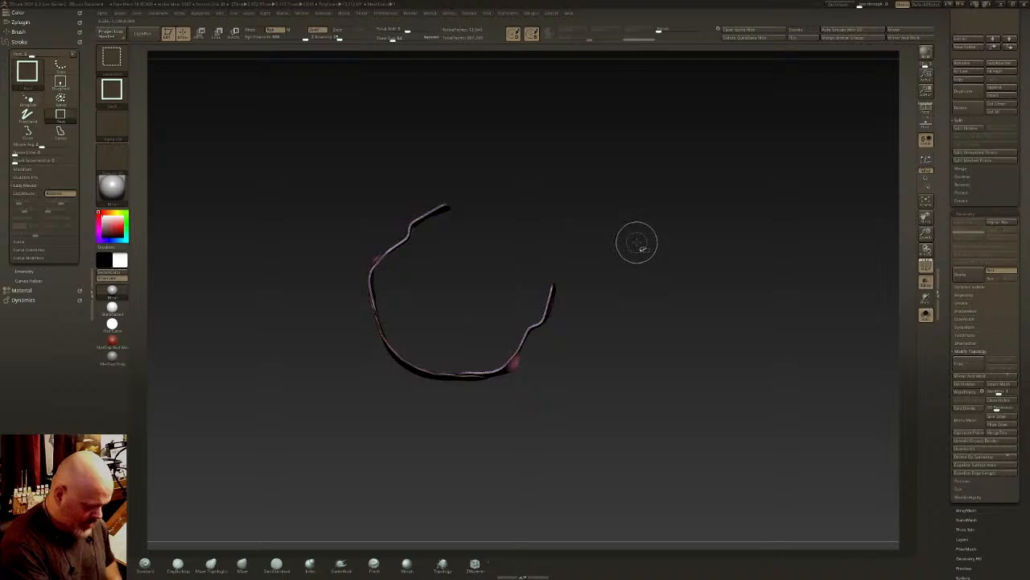
pyautogui.keyDown('ctrl'); pyautogui.keyDown('shift'); pyautogui.click(641, 244); pyautogui.keyUp('shift'); pyautogui.keyUp('ctrl')
pyautogui.hotkey('ctrl', 'w')
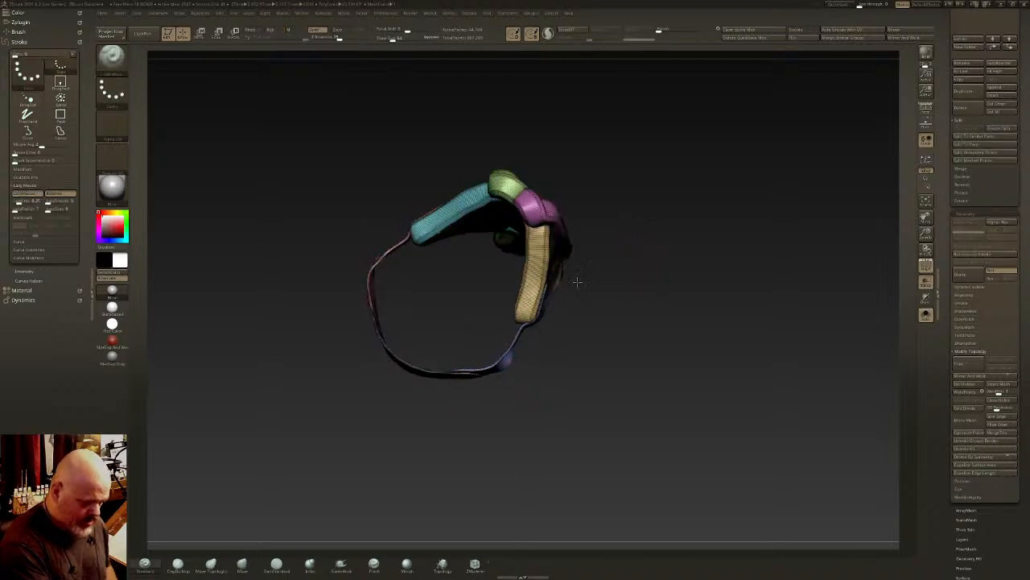
# - Bring all harness pieces into view and merge the polygroups that have the same vertex count
pyautogui.moveTo(576, 281); pyautogui.dragTo(559, 272)
pyautogui.keyDown('ctrl'); pyautogui.keyDown('shift'); pyautogui.click(501, 346); pyautogui.keyUp('shift'); pyautogui.keyUp('ctrl')
pyautogui.keyDown('ctrl'); pyautogui.keyDown('shift'); pyautogui.moveTo(770, 143); pyautogui.dragTo(777, 136); pyautogui.keyUp('shift'); pyautogui.keyUp('ctrl')
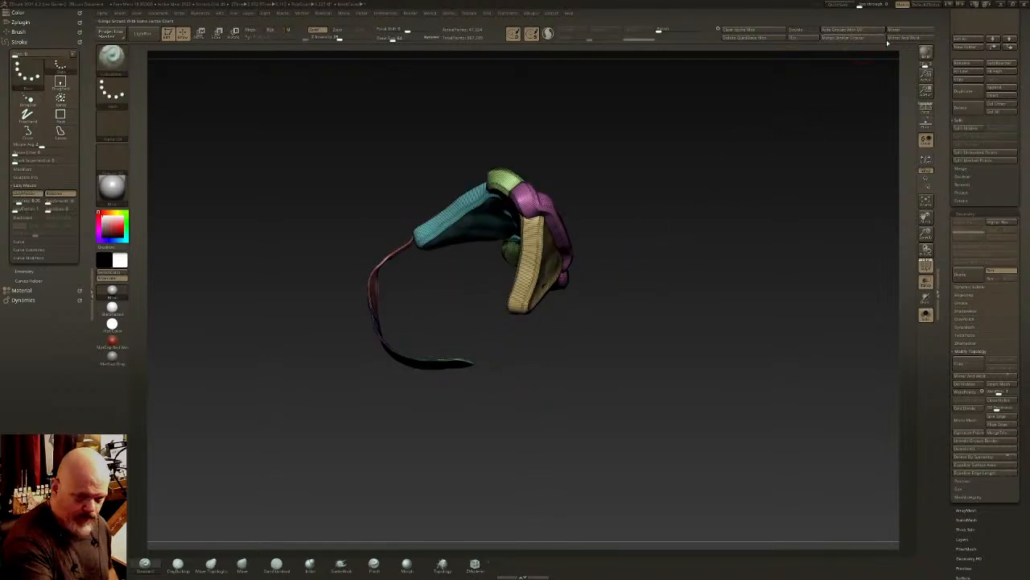
pyautogui.keyDown('ctrl'); pyautogui.keyDown('shift'); pyautogui.click(846, 76); pyautogui.keyUp('shift'); pyautogui.keyUp('ctrl')
pyautogui.click(913, 37)
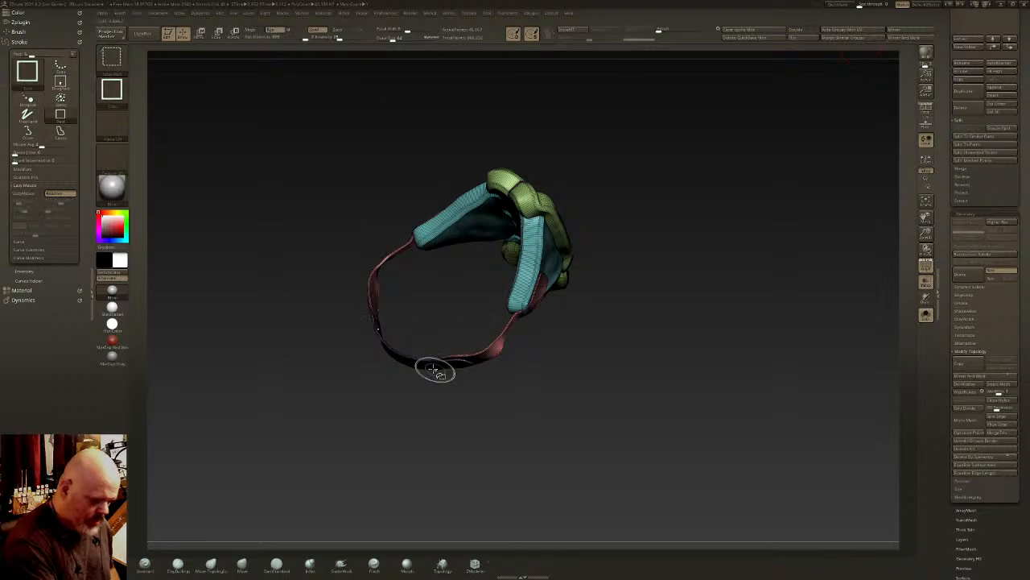
# - Isolate all flank and belly strap pieces by hiding the rest and combine them into one polygroup
pyautogui.keyDown('ctrl'); pyautogui.keyDown('shift'); pyautogui.click(372, 281); pyautogui.keyUp('shift'); pyautogui.keyUp('ctrl')
pyautogui.keyDown('ctrl'); pyautogui.keyDown('shift'); pyautogui.moveTo(423, 309); pyautogui.dragTo(432, 314); pyautogui.keyUp('shift'); pyautogui.keyUp('ctrl')
pyautogui.keyDown('ctrl'); pyautogui.keyDown('shift'); pyautogui.click(408, 355); pyautogui.keyUp('shift'); pyautogui.keyUp('ctrl')
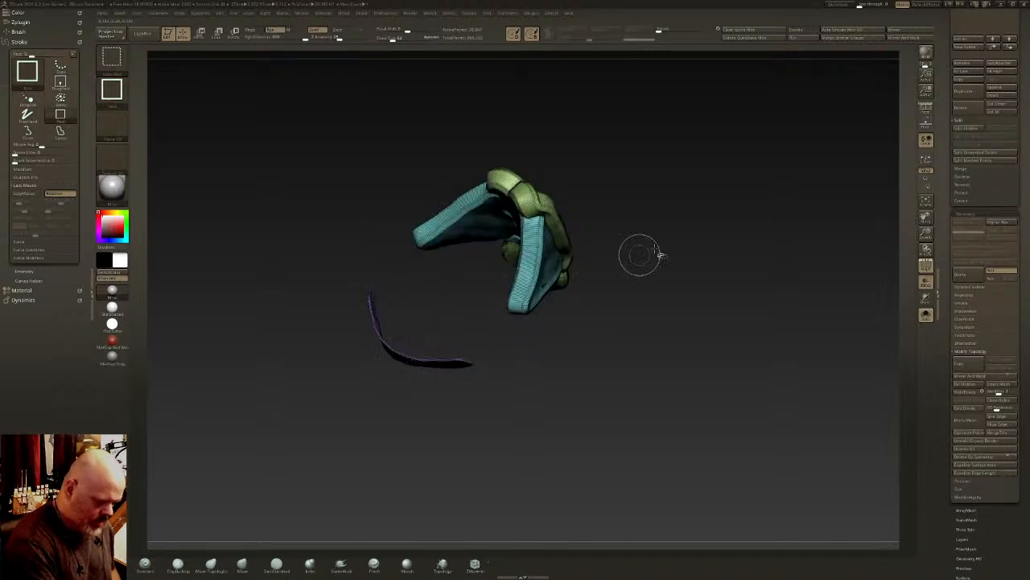
pyautogui.keyDown('ctrl'); pyautogui.keyDown('shift'); pyautogui.moveTo(640, 255); pyautogui.dragTo(647, 256); pyautogui.keyUp('shift'); pyautogui.keyUp('ctrl')
pyautogui.keyDown('ctrl'); pyautogui.keyDown('shift'); pyautogui.click(425, 366); pyautogui.keyUp('shift'); pyautogui.keyUp('ctrl')
pyautogui.keyDown('ctrl'); pyautogui.keyDown('shift'); pyautogui.moveTo(534, 368); pyautogui.dragTo(542, 364); pyautogui.keyUp('shift'); pyautogui.keyUp('ctrl')
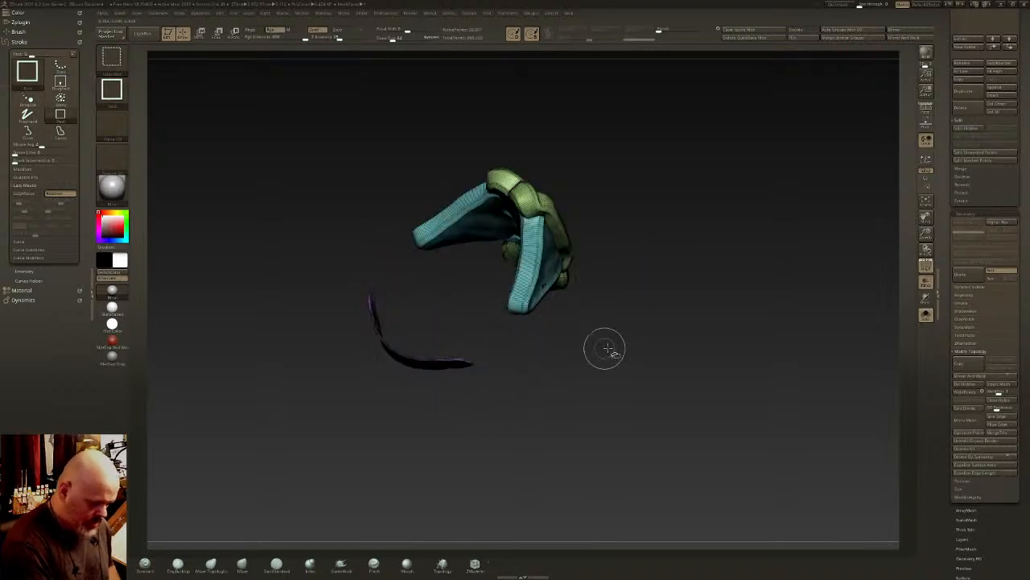
pyautogui.keyDown('ctrl'); pyautogui.keyDown('shift'); pyautogui.click(454, 363); pyautogui.keyUp('shift'); pyautogui.keyUp('ctrl')
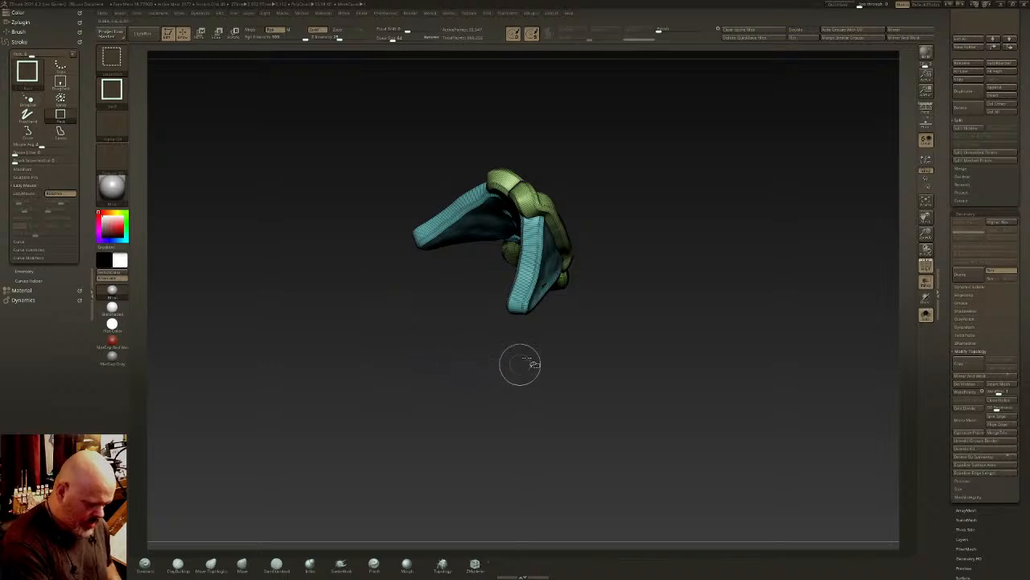
pyautogui.keyDown('ctrl'); pyautogui.keyDown('shift'); pyautogui.click(620, 326); pyautogui.keyUp('shift'); pyautogui.keyUp('ctrl')
pyautogui.hotkey('ctrl', 'w')
pyautogui.keyDown('ctrl'); pyautogui.keyDown('shift'); pyautogui.click(626, 331); pyautogui.keyUp('shift'); pyautogui.keyUp('ctrl')
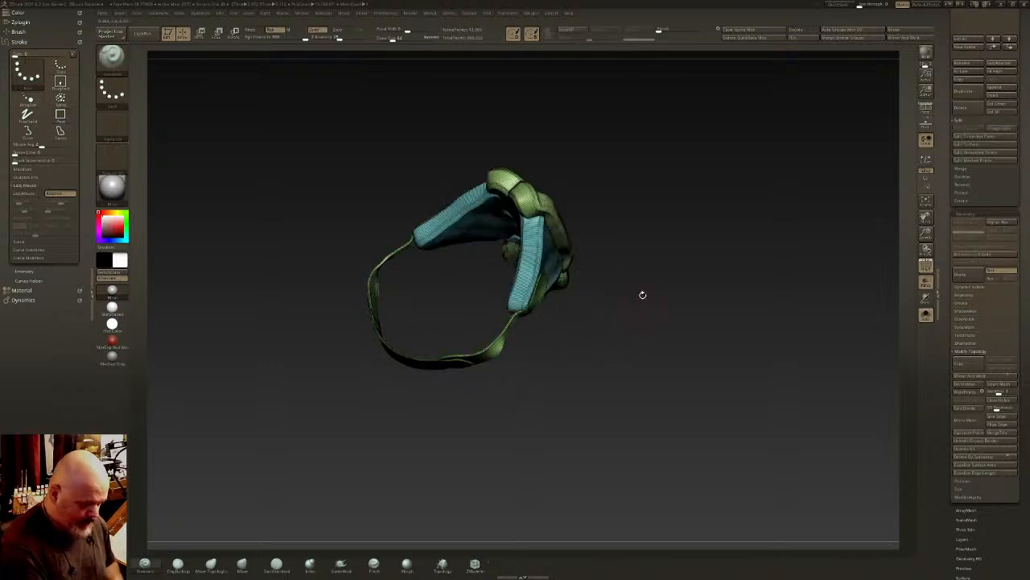
# - Isolate the back pad from the strap and side panels, give it its own polygroup and show the whole harness
pyautogui.moveTo(641, 295)
pyautogui.keyDown('shift'); pyautogui.mouseDown()
pyautogui.moveTo(598, 296)
pyautogui.moveTo(542, 328)
pyautogui.moveTo(549, 303)
pyautogui.moveTo(506, 262)
pyautogui.mouseUp(); pyautogui.keyUp('shift')
pyautogui.keyDown('ctrl'); pyautogui.keyDown('shift'); pyautogui.click(482, 332); pyautogui.keyUp('shift'); pyautogui.keyUp('ctrl')
pyautogui.keyDown('ctrl'); pyautogui.keyDown('shift'); pyautogui.click(610, 294); pyautogui.keyUp('shift'); pyautogui.keyUp('ctrl')
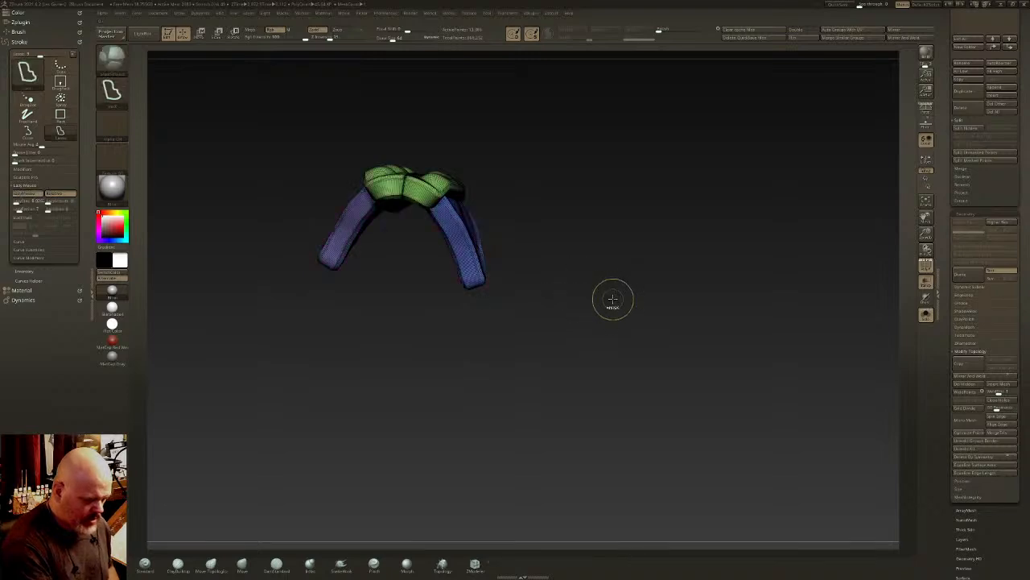
pyautogui.moveTo(612, 299); pyautogui.dragTo(443, 281)
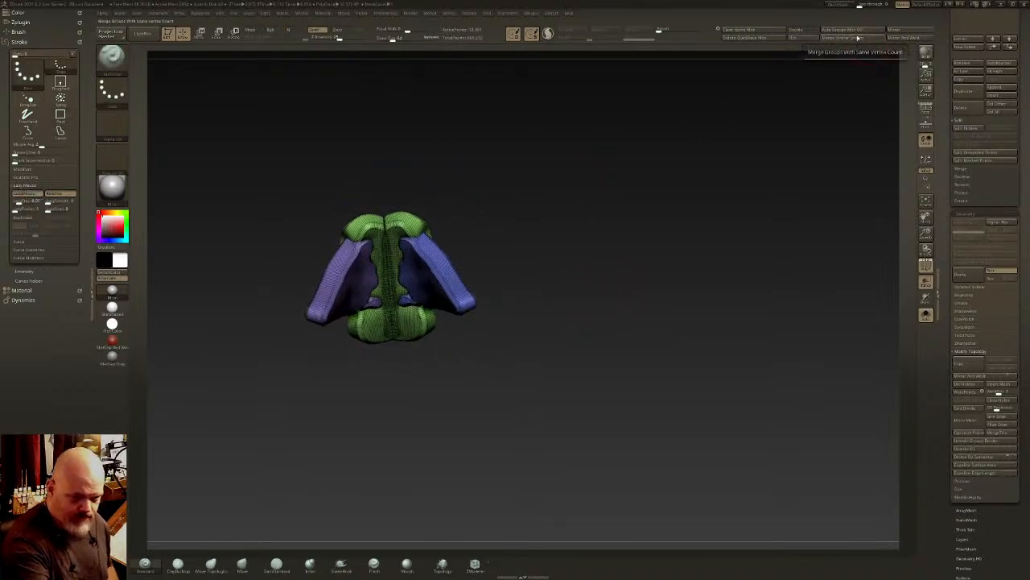
pyautogui.keyDown('ctrl'); pyautogui.keyDown('shift'); pyautogui.click(451, 283); pyautogui.keyUp('shift'); pyautogui.keyUp('ctrl')
pyautogui.hotkey('ctrl', 'w')
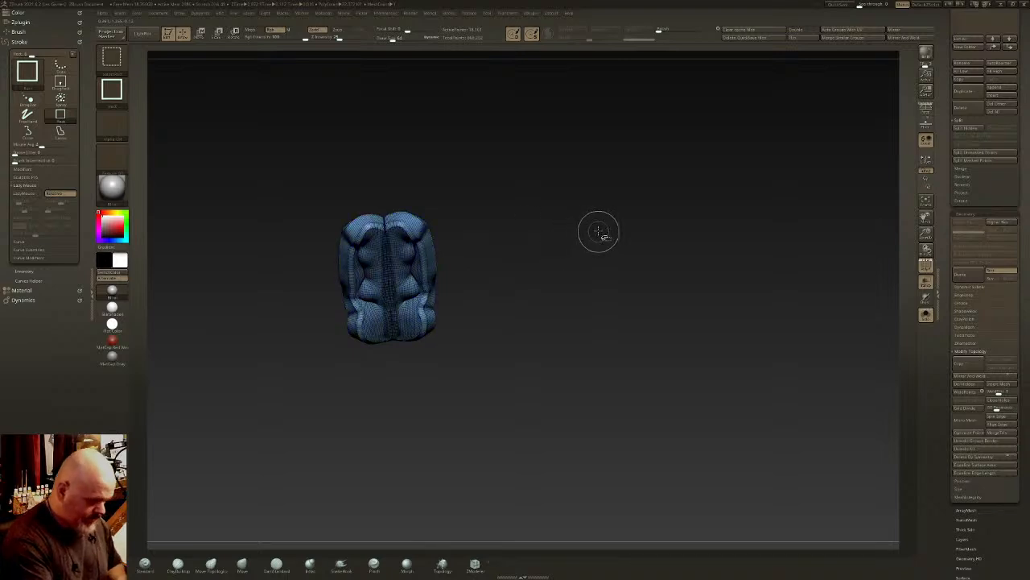
pyautogui.keyDown('ctrl'); pyautogui.keyDown('shift'); pyautogui.click(598, 231); pyautogui.keyUp('shift'); pyautogui.keyUp('ctrl')
pyautogui.moveTo(598, 235); pyautogui.dragTo(547, 283)
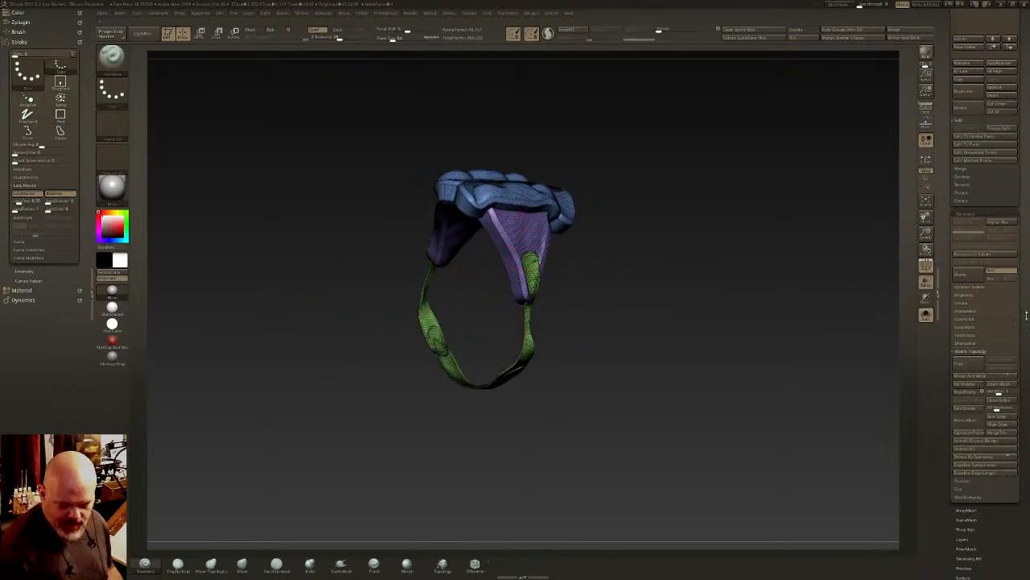
# - Try remeshing the whole harness with DynaMesh at an increased resolution
pyautogui.scroll(-4, 1026, 315)
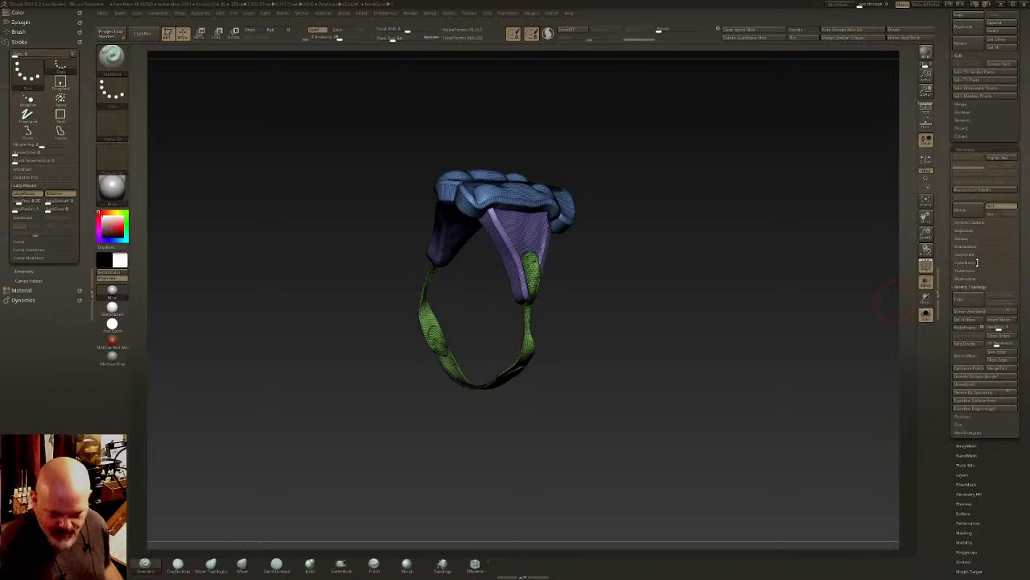
pyautogui.click(977, 263)
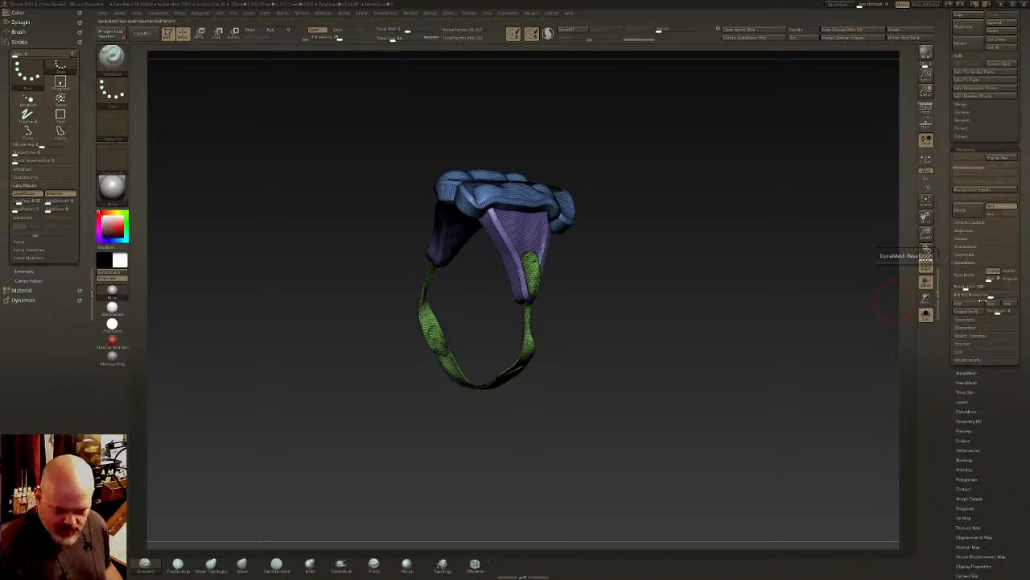
pyautogui.click(963, 275)
pyautogui.moveTo(652, 338); pyautogui.dragTo(550, 278)
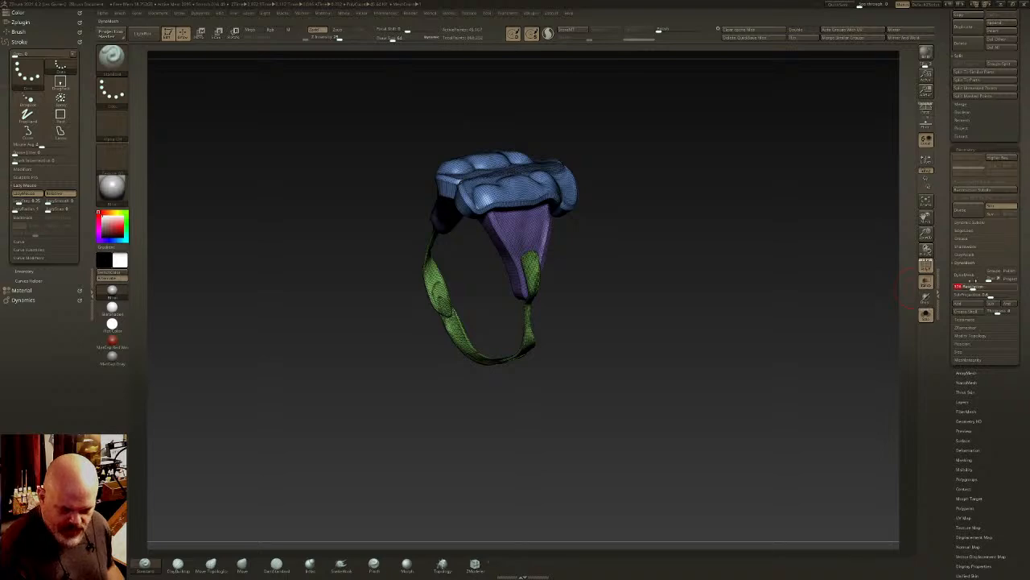
pyautogui.click(966, 275)
pyautogui.moveTo(518, 202); pyautogui.dragTo(553, 311, button='right')
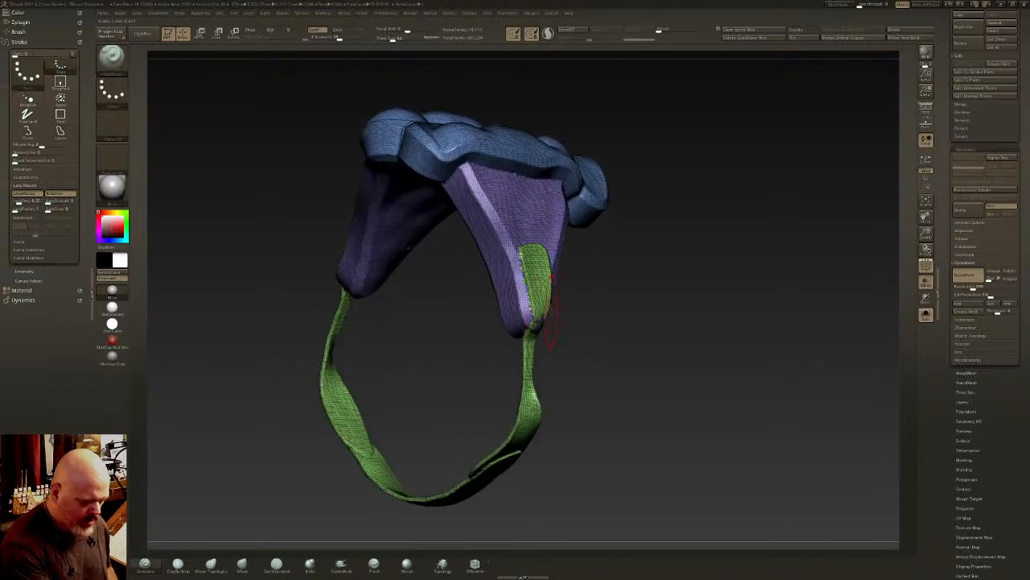
# - Undo the DynaMesh and run it again with Groups enabled and a higher resolution
pyautogui.hotkey('ctrl', 'z')
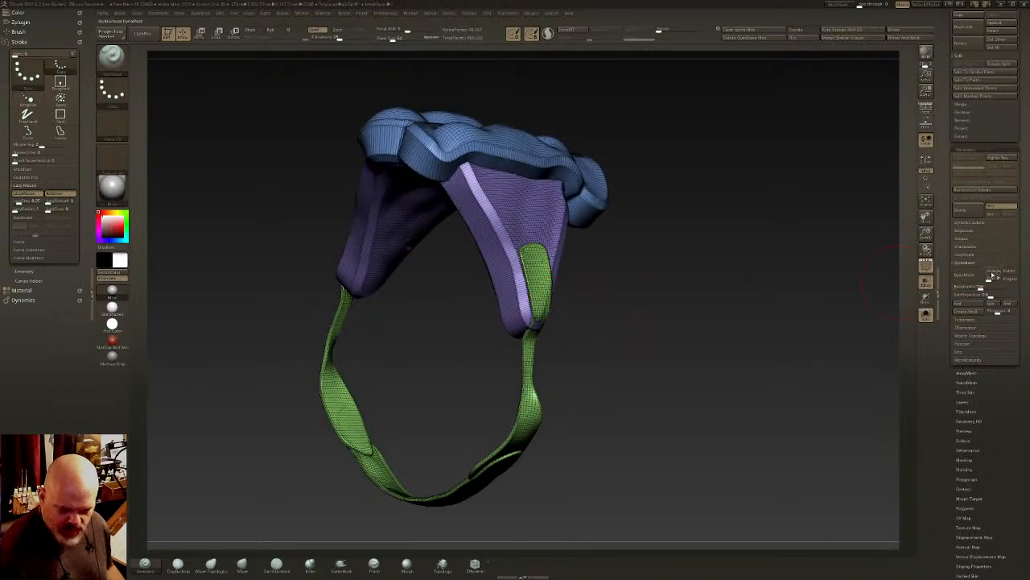
pyautogui.click(972, 276)
pyautogui.moveTo(544, 253); pyautogui.dragTo(507, 268, button='right')
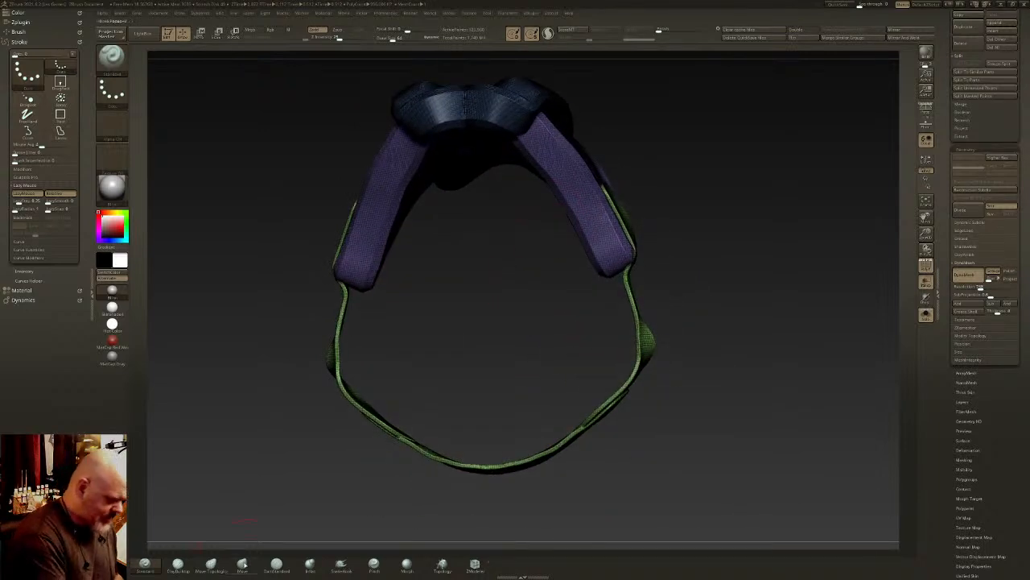
# - Reshape the belly strap with the Move Topological brush and smooth its overlapping joints along the flank and belly
pyautogui.moveTo(621, 299); pyautogui.dragTo(633, 286, button='right')
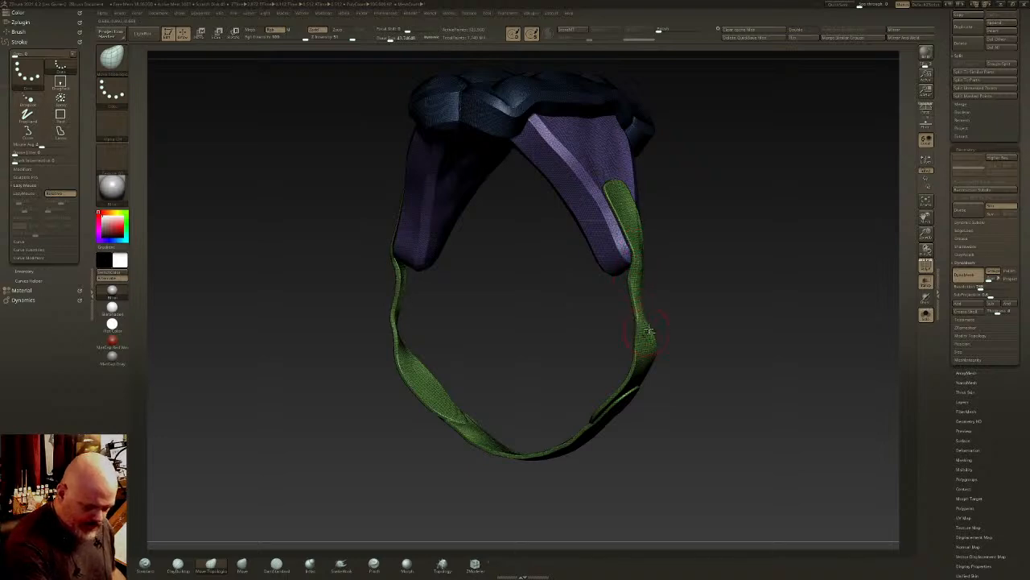
pyautogui.moveTo(640, 314); pyautogui.dragTo(648, 300, button='right')
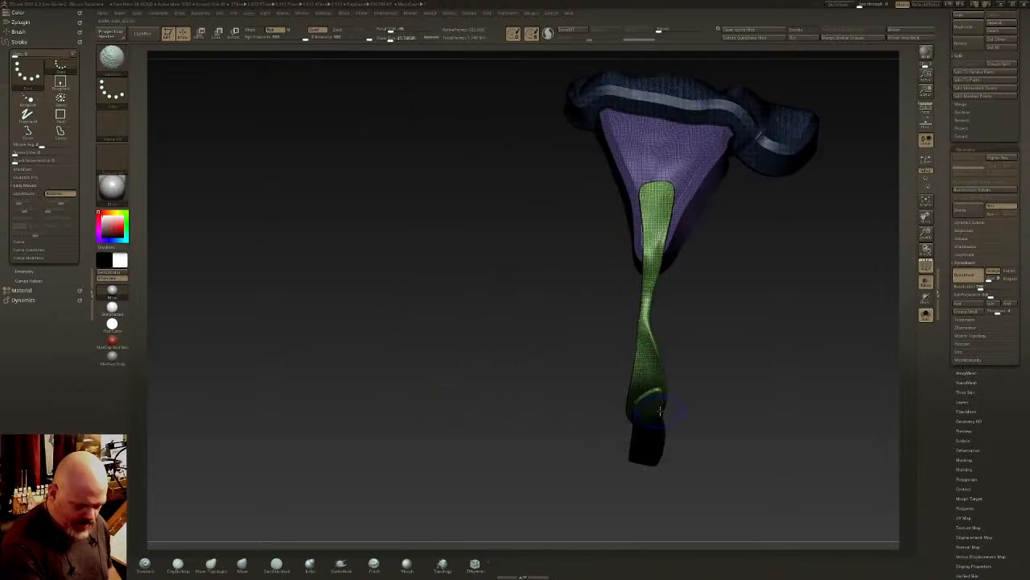
pyautogui.moveTo(660, 411)
pyautogui.keyDown('alt'); pyautogui.mouseDown(button='right')
pyautogui.moveTo(573, 363)
pyautogui.moveTo(563, 338)
pyautogui.mouseUp(button='right'); pyautogui.keyUp('alt')
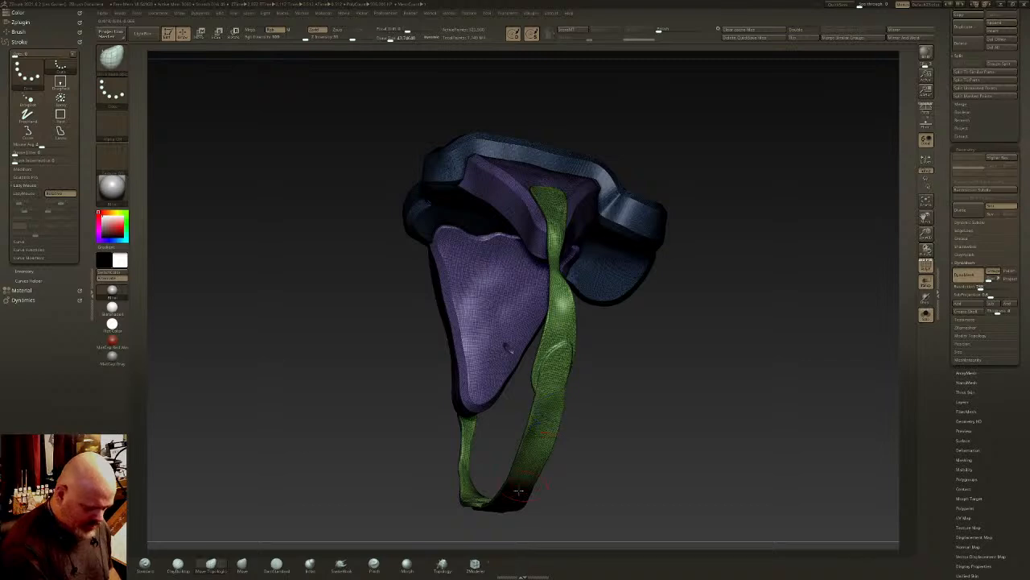
pyautogui.moveTo(519, 490); pyautogui.dragTo(557, 403, button='right')
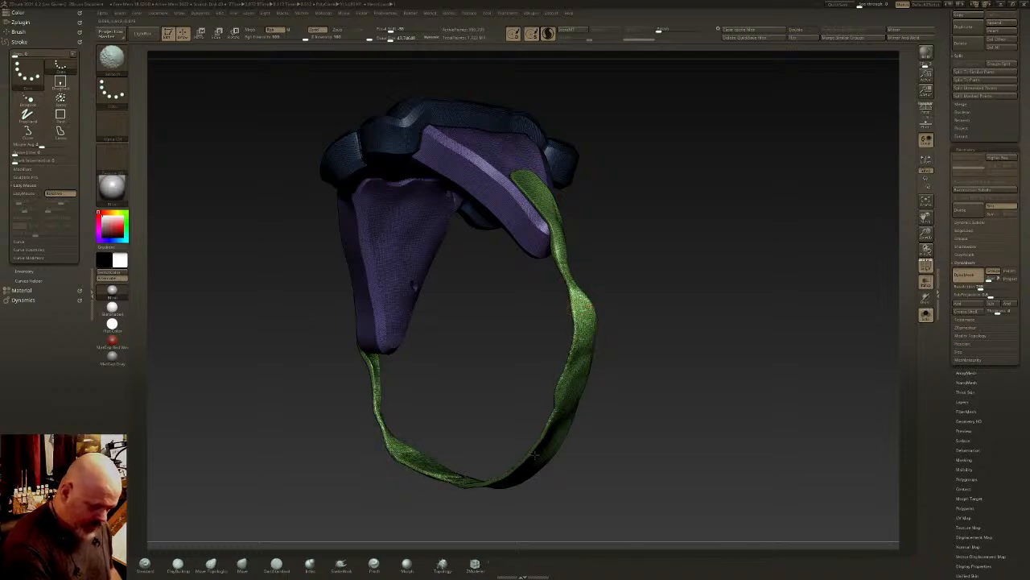
# - Thicken the belly strap along its length with the Inflate brush, from the panel tips down under the belly
pyautogui.click(314, 563)
pyautogui.moveTo(561, 255)
pyautogui.mouseDown()
pyautogui.moveTo(578, 300)
pyautogui.moveTo(574, 364)
pyautogui.moveTo(541, 447)
pyautogui.moveTo(492, 492)
pyautogui.mouseUp()
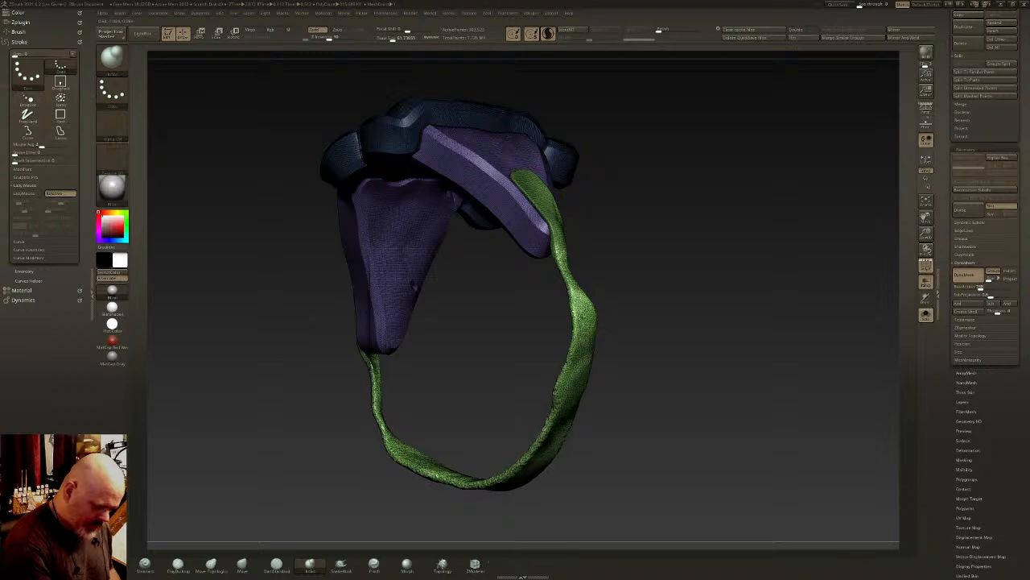
pyautogui.moveTo(575, 351)
pyautogui.mouseDown()
pyautogui.moveTo(578, 299)
pyautogui.moveTo(561, 255)
pyautogui.moveTo(570, 285)
pyautogui.mouseUp()
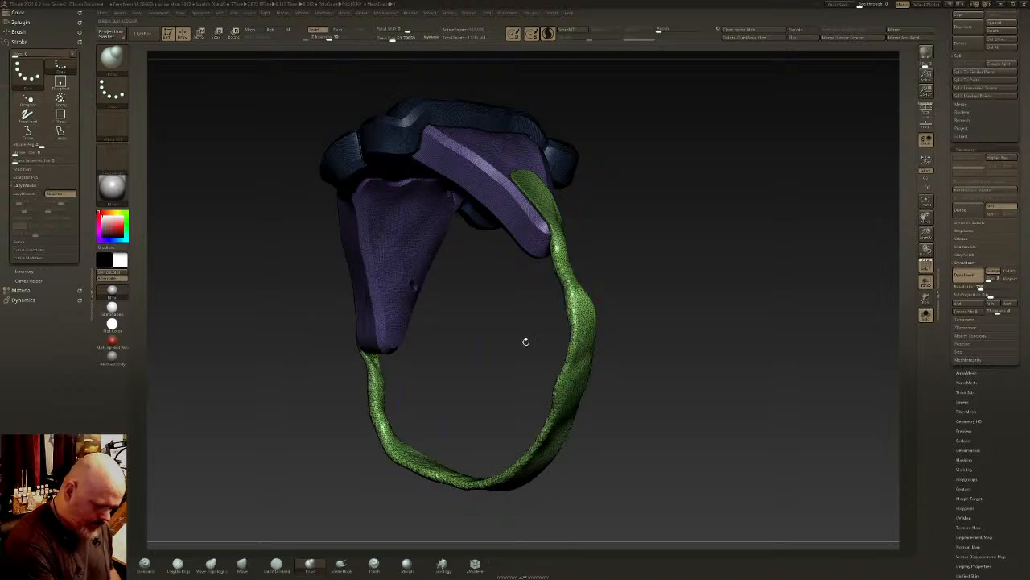
pyautogui.keyDown('ctrl'); pyautogui.moveTo(525, 342); pyautogui.dragTo(535, 354); pyautogui.keyUp('ctrl')
pyautogui.moveTo(561, 251)
pyautogui.mouseDown()
pyautogui.moveTo(572, 376)
pyautogui.moveTo(506, 476)
pyautogui.moveTo(433, 477)
pyautogui.moveTo(449, 480)
pyautogui.mouseUp()
pyautogui.moveTo(644, 419)
pyautogui.mouseDown()
pyautogui.moveTo(564, 442)
pyautogui.moveTo(578, 464)
pyautogui.mouseUp()
pyautogui.moveTo(545, 371)
pyautogui.mouseDown()
pyautogui.moveTo(518, 478)
pyautogui.moveTo(549, 345)
pyautogui.moveTo(537, 394)
pyautogui.mouseUp()
pyautogui.moveTo(596, 427); pyautogui.dragTo(568, 391)
pyautogui.keyDown('ctrl'); pyautogui.moveTo(576, 402); pyautogui.dragTo(586, 415); pyautogui.keyUp('ctrl')
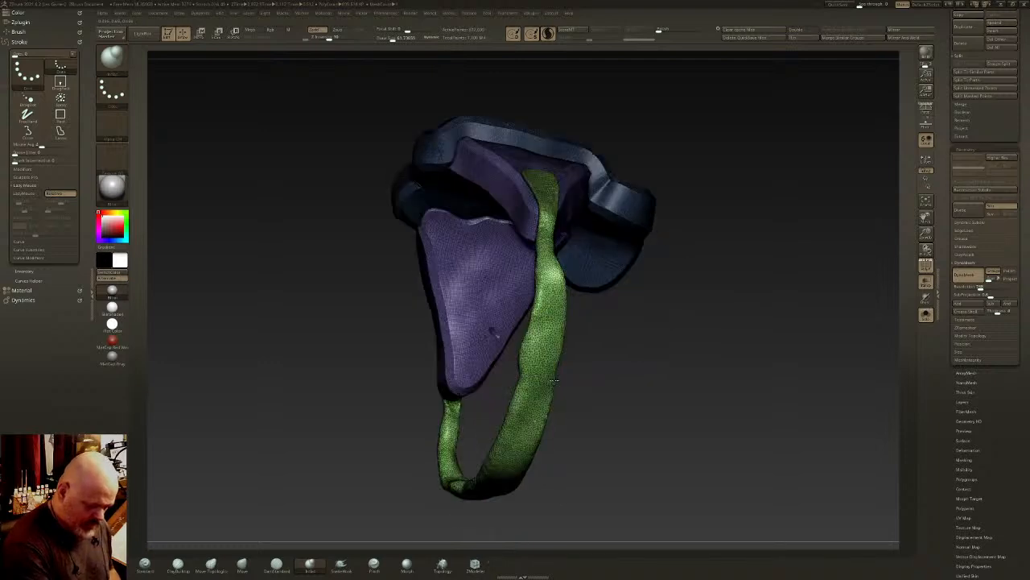
# - Inflate the middle of the belly strap along the flank and isolate the strap from the rest of the harness
pyautogui.moveTo(554, 380); pyautogui.dragTo(562, 353)
pyautogui.moveTo(553, 342)
pyautogui.keyDown('shift'); pyautogui.mouseDown()
pyautogui.moveTo(539, 356)
pyautogui.moveTo(536, 344)
pyautogui.mouseUp(); pyautogui.keyUp('shift')
pyautogui.keyDown('ctrl'); pyautogui.keyDown('shift'); pyautogui.click(558, 336); pyautogui.keyUp('shift'); pyautogui.keyUp('ctrl')
# - Straighten the strap's front and rear edges with long curve cuts along its length and show the whole harness again
pyautogui.moveTo(603, 346); pyautogui.dragTo(559, 350)
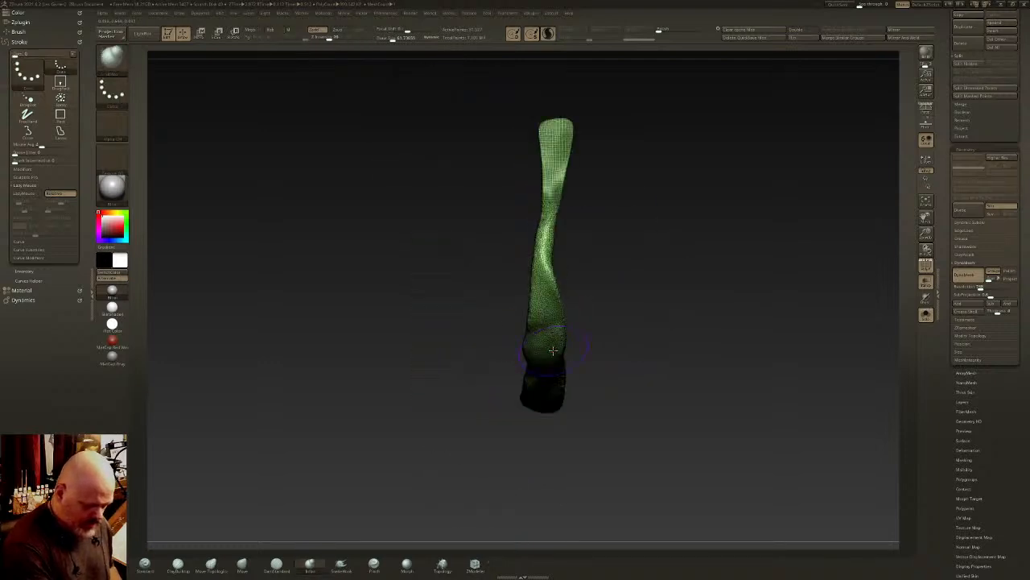
pyautogui.keyDown('ctrl'); pyautogui.keyDown('shift'); pyautogui.click(116, 63); pyautogui.keyUp('shift'); pyautogui.keyUp('ctrl')
pyautogui.keyDown('ctrl'); pyautogui.keyDown('shift'); pyautogui.click(154, 65); pyautogui.keyUp('shift'); pyautogui.keyUp('ctrl')
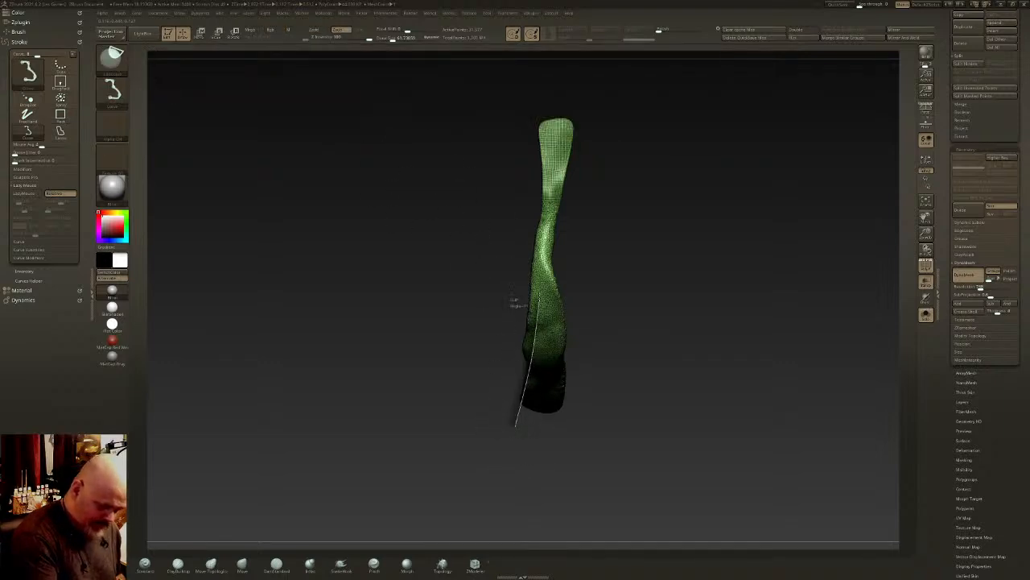
pyautogui.keyDown('ctrl'); pyautogui.keyDown('shift'); pyautogui.moveTo(544, 203); pyautogui.dragTo(531, 92); pyautogui.keyUp('shift'); pyautogui.keyUp('ctrl')
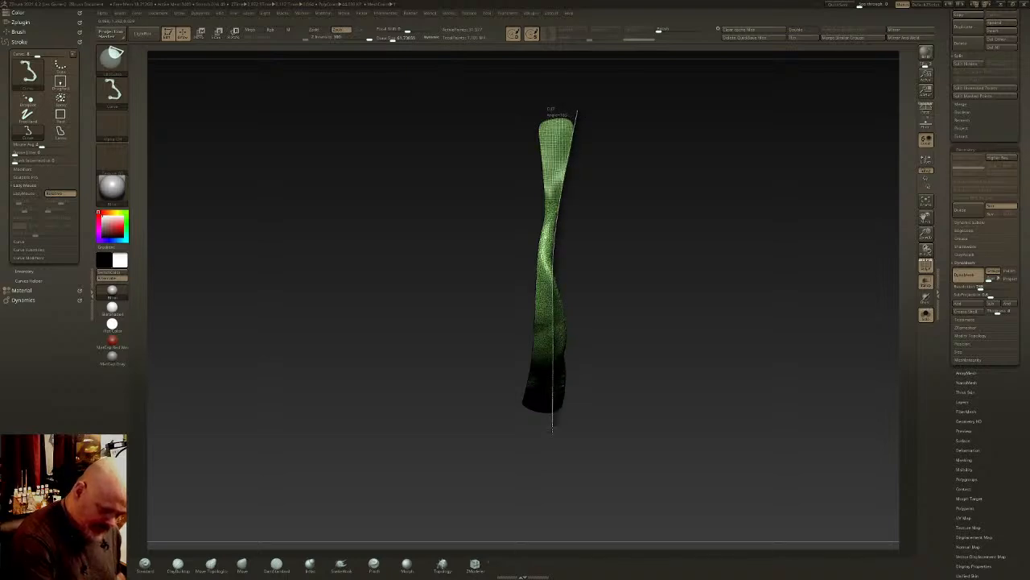
pyautogui.keyDown('ctrl'); pyautogui.keyDown('shift'); pyautogui.moveTo(552, 431); pyautogui.dragTo(555, 431); pyautogui.keyUp('shift'); pyautogui.keyUp('ctrl')
pyautogui.keyDown('ctrl'); pyautogui.keyDown('shift'); pyautogui.click(618, 276); pyautogui.keyUp('shift'); pyautogui.keyUp('ctrl')
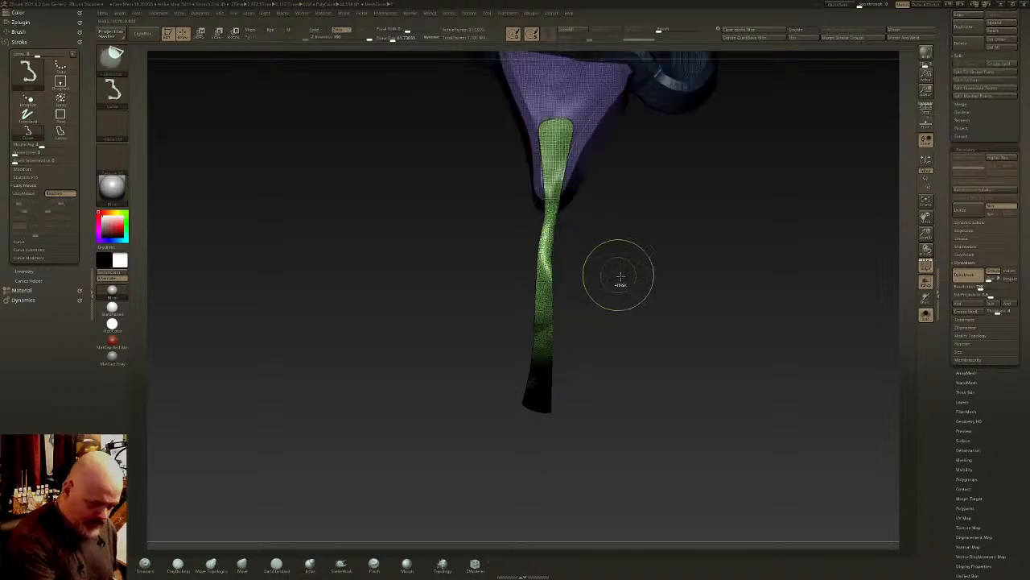
# - Turn off the polyframe display and show the creature's body solid around the harness
pyautogui.moveTo(627, 214); pyautogui.dragTo(611, 310)
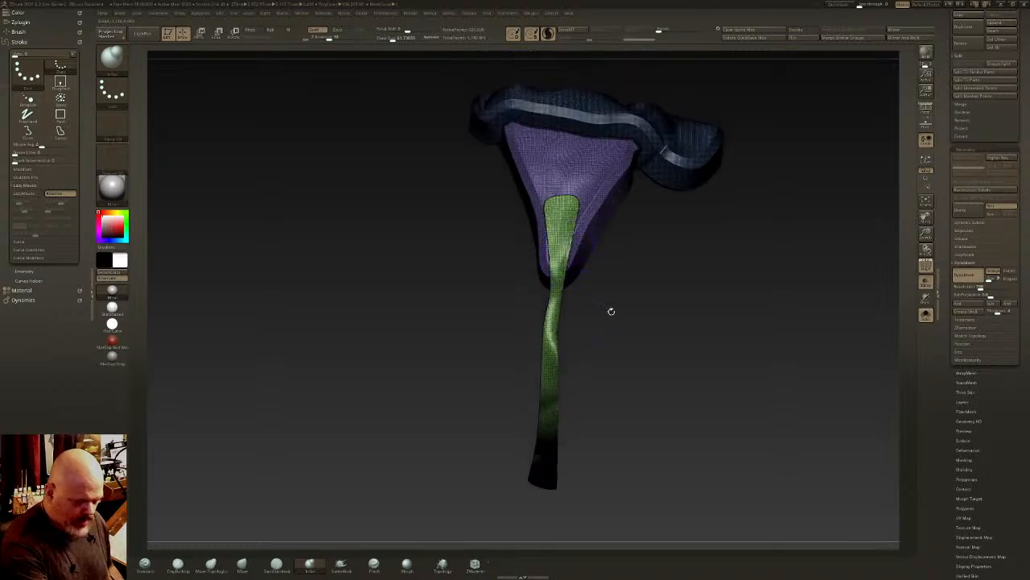
pyautogui.click(969, 260)
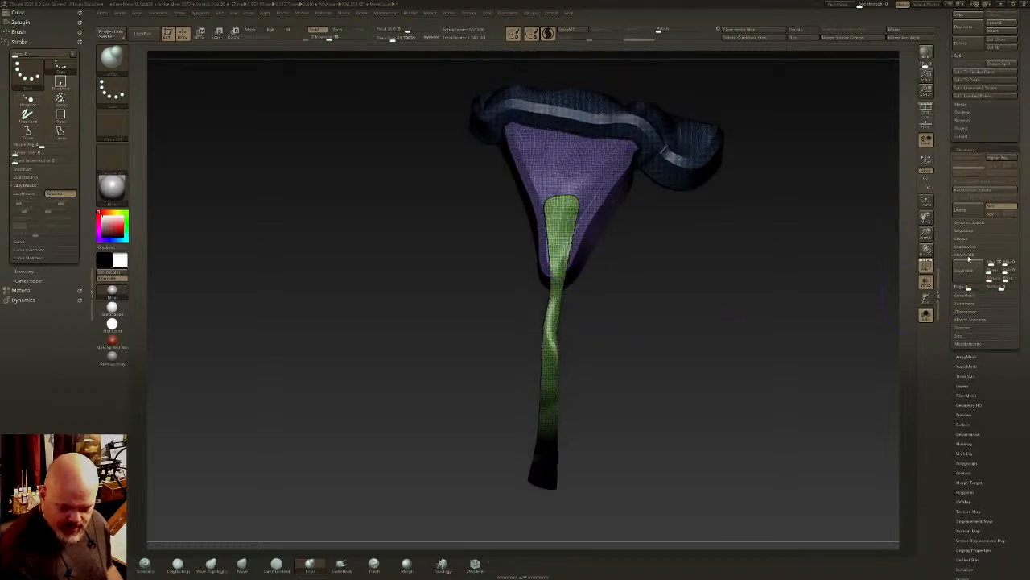
pyautogui.click(925, 264)
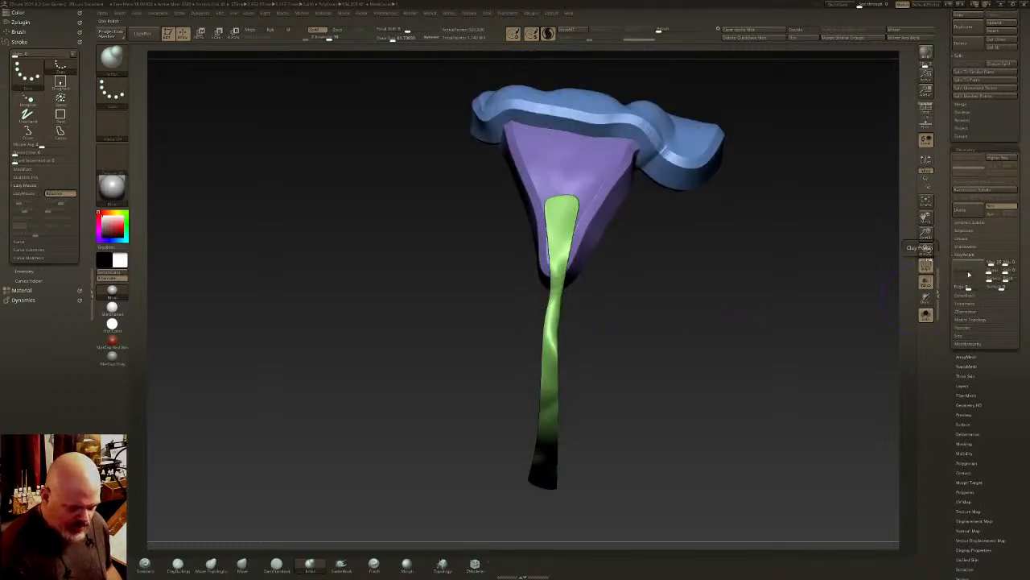
pyautogui.moveTo(593, 320); pyautogui.dragTo(880, 266)
pyautogui.click(924, 314)
pyautogui.click(926, 284)
pyautogui.moveTo(615, 395); pyautogui.dragTo(599, 318, button='right')
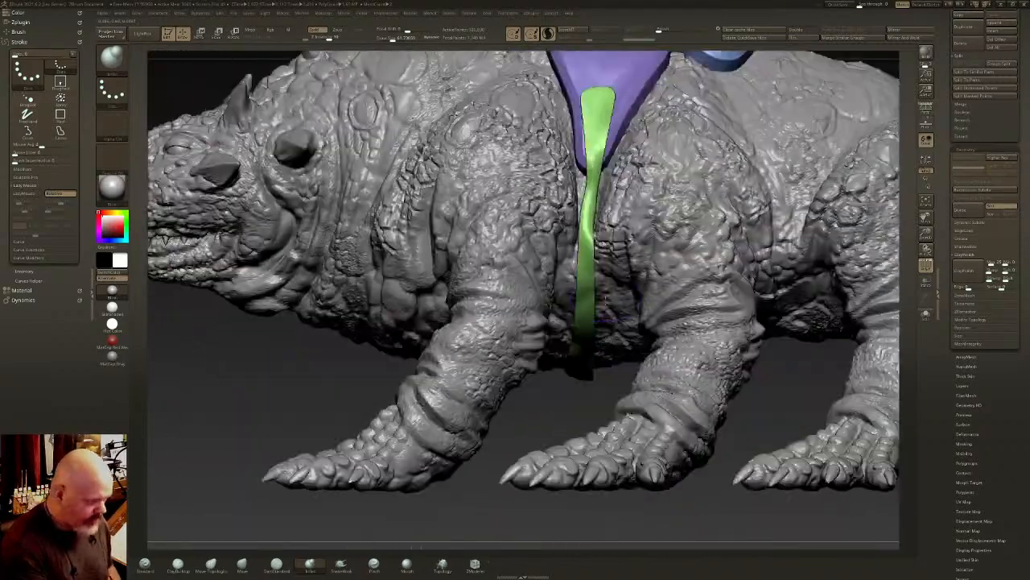
# - Adjust the belly strap with the Move brush so it runs evenly down the flank between the legs
pyautogui.click(242, 563)
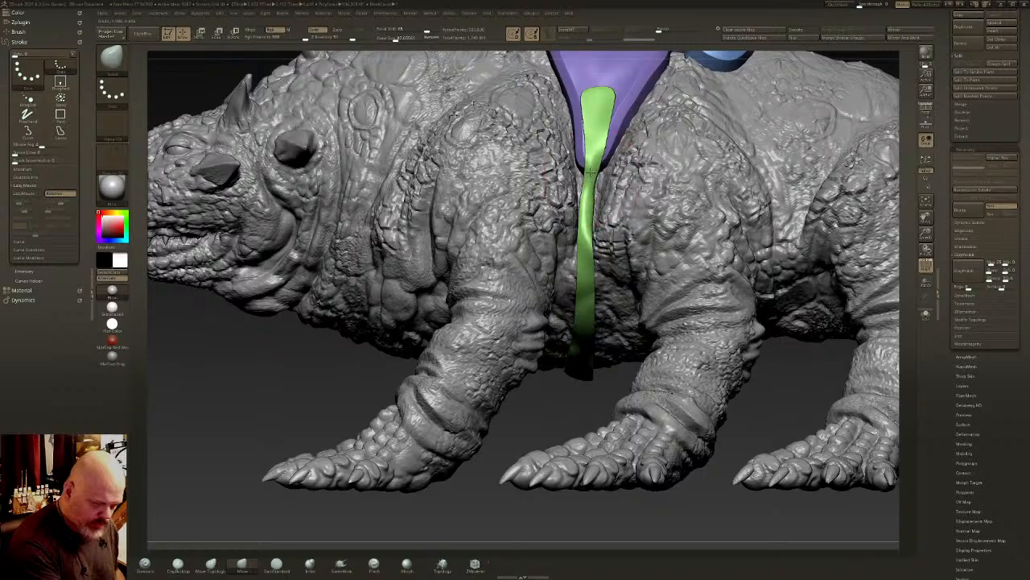
pyautogui.moveTo(588, 305)
pyautogui.mouseDown(button='right')
pyautogui.moveTo(578, 430)
pyautogui.moveTo(559, 402)
pyautogui.moveTo(579, 306)
pyautogui.mouseUp(button='right')
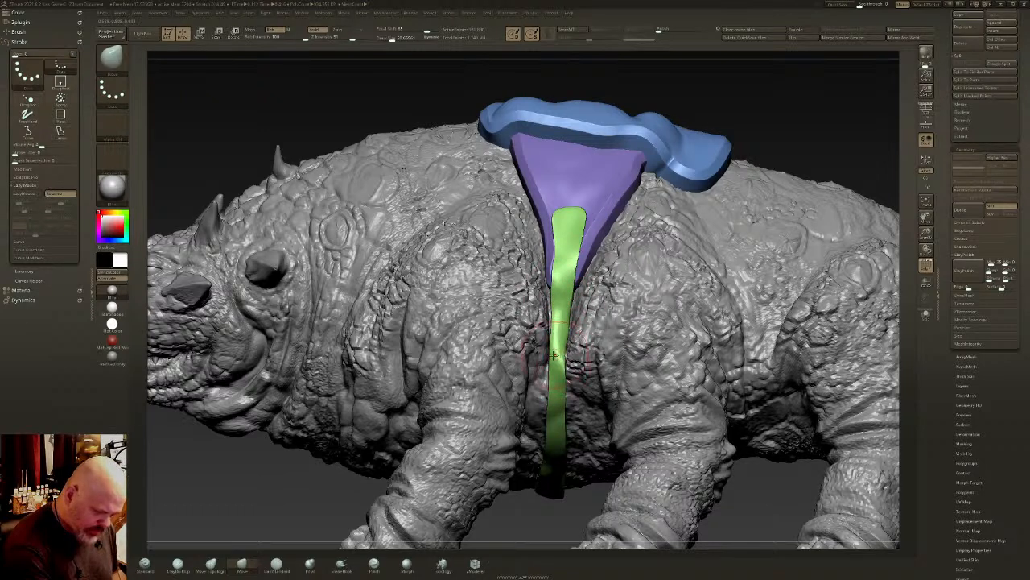
pyautogui.moveTo(583, 256); pyautogui.dragTo(557, 228, button='right')
# - Isolate the belly strap and cut its rounded upper end off straight with a curve cut
pyautogui.keyDown('ctrl'); pyautogui.keyDown('shift'); pyautogui.click(559, 233); pyautogui.keyUp('shift'); pyautogui.keyUp('ctrl')
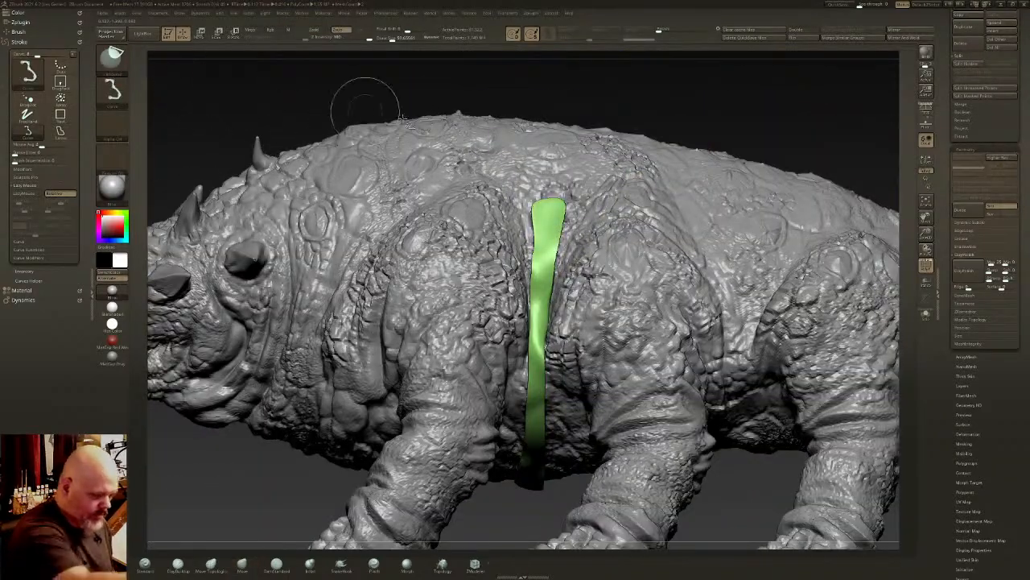
pyautogui.moveTo(570, 200)
pyautogui.keyDown('ctrl'); pyautogui.keyDown('shift'); pyautogui.mouseDown()
pyautogui.moveTo(571, 210)
pyautogui.moveTo(610, 210)
pyautogui.mouseUp(); pyautogui.keyUp('shift'); pyautogui.keyUp('ctrl')
pyautogui.keyDown('ctrl'); pyautogui.keyDown('shift'); pyautogui.click(673, 104); pyautogui.keyUp('shift'); pyautogui.keyUp('ctrl')
pyautogui.keyDown('ctrl'); pyautogui.keyDown('shift'); pyautogui.click(543, 281); pyautogui.keyUp('shift'); pyautogui.keyUp('ctrl')
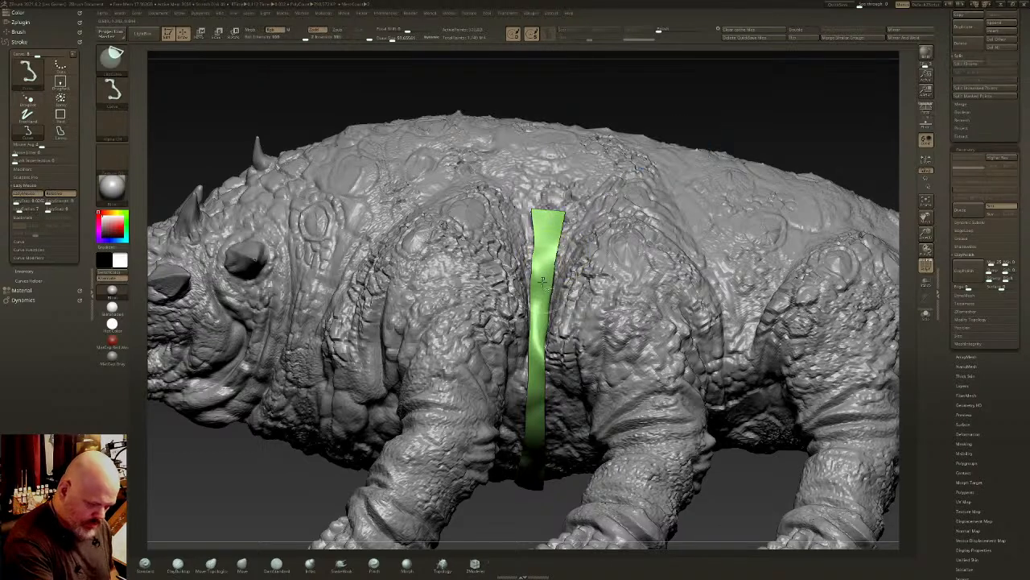
# - Trim both long edges of the isolated strap straight with curve cuts and unhide the rest of the harness
pyautogui.moveTo(504, 509)
pyautogui.keyDown('ctrl'); pyautogui.keyDown('shift'); pyautogui.mouseDown()
pyautogui.moveTo(525, 441)
pyautogui.moveTo(531, 364)
pyautogui.mouseUp(); pyautogui.keyUp('shift'); pyautogui.keyUp('ctrl')
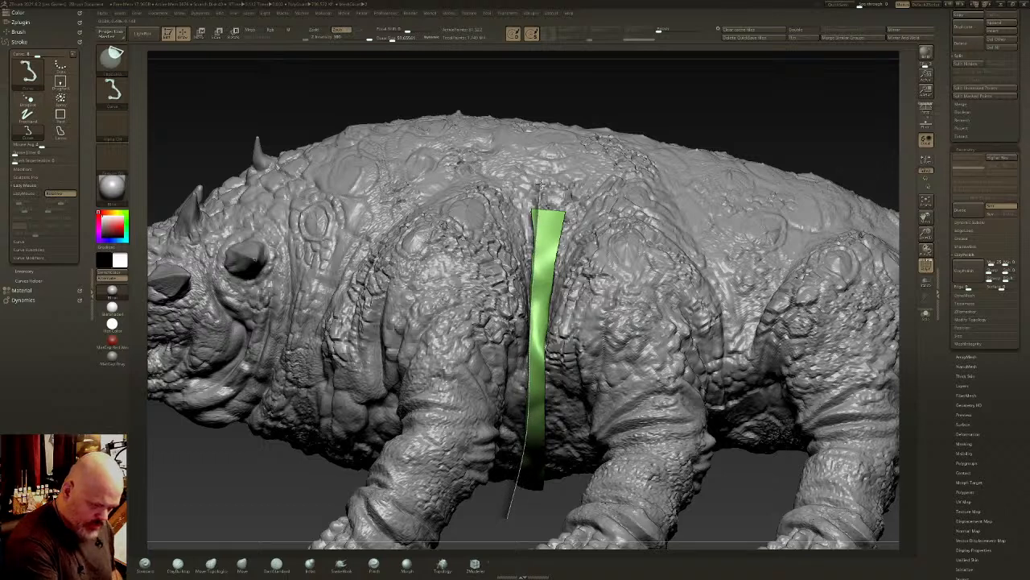
pyautogui.keyDown('ctrl'); pyautogui.keyDown('shift'); pyautogui.moveTo(537, 179); pyautogui.dragTo(538, 179); pyautogui.keyUp('shift'); pyautogui.keyUp('ctrl')
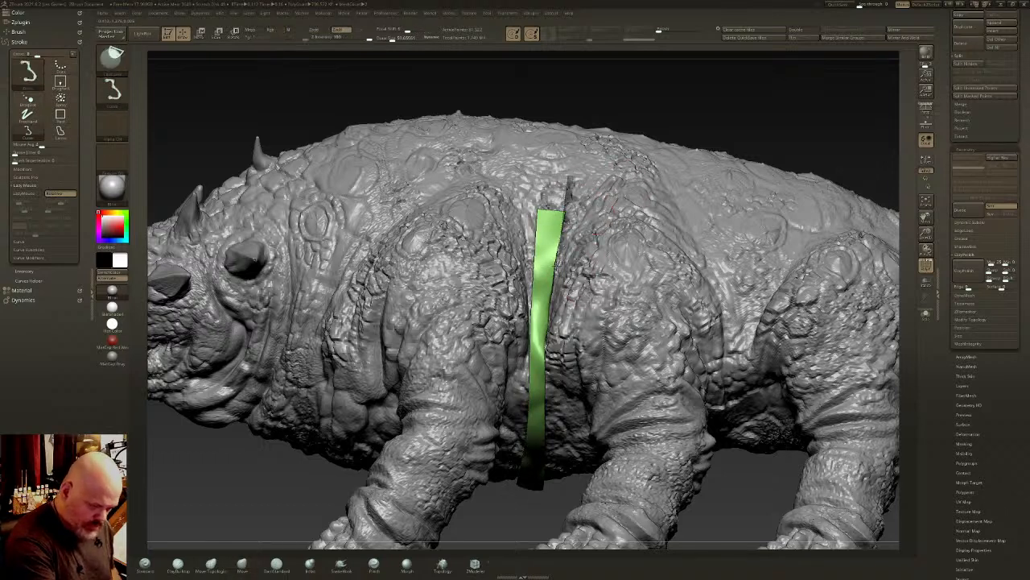
pyautogui.keyDown('ctrl'); pyautogui.keyDown('shift'); pyautogui.moveTo(550, 335); pyautogui.dragTo(548, 336); pyautogui.keyUp('shift'); pyautogui.keyUp('ctrl')
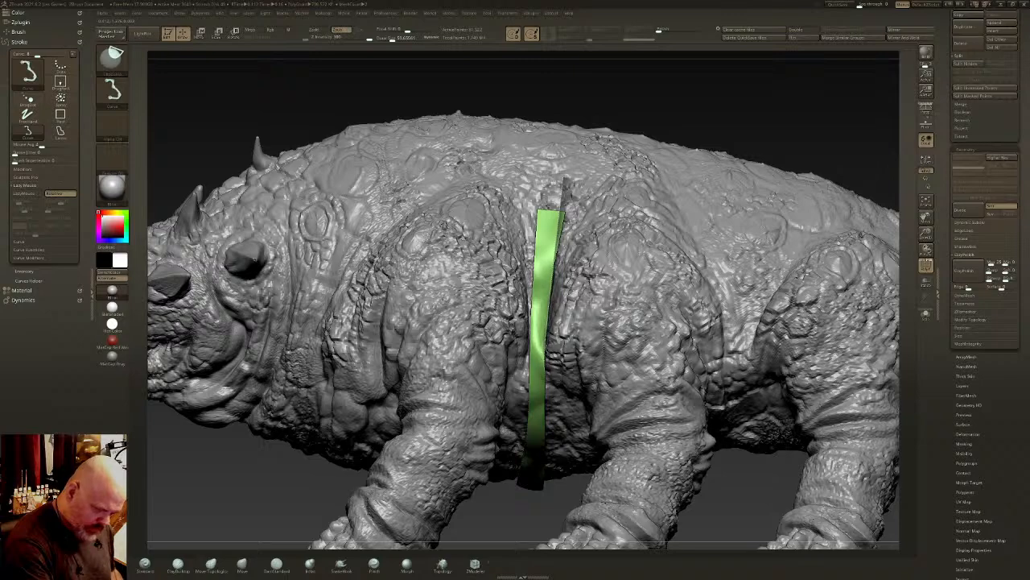
pyautogui.keyDown('ctrl'); pyautogui.keyDown('shift'); pyautogui.moveTo(546, 396); pyautogui.dragTo(546, 399); pyautogui.keyUp('shift'); pyautogui.keyUp('ctrl')
pyautogui.keyDown('ctrl'); pyautogui.keyDown('shift'); pyautogui.click(684, 110); pyautogui.keyUp('shift'); pyautogui.keyUp('ctrl')
pyautogui.moveTo(684, 111); pyautogui.dragTo(722, 163)
# - Isolate the side panels and flatten their outer surface and rear edge with the hPolish brush
pyautogui.keyDown('alt'); pyautogui.moveTo(606, 290); pyautogui.dragTo(603, 350, button='right'); pyautogui.keyUp('alt')
pyautogui.keyDown('ctrl'); pyautogui.keyDown('shift'); pyautogui.click(553, 242); pyautogui.keyUp('shift'); pyautogui.keyUp('ctrl')
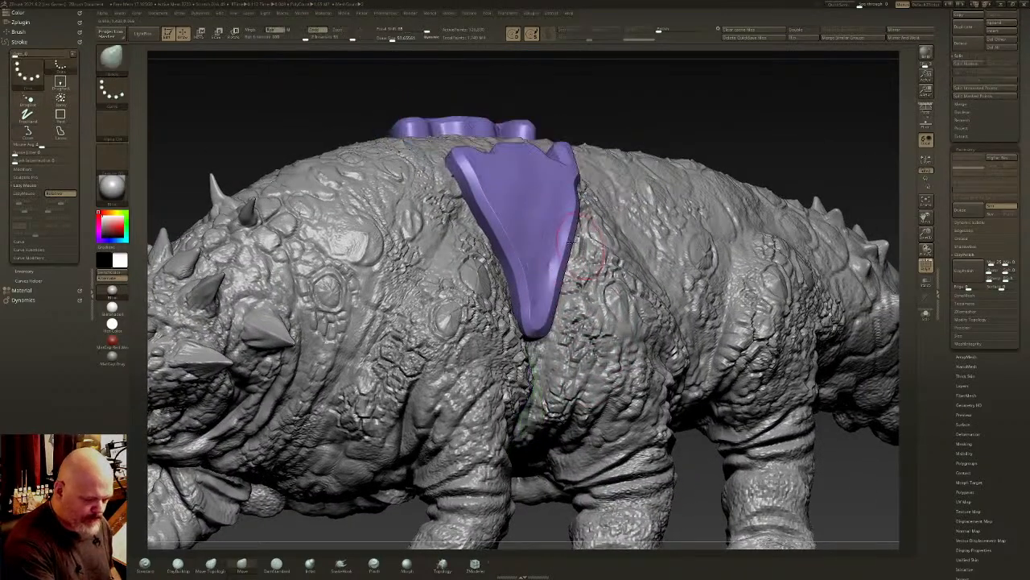
pyautogui.moveTo(604, 251); pyautogui.dragTo(589, 244, button='right')
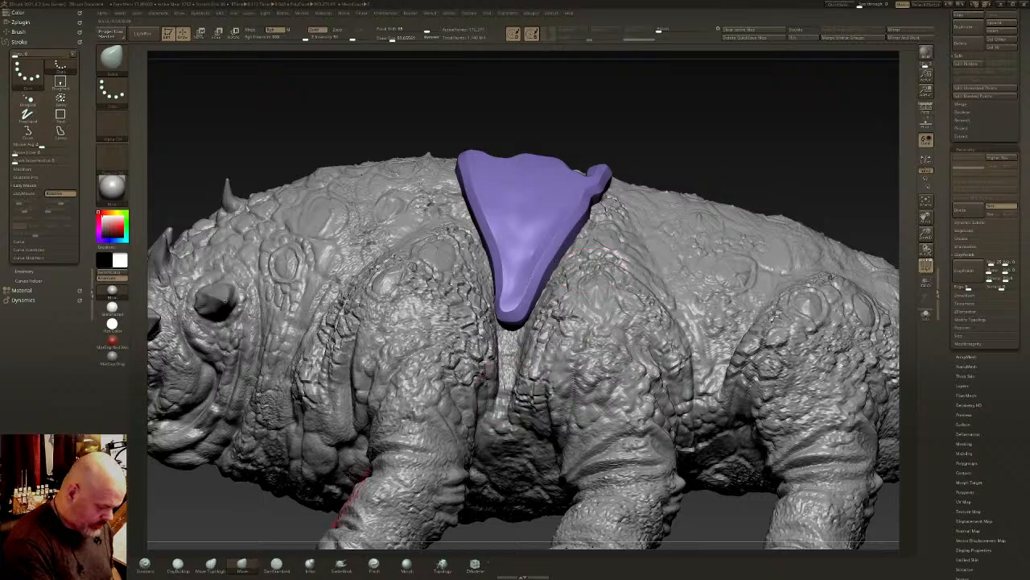
pyautogui.click(341, 564)
pyautogui.press('b')
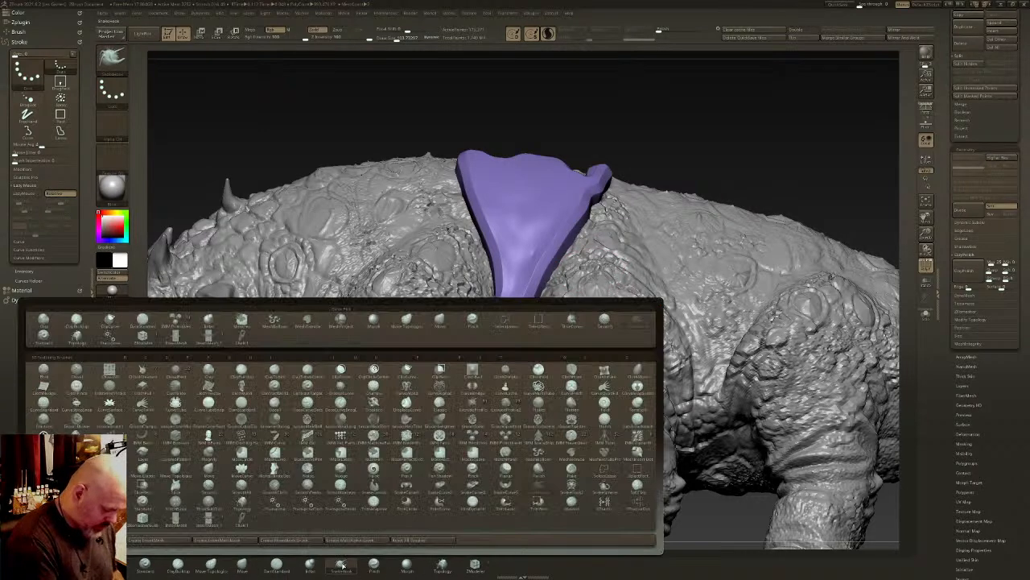
pyautogui.press('p')
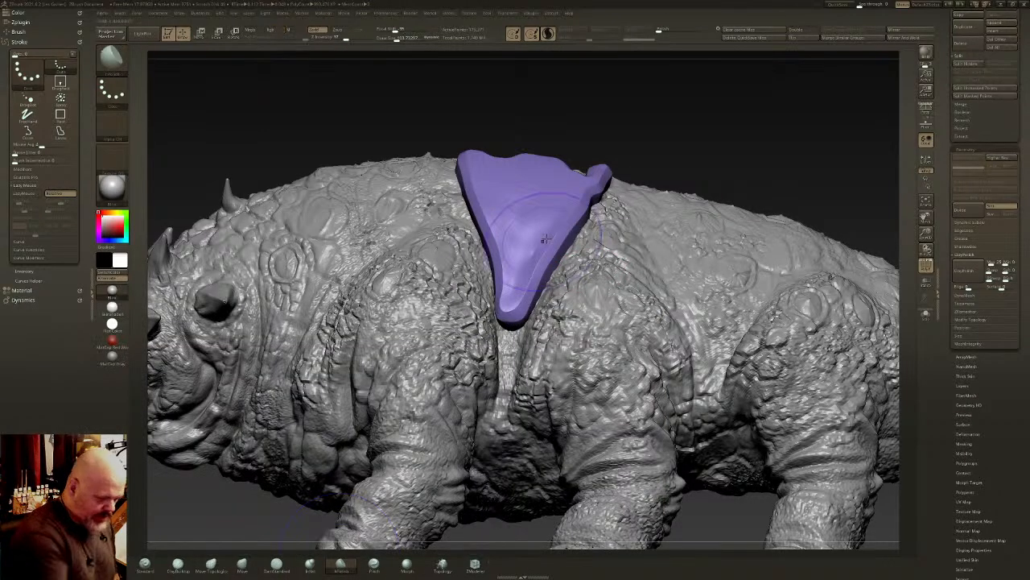
pyautogui.moveTo(545, 245); pyautogui.dragTo(558, 218, button='right')
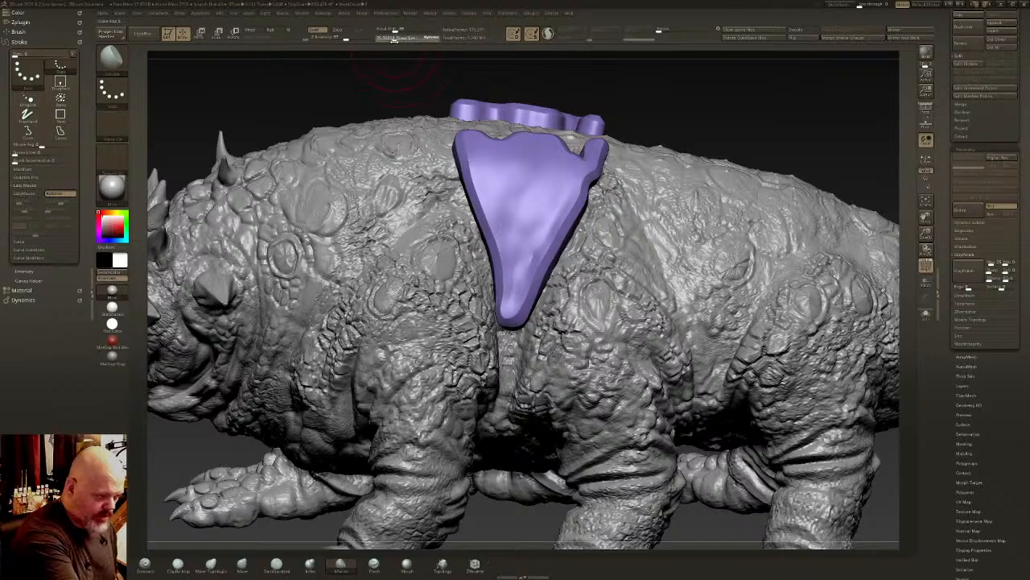
pyautogui.moveTo(528, 219)
pyautogui.mouseDown()
pyautogui.moveTo(538, 247)
pyautogui.moveTo(541, 214)
pyautogui.moveTo(552, 230)
pyautogui.mouseUp()
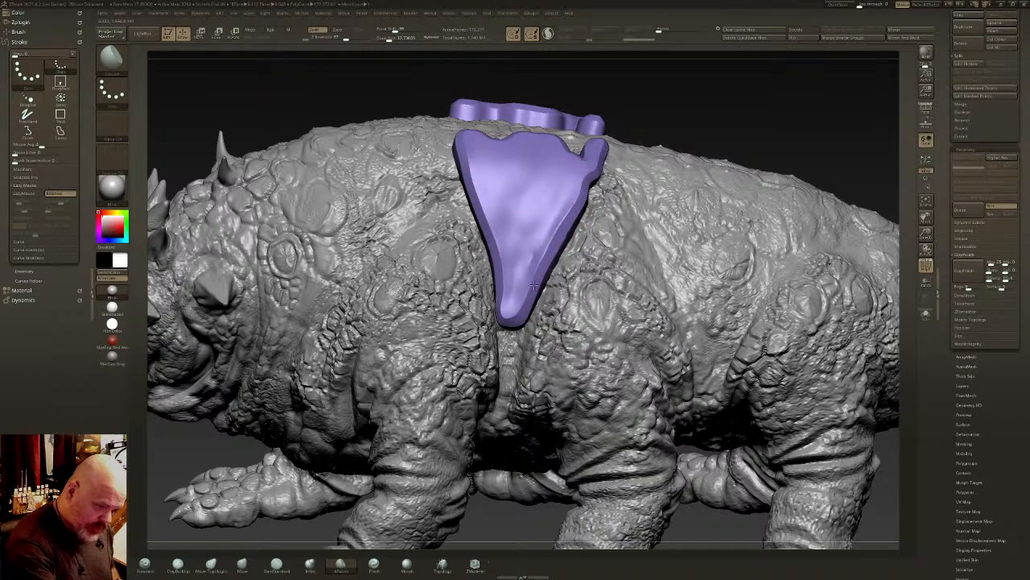
pyautogui.keyDown('shift'); pyautogui.moveTo(534, 285); pyautogui.dragTo(578, 192); pyautogui.keyUp('shift')
pyautogui.keyDown('shift'); pyautogui.moveTo(532, 260); pyautogui.dragTo(520, 293); pyautogui.keyUp('shift')
# - Check the panel against the full harness, isolate it again and polish its rear edge near the upper corner
pyautogui.keyDown('ctrl'); pyautogui.keyDown('shift'); pyautogui.click(709, 111); pyautogui.keyUp('shift'); pyautogui.keyUp('ctrl')
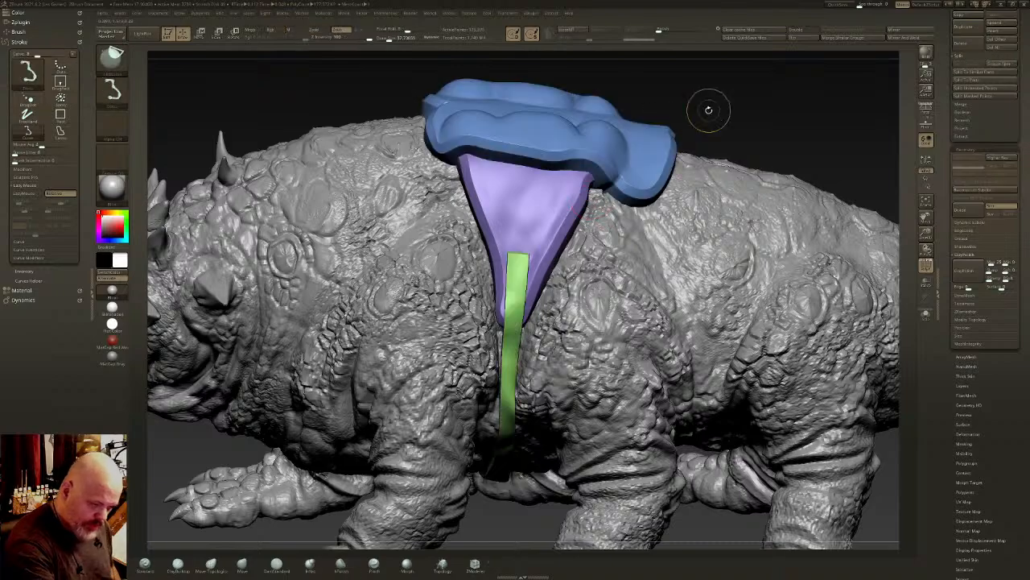
pyautogui.moveTo(751, 101)
pyautogui.mouseDown(button='right')
pyautogui.moveTo(721, 123)
pyautogui.moveTo(733, 113)
pyautogui.mouseUp(button='right')
pyautogui.keyDown('ctrl'); pyautogui.keyDown('shift'); pyautogui.click(575, 191); pyautogui.keyUp('shift'); pyautogui.keyUp('ctrl')
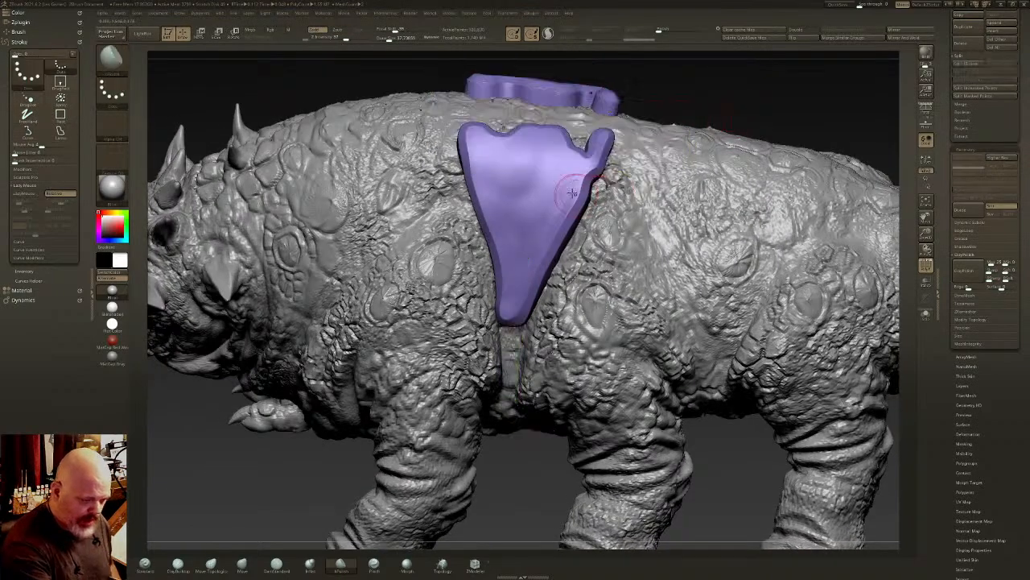
pyautogui.moveTo(574, 190)
pyautogui.mouseDown(button='right')
pyautogui.moveTo(622, 206)
pyautogui.moveTo(581, 208)
pyautogui.mouseUp(button='right')
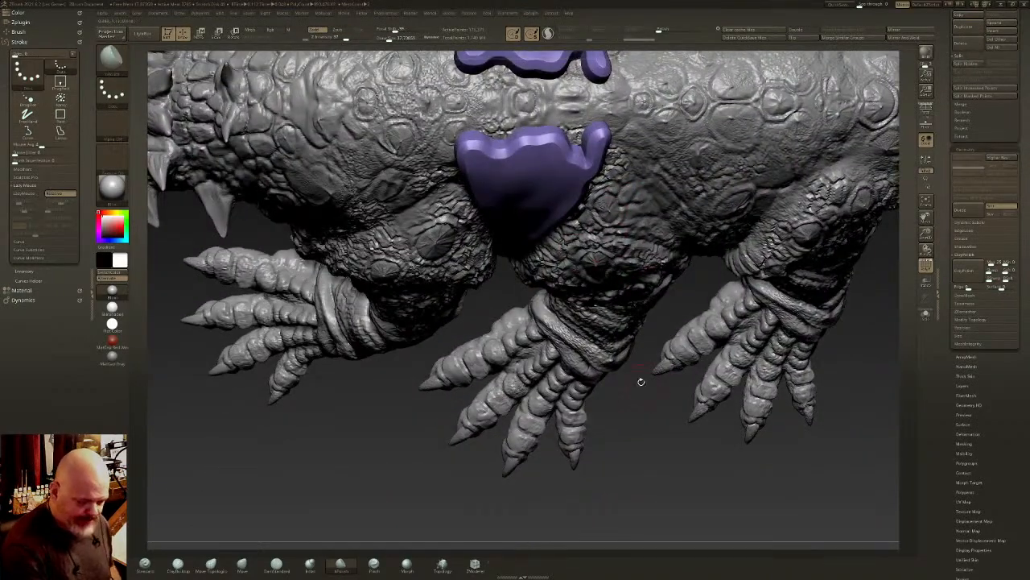
pyautogui.moveTo(641, 382); pyautogui.dragTo(572, 241, button='right')
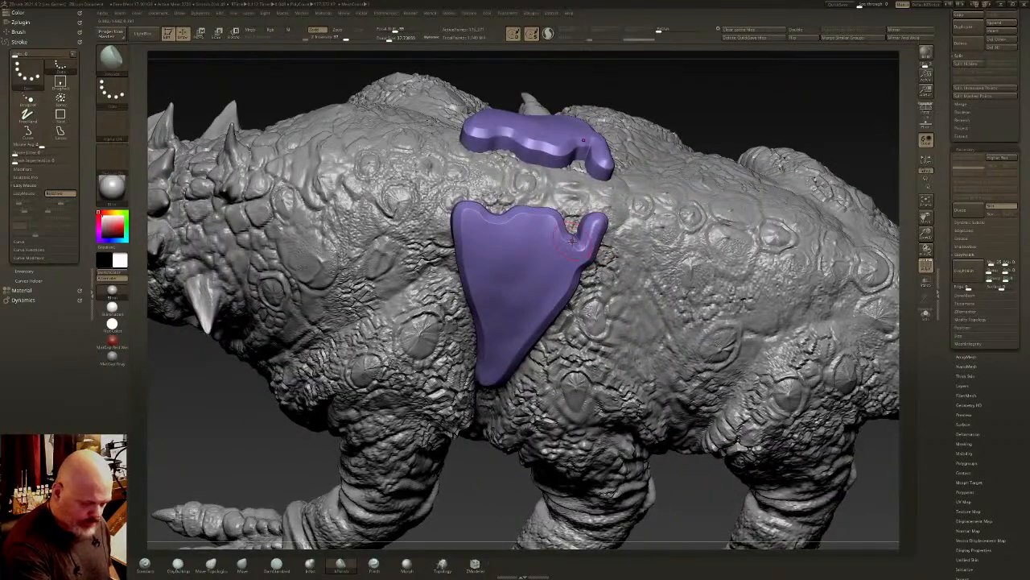
# - Pull the front upper corners of the side panels across the back with the Move brush until they meet at the midline
pyautogui.click(243, 568)
pyautogui.moveTo(451, 265); pyautogui.dragTo(460, 362, button='right')
pyautogui.moveTo(470, 145); pyautogui.dragTo(466, 179)
pyautogui.moveTo(495, 232); pyautogui.dragTo(508, 215)
pyautogui.moveTo(487, 162)
pyautogui.mouseDown()
pyautogui.moveTo(488, 185)
pyautogui.moveTo(476, 188)
pyautogui.mouseUp()
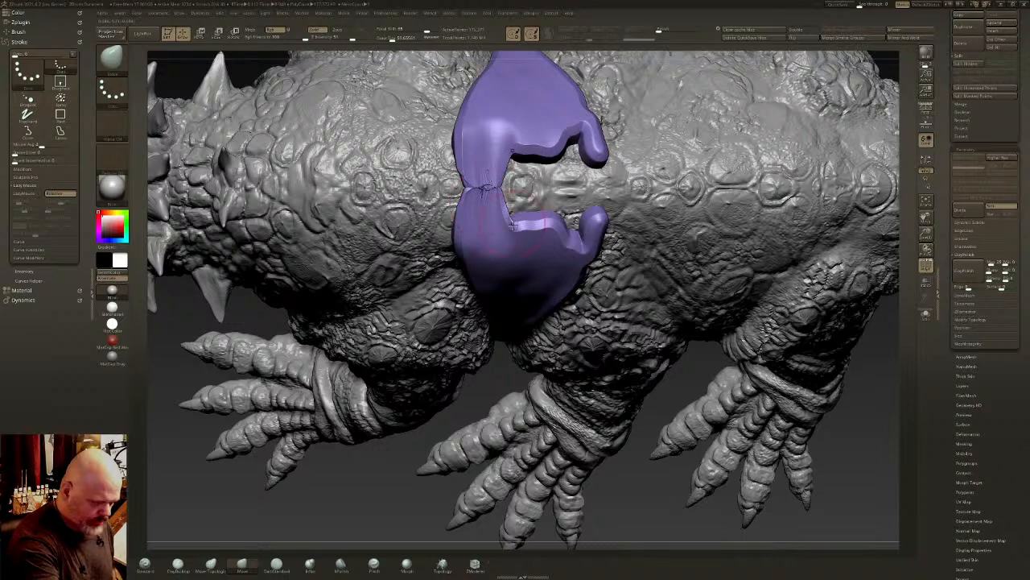
# - Try to pull the panels' remaining upper edges together across the back, and undo the stretching strokes
pyautogui.moveTo(512, 226)
pyautogui.mouseDown()
pyautogui.moveTo(510, 193)
pyautogui.moveTo(540, 190)
pyautogui.mouseUp()
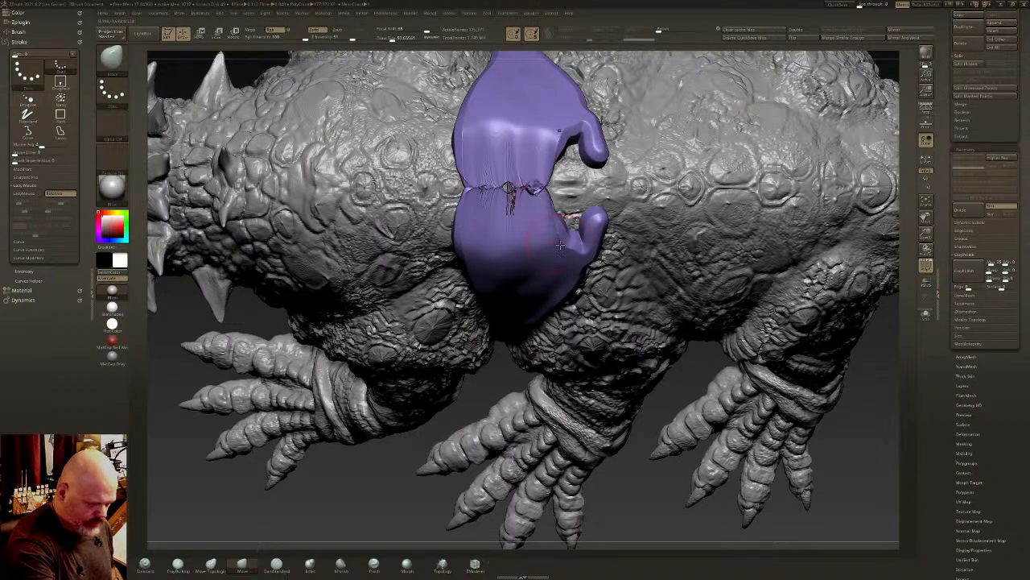
pyautogui.moveTo(560, 243)
pyautogui.mouseDown()
pyautogui.moveTo(564, 215)
pyautogui.moveTo(592, 204)
pyautogui.mouseUp()
pyautogui.hotkey('ctrl', 'z')
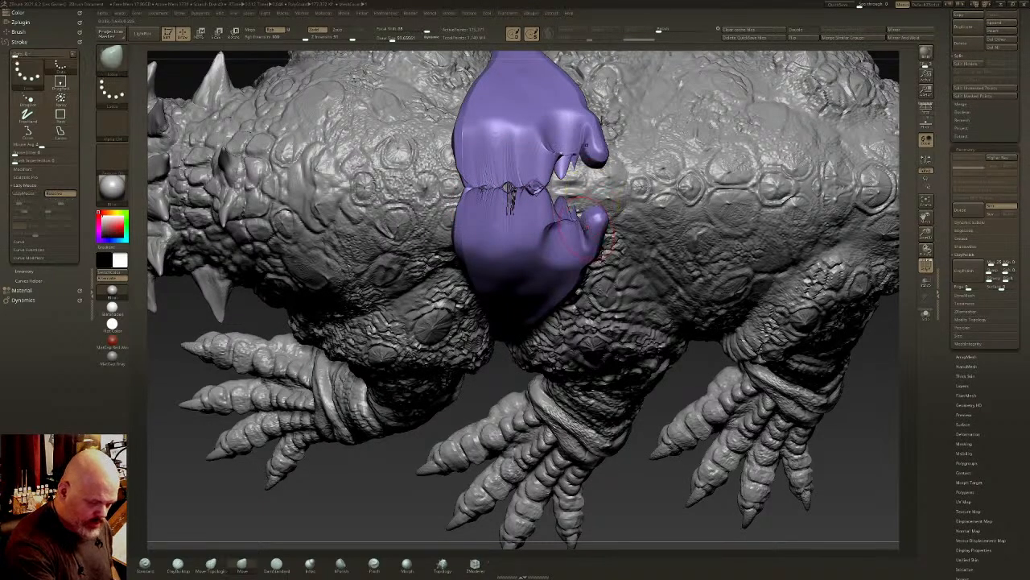
pyautogui.hotkey('ctrl', 'z')
pyautogui.hotkey('ctrl', 'z')
pyautogui.hotkey('ctrl', 'z')
pyautogui.moveTo(589, 216); pyautogui.dragTo(559, 204, button='right')
pyautogui.hotkey('ctrl', 'z')
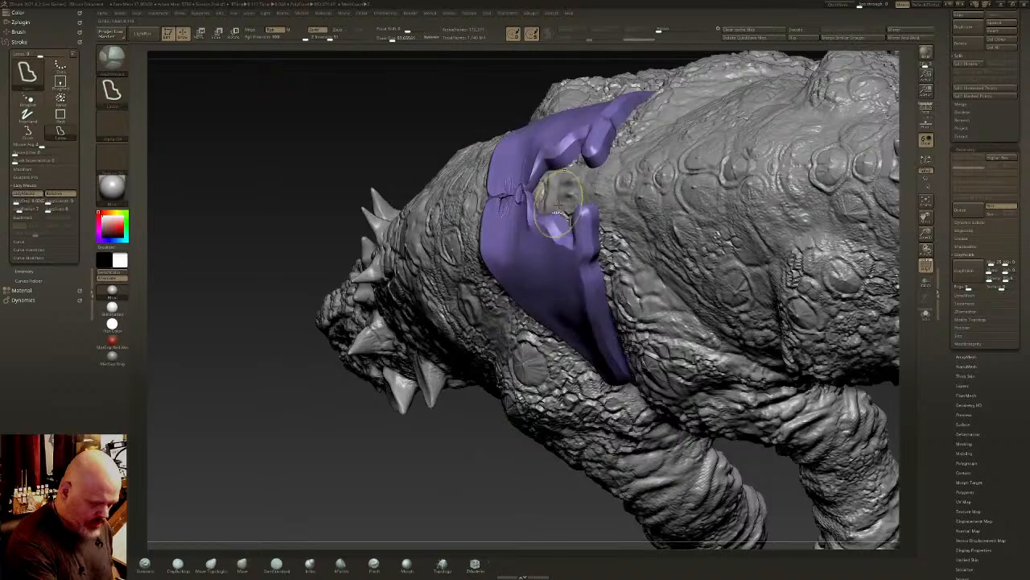
pyautogui.hotkey('ctrl', 'z')
pyautogui.hotkey('ctrl', 'z')
pyautogui.hotkey('ctrl', 'z')
pyautogui.hotkey('ctrl', 'z')
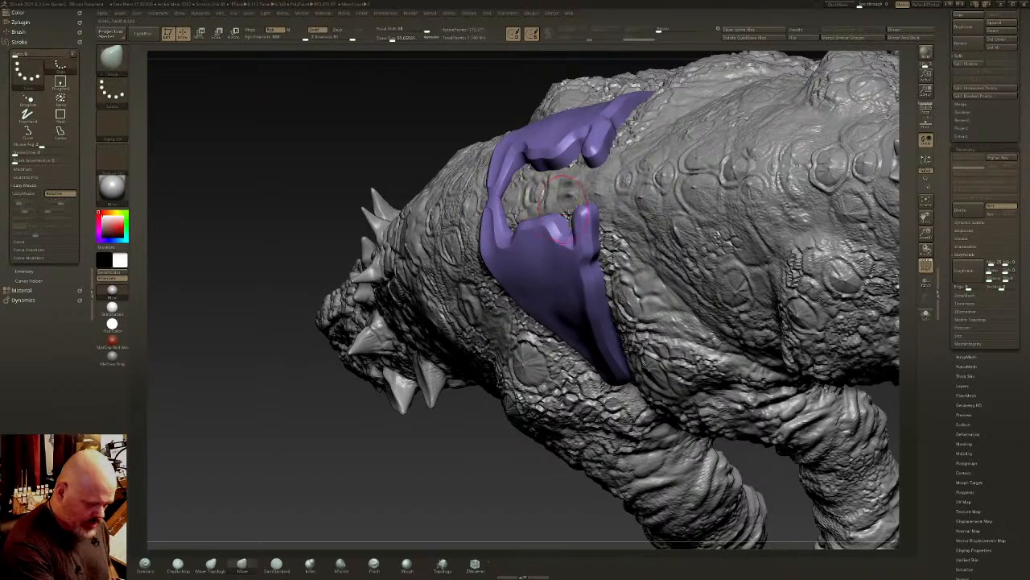
pyautogui.moveTo(566, 214); pyautogui.dragTo(554, 287, button='right')
pyautogui.moveTo(416, 114)
pyautogui.keyDown('ctrl'); pyautogui.mouseDown()
pyautogui.moveTo(622, 271)
pyautogui.moveTo(352, 260)
pyautogui.mouseUp(); pyautogui.keyUp('ctrl')
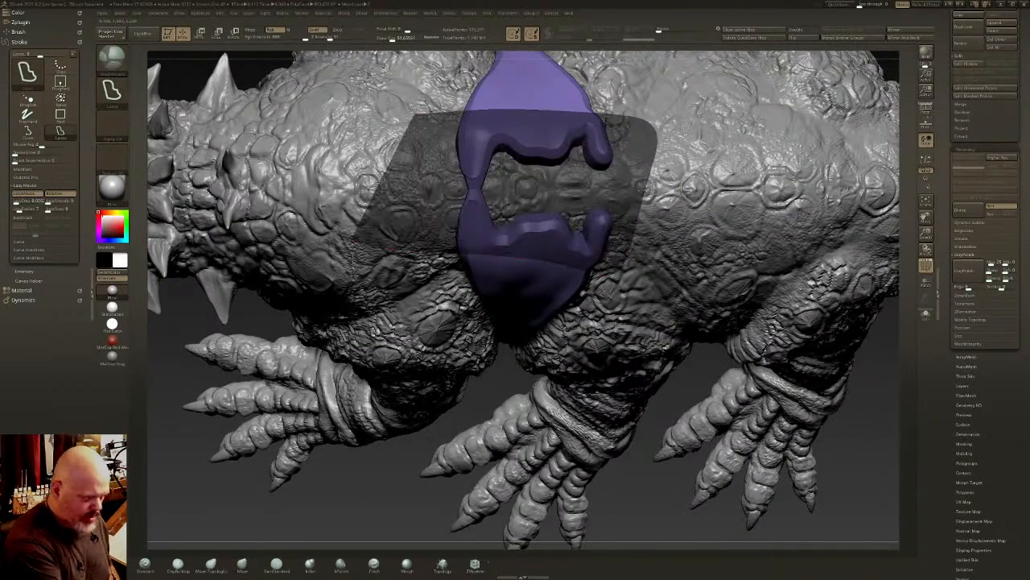
pyautogui.hotkey('ctrl', 'z')
# - Mask all but the side panels' upper edges and move those edges together with the gizmo until they meet at the back's midline
pyautogui.keyDown('ctrl'); pyautogui.click(113, 61); pyautogui.keyUp('ctrl')
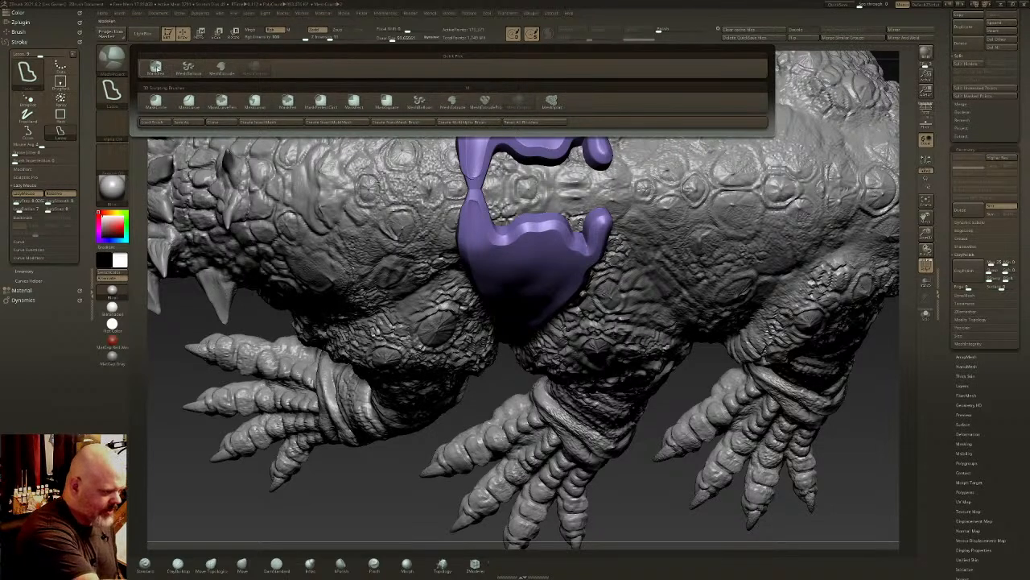
pyautogui.keyDown('ctrl'); pyautogui.click(156, 69); pyautogui.keyUp('ctrl')
pyautogui.moveTo(609, 154)
pyautogui.keyDown('ctrl'); pyautogui.mouseDown()
pyautogui.moveTo(575, 138)
pyautogui.moveTo(480, 151)
pyautogui.mouseUp(); pyautogui.keyUp('ctrl')
pyautogui.keyDown('ctrl'); pyautogui.click(354, 503); pyautogui.keyUp('ctrl')
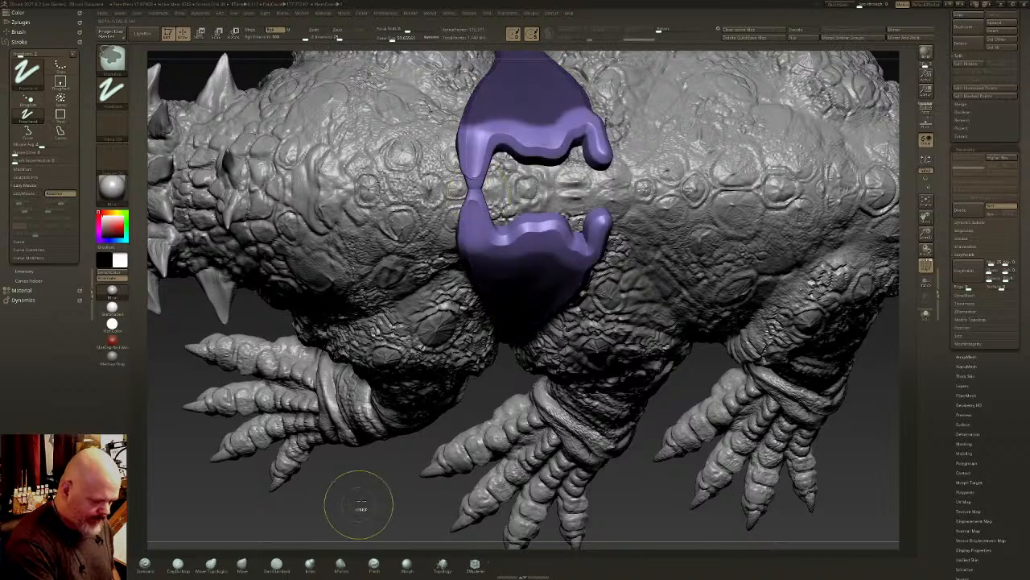
pyautogui.press('w')
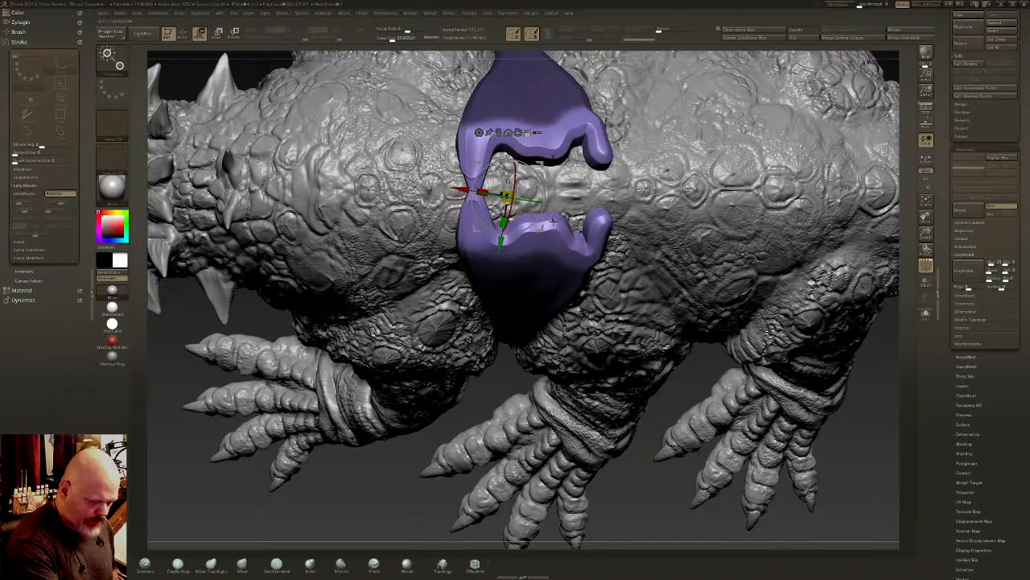
pyautogui.click(553, 220)
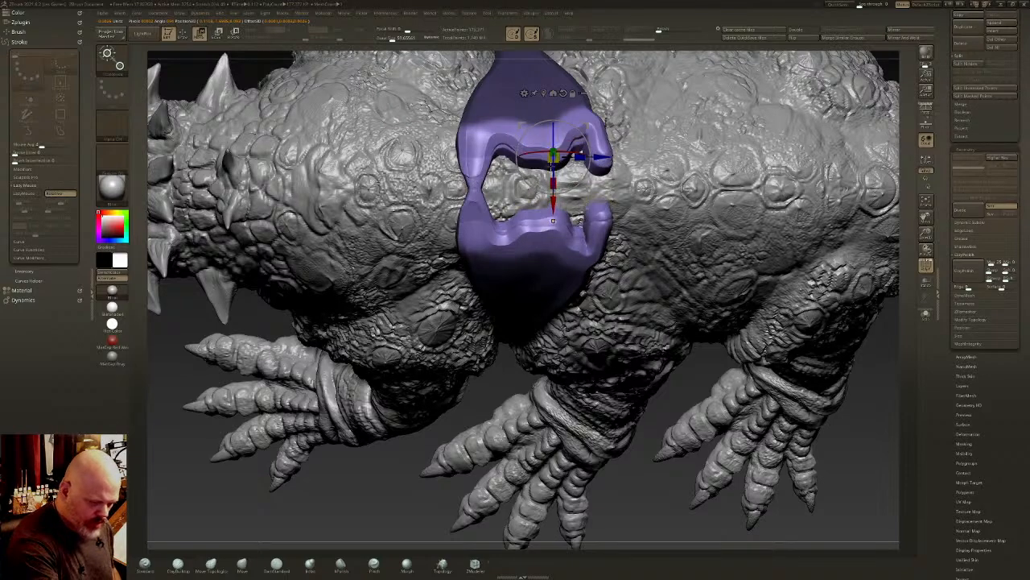
pyautogui.moveTo(553, 174); pyautogui.dragTo(553, 133)
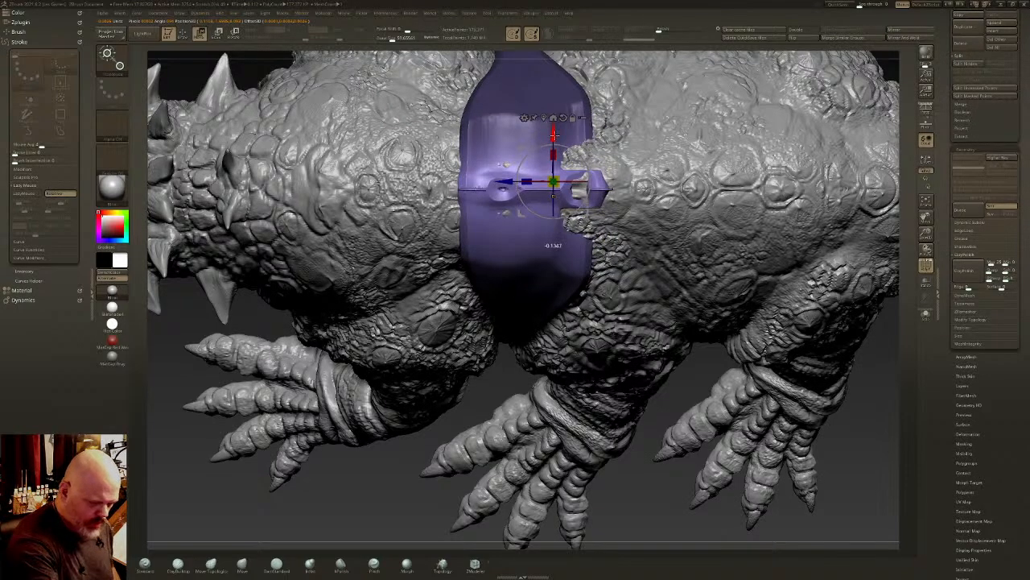
# - Reshape the joined panels' front and rear upper corners with the Move brush and smooth the area beside the seam
pyautogui.press('q')
pyautogui.moveTo(583, 233); pyautogui.dragTo(594, 132, button='right')
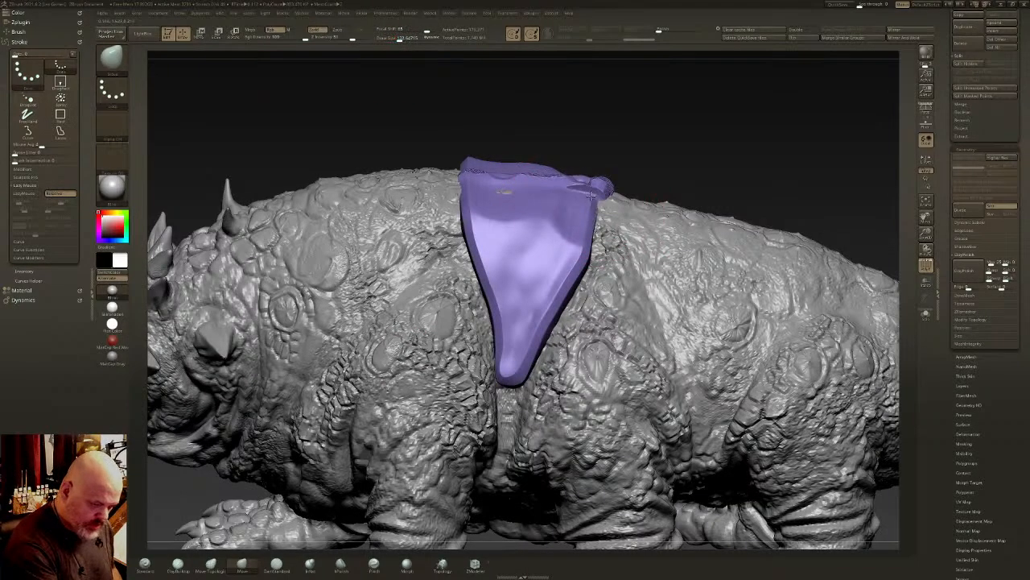
pyautogui.moveTo(500, 185); pyautogui.dragTo(483, 168)
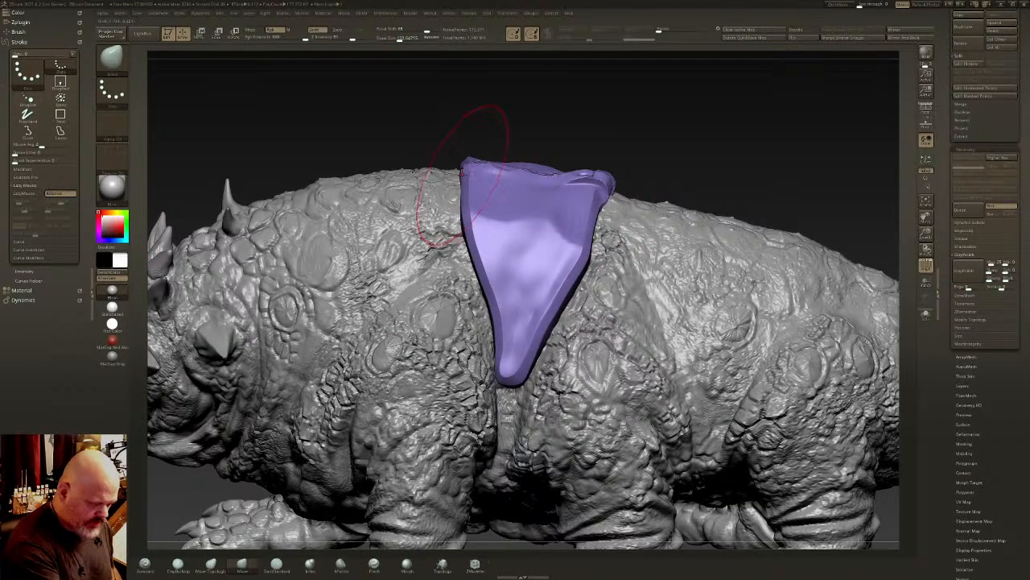
pyautogui.moveTo(444, 172); pyautogui.dragTo(460, 169, button='right')
pyautogui.moveTo(474, 195); pyautogui.dragTo(464, 190)
pyautogui.moveTo(564, 186); pyautogui.dragTo(584, 183, button='right')
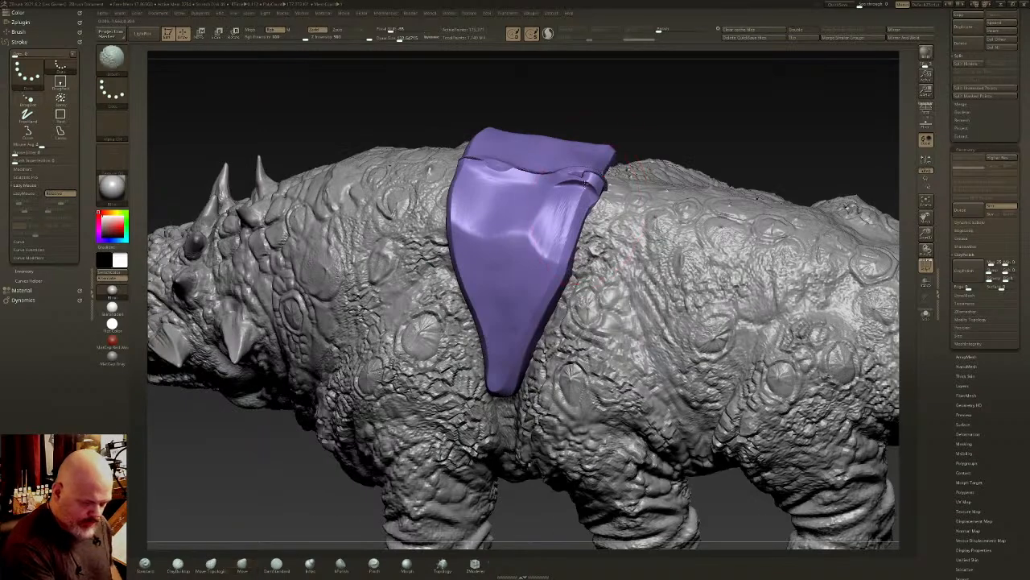
pyautogui.keyDown('shift'); pyautogui.moveTo(537, 179); pyautogui.dragTo(561, 216); pyautogui.keyUp('shift')
# - Remesh the harness to fuse the side panels across the back, and isolate the fused panel
pyautogui.keyDown('ctrl'); pyautogui.keyDown('shift'); pyautogui.click(697, 117); pyautogui.keyUp('shift'); pyautogui.keyUp('ctrl')
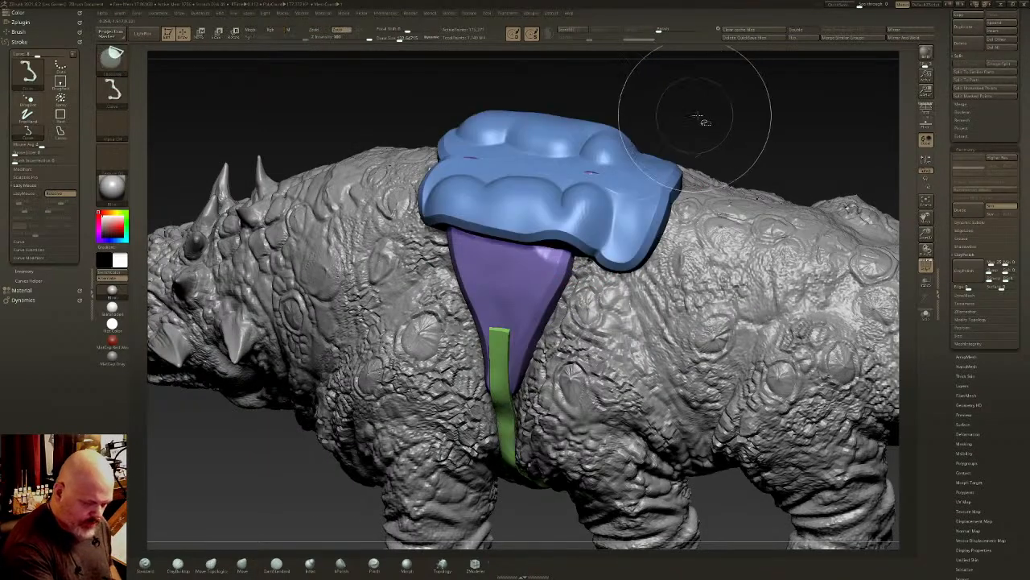
pyautogui.keyDown('ctrl'); pyautogui.moveTo(712, 114); pyautogui.dragTo(730, 140); pyautogui.keyUp('ctrl')
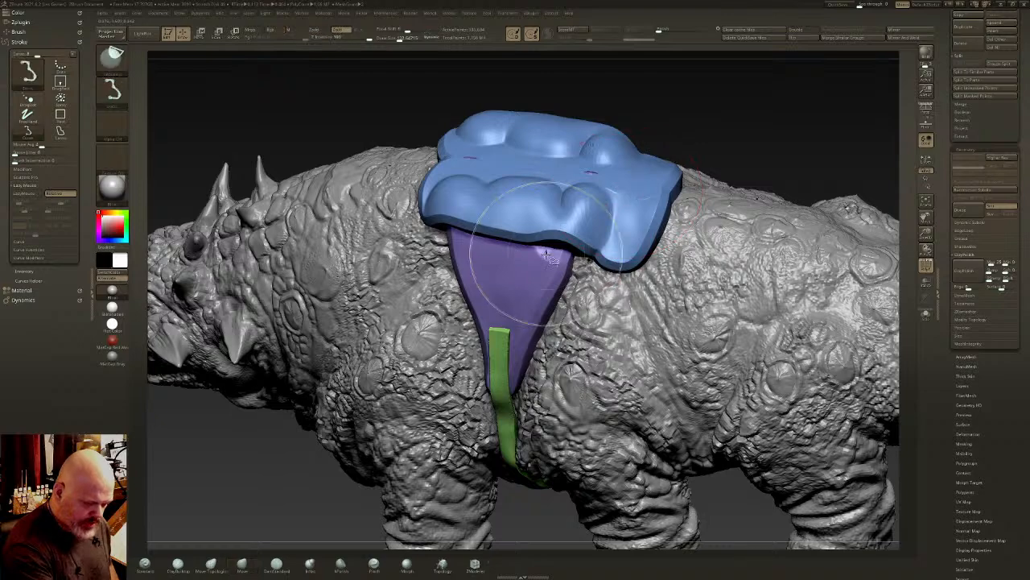
pyautogui.keyDown('ctrl'); pyautogui.keyDown('shift'); pyautogui.click(532, 266); pyautogui.keyUp('shift'); pyautogui.keyUp('ctrl')
# - Pull the fused panel's protruding rear edge and sides closer to the creature's body with the Move brush
pyautogui.moveTo(542, 259)
pyautogui.mouseDown(button='right')
pyautogui.moveTo(562, 273)
pyautogui.moveTo(588, 266)
pyautogui.mouseUp(button='right')
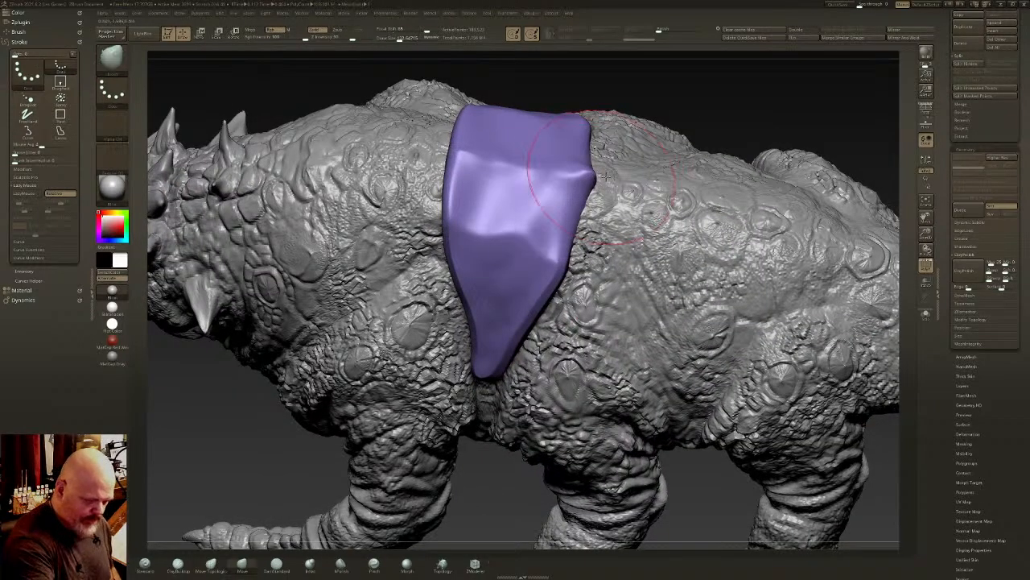
pyautogui.moveTo(555, 185); pyautogui.dragTo(540, 261, button='right')
pyautogui.moveTo(573, 203); pyautogui.dragTo(562, 252, button='right')
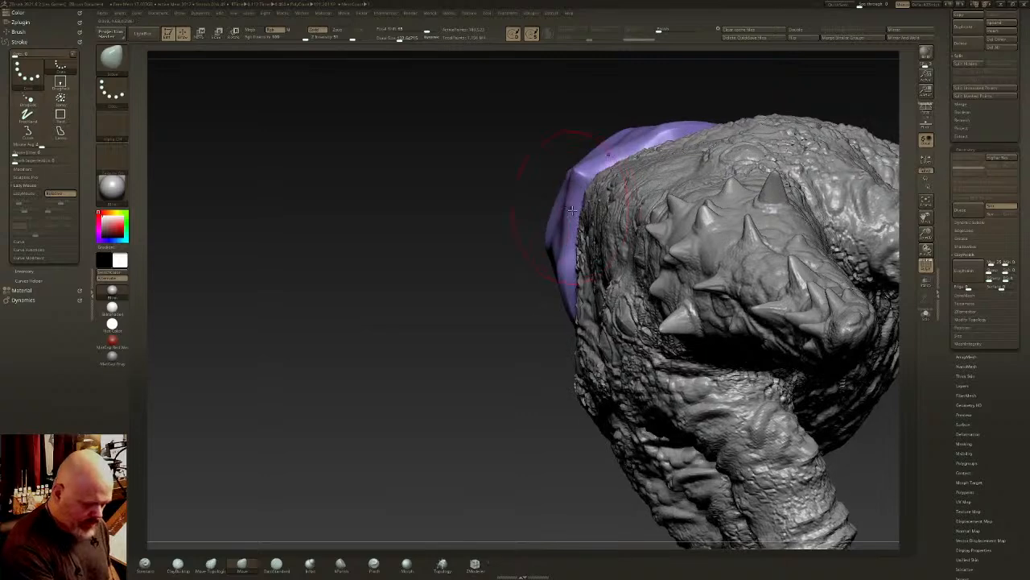
pyautogui.moveTo(562, 252); pyautogui.dragTo(557, 254)
pyautogui.keyDown('shift'); pyautogui.moveTo(557, 254); pyautogui.dragTo(576, 191, button='right'); pyautogui.keyUp('shift')
# - Flatten the fused panel's rear edge down to its lower tip with the hPolish brush
pyautogui.click(340, 563)
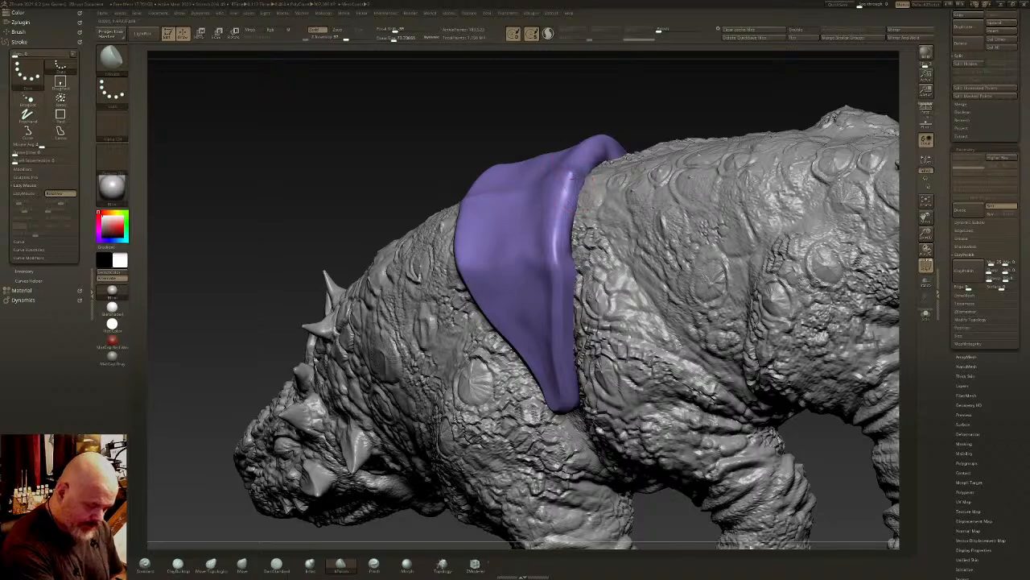
pyautogui.moveTo(574, 185); pyautogui.dragTo(563, 304)
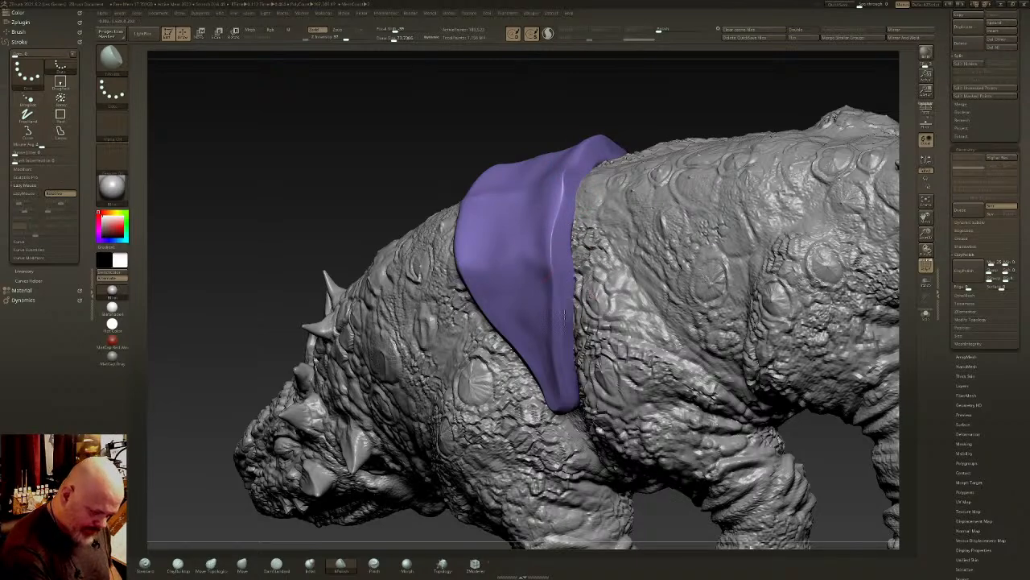
pyautogui.moveTo(563, 353); pyautogui.dragTo(523, 394, button='right')
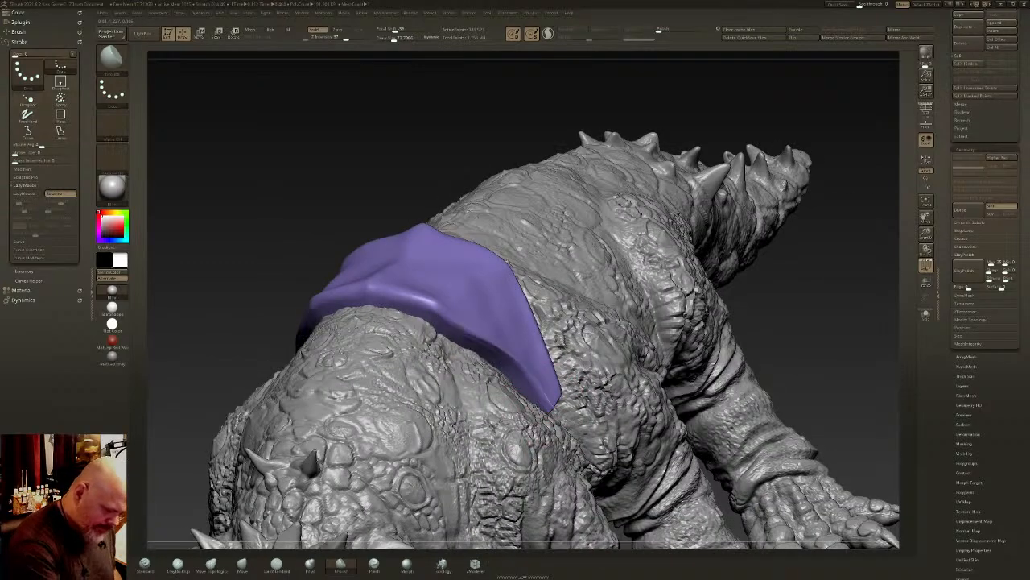
# - Polish the fused panel's front edge and adjoining outer surface into crisp planes, and smooth the side face
pyautogui.moveTo(438, 309)
pyautogui.mouseDown()
pyautogui.moveTo(332, 302)
pyautogui.moveTo(402, 299)
pyautogui.mouseUp()
pyautogui.moveTo(474, 270); pyautogui.dragTo(437, 283, button='right')
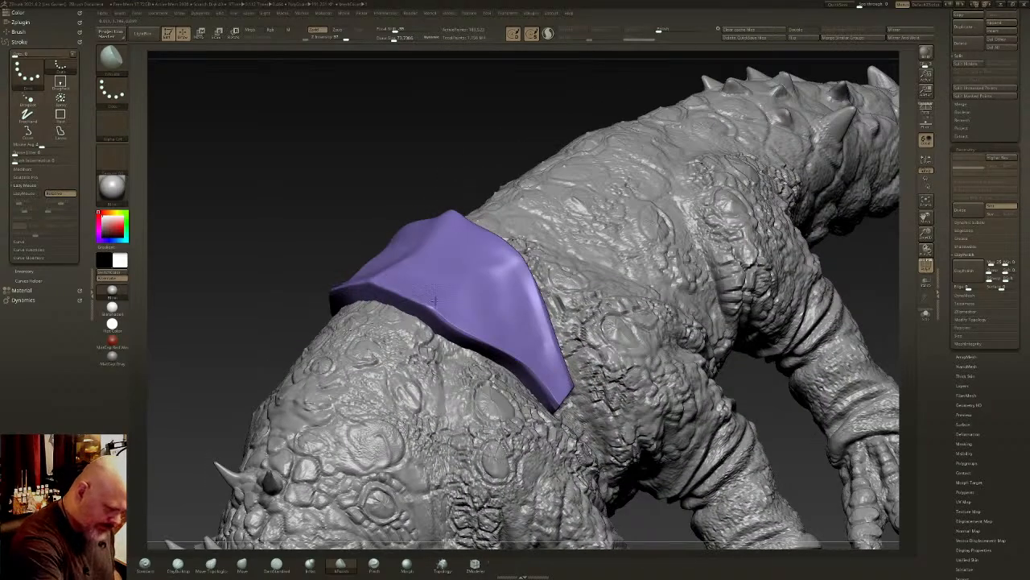
pyautogui.moveTo(435, 300); pyautogui.dragTo(543, 354)
pyautogui.moveTo(573, 346); pyautogui.dragTo(553, 366, button='right')
pyautogui.moveTo(551, 376)
pyautogui.mouseDown()
pyautogui.moveTo(493, 248)
pyautogui.moveTo(476, 257)
pyautogui.moveTo(472, 281)
pyautogui.moveTo(463, 273)
pyautogui.moveTo(468, 318)
pyautogui.mouseUp()
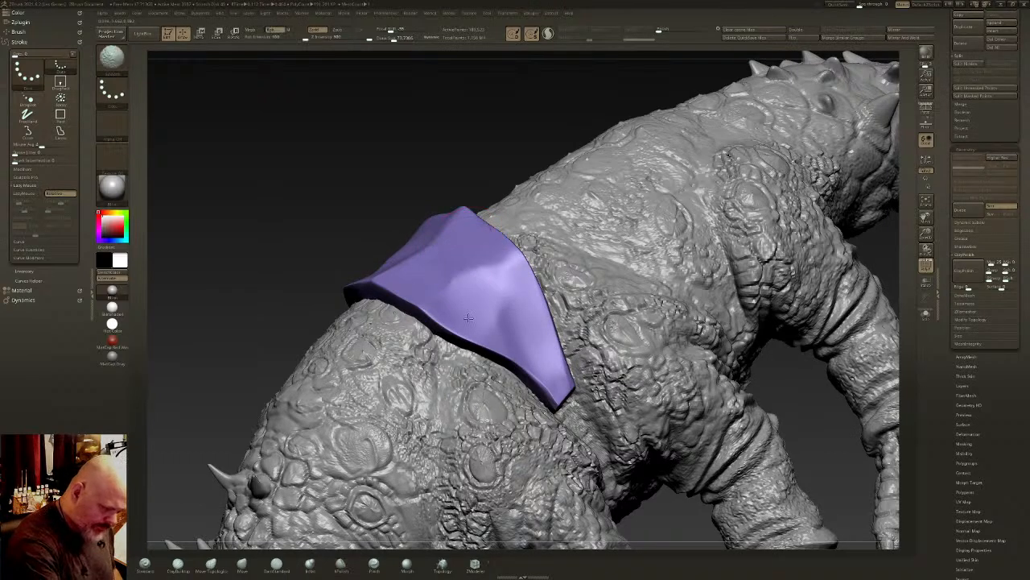
# - Check the panel against the full harness, apply ClayPolish to the isolated panel and bring back the remaining pieces
pyautogui.keyDown('ctrl'); pyautogui.keyDown('shift'); pyautogui.click(518, 138); pyautogui.keyUp('shift'); pyautogui.keyUp('ctrl')
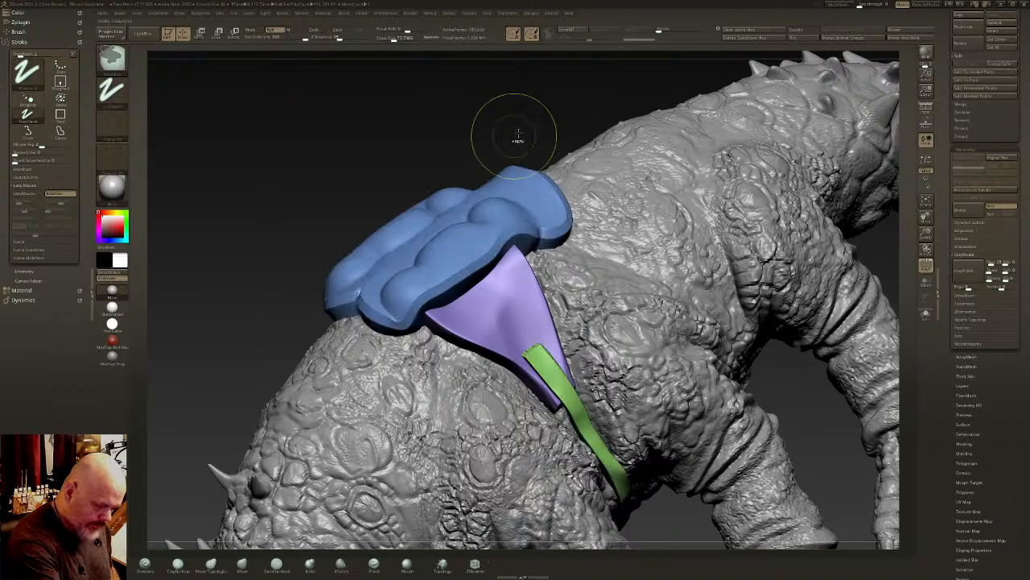
pyautogui.keyDown('ctrl'); pyautogui.keyDown('shift'); pyautogui.click(507, 285); pyautogui.keyUp('shift'); pyautogui.keyUp('ctrl')
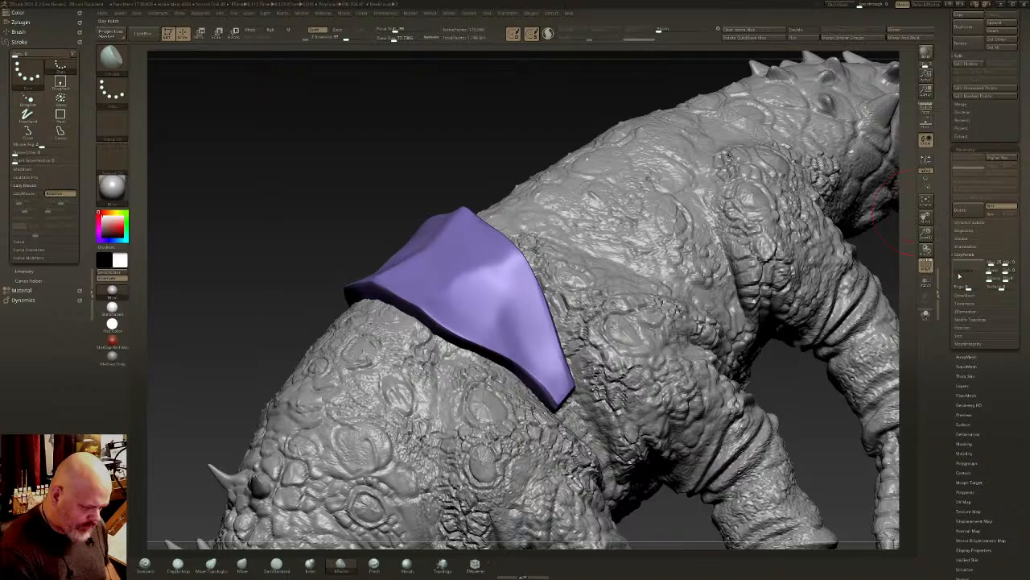
pyautogui.moveTo(634, 334)
pyautogui.mouseDown()
pyautogui.moveTo(524, 322)
pyautogui.moveTo(467, 276)
pyautogui.moveTo(467, 267)
pyautogui.moveTo(496, 266)
pyautogui.moveTo(511, 234)
pyautogui.moveTo(537, 295)
pyautogui.moveTo(367, 236)
pyautogui.moveTo(648, 255)
pyautogui.moveTo(584, 225)
pyautogui.mouseUp()
pyautogui.keyDown('ctrl'); pyautogui.keyDown('shift'); pyautogui.click(516, 223); pyautogui.keyUp('shift'); pyautogui.keyUp('ctrl')
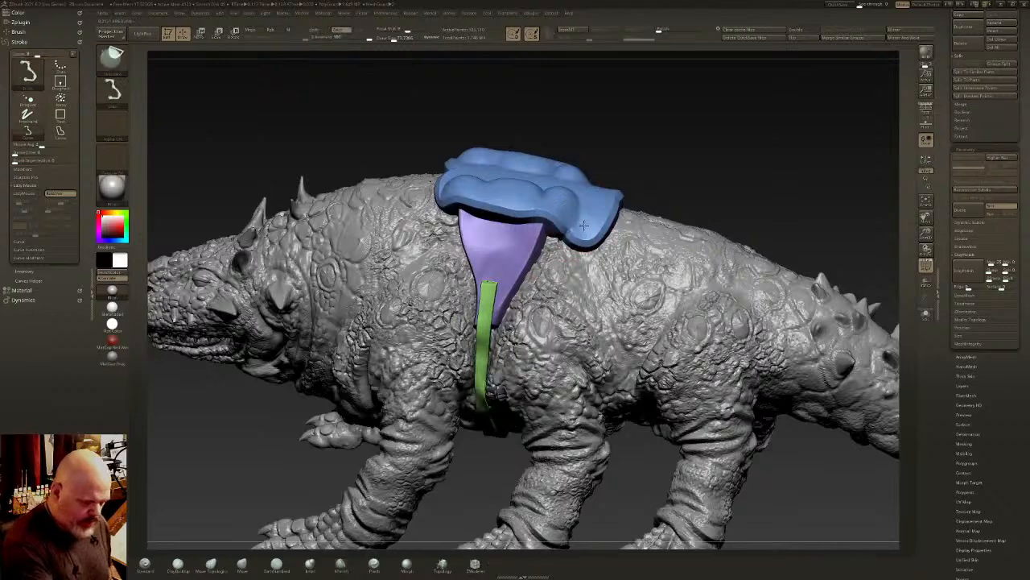
# - Isolate the blue back pad and flatten the raised bumps on its upper surface with the hPolish brush
pyautogui.keyDown('ctrl'); pyautogui.keyDown('shift'); pyautogui.click(583, 226); pyautogui.keyUp('shift'); pyautogui.keyUp('ctrl')
pyautogui.moveTo(607, 265); pyautogui.dragTo(621, 367)
pyautogui.moveTo(596, 270)
pyautogui.keyDown('shift'); pyautogui.mouseDown()
pyautogui.moveTo(598, 281)
pyautogui.moveTo(621, 272)
pyautogui.mouseUp(); pyautogui.keyUp('shift')
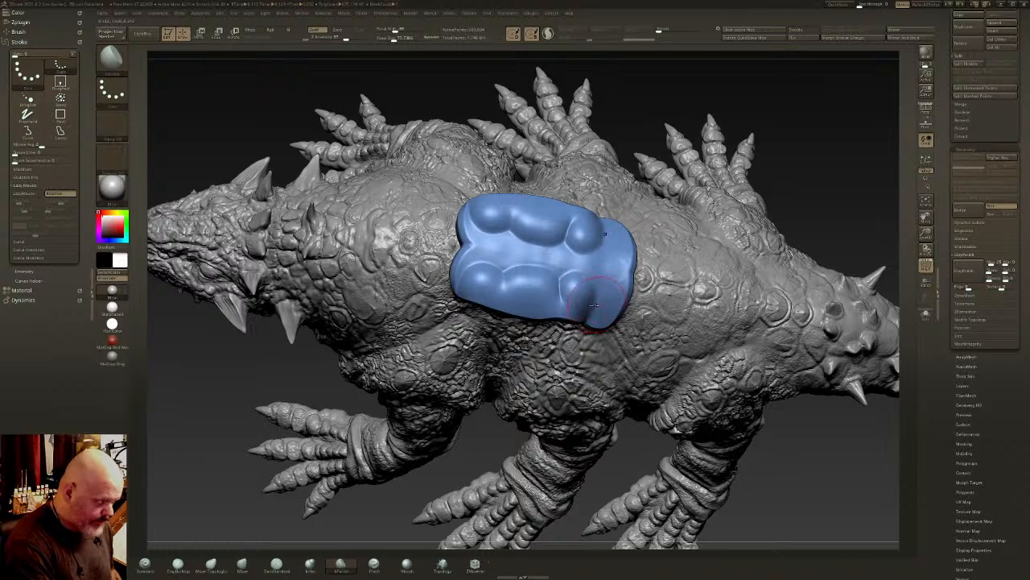
pyautogui.moveTo(593, 305)
pyautogui.mouseDown()
pyautogui.moveTo(483, 286)
pyautogui.moveTo(590, 296)
pyautogui.moveTo(540, 241)
pyautogui.moveTo(551, 309)
pyautogui.mouseUp()
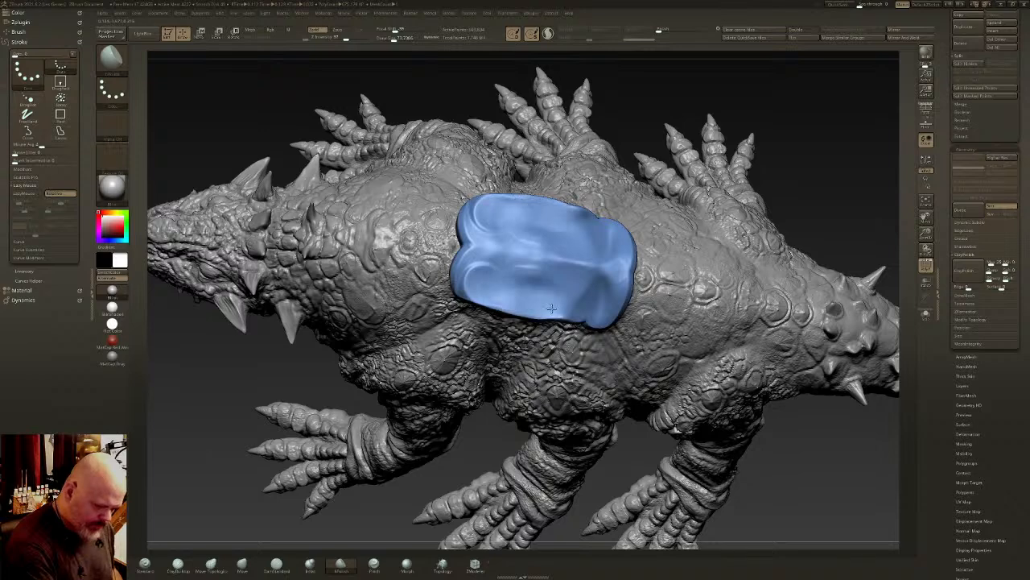
pyautogui.moveTo(552, 308); pyautogui.dragTo(554, 252, button='right')
pyautogui.moveTo(554, 251)
pyautogui.mouseDown()
pyautogui.moveTo(488, 278)
pyautogui.moveTo(580, 316)
pyautogui.moveTo(568, 299)
pyautogui.moveTo(605, 315)
pyautogui.mouseUp()
pyautogui.moveTo(605, 281); pyautogui.dragTo(616, 309, button='right')
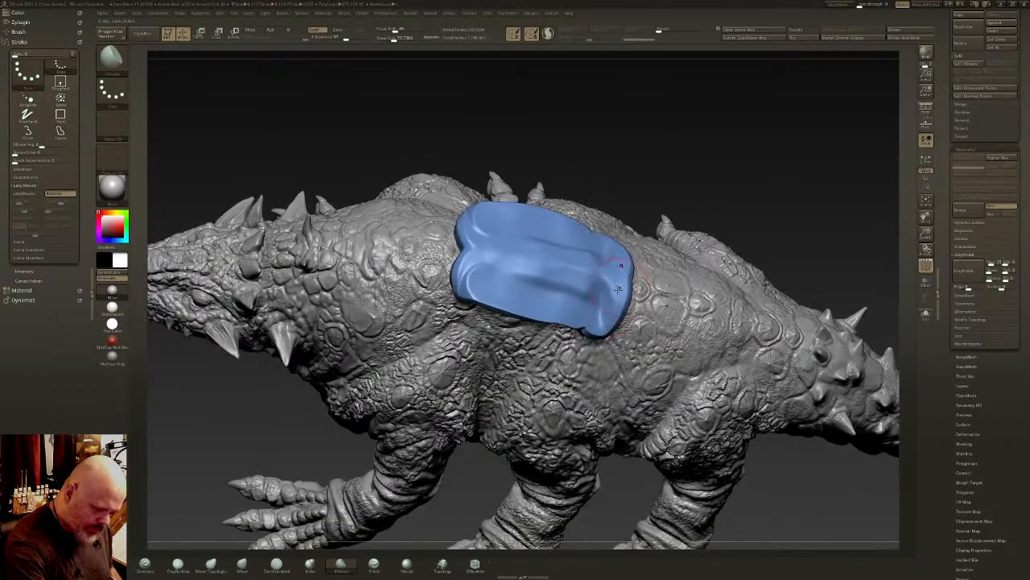
# - Polish the back pad's front lobes, side surface and rear corners into flatter planes
pyautogui.moveTo(618, 288)
pyautogui.mouseDown()
pyautogui.moveTo(594, 304)
pyautogui.moveTo(475, 270)
pyautogui.moveTo(477, 281)
pyautogui.mouseUp()
pyautogui.moveTo(492, 280)
pyautogui.mouseDown(button='right')
pyautogui.moveTo(516, 276)
pyautogui.moveTo(495, 270)
pyautogui.moveTo(487, 253)
pyautogui.moveTo(500, 262)
pyautogui.mouseUp(button='right')
pyautogui.moveTo(501, 263)
pyautogui.mouseDown()
pyautogui.moveTo(496, 291)
pyautogui.moveTo(532, 318)
pyautogui.mouseUp()
pyautogui.moveTo(586, 342); pyautogui.dragTo(608, 333, button='right')
pyautogui.moveTo(608, 333)
pyautogui.mouseDown()
pyautogui.moveTo(548, 298)
pyautogui.moveTo(607, 329)
pyautogui.mouseUp()
pyautogui.moveTo(562, 301)
pyautogui.mouseDown()
pyautogui.moveTo(522, 296)
pyautogui.moveTo(569, 289)
pyautogui.moveTo(626, 328)
pyautogui.mouseUp()
pyautogui.moveTo(629, 310)
pyautogui.mouseDown(button='right')
pyautogui.moveTo(601, 288)
pyautogui.moveTo(593, 340)
pyautogui.moveTo(573, 338)
pyautogui.mouseUp(button='right')
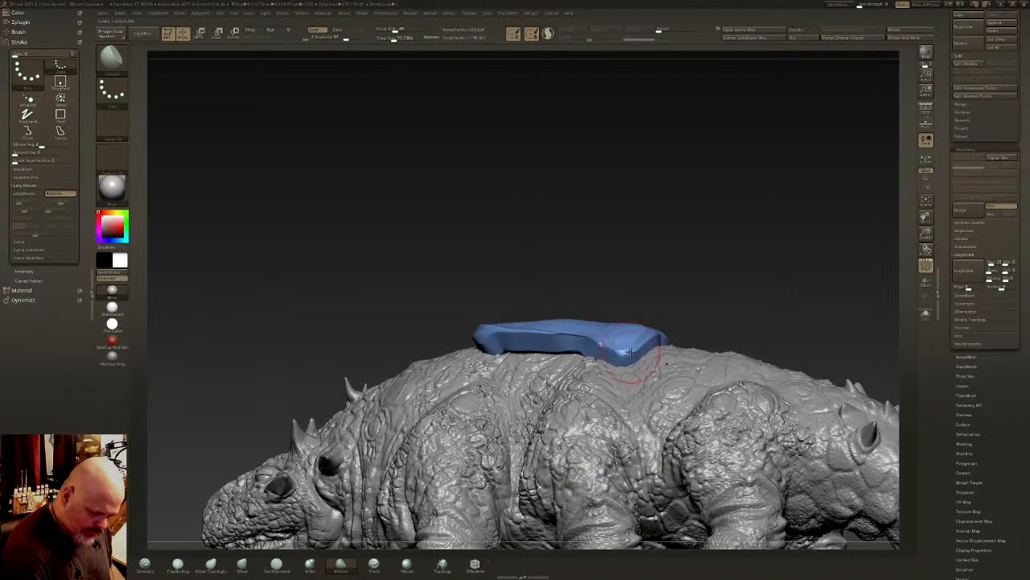
# - Flatten the back pad's side rim and front corners with the hPolish brush
pyautogui.moveTo(630, 352)
pyautogui.mouseDown(button='right')
pyautogui.moveTo(672, 336)
pyautogui.moveTo(620, 352)
pyautogui.mouseUp(button='right')
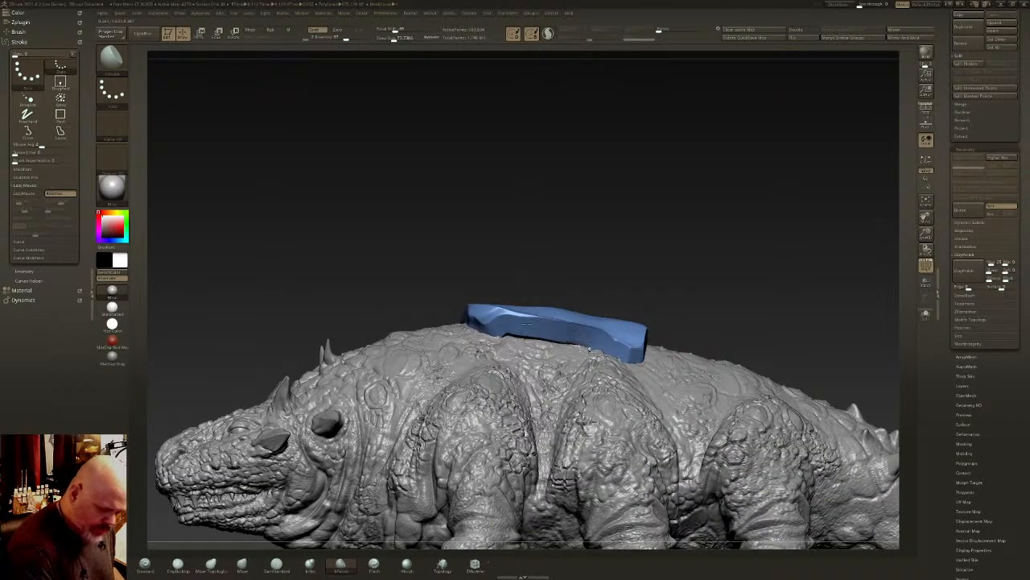
pyautogui.moveTo(508, 318)
pyautogui.mouseDown(button='right')
pyautogui.moveTo(497, 326)
pyautogui.moveTo(501, 315)
pyautogui.mouseUp(button='right')
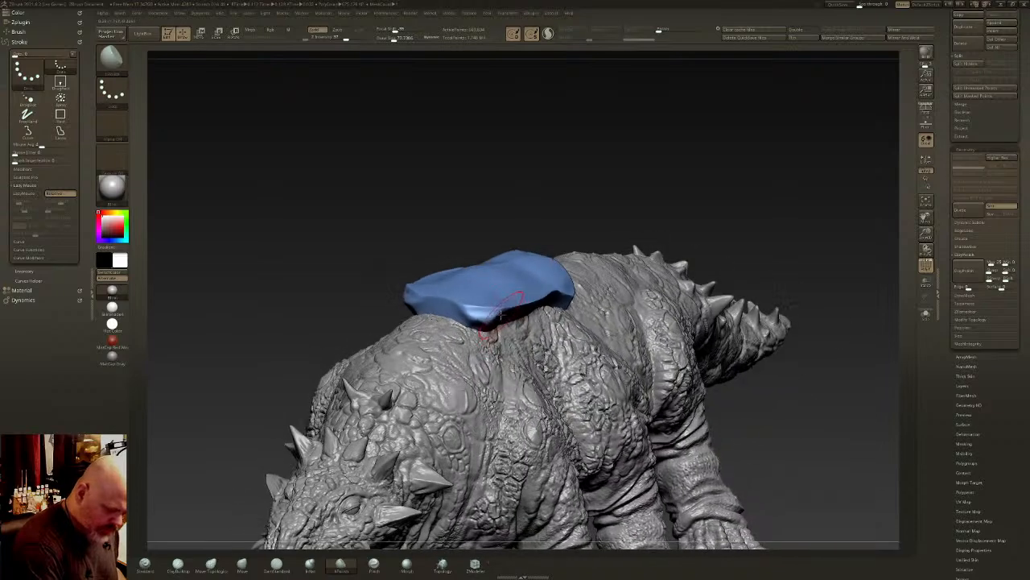
pyautogui.moveTo(490, 310); pyautogui.dragTo(498, 309)
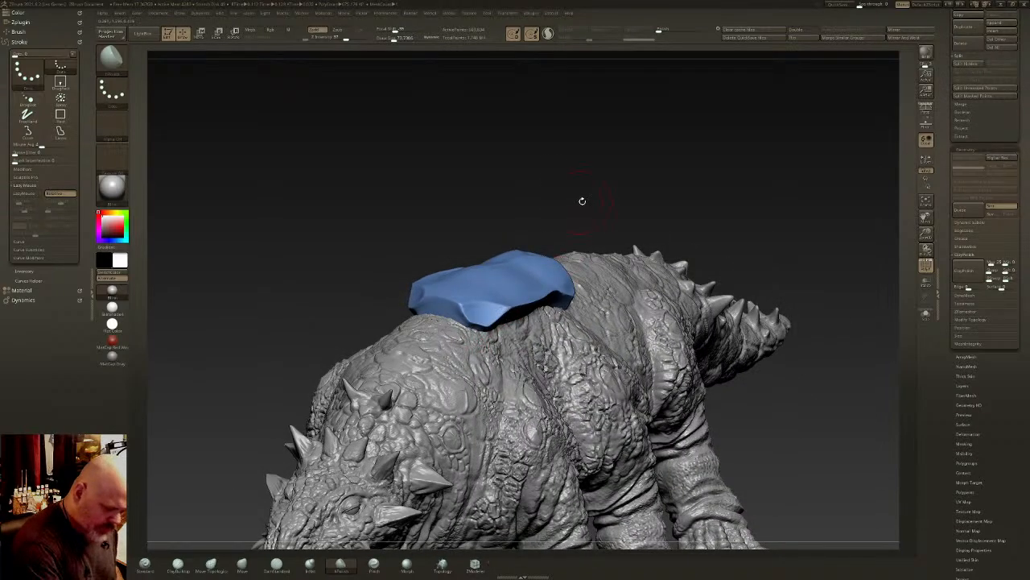
# - Inspect the back pad and the belly strap in isolation, and apply ClayPolish to the full harness
pyautogui.keyDown('ctrl'); pyautogui.keyDown('shift'); pyautogui.click(661, 179); pyautogui.keyUp('shift'); pyautogui.keyUp('ctrl')
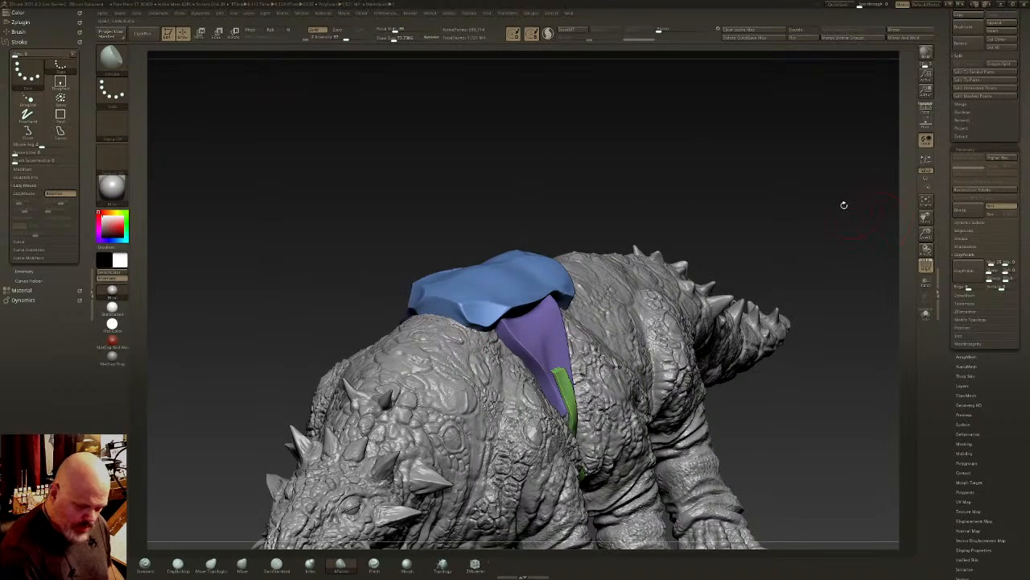
pyautogui.keyDown('ctrl'); pyautogui.keyDown('shift'); pyautogui.click(562, 275); pyautogui.keyUp('shift'); pyautogui.keyUp('ctrl')
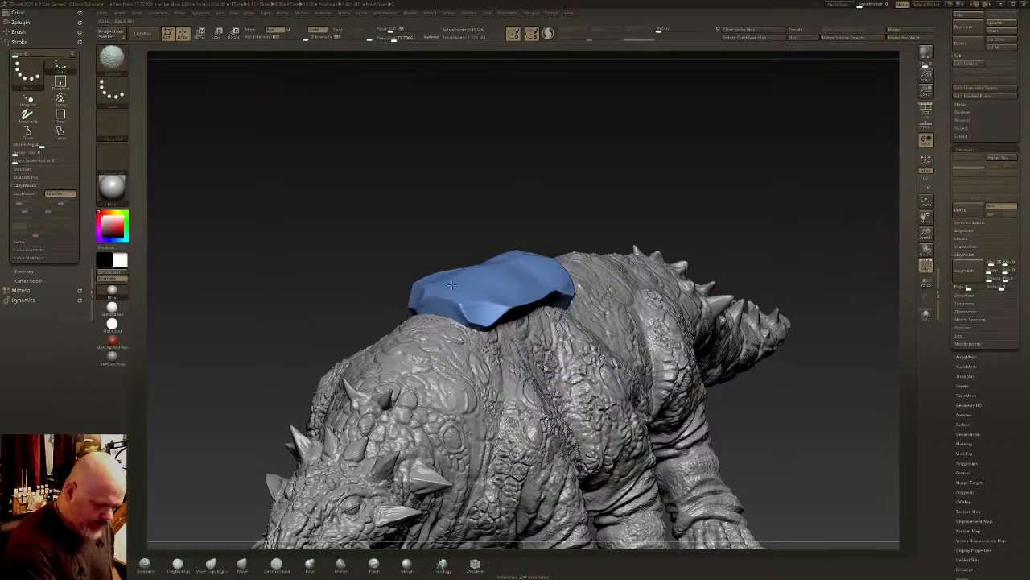
pyautogui.keyDown('ctrl'); pyautogui.keyDown('shift'); pyautogui.click(593, 224); pyautogui.keyUp('shift'); pyautogui.keyUp('ctrl')
pyautogui.keyDown('ctrl'); pyautogui.keyDown('shift'); pyautogui.click(569, 400); pyautogui.keyUp('shift'); pyautogui.keyUp('ctrl')
pyautogui.moveTo(581, 401)
pyautogui.mouseDown(button='right')
pyautogui.moveTo(523, 378)
pyautogui.moveTo(577, 356)
pyautogui.mouseUp(button='right')
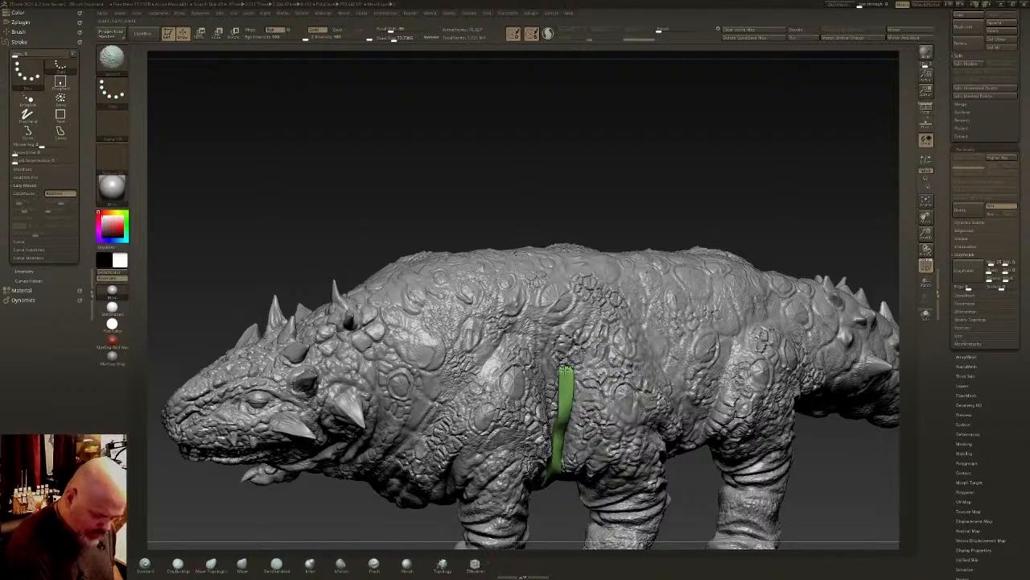
pyautogui.keyDown('ctrl'); pyautogui.keyDown('shift'); pyautogui.click(720, 211); pyautogui.keyUp('shift'); pyautogui.keyUp('ctrl')
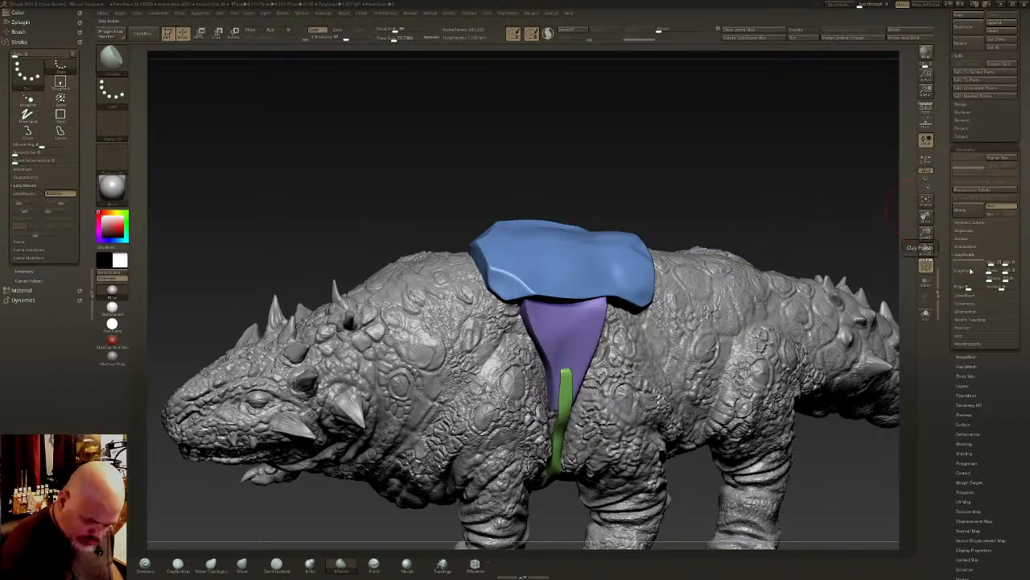
pyautogui.moveTo(733, 300)
pyautogui.mouseDown(button='right')
pyautogui.moveTo(636, 285)
pyautogui.moveTo(586, 341)
pyautogui.moveTo(570, 328)
pyautogui.moveTo(554, 268)
pyautogui.moveTo(580, 311)
pyautogui.moveTo(603, 297)
pyautogui.moveTo(574, 224)
pyautogui.moveTo(555, 329)
pyautogui.mouseUp(button='right')
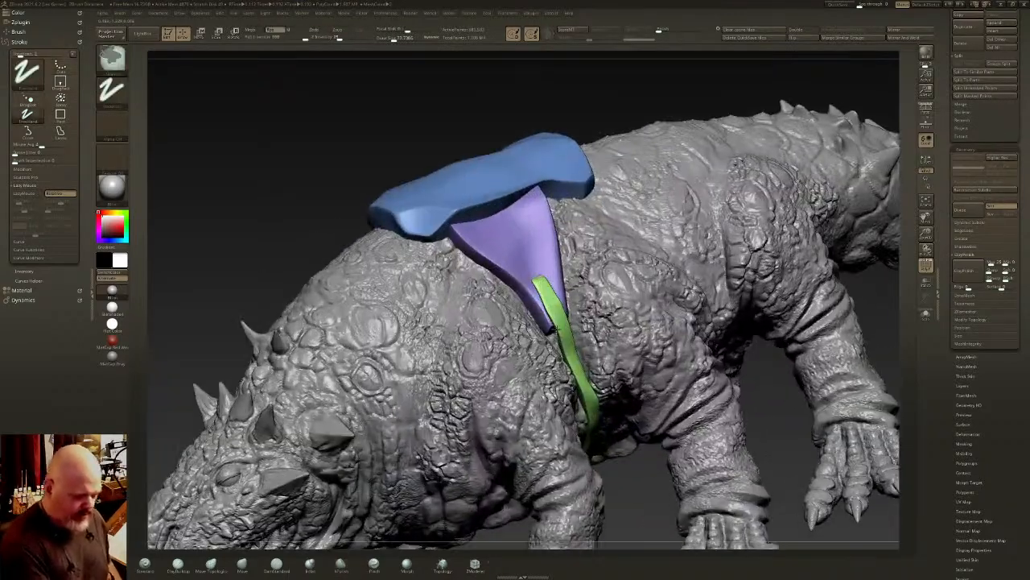
# - Isolate and mask the back pad, show the full harness and invert the mask to protect the side panels and belly strap
pyautogui.keyDown('ctrl'); pyautogui.keyDown('shift'); pyautogui.click(555, 166); pyautogui.keyUp('shift'); pyautogui.keyUp('ctrl')
pyautogui.keyDown('ctrl'); pyautogui.click(590, 103); pyautogui.keyUp('ctrl')
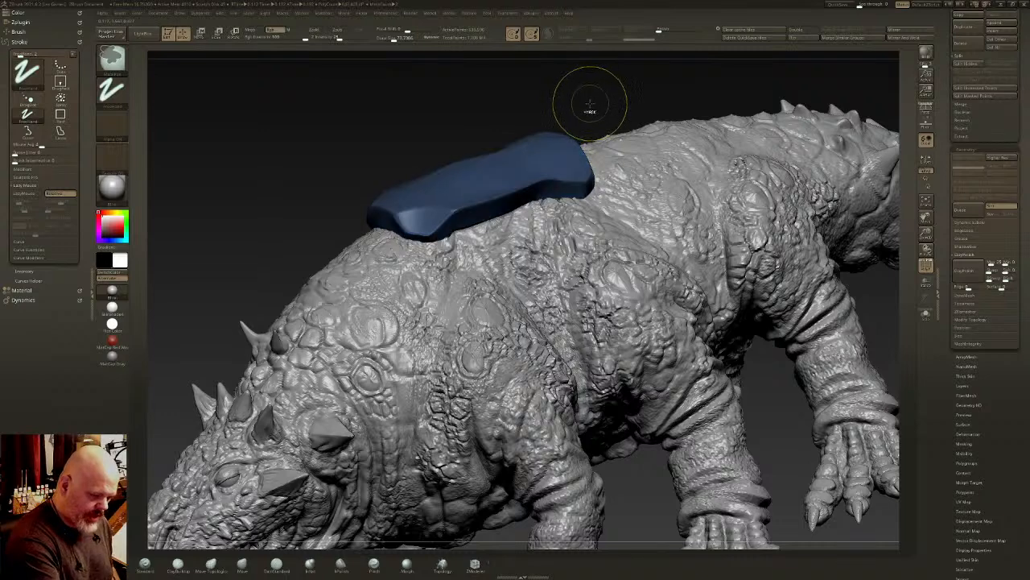
pyautogui.keyDown('ctrl'); pyautogui.click(590, 104); pyautogui.keyUp('ctrl')
pyautogui.keyDown('ctrl'); pyautogui.keyDown('shift'); pyautogui.click(588, 105); pyautogui.keyUp('shift'); pyautogui.keyUp('ctrl')
pyautogui.keyDown('ctrl'); pyautogui.keyDown('shift'); pyautogui.click(563, 161); pyautogui.keyUp('shift'); pyautogui.keyUp('ctrl')
pyautogui.keyDown('ctrl'); pyautogui.click(598, 107); pyautogui.keyUp('ctrl')
pyautogui.keyDown('ctrl'); pyautogui.keyDown('shift'); pyautogui.click(598, 106); pyautogui.keyUp('shift'); pyautogui.keyUp('ctrl')
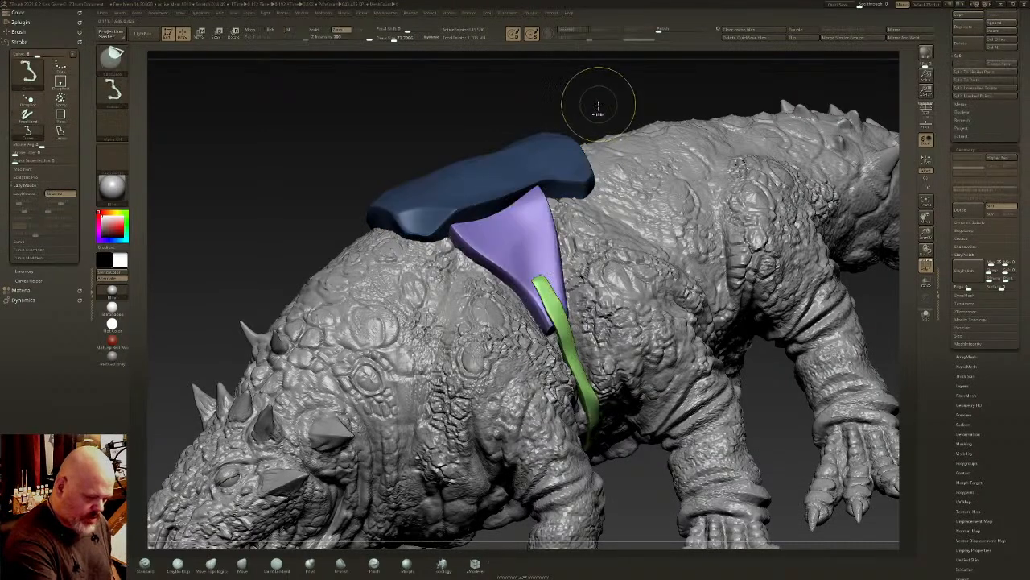
pyautogui.moveTo(588, 128)
pyautogui.mouseDown(button='right')
pyautogui.moveTo(548, 109)
pyautogui.moveTo(587, 153)
pyautogui.moveTo(578, 200)
pyautogui.mouseUp(button='right')
pyautogui.keyDown('ctrl'); pyautogui.click(591, 108); pyautogui.keyUp('ctrl')
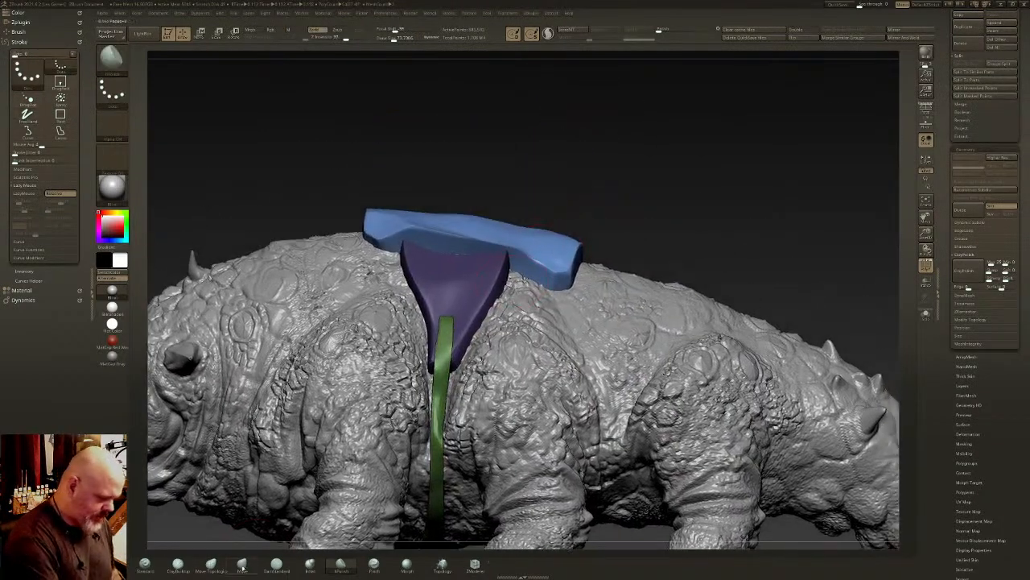
# - Pull the back pad's side edge upward above the purple side panel with the Move brush
pyautogui.click(242, 566)
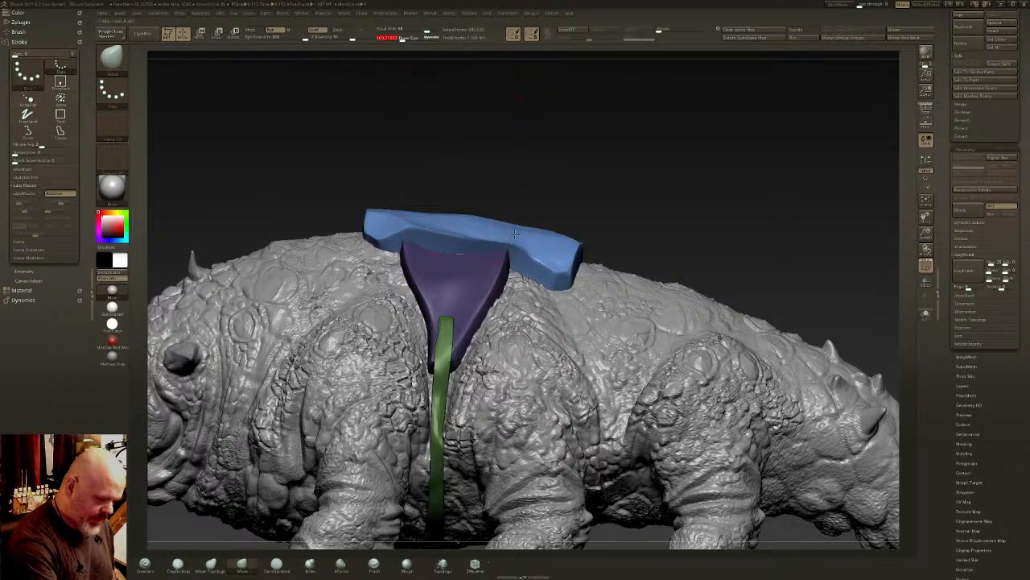
pyautogui.moveTo(509, 231)
pyautogui.mouseDown()
pyautogui.moveTo(439, 218)
pyautogui.moveTo(486, 214)
pyautogui.moveTo(526, 226)
pyautogui.mouseUp()
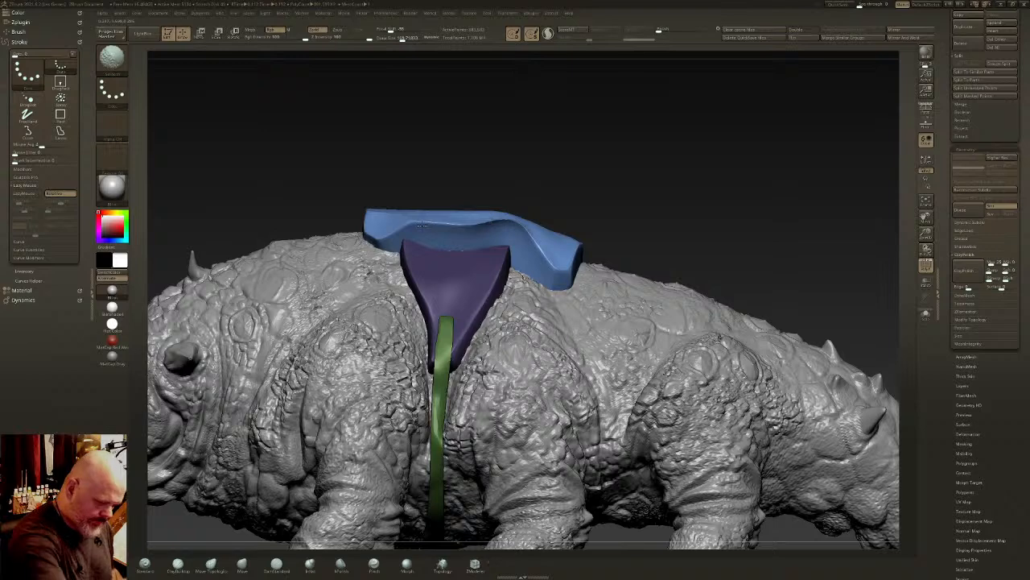
pyautogui.moveTo(502, 190); pyautogui.dragTo(556, 199)
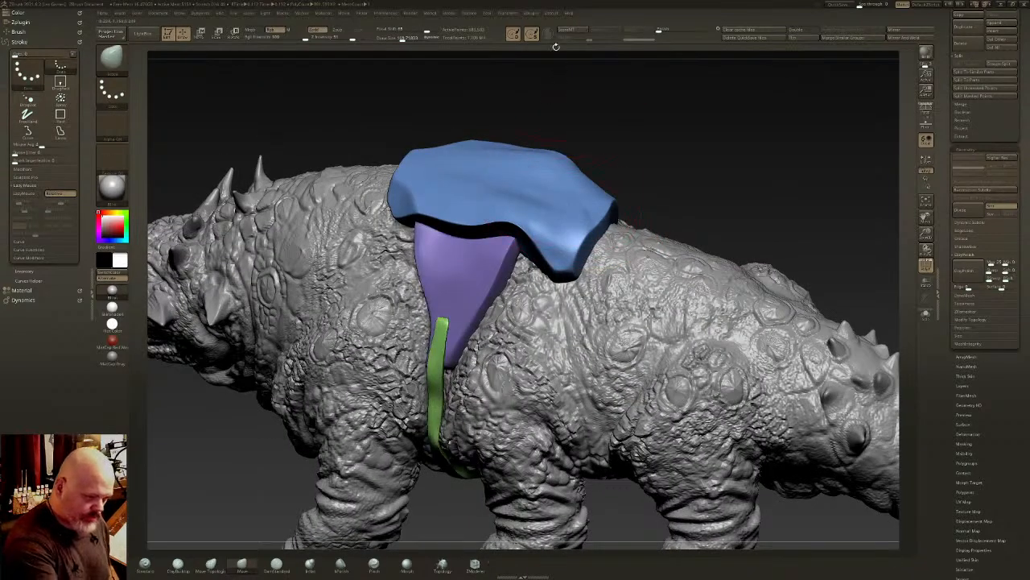
# - Reduce the brush size and soften the back pad's side edge and rear lobe into rounder forms
pyautogui.moveTo(404, 39); pyautogui.dragTo(390, 39)
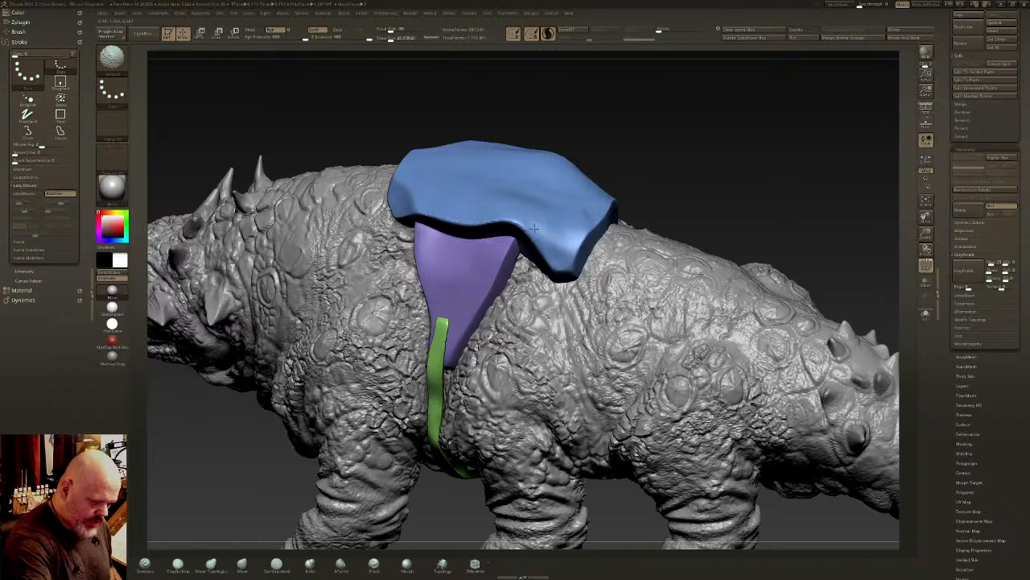
pyautogui.press('b')
pyautogui.press('m')
pyautogui.press('v')
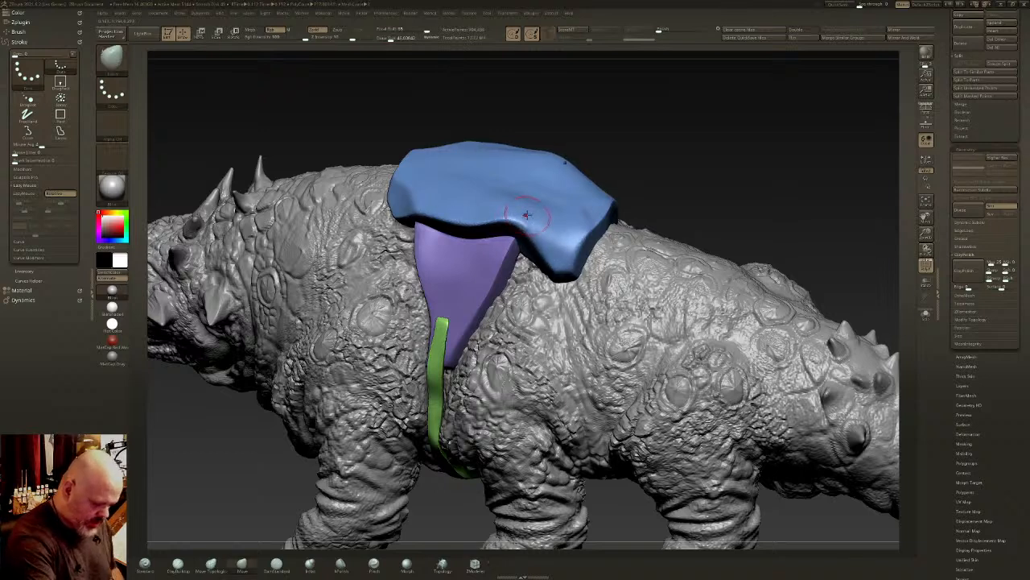
pyautogui.moveTo(533, 216); pyautogui.dragTo(570, 253)
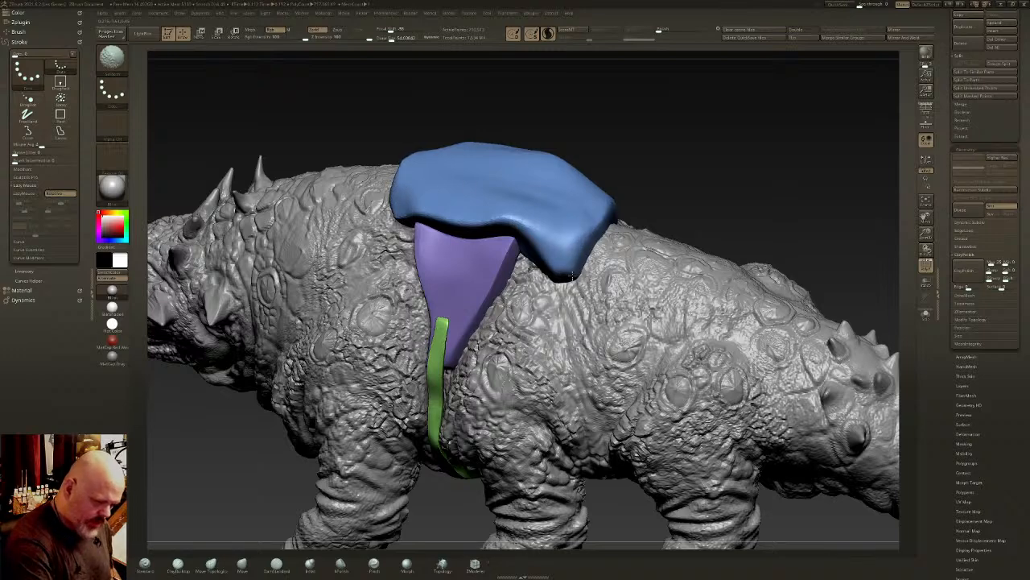
pyautogui.moveTo(558, 260); pyautogui.dragTo(486, 299, button='right')
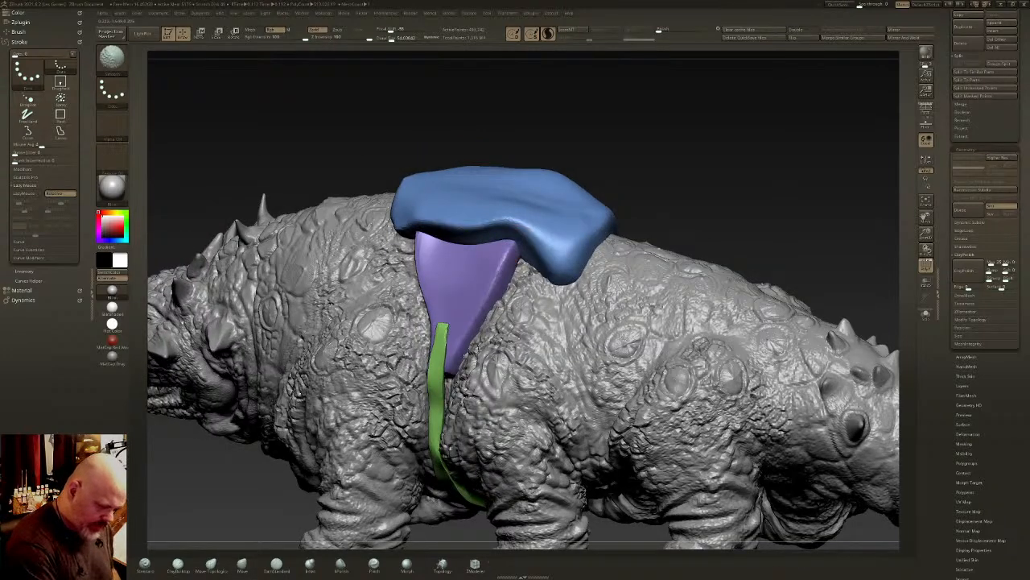
# - Isolate and mask the belly strap, show the full harness again and smooth the purple side panel's edges
pyautogui.moveTo(465, 351); pyautogui.dragTo(495, 262, button='right')
pyautogui.keyDown('ctrl'); pyautogui.keyDown('shift'); pyautogui.click(456, 367); pyautogui.keyUp('shift'); pyautogui.keyUp('ctrl')
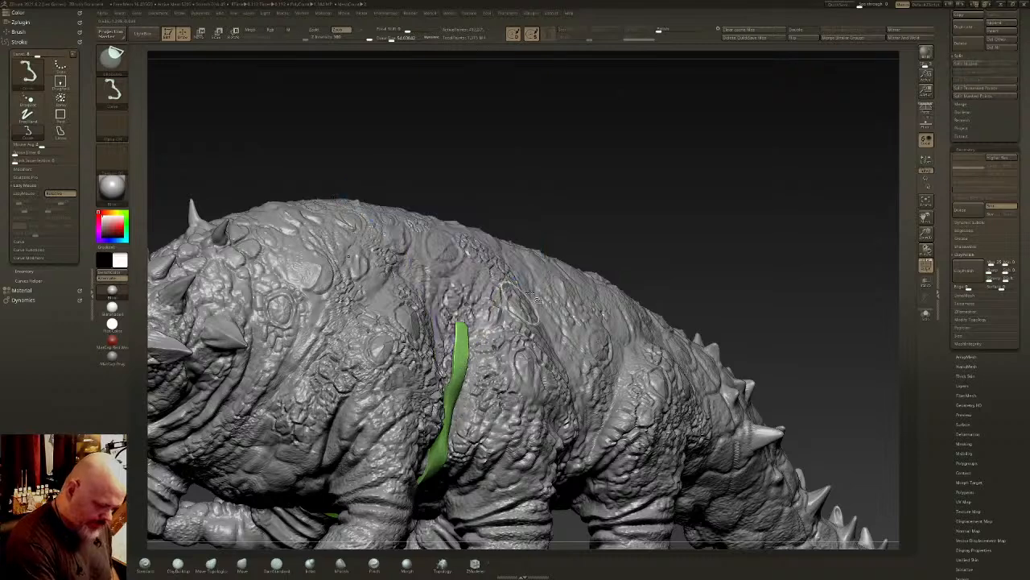
pyautogui.keyDown('ctrl'); pyautogui.click(553, 187); pyautogui.keyUp('ctrl')
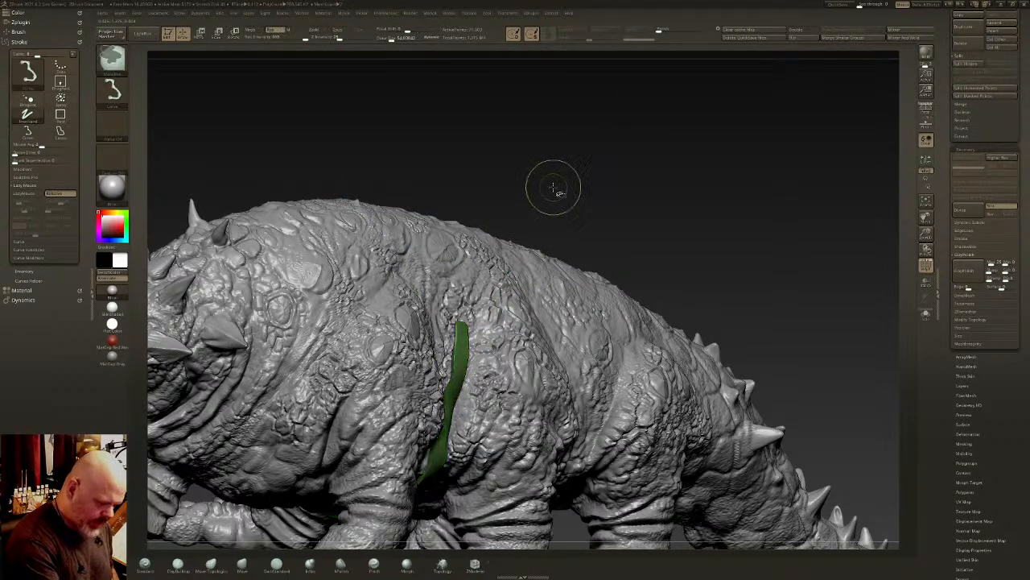
pyautogui.keyDown('ctrl'); pyautogui.keyDown('shift'); pyautogui.click(553, 188); pyautogui.keyUp('shift'); pyautogui.keyUp('ctrl')
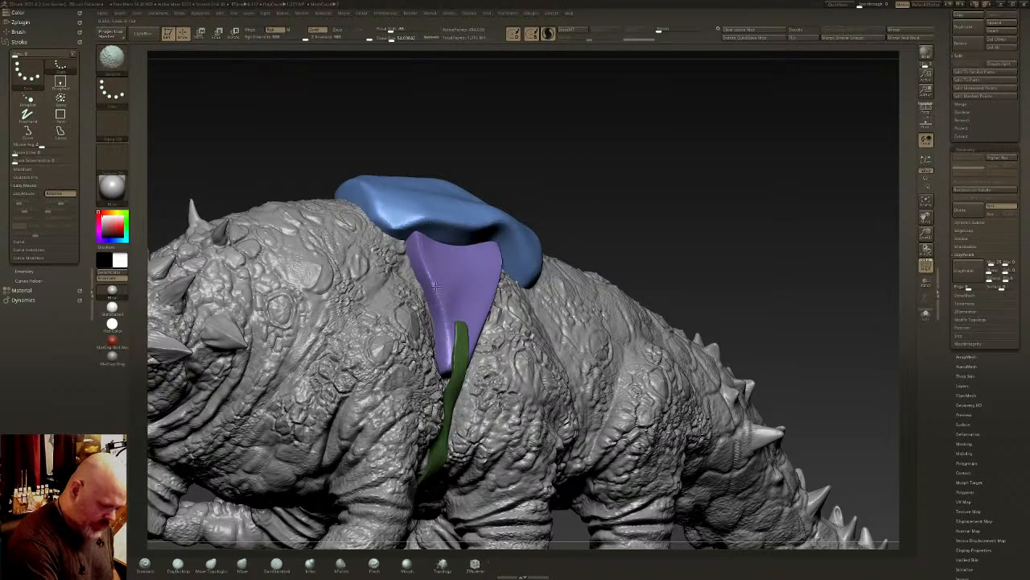
pyautogui.moveTo(434, 304); pyautogui.dragTo(465, 313, button='right')
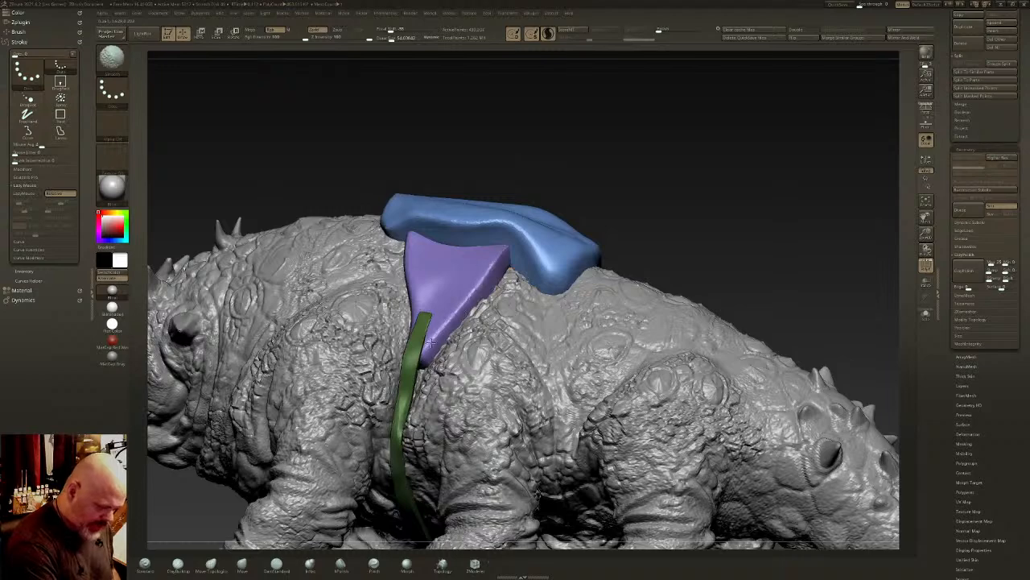
# - Polish the side panel's edges and the back pad's side rim with the hPolish brush
pyautogui.click(341, 565)
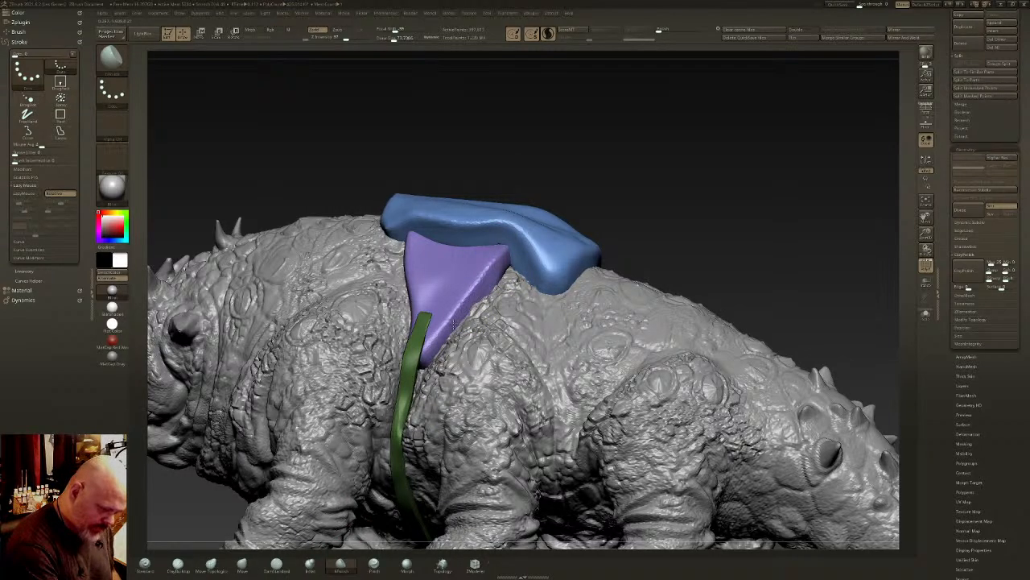
pyautogui.moveTo(489, 300); pyautogui.dragTo(490, 240, button='right')
pyautogui.moveTo(541, 294); pyautogui.dragTo(492, 342, button='right')
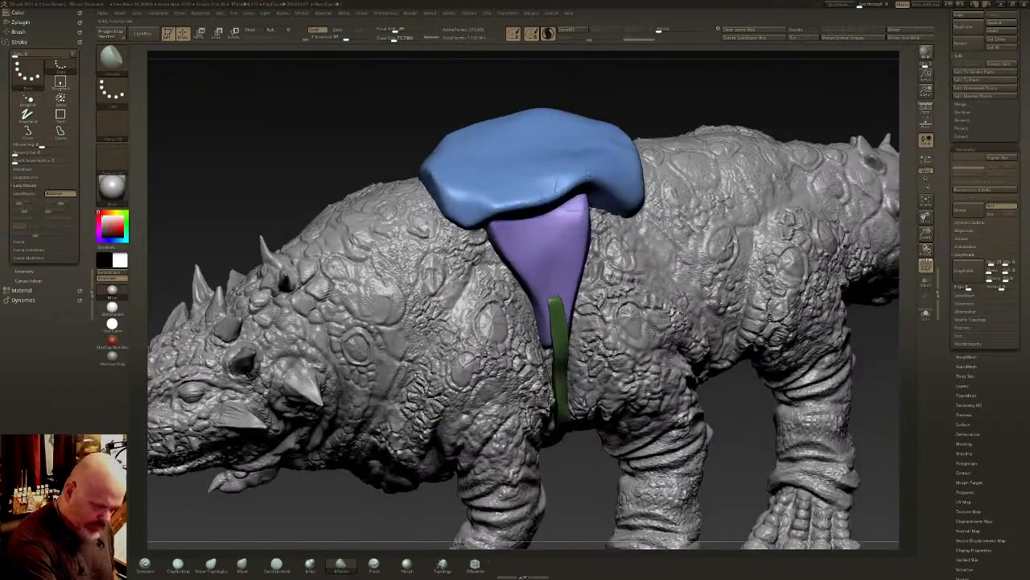
pyautogui.moveTo(555, 211); pyautogui.dragTo(557, 155, button='right')
pyautogui.moveTo(680, 213); pyautogui.dragTo(717, 246, button='right')
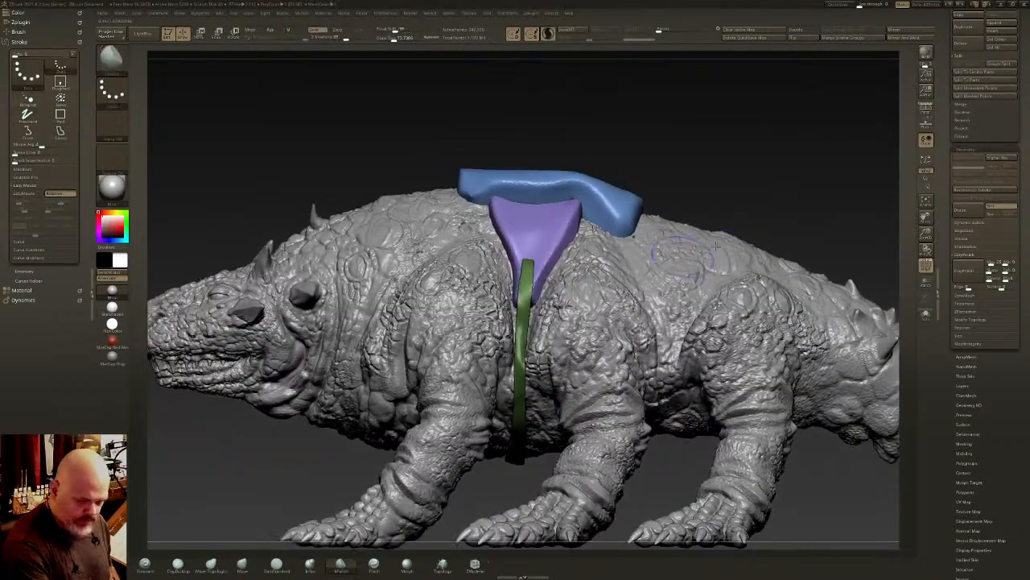
# - Invert the harness mask, clear it and apply ClayPolish to the whole harness
pyautogui.moveTo(640, 240); pyautogui.dragTo(709, 137, button='right')
pyautogui.press('w')
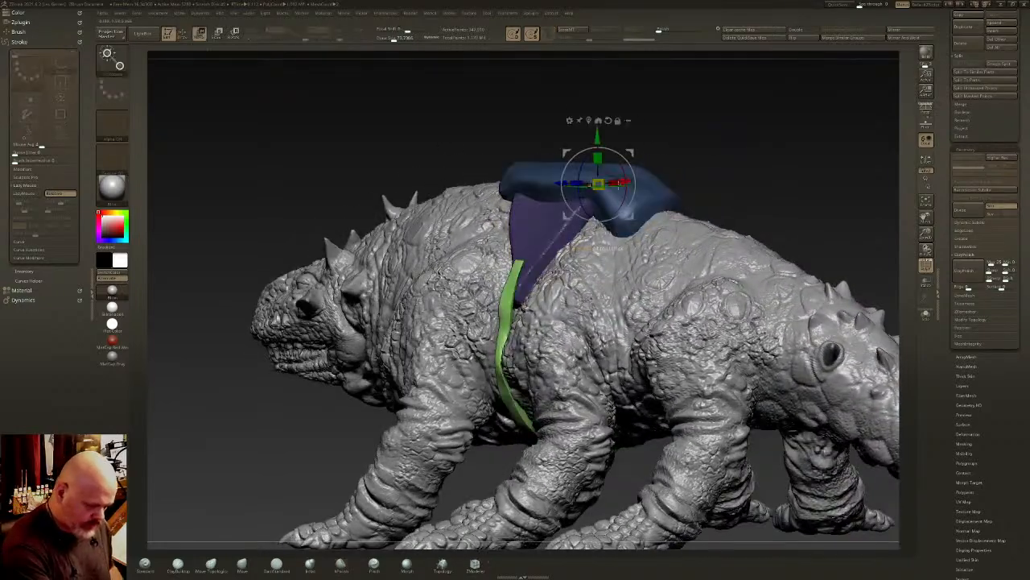
pyautogui.press('q')
pyautogui.moveTo(617, 154); pyautogui.dragTo(724, 156, button='right')
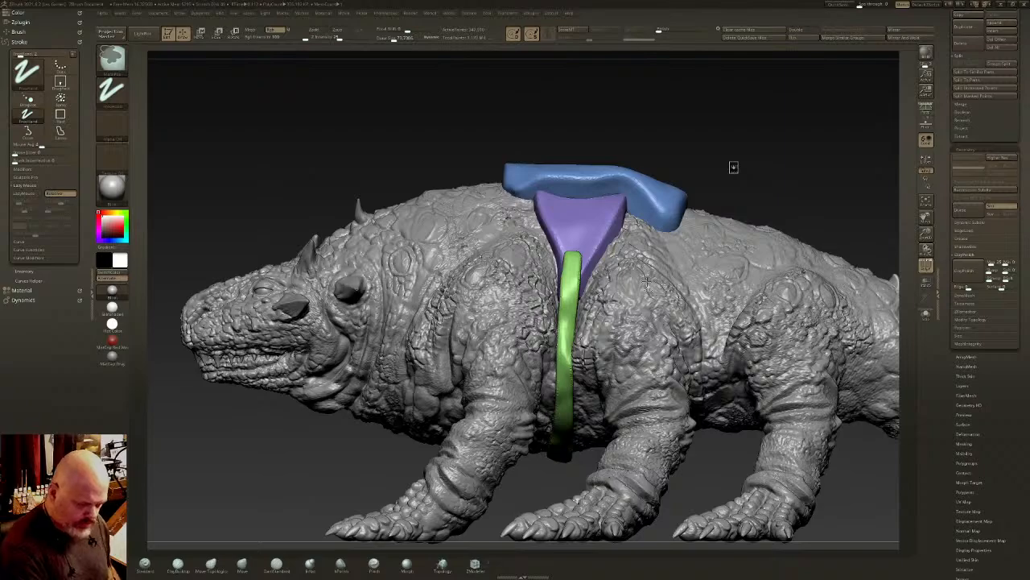
pyautogui.press('b')
pyautogui.press('c')
pyautogui.press('b')
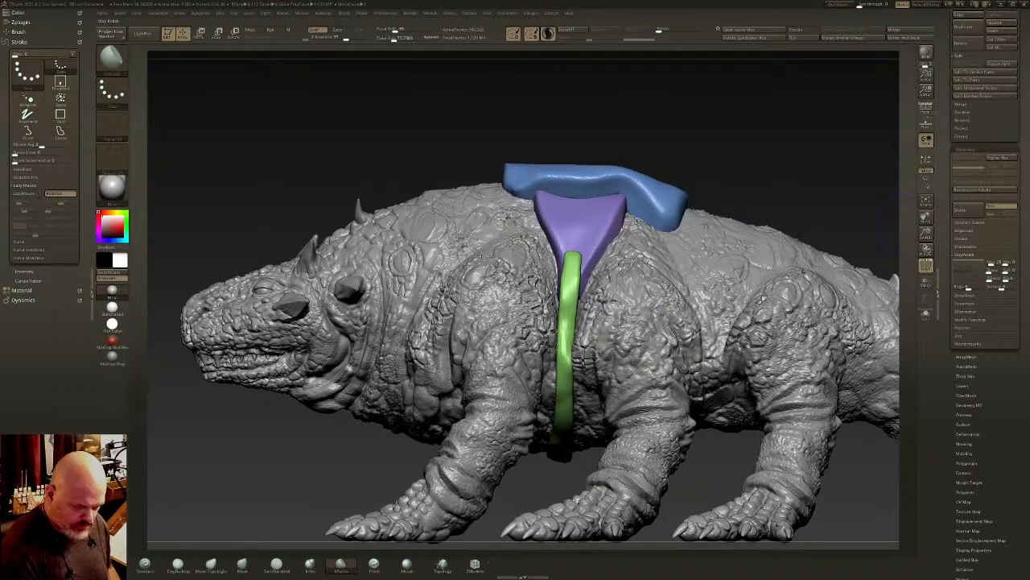
# - Check the harness from above and the side, then delete its subtool and show the original harness, rider and chariot
pyautogui.moveTo(763, 298); pyautogui.dragTo(905, 403, button='right')
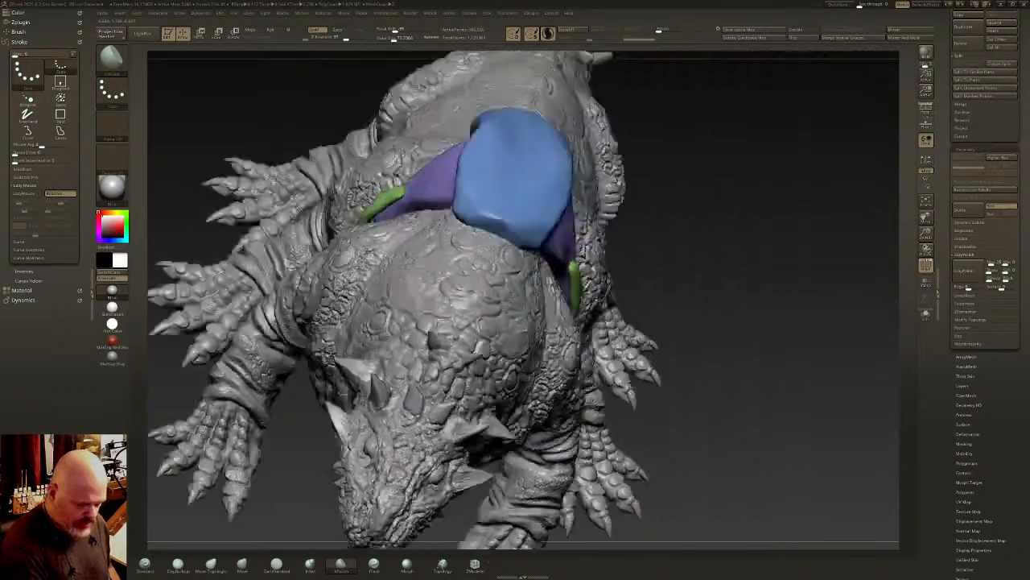
pyautogui.moveTo(781, 387); pyautogui.dragTo(527, 311, button='right')
pyautogui.moveTo(527, 311); pyautogui.dragTo(657, 320, button='right')
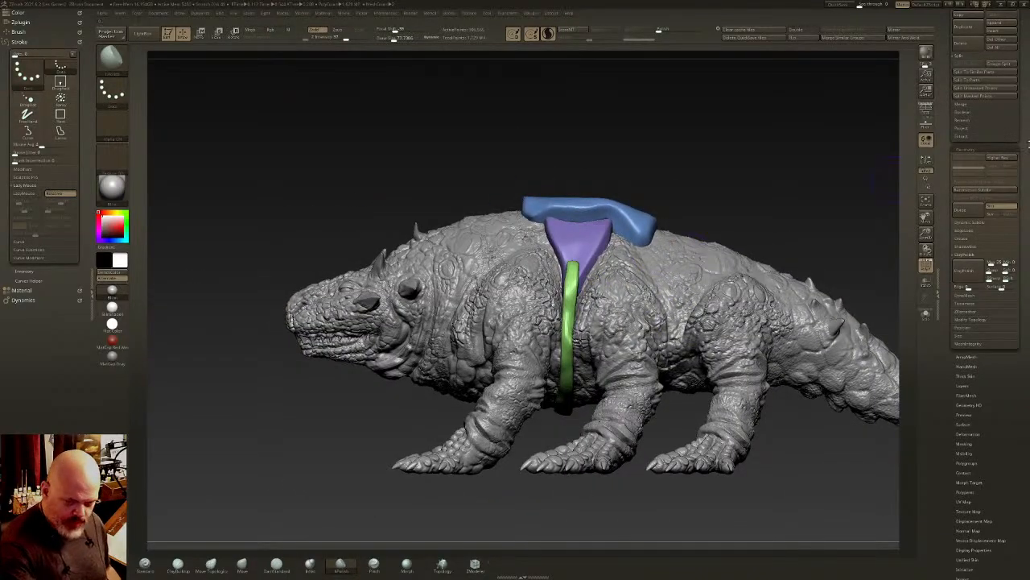
pyautogui.moveTo(733, 259); pyautogui.dragTo(809, 291, button='right')
pyautogui.moveTo(1008, 174); pyautogui.dragTo(1010, 283)
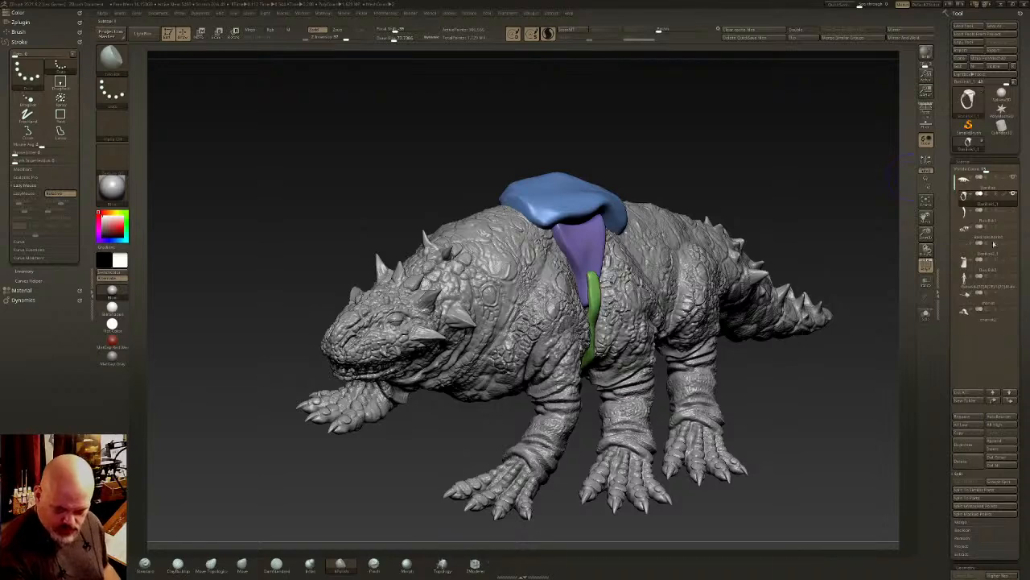
pyautogui.click(974, 463)
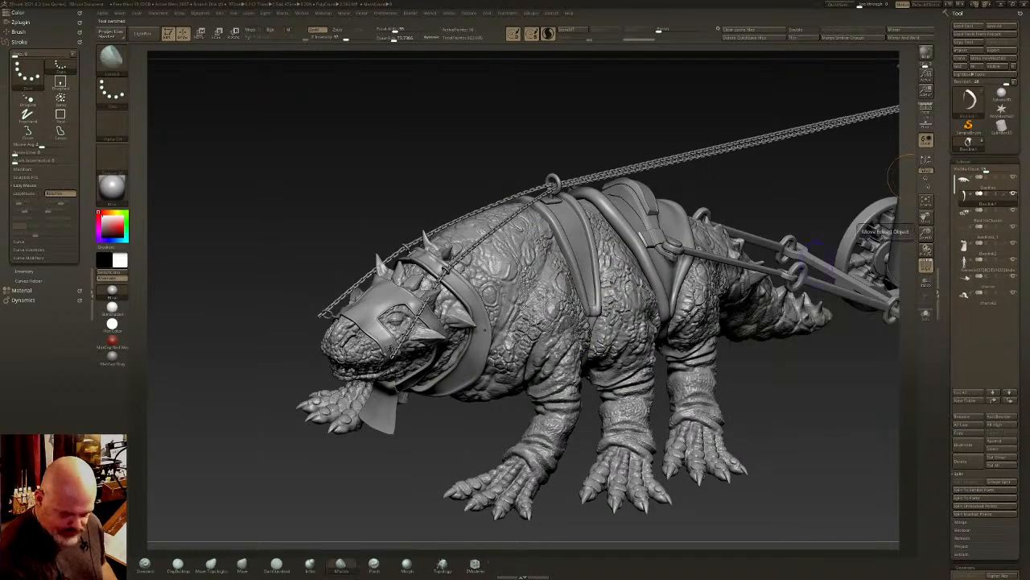
# - Examine the complete creature with its harness, reins, rider and chariot from the side, above and front
pyautogui.moveTo(644, 322); pyautogui.dragTo(717, 387, button='right')
pyautogui.keyDown('alt'); pyautogui.moveTo(649, 352); pyautogui.dragTo(688, 298, button='right'); pyautogui.keyUp('alt')
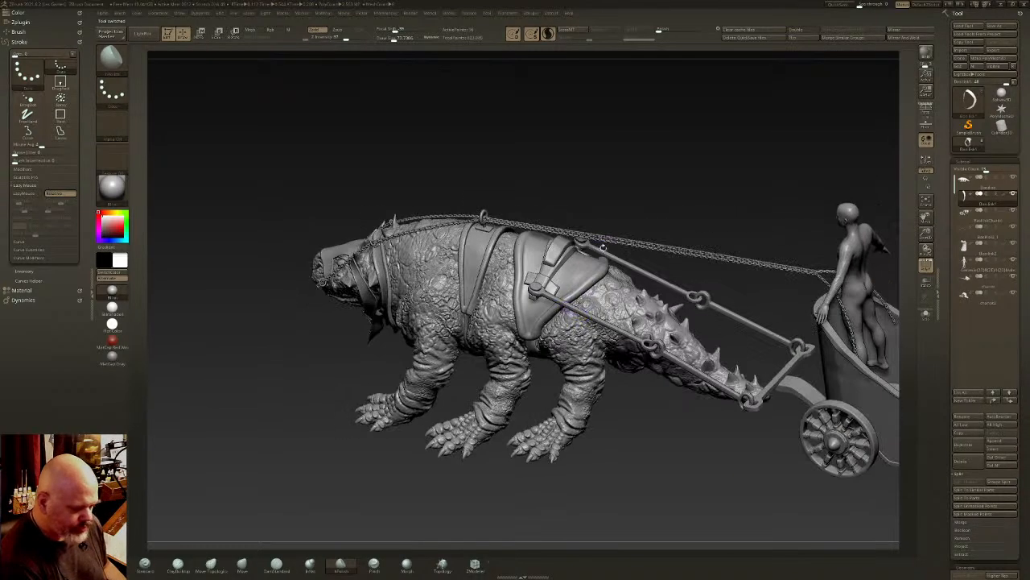
pyautogui.moveTo(753, 142); pyautogui.dragTo(489, 253)
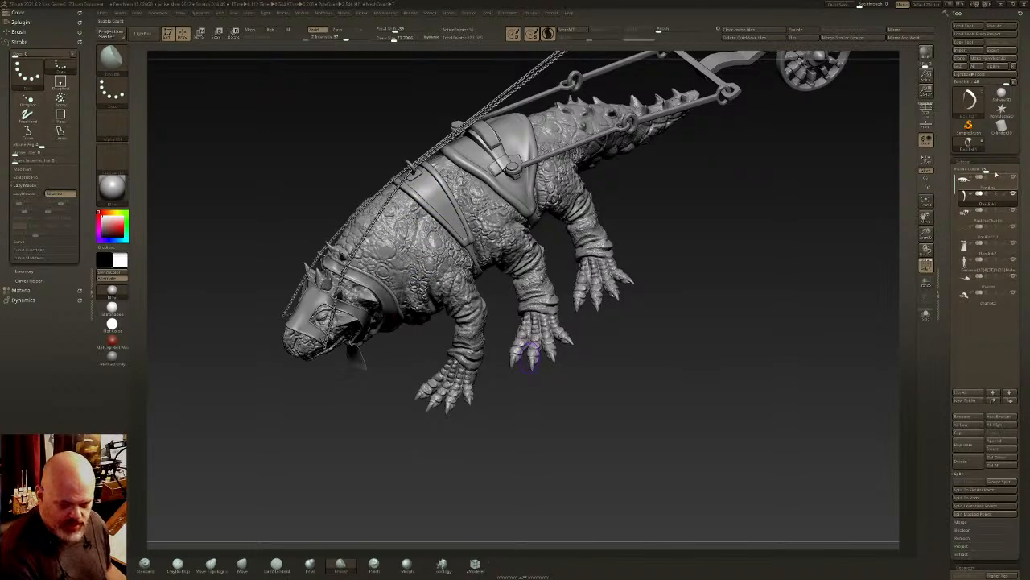
pyautogui.moveTo(755, 281); pyautogui.dragTo(795, 265)
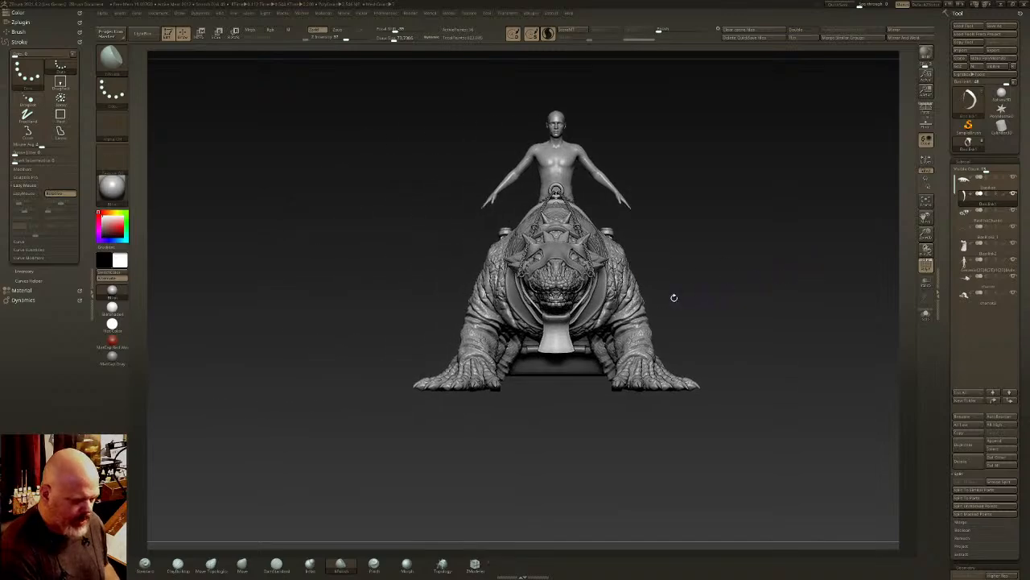
pyautogui.keyDown('alt'); pyautogui.moveTo(674, 297); pyautogui.dragTo(684, 346); pyautogui.keyUp('alt')
pyautogui.moveTo(756, 322); pyautogui.dragTo(666, 269)
pyautogui.keyDown('alt'); pyautogui.moveTo(703, 235); pyautogui.dragTo(668, 299); pyautogui.keyUp('alt')
# - Select the original harness straps subtool and inspect its coloured polygroups along the creature's side
pyautogui.keyDown('alt'); pyautogui.click(744, 138); pyautogui.keyUp('alt')
pyautogui.keyDown('alt'); pyautogui.moveTo(767, 149); pyautogui.dragTo(677, 198, button='right'); pyautogui.keyUp('alt')
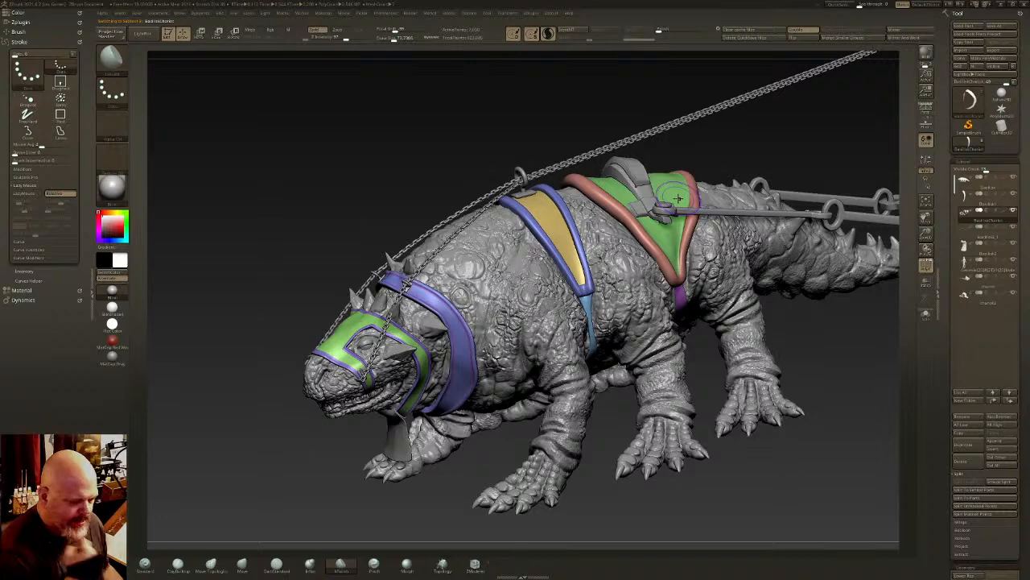
pyautogui.moveTo(657, 290)
pyautogui.mouseDown(button='right')
pyautogui.moveTo(643, 306)
pyautogui.moveTo(602, 282)
pyautogui.mouseUp(button='right')
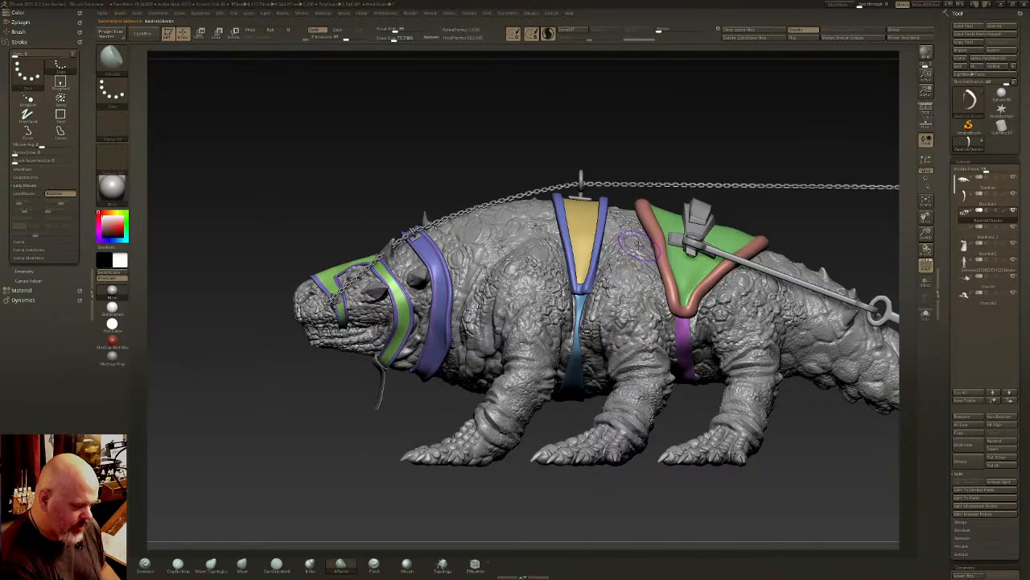
pyautogui.moveTo(668, 221); pyautogui.dragTo(618, 233, button='right')
pyautogui.keyDown('alt'); pyautogui.moveTo(815, 174); pyautogui.dragTo(741, 173, button='right'); pyautogui.keyUp('alt')
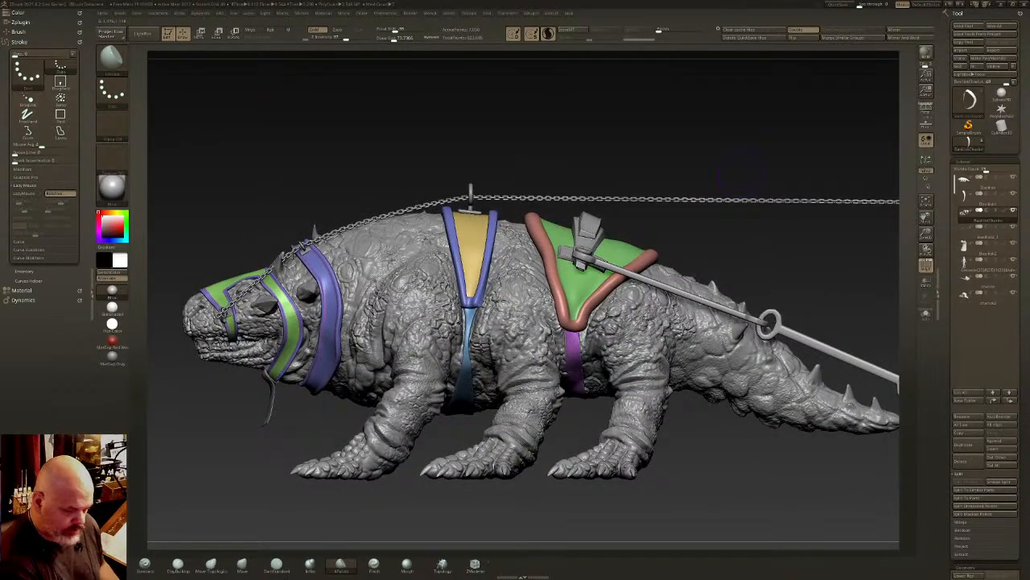
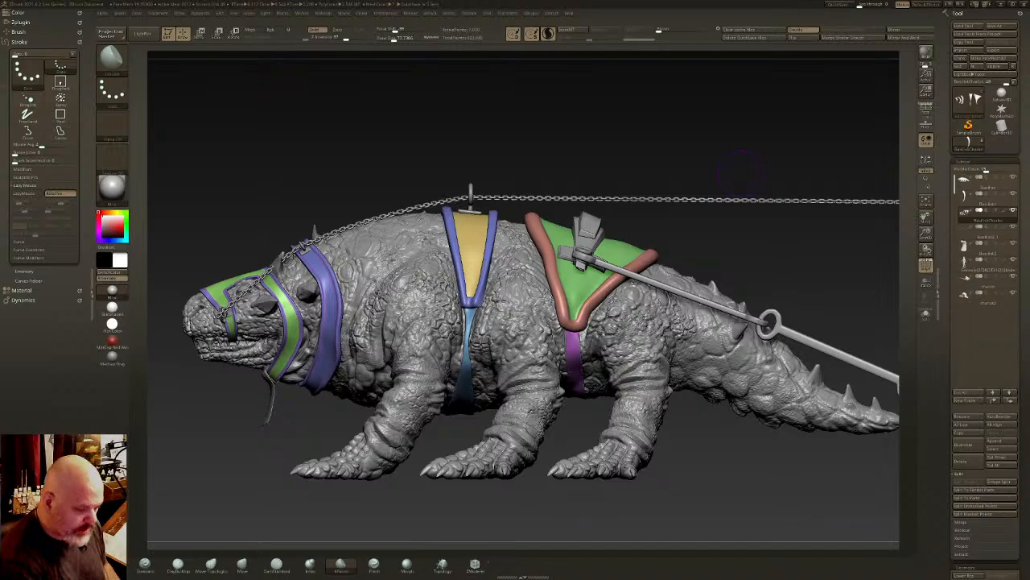
# - Append a cube subtool to the creature model and select it for transforming
pyautogui.moveTo(699, 168)
pyautogui.mouseDown()
pyautogui.moveTo(686, 157)
pyautogui.moveTo(700, 156)
pyautogui.mouseUp()
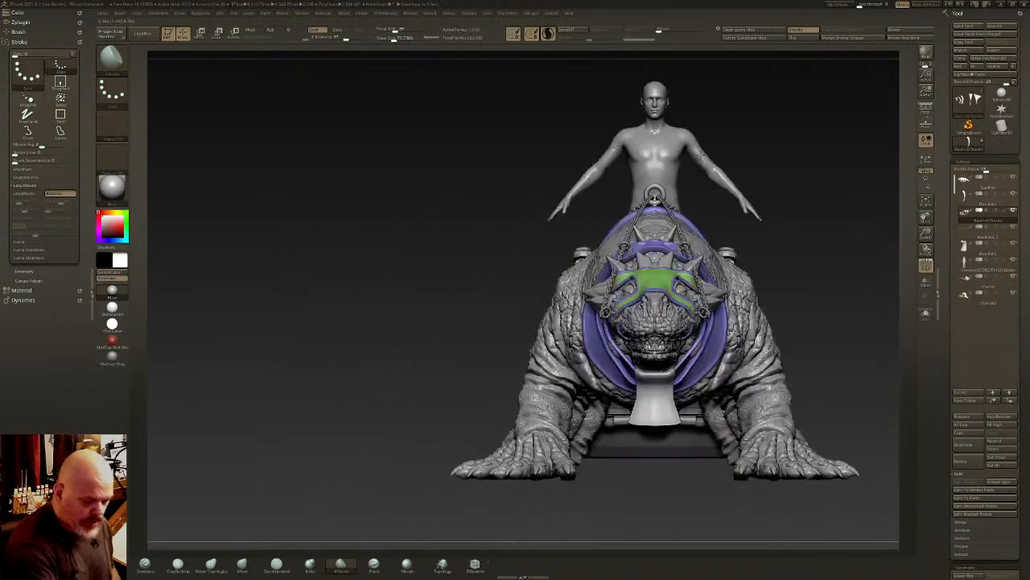
pyautogui.keyDown('alt'); pyautogui.moveTo(759, 281); pyautogui.dragTo(794, 330); pyautogui.keyUp('alt')
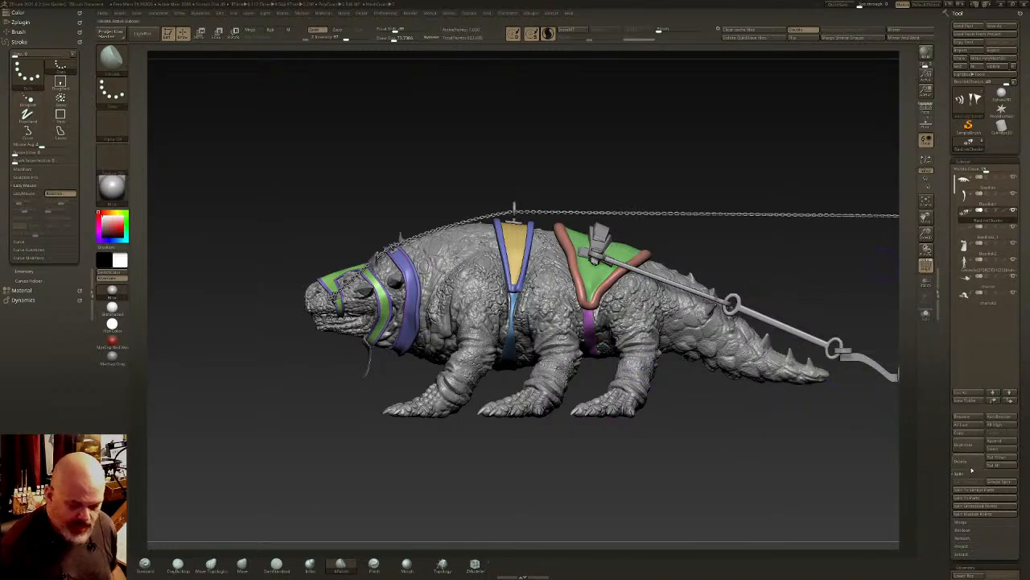
pyautogui.click(1005, 449)
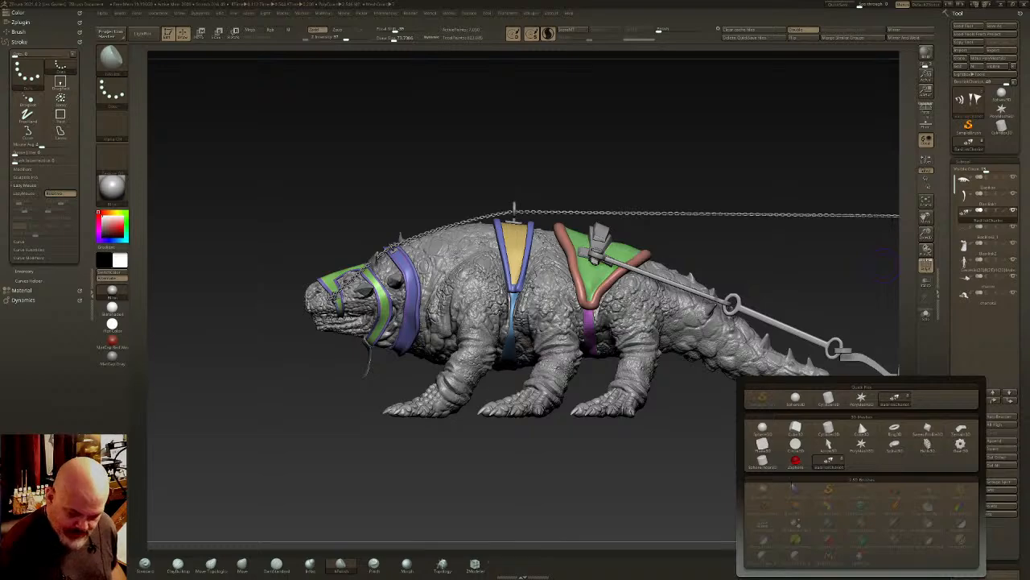
pyautogui.click(796, 428)
pyautogui.click(988, 316)
pyautogui.moveTo(696, 422); pyautogui.dragTo(770, 338)
pyautogui.press('w')
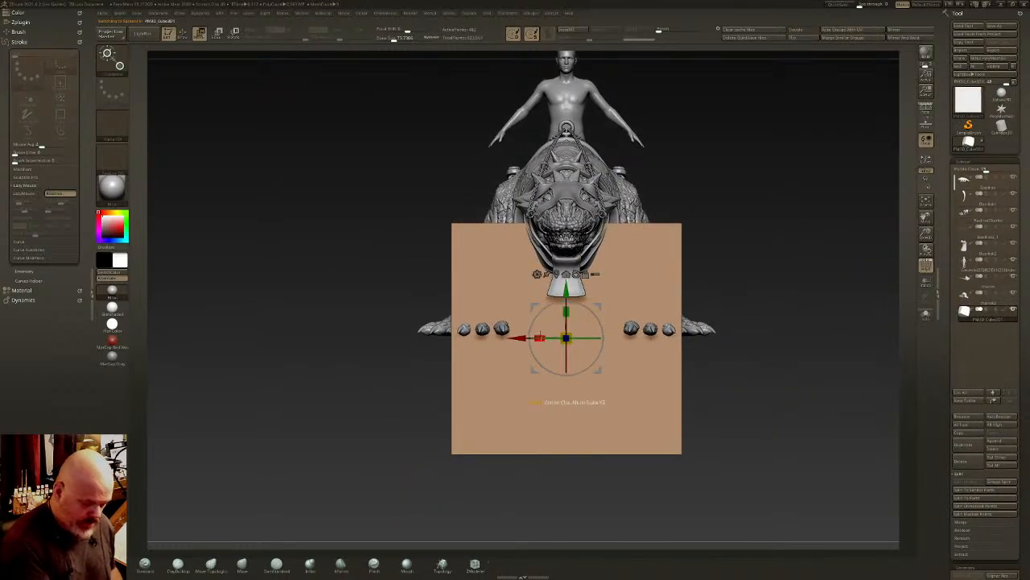
# - Scale the cube down in width and height into a small block between the creature's front legs
pyautogui.moveTo(540, 338); pyautogui.dragTo(640, 339)
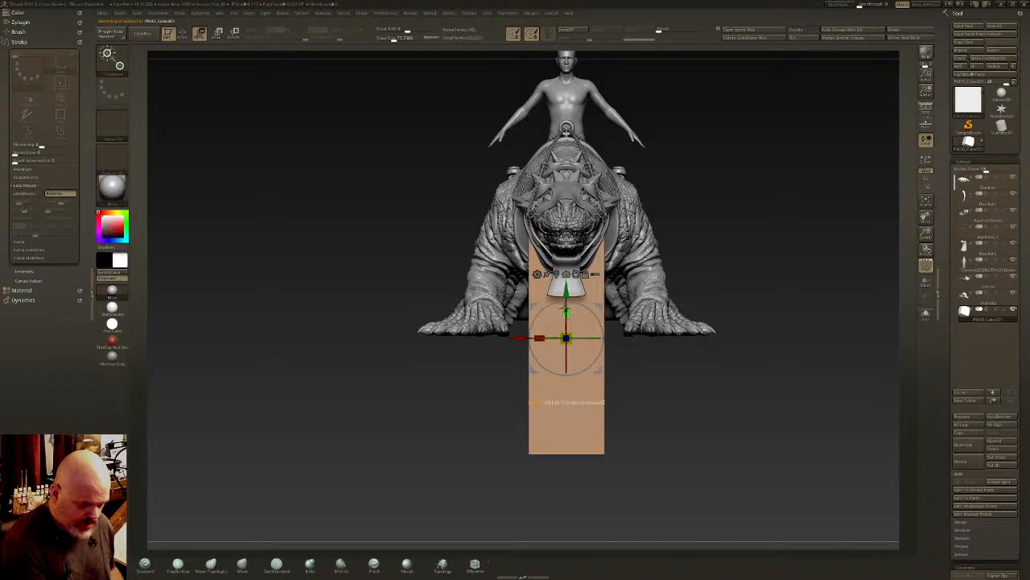
pyautogui.moveTo(566, 311); pyautogui.dragTo(568, 372)
pyautogui.moveTo(565, 311); pyautogui.dragTo(568, 341)
pyautogui.keyDown('ctrl'); pyautogui.moveTo(569, 251); pyautogui.dragTo(571, 153); pyautogui.keyUp('ctrl')
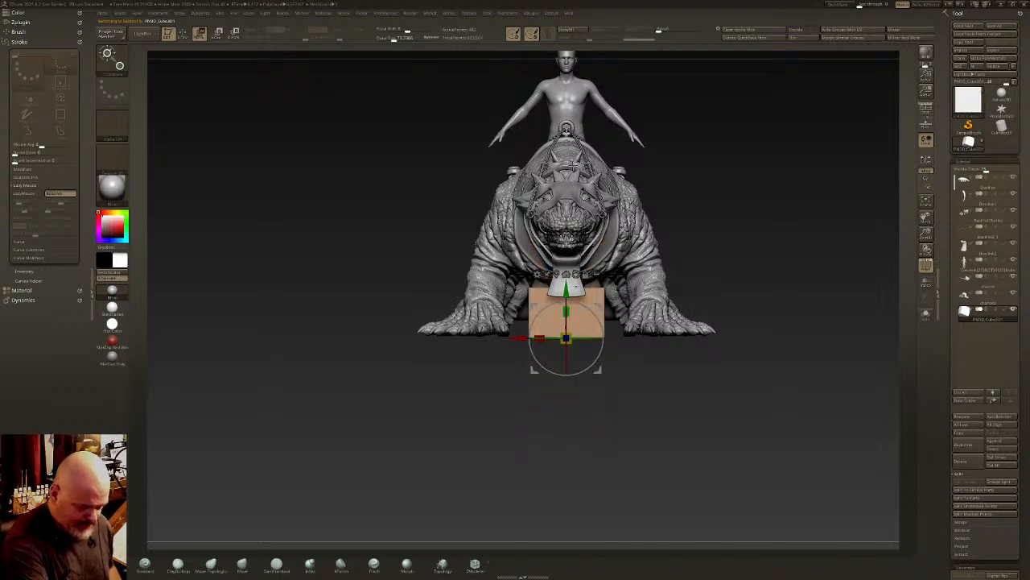
pyautogui.moveTo(538, 337)
pyautogui.mouseDown()
pyautogui.moveTo(557, 339)
pyautogui.moveTo(546, 340)
pyautogui.mouseUp()
# - Scale the block's depth along the creature's body to make it a thinner slab
pyautogui.moveTo(505, 378); pyautogui.dragTo(607, 372)
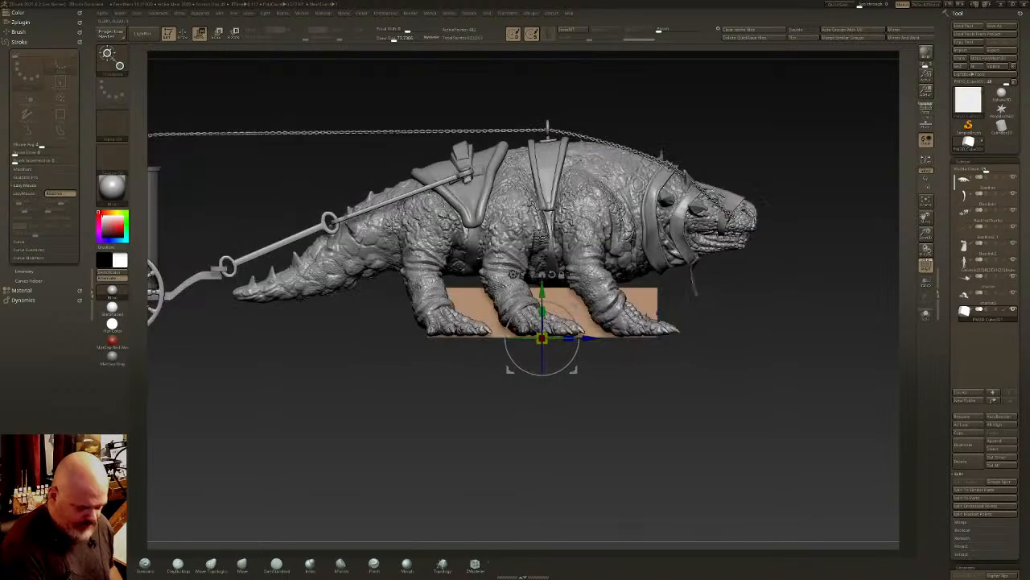
pyautogui.keyDown('ctrl'); pyautogui.moveTo(569, 338); pyautogui.dragTo(969, 317); pyautogui.keyUp('ctrl')
pyautogui.keyDown('ctrl'); pyautogui.moveTo(569, 337); pyautogui.dragTo(790, 334); pyautogui.keyUp('ctrl')
pyautogui.press('q')
pyautogui.keyDown('ctrl'); pyautogui.moveTo(559, 313); pyautogui.dragTo(801, 340, button='right'); pyautogui.keyUp('ctrl')
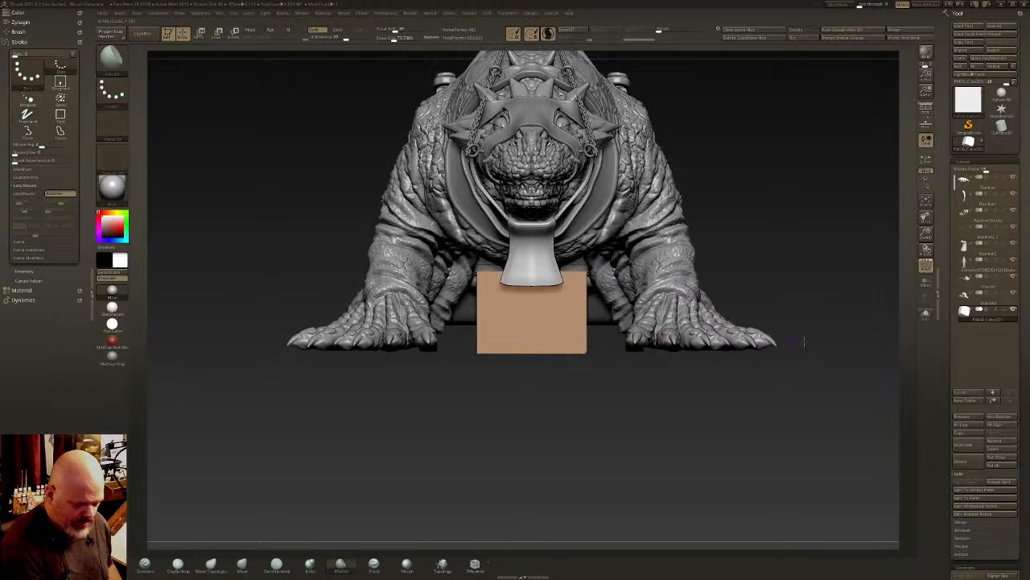
# - Isolate the block with Solo and display its polyframe wireframe
pyautogui.click(926, 318)
pyautogui.moveTo(596, 331); pyautogui.dragTo(629, 351, button='right')
pyautogui.click(926, 266)
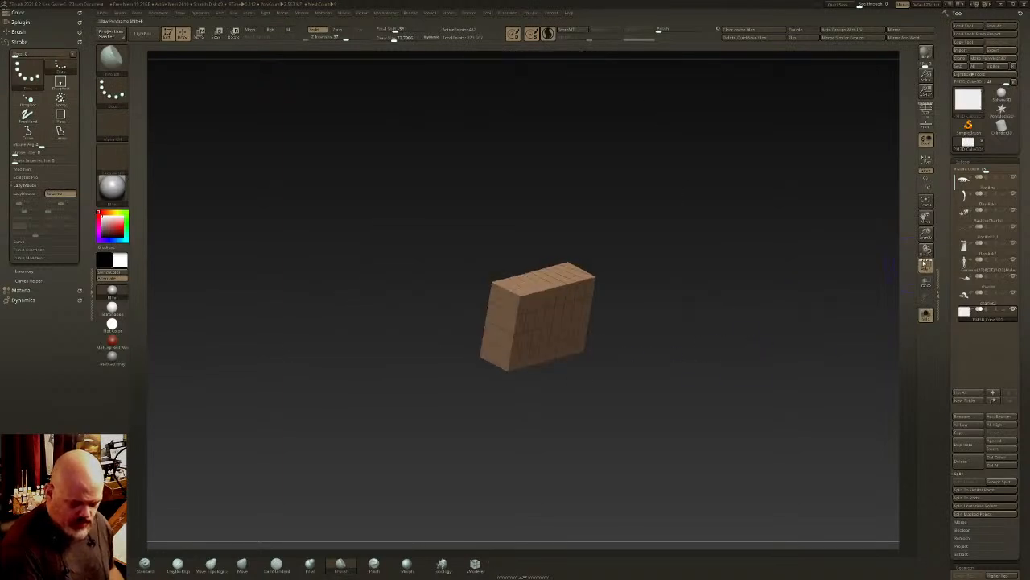
pyautogui.keyDown('ctrl'); pyautogui.moveTo(570, 336); pyautogui.dragTo(605, 339, button='right'); pyautogui.keyUp('ctrl')
pyautogui.moveTo(605, 338); pyautogui.dragTo(569, 336, button='right')
pyautogui.moveTo(1022, 491); pyautogui.dragTo(1022, 241)
pyautogui.moveTo(542, 273); pyautogui.dragTo(531, 347, button='right')
# - Show the creature and rider to check the block's size from the front, and isolate the block again
pyautogui.click(926, 315)
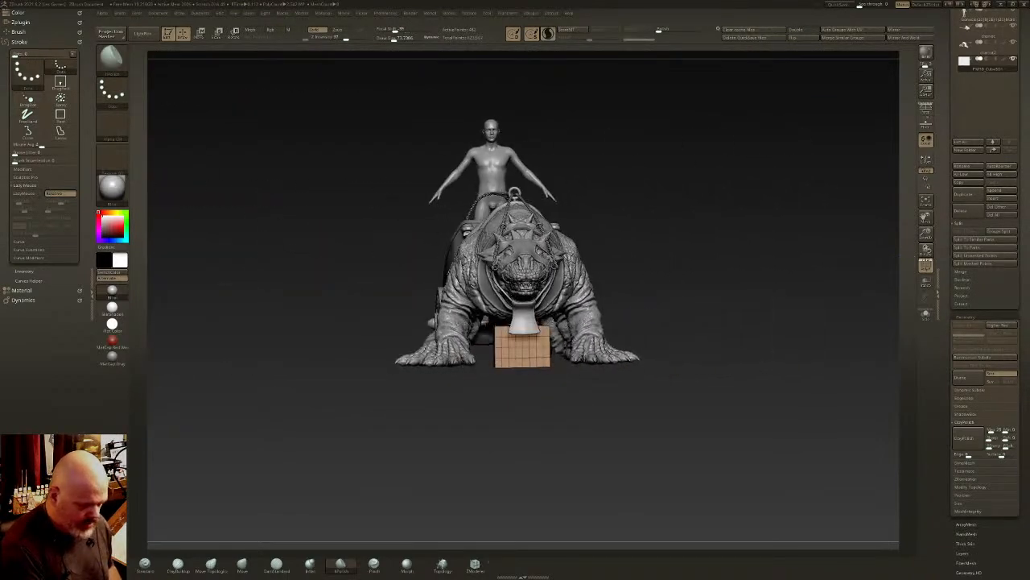
pyautogui.press('w')
pyautogui.keyDown('shift'); pyautogui.moveTo(534, 356); pyautogui.dragTo(552, 335, button='right'); pyautogui.keyUp('shift')
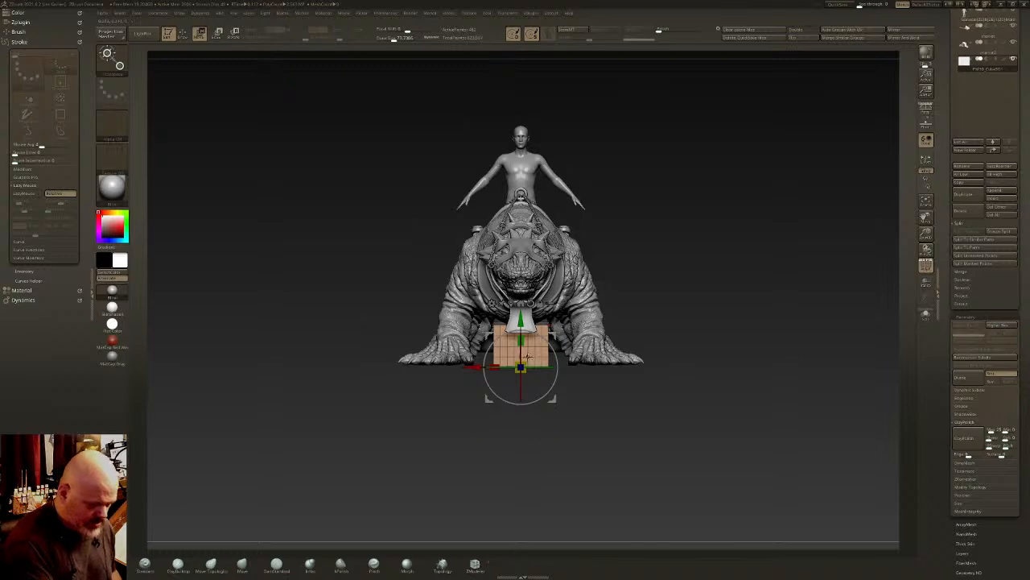
pyautogui.press('q')
pyautogui.click(925, 315)
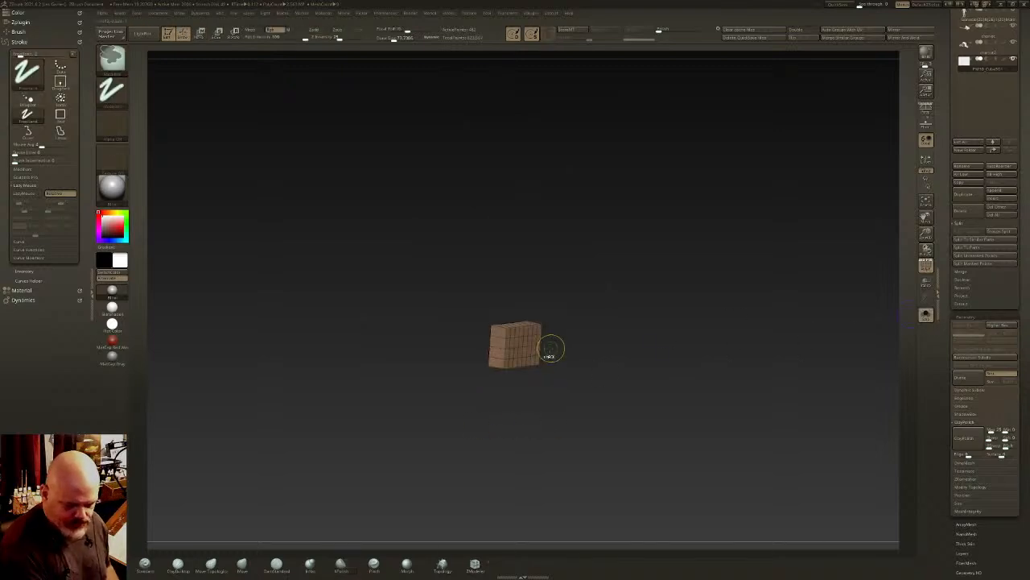
# - Convert the block to a dense, even mesh with DynaMesh
pyautogui.keyDown('alt'); pyautogui.moveTo(538, 405); pyautogui.dragTo(623, 382, button='right'); pyautogui.keyUp('alt')
pyautogui.moveTo(1027, 278); pyautogui.dragTo(1027, 151)
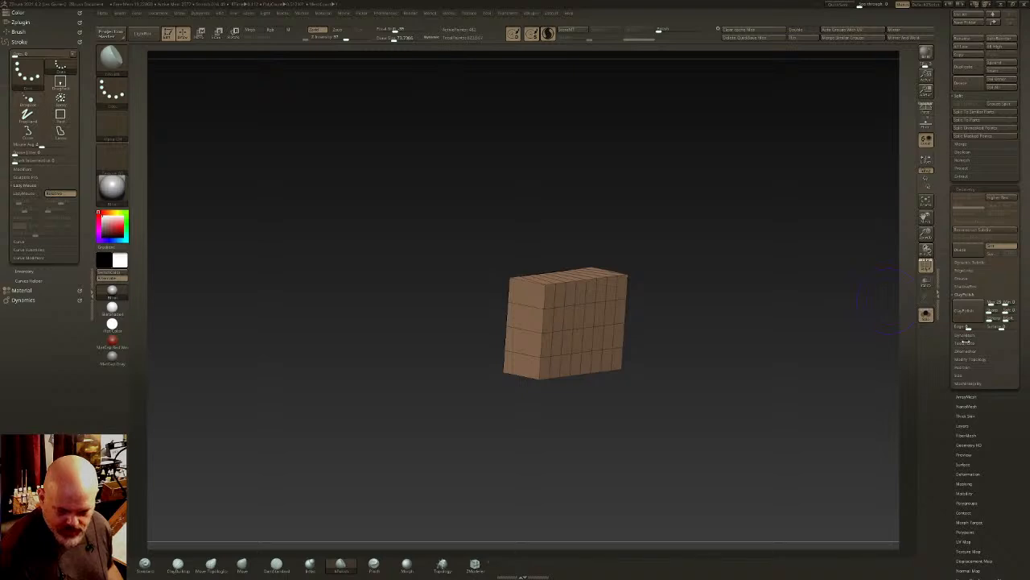
pyautogui.click(973, 337)
pyautogui.moveTo(759, 370); pyautogui.dragTo(764, 341)
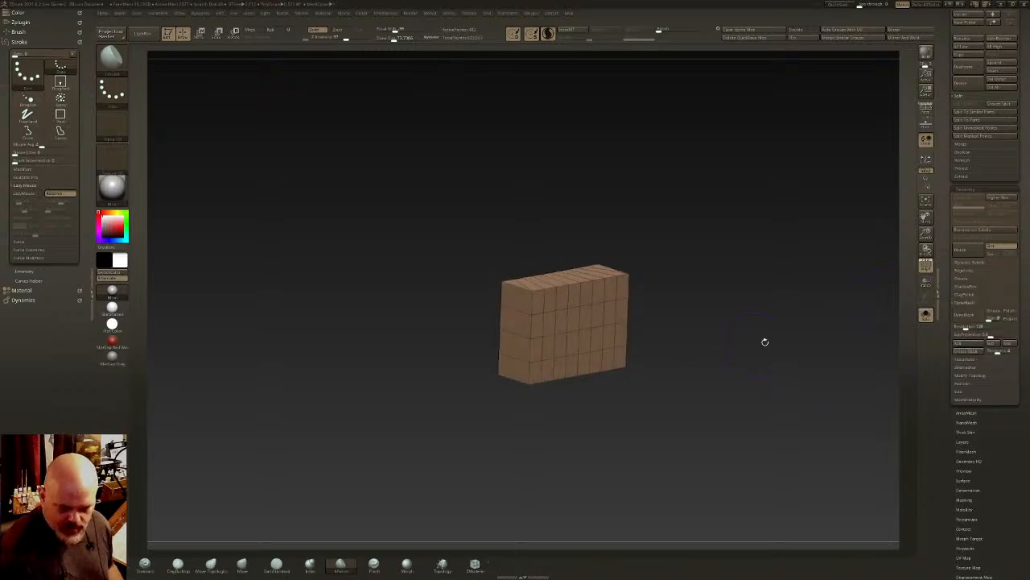
pyautogui.click(968, 315)
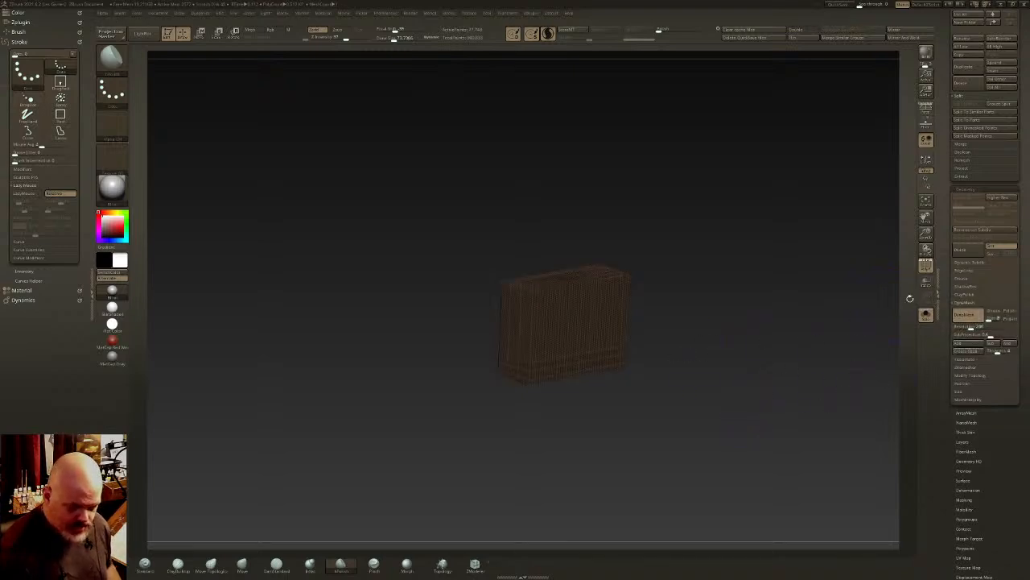
pyautogui.moveTo(609, 292); pyautogui.dragTo(668, 156, button='right')
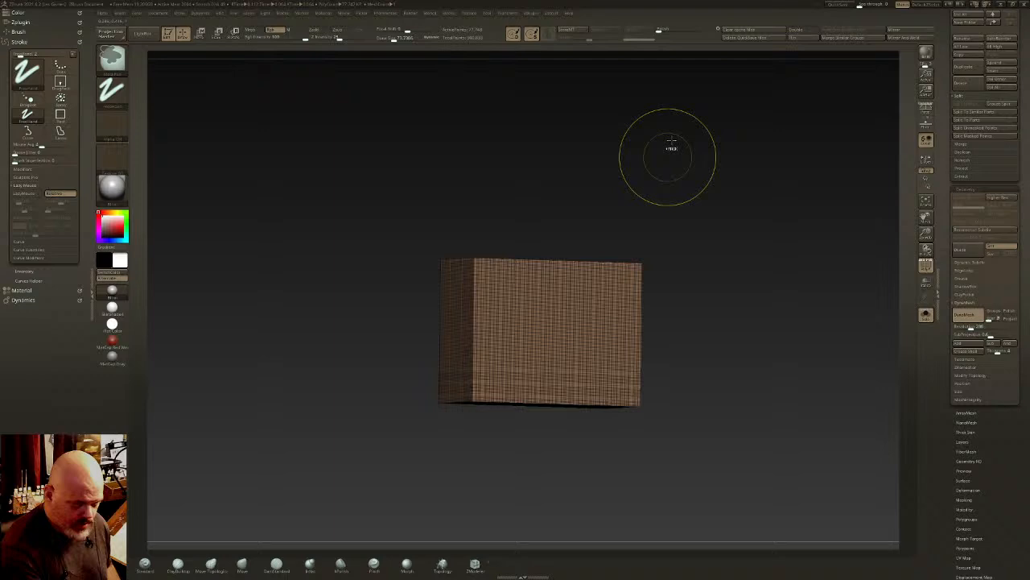
# - Polish the DynaMeshed block to soften its hard edges
pyautogui.click(667, 30)
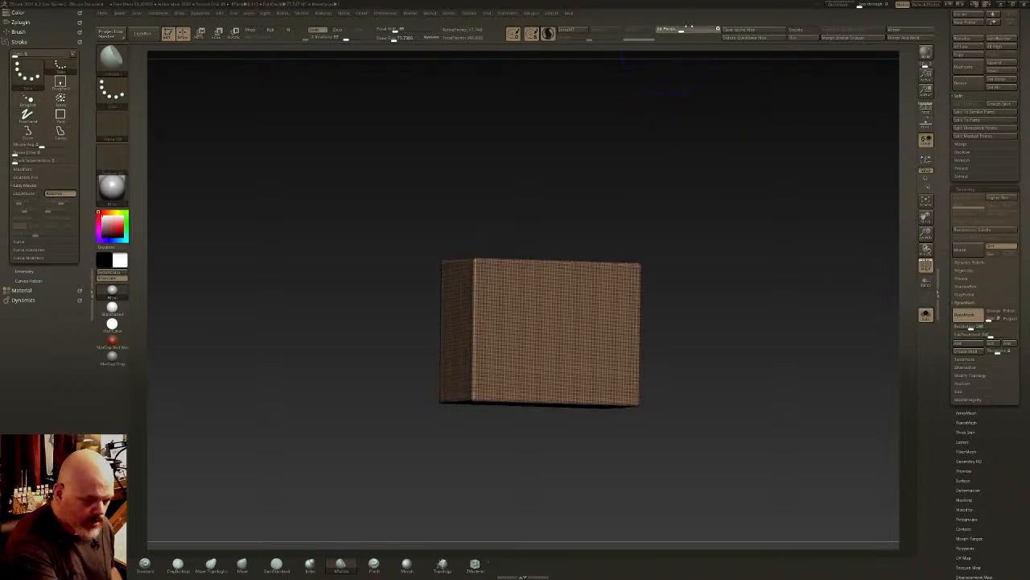
pyautogui.moveTo(655, 246); pyautogui.dragTo(652, 270, button='right')
pyautogui.click(548, 34)
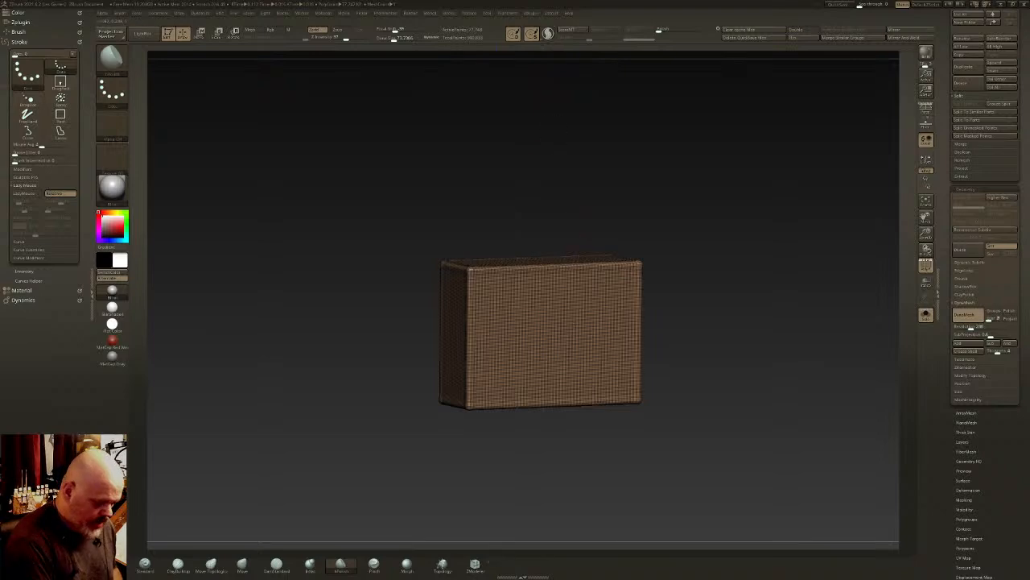
pyautogui.moveTo(559, 293); pyautogui.dragTo(574, 325, button='right')
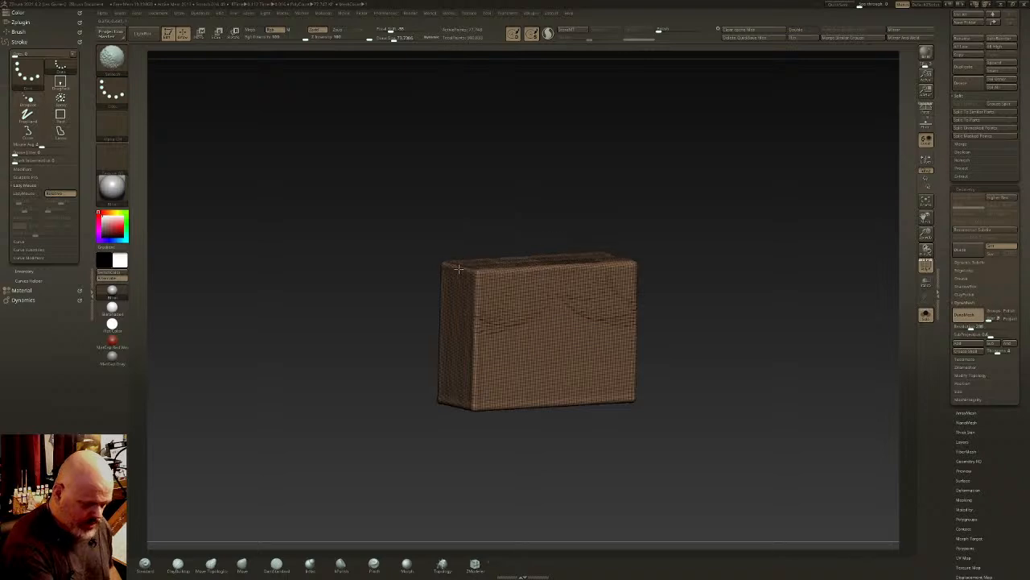
# - Clip both long sides of the block with curves from the end view, tapering it upwards with rounded lower corners
pyautogui.moveTo(599, 312)
pyautogui.mouseDown(button='right')
pyautogui.moveTo(628, 342)
pyautogui.moveTo(612, 311)
pyautogui.mouseUp(button='right')
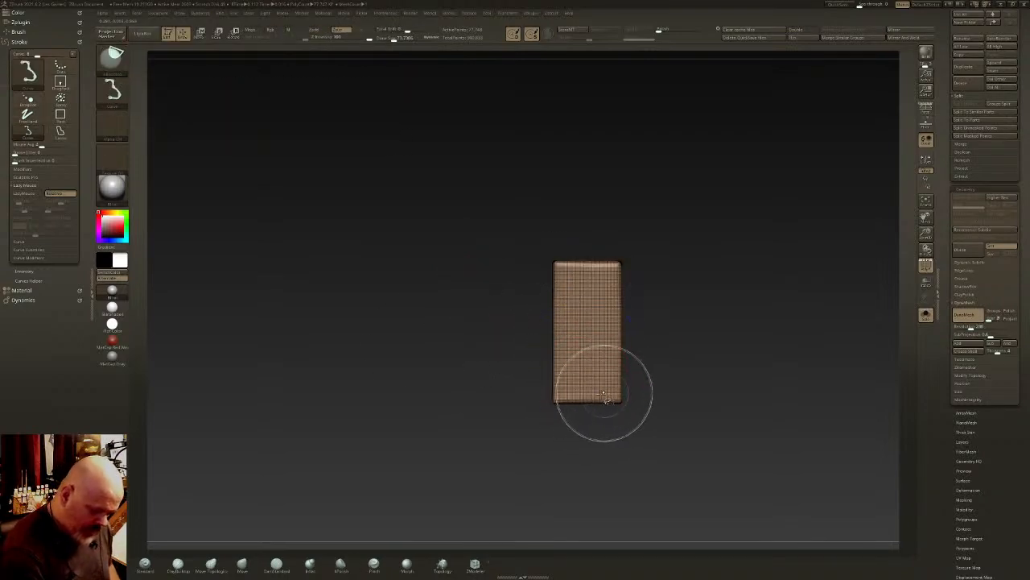
pyautogui.moveTo(566, 403); pyautogui.dragTo(604, 405)
pyautogui.hotkey('ctrl', 'z')
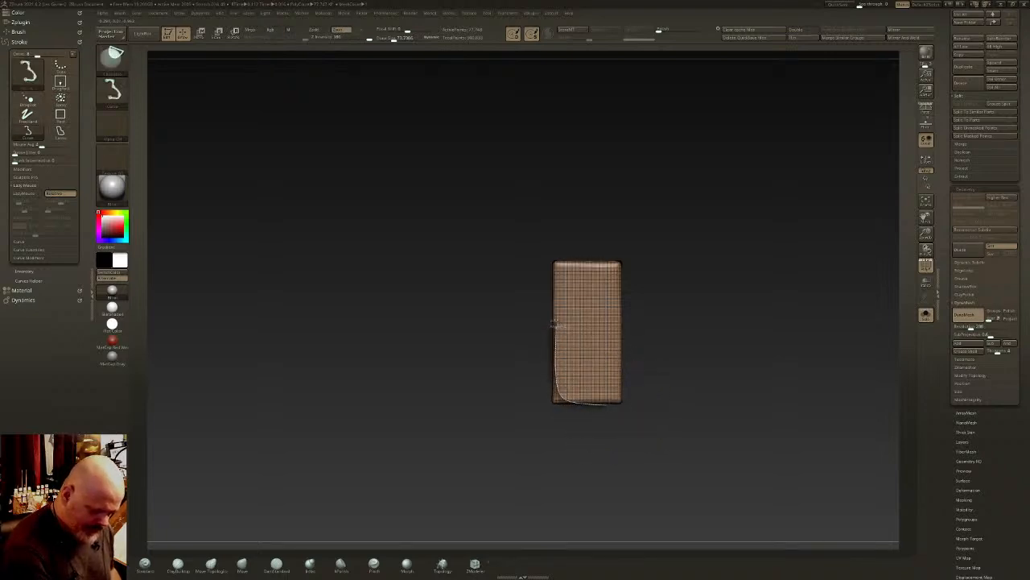
pyautogui.moveTo(569, 243); pyautogui.dragTo(568, 246)
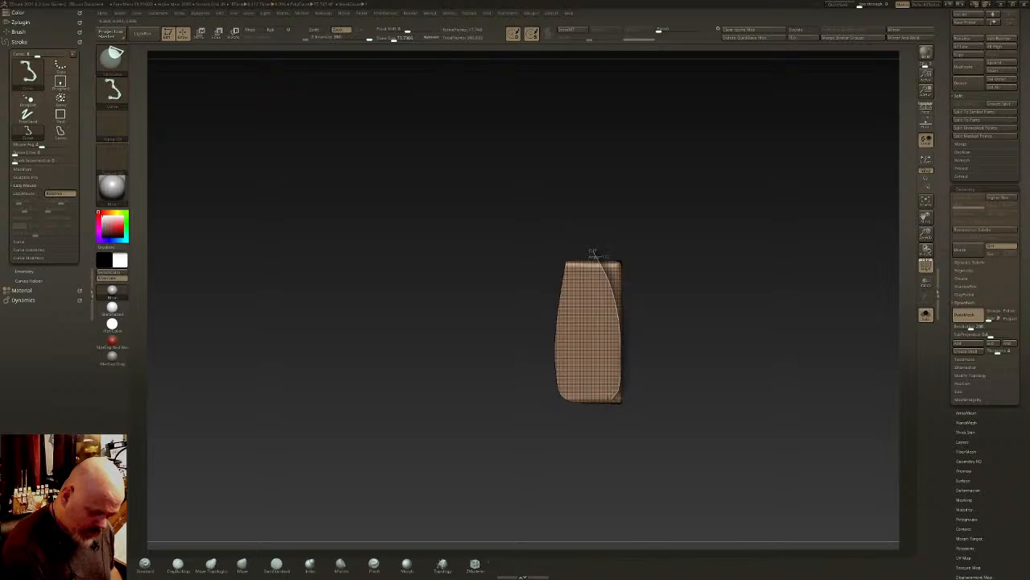
pyautogui.keyDown('ctrl'); pyautogui.keyDown('shift'); pyautogui.moveTo(566, 419); pyautogui.dragTo(566, 420); pyautogui.keyUp('shift'); pyautogui.keyUp('ctrl')
pyautogui.moveTo(631, 369); pyautogui.dragTo(620, 356)
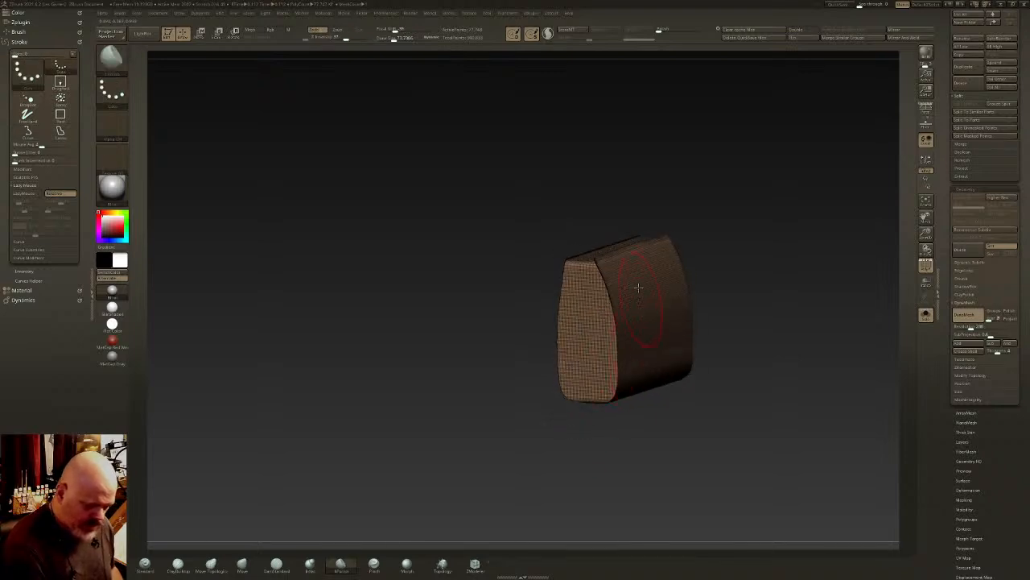
pyautogui.moveTo(639, 287); pyautogui.dragTo(635, 265)
pyautogui.keyDown('ctrl'); pyautogui.keyDown('shift'); pyautogui.moveTo(512, 422); pyautogui.dragTo(431, 199); pyautogui.keyUp('shift'); pyautogui.keyUp('ctrl')
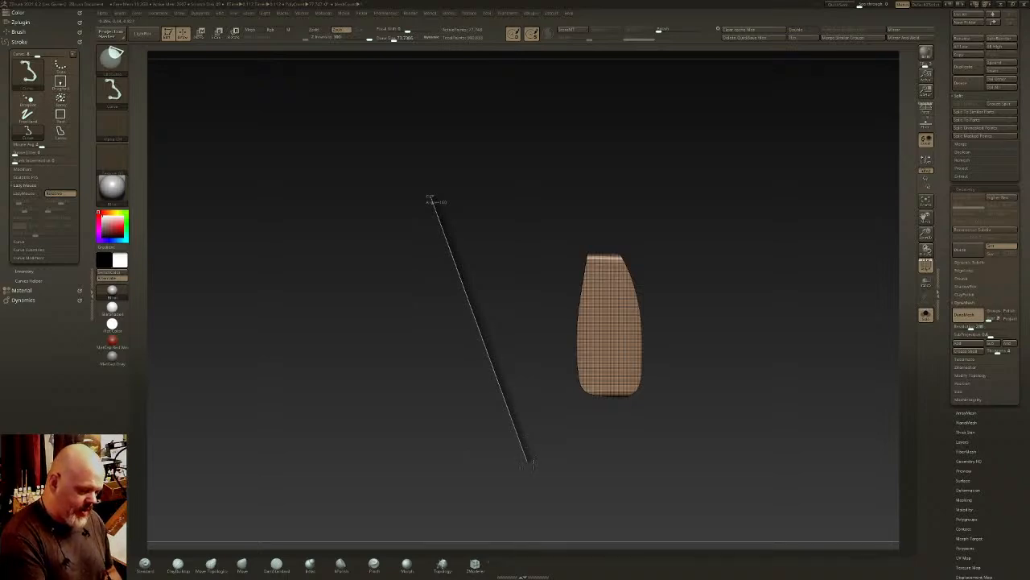
pyautogui.keyDown('ctrl'); pyautogui.keyDown('shift'); pyautogui.moveTo(531, 464); pyautogui.dragTo(723, 400); pyautogui.keyUp('shift'); pyautogui.keyUp('ctrl')
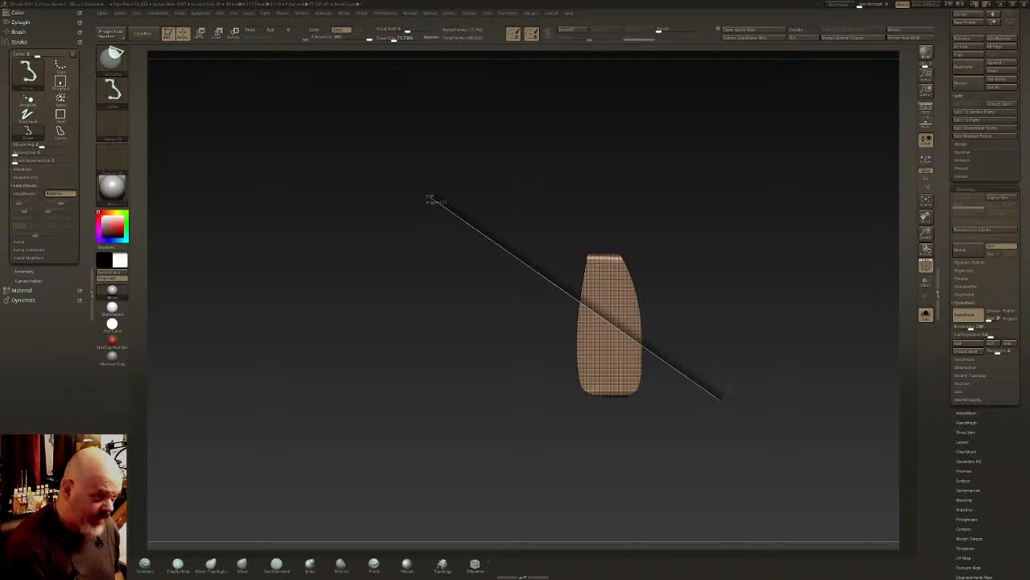
pyautogui.keyDown('ctrl'); pyautogui.keyDown('shift'); pyautogui.moveTo(632, 333); pyautogui.dragTo(459, 173); pyautogui.keyUp('shift'); pyautogui.keyUp('ctrl')
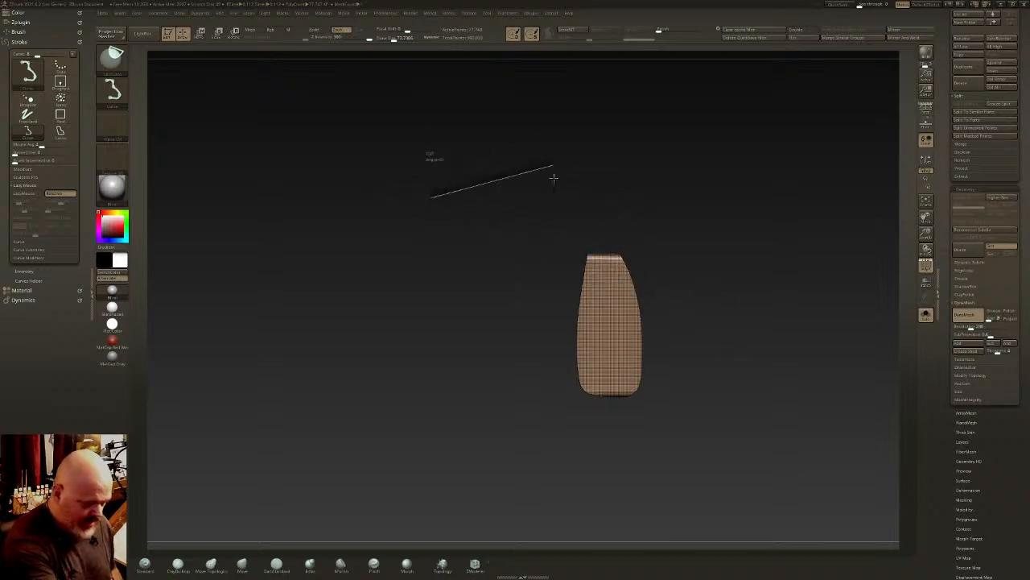
pyautogui.moveTo(554, 178)
pyautogui.keyDown('ctrl'); pyautogui.keyDown('shift'); pyautogui.mouseDown()
pyautogui.moveTo(602, 188)
pyautogui.moveTo(689, 137)
pyautogui.moveTo(533, 158)
pyautogui.moveTo(543, 198)
pyautogui.moveTo(599, 149)
pyautogui.moveTo(685, 170)
pyautogui.moveTo(788, 322)
pyautogui.moveTo(716, 459)
pyautogui.moveTo(469, 538)
pyautogui.mouseUp(); pyautogui.keyUp('shift'); pyautogui.keyUp('ctrl')
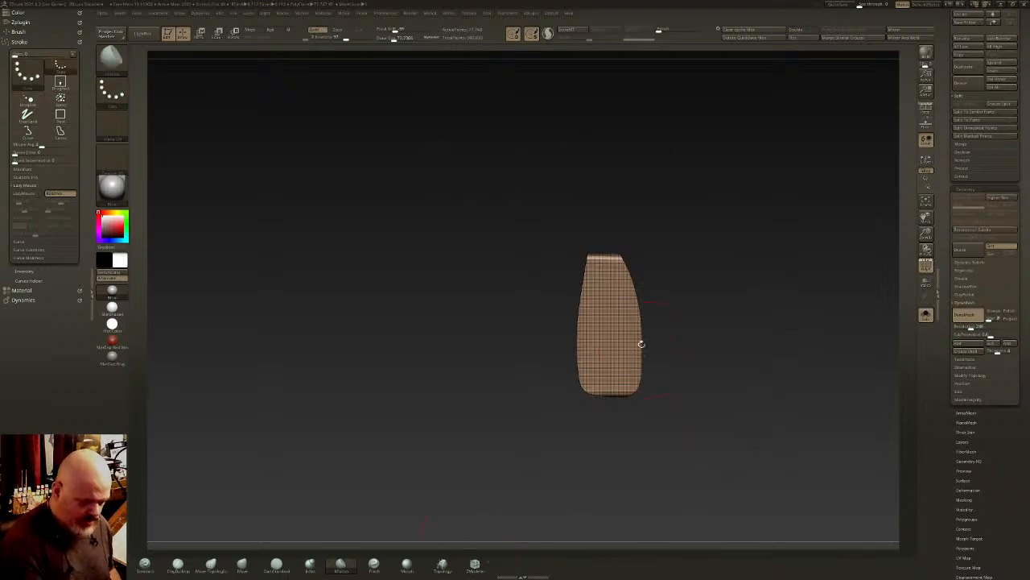
# - Clip the block's upper edges round and re-DynaMesh it, with its wireframe hidden
pyautogui.keyDown('ctrl'); pyautogui.keyDown('shift'); pyautogui.moveTo(578, 288); pyautogui.dragTo(598, 252); pyautogui.keyUp('shift'); pyautogui.keyUp('ctrl')
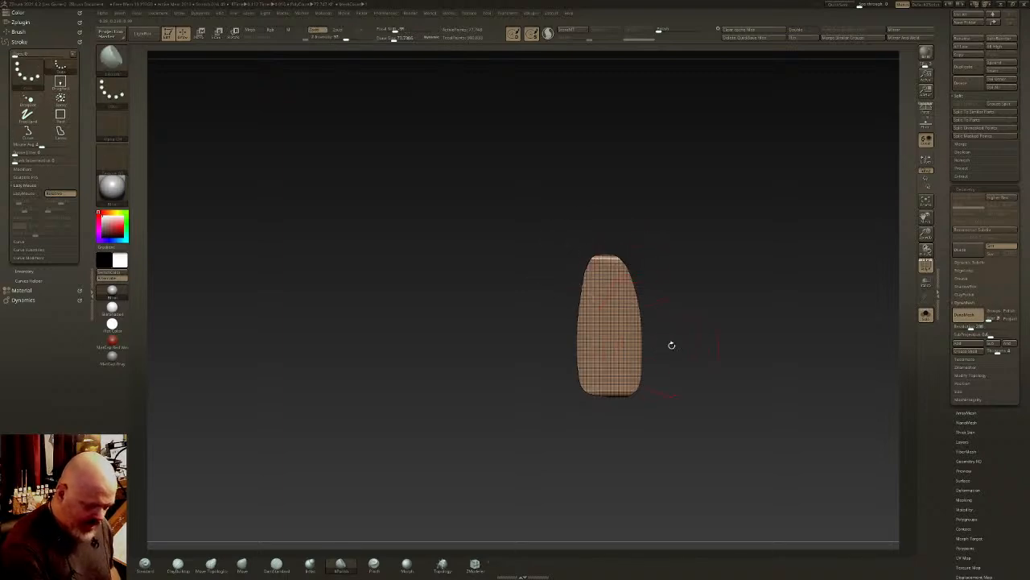
pyautogui.moveTo(671, 345); pyautogui.dragTo(628, 343)
pyautogui.moveTo(765, 308); pyautogui.dragTo(790, 297)
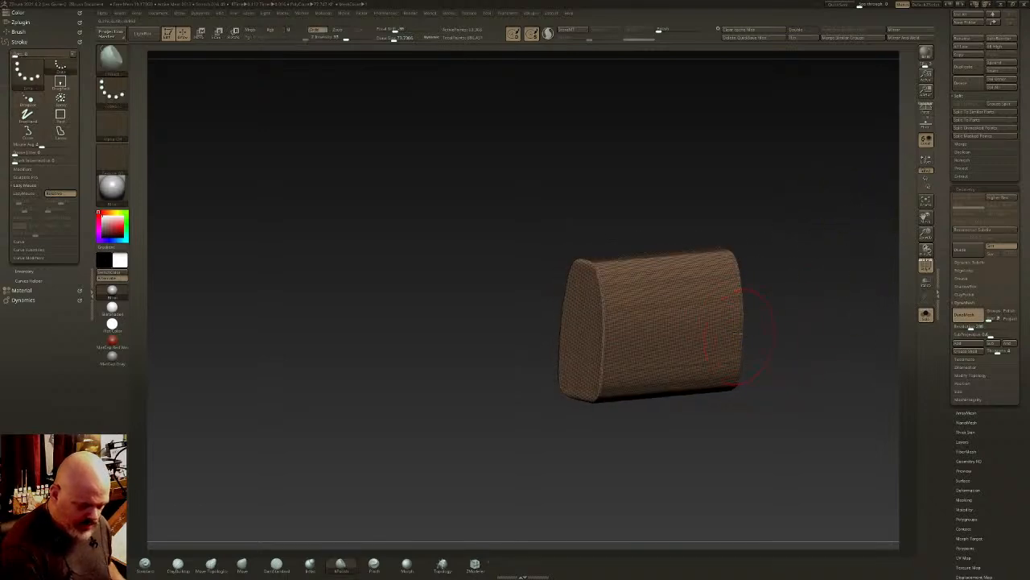
pyautogui.moveTo(753, 330); pyautogui.dragTo(699, 128)
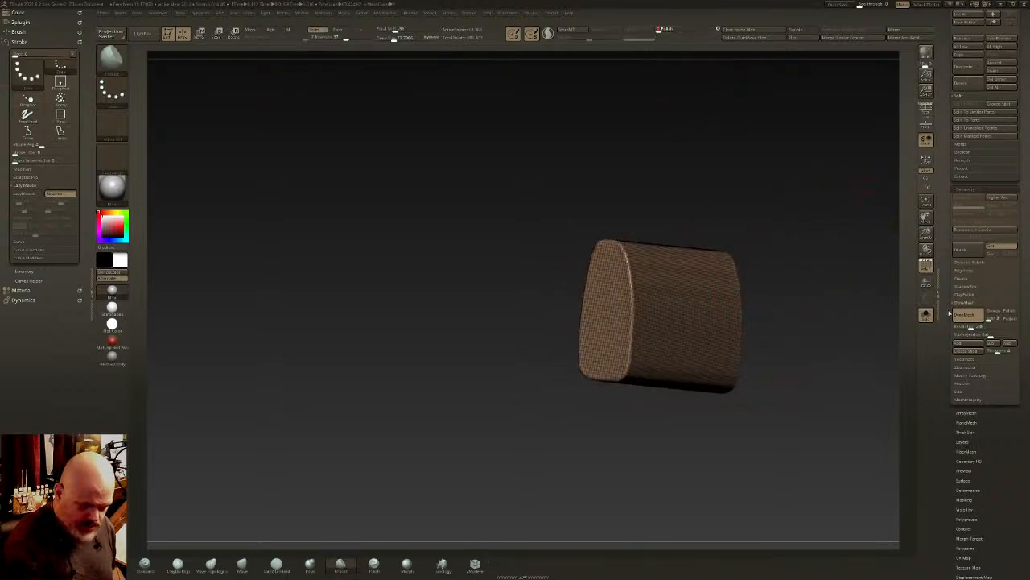
pyautogui.click(925, 262)
# - Clip curved facets into the block's end edges and corners from several angled views
pyautogui.moveTo(814, 298); pyautogui.dragTo(677, 285)
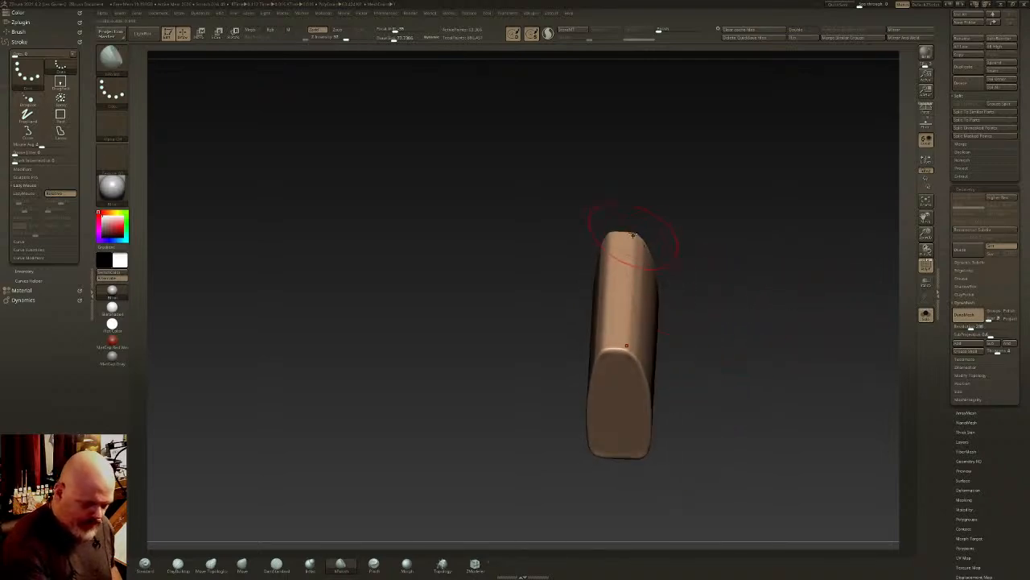
pyautogui.moveTo(632, 234); pyautogui.dragTo(624, 231, button='right')
pyautogui.keyDown('ctrl'); pyautogui.keyDown('shift'); pyautogui.moveTo(621, 233); pyautogui.dragTo(622, 233); pyautogui.keyUp('shift'); pyautogui.keyUp('ctrl')
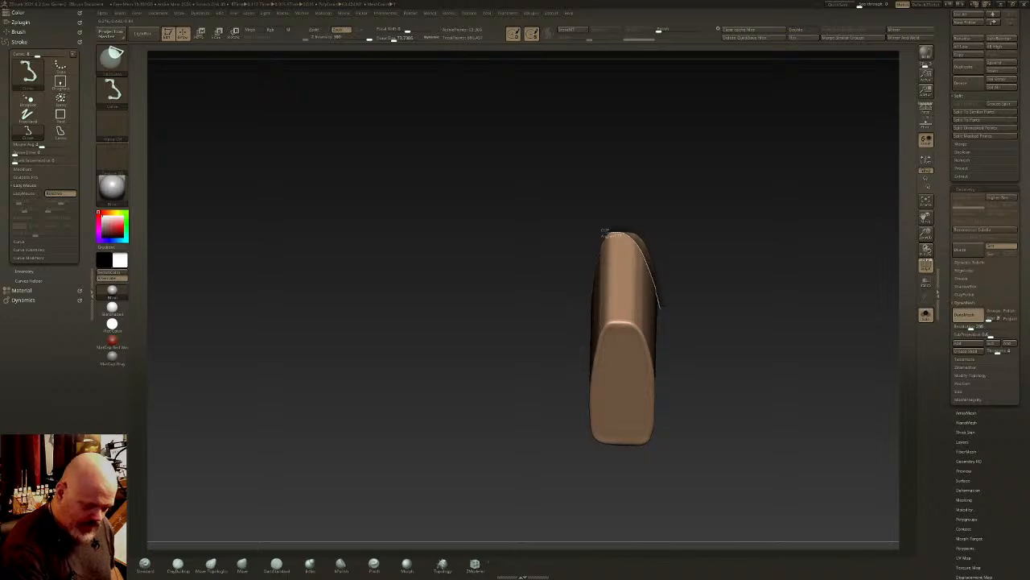
pyautogui.keyDown('ctrl'); pyautogui.keyDown('shift'); pyautogui.moveTo(660, 308); pyautogui.dragTo(665, 324); pyautogui.keyUp('shift'); pyautogui.keyUp('ctrl')
pyautogui.moveTo(677, 359); pyautogui.dragTo(640, 359)
pyautogui.moveTo(679, 327)
pyautogui.mouseDown()
pyautogui.moveTo(660, 253)
pyautogui.moveTo(653, 279)
pyautogui.mouseUp()
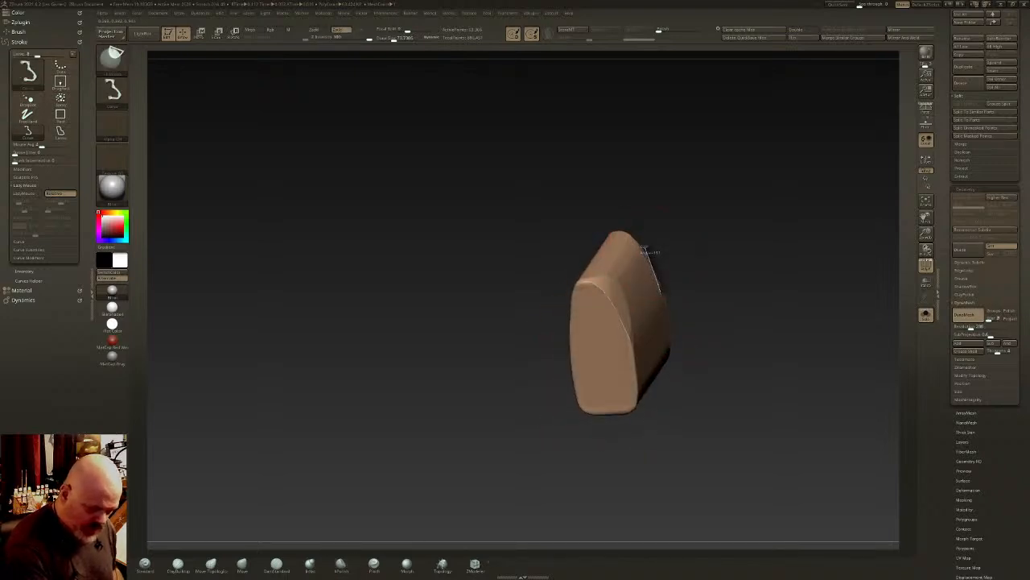
pyautogui.moveTo(667, 361)
pyautogui.keyDown('ctrl'); pyautogui.keyDown('shift'); pyautogui.mouseDown()
pyautogui.moveTo(668, 379)
pyautogui.moveTo(678, 348)
pyautogui.moveTo(702, 354)
pyautogui.moveTo(729, 244)
pyautogui.moveTo(733, 267)
pyautogui.mouseUp(); pyautogui.keyUp('shift'); pyautogui.keyUp('ctrl')
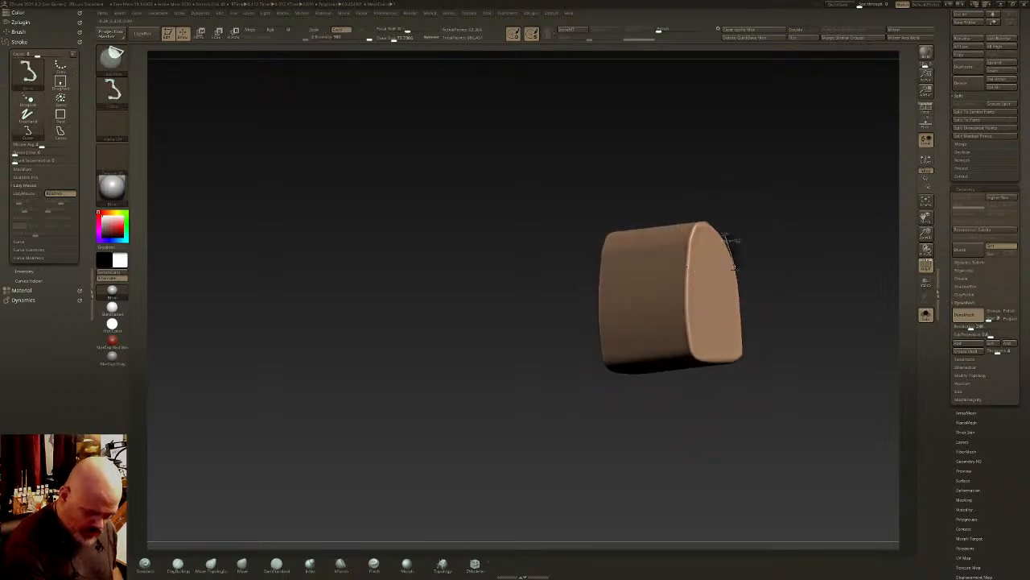
pyautogui.moveTo(727, 366)
pyautogui.keyDown('ctrl'); pyautogui.keyDown('shift'); pyautogui.mouseDown()
pyautogui.moveTo(714, 375)
pyautogui.moveTo(660, 354)
pyautogui.moveTo(699, 326)
pyautogui.mouseUp(); pyautogui.keyUp('shift'); pyautogui.keyUp('ctrl')
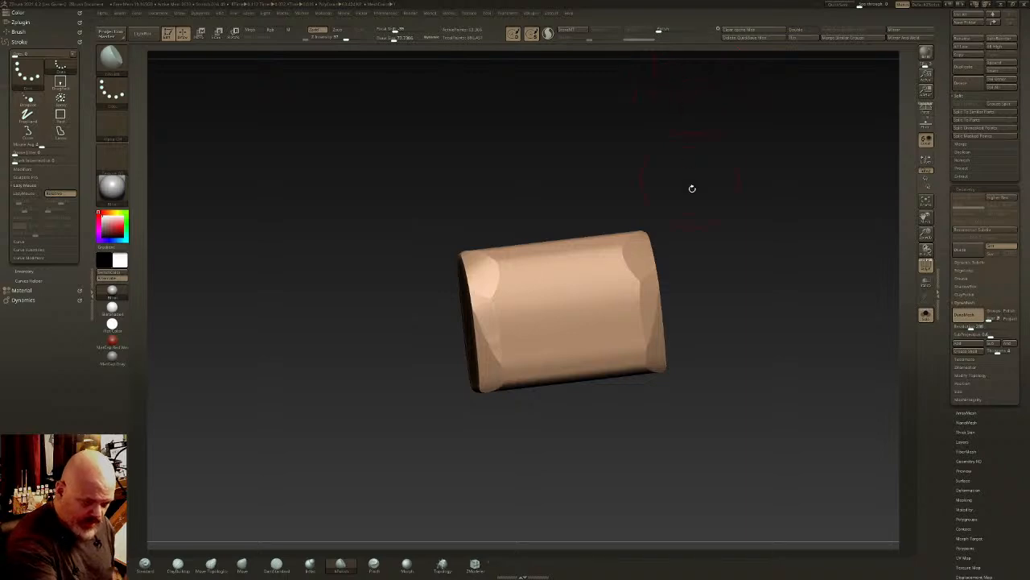
# - Polish the clipped block to soften its faceted edges and corners
pyautogui.keyDown('ctrl'); pyautogui.moveTo(692, 188); pyautogui.dragTo(734, 140); pyautogui.keyUp('ctrl')
pyautogui.moveTo(660, 31); pyautogui.dragTo(677, 31)
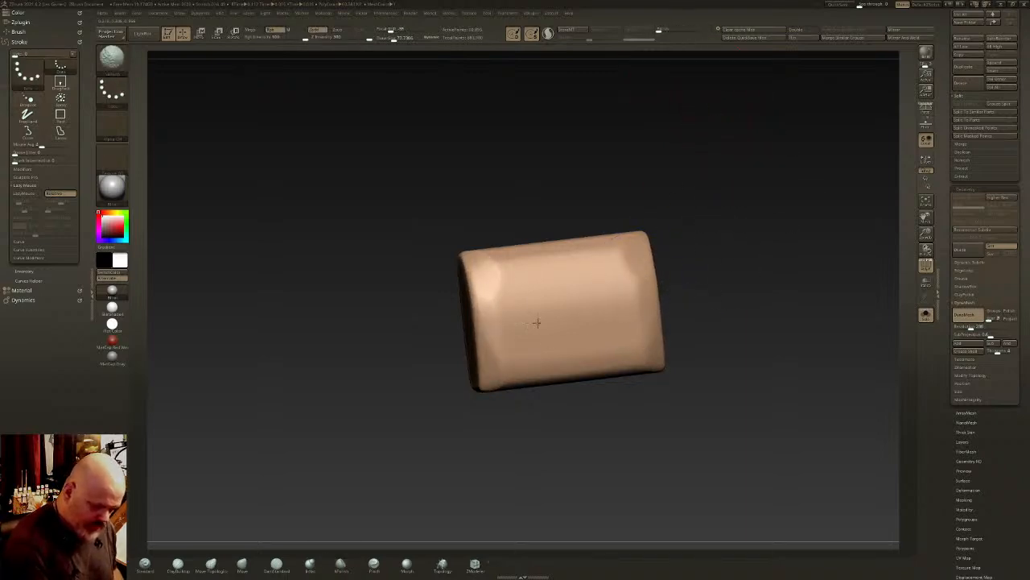
pyautogui.moveTo(728, 359)
pyautogui.mouseDown()
pyautogui.moveTo(609, 343)
pyautogui.moveTo(610, 316)
pyautogui.mouseUp()
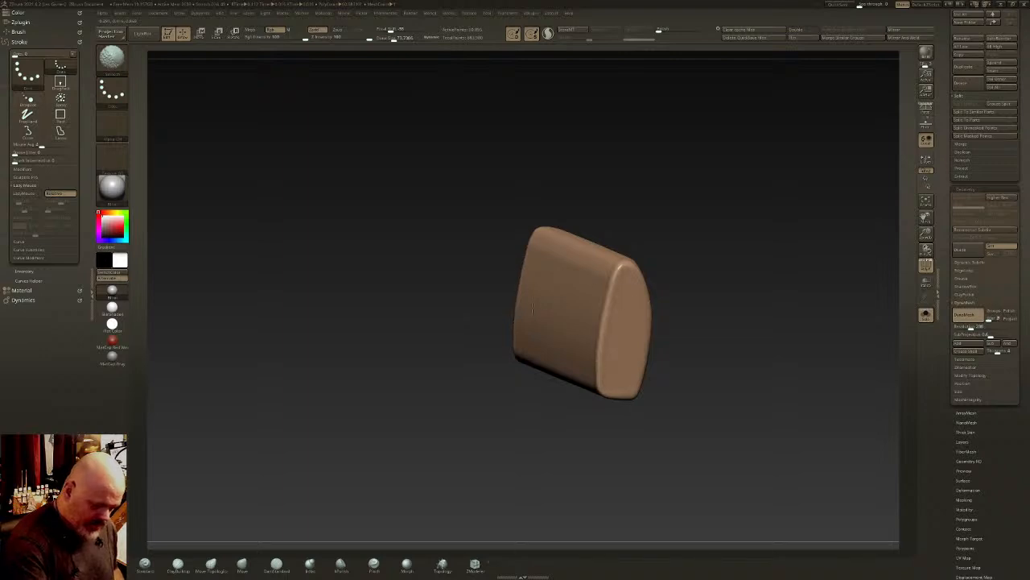
# - Slice the block from its end view along the rounded upper outline, separating a wraparound upper shell as its own polygroup
pyautogui.moveTo(532, 309)
pyautogui.mouseDown(button='right')
pyautogui.moveTo(655, 315)
pyautogui.moveTo(732, 340)
pyautogui.moveTo(726, 257)
pyautogui.moveTo(706, 350)
pyautogui.moveTo(729, 350)
pyautogui.moveTo(616, 341)
pyautogui.moveTo(651, 345)
pyautogui.moveTo(612, 302)
pyautogui.mouseUp(button='right')
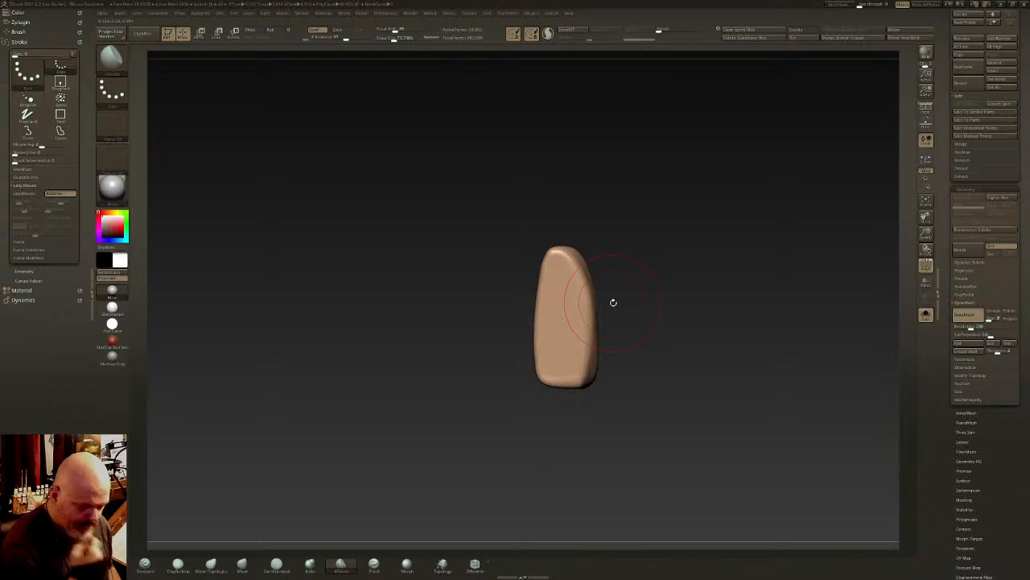
pyautogui.keyDown('ctrl'); pyautogui.keyDown('shift'); pyautogui.click(111, 55); pyautogui.keyUp('shift'); pyautogui.keyUp('ctrl')
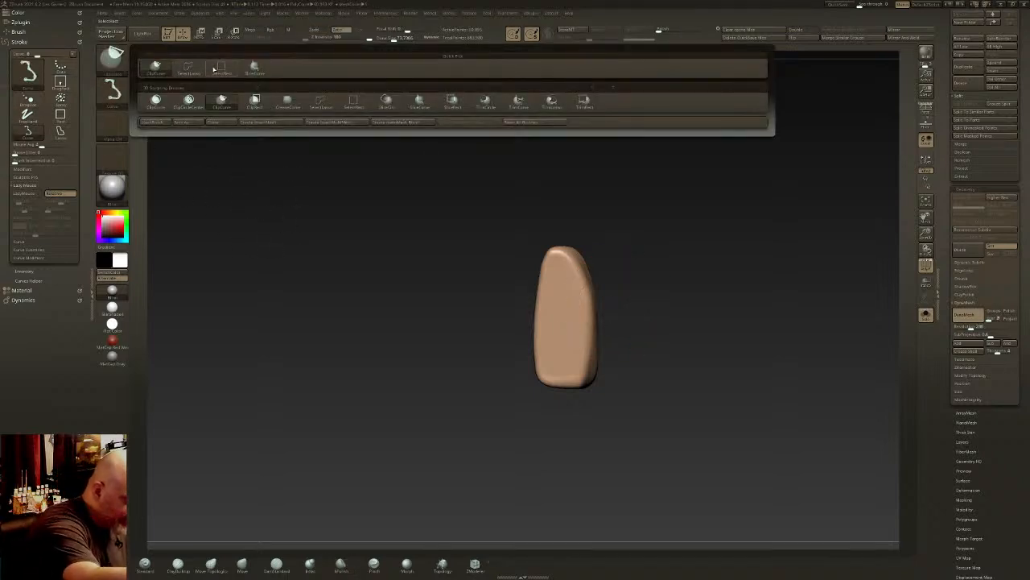
pyautogui.click(253, 66)
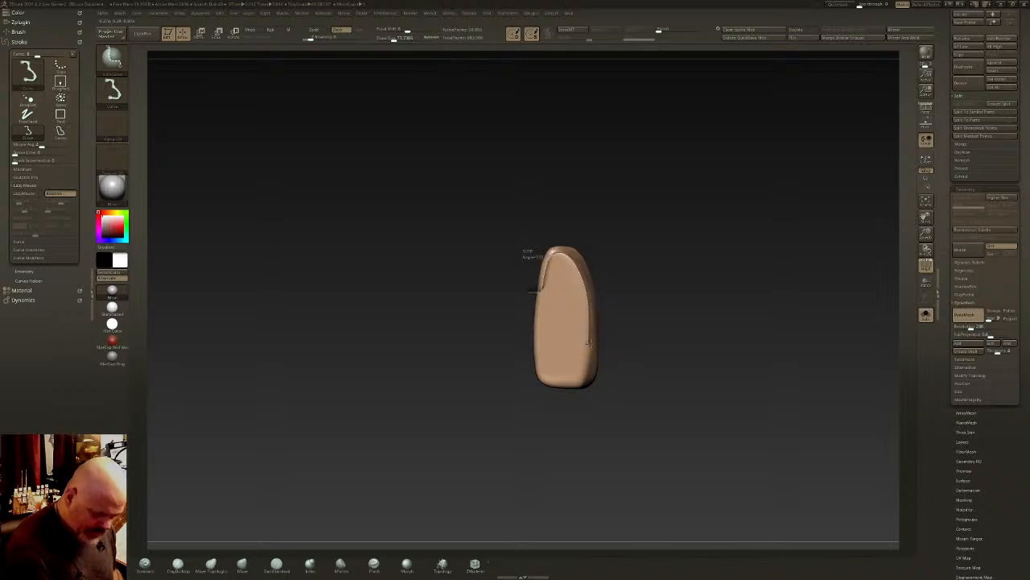
pyautogui.keyDown('ctrl'); pyautogui.keyDown('shift'); pyautogui.moveTo(609, 346); pyautogui.dragTo(606, 343); pyautogui.keyUp('shift'); pyautogui.keyUp('ctrl')
pyautogui.moveTo(706, 316); pyautogui.dragTo(676, 321)
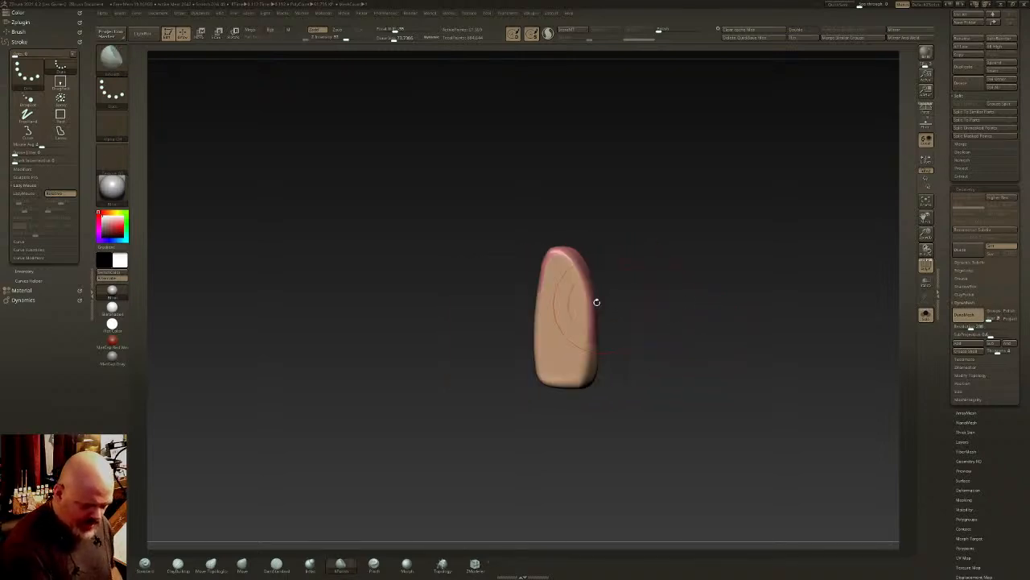
pyautogui.moveTo(597, 302)
pyautogui.keyDown('alt'); pyautogui.mouseDown()
pyautogui.moveTo(556, 241)
pyautogui.moveTo(558, 228)
pyautogui.moveTo(621, 317)
pyautogui.moveTo(644, 317)
pyautogui.mouseUp(); pyautogui.keyUp('alt')
pyautogui.moveTo(732, 289); pyautogui.dragTo(609, 329)
# - Choose the rectangular selection brush, regroup the sliced block and isolate its wraparound upper shell
pyautogui.keyDown('ctrl'); pyautogui.keyDown('shift'); pyautogui.click(115, 60); pyautogui.keyUp('shift'); pyautogui.keyUp('ctrl')
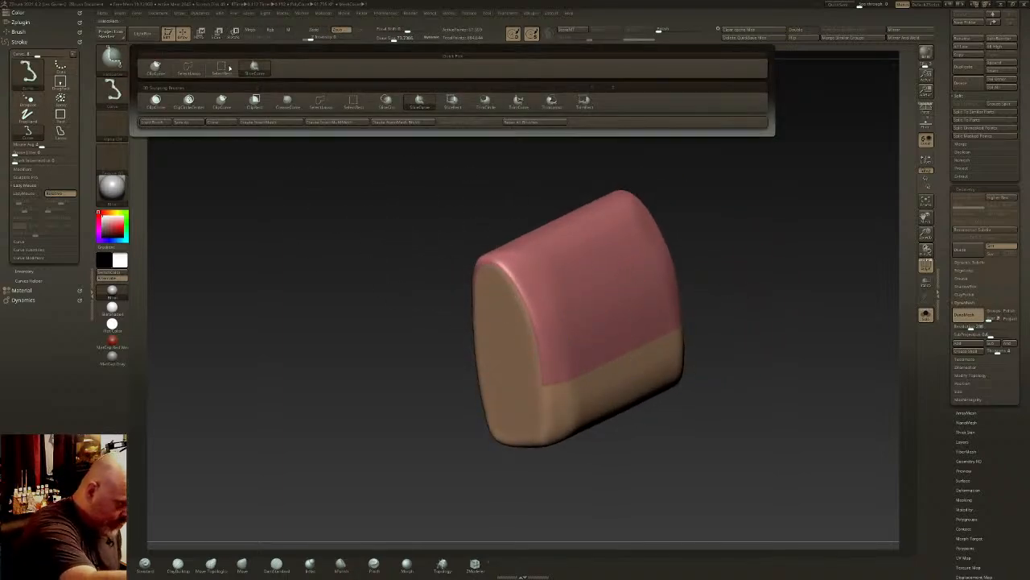
pyautogui.keyDown('ctrl'); pyautogui.keyDown('shift'); pyautogui.click(229, 69); pyautogui.keyUp('shift'); pyautogui.keyUp('ctrl')
pyautogui.keyDown('ctrl'); pyautogui.keyDown('shift'); pyautogui.click(621, 305); pyautogui.keyUp('shift'); pyautogui.keyUp('ctrl')
pyautogui.hotkey('ctrl', 'w')
pyautogui.keyDown('ctrl'); pyautogui.keyDown('shift'); pyautogui.click(594, 409); pyautogui.keyUp('shift'); pyautogui.keyUp('ctrl')
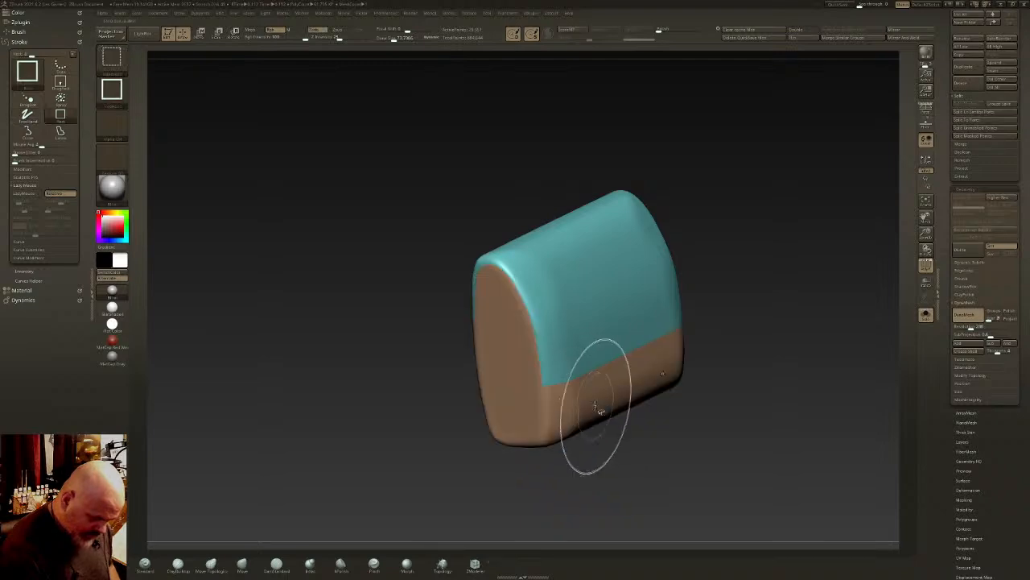
pyautogui.press('f')
pyautogui.keyDown('ctrl'); pyautogui.keyDown('shift'); pyautogui.click(598, 354); pyautogui.keyUp('shift'); pyautogui.keyUp('ctrl')
pyautogui.moveTo(605, 388); pyautogui.dragTo(610, 317)
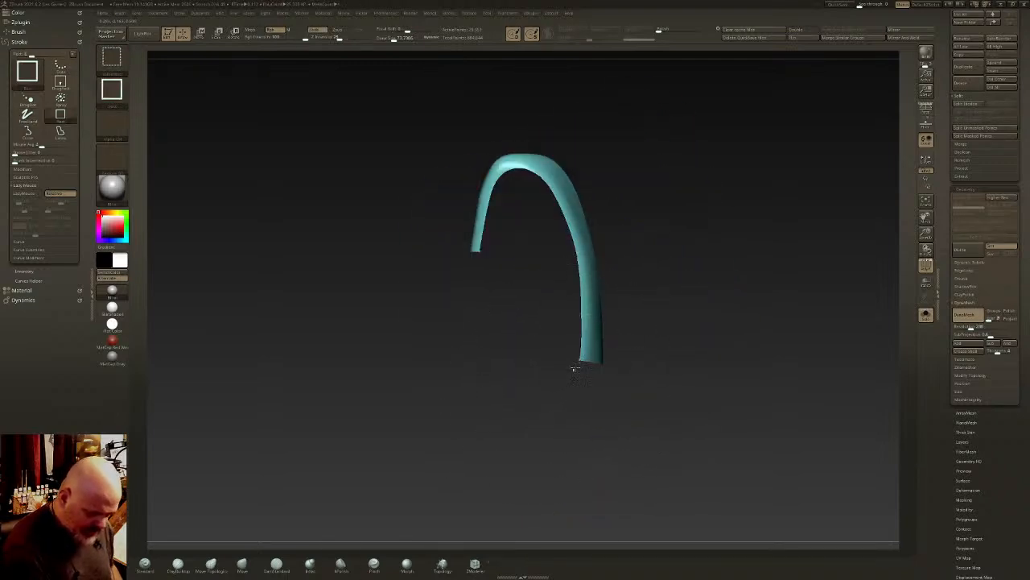
# - Assign the isolated upper shell a single new polygroup and show the whole block again
pyautogui.hotkey('ctrl', 'w')
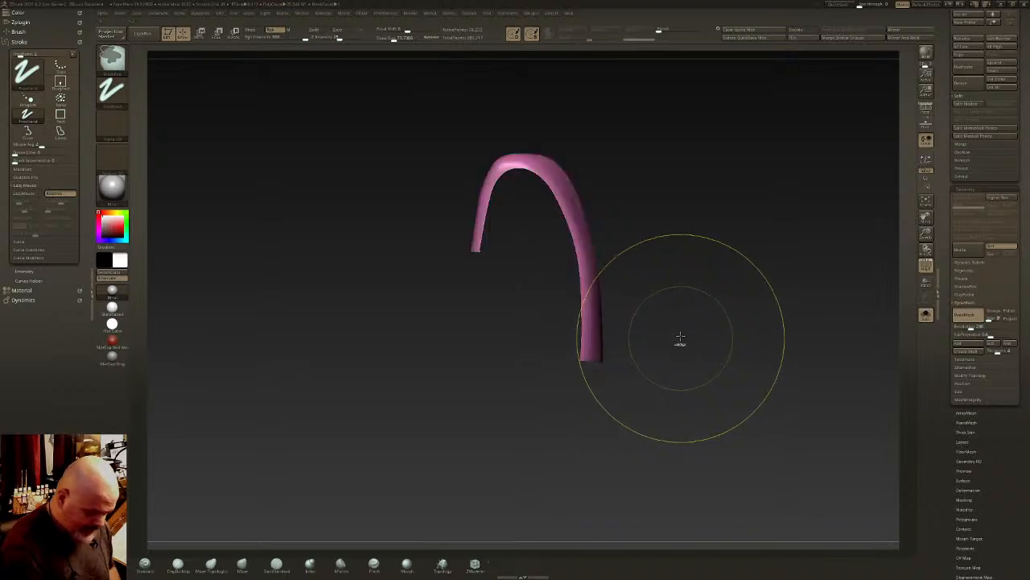
pyautogui.hotkey('ctrl', 'w')
pyautogui.keyDown('ctrl'); pyautogui.keyDown('shift'); pyautogui.click(660, 190); pyautogui.keyUp('shift'); pyautogui.keyUp('ctrl')
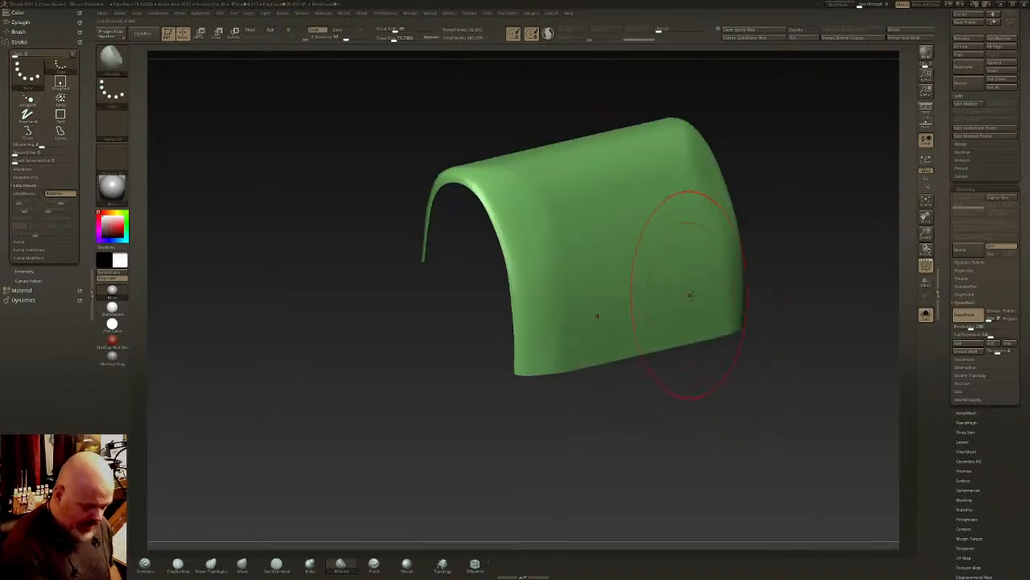
pyautogui.hotkey('ctrl', 'w')
pyautogui.hotkey('ctrl', 'w')
pyautogui.keyDown('ctrl'); pyautogui.keyDown('shift'); pyautogui.click(752, 306); pyautogui.keyUp('shift'); pyautogui.keyUp('ctrl')
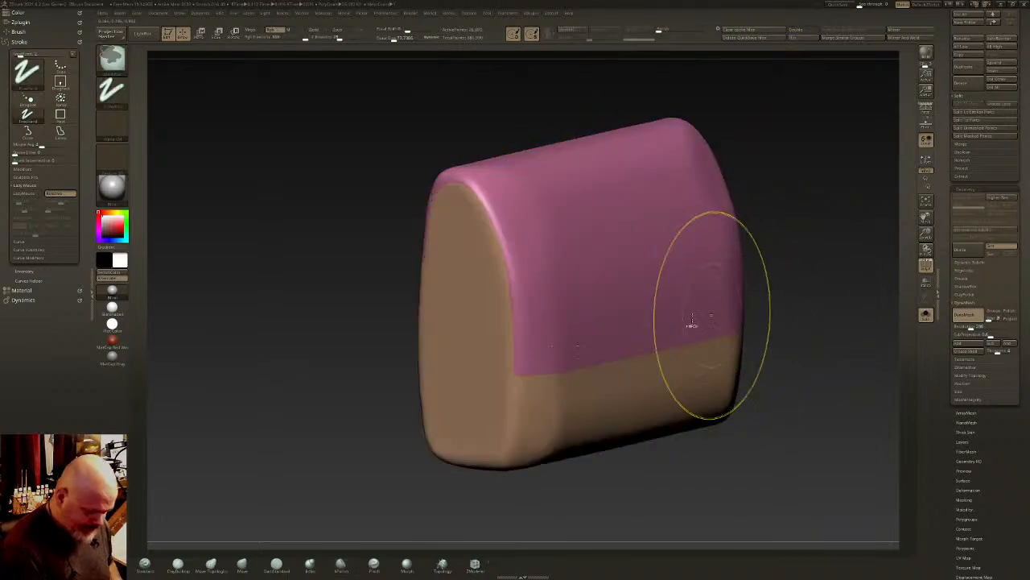
# - Isolate the block's flat ends and lower band and assign them one shared polygroup
pyautogui.keyDown('ctrl'); pyautogui.moveTo(690, 324); pyautogui.dragTo(668, 302, button='right'); pyautogui.keyUp('ctrl')
pyautogui.keyDown('ctrl'); pyautogui.keyDown('shift'); pyautogui.click(676, 306); pyautogui.keyUp('shift'); pyautogui.keyUp('ctrl')
pyautogui.keyDown('ctrl'); pyautogui.keyDown('shift'); pyautogui.click(765, 233); pyautogui.keyUp('shift'); pyautogui.keyUp('ctrl')
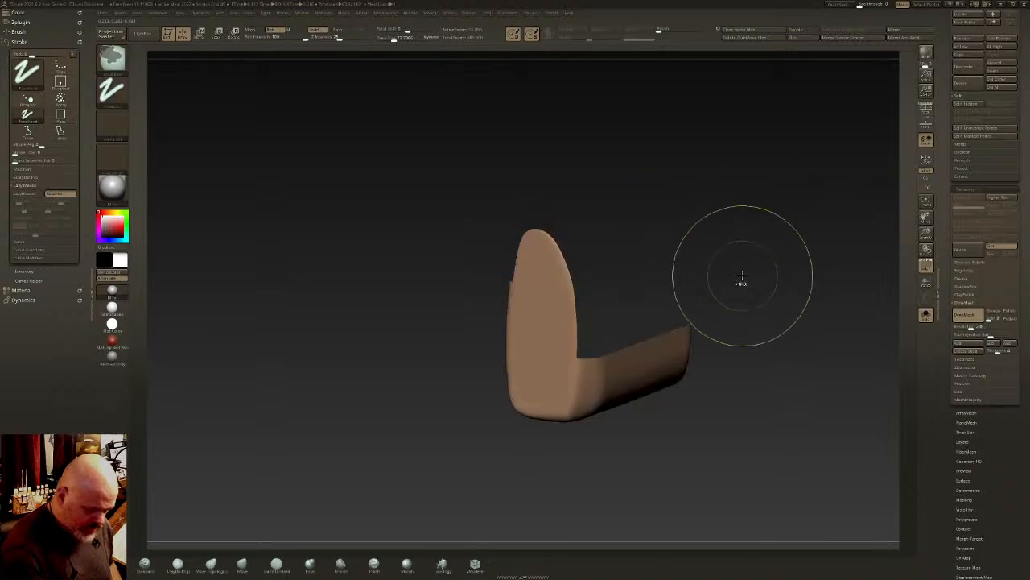
pyautogui.hotkey('ctrl', 'w')
pyautogui.hotkey('ctrl', 'w')
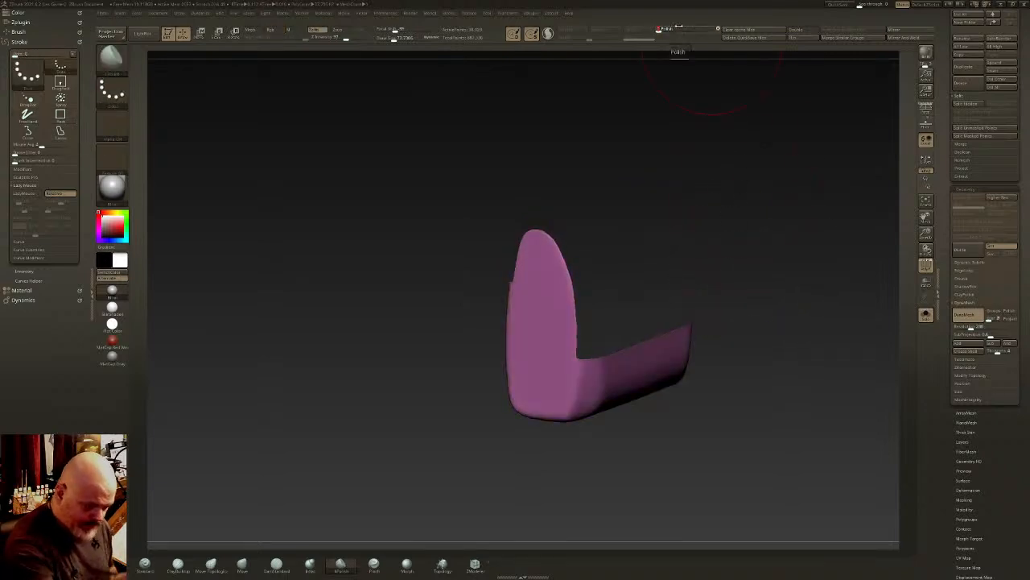
pyautogui.hotkey('ctrl', 'w')
pyautogui.keyDown('ctrl'); pyautogui.keyDown('shift'); pyautogui.click(751, 294); pyautogui.keyUp('shift'); pyautogui.keyUp('ctrl')
# - Slice a straight vertical line just inside one end of the lower band, splitting the band from the end face
pyautogui.moveTo(583, 330)
pyautogui.mouseDown(button='right')
pyautogui.moveTo(637, 346)
pyautogui.moveTo(563, 358)
pyautogui.moveTo(506, 386)
pyautogui.mouseUp(button='right')
pyautogui.moveTo(644, 422); pyautogui.dragTo(632, 398, button='right')
pyautogui.keyDown('alt'); pyautogui.moveTo(729, 375); pyautogui.dragTo(633, 351, button='right'); pyautogui.keyUp('alt')
pyautogui.keyDown('ctrl'); pyautogui.keyDown('shift'); pyautogui.click(658, 376); pyautogui.keyUp('shift'); pyautogui.keyUp('ctrl')
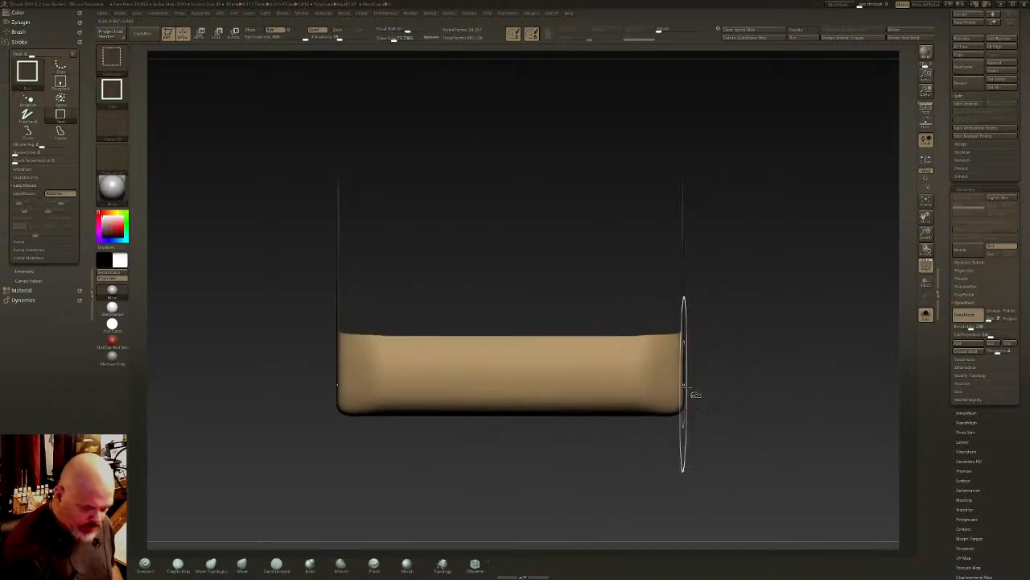
pyautogui.moveTo(735, 375); pyautogui.dragTo(697, 373, button='right')
pyautogui.keyDown('shift'); pyautogui.moveTo(694, 244); pyautogui.dragTo(696, 238, button='right'); pyautogui.keyUp('shift')
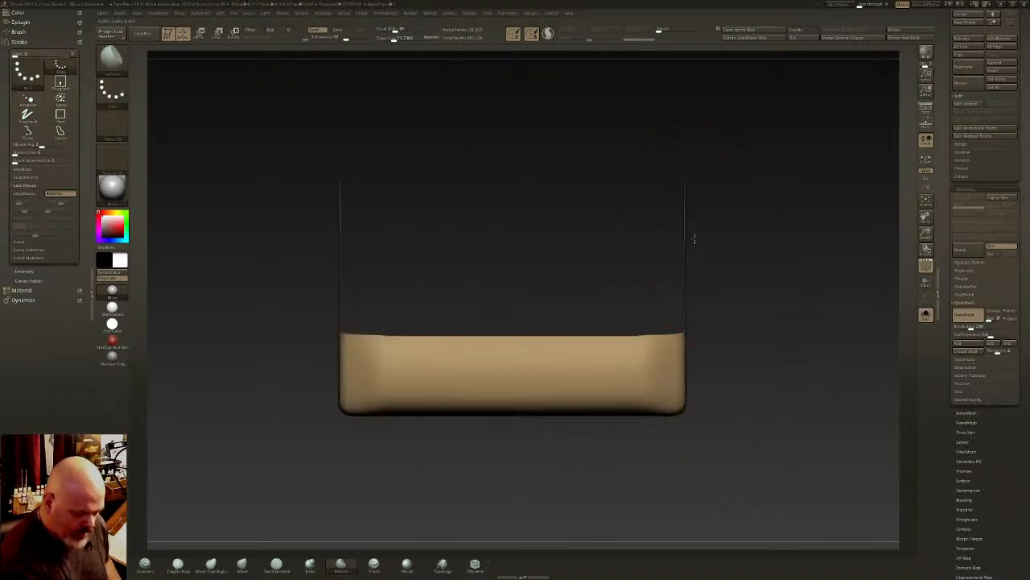
pyautogui.keyDown('ctrl'); pyautogui.keyDown('shift'); pyautogui.click(113, 60); pyautogui.keyUp('shift'); pyautogui.keyUp('ctrl')
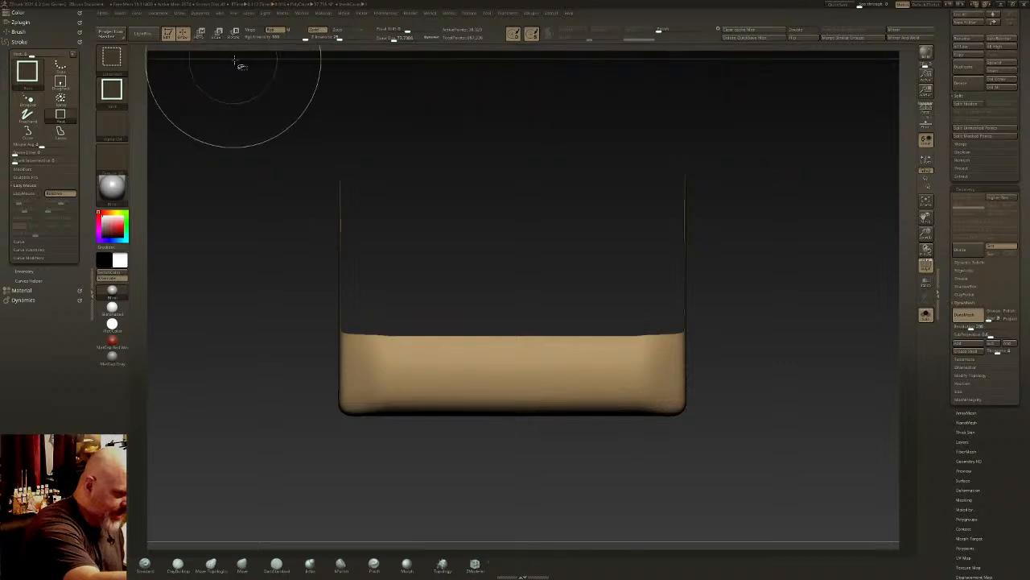
pyautogui.keyDown('ctrl'); pyautogui.keyDown('shift'); pyautogui.click(114, 62); pyautogui.keyUp('shift'); pyautogui.keyUp('ctrl')
pyautogui.click(254, 67)
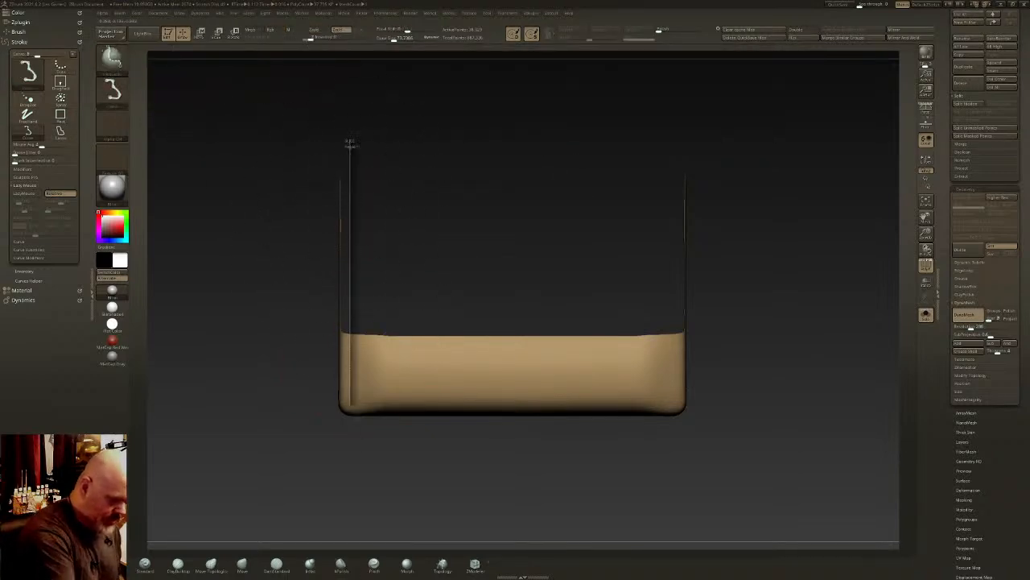
pyautogui.keyDown('ctrl'); pyautogui.keyDown('shift'); pyautogui.moveTo(350, 145); pyautogui.dragTo(350, 448); pyautogui.keyUp('shift'); pyautogui.keyUp('ctrl')
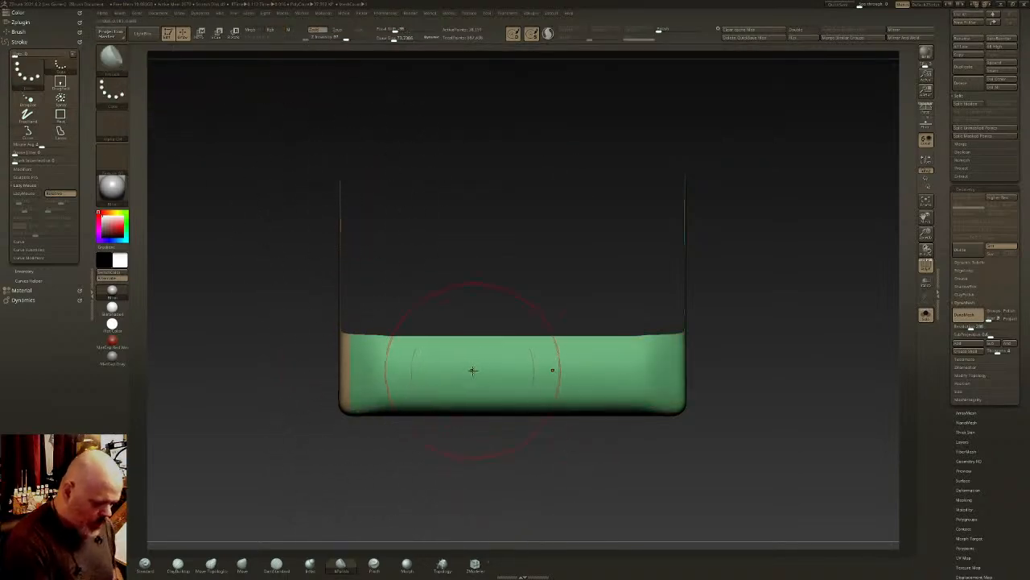
pyautogui.moveTo(472, 369)
pyautogui.mouseDown(button='right')
pyautogui.moveTo(611, 359)
pyautogui.moveTo(623, 373)
pyautogui.mouseUp(button='right')
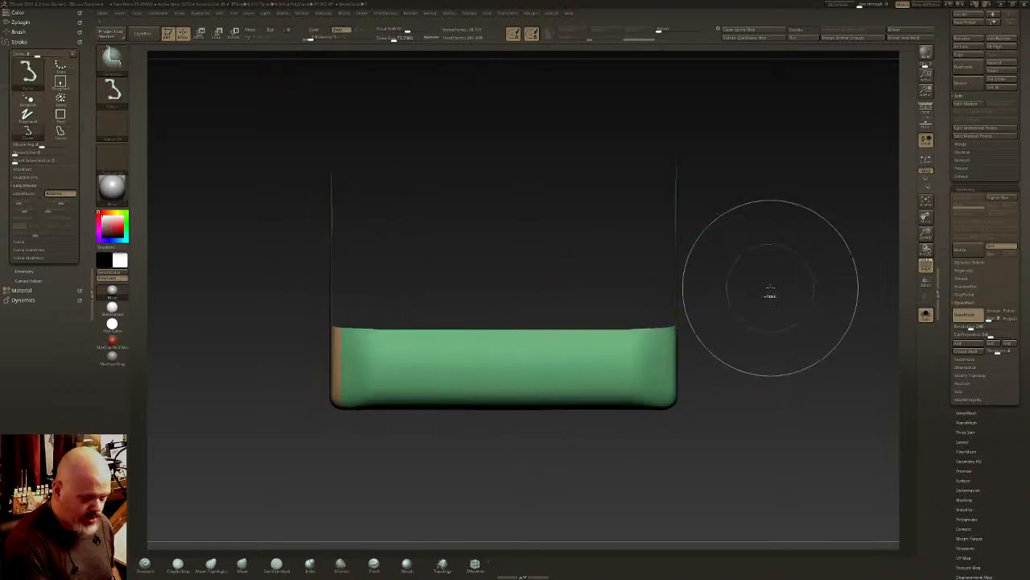
# - Show the whole block and apply Mirror And Weld to carry the sliced end strip across to the other end
pyautogui.keyDown('ctrl'); pyautogui.keyDown('shift'); pyautogui.click(884, 70); pyautogui.keyUp('shift'); pyautogui.keyUp('ctrl')
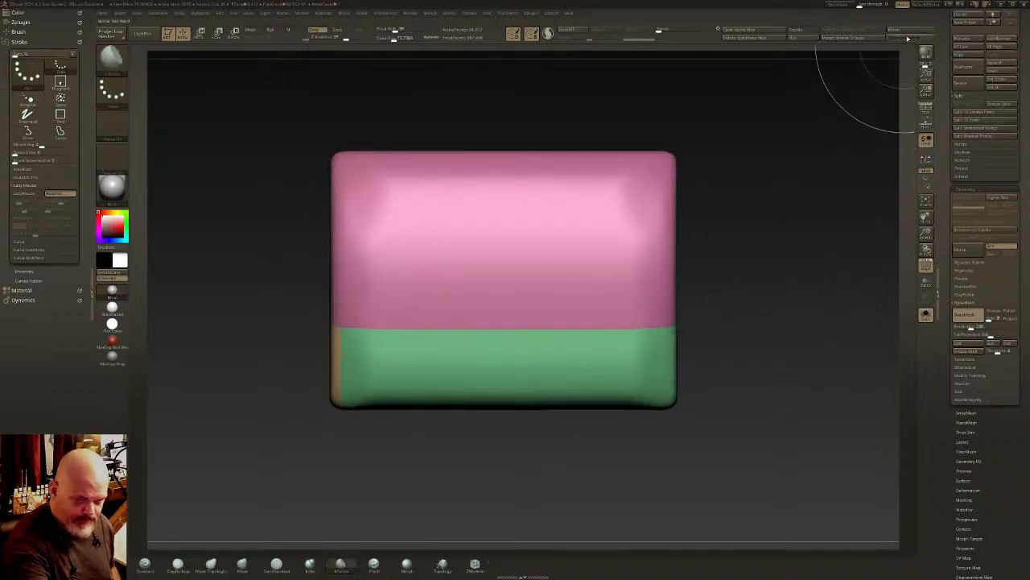
pyautogui.moveTo(701, 310); pyautogui.dragTo(736, 272, button='right')
pyautogui.moveTo(520, 359); pyautogui.dragTo(554, 305, button='right')
# - Isolate the lower band, regroup it as one polygroup and show the complete block again
pyautogui.keyDown('ctrl'); pyautogui.keyDown('shift'); pyautogui.click(499, 365); pyautogui.keyUp('shift'); pyautogui.keyUp('ctrl')
pyautogui.moveTo(499, 364); pyautogui.dragTo(542, 391, button='right')
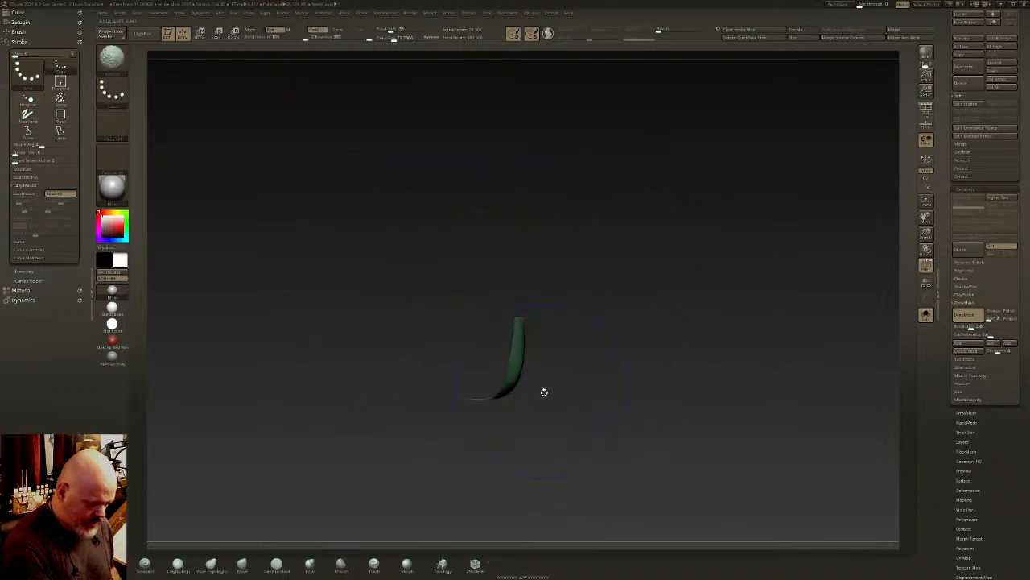
pyautogui.keyDown('ctrl'); pyautogui.keyDown('shift'); pyautogui.moveTo(481, 272); pyautogui.dragTo(488, 378); pyautogui.keyUp('shift'); pyautogui.keyUp('ctrl')
pyautogui.keyDown('ctrl'); pyautogui.keyDown('shift'); pyautogui.moveTo(528, 423); pyautogui.dragTo(532, 424); pyautogui.keyUp('shift'); pyautogui.keyUp('ctrl')
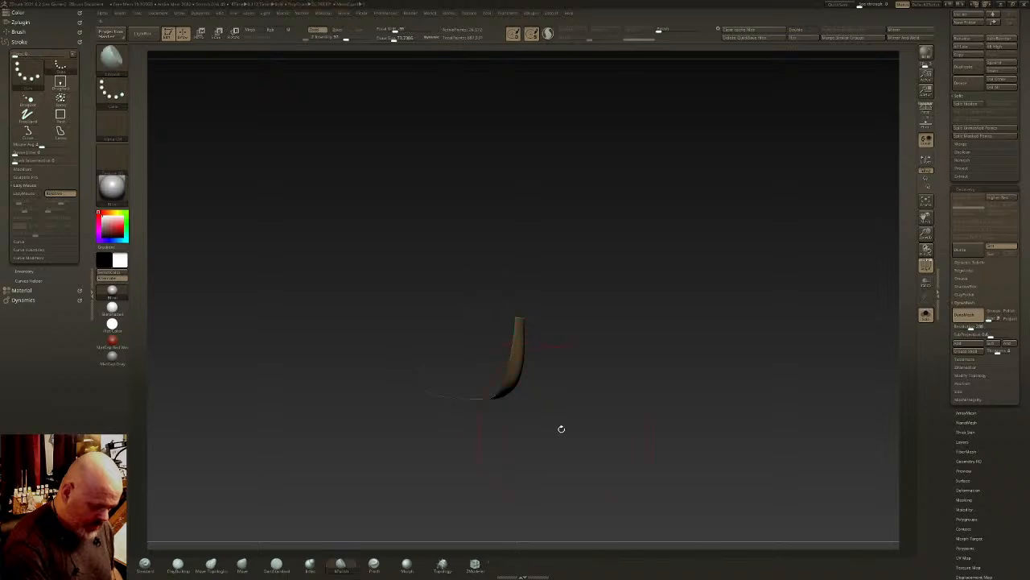
pyautogui.moveTo(619, 283); pyautogui.dragTo(612, 332, button='right')
pyautogui.keyDown('ctrl'); pyautogui.keyDown('shift'); pyautogui.click(616, 297); pyautogui.keyUp('shift'); pyautogui.keyUp('ctrl')
pyautogui.keyDown('ctrl'); pyautogui.keyDown('shift'); pyautogui.click(584, 272); pyautogui.keyUp('shift'); pyautogui.keyUp('ctrl')
pyautogui.keyDown('ctrl'); pyautogui.keyDown('shift'); pyautogui.click(617, 350); pyautogui.keyUp('shift'); pyautogui.keyUp('ctrl')
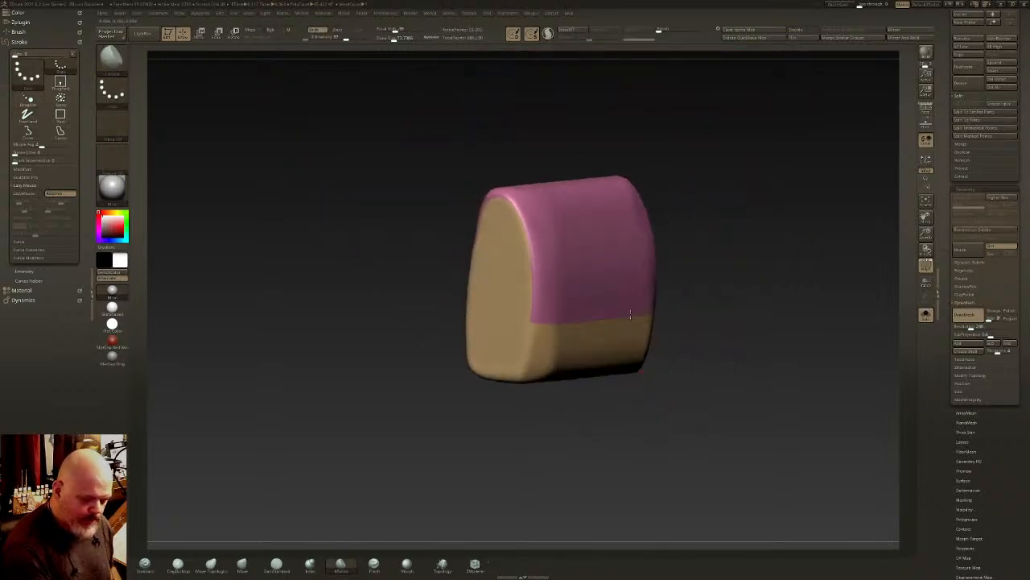
# - Display the block's wireframe and ZRemesh it at Half with Keep Groups enabled
pyautogui.moveTo(499, 325)
pyautogui.mouseDown(button='right')
pyautogui.moveTo(563, 315)
pyautogui.moveTo(563, 340)
pyautogui.mouseUp(button='right')
pyautogui.moveTo(556, 303); pyautogui.dragTo(697, 280, button='right')
pyautogui.click(925, 262)
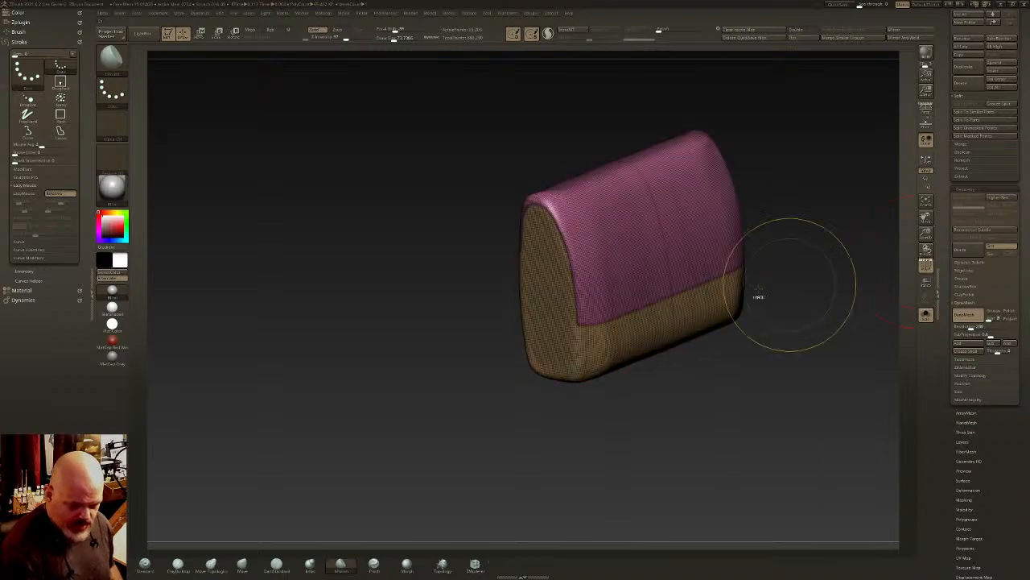
pyautogui.keyDown('ctrl'); pyautogui.moveTo(756, 294); pyautogui.dragTo(684, 292, button='right'); pyautogui.keyUp('ctrl')
pyautogui.keyDown('alt'); pyautogui.moveTo(684, 292); pyautogui.dragTo(605, 285, button='right'); pyautogui.keyUp('alt')
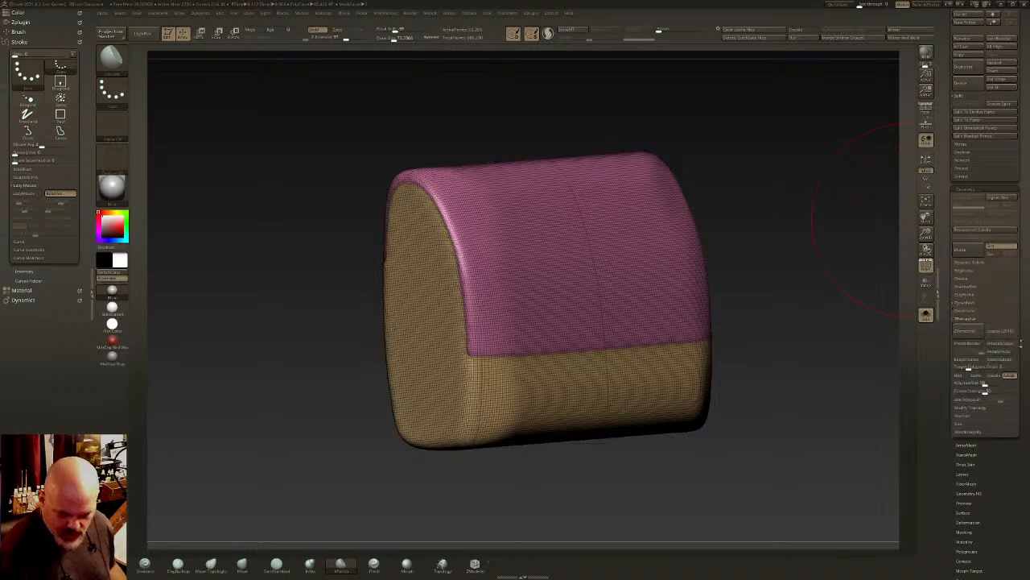
pyautogui.click(970, 367)
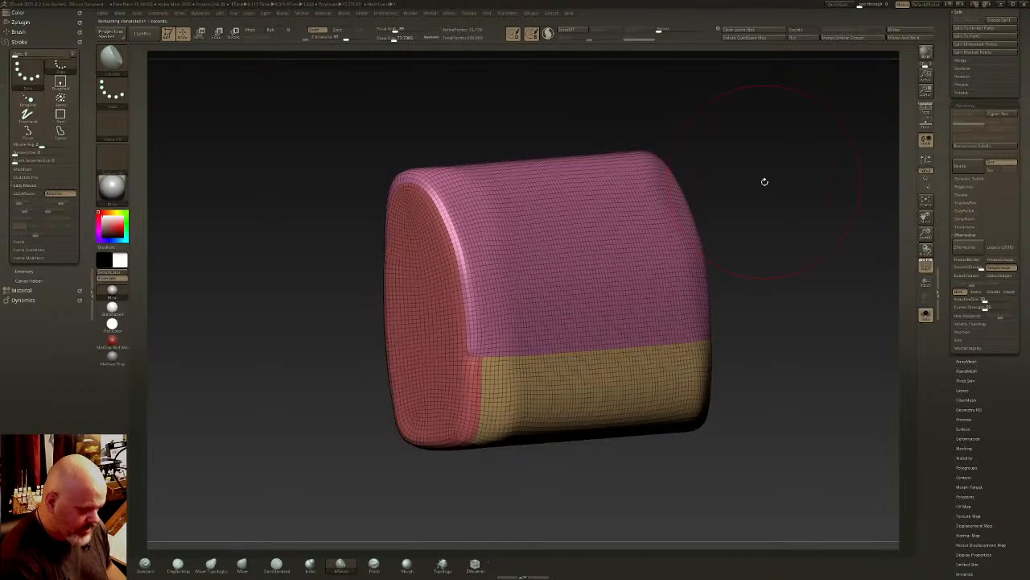
# - ZRemesh the block repeatedly with Half and Keep Groups to get a coarse, even quad layout
pyautogui.moveTo(652, 250)
pyautogui.mouseDown(button='right')
pyautogui.moveTo(684, 238)
pyautogui.moveTo(637, 246)
pyautogui.mouseUp(button='right')
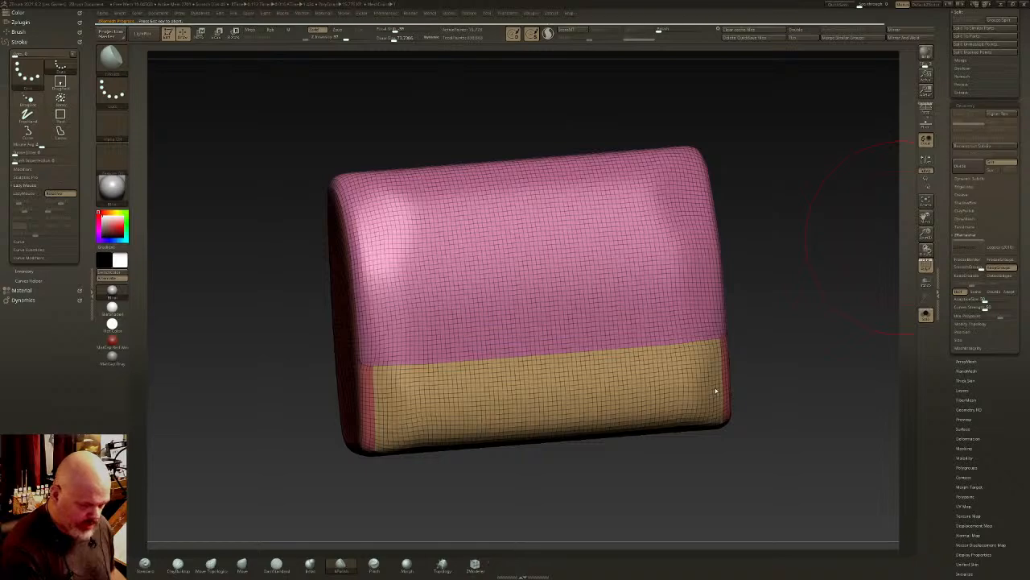
pyautogui.moveTo(720, 391); pyautogui.dragTo(909, 278, button='right')
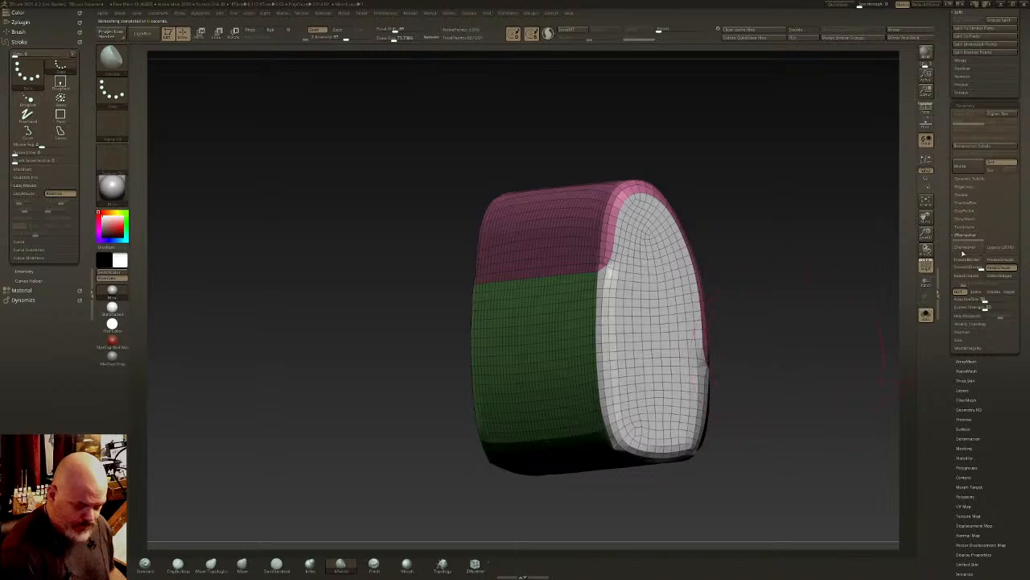
pyautogui.moveTo(809, 347); pyautogui.dragTo(563, 342, button='right')
pyautogui.keyDown('alt'); pyautogui.moveTo(850, 350); pyautogui.dragTo(483, 338, button='right'); pyautogui.keyUp('alt')
pyautogui.moveTo(789, 374); pyautogui.dragTo(748, 384, button='right')
pyautogui.moveTo(837, 380)
pyautogui.mouseDown(button='right')
pyautogui.moveTo(715, 382)
pyautogui.moveTo(829, 381)
pyautogui.mouseUp(button='right')
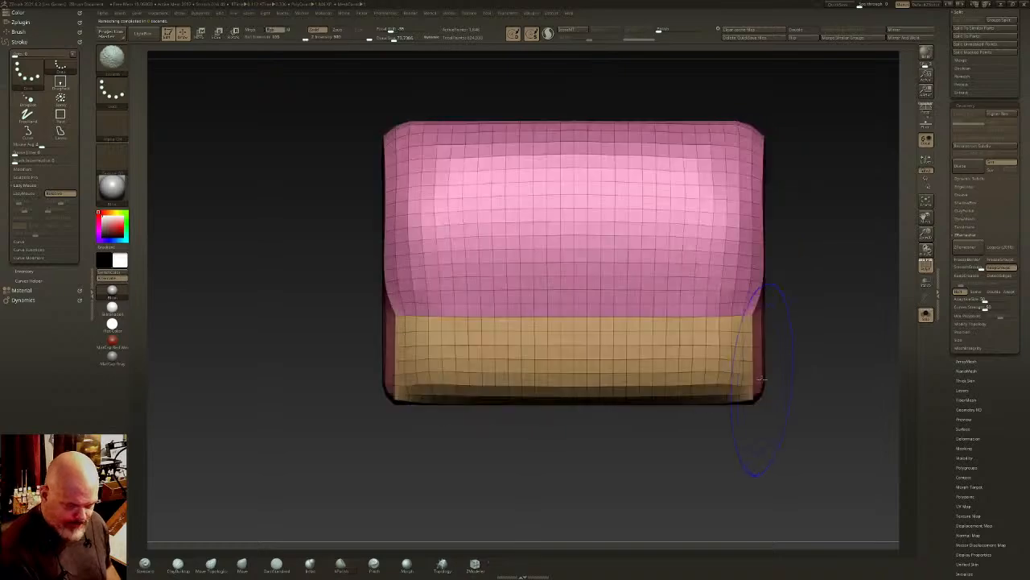
pyautogui.moveTo(766, 385)
pyautogui.keyDown('ctrl'); pyautogui.mouseDown(button='right')
pyautogui.moveTo(761, 373)
pyautogui.moveTo(735, 386)
pyautogui.moveTo(697, 349)
pyautogui.moveTo(717, 363)
pyautogui.moveTo(759, 336)
pyautogui.mouseUp(button='right'); pyautogui.keyUp('ctrl')
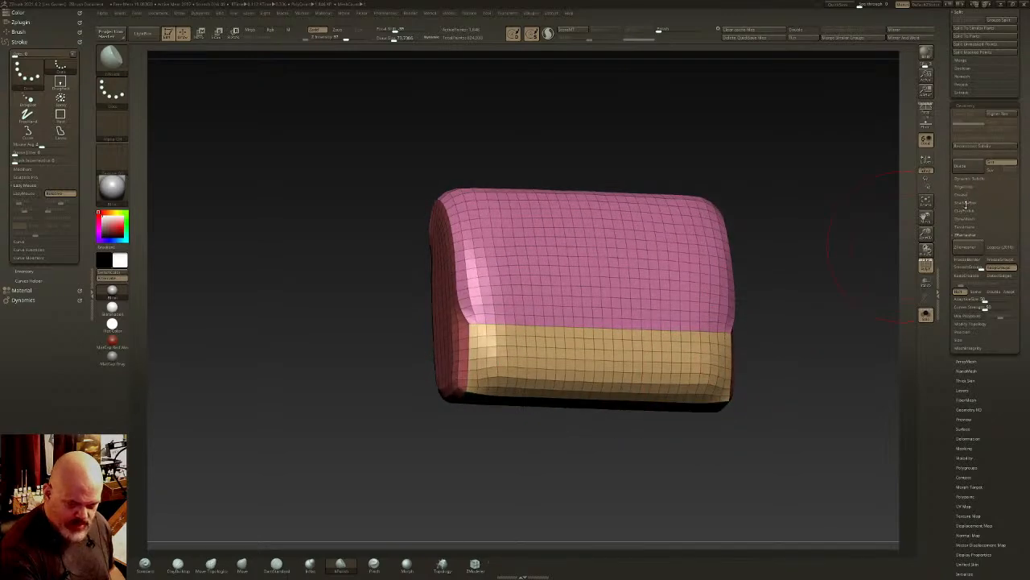
# - Raise the angle tolerance and delete the block's redundant edge loops, and select the ZModeler brush for further editing
pyautogui.click(969, 187)
pyautogui.scroll(-1, 1027, 182)
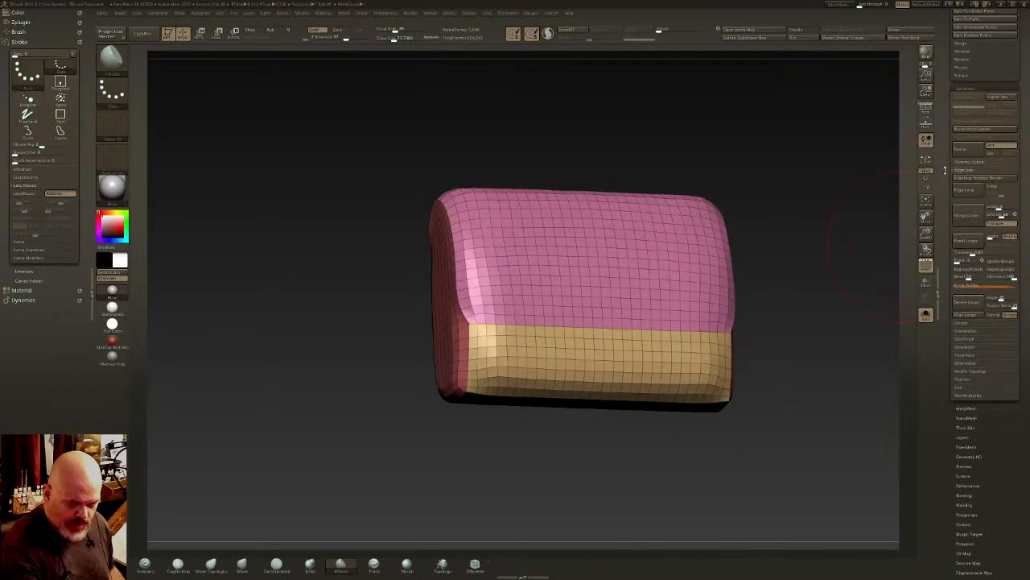
pyautogui.scroll(-2, 945, 170)
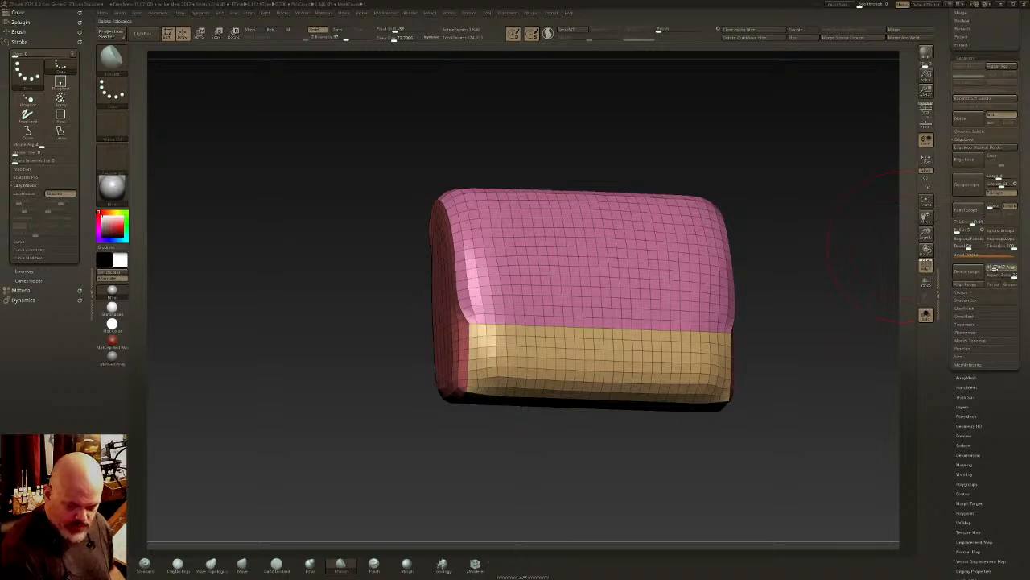
pyautogui.click(969, 273)
pyautogui.moveTo(768, 348)
pyautogui.mouseDown()
pyautogui.moveTo(817, 340)
pyautogui.moveTo(813, 358)
pyautogui.moveTo(750, 324)
pyautogui.moveTo(683, 334)
pyautogui.moveTo(683, 278)
pyautogui.moveTo(711, 387)
pyautogui.moveTo(805, 324)
pyautogui.moveTo(844, 325)
pyautogui.moveTo(841, 282)
pyautogui.moveTo(616, 271)
pyautogui.moveTo(619, 344)
pyautogui.moveTo(655, 322)
pyautogui.moveTo(625, 345)
pyautogui.mouseUp()
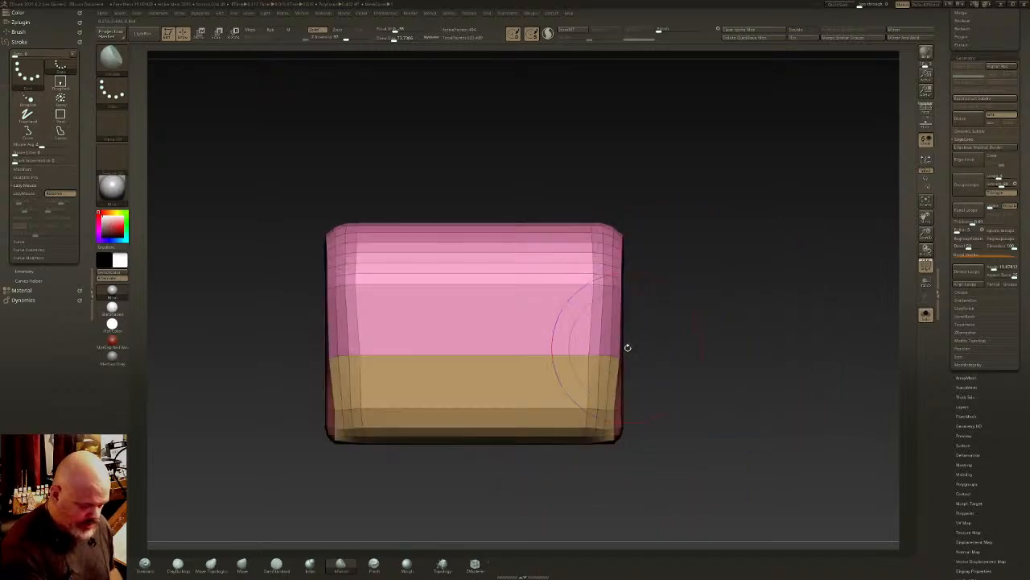
pyautogui.click(475, 563)
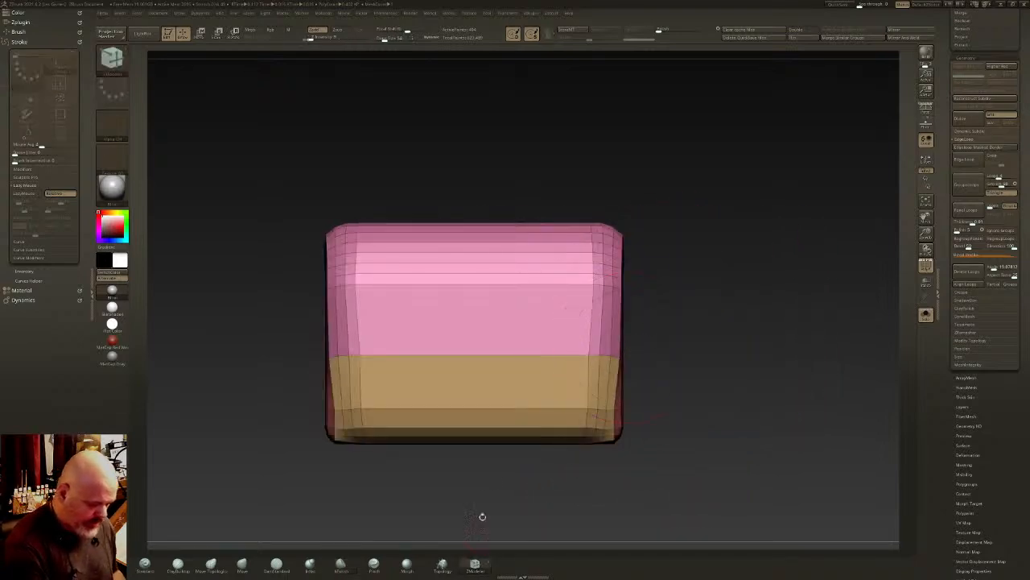
# - Mirror and weld the block, insert evenly spaced edge loops across its width and preview it with Dynamic Subdivision
pyautogui.click(912, 40)
pyautogui.keyDown('alt'); pyautogui.moveTo(547, 321); pyautogui.dragTo(628, 313, button='right'); pyautogui.keyUp('alt')
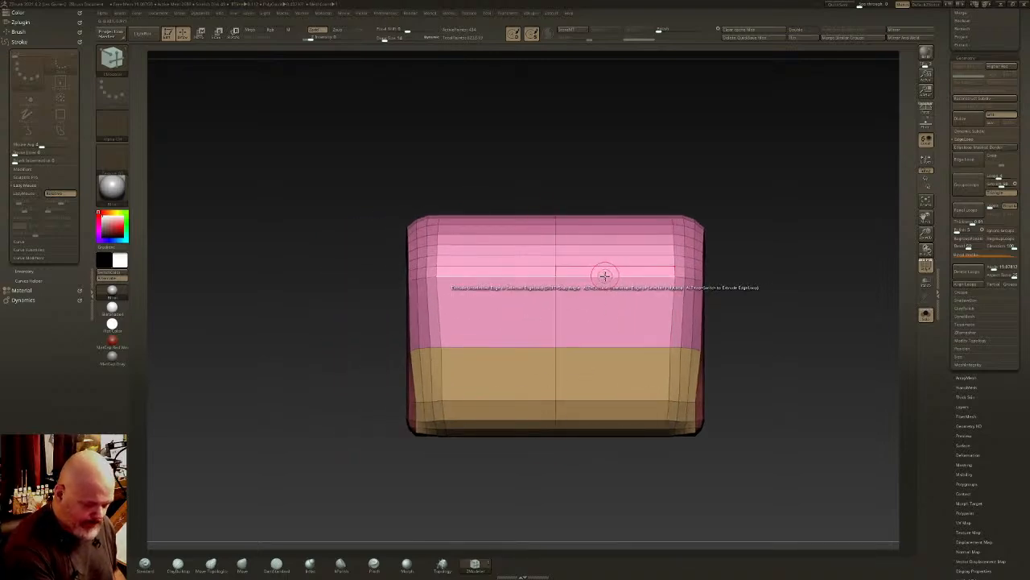
pyautogui.press('space')
pyautogui.click(585, 297)
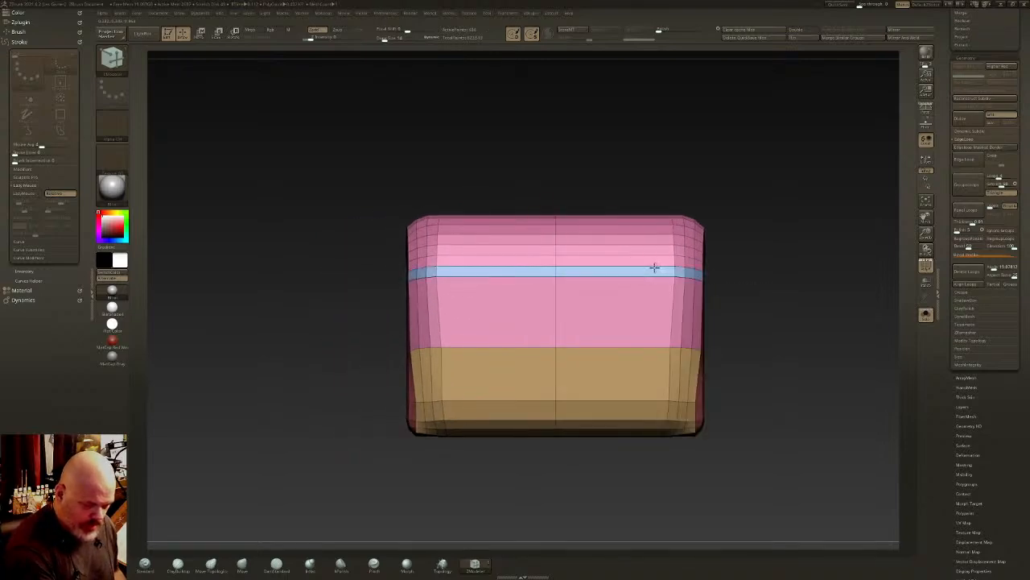
pyautogui.click(656, 267)
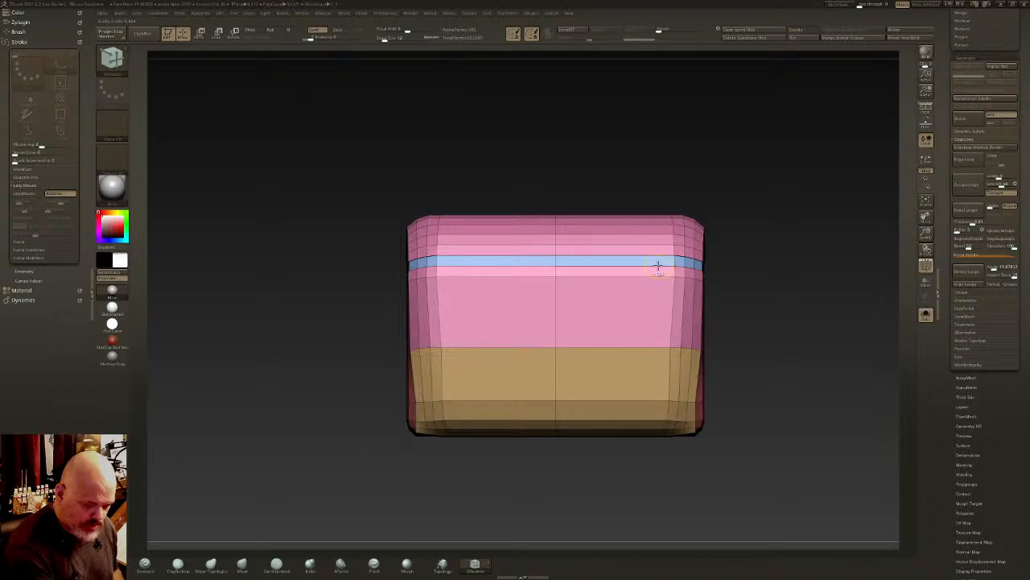
pyautogui.click(648, 278)
pyautogui.moveTo(651, 279); pyautogui.dragTo(594, 280)
pyautogui.press('d')
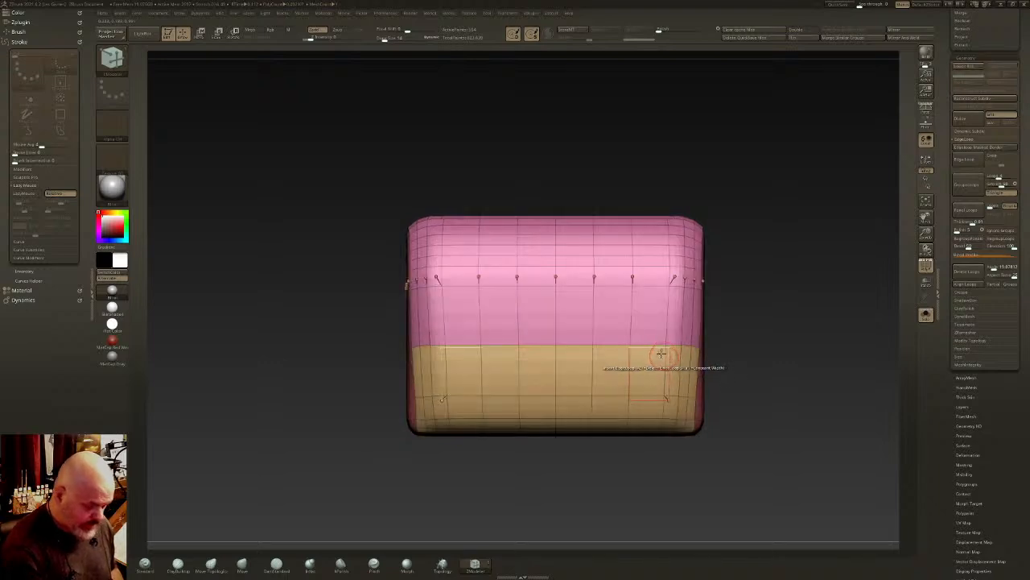
# - Insert additional supporting edge loops around the block, checking the shape with the smoothed subdivision preview
pyautogui.moveTo(631, 341); pyautogui.dragTo(664, 338, button='right')
pyautogui.press('shift')
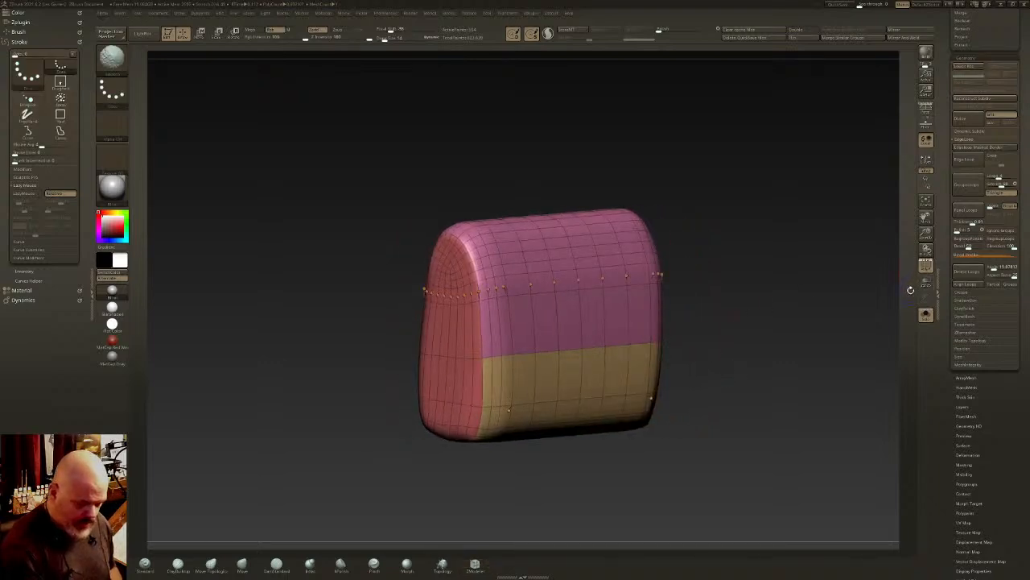
pyautogui.hotkey('shift', 'd')
pyautogui.moveTo(711, 316)
pyautogui.mouseDown()
pyautogui.moveTo(683, 312)
pyautogui.moveTo(681, 325)
pyautogui.mouseUp()
pyautogui.press('d')
pyautogui.moveTo(642, 320); pyautogui.dragTo(661, 324, button='right')
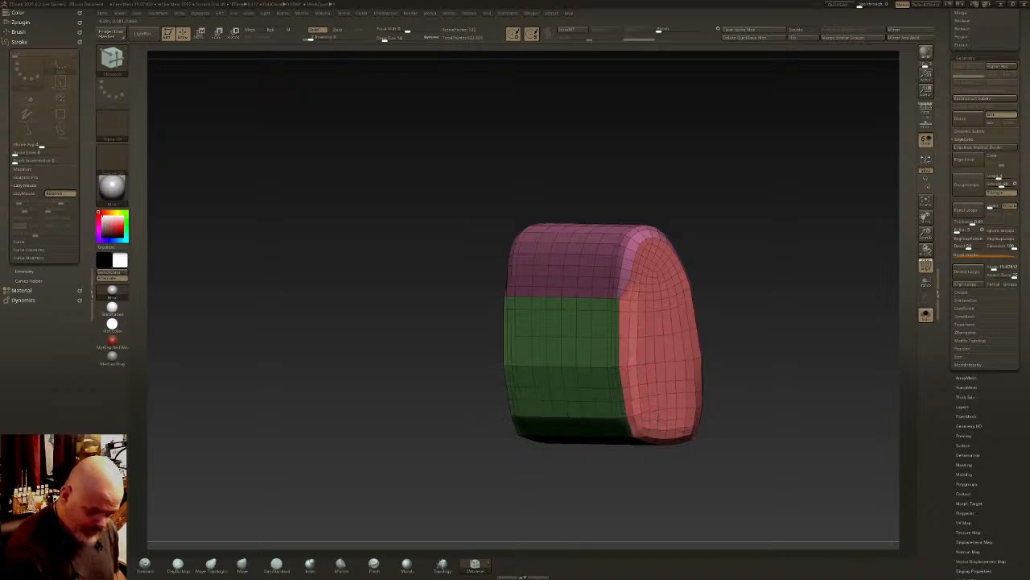
pyautogui.moveTo(661, 387); pyautogui.dragTo(627, 345, button='right')
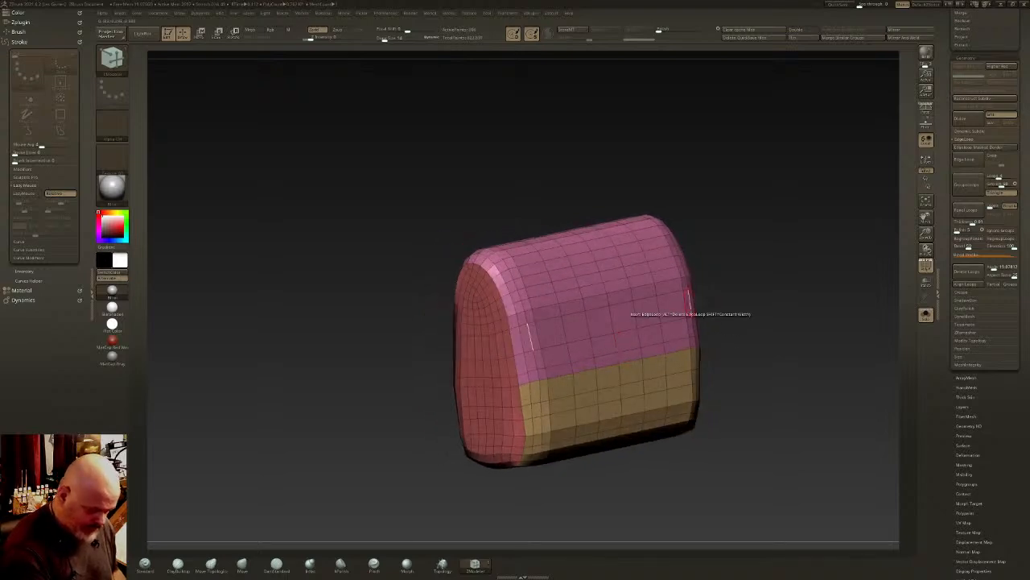
pyautogui.press('d')
pyautogui.moveTo(706, 308)
pyautogui.mouseDown(button='right')
pyautogui.moveTo(752, 301)
pyautogui.moveTo(709, 313)
pyautogui.moveTo(716, 262)
pyautogui.moveTo(721, 297)
pyautogui.mouseUp(button='right')
pyautogui.hotkey('shift', 'd')
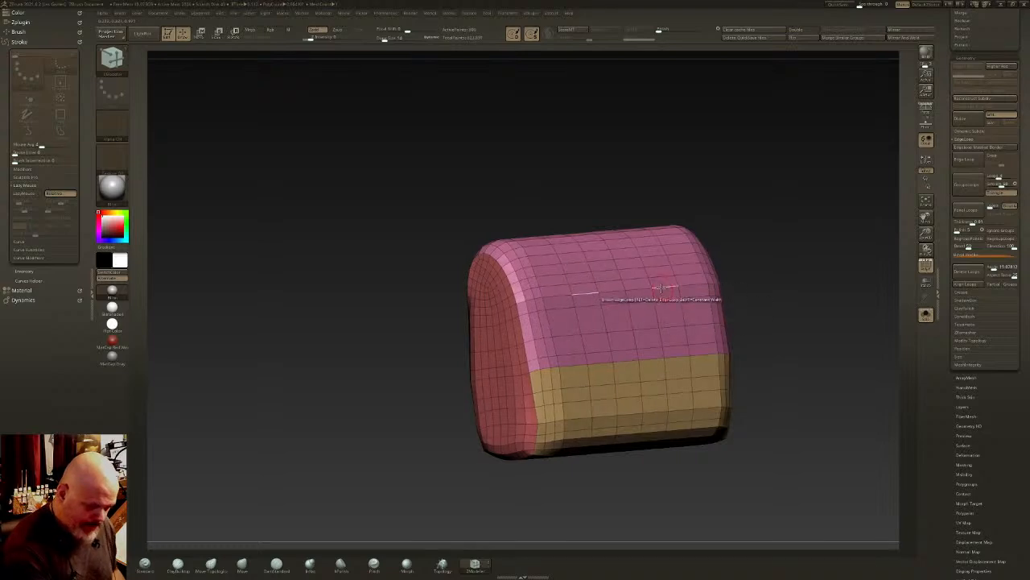
# - Isolate the upper pink polygroup and set ZModeler's polygon action to Extrude with the Polygroup All target
pyautogui.press('space')
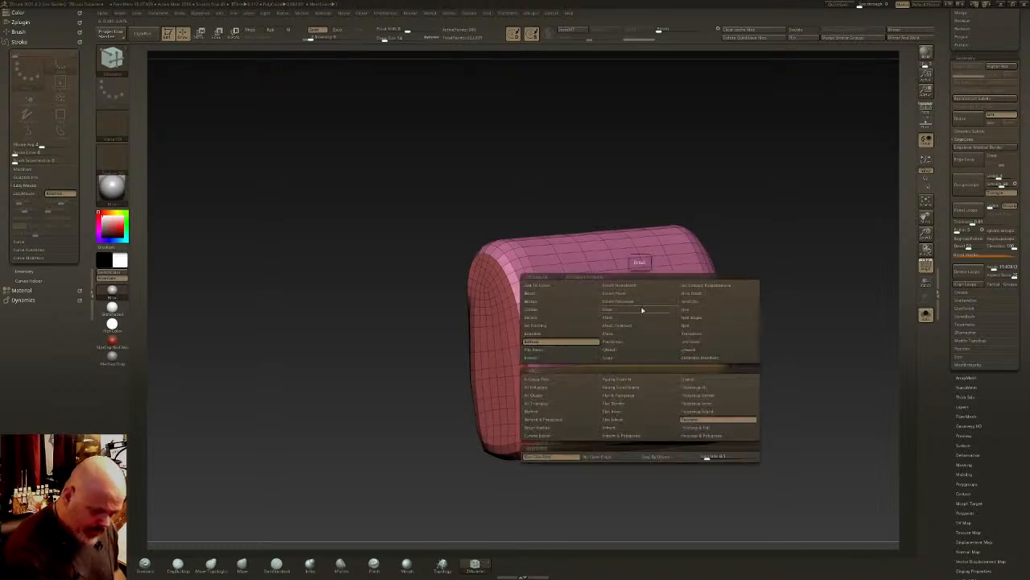
pyautogui.keyDown('ctrl'); pyautogui.keyDown('shift'); pyautogui.click(613, 260); pyautogui.keyUp('shift'); pyautogui.keyUp('ctrl')
pyautogui.press('space')
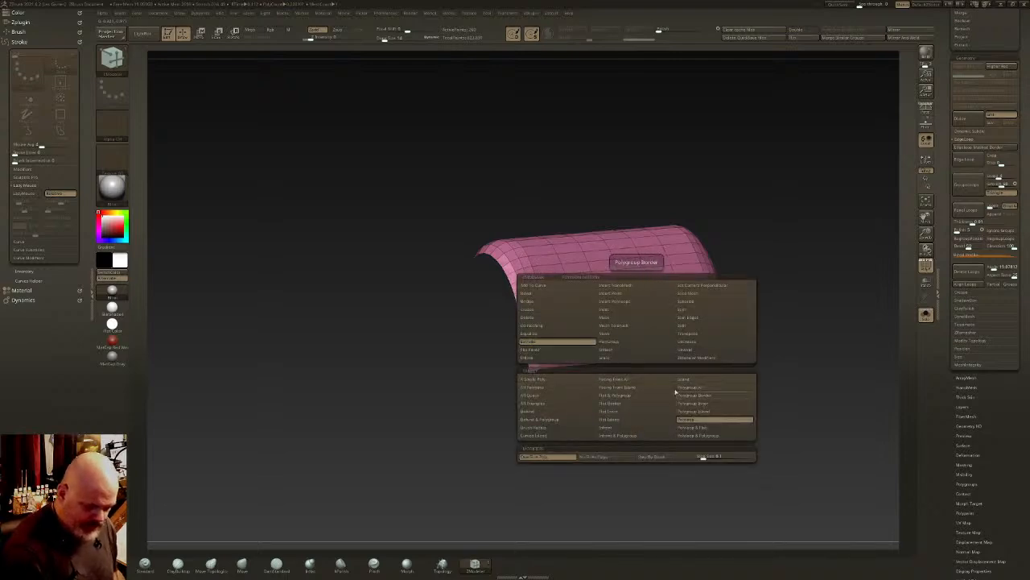
pyautogui.click(538, 344)
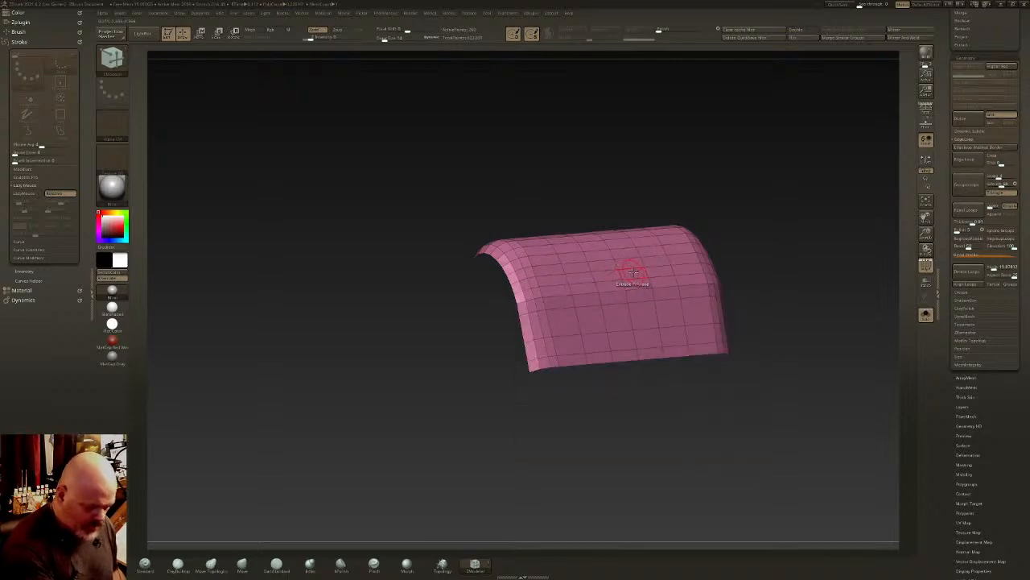
pyautogui.press('space')
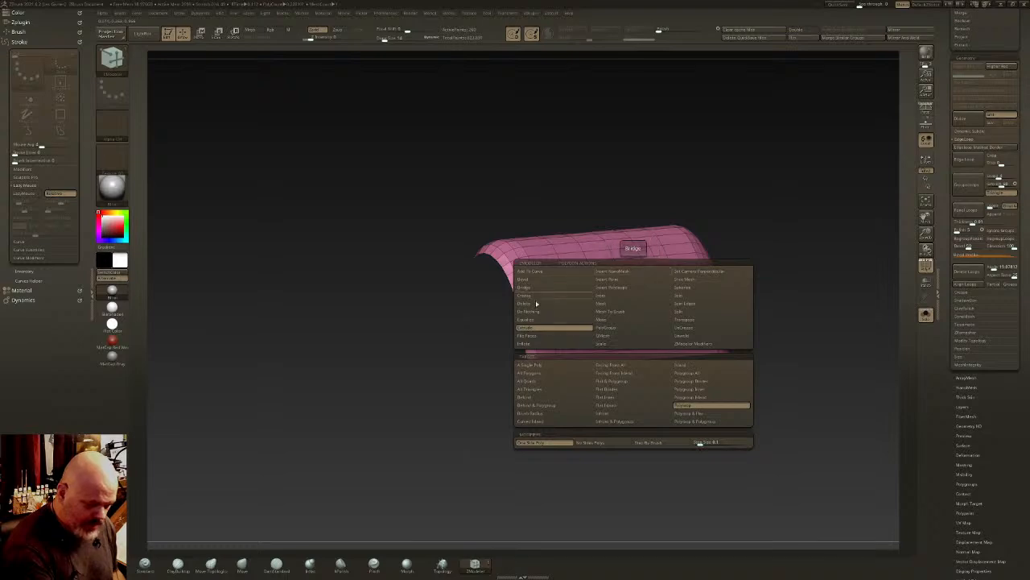
pyautogui.click(702, 374)
pyautogui.moveTo(713, 356); pyautogui.dragTo(672, 273)
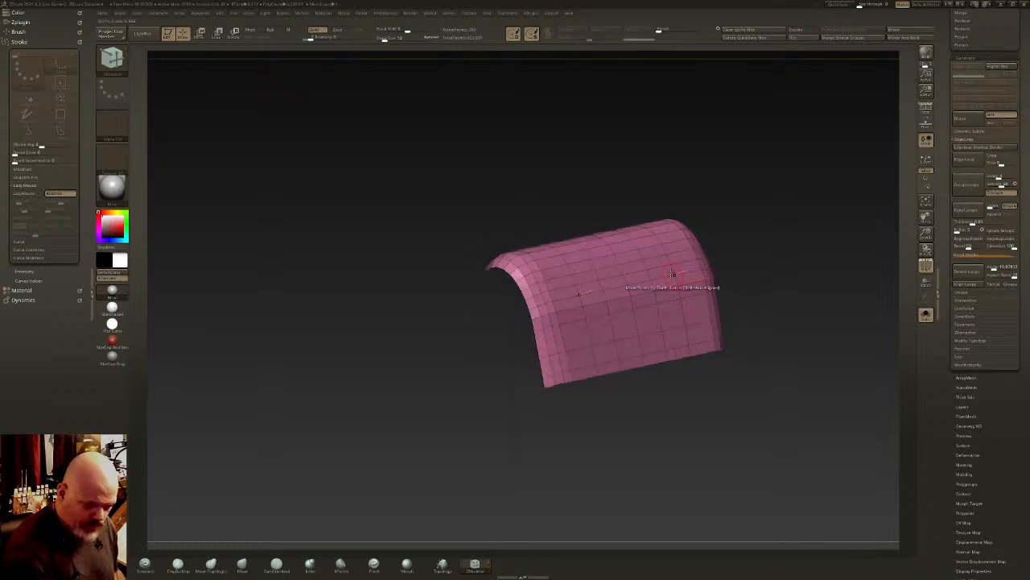
# - Extrude the isolated upper panel slightly outward into a flap, regroup it as one polygroup and show the complete block
pyautogui.click(660, 272)
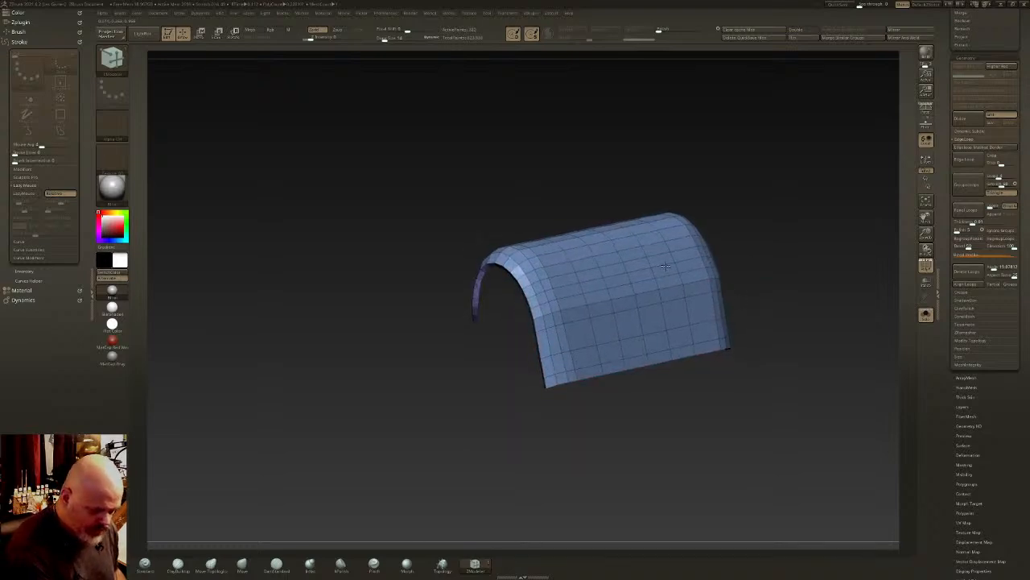
pyautogui.keyDown('ctrl'); pyautogui.moveTo(662, 256); pyautogui.dragTo(549, 236, button='right'); pyautogui.keyUp('ctrl')
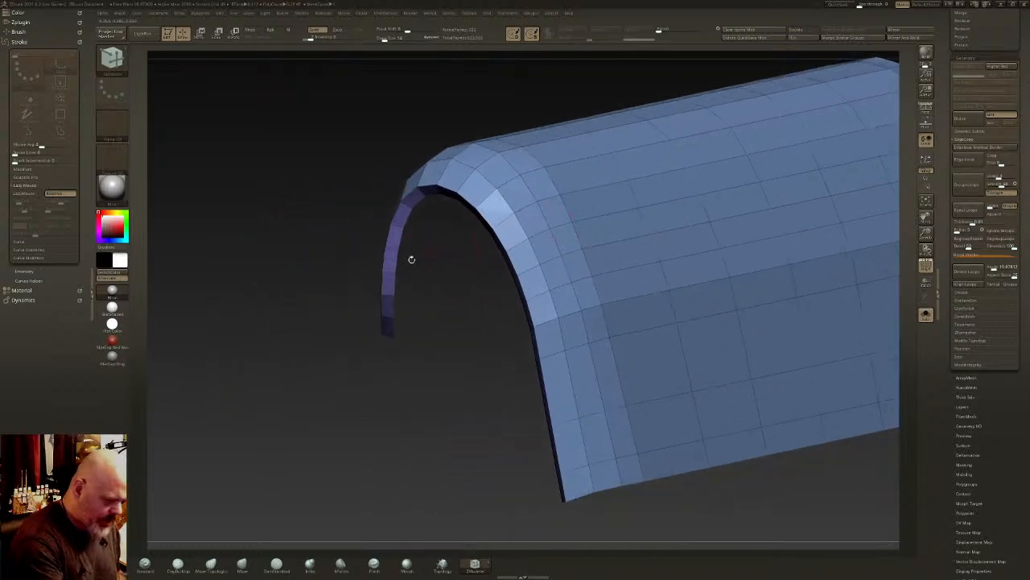
pyautogui.moveTo(392, 241); pyautogui.dragTo(389, 272)
pyautogui.keyDown('ctrl'); pyautogui.moveTo(540, 317); pyautogui.dragTo(591, 294, button='right'); pyautogui.keyUp('ctrl')
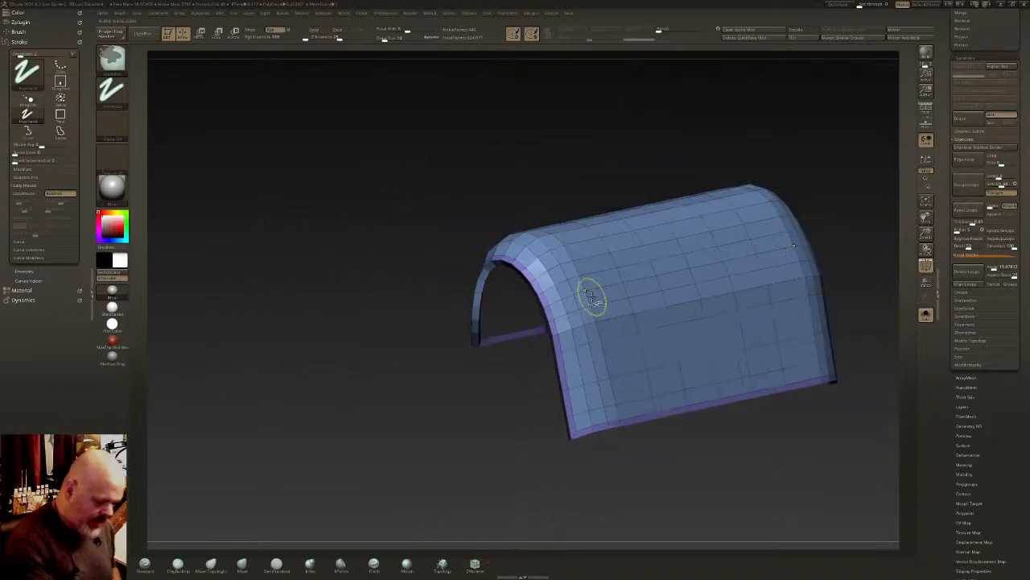
pyautogui.hotkey('ctrl', 'shift', 'w')
pyautogui.hotkey('ctrl', 'shift', 'w')
pyautogui.keyDown('ctrl'); pyautogui.keyDown('shift'); pyautogui.click(867, 244); pyautogui.keyUp('shift'); pyautogui.keyUp('ctrl')
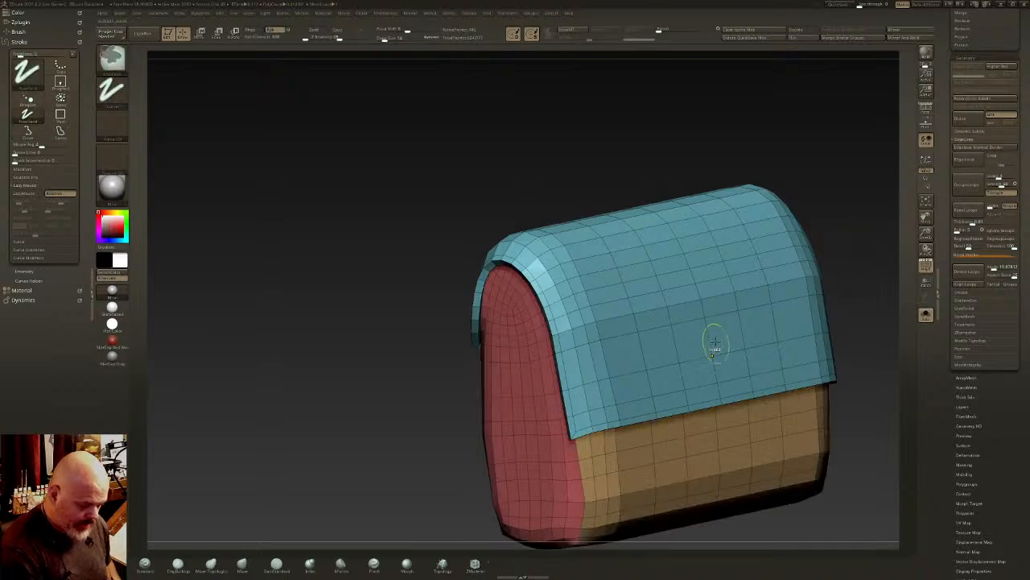
# - Preview the block with Dynamic Subdivision and examine the extruded flap from the side and from below
pyautogui.keyDown('ctrl'); pyautogui.moveTo(715, 341); pyautogui.dragTo(660, 298, button='right'); pyautogui.keyUp('ctrl')
pyautogui.hotkey('ctrl', 'd')
pyautogui.moveTo(767, 359)
pyautogui.mouseDown()
pyautogui.moveTo(845, 354)
pyautogui.moveTo(781, 358)
pyautogui.mouseUp()
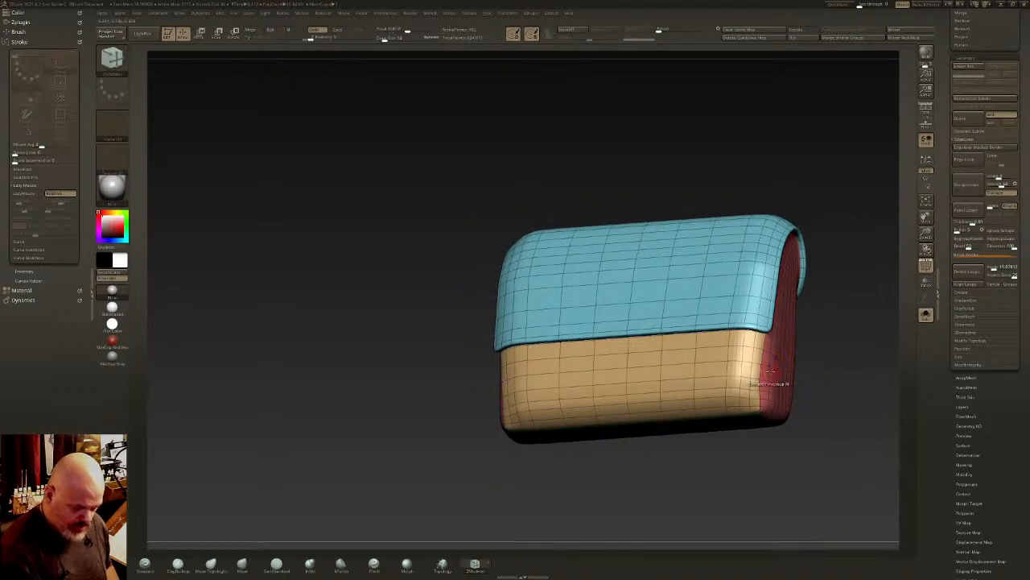
pyautogui.moveTo(768, 384)
pyautogui.mouseDown(button='right')
pyautogui.moveTo(772, 368)
pyautogui.moveTo(695, 317)
pyautogui.moveTo(696, 330)
pyautogui.moveTo(734, 300)
pyautogui.moveTo(747, 274)
pyautogui.moveTo(739, 244)
pyautogui.moveTo(753, 333)
pyautogui.moveTo(737, 304)
pyautogui.mouseUp(button='right')
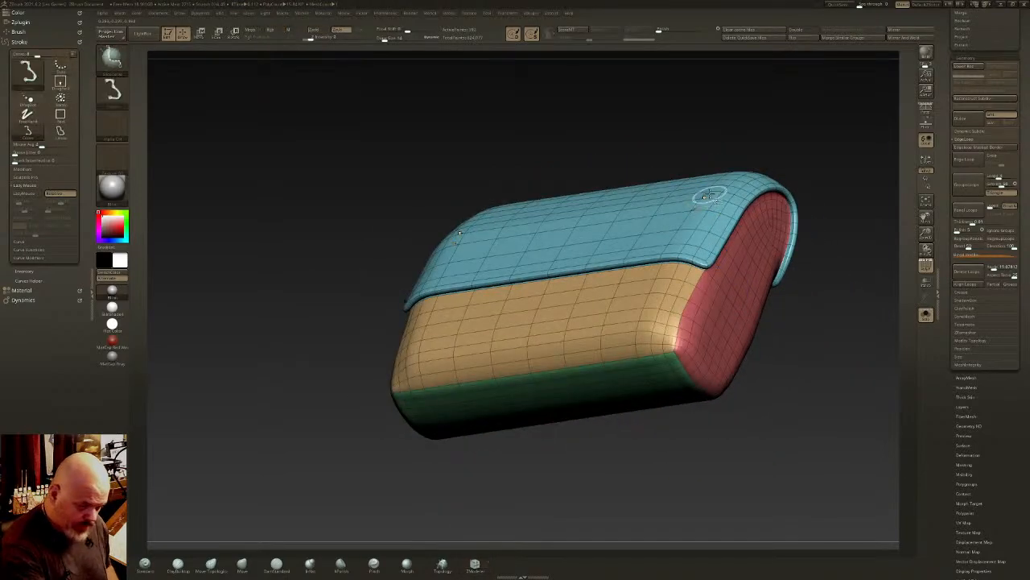
# - Isolate the flap with the selection brush, switch to SelectRect and invert the visibility to hide the flap
pyautogui.keyDown('ctrl'); pyautogui.keyDown('shift'); pyautogui.click(707, 189); pyautogui.keyUp('shift'); pyautogui.keyUp('ctrl')
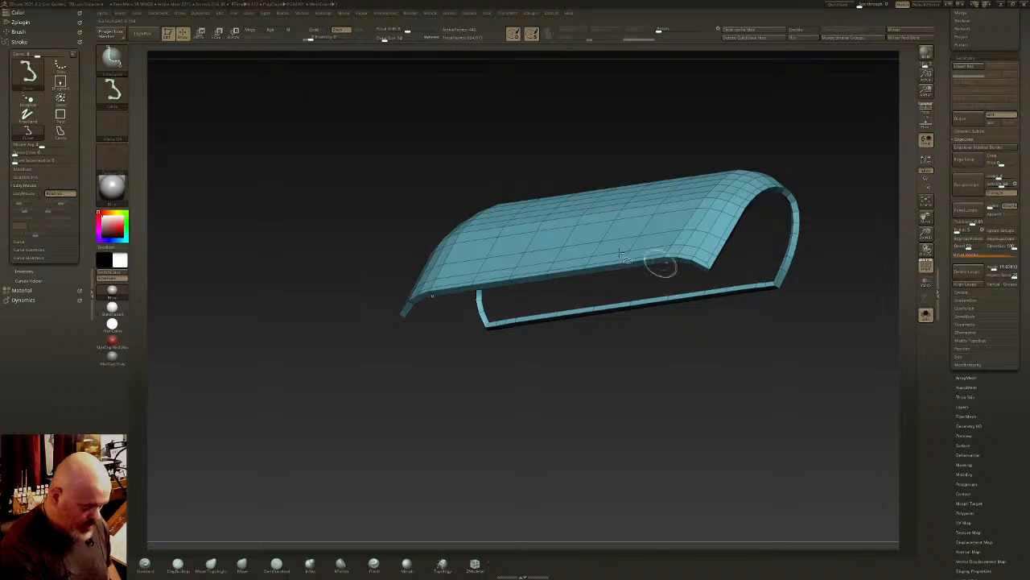
pyautogui.click(113, 58)
pyautogui.keyDown('ctrl'); pyautogui.keyDown('shift'); pyautogui.click(219, 67); pyautogui.keyUp('shift'); pyautogui.keyUp('ctrl')
pyautogui.keyDown('ctrl'); pyautogui.keyDown('shift'); pyautogui.click(287, 285); pyautogui.keyUp('shift'); pyautogui.keyUp('ctrl')
pyautogui.moveTo(288, 285); pyautogui.dragTo(282, 359, button='right')
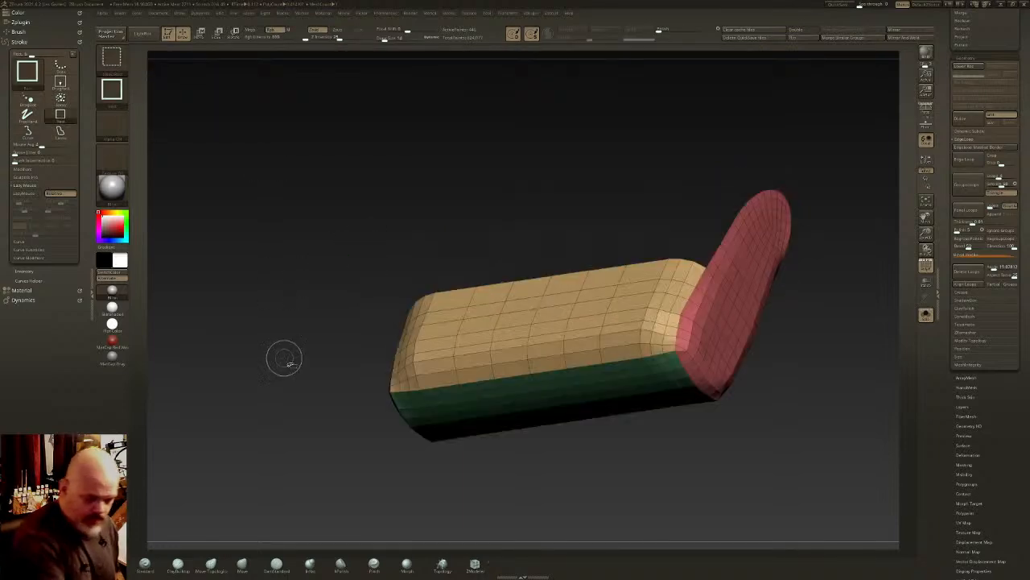
# - Set ZModeler's Extrude target to Polyloop and show the complete block again
pyautogui.moveTo(684, 353)
pyautogui.keyDown('ctrl'); pyautogui.mouseDown(button='right')
pyautogui.moveTo(728, 354)
pyautogui.moveTo(697, 330)
pyautogui.moveTo(688, 250)
pyautogui.mouseUp(button='right'); pyautogui.keyUp('ctrl')
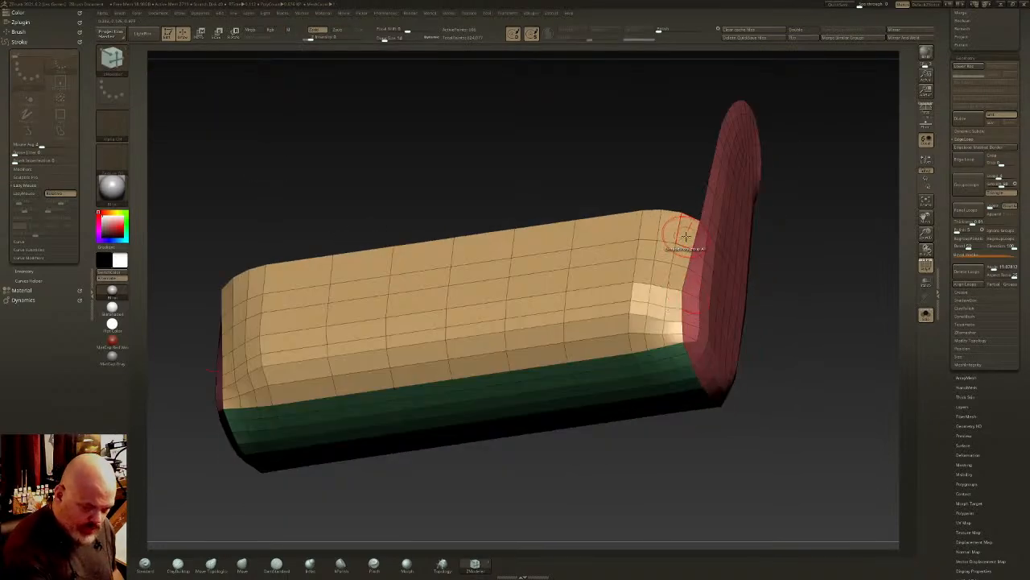
pyautogui.press('space')
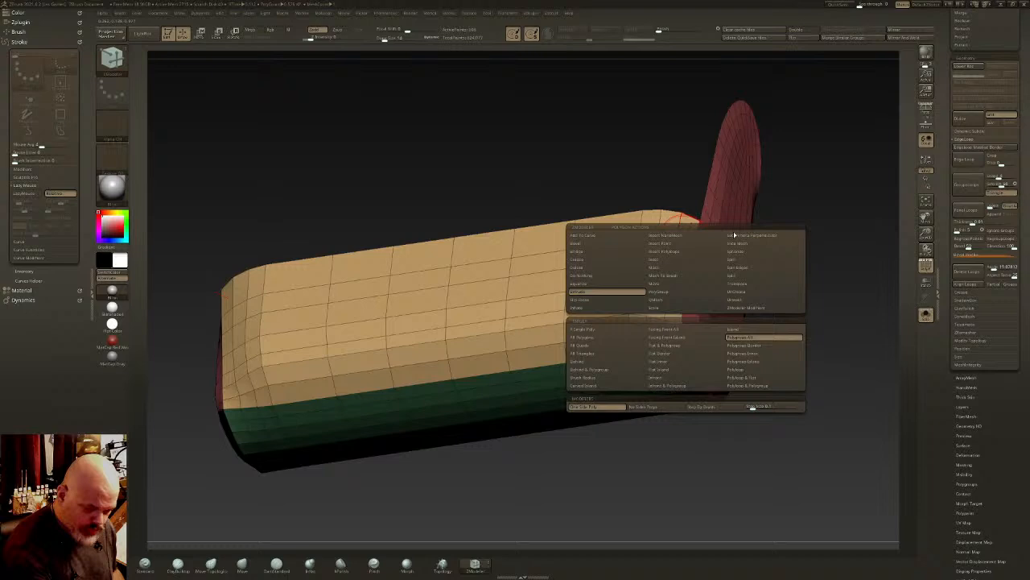
pyautogui.click(746, 370)
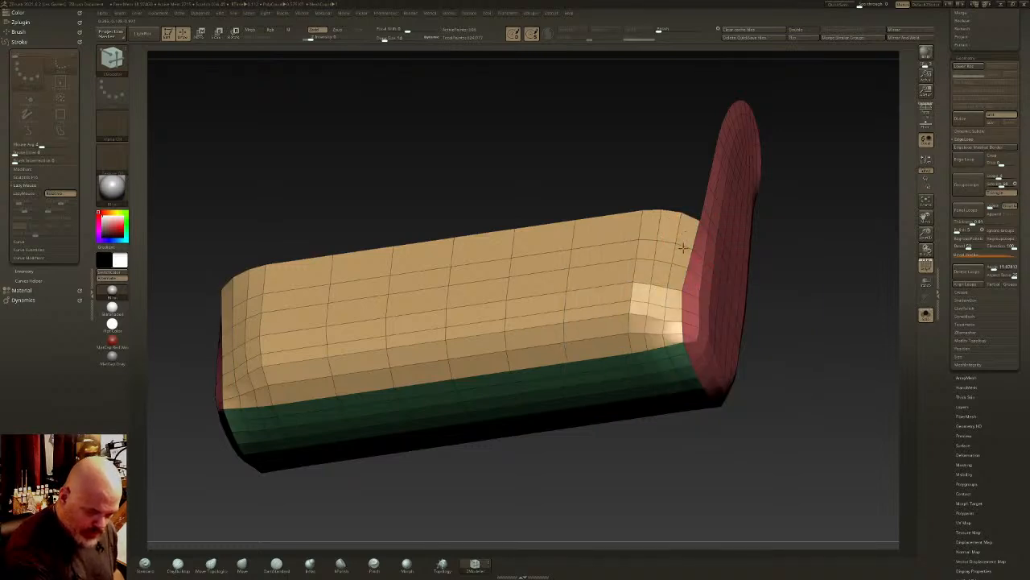
pyautogui.press('ctrl')
pyautogui.keyDown('ctrl'); pyautogui.keyDown('shift'); pyautogui.click(798, 252); pyautogui.keyUp('shift'); pyautogui.keyUp('ctrl')
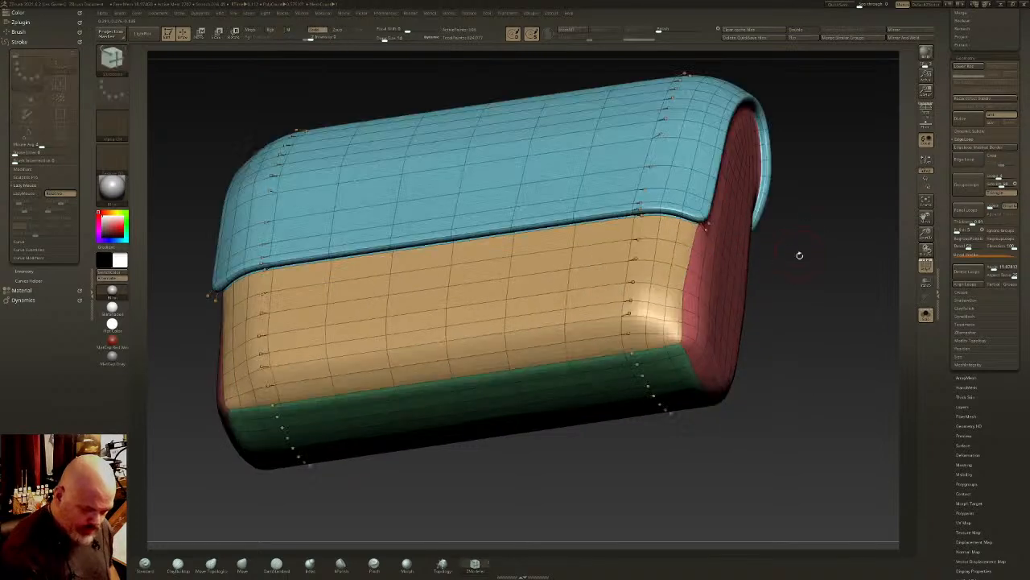
# - Mask the flap and extrude the polyloops bordering the block's red end faces into raised strips
pyautogui.keyDown('ctrl'); pyautogui.keyDown('shift'); pyautogui.click(689, 185); pyautogui.keyUp('shift'); pyautogui.keyUp('ctrl')
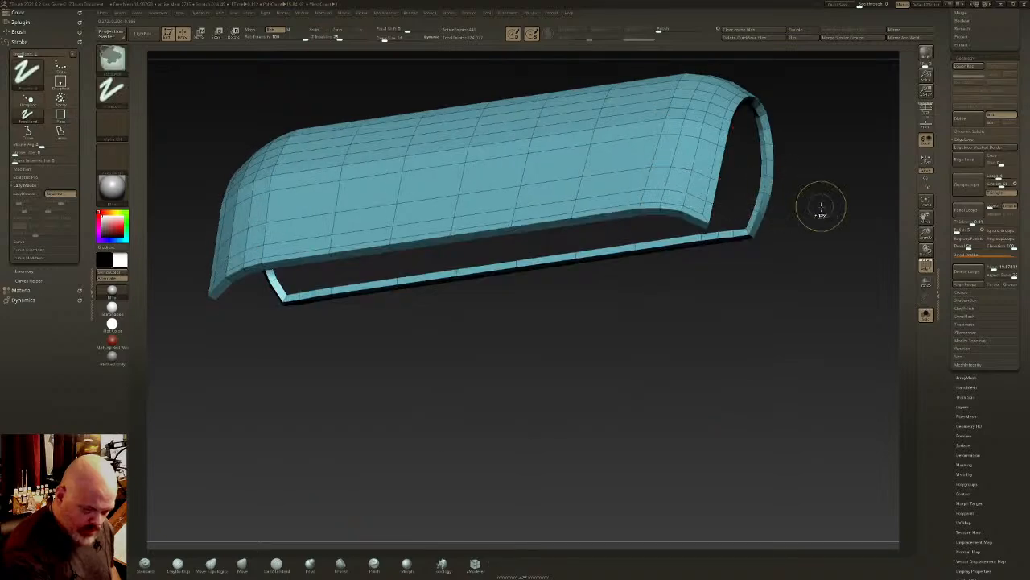
pyautogui.keyDown('ctrl'); pyautogui.keyDown('shift'); pyautogui.click(809, 213); pyautogui.keyUp('shift'); pyautogui.keyUp('ctrl')
pyautogui.moveTo(677, 278); pyautogui.dragTo(677, 269)
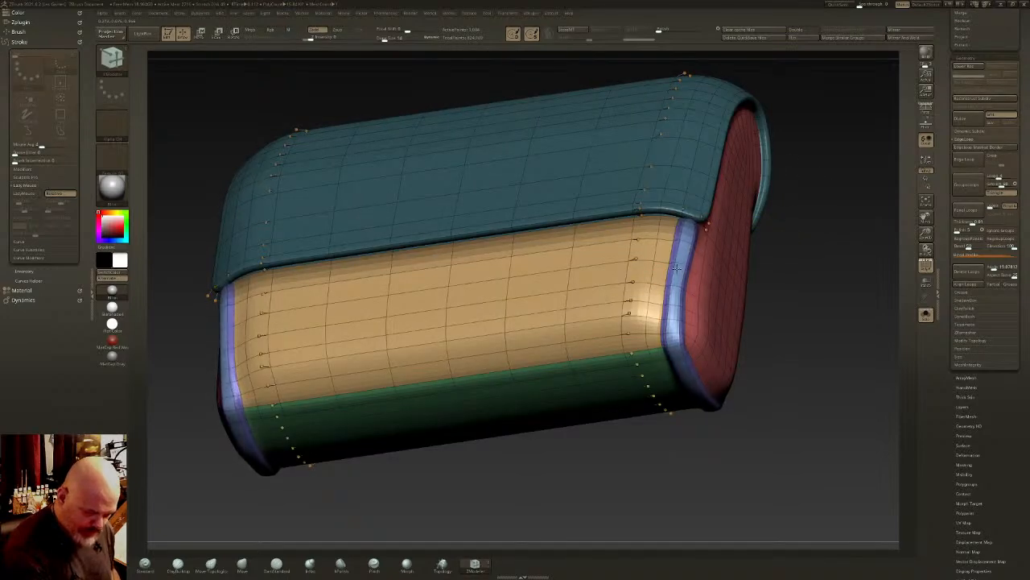
pyautogui.moveTo(677, 268); pyautogui.dragTo(659, 326, button='right')
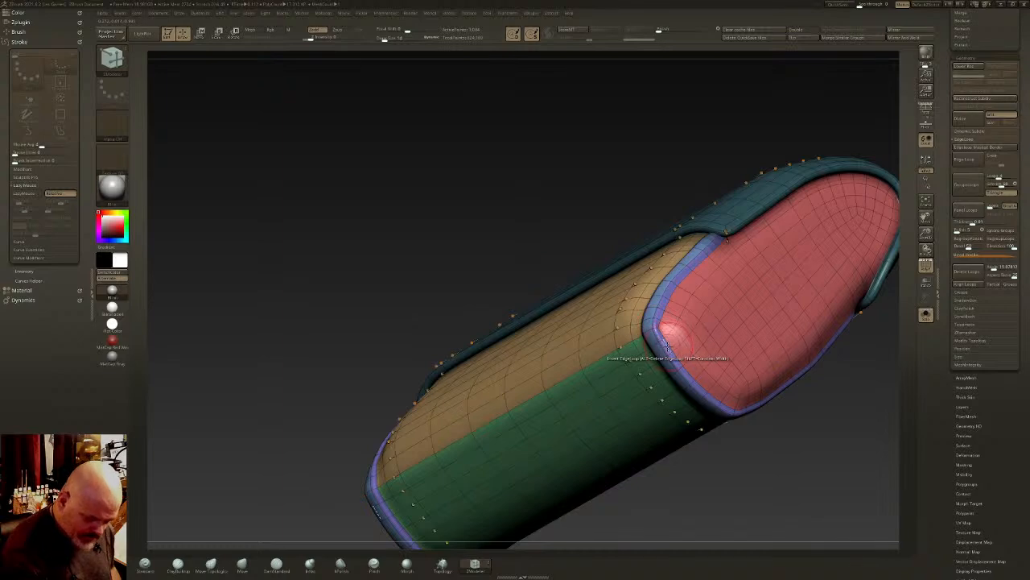
pyautogui.hotkey('shift', 'd')
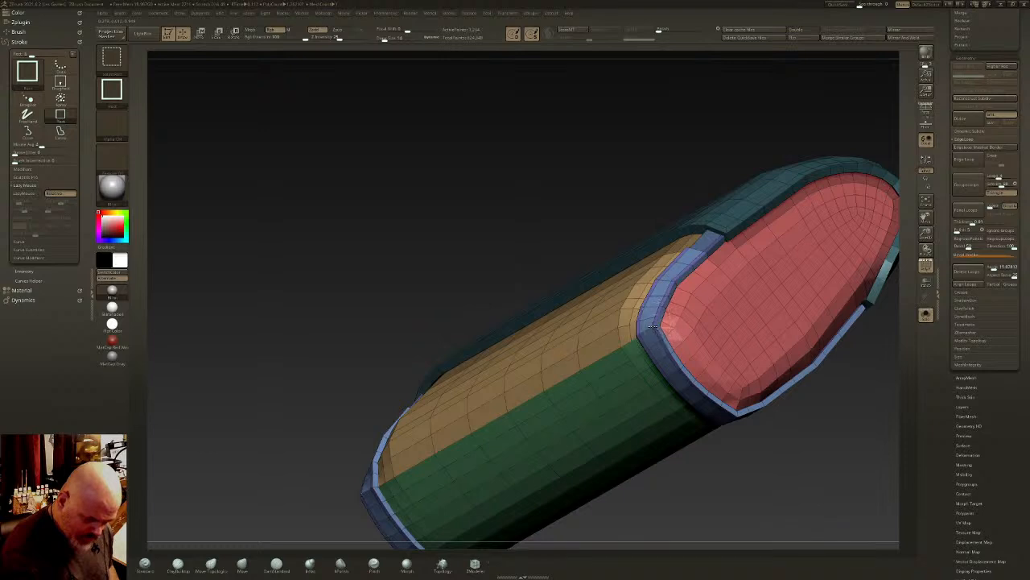
pyautogui.keyDown('ctrl'); pyautogui.keyDown('shift'); pyautogui.click(669, 342); pyautogui.keyUp('shift'); pyautogui.keyUp('ctrl')
pyautogui.keyDown('ctrl'); pyautogui.keyDown('shift'); pyautogui.click(813, 275); pyautogui.keyUp('shift'); pyautogui.keyUp('ctrl')
pyautogui.keyDown('ctrl'); pyautogui.moveTo(813, 276); pyautogui.dragTo(708, 318, button='right'); pyautogui.keyUp('ctrl')
pyautogui.hotkey('ctrl', 'z')
pyautogui.hotkey('ctrl', 'z')
pyautogui.hotkey('ctrl', 'z')
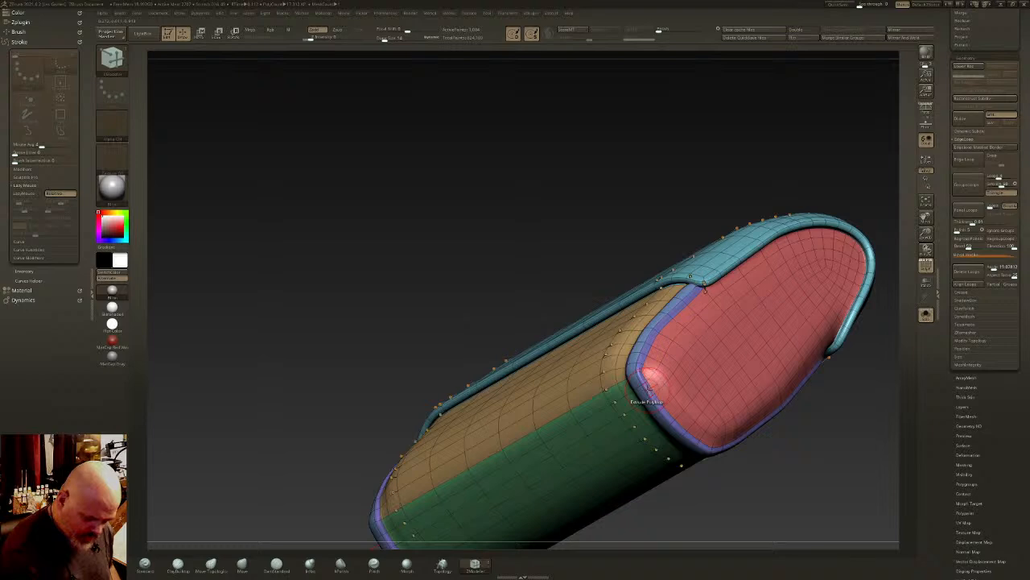
# - Isolate the extruded end strips, regroup them as one polygroup and show the complete block again
pyautogui.moveTo(648, 393); pyautogui.dragTo(649, 386)
pyautogui.keyDown('ctrl'); pyautogui.keyDown('shift'); pyautogui.click(636, 372); pyautogui.keyUp('shift'); pyautogui.keyUp('ctrl')
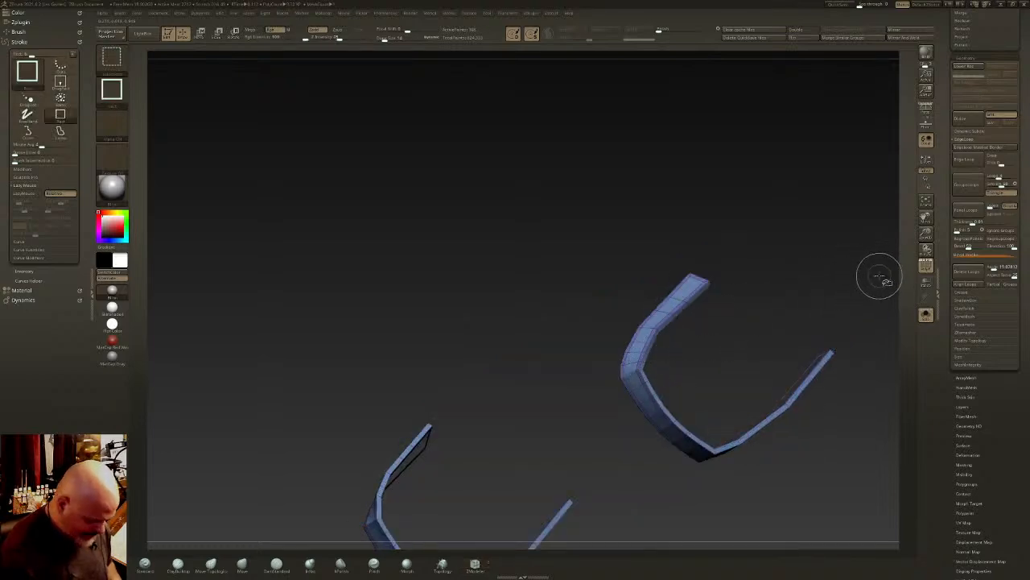
pyautogui.keyDown('ctrl'); pyautogui.keyDown('shift'); pyautogui.click(718, 352); pyautogui.keyUp('shift'); pyautogui.keyUp('ctrl')
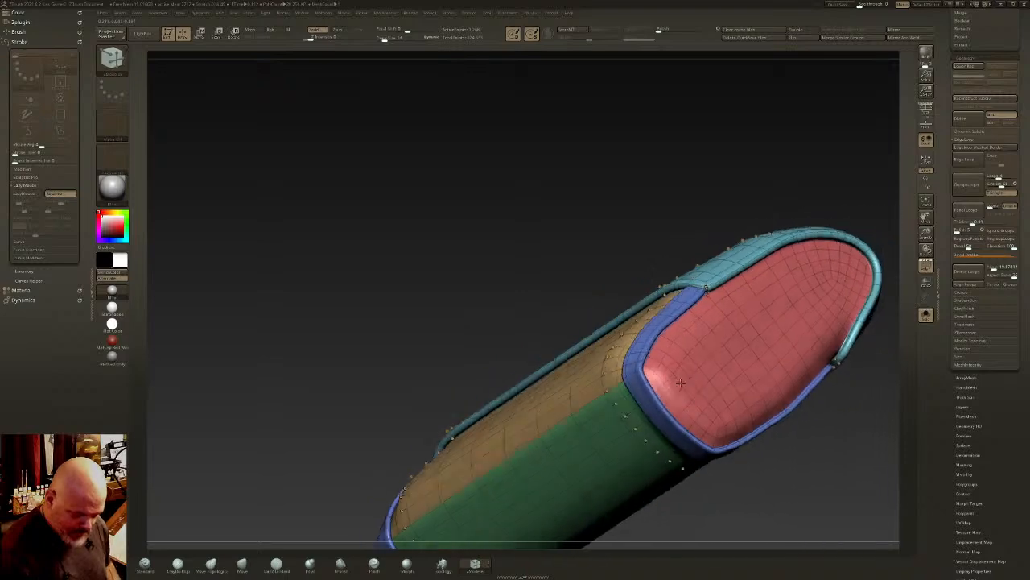
# - Isolate the end strips, insert a supporting edge loop along them and show the complete smoothed block
pyautogui.hotkey('ctrl', 'z')
pyautogui.hotkey('ctrl', 'z')
pyautogui.hotkey('ctrl', 'shift', 'x')
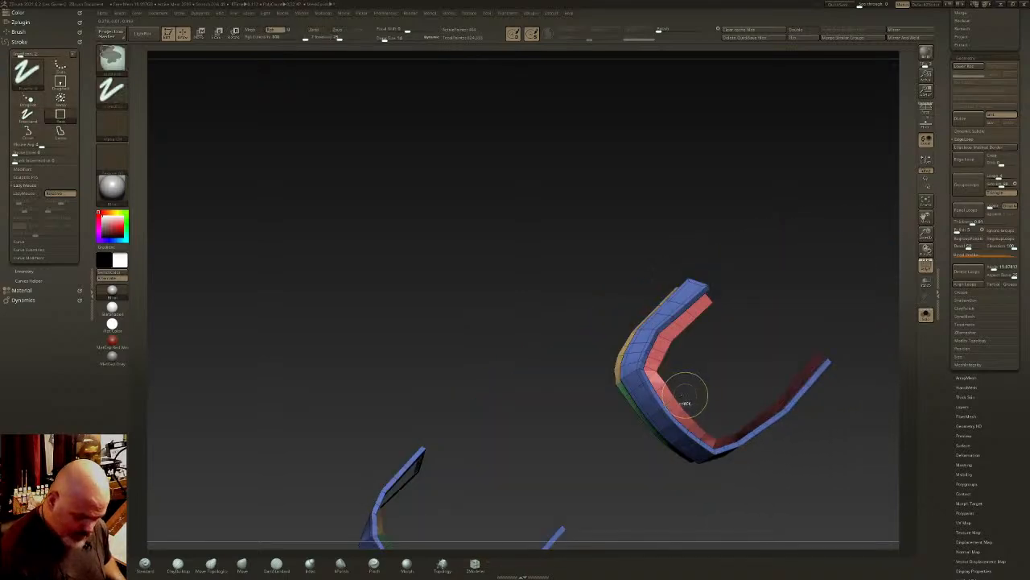
pyautogui.hotkey('ctrl', 'z')
pyautogui.moveTo(681, 379); pyautogui.dragTo(724, 379)
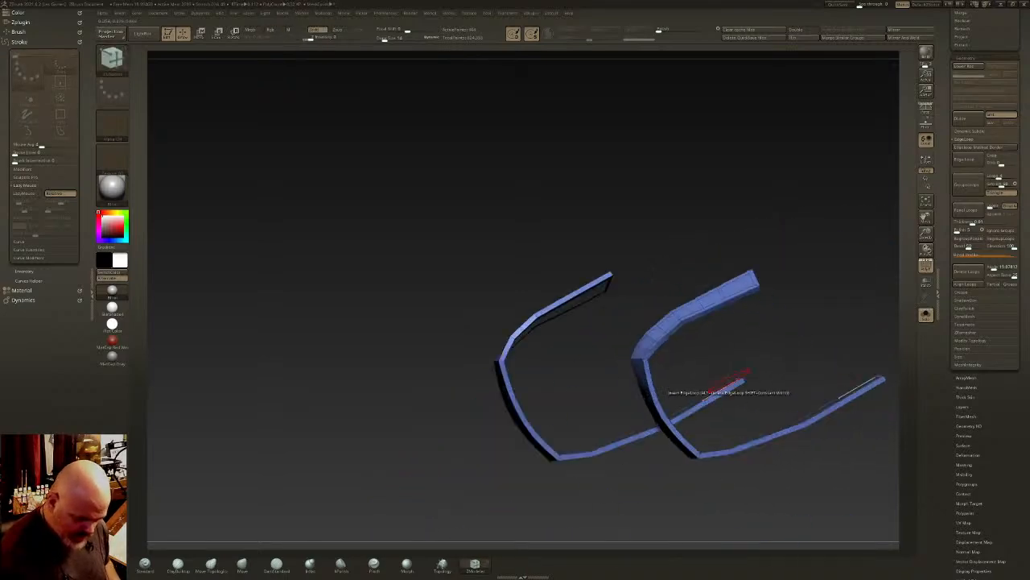
pyautogui.keyDown('ctrl'); pyautogui.keyDown('shift'); pyautogui.click(728, 368); pyautogui.keyUp('shift'); pyautogui.keyUp('ctrl')
pyautogui.keyDown('shift'); pyautogui.moveTo(708, 363); pyautogui.dragTo(736, 372, button='right'); pyautogui.keyUp('shift')
pyautogui.moveTo(726, 337)
pyautogui.keyDown('alt'); pyautogui.mouseDown(button='right')
pyautogui.moveTo(732, 282)
pyautogui.moveTo(734, 317)
pyautogui.moveTo(716, 343)
pyautogui.moveTo(717, 324)
pyautogui.moveTo(678, 338)
pyautogui.moveTo(713, 321)
pyautogui.moveTo(717, 297)
pyautogui.moveTo(750, 302)
pyautogui.mouseUp(button='right'); pyautogui.keyUp('alt')
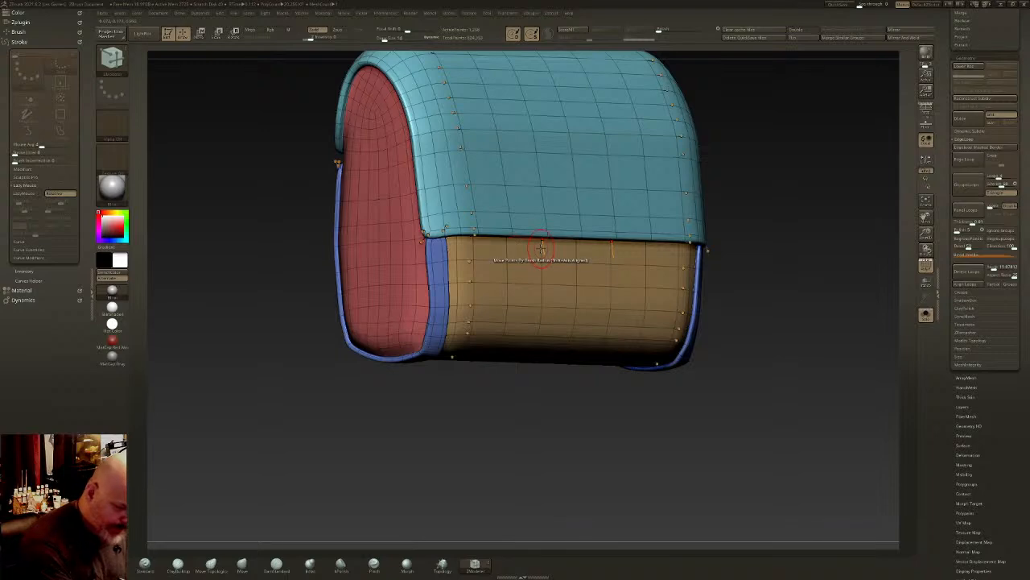
# - Isolate the blue end strips, insert supporting edge loops near their open ends and show the complete block again
pyautogui.click(540, 243)
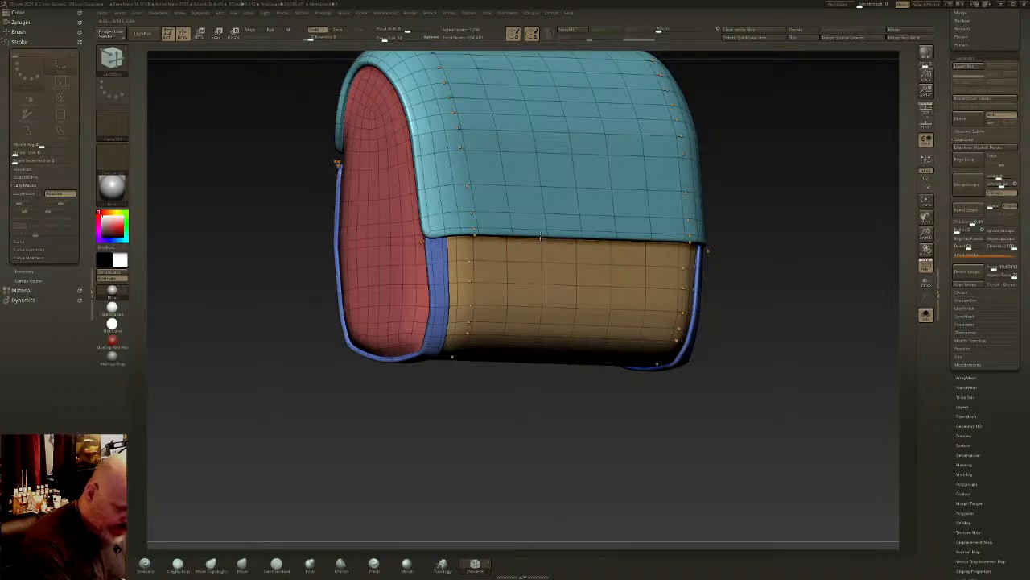
pyautogui.moveTo(543, 234); pyautogui.dragTo(638, 244, button='right')
pyautogui.moveTo(573, 246); pyautogui.dragTo(547, 232, button='right')
pyautogui.keyDown('ctrl'); pyautogui.moveTo(472, 236); pyautogui.dragTo(480, 278, button='right'); pyautogui.keyUp('ctrl')
pyautogui.keyDown('ctrl'); pyautogui.keyDown('shift'); pyautogui.click(433, 204); pyautogui.keyUp('shift'); pyautogui.keyUp('ctrl')
pyautogui.moveTo(454, 209)
pyautogui.mouseDown(button='right')
pyautogui.moveTo(433, 207)
pyautogui.moveTo(447, 153)
pyautogui.mouseUp(button='right')
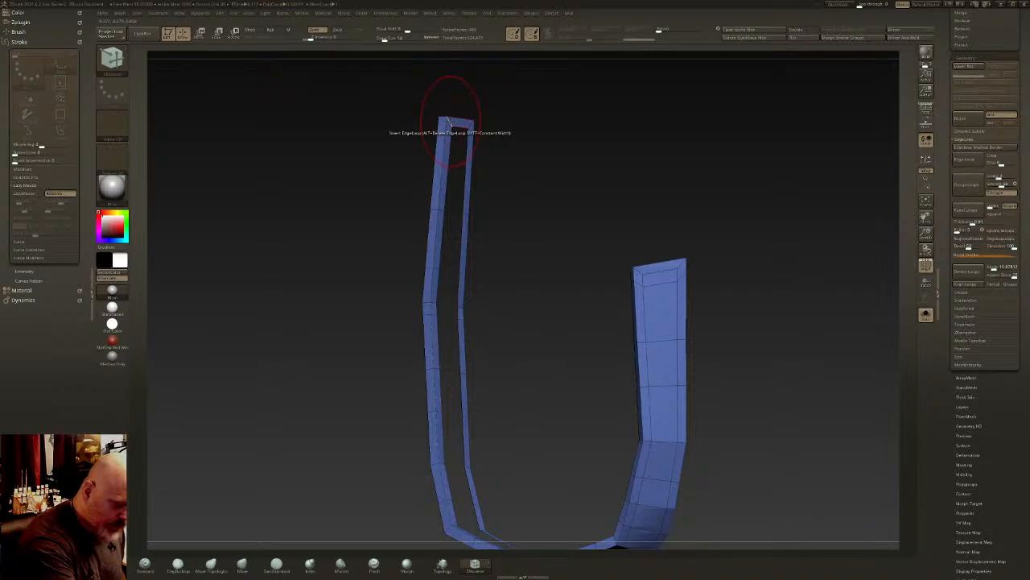
pyautogui.keyDown('ctrl'); pyautogui.keyDown('shift'); pyautogui.click(570, 217); pyautogui.keyUp('shift'); pyautogui.keyUp('ctrl')
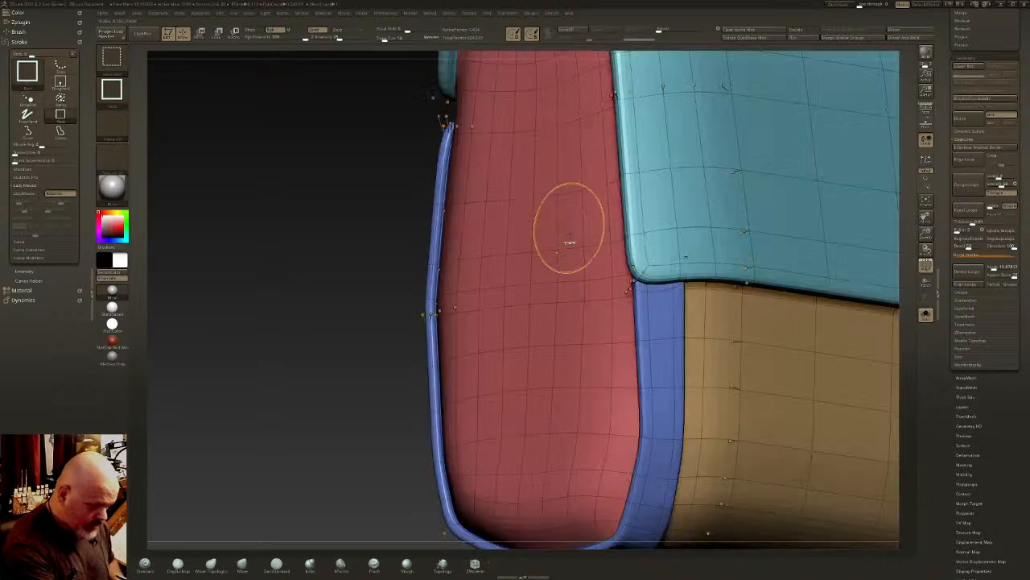
pyautogui.moveTo(570, 240)
pyautogui.keyDown('ctrl'); pyautogui.mouseDown(button='right')
pyautogui.moveTo(531, 225)
pyautogui.moveTo(576, 246)
pyautogui.moveTo(556, 242)
pyautogui.moveTo(558, 252)
pyautogui.mouseUp(button='right'); pyautogui.keyUp('ctrl')
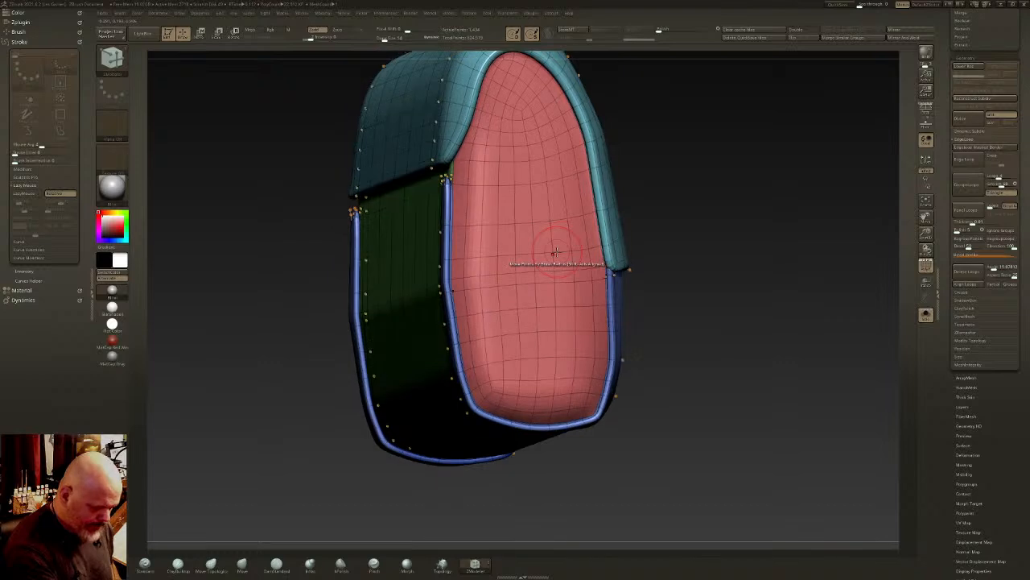
# - Mask everything except the blue end strips and scale the strips slightly with the gizmo
pyautogui.hotkey('ctrl', 'z')
pyautogui.keyDown('ctrl'); pyautogui.keyDown('shift'); pyautogui.click(703, 210); pyautogui.keyUp('shift'); pyautogui.keyUp('ctrl')
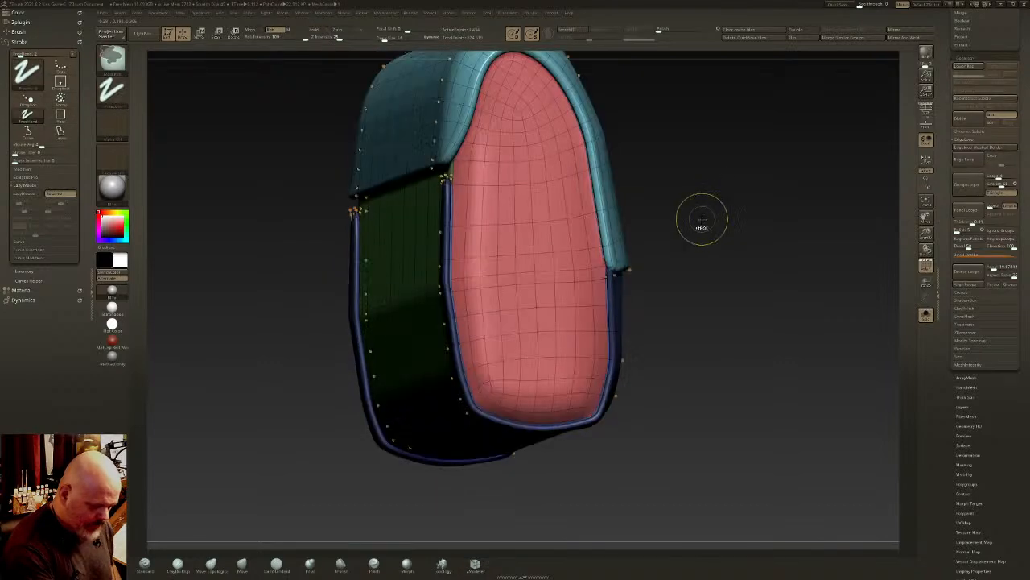
pyautogui.press('w')
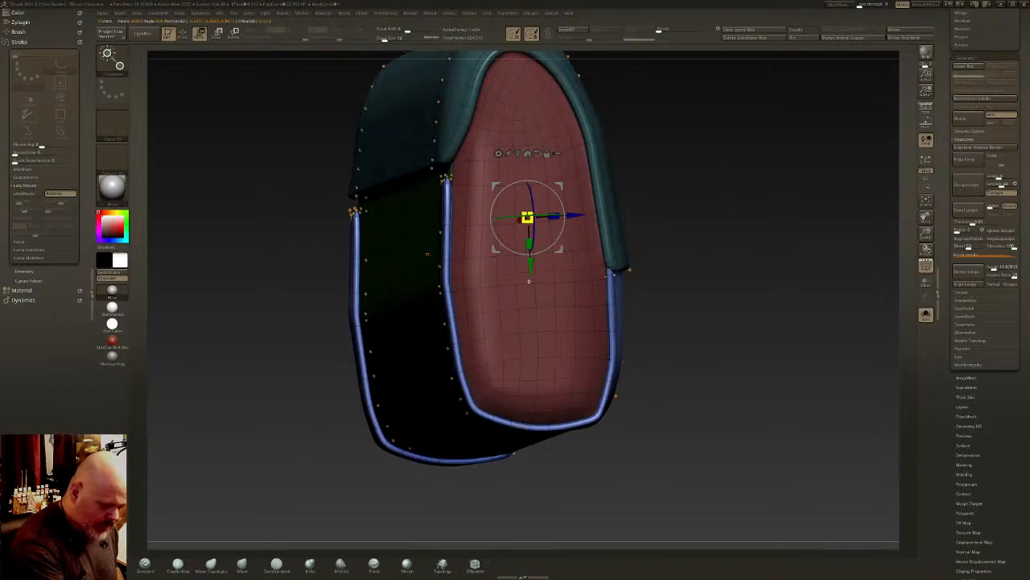
pyautogui.moveTo(527, 217); pyautogui.dragTo(557, 222)
pyautogui.press('q')
pyautogui.moveTo(594, 242)
pyautogui.mouseDown(button='right')
pyautogui.moveTo(685, 224)
pyautogui.moveTo(703, 260)
pyautogui.moveTo(782, 246)
pyautogui.mouseUp(button='right')
pyautogui.press('f')
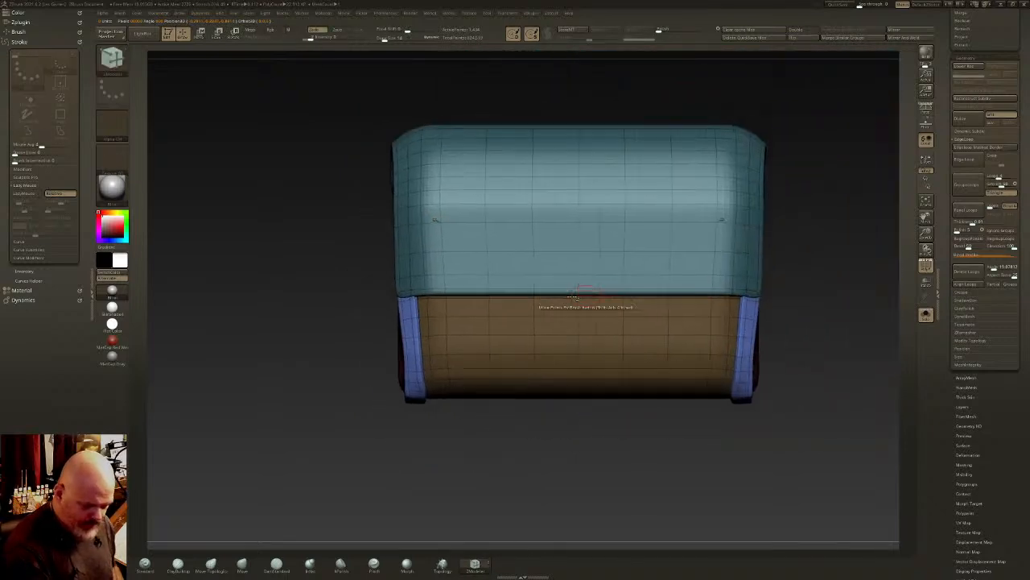
# - Isolate the brown front and green bottom panels and extrude the brown polyloop along their shared border into a raised strip
pyautogui.moveTo(690, 322); pyautogui.dragTo(679, 276, button='right')
pyautogui.keyDown('ctrl'); pyautogui.keyDown('shift'); pyautogui.click(591, 320); pyautogui.keyUp('shift'); pyautogui.keyUp('ctrl')
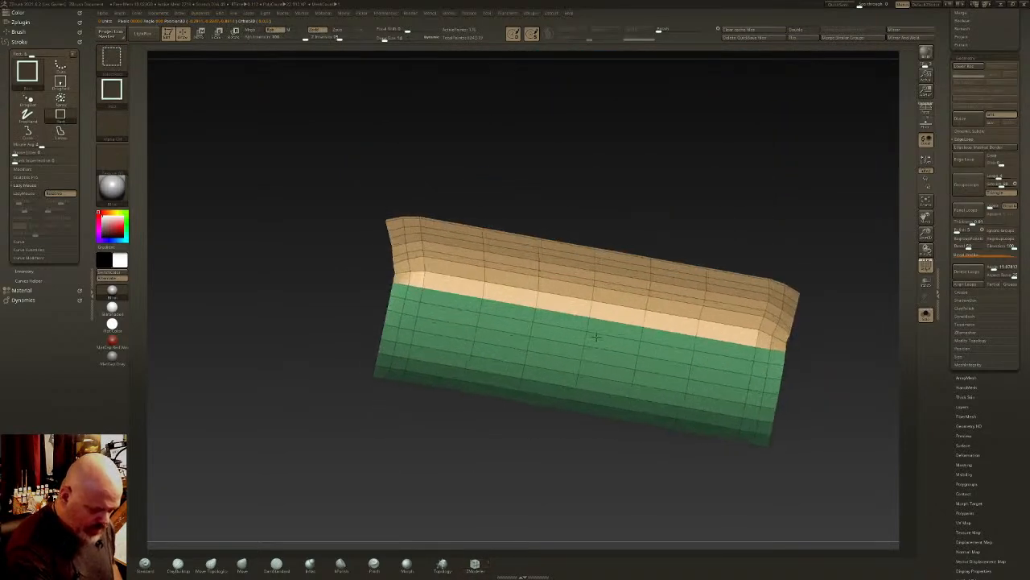
pyautogui.moveTo(571, 304); pyautogui.dragTo(560, 304, button='right')
pyautogui.click(559, 300)
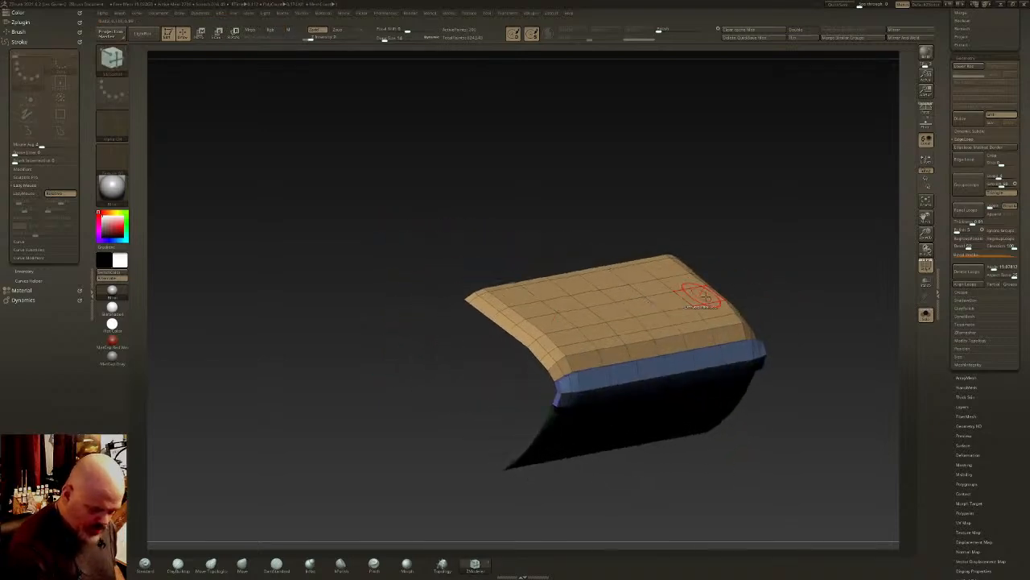
# - Isolate the strip extruded from the brown panel, regroup it as its own polygroup and show the complete block again
pyautogui.hotkey('ctrl', 'shift')
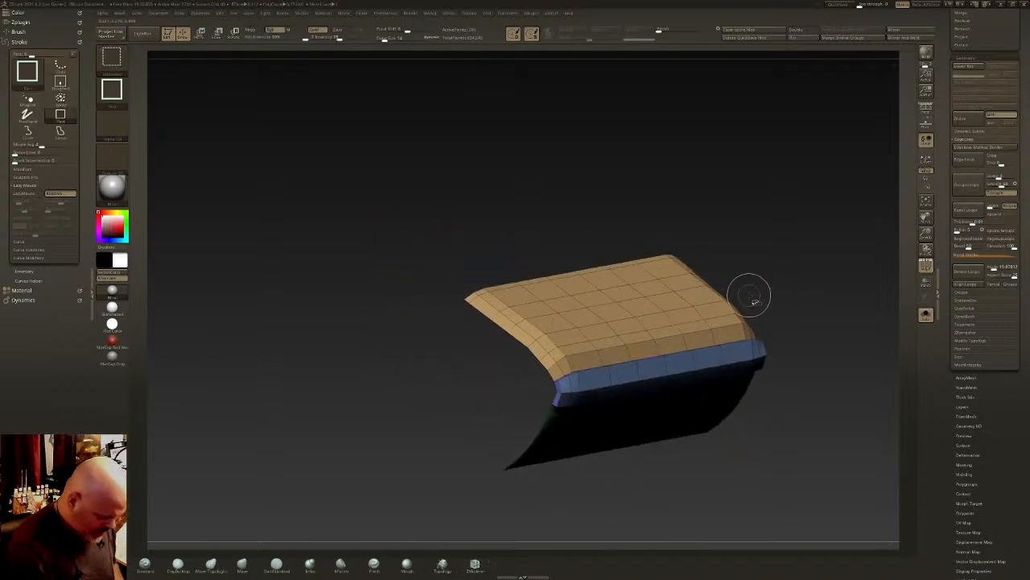
pyautogui.keyDown('ctrl'); pyautogui.keyDown('shift'); pyautogui.click(680, 323); pyautogui.keyUp('shift'); pyautogui.keyUp('ctrl')
pyautogui.keyDown('ctrl'); pyautogui.keyDown('shift'); pyautogui.click(676, 322); pyautogui.keyUp('shift'); pyautogui.keyUp('ctrl')
pyautogui.hotkey('ctrl', 'z')
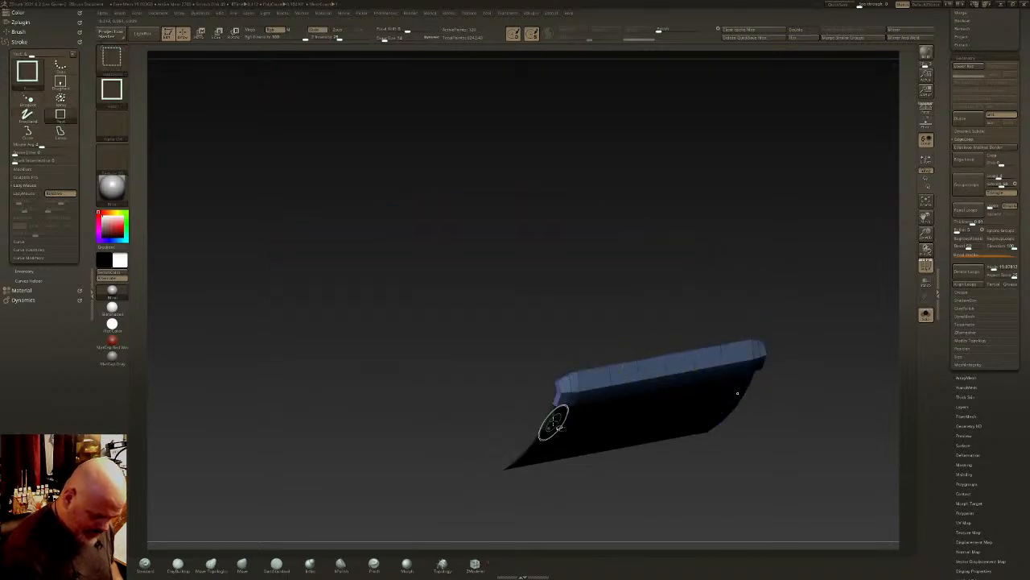
pyautogui.keyDown('ctrl'); pyautogui.keyDown('shift'); pyautogui.click(553, 421); pyautogui.keyUp('shift'); pyautogui.keyUp('ctrl')
pyautogui.moveTo(561, 416); pyautogui.dragTo(583, 363, button='right')
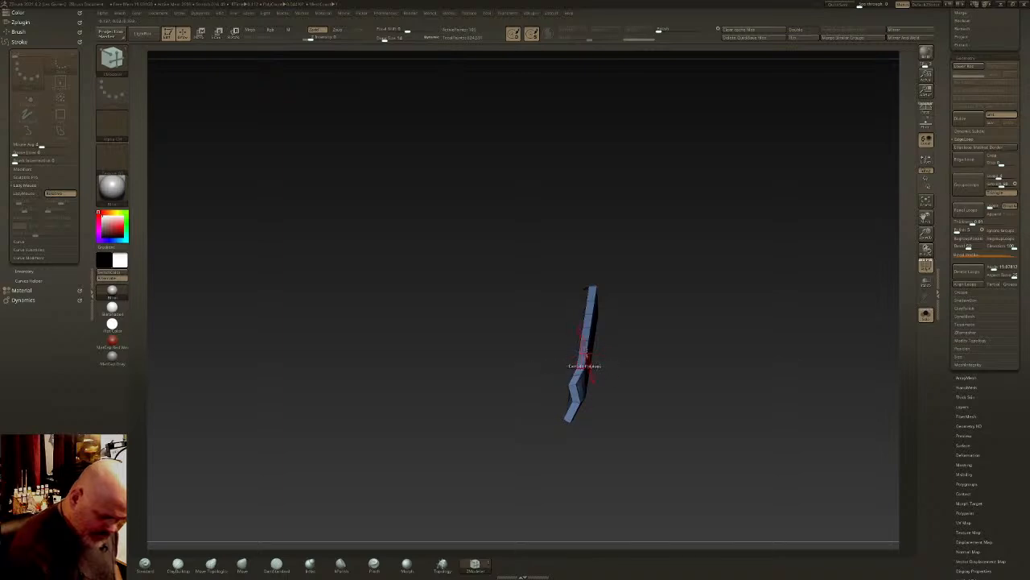
pyautogui.hotkey('ctrl', 'shift')
pyautogui.hotkey('ctrl', 'w')
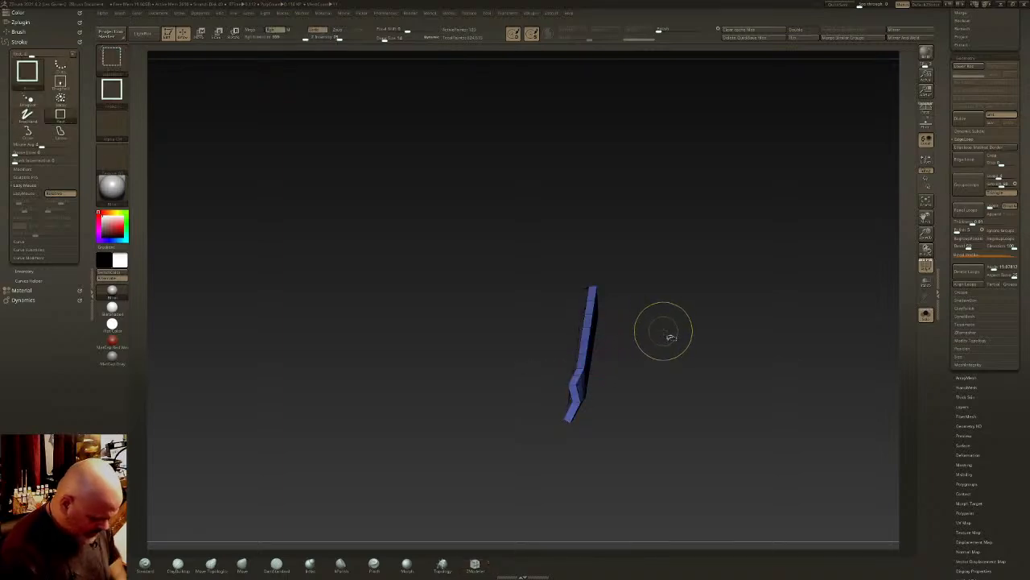
pyautogui.hotkey('ctrl', 'w')
pyautogui.keyDown('ctrl'); pyautogui.keyDown('shift'); pyautogui.click(664, 334); pyautogui.keyUp('shift'); pyautogui.keyUp('ctrl')
pyautogui.moveTo(664, 335)
pyautogui.keyDown('ctrl'); pyautogui.mouseDown(button='right')
pyautogui.moveTo(642, 304)
pyautogui.moveTo(617, 322)
pyautogui.moveTo(548, 338)
pyautogui.moveTo(531, 329)
pyautogui.mouseUp(button='right'); pyautogui.keyUp('ctrl')
pyautogui.moveTo(685, 322)
pyautogui.keyDown('shift'); pyautogui.mouseDown(button='right')
pyautogui.moveTo(785, 291)
pyautogui.moveTo(820, 375)
pyautogui.mouseUp(button='right'); pyautogui.keyUp('shift')
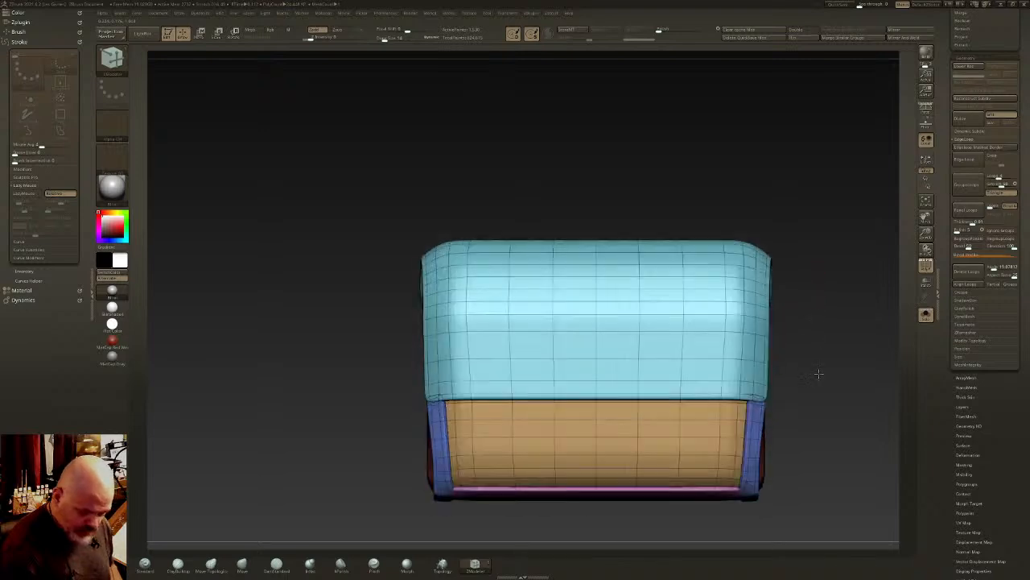
# - Isolate the bottom and back green panels and extrude the bottom panel's polyloop along their shared border into a raised strip
pyautogui.hotkey('shift', 'f')
pyautogui.keyDown('alt'); pyautogui.moveTo(724, 390); pyautogui.dragTo(767, 239, button='right'); pyautogui.keyUp('alt')
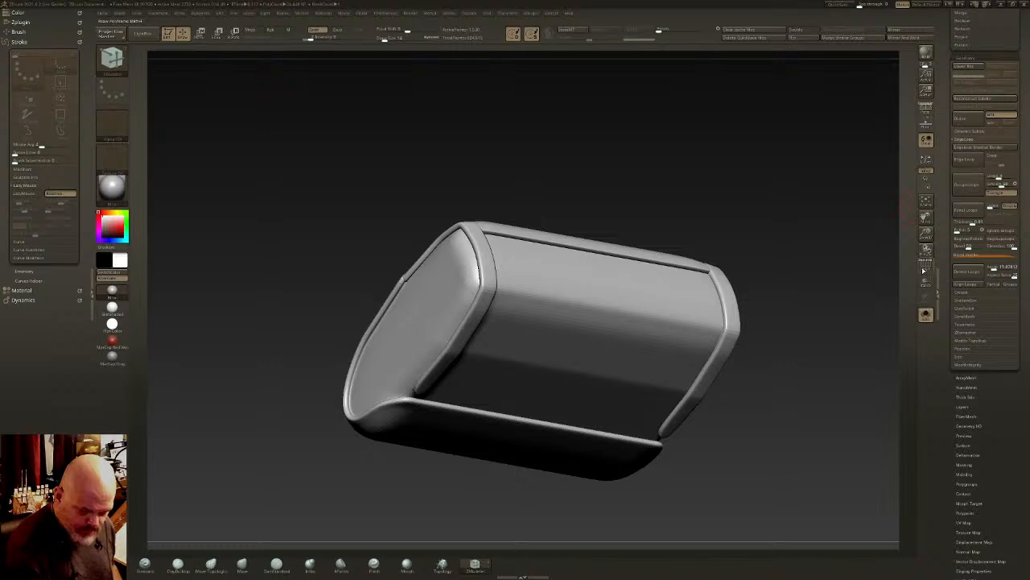
pyautogui.hotkey('shift', 'f')
pyautogui.keyDown('ctrl'); pyautogui.keyDown('shift'); pyautogui.click(642, 326); pyautogui.keyUp('shift'); pyautogui.keyUp('ctrl')
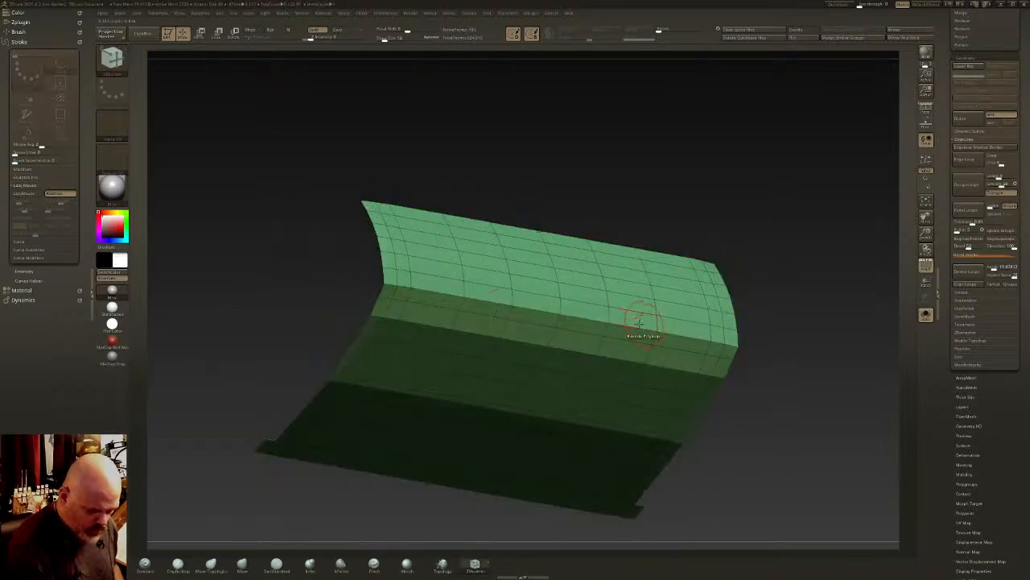
pyautogui.click(591, 310)
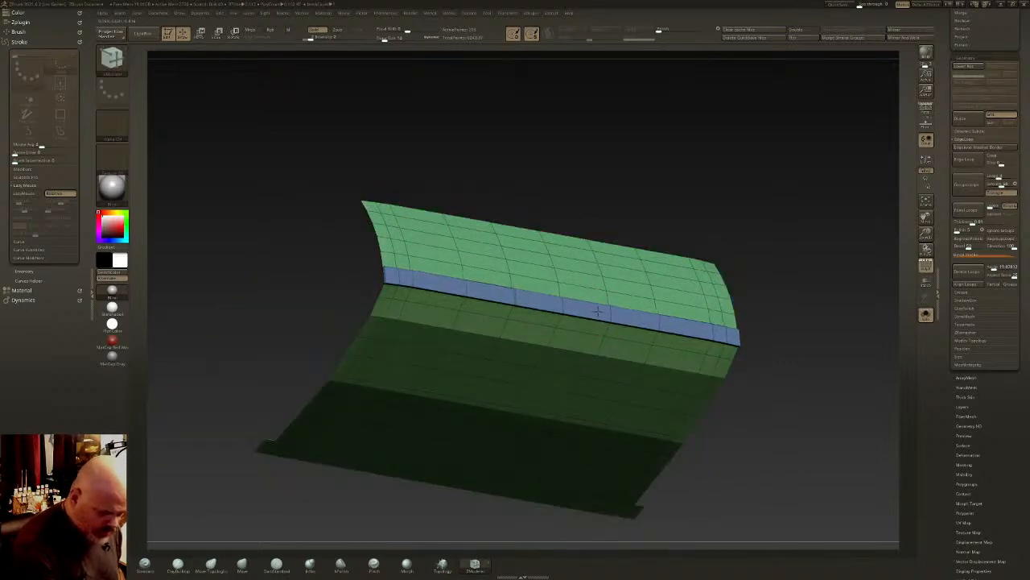
pyautogui.moveTo(600, 312); pyautogui.dragTo(403, 230, button='right')
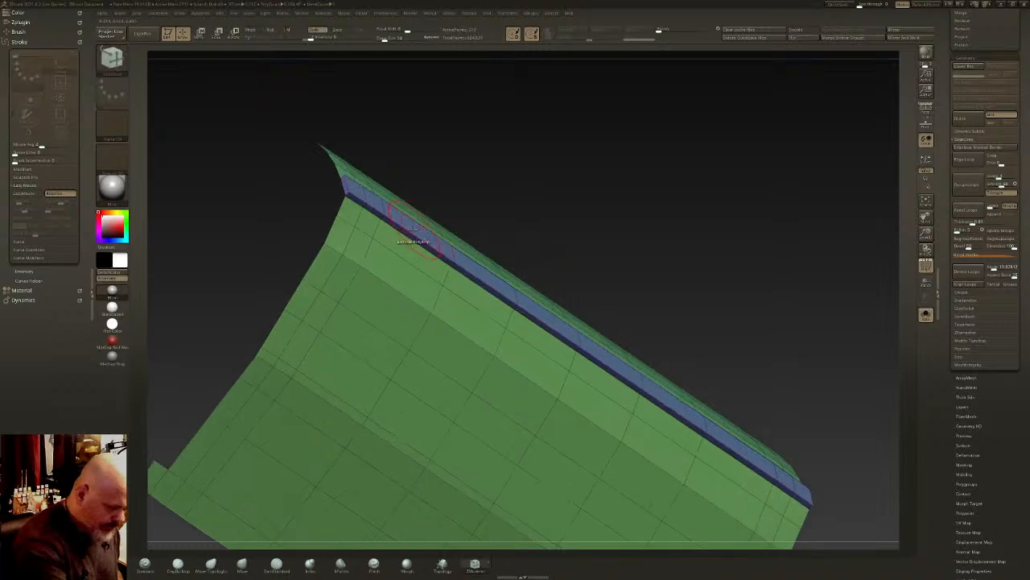
pyautogui.moveTo(407, 231); pyautogui.dragTo(408, 235)
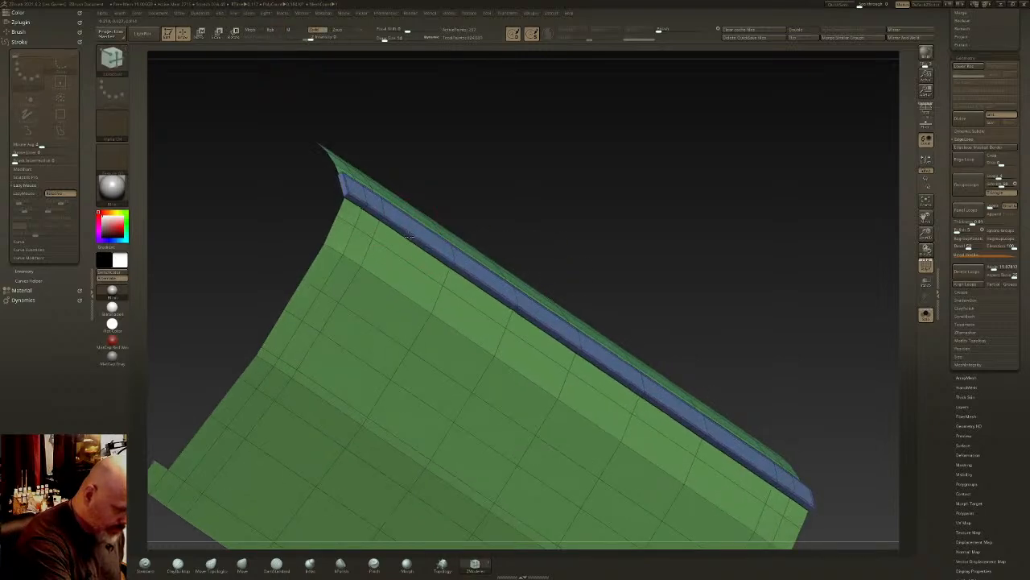
pyautogui.moveTo(410, 236)
pyautogui.mouseDown(button='right')
pyautogui.moveTo(421, 195)
pyautogui.moveTo(380, 216)
pyautogui.moveTo(402, 227)
pyautogui.mouseUp(button='right')
# - Isolate the strip extruded from the bottom panel, regroup it as its own polygroup and show the complete block again
pyautogui.keyDown('ctrl'); pyautogui.keyDown('shift'); pyautogui.click(372, 232); pyautogui.keyUp('shift'); pyautogui.keyUp('ctrl')
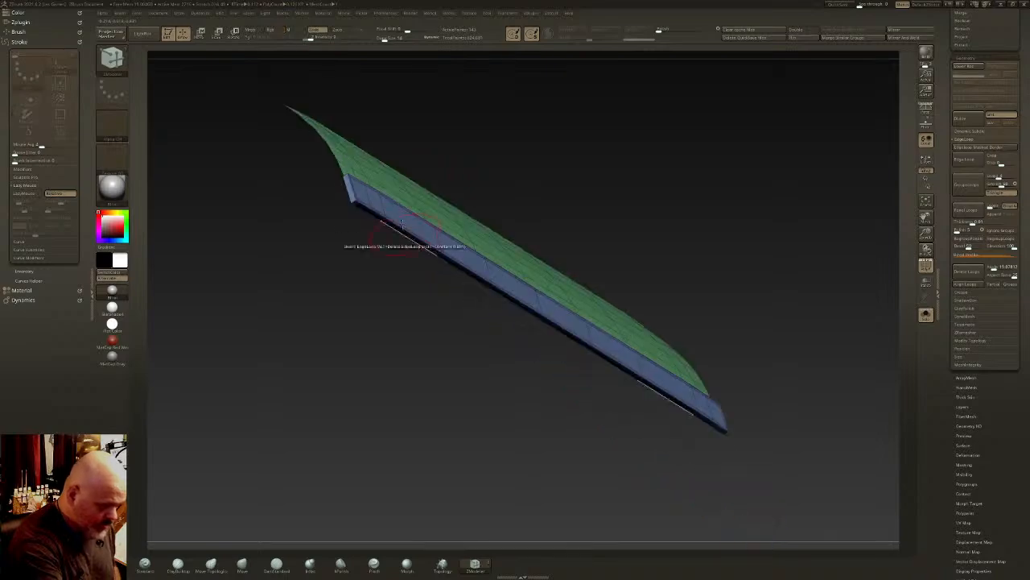
pyautogui.keyDown('ctrl'); pyautogui.keyDown('shift'); pyautogui.click(366, 181); pyautogui.keyUp('shift'); pyautogui.keyUp('ctrl')
pyautogui.hotkey('ctrl', 'w')
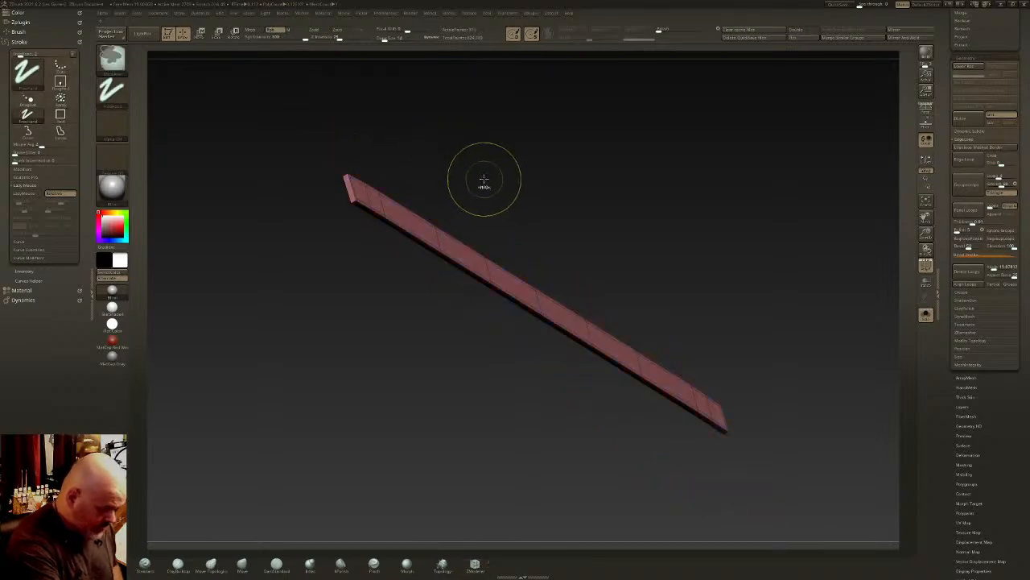
pyautogui.hotkey('ctrl', 'w')
pyautogui.keyDown('ctrl'); pyautogui.keyDown('shift'); pyautogui.click(486, 180); pyautogui.keyUp('shift'); pyautogui.keyUp('ctrl')
pyautogui.keyDown('ctrl'); pyautogui.moveTo(516, 299); pyautogui.dragTo(522, 266, button='right'); pyautogui.keyUp('ctrl')
pyautogui.moveTo(522, 266); pyautogui.dragTo(627, 275, button='right')
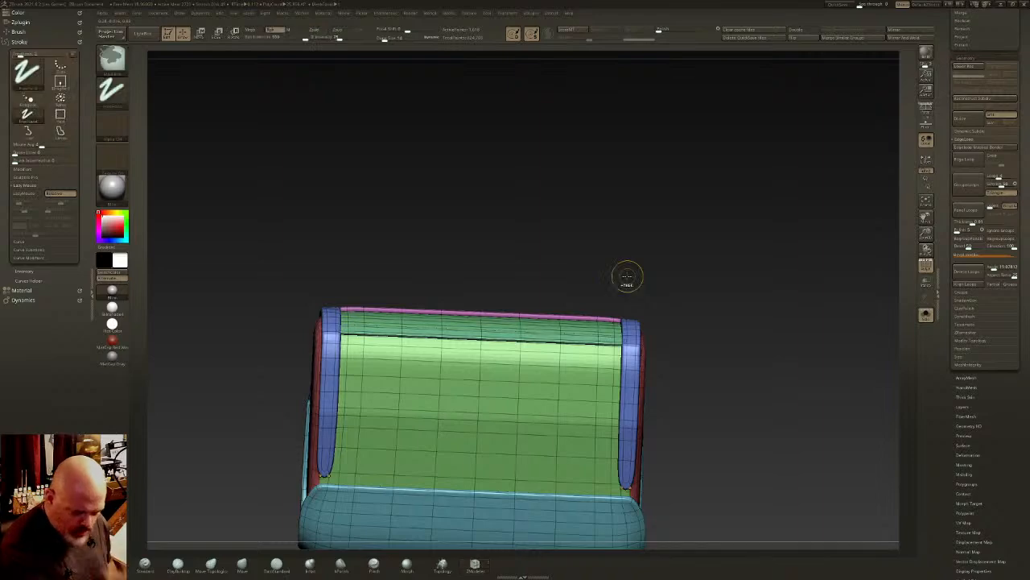
# - Isolate the light green base strip, adjust its end with the gizmo and bring back the complete block
pyautogui.hotkey('shift', 's')
pyautogui.keyDown('alt'); pyautogui.click(654, 364); pyautogui.keyUp('alt')
pyautogui.hotkey('shift', 's')
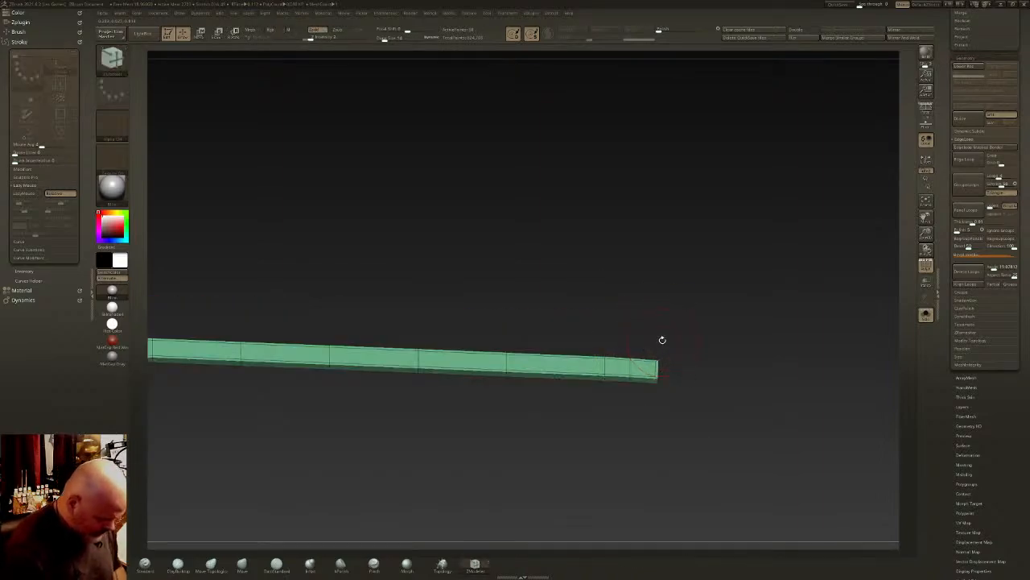
pyautogui.press('w')
pyautogui.click(630, 360)
pyautogui.moveTo(631, 424); pyautogui.dragTo(632, 422)
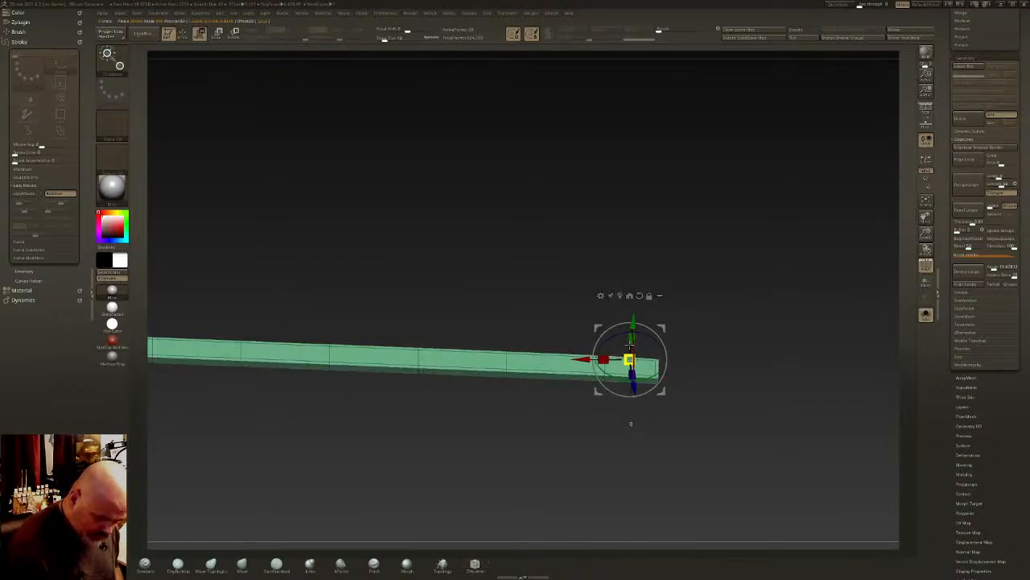
pyautogui.press('q')
pyautogui.keyDown('ctrl'); pyautogui.keyDown('shift'); pyautogui.click(673, 323); pyautogui.keyUp('shift'); pyautogui.keyUp('ctrl')
pyautogui.keyDown('ctrl'); pyautogui.moveTo(672, 350); pyautogui.dragTo(675, 323, button='right'); pyautogui.keyUp('ctrl')
pyautogui.moveTo(675, 323)
pyautogui.mouseDown(button='right')
pyautogui.moveTo(648, 383)
pyautogui.moveTo(651, 359)
pyautogui.moveTo(662, 374)
pyautogui.moveTo(658, 298)
pyautogui.moveTo(646, 330)
pyautogui.moveTo(633, 306)
pyautogui.moveTo(631, 320)
pyautogui.moveTo(719, 314)
pyautogui.mouseUp(button='right')
# - Isolate the green back panel and extrude the polyloop along its edge beneath the flap into a raised strip
pyautogui.hotkey('shift', 'f')
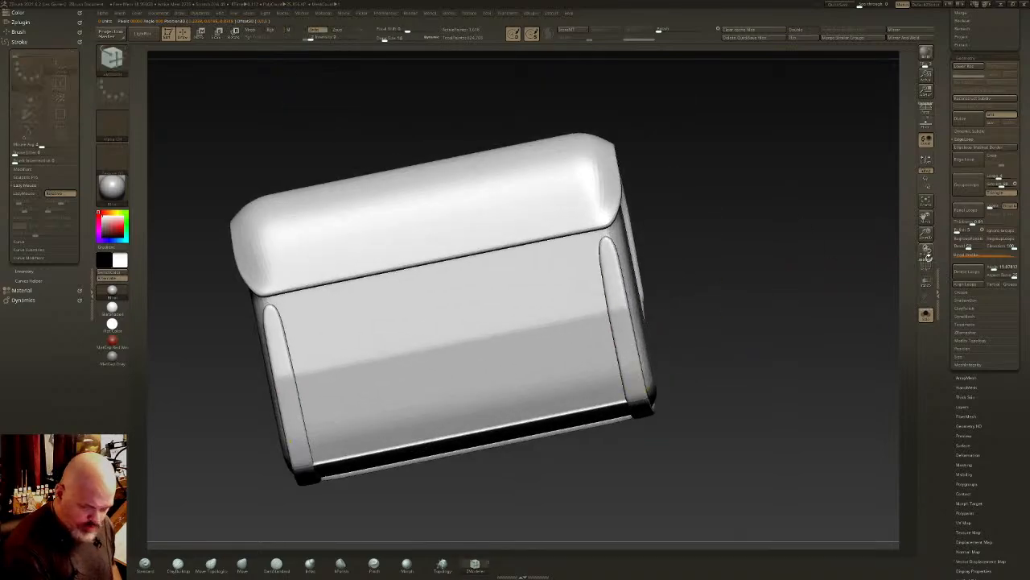
pyautogui.hotkey('shift', 'f')
pyautogui.moveTo(755, 269); pyautogui.dragTo(634, 241, button='right')
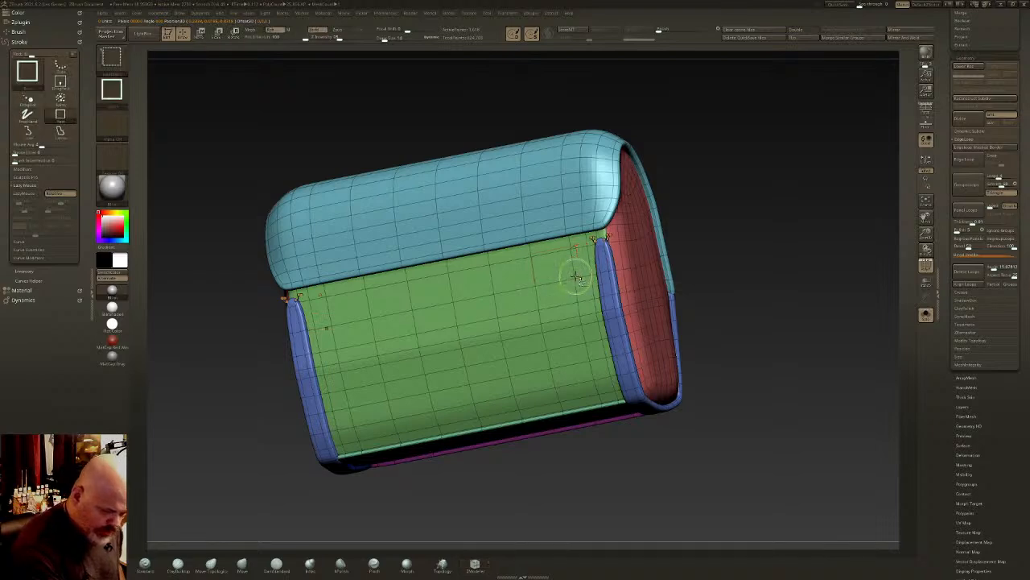
pyautogui.keyDown('ctrl'); pyautogui.keyDown('shift'); pyautogui.click(574, 273); pyautogui.keyUp('shift'); pyautogui.keyUp('ctrl')
pyautogui.moveTo(575, 272)
pyautogui.keyDown('ctrl'); pyautogui.mouseDown(button='right')
pyautogui.moveTo(593, 272)
pyautogui.moveTo(599, 217)
pyautogui.moveTo(586, 223)
pyautogui.moveTo(605, 246)
pyautogui.moveTo(593, 226)
pyautogui.mouseUp(button='right'); pyautogui.keyUp('ctrl')
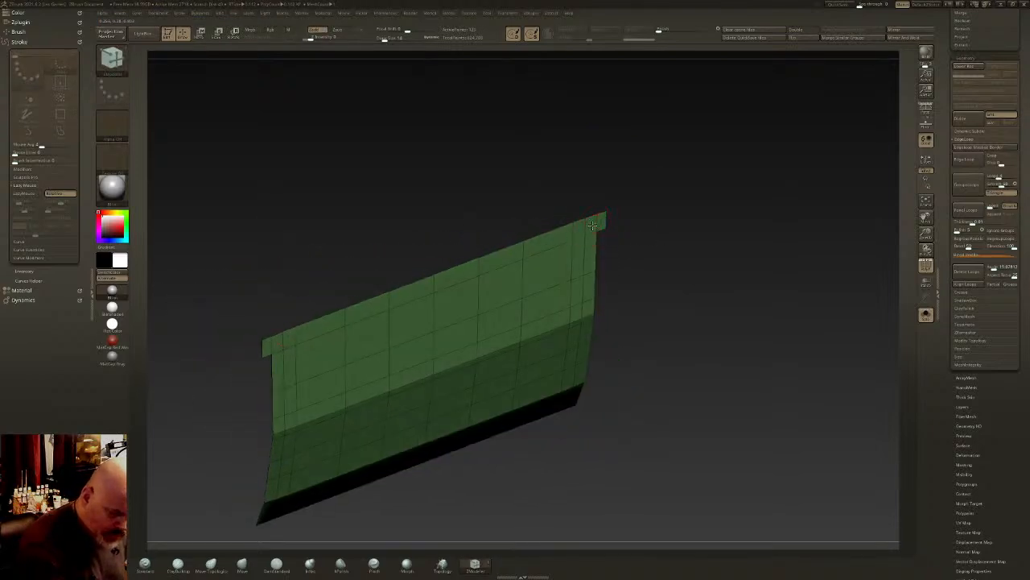
pyautogui.moveTo(593, 225); pyautogui.dragTo(598, 233)
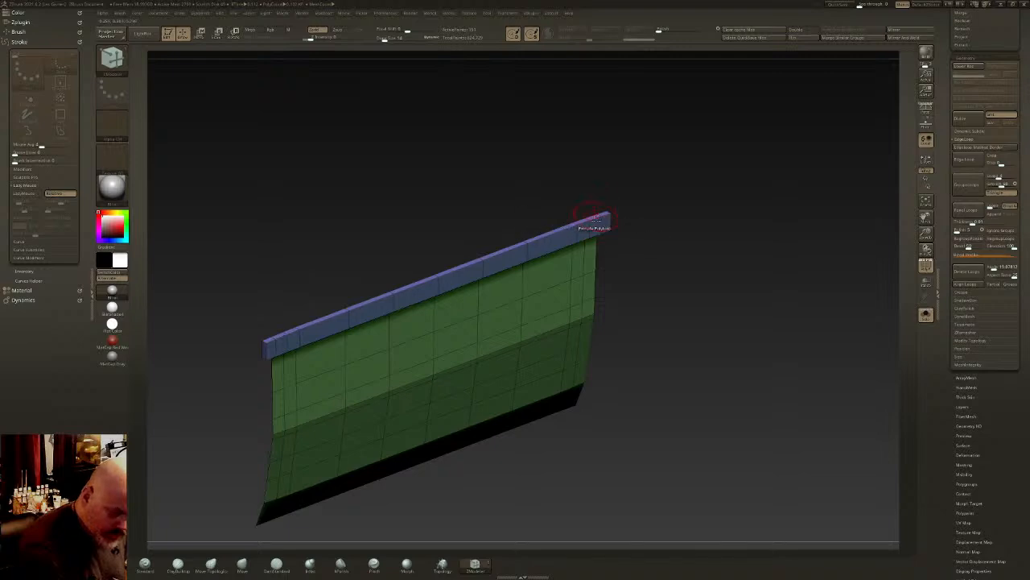
pyautogui.moveTo(596, 220); pyautogui.dragTo(596, 217, button='right')
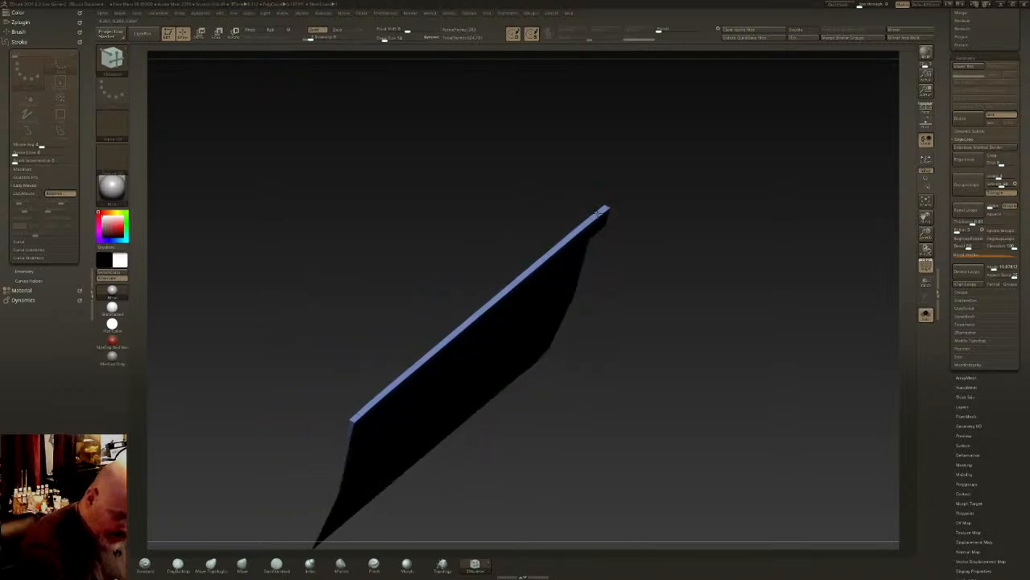
# - Add supporting loops to the strip beneath the flap, give it its own polygroup and show the complete block
pyautogui.moveTo(652, 224)
pyautogui.mouseDown()
pyautogui.moveTo(582, 184)
pyautogui.moveTo(580, 198)
pyautogui.mouseUp()
pyautogui.keyDown('ctrl'); pyautogui.keyDown('shift'); pyautogui.click(581, 313); pyautogui.keyUp('shift'); pyautogui.keyUp('ctrl')
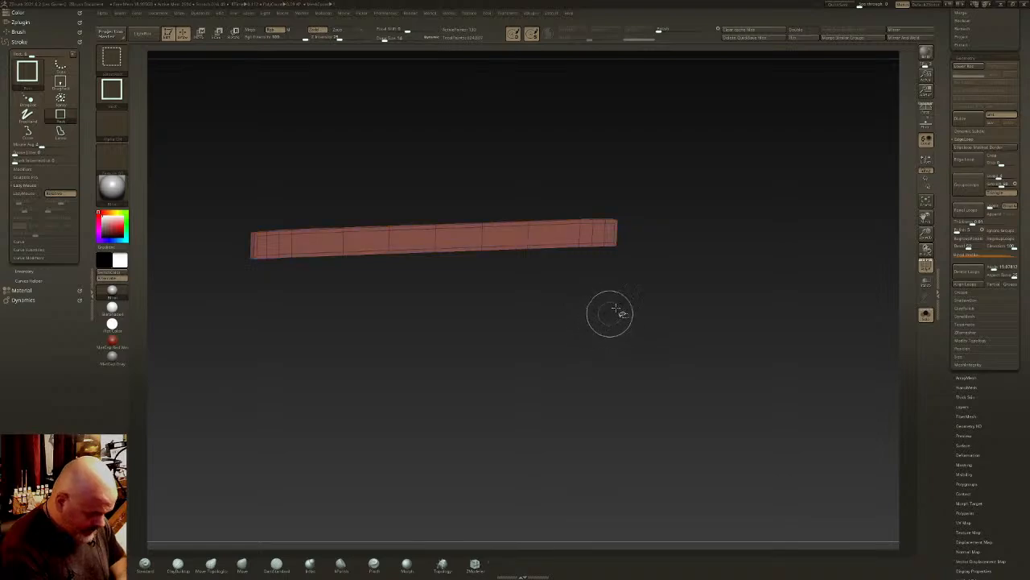
pyautogui.keyDown('ctrl'); pyautogui.keyDown('shift'); pyautogui.click(648, 298); pyautogui.keyUp('shift'); pyautogui.keyUp('ctrl')
pyautogui.moveTo(694, 262)
pyautogui.mouseDown()
pyautogui.moveTo(713, 255)
pyautogui.moveTo(627, 245)
pyautogui.moveTo(691, 250)
pyautogui.moveTo(642, 259)
pyautogui.mouseUp()
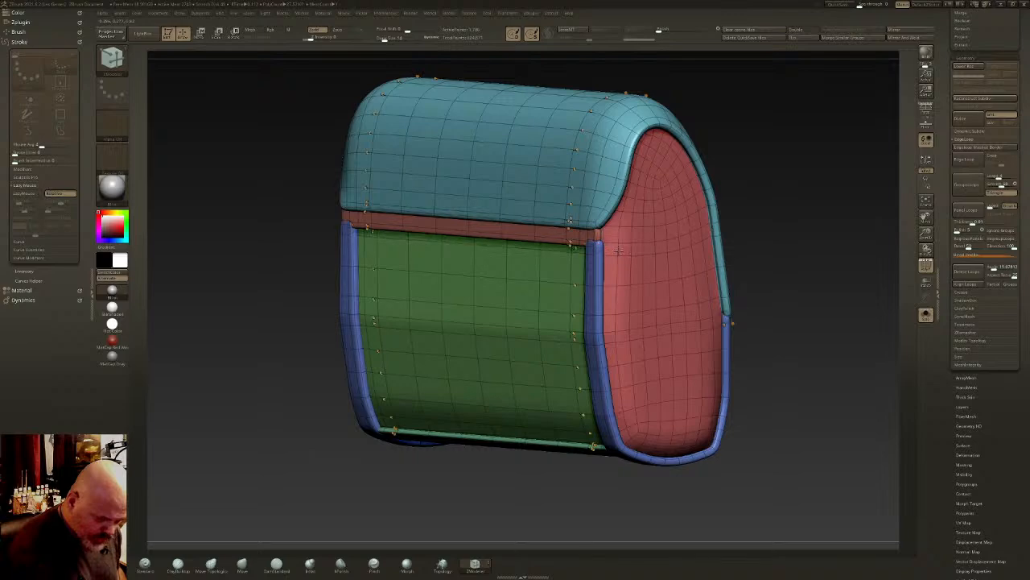
# - Isolate the red strip beneath the flap and reshape its ends with the Move brush
pyautogui.moveTo(618, 251)
pyautogui.mouseDown()
pyautogui.moveTo(579, 246)
pyautogui.moveTo(624, 237)
pyautogui.moveTo(604, 260)
pyautogui.mouseUp()
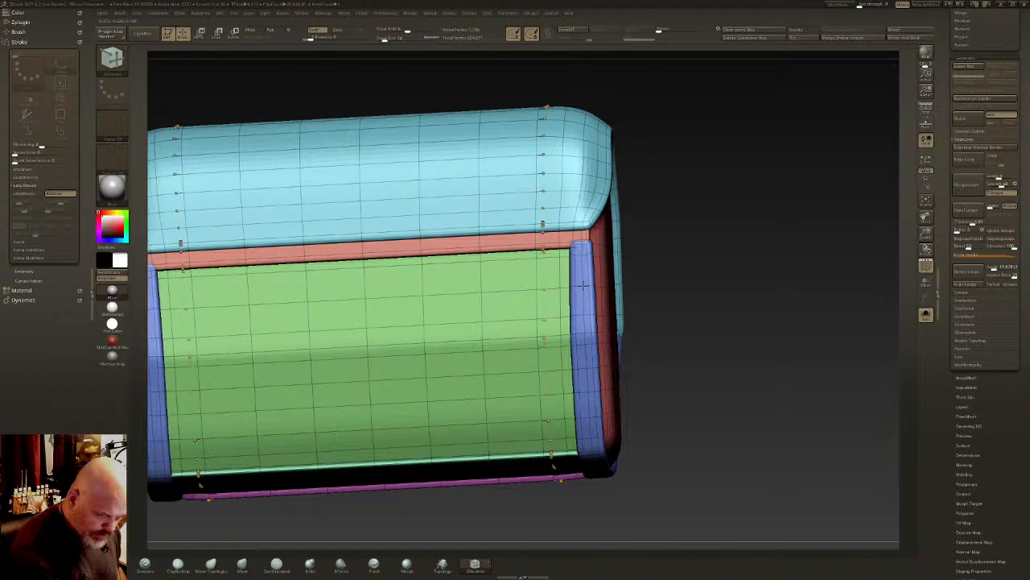
pyautogui.keyDown('ctrl'); pyautogui.keyDown('shift'); pyautogui.click(561, 243); pyautogui.keyUp('shift'); pyautogui.keyUp('ctrl')
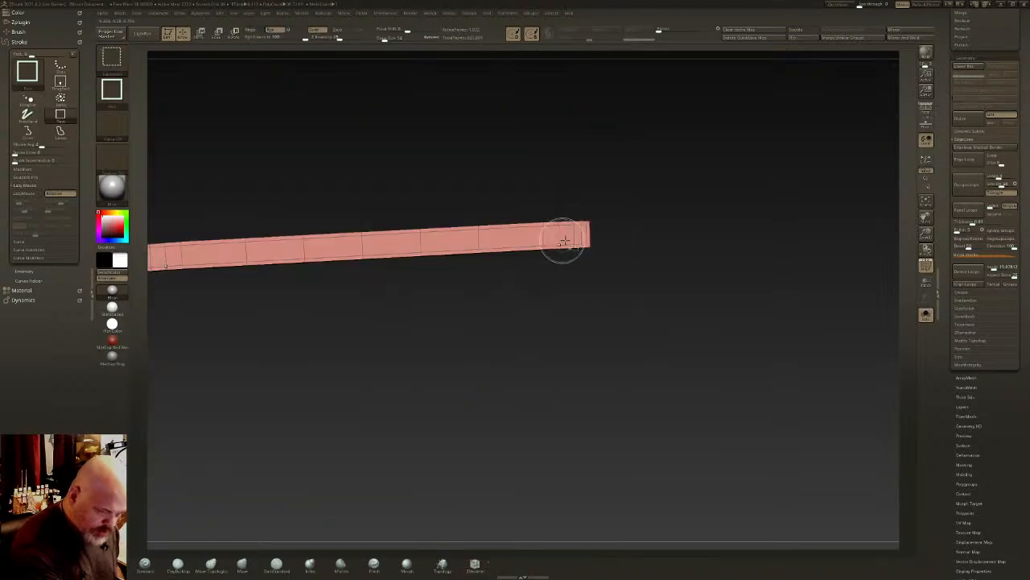
pyautogui.keyDown('ctrl'); pyautogui.keyDown('shift'); pyautogui.click(676, 234); pyautogui.keyUp('shift'); pyautogui.keyUp('ctrl')
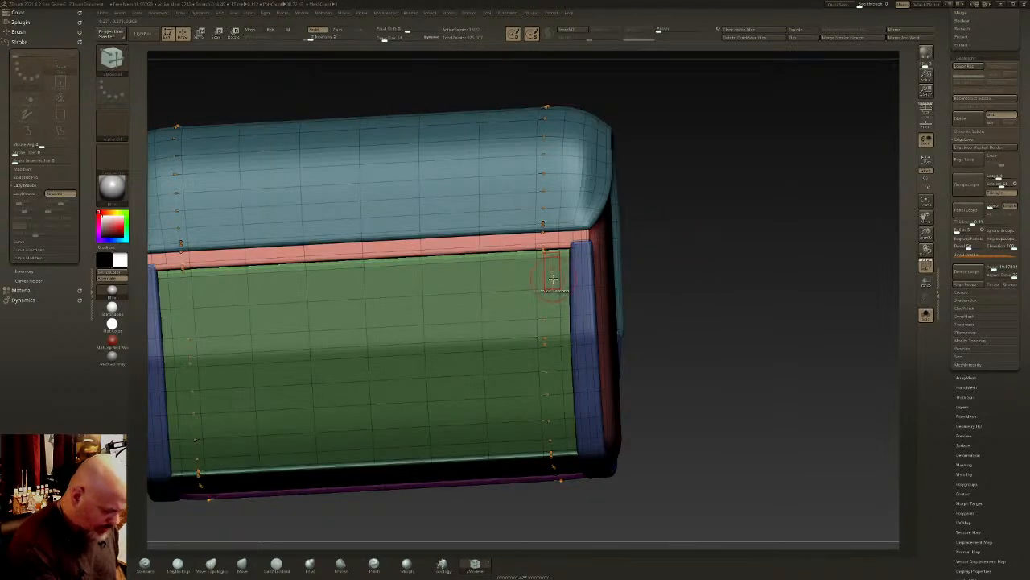
pyautogui.press('b')
pyautogui.press('m')
pyautogui.press('v')
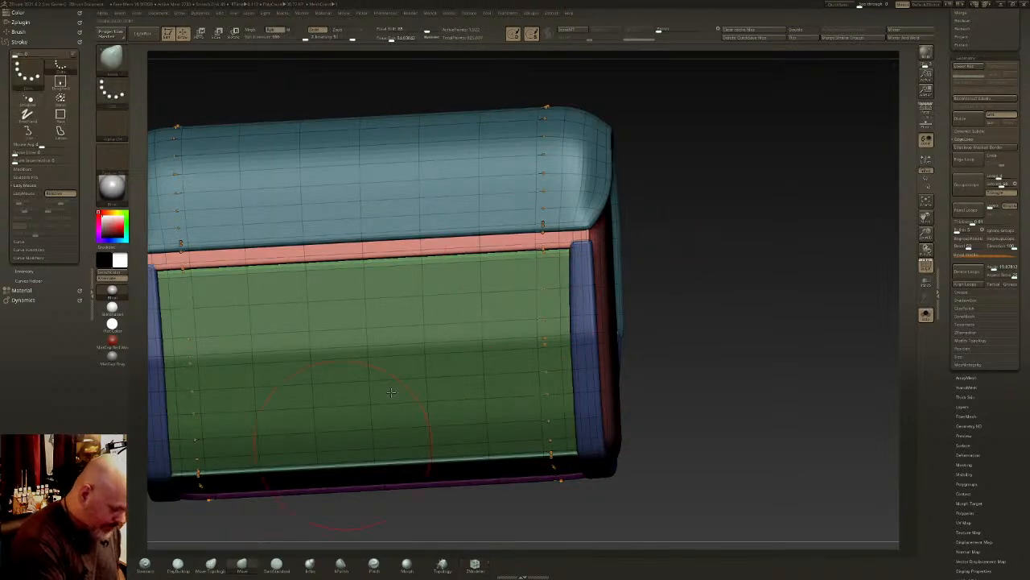
pyautogui.moveTo(592, 228)
pyautogui.mouseDown(button='right')
pyautogui.moveTo(585, 223)
pyautogui.moveTo(586, 248)
pyautogui.mouseUp(button='right')
pyautogui.keyDown('ctrl'); pyautogui.keyDown('shift'); pyautogui.click(573, 242); pyautogui.keyUp('shift'); pyautogui.keyUp('ctrl')
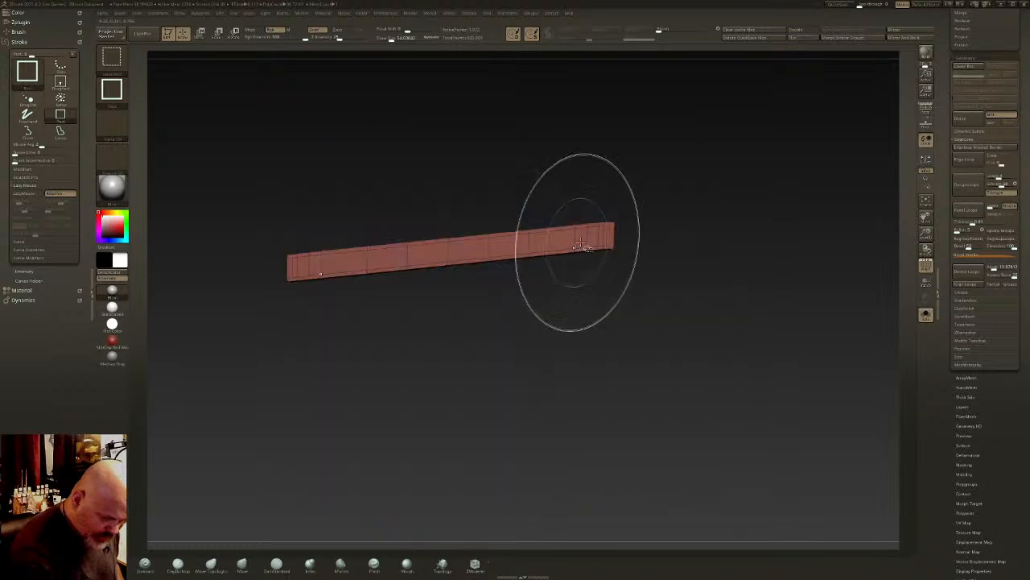
pyautogui.keyDown('ctrl'); pyautogui.keyDown('shift'); pyautogui.click(691, 208); pyautogui.keyUp('shift'); pyautogui.keyUp('ctrl')
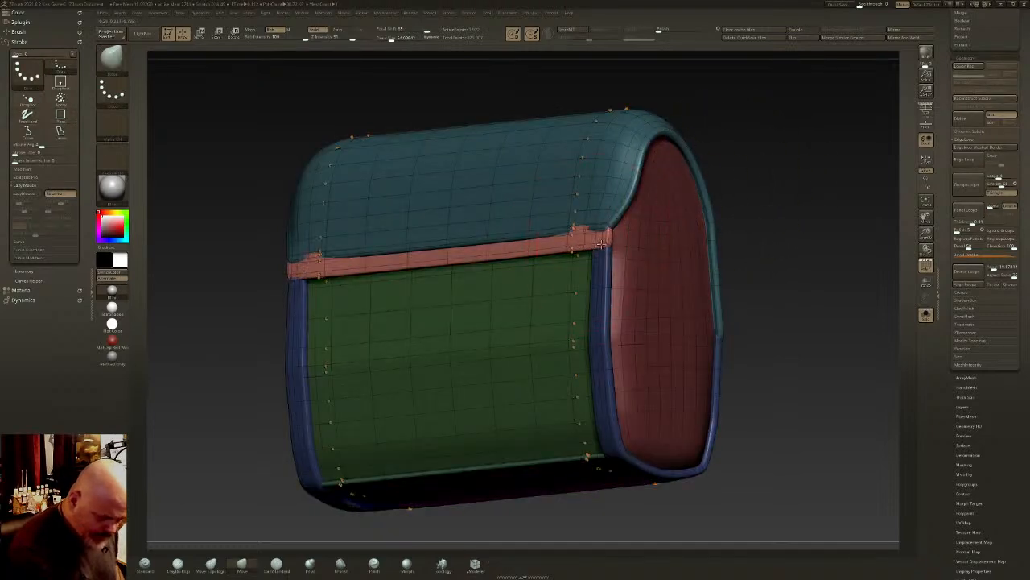
# - Mask everything except the light blue flap and adjust its lower corners over the red strip with the Move brush
pyautogui.keyDown('ctrl'); pyautogui.keyDown('shift'); pyautogui.click(605, 192); pyautogui.keyUp('shift'); pyautogui.keyUp('ctrl')
pyautogui.keyDown('ctrl'); pyautogui.keyDown('shift'); pyautogui.click(735, 158); pyautogui.keyUp('shift'); pyautogui.keyUp('ctrl')
pyautogui.keyDown('ctrl'); pyautogui.click(730, 166); pyautogui.keyUp('ctrl')
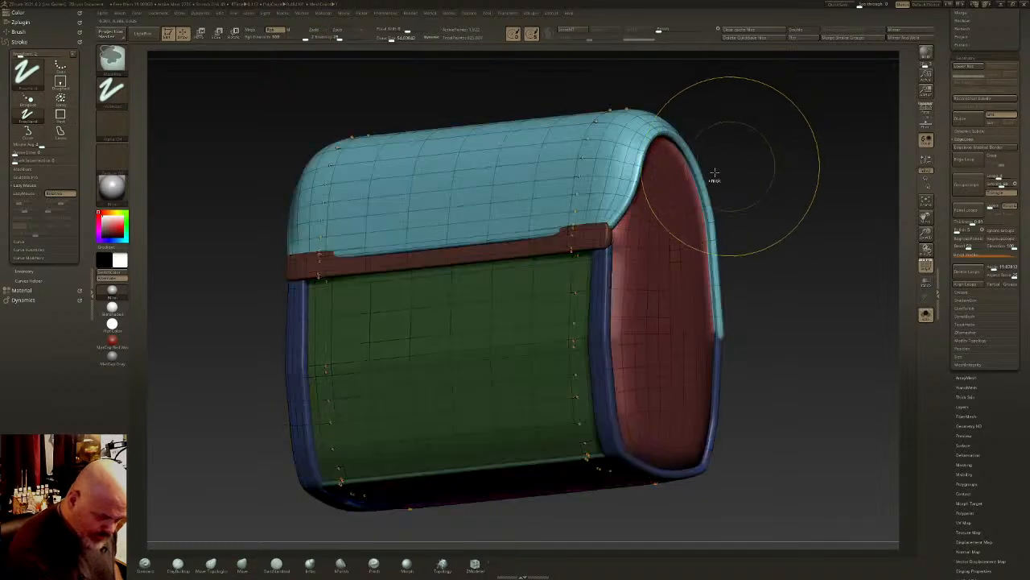
pyautogui.moveTo(628, 203); pyautogui.dragTo(605, 204, button='right')
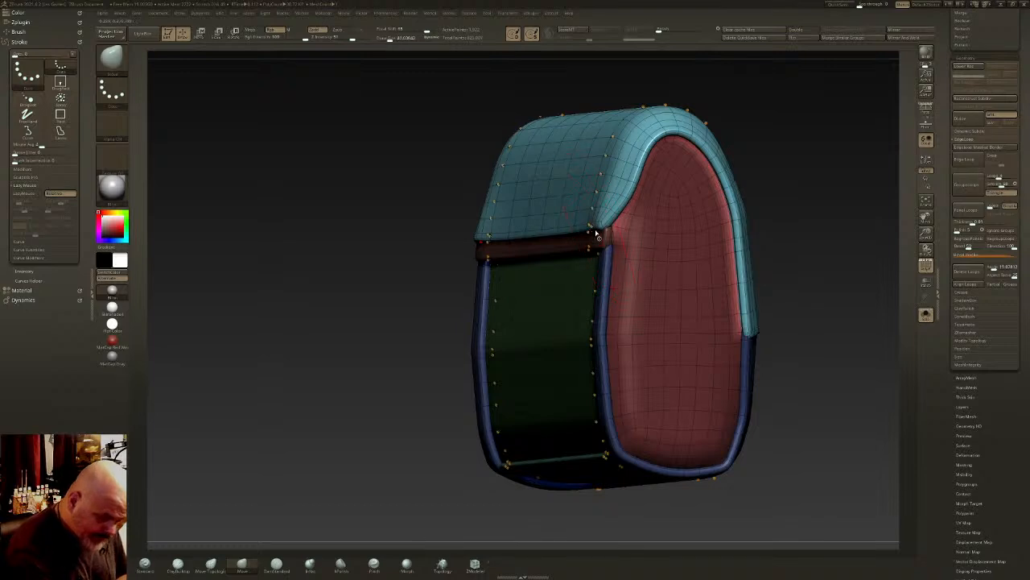
pyautogui.moveTo(598, 223)
pyautogui.mouseDown(button='right')
pyautogui.moveTo(616, 222)
pyautogui.moveTo(598, 224)
pyautogui.mouseUp(button='right')
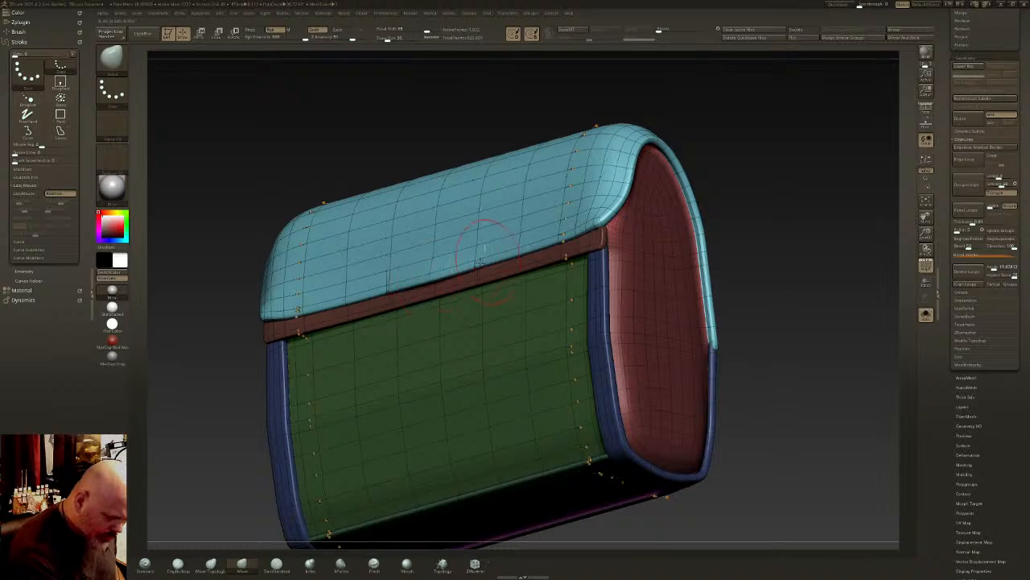
pyautogui.moveTo(295, 312); pyautogui.dragTo(262, 322, button='right')
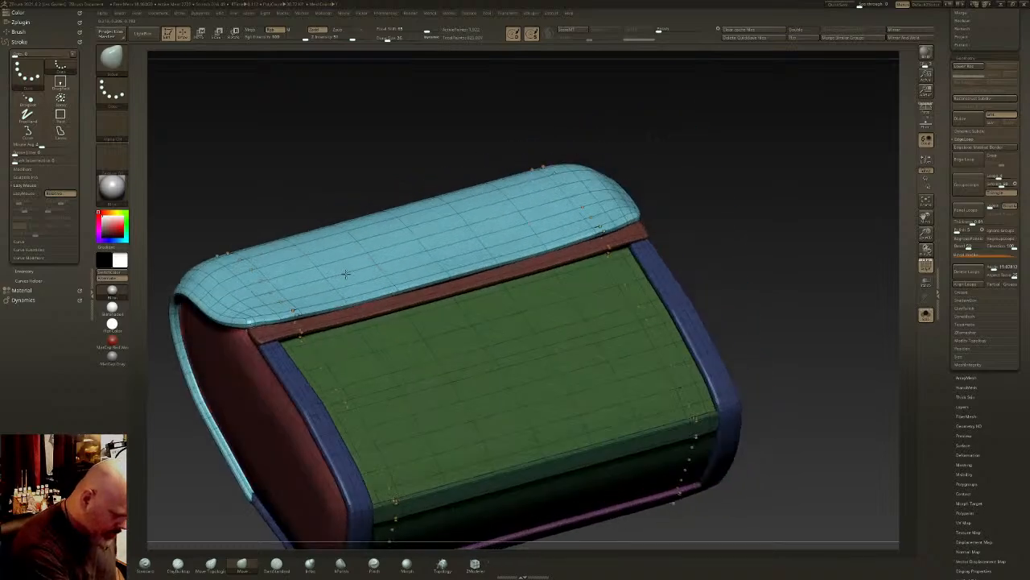
# - Refine the flap's lower edge along its length with the Move brush
pyautogui.moveTo(360, 308)
pyautogui.mouseDown(button='right')
pyautogui.moveTo(452, 316)
pyautogui.moveTo(473, 264)
pyautogui.moveTo(319, 310)
pyautogui.moveTo(571, 283)
pyautogui.mouseUp(button='right')
pyautogui.moveTo(633, 301)
pyautogui.mouseDown(button='right')
pyautogui.moveTo(649, 305)
pyautogui.moveTo(545, 258)
pyautogui.moveTo(588, 262)
pyautogui.moveTo(610, 298)
pyautogui.moveTo(585, 298)
pyautogui.moveTo(639, 306)
pyautogui.moveTo(559, 297)
pyautogui.moveTo(586, 355)
pyautogui.moveTo(619, 330)
pyautogui.moveTo(560, 348)
pyautogui.mouseUp(button='right')
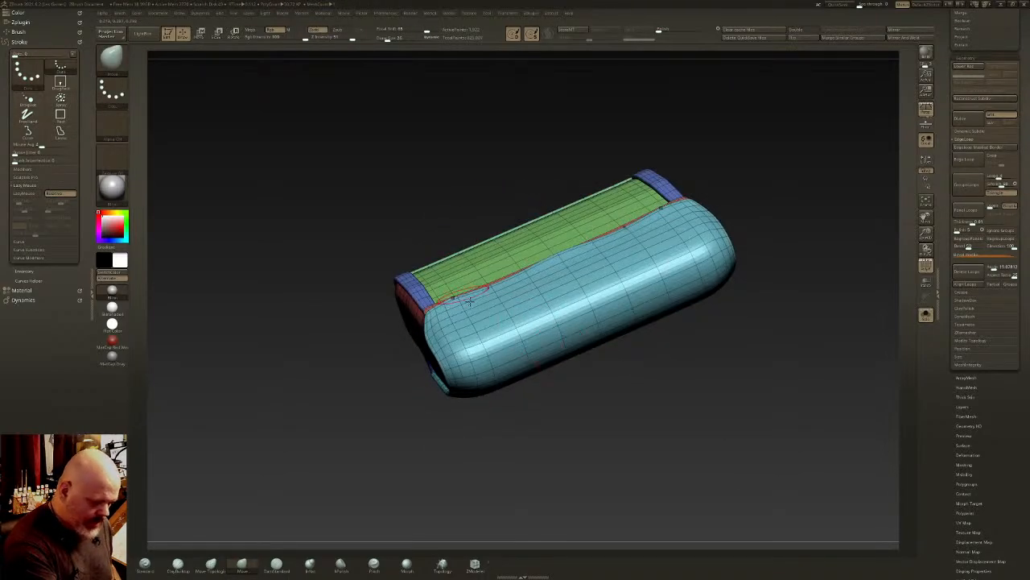
pyautogui.moveTo(469, 300); pyautogui.dragTo(674, 234, button='right')
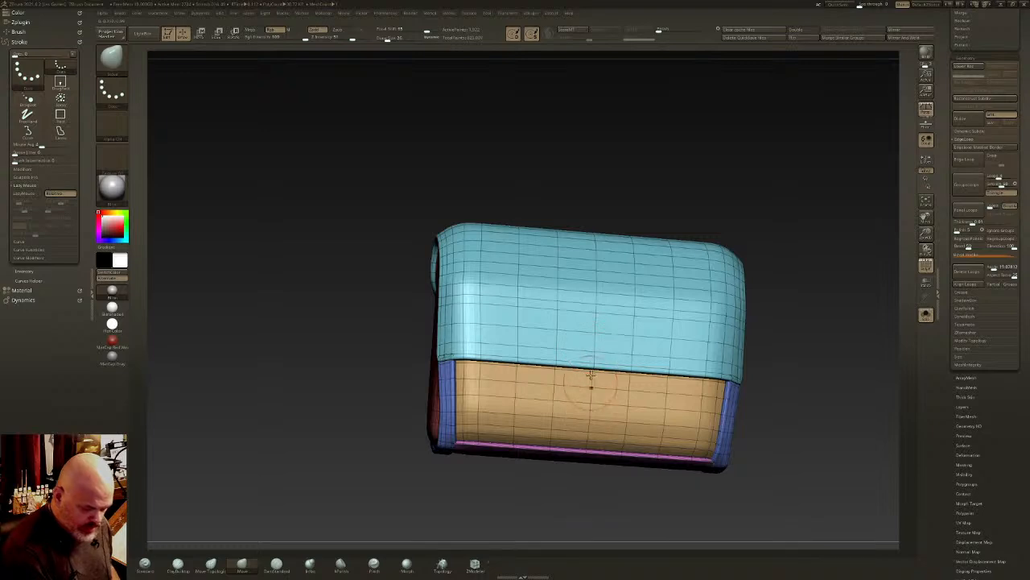
pyautogui.moveTo(632, 324); pyautogui.dragTo(656, 320, button='right')
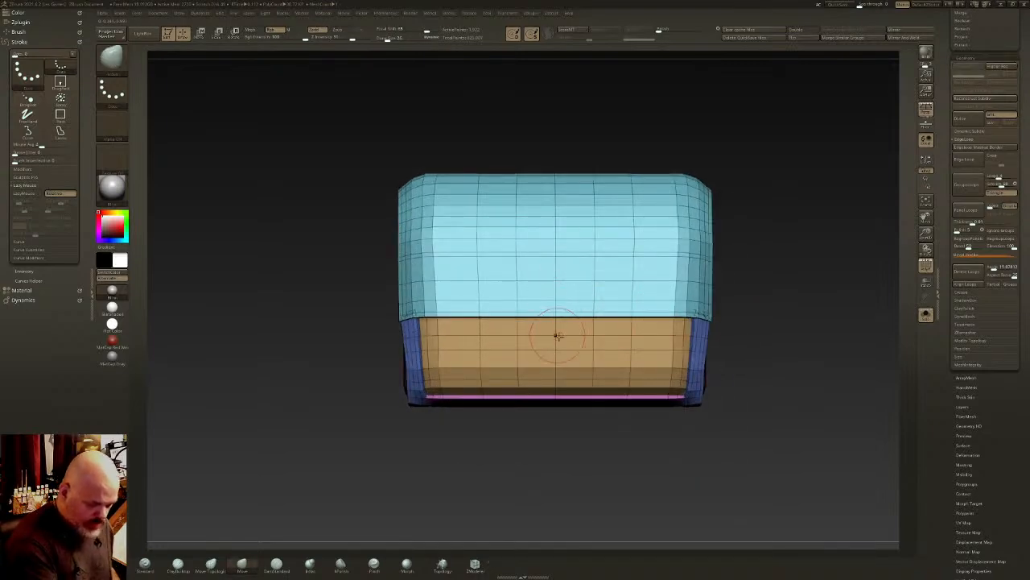
# - Isolate the central two-column patch of polygons spanning the flap's lower part and the tan panel below it
pyautogui.moveTo(551, 311)
pyautogui.mouseDown(button='right')
pyautogui.moveTo(593, 276)
pyautogui.moveTo(575, 287)
pyautogui.moveTo(552, 265)
pyautogui.moveTo(566, 311)
pyautogui.moveTo(562, 372)
pyautogui.moveTo(574, 303)
pyautogui.moveTo(568, 263)
pyautogui.mouseUp(button='right')
pyautogui.keyDown('ctrl'); pyautogui.keyDown('shift'); pyautogui.moveTo(549, 349); pyautogui.dragTo(551, 349); pyautogui.keyUp('shift'); pyautogui.keyUp('ctrl')
pyautogui.moveTo(593, 359); pyautogui.dragTo(606, 374, button='right')
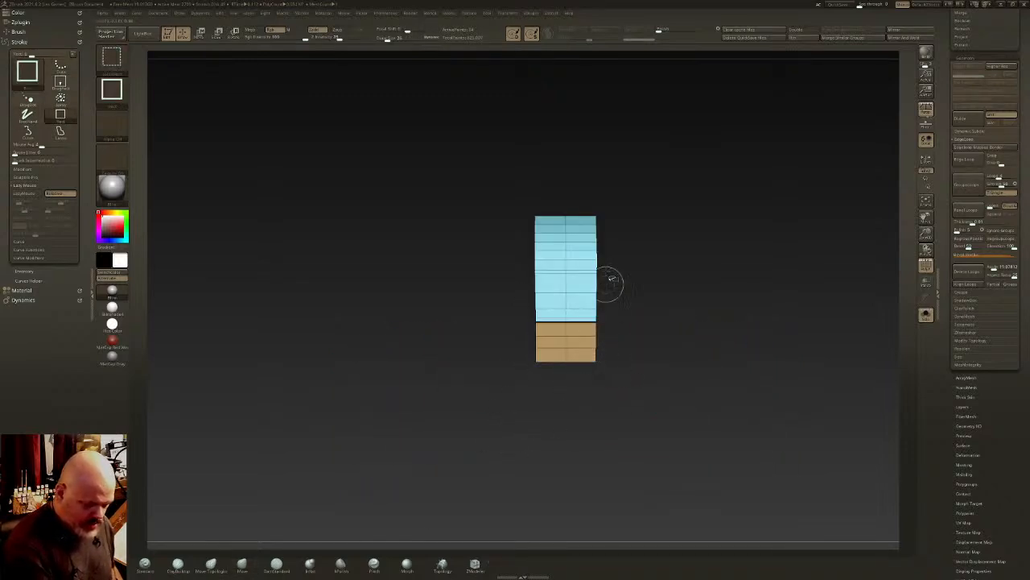
pyautogui.keyDown('ctrl'); pyautogui.keyDown('shift'); pyautogui.moveTo(504, 189); pyautogui.dragTo(614, 265); pyautogui.keyUp('shift'); pyautogui.keyUp('ctrl')
pyautogui.moveTo(614, 264); pyautogui.dragTo(608, 296, button='right')
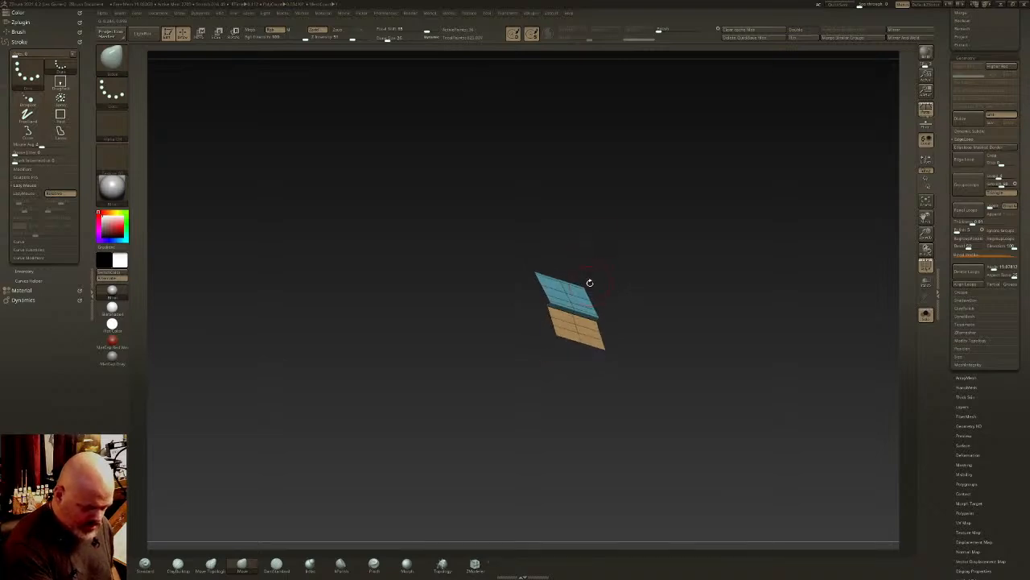
pyautogui.keyDown('shift'); pyautogui.moveTo(589, 282); pyautogui.dragTo(589, 317, button='right'); pyautogui.keyUp('shift')
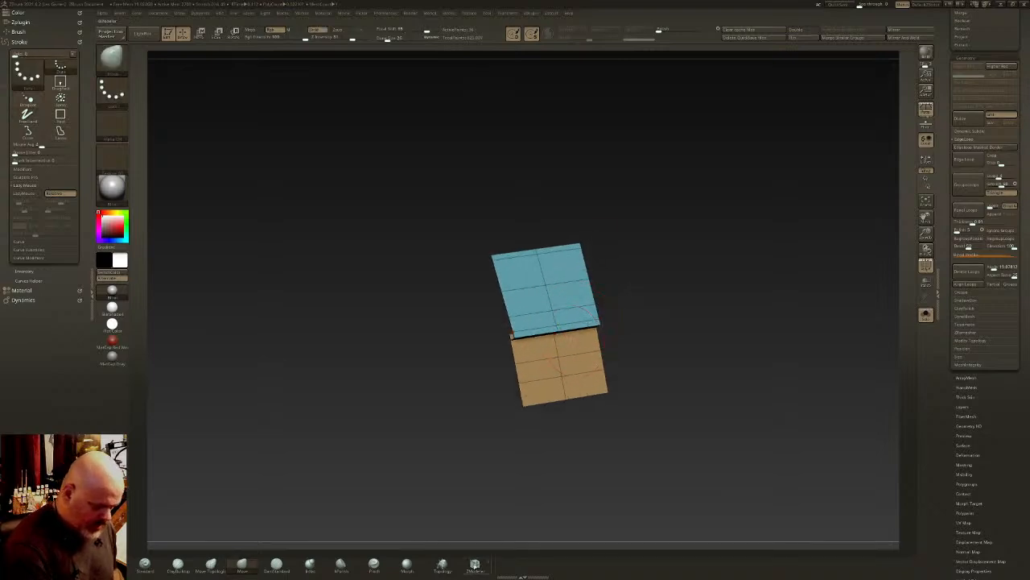
# - Extrude all polygons of the isolated patch slightly outward with ZModeler and show the complete block again
pyautogui.click(474, 566)
pyautogui.moveTo(566, 277); pyautogui.dragTo(557, 268, button='right')
pyautogui.press('space')
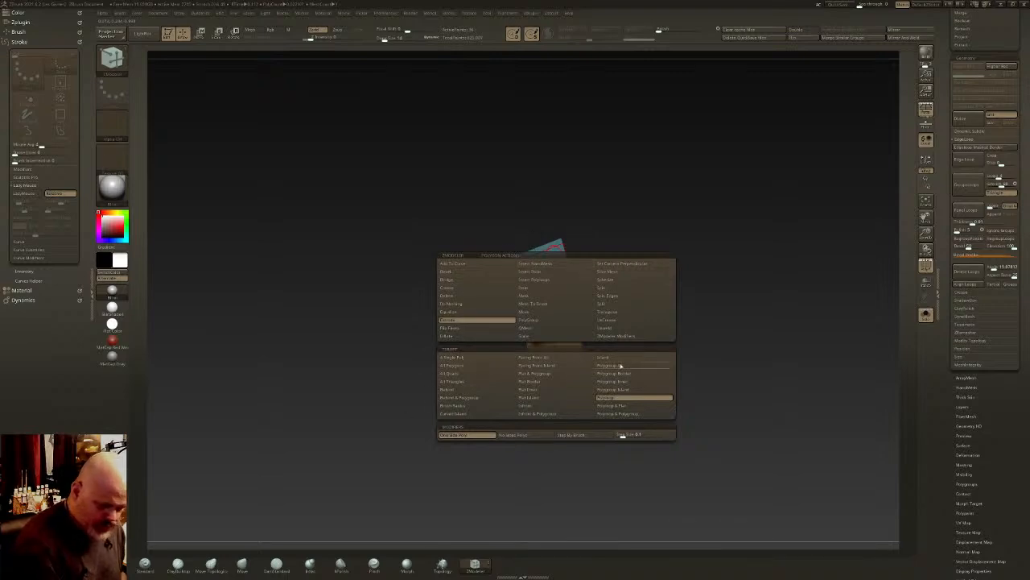
pyautogui.click(453, 366)
pyautogui.click(524, 436)
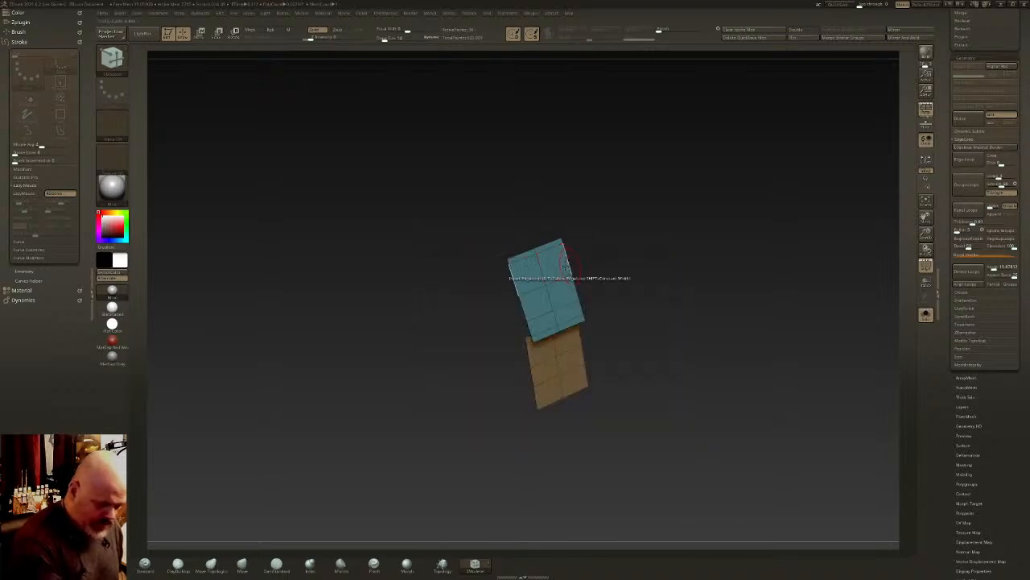
pyautogui.moveTo(556, 267); pyautogui.dragTo(564, 265)
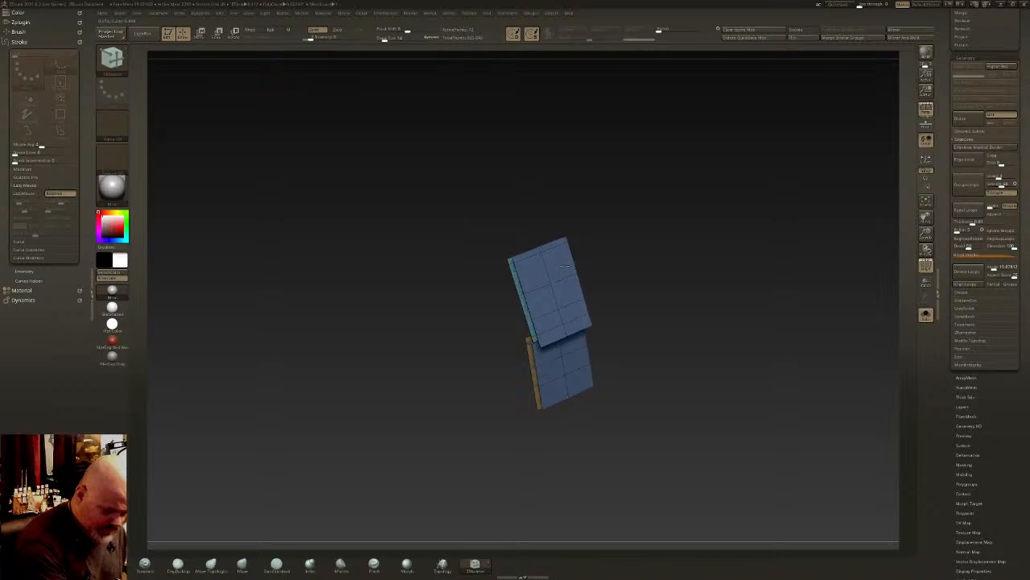
pyautogui.keyDown('ctrl'); pyautogui.keyDown('shift'); pyautogui.click(612, 259); pyautogui.keyUp('shift'); pyautogui.keyUp('ctrl')
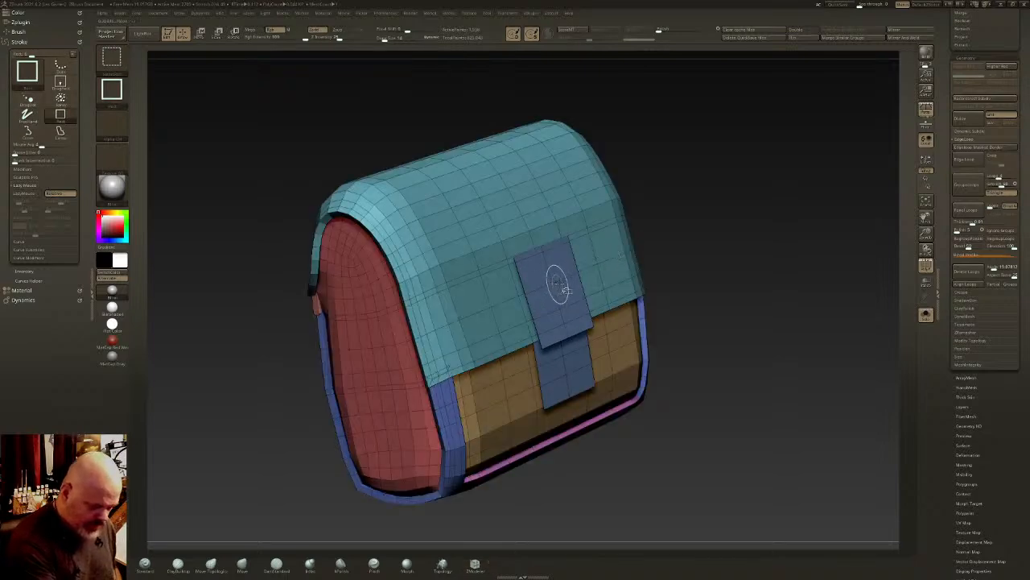
# - Isolate the raised blue patch and remove the polygons at the step between its upper and lower parts
pyautogui.keyDown('ctrl'); pyautogui.keyDown('shift'); pyautogui.click(560, 286); pyautogui.keyUp('shift'); pyautogui.keyUp('ctrl')
pyautogui.moveTo(624, 294); pyautogui.dragTo(475, 302)
pyautogui.press('space')
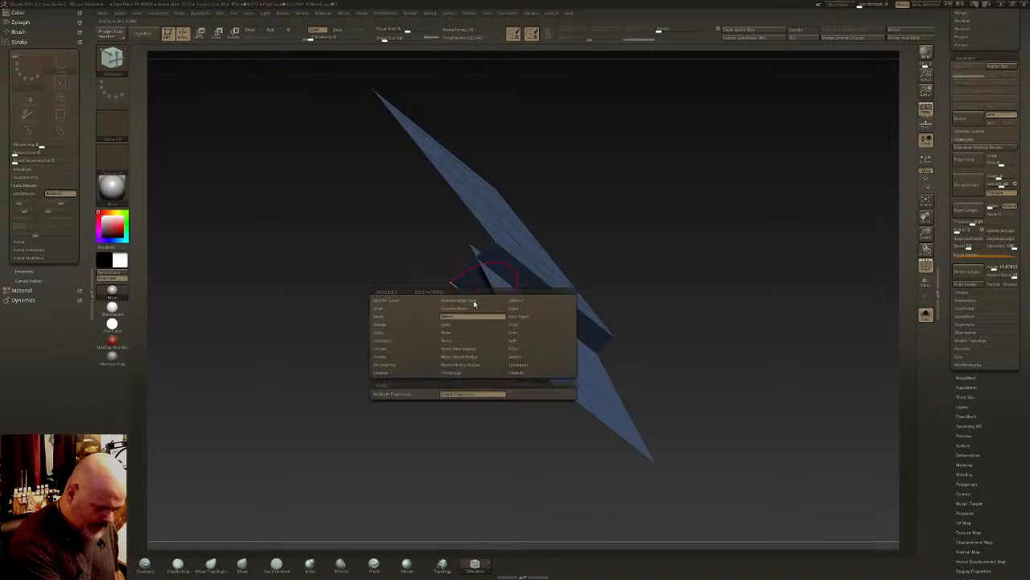
pyautogui.click(453, 319)
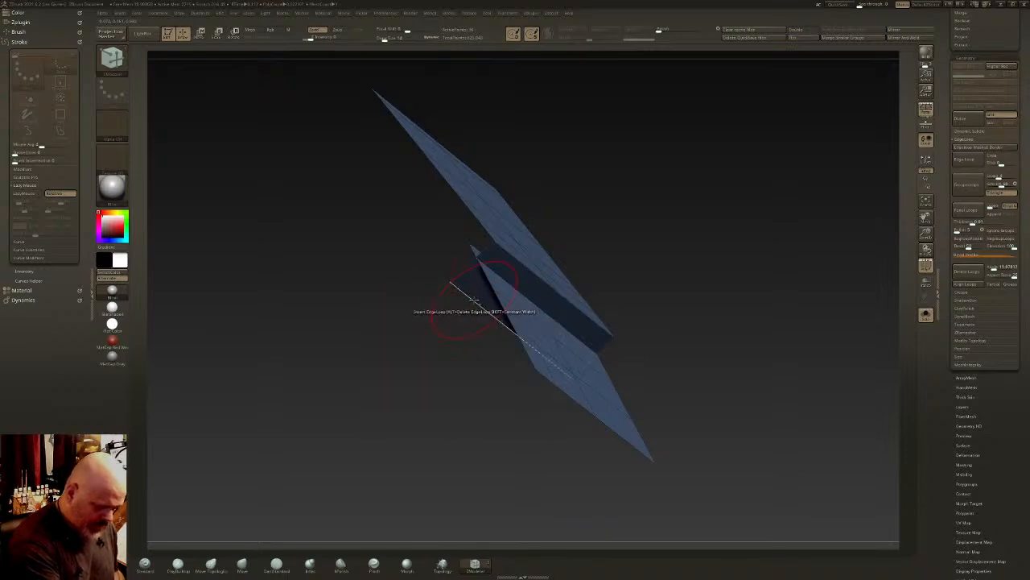
pyautogui.hotkey('ctrl', 'z')
pyautogui.moveTo(476, 298); pyautogui.dragTo(476, 272)
pyautogui.click(479, 280)
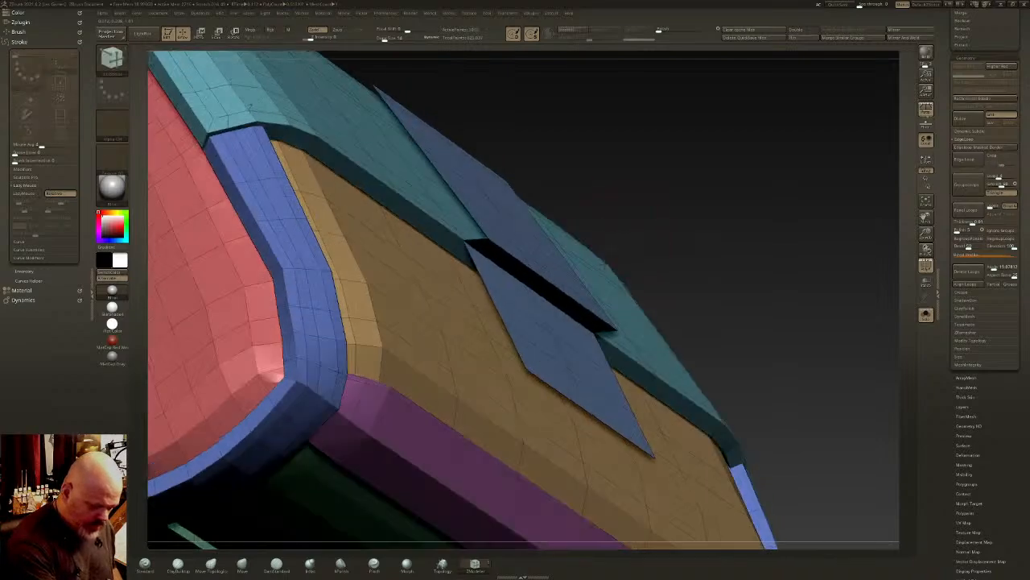
# - Connect the upper and lower blue pieces with a face across the gap at the flap's edge
pyautogui.keyDown('ctrl'); pyautogui.keyDown('shift'); pyautogui.click(630, 230); pyautogui.keyUp('shift'); pyautogui.keyUp('ctrl')
pyautogui.keyDown('alt'); pyautogui.click(524, 269); pyautogui.keyUp('alt')
pyautogui.moveTo(524, 270); pyautogui.dragTo(488, 296, button='right')
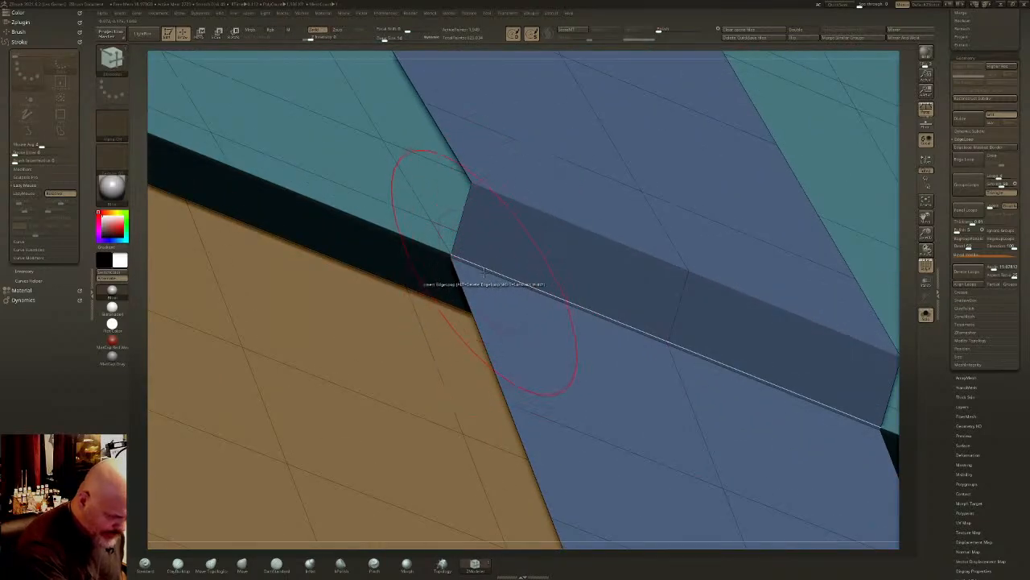
pyautogui.click(628, 385)
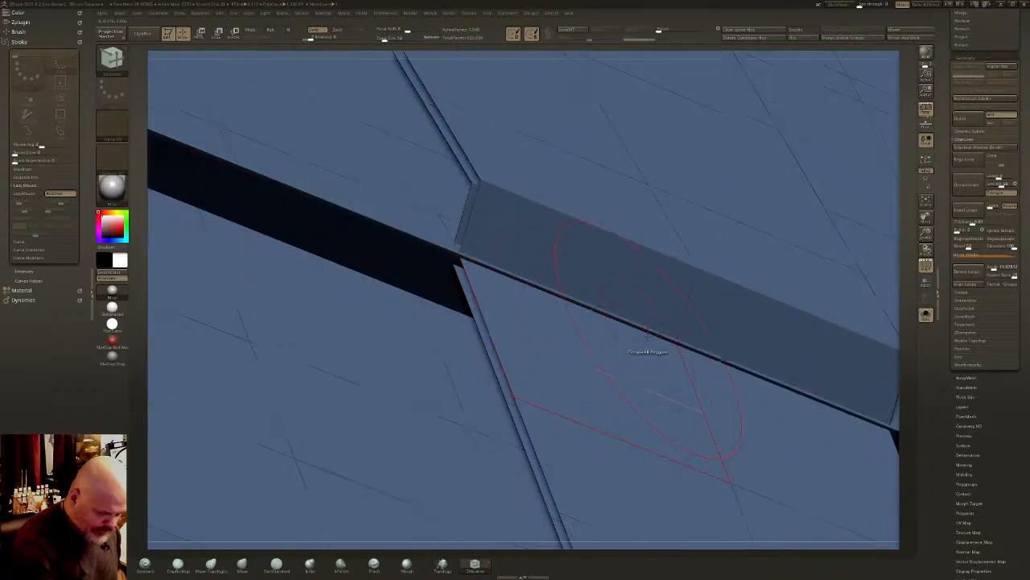
pyautogui.hotkey('ctrl', 'z')
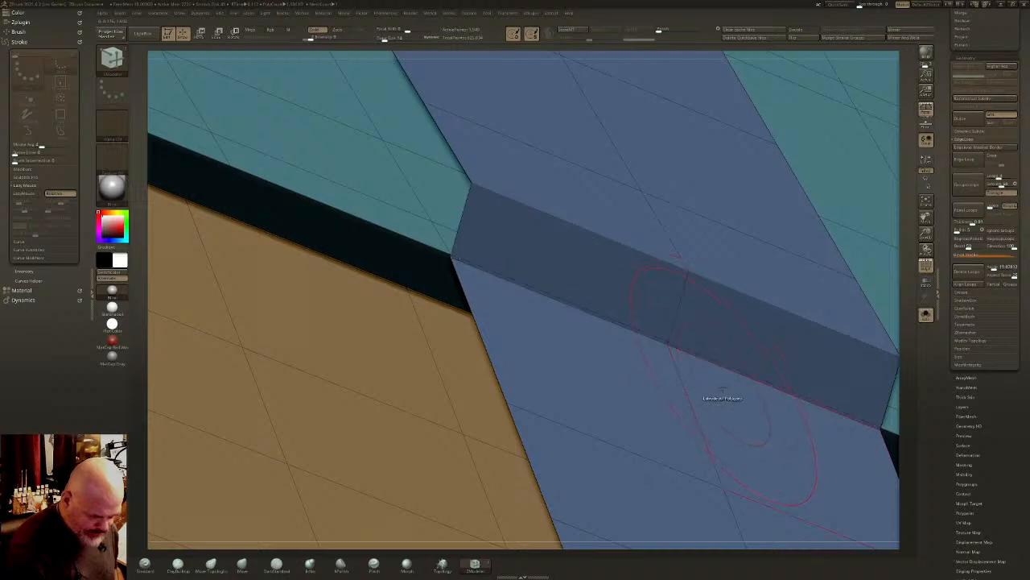
# - Isolate the connected blue strap and apply the Transpose edge action to the lower edge of its step
pyautogui.hotkey('ctrl', 'shift')
pyautogui.keyDown('ctrl'); pyautogui.keyDown('shift'); pyautogui.click(691, 276); pyautogui.keyUp('shift'); pyautogui.keyUp('ctrl')
pyautogui.keyDown('ctrl'); pyautogui.moveTo(691, 276); pyautogui.dragTo(705, 314, button='right'); pyautogui.keyUp('ctrl')
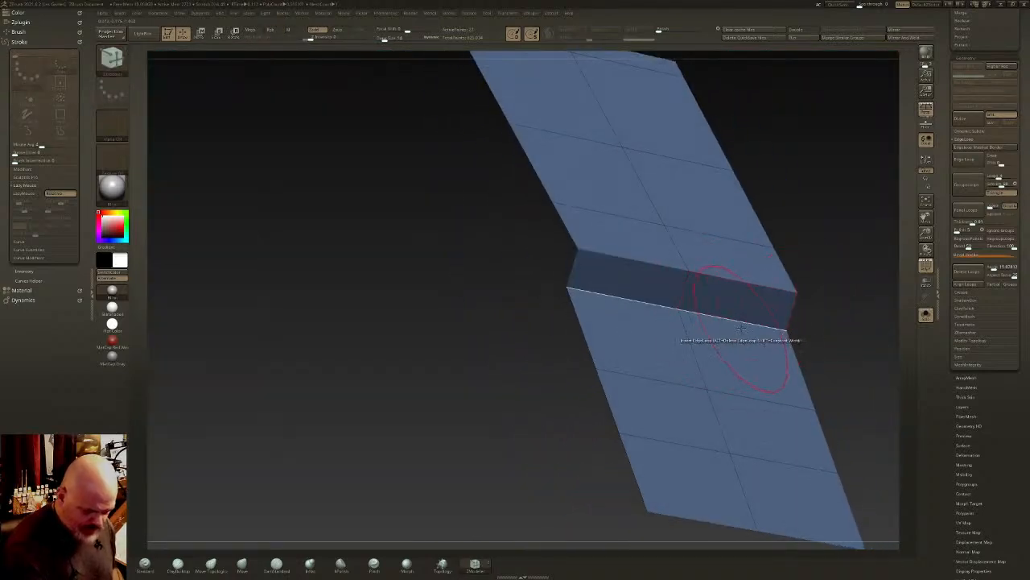
pyautogui.press('ctrl')
pyautogui.press('space')
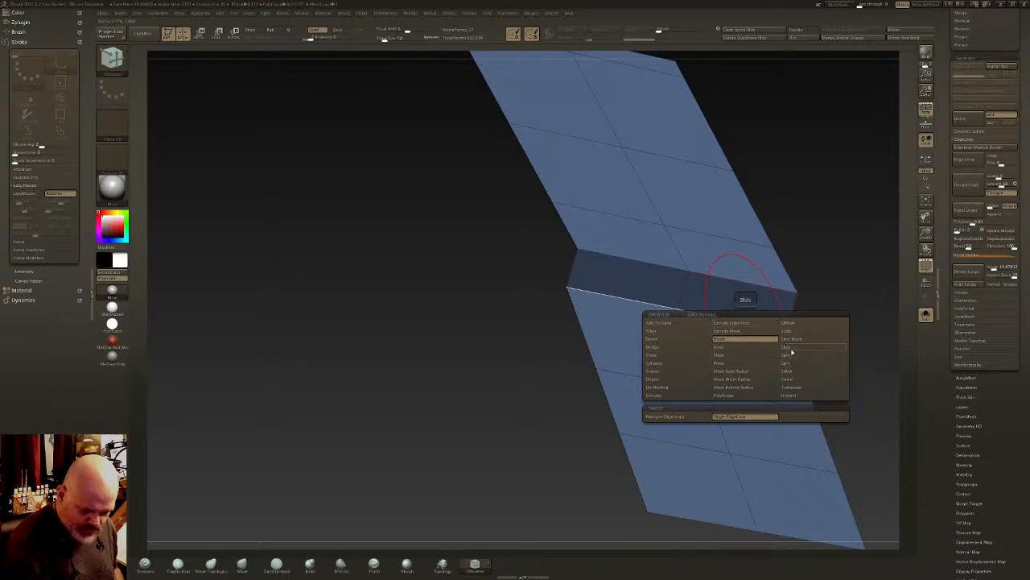
pyautogui.click(792, 387)
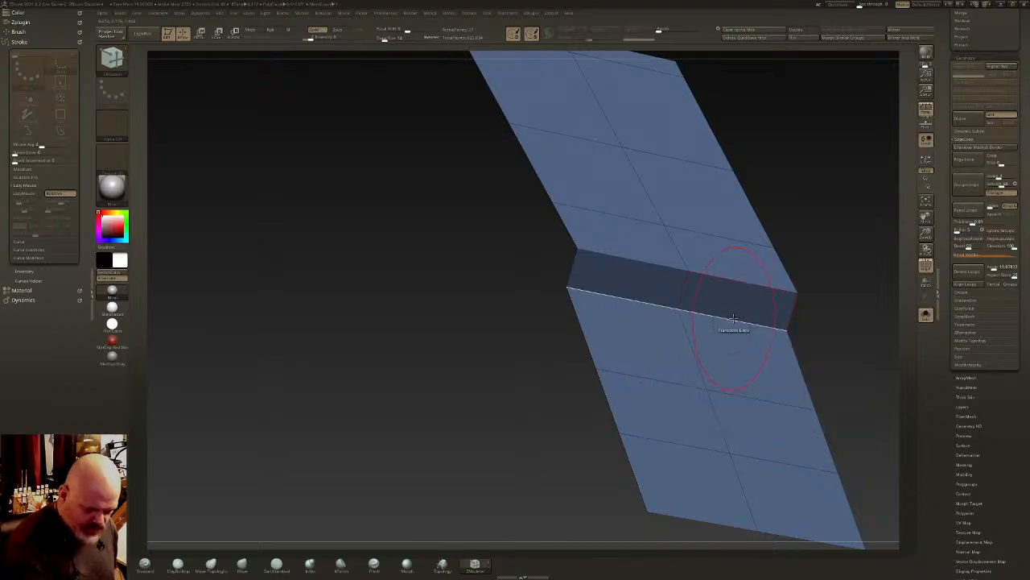
pyautogui.click(731, 329)
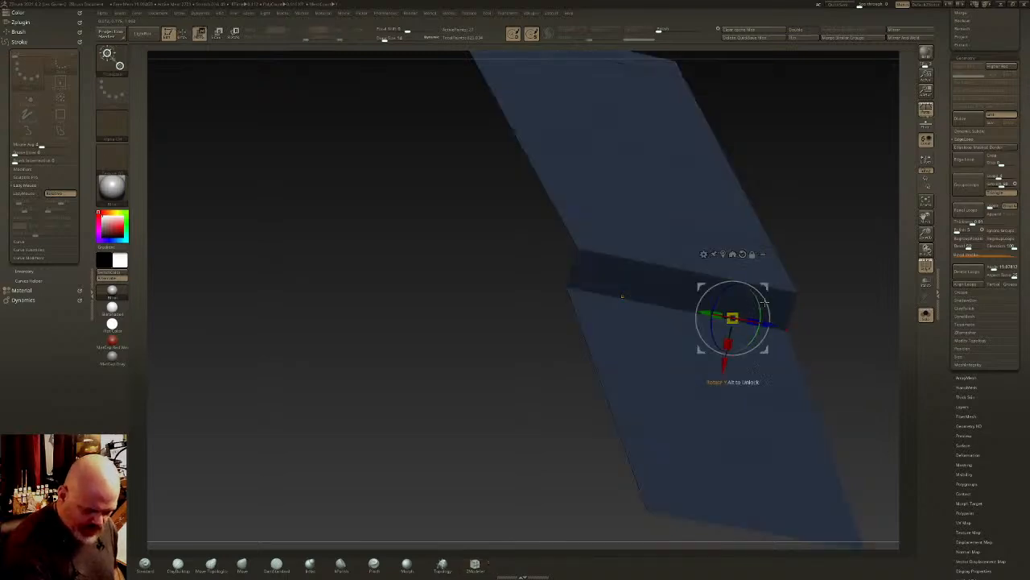
# - Reorient the gizmo on the polygon row below the step, shift the row's upper edge and bring back the complete block
pyautogui.click(705, 394)
pyautogui.moveTo(725, 443); pyautogui.dragTo(715, 417)
pyautogui.keyDown('ctrl'); pyautogui.keyDown('alt'); pyautogui.moveTo(835, 311); pyautogui.dragTo(650, 353); pyautogui.keyUp('alt'); pyautogui.keyUp('ctrl')
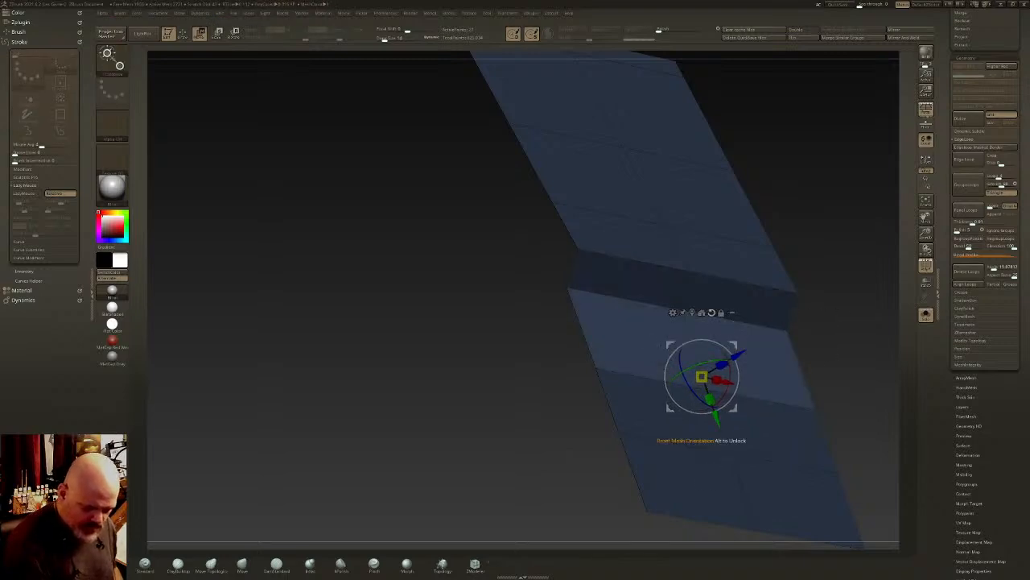
pyautogui.moveTo(713, 409); pyautogui.dragTo(721, 428)
pyautogui.press('q')
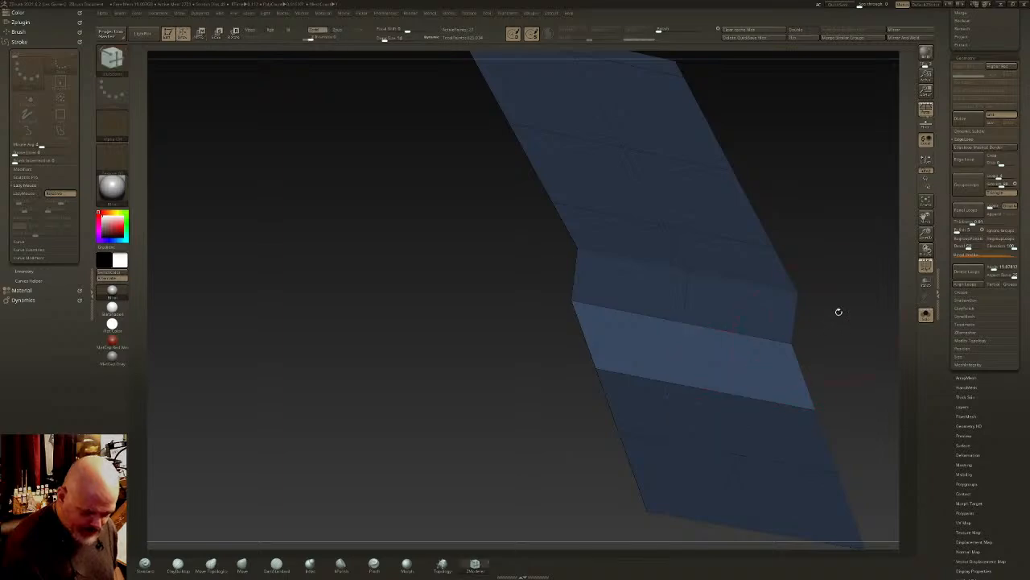
pyautogui.keyDown('ctrl'); pyautogui.keyDown('shift'); pyautogui.click(841, 311); pyautogui.keyUp('shift'); pyautogui.keyUp('ctrl')
pyautogui.hotkey('ctrl', 'shift', 'a')
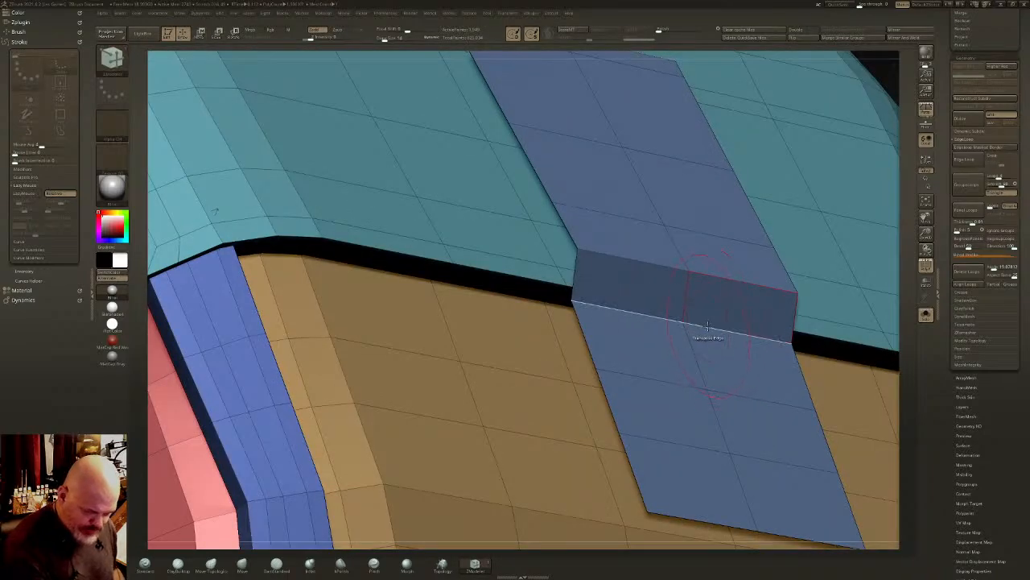
# - Move the lower edge of the strap's step further down the block front with Transpose and clear the mask
pyautogui.moveTo(706, 326); pyautogui.dragTo(777, 322, button='right')
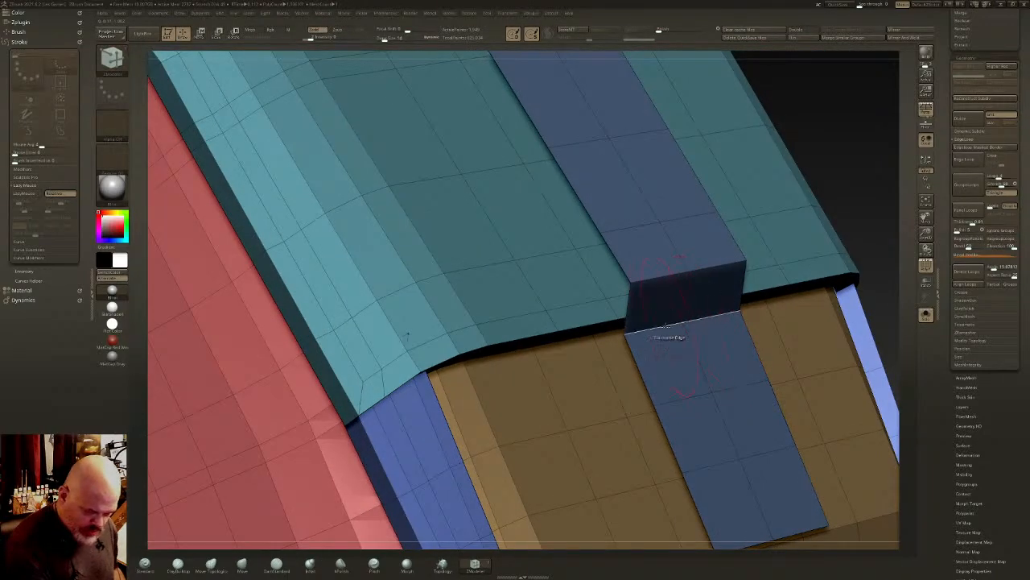
pyautogui.press('w')
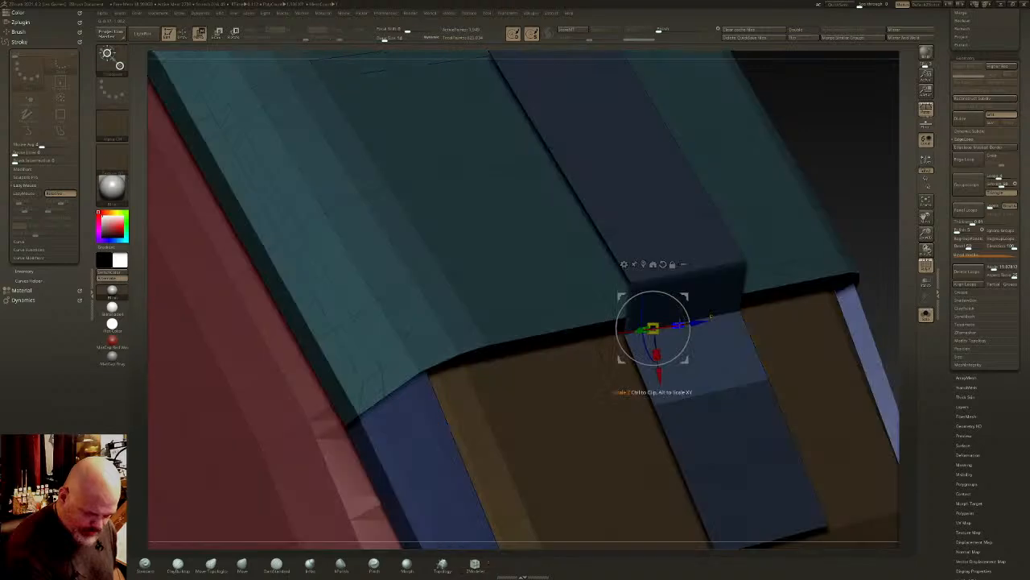
pyautogui.click(711, 390)
pyautogui.moveTo(729, 438); pyautogui.dragTo(746, 473)
pyautogui.moveTo(746, 474)
pyautogui.mouseDown(button='right')
pyautogui.moveTo(853, 459)
pyautogui.moveTo(644, 450)
pyautogui.moveTo(644, 378)
pyautogui.mouseUp(button='right')
pyautogui.press('q')
pyautogui.keyDown('alt'); pyautogui.moveTo(589, 408); pyautogui.dragTo(624, 270, button='right'); pyautogui.keyUp('alt')
pyautogui.moveTo(624, 269); pyautogui.dragTo(592, 284, button='right')
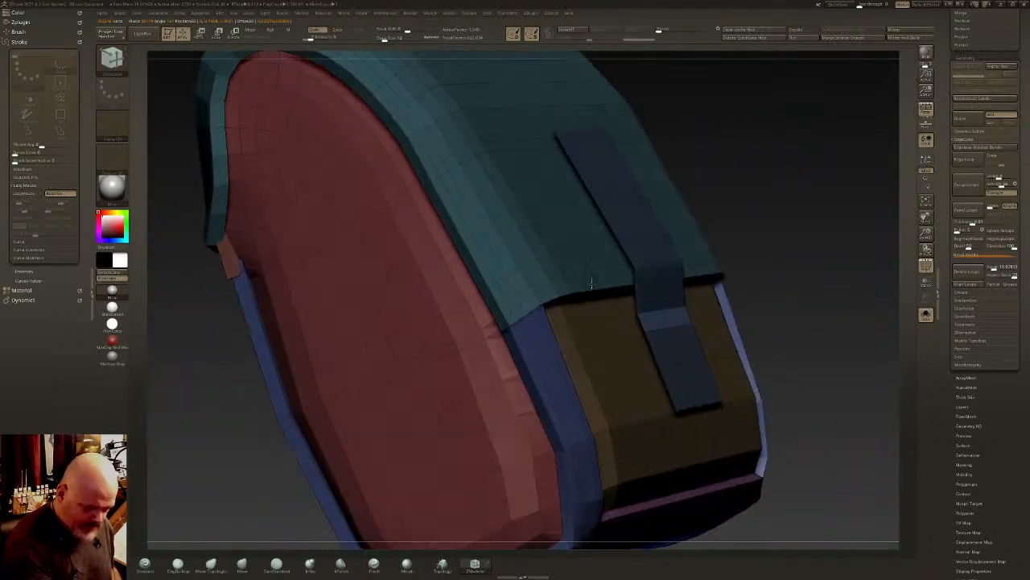
pyautogui.keyDown('ctrl'); pyautogui.moveTo(793, 354); pyautogui.dragTo(813, 375); pyautogui.keyUp('ctrl')
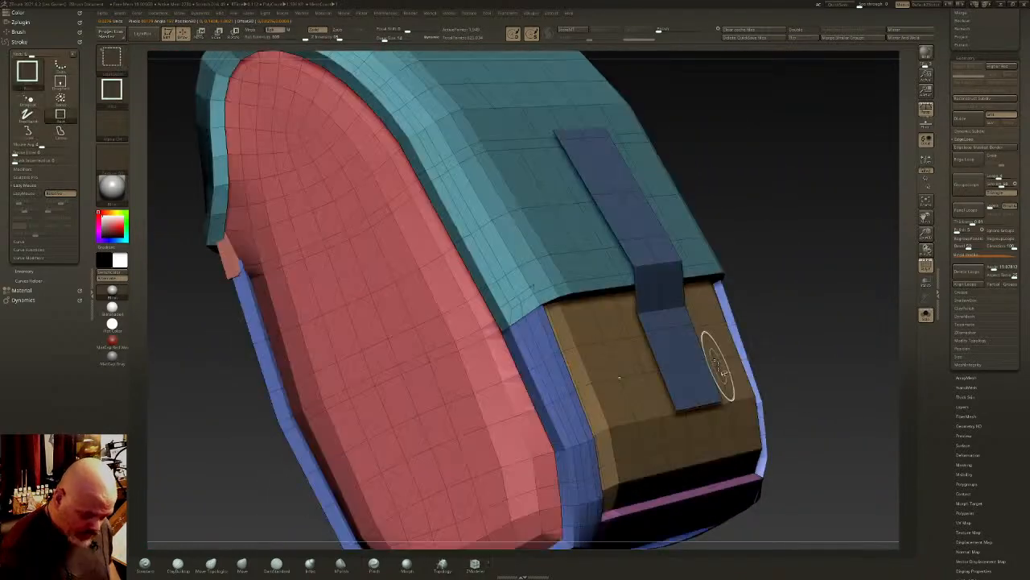
# - Extrude the strap's polygroup with the ZModeler Extrude action to give the strap thickness
pyautogui.moveTo(719, 368)
pyautogui.mouseDown(button='right')
pyautogui.moveTo(793, 358)
pyautogui.moveTo(710, 368)
pyautogui.mouseUp(button='right')
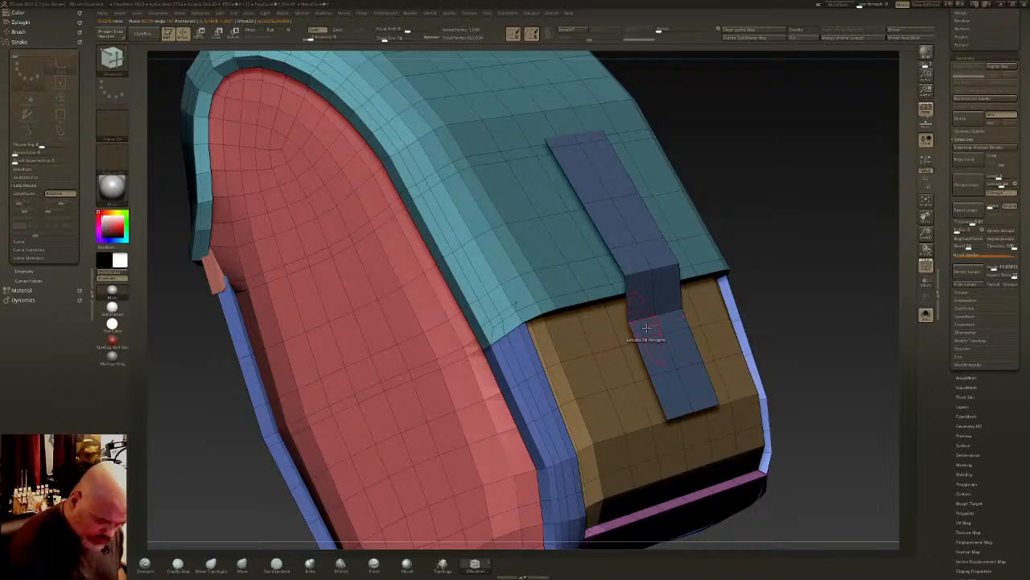
pyautogui.press('space')
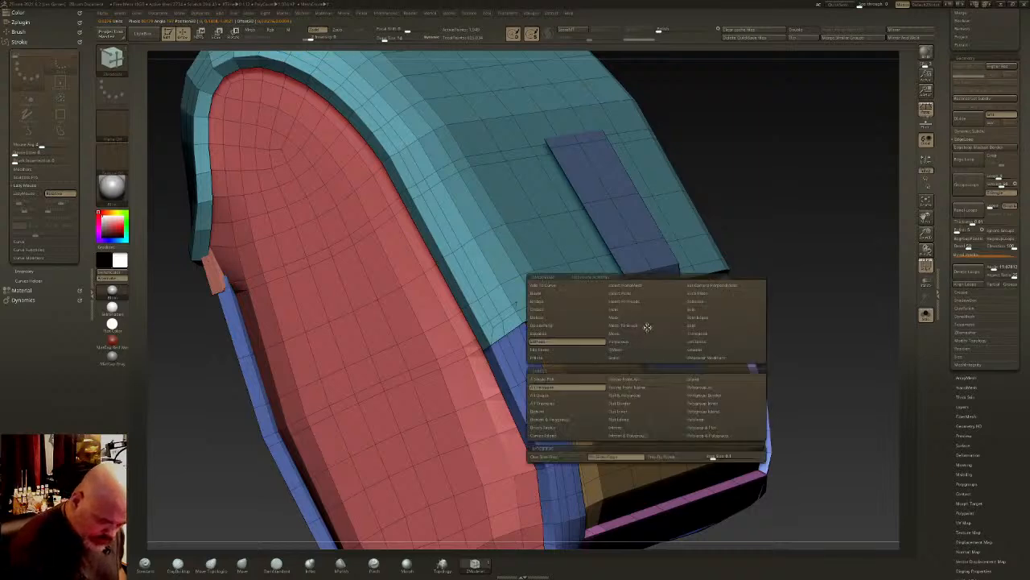
pyautogui.click(710, 389)
pyautogui.moveTo(655, 341); pyautogui.dragTo(644, 359)
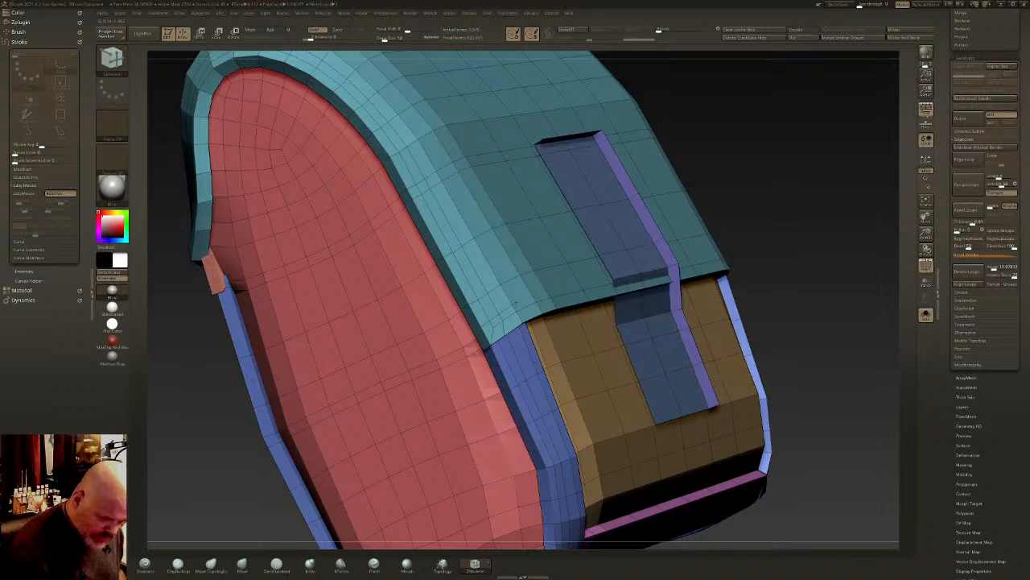
# - Isolate the extruded strap, flip its faces outward and bring back the complete block
pyautogui.keyDown('ctrl'); pyautogui.keyDown('shift'); pyautogui.click(672, 272); pyautogui.keyUp('shift'); pyautogui.keyUp('ctrl')
pyautogui.keyDown('ctrl'); pyautogui.keyDown('shift'); pyautogui.click(673, 270); pyautogui.keyUp('shift'); pyautogui.keyUp('ctrl')
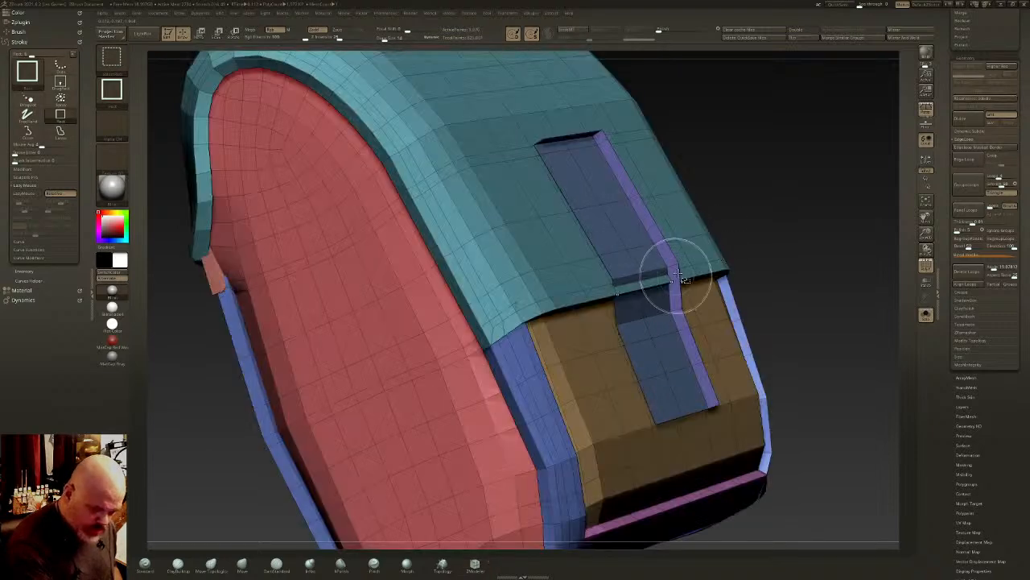
pyautogui.keyDown('ctrl'); pyautogui.keyDown('shift'); pyautogui.click(678, 270); pyautogui.keyUp('shift'); pyautogui.keyUp('ctrl')
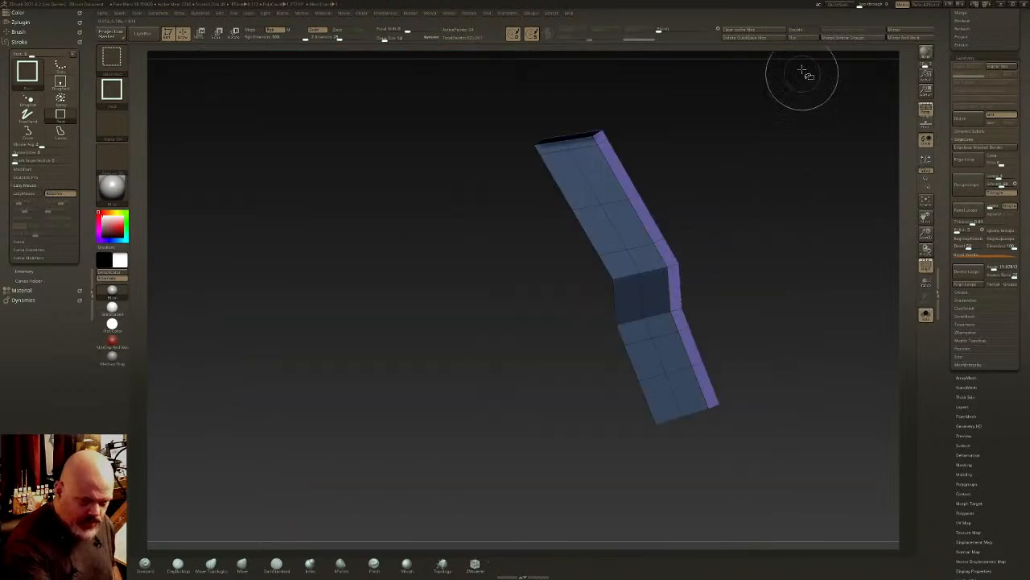
pyautogui.moveTo(665, 190); pyautogui.dragTo(782, 71)
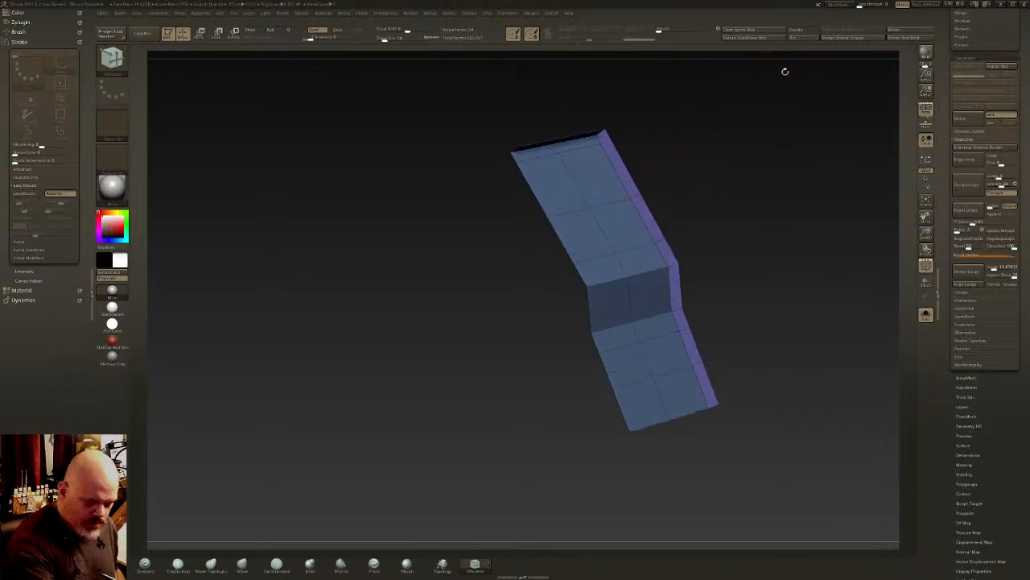
pyautogui.keyDown('ctrl'); pyautogui.keyDown('shift'); pyautogui.click(743, 239); pyautogui.keyUp('shift'); pyautogui.keyUp('ctrl')
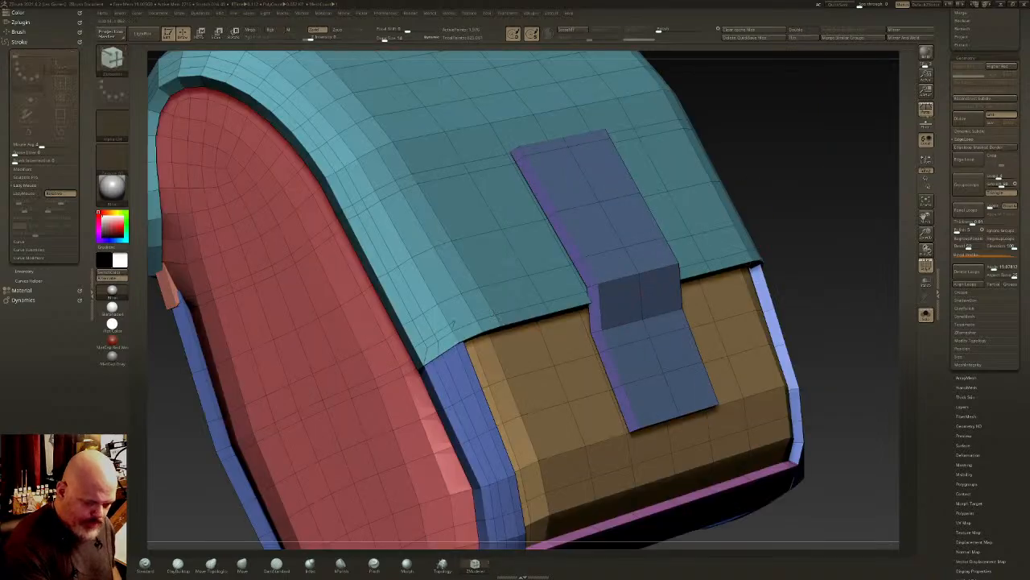
# - Mask the whole block except the strap and activate the move gizmo on it
pyautogui.moveTo(737, 249); pyautogui.dragTo(629, 353, button='right')
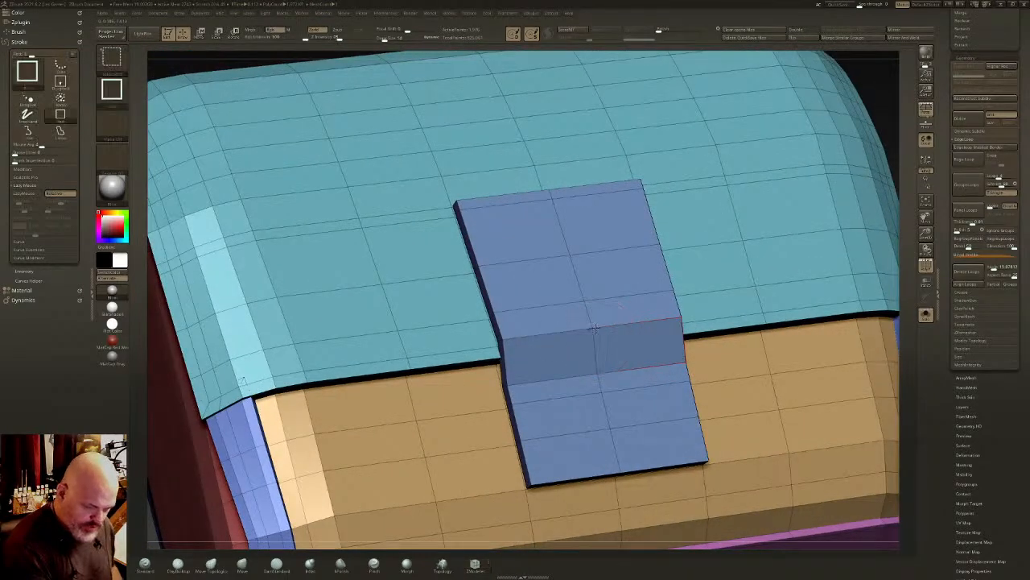
pyautogui.keyDown('ctrl'); pyautogui.keyDown('shift'); pyautogui.click(605, 351); pyautogui.keyUp('shift'); pyautogui.keyUp('ctrl')
pyautogui.keyDown('ctrl'); pyautogui.click(729, 328); pyautogui.keyUp('ctrl')
pyautogui.keyDown('ctrl'); pyautogui.keyDown('shift'); pyautogui.click(735, 328); pyautogui.keyUp('shift'); pyautogui.keyUp('ctrl')
pyautogui.keyDown('ctrl'); pyautogui.moveTo(736, 328); pyautogui.dragTo(847, 168, button='right'); pyautogui.keyUp('ctrl')
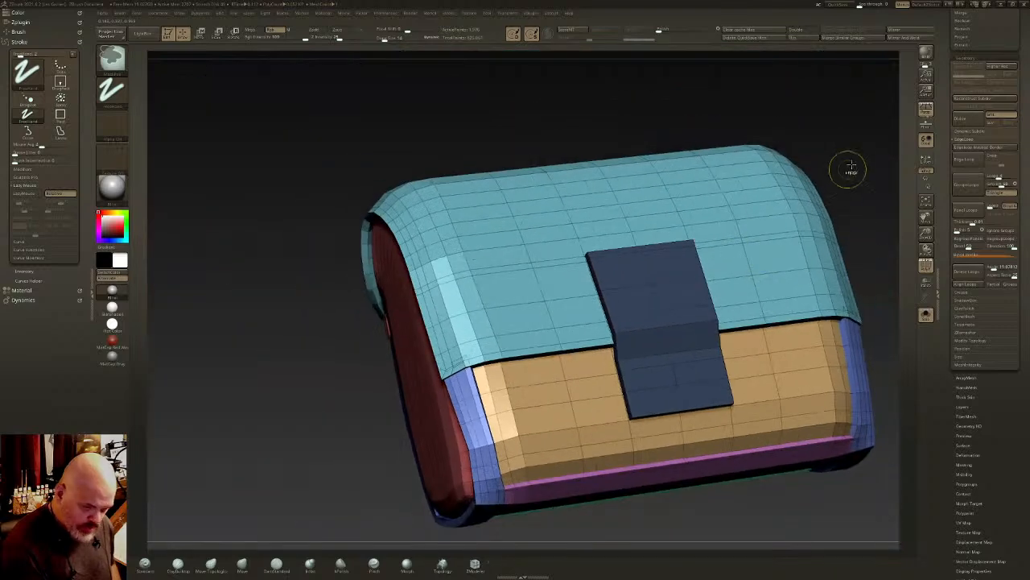
pyautogui.keyDown('ctrl'); pyautogui.click(848, 169); pyautogui.keyUp('ctrl')
pyautogui.press('w')
pyautogui.click(667, 324)
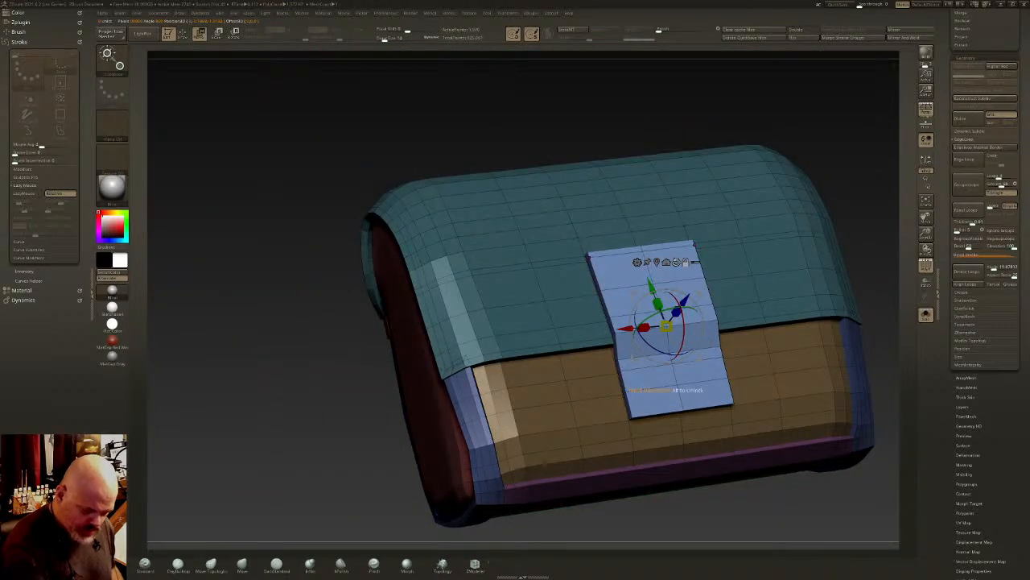
# - Align the gizmo to the strap's upper section and move the strap slightly down and closer against the flap
pyautogui.click(685, 363)
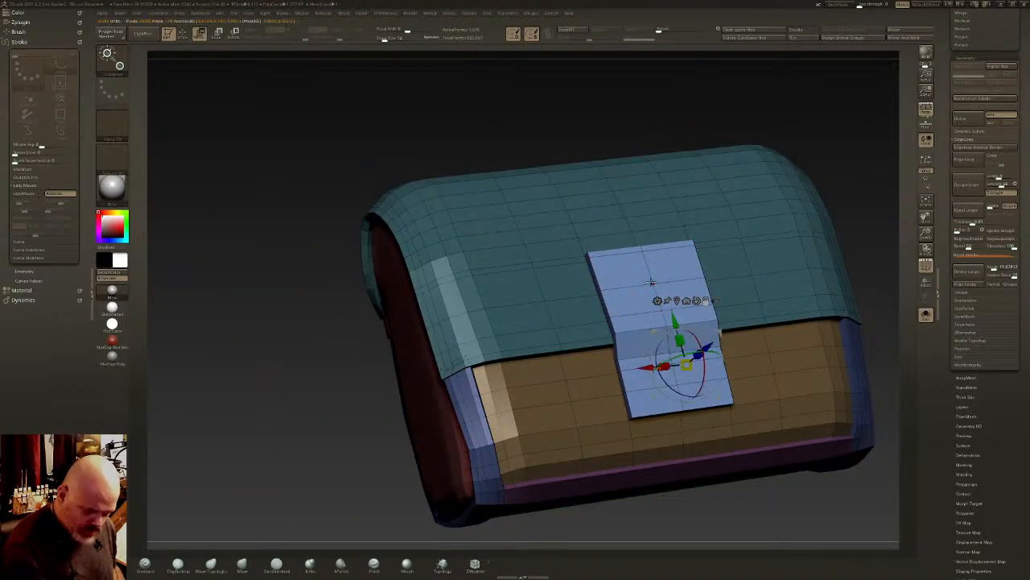
pyautogui.click(653, 282)
pyautogui.moveTo(678, 281); pyautogui.dragTo(653, 283)
pyautogui.moveTo(708, 286)
pyautogui.keyDown('shift'); pyautogui.mouseDown(button='right')
pyautogui.moveTo(727, 287)
pyautogui.moveTo(681, 296)
pyautogui.mouseUp(button='right'); pyautogui.keyUp('shift')
pyautogui.press('q')
pyautogui.moveTo(612, 300)
pyautogui.mouseDown(button='right')
pyautogui.moveTo(634, 310)
pyautogui.moveTo(616, 352)
pyautogui.moveTo(622, 311)
pyautogui.moveTo(651, 291)
pyautogui.mouseUp(button='right')
pyautogui.press('w')
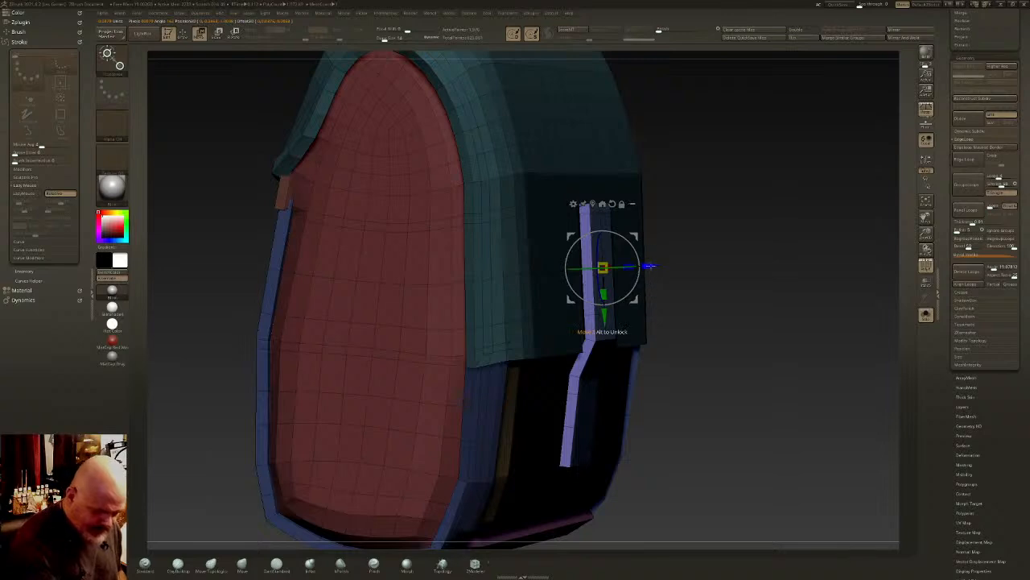
pyautogui.moveTo(650, 266); pyautogui.dragTo(652, 266)
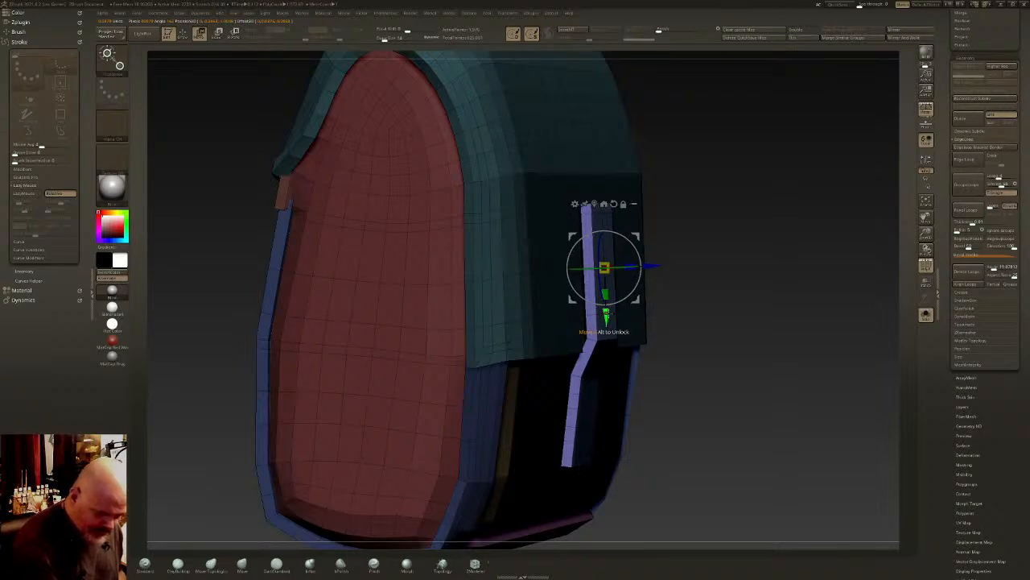
pyautogui.moveTo(606, 313); pyautogui.dragTo(606, 326)
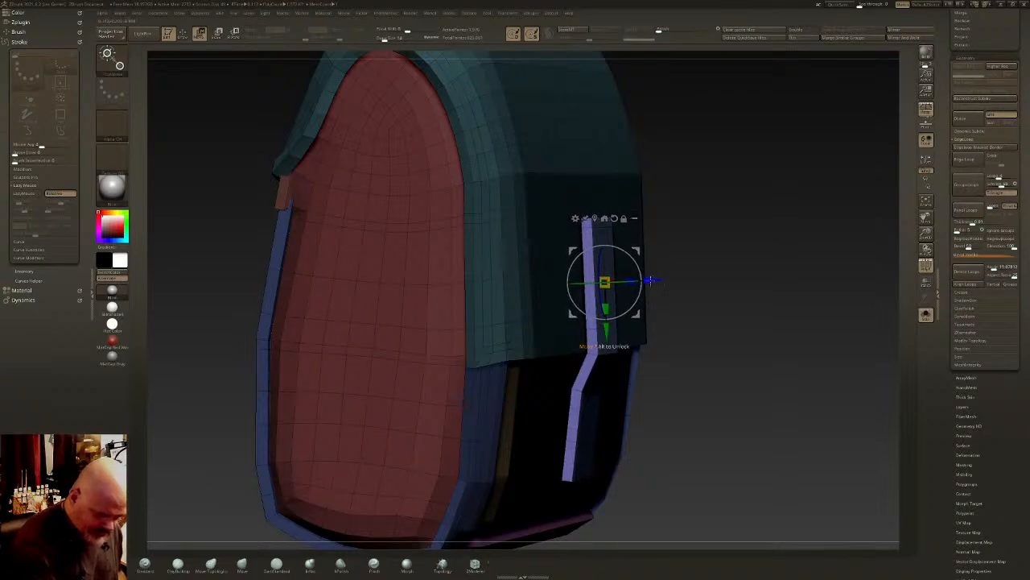
pyautogui.moveTo(651, 281); pyautogui.dragTo(648, 280)
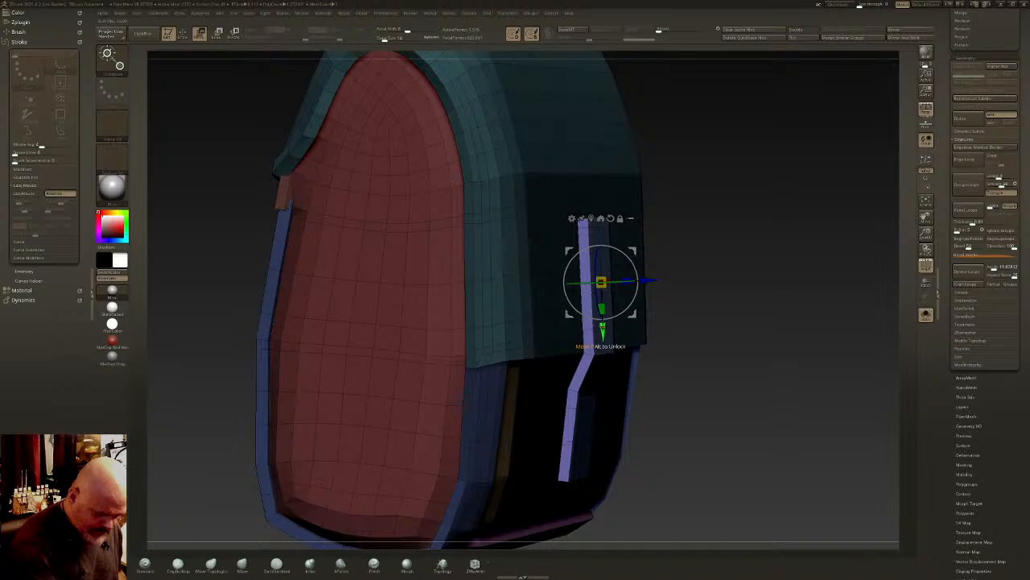
# - Extrude the strap's side faces slightly outward around its perimeter, forming a border strip
pyautogui.press('q')
pyautogui.moveTo(656, 318)
pyautogui.mouseDown(button='right')
pyautogui.moveTo(594, 278)
pyautogui.moveTo(602, 240)
pyautogui.moveTo(598, 265)
pyautogui.mouseUp(button='right')
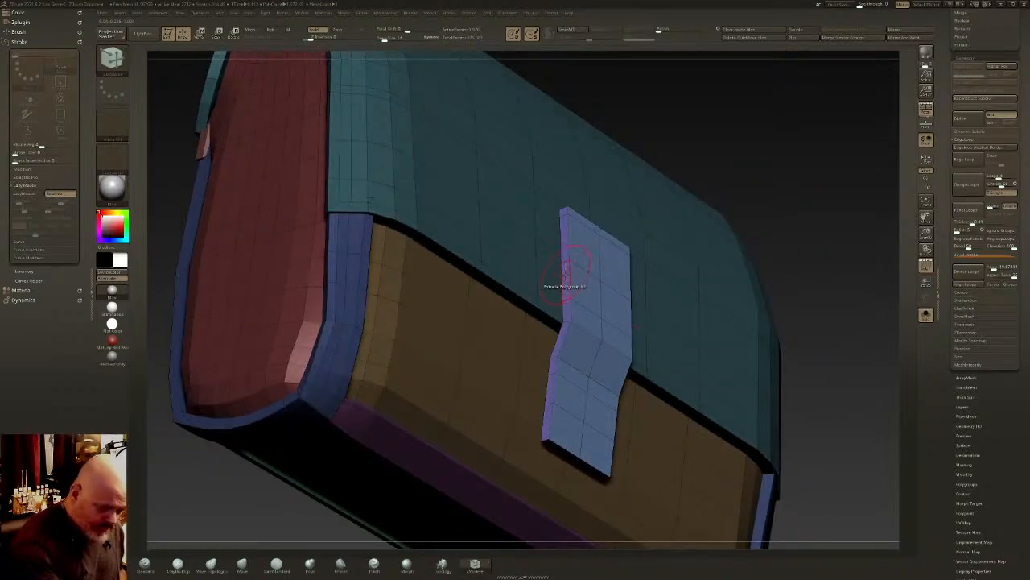
pyautogui.moveTo(565, 275); pyautogui.dragTo(559, 265)
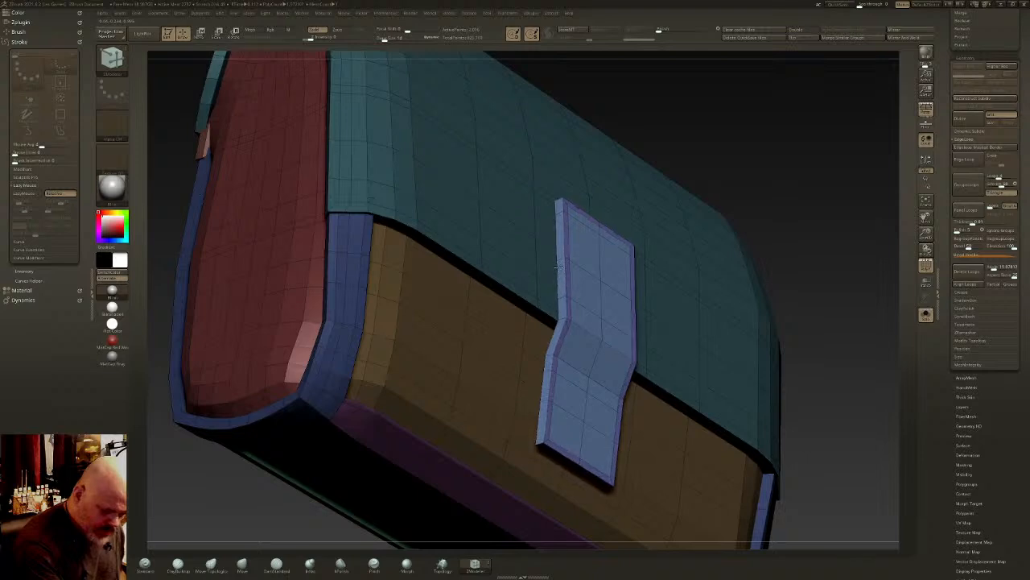
# - Make the strap slightly thinner in depth against the flap using the gizmo and clear the mask
pyautogui.moveTo(561, 265); pyautogui.dragTo(595, 299, button='right')
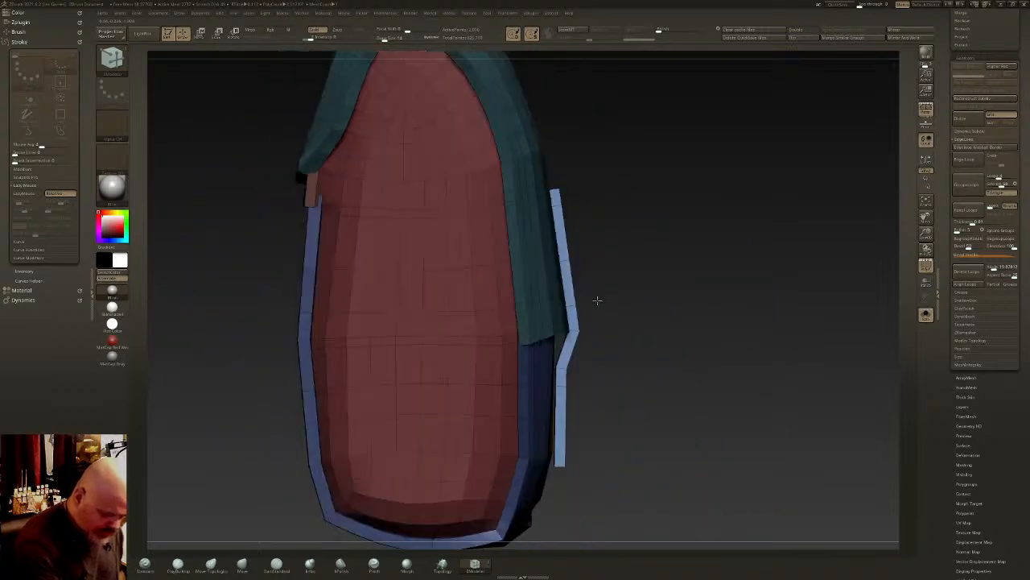
pyautogui.keyDown('alt'); pyautogui.moveTo(612, 392); pyautogui.dragTo(633, 334, button='right'); pyautogui.keyUp('alt')
pyautogui.press('w')
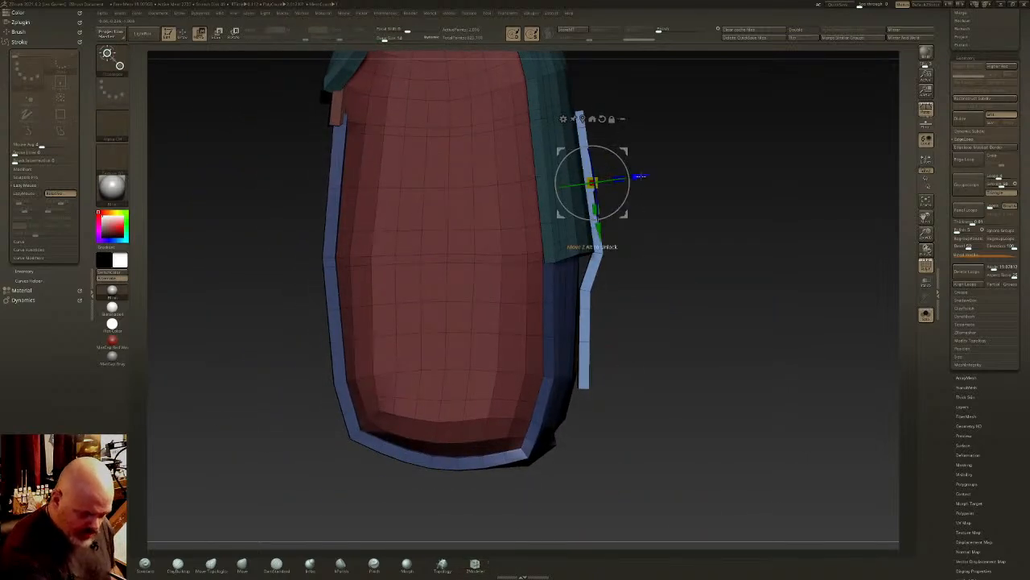
pyautogui.moveTo(640, 175); pyautogui.dragTo(639, 177)
pyautogui.press('q')
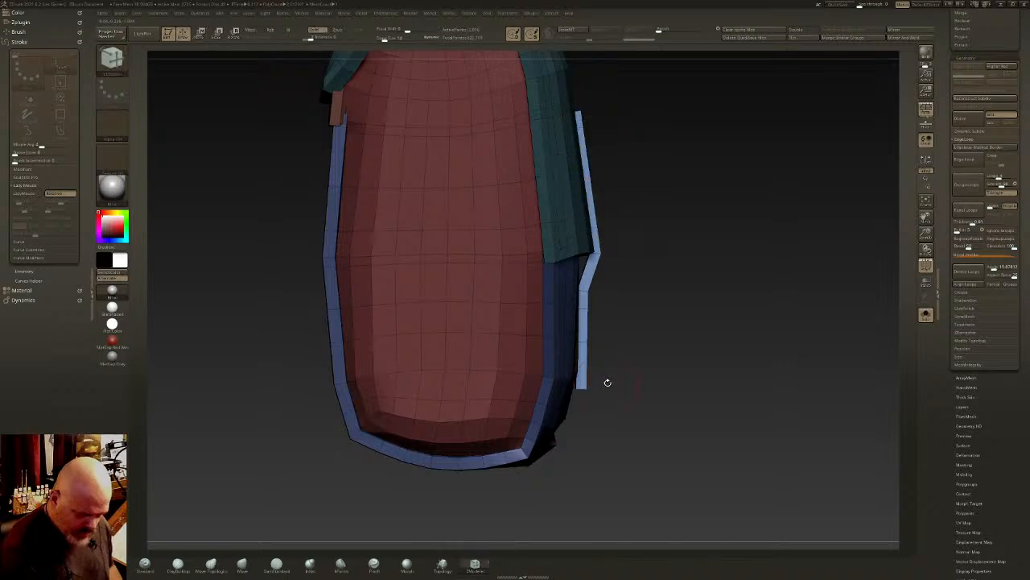
pyautogui.keyDown('ctrl'); pyautogui.moveTo(636, 349); pyautogui.dragTo(458, 90); pyautogui.keyUp('ctrl')
pyautogui.press('w')
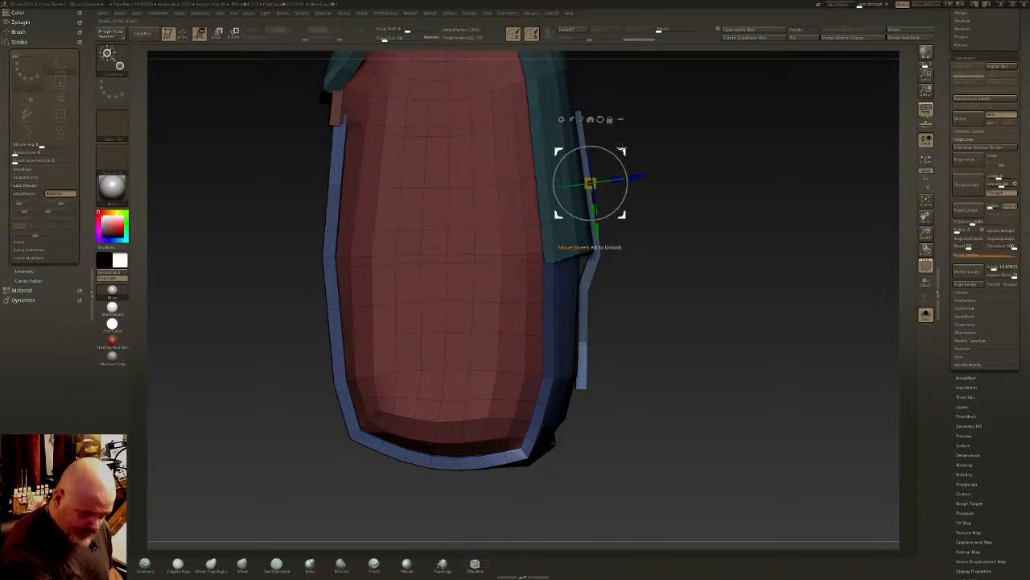
pyautogui.press('q')
pyautogui.moveTo(639, 204); pyautogui.dragTo(653, 250, button='right')
# - Preview the block with dynamic subdivision and without polygroup colours, and return to the low-poly wireframe
pyautogui.press('d')
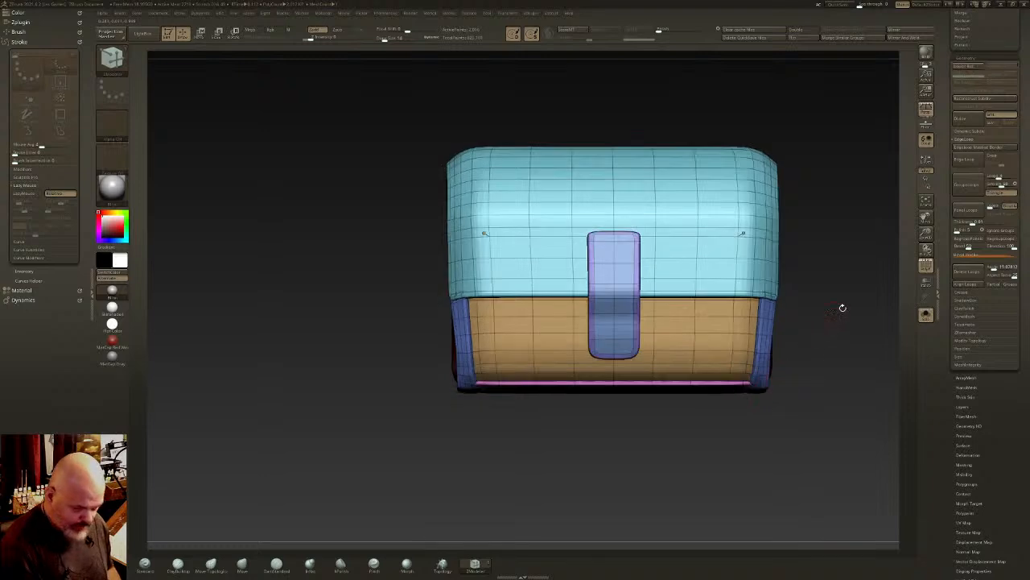
pyautogui.click(926, 268)
pyautogui.moveTo(687, 325); pyautogui.dragTo(683, 352, button='right')
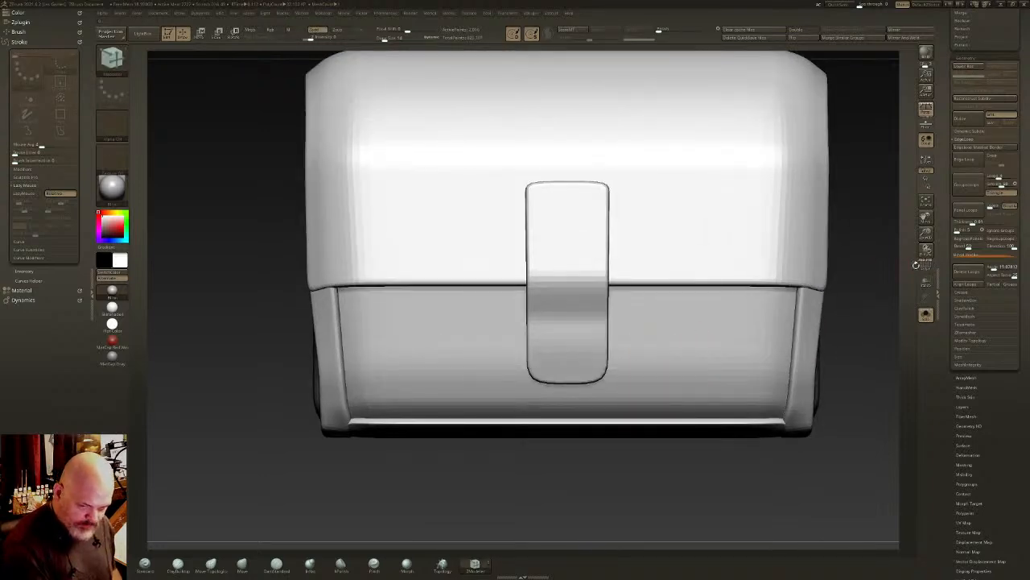
pyautogui.press('shift')
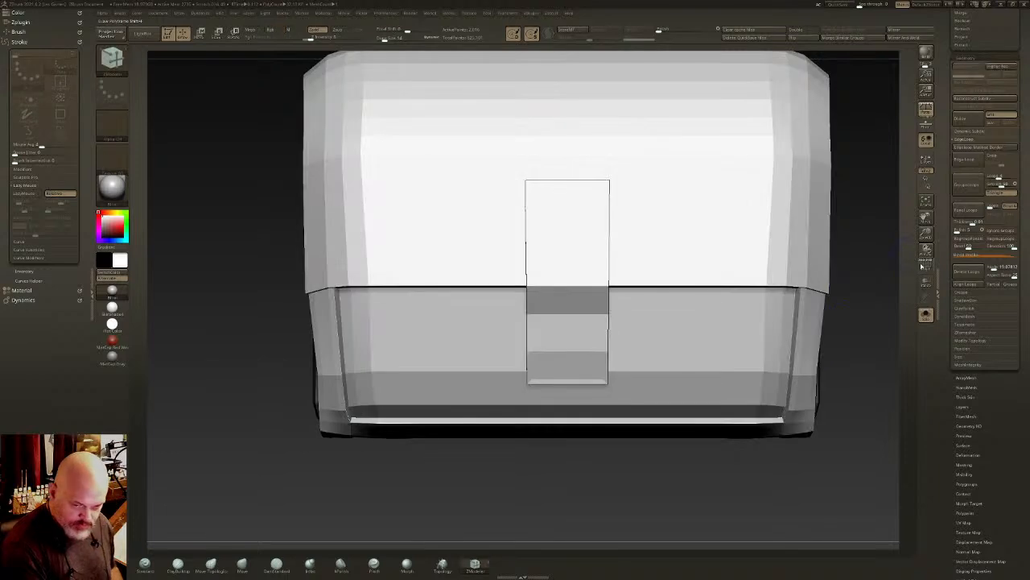
pyautogui.click(926, 268)
# - Isolate the strap, narrow its upper and lower ends into tapers, show the full block smoothed and clear the mask
pyautogui.keyDown('ctrl'); pyautogui.keyDown('shift'); pyautogui.click(566, 230); pyautogui.keyUp('shift'); pyautogui.keyUp('ctrl')
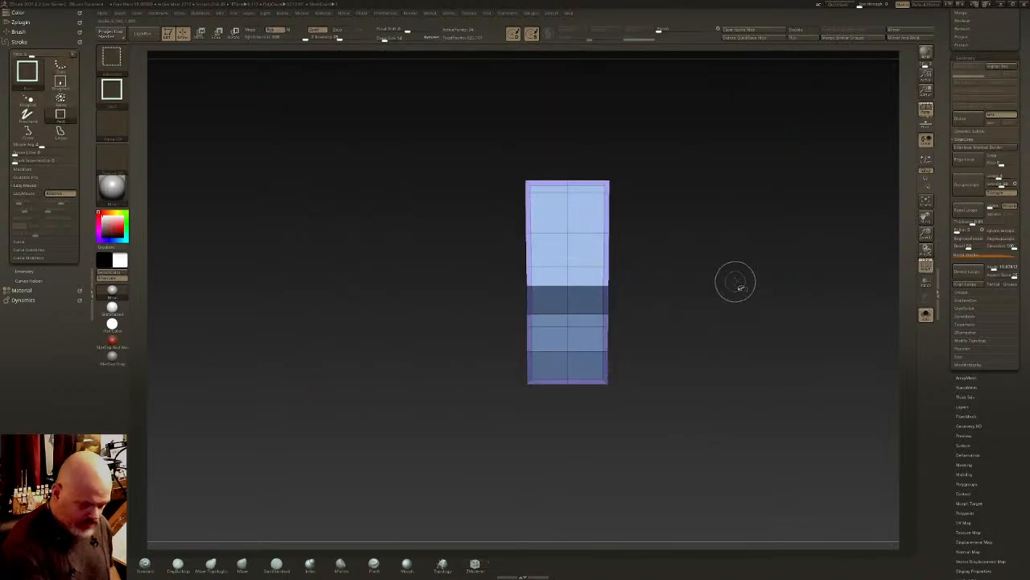
pyautogui.keyDown('ctrl'); pyautogui.moveTo(634, 159); pyautogui.dragTo(515, 211); pyautogui.keyUp('ctrl')
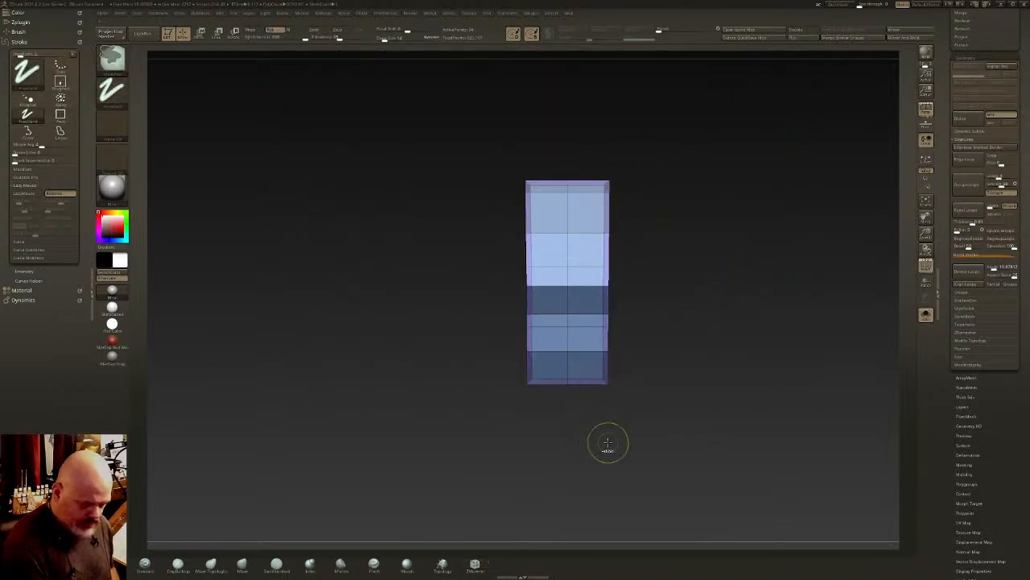
pyautogui.press('w')
pyautogui.moveTo(612, 231); pyautogui.dragTo(634, 231)
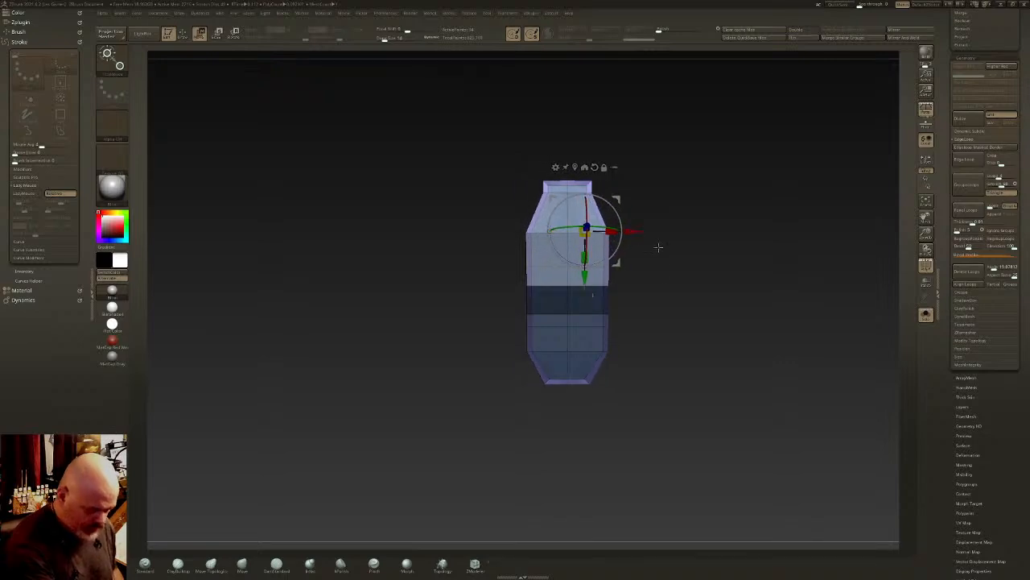
pyautogui.keyDown('ctrl'); pyautogui.keyDown('shift'); pyautogui.click(716, 293); pyautogui.keyUp('shift'); pyautogui.keyUp('ctrl')
pyautogui.press('d')
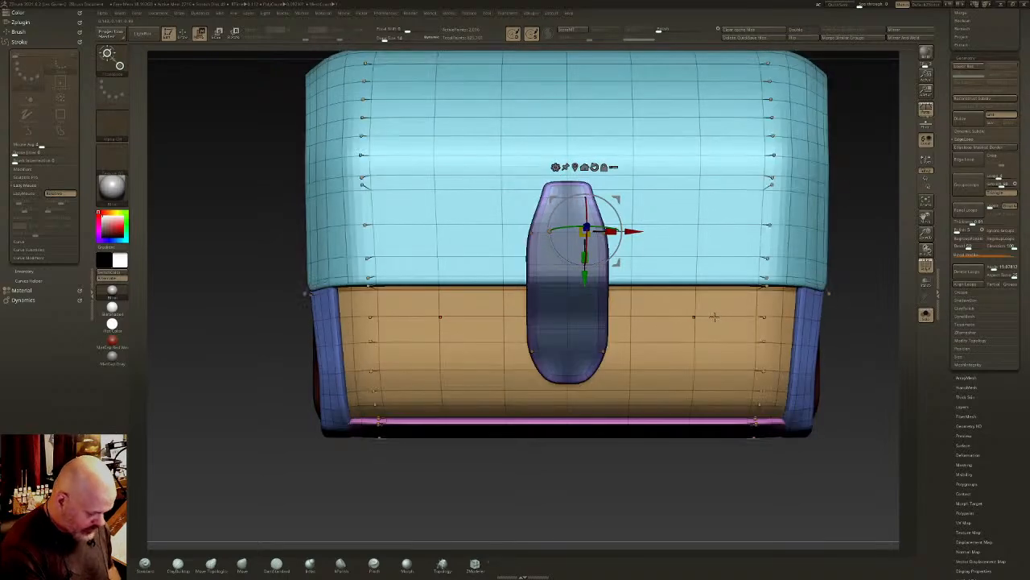
pyautogui.press('q')
pyautogui.moveTo(618, 306)
pyautogui.mouseDown(button='right')
pyautogui.moveTo(640, 313)
pyautogui.moveTo(630, 294)
pyautogui.moveTo(713, 327)
pyautogui.mouseUp(button='right')
# - Examine the tapered strap on the smoothed block from several angles, without and with the polygroup wireframe
pyautogui.hotkey('shift', 'd')
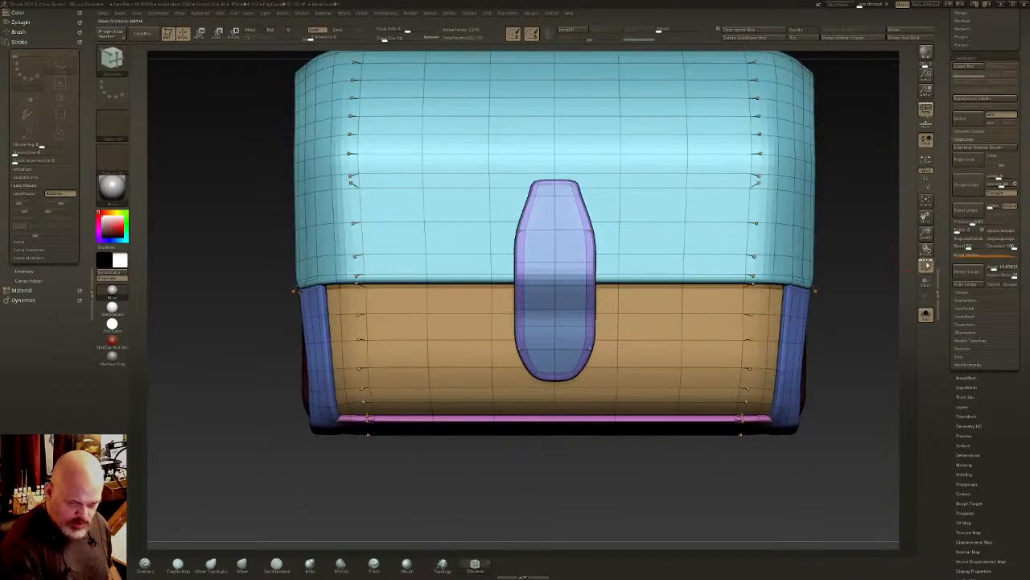
pyautogui.click(927, 265)
pyautogui.keyDown('ctrl'); pyautogui.moveTo(673, 362); pyautogui.dragTo(669, 337, button='right'); pyautogui.keyUp('ctrl')
pyautogui.press('d')
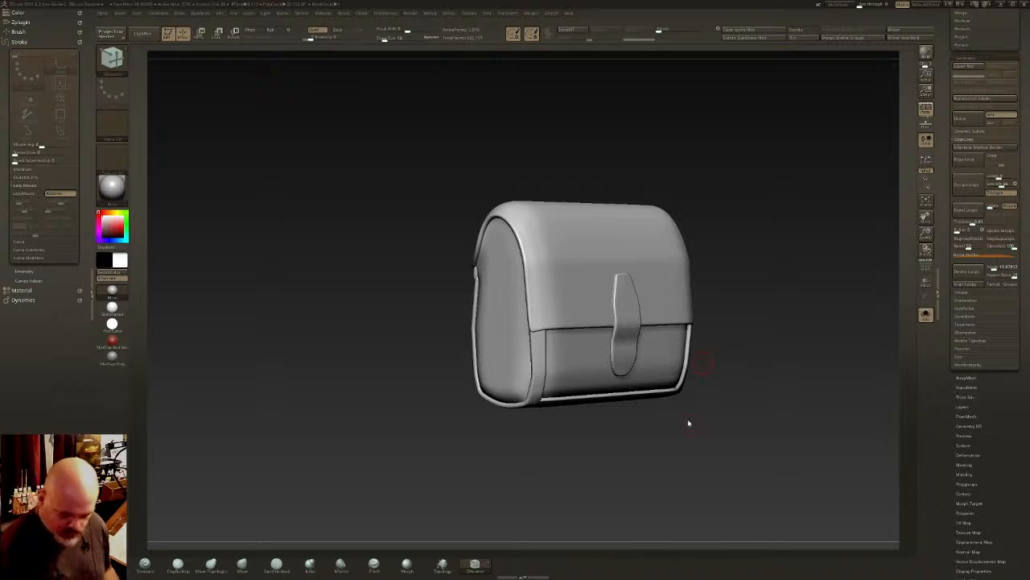
pyautogui.moveTo(689, 333); pyautogui.dragTo(564, 249, button='right')
pyautogui.click(926, 266)
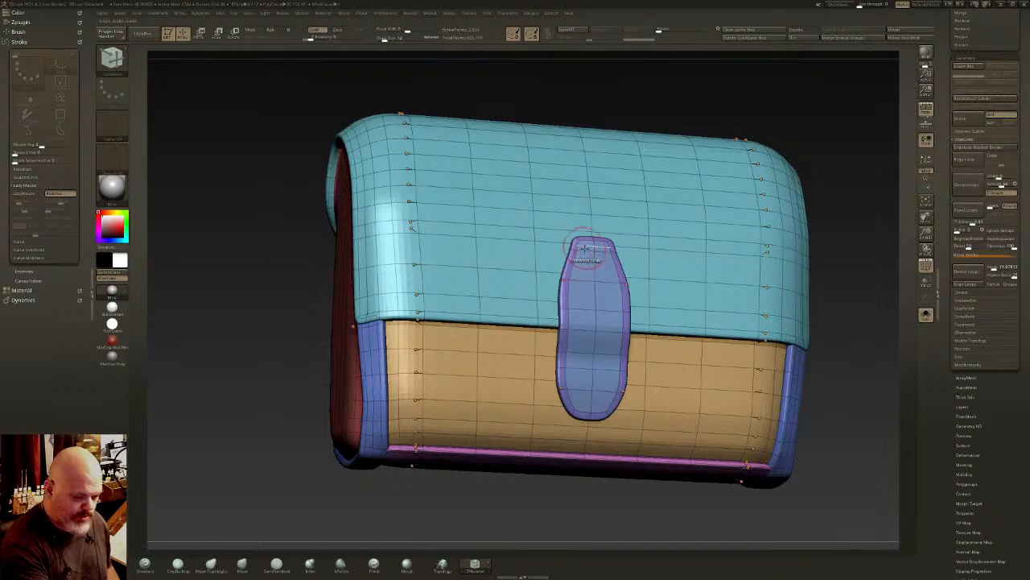
# - Split the point on the strap's centreline near its upper end to insert a circular ring of polygons
pyautogui.press('space')
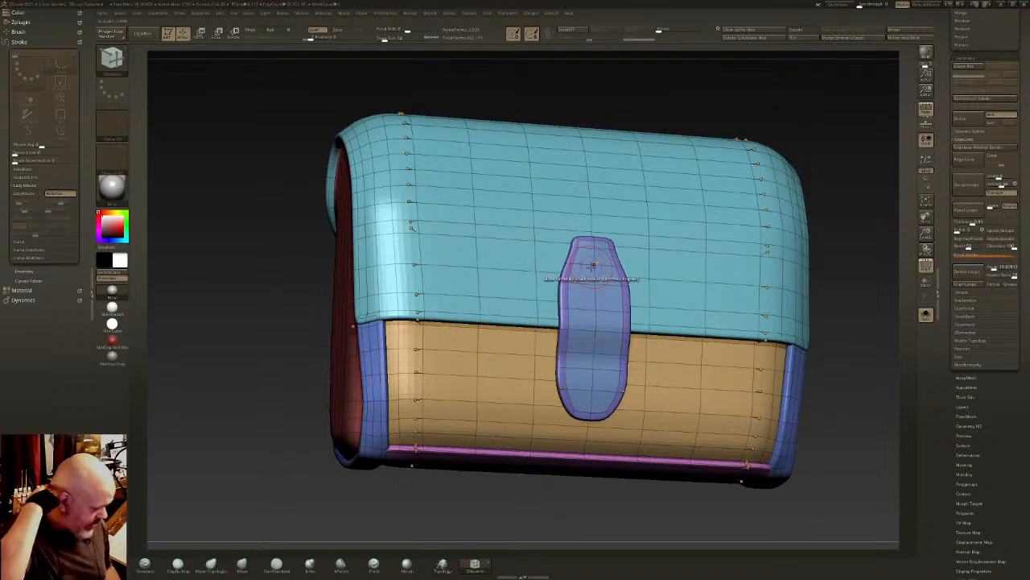
pyautogui.keyDown('shift'); pyautogui.moveTo(593, 265); pyautogui.dragTo(610, 338, button='right'); pyautogui.keyUp('shift')
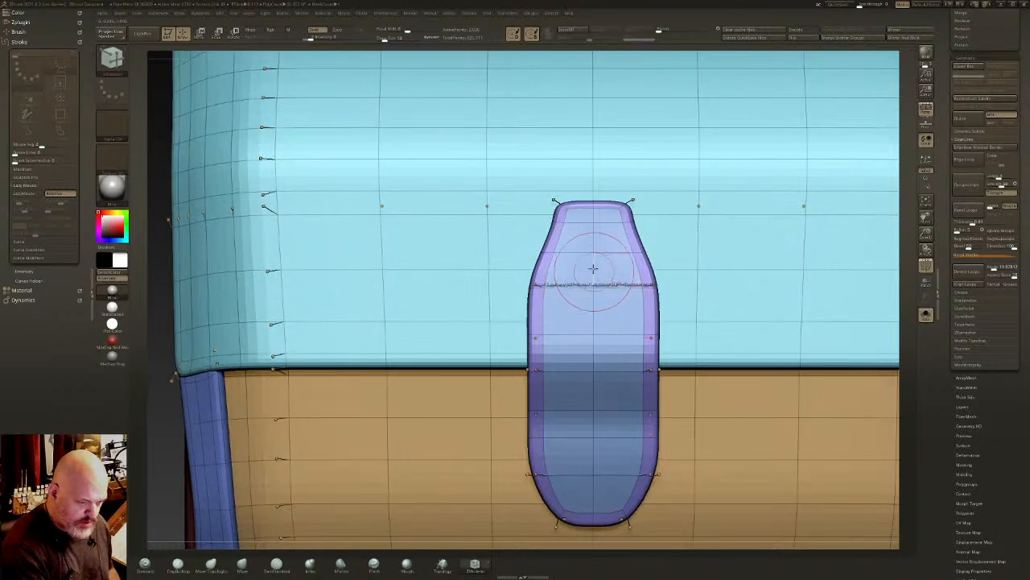
pyautogui.moveTo(593, 251); pyautogui.dragTo(605, 247, button='right')
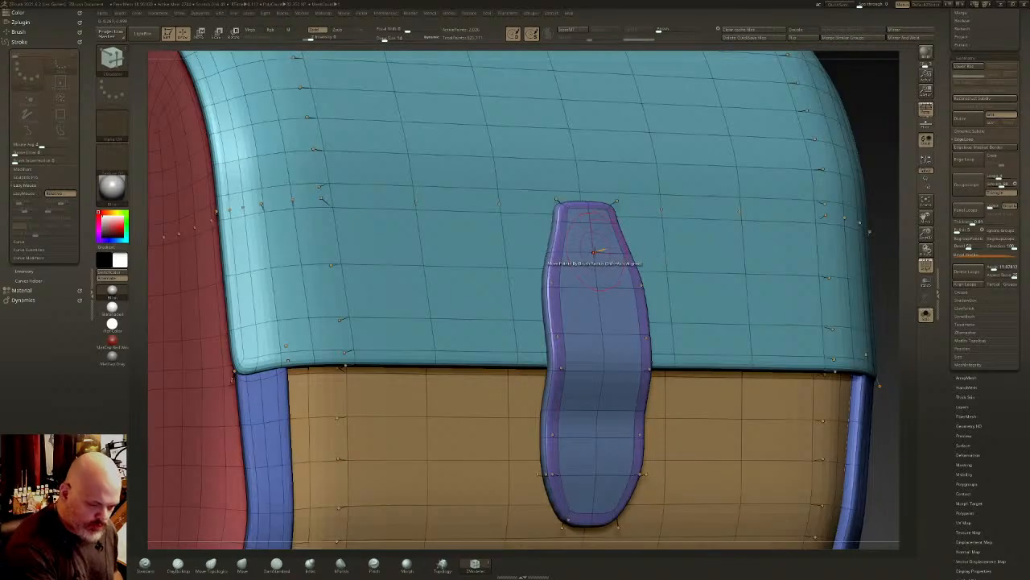
pyautogui.press('space')
pyautogui.click(637, 260)
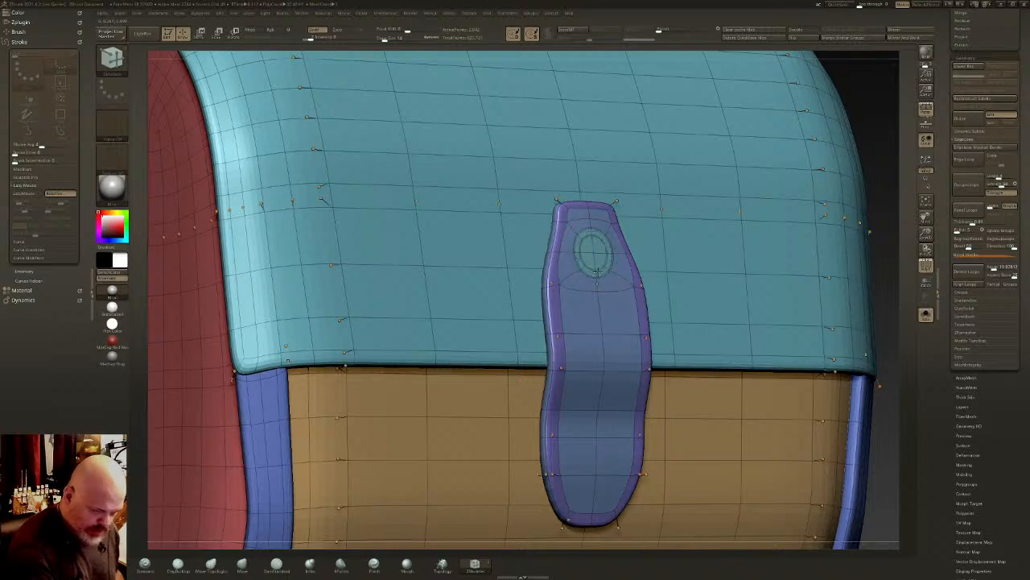
# - Extrude the circular faces outward into a raised disc on the strap and widen it with an outer rim
pyautogui.keyDown('ctrl'); pyautogui.moveTo(597, 256); pyautogui.dragTo(618, 303, button='right'); pyautogui.keyUp('ctrl')
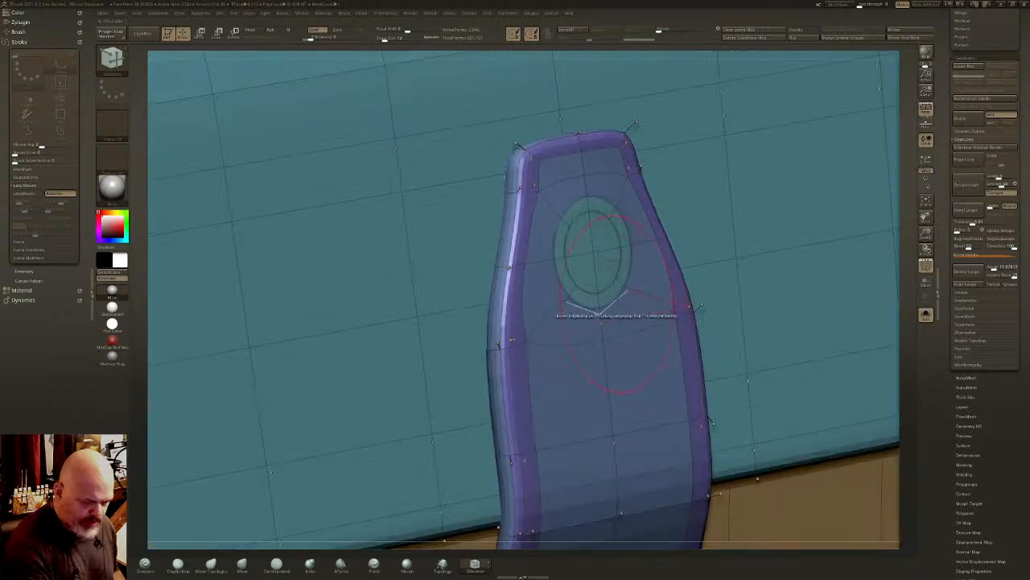
pyautogui.moveTo(643, 294); pyautogui.dragTo(633, 290)
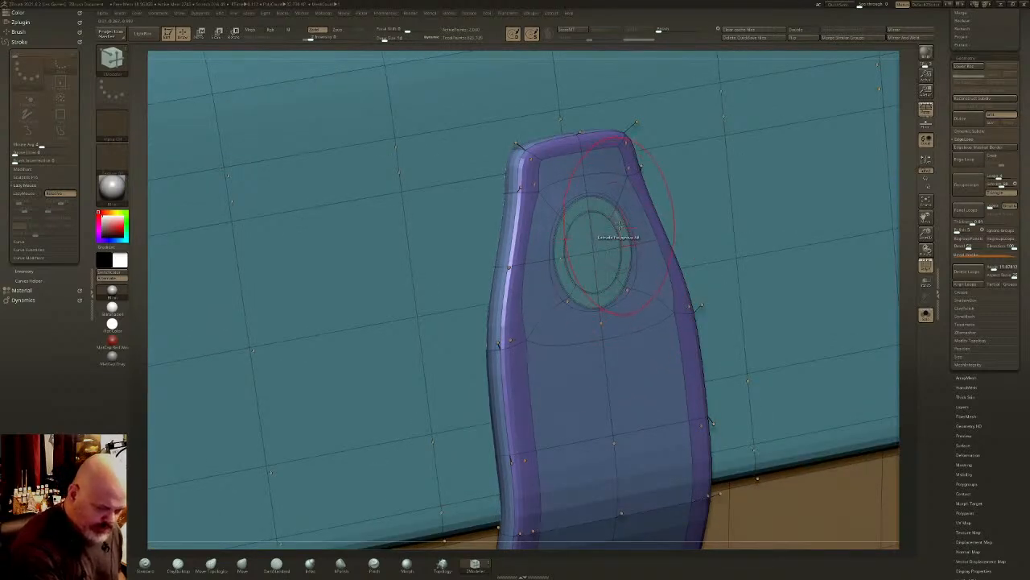
pyautogui.moveTo(618, 225); pyautogui.dragTo(630, 227)
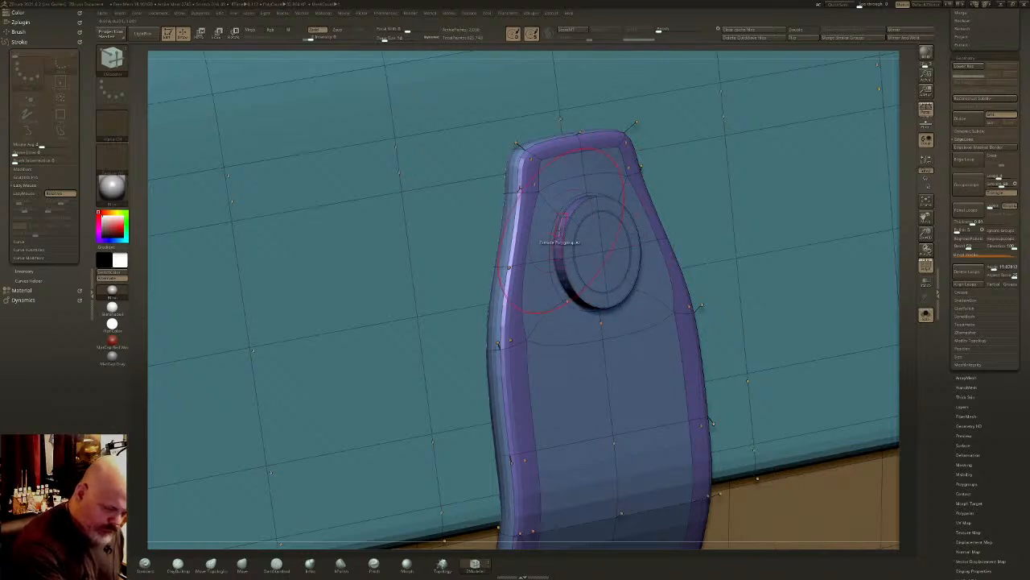
pyautogui.press('space')
pyautogui.click(617, 369)
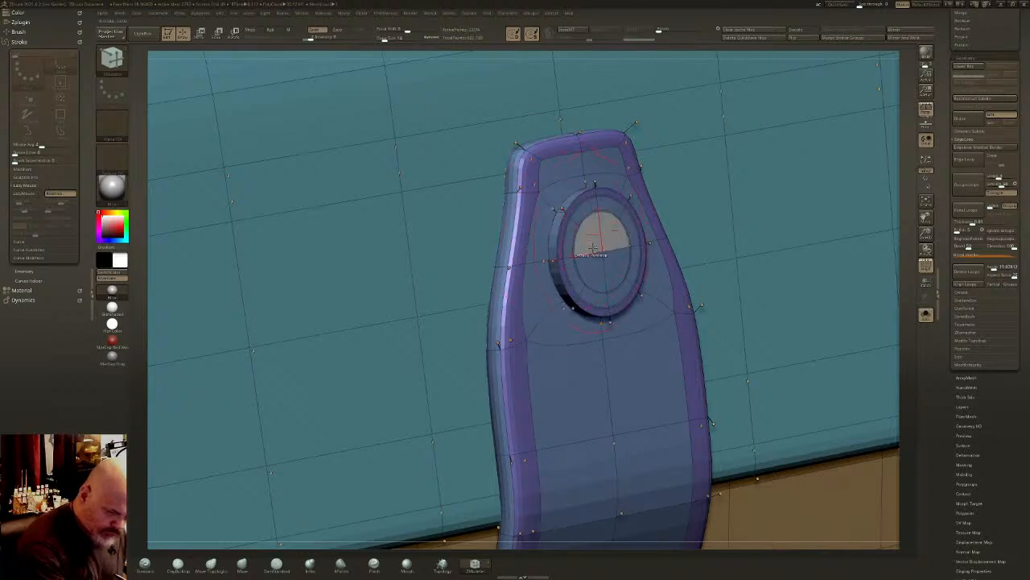
# - Isolate the raised disc by growing visibility from its centre, give it its own polygroup, and assign the centre a separate one
pyautogui.keyDown('ctrl'); pyautogui.keyDown('shift'); pyautogui.click(627, 264); pyautogui.keyUp('shift'); pyautogui.keyUp('ctrl')
pyautogui.hotkey('ctrl', 'z')
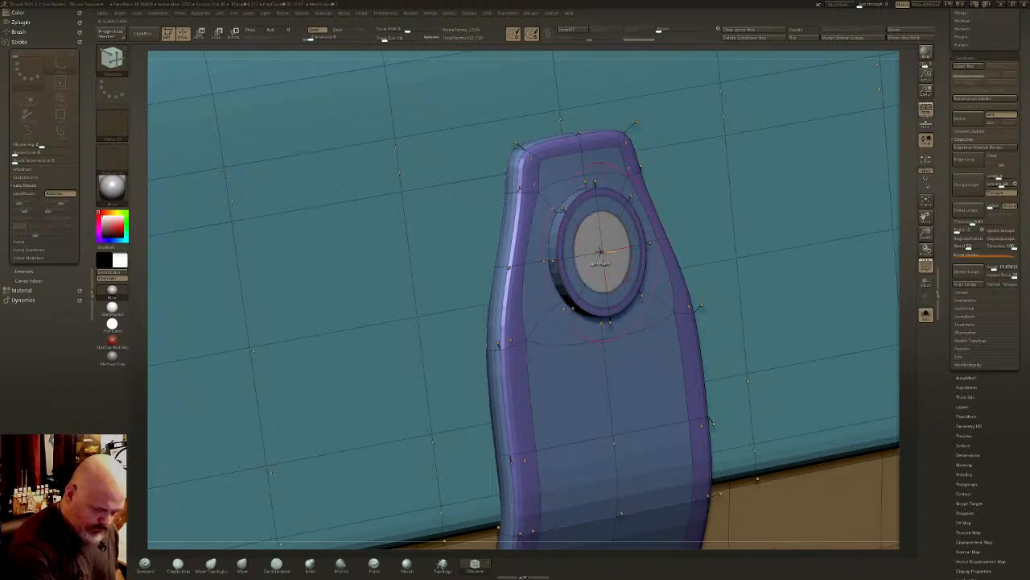
pyautogui.keyDown('ctrl'); pyautogui.keyDown('shift'); pyautogui.click(605, 253); pyautogui.keyUp('shift'); pyautogui.keyUp('ctrl')
pyautogui.hotkey('ctrl', 'shift', 'x')
pyautogui.hotkey('ctrl', 'shift', 'x')
pyautogui.hotkey('ctrl', 'shift', 'x')
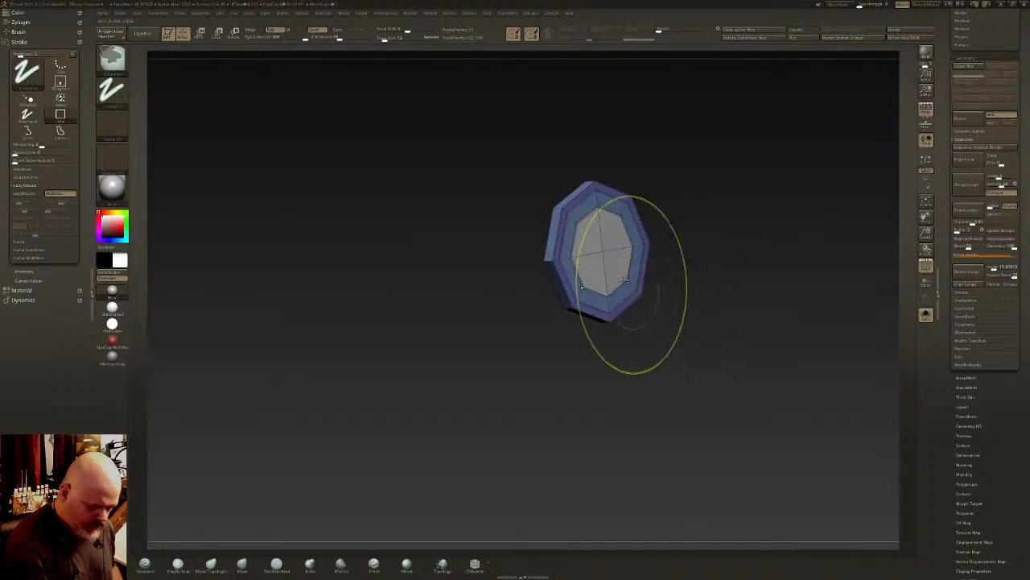
pyautogui.moveTo(623, 278); pyautogui.dragTo(648, 271, button='right')
pyautogui.hotkey('ctrl', 'w')
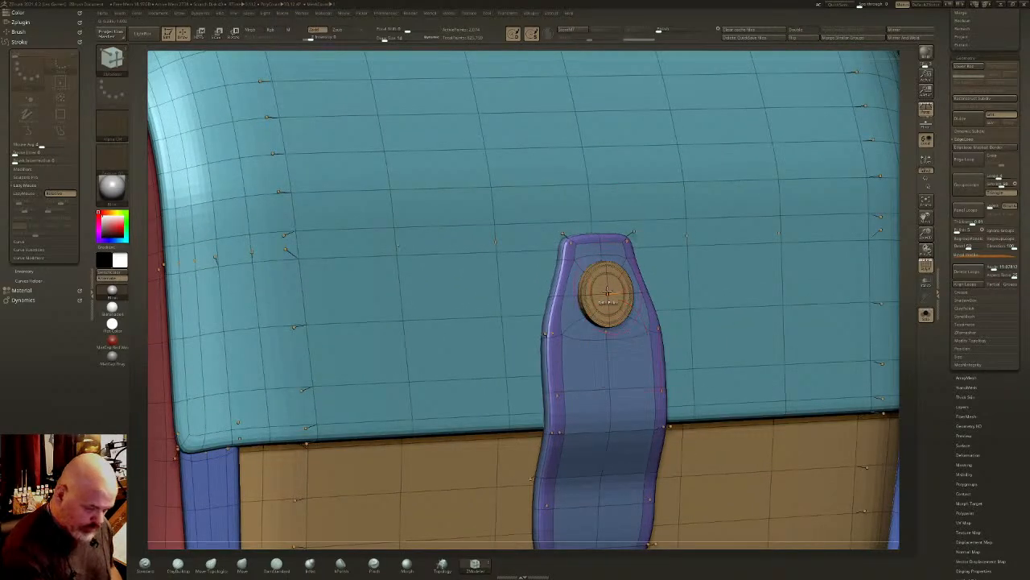
pyautogui.moveTo(628, 233); pyautogui.dragTo(596, 252, button='right')
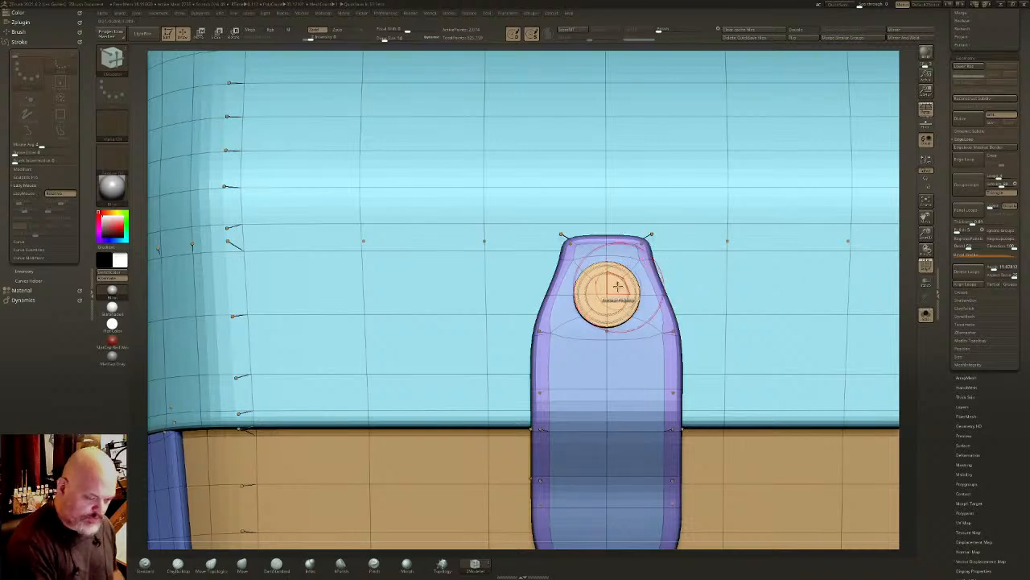
pyautogui.moveTo(610, 287); pyautogui.dragTo(632, 298, button='right')
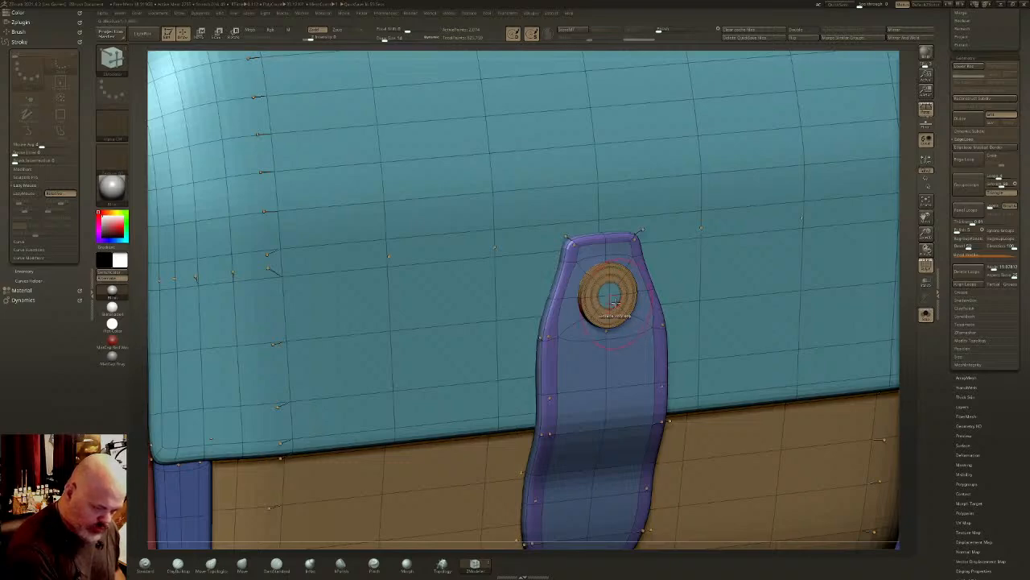
pyautogui.moveTo(614, 302)
pyautogui.mouseDown(button='right')
pyautogui.moveTo(605, 293)
pyautogui.moveTo(595, 310)
pyautogui.moveTo(582, 294)
pyautogui.moveTo(597, 287)
pyautogui.mouseUp(button='right')
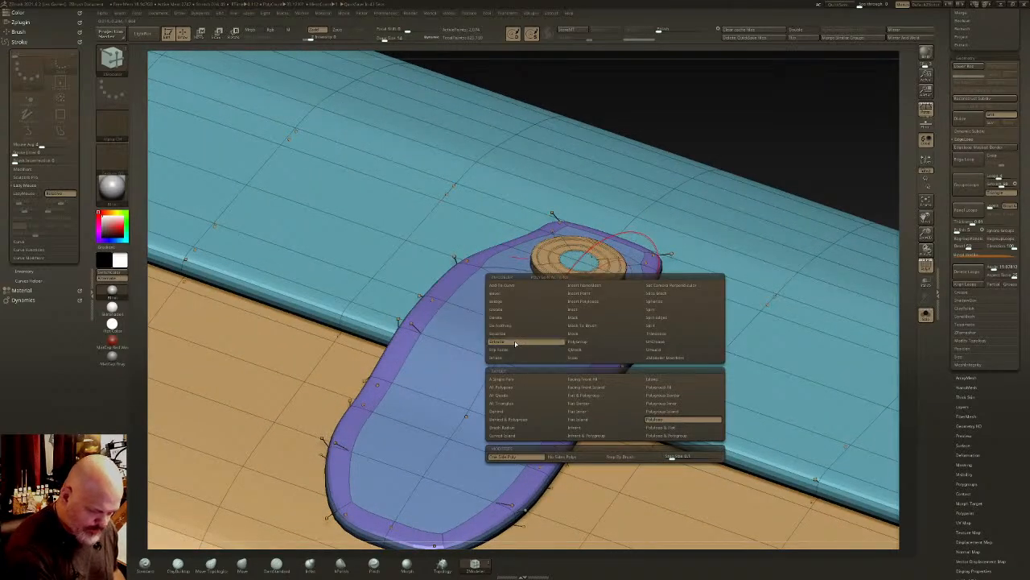
pyautogui.click(667, 389)
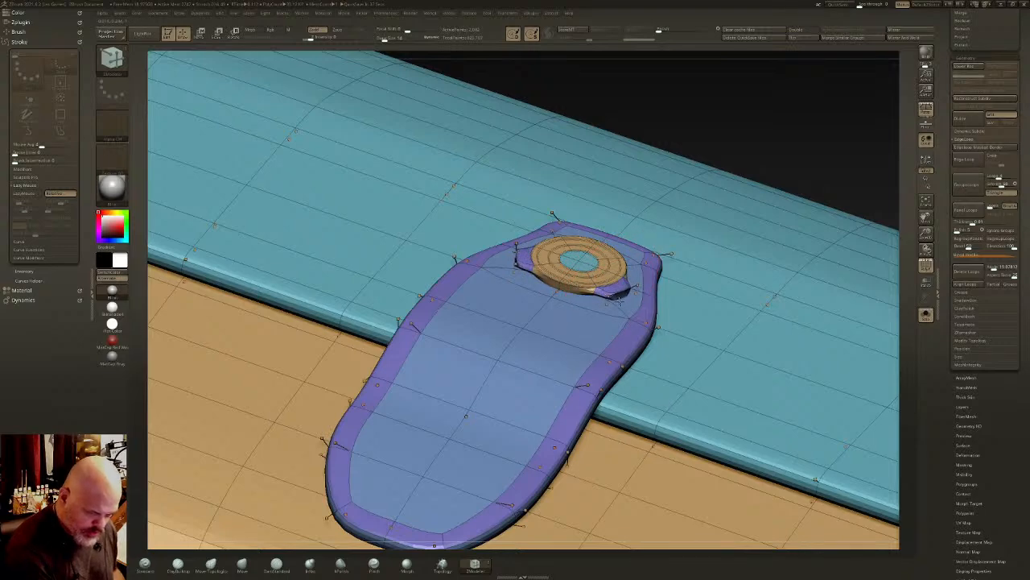
pyautogui.hotkey('ctrl', 'z')
pyautogui.keyDown('ctrl'); pyautogui.keyDown('shift'); pyautogui.click(620, 280); pyautogui.keyUp('shift'); pyautogui.keyUp('ctrl')
pyautogui.keyDown('ctrl'); pyautogui.keyDown('shift'); pyautogui.click(621, 281); pyautogui.keyUp('shift'); pyautogui.keyUp('ctrl')
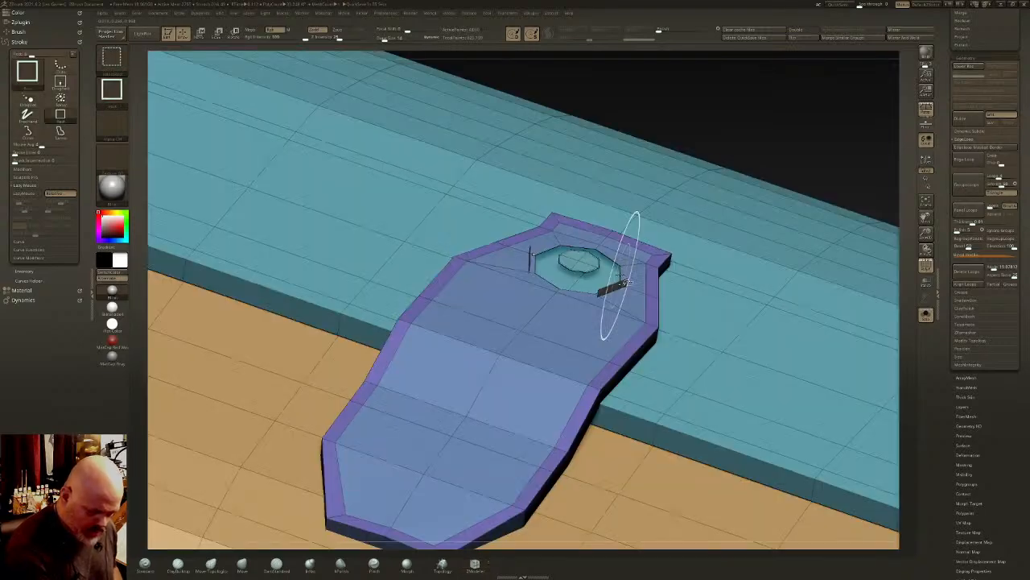
pyautogui.hotkey('ctrl', 'z')
pyautogui.hotkey('ctrl', 'z')
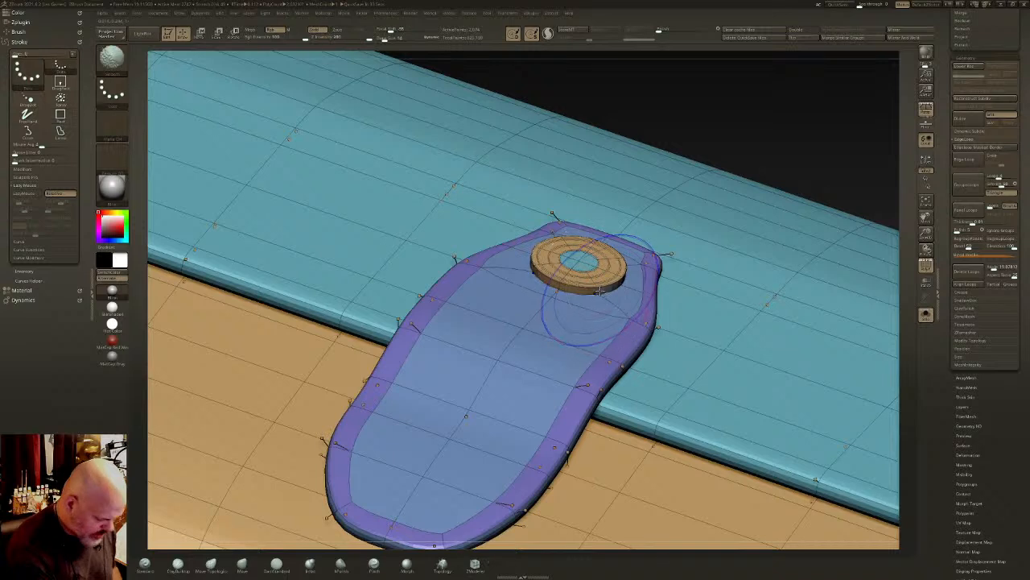
# - Turn off dynamic subdivision and extrude one lower side face on each side of the disc into two short symmetrical stubs
pyautogui.hotkey('shift', 'd')
pyautogui.keyDown('ctrl'); pyautogui.keyDown('shift'); pyautogui.click(611, 285); pyautogui.keyUp('shift'); pyautogui.keyUp('ctrl')
pyautogui.keyDown('ctrl'); pyautogui.keyDown('shift'); pyautogui.click(615, 285); pyautogui.keyUp('shift'); pyautogui.keyUp('ctrl')
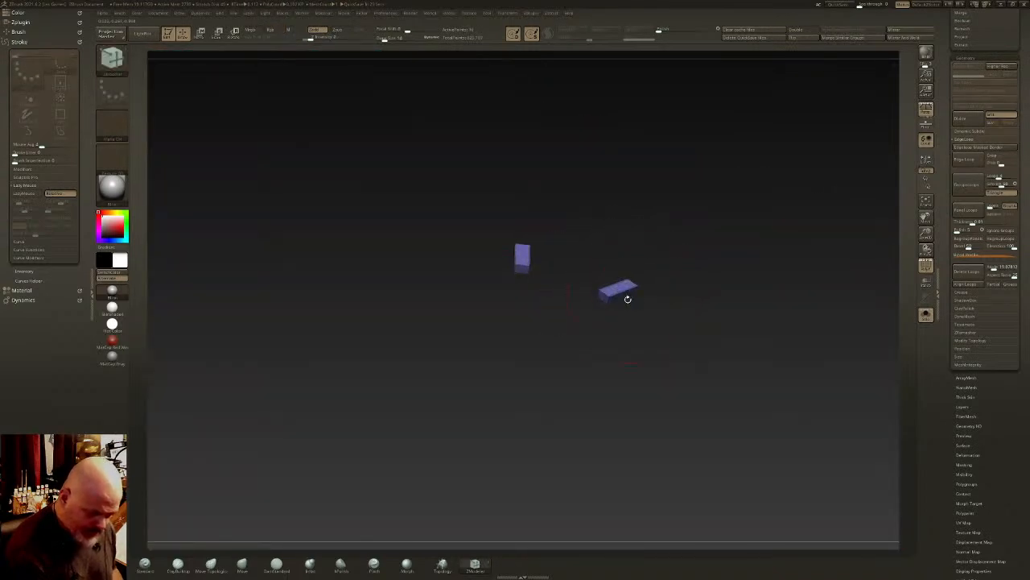
# - Isolate the outer end faces of the two stubs, mask the rest of the block and place the gizmo on one end face
pyautogui.keyDown('shift'); pyautogui.moveTo(628, 299); pyautogui.dragTo(636, 315, button='right'); pyautogui.keyUp('shift')
pyautogui.keyDown('ctrl'); pyautogui.keyDown('shift'); pyautogui.click(625, 322); pyautogui.keyUp('shift'); pyautogui.keyUp('ctrl')
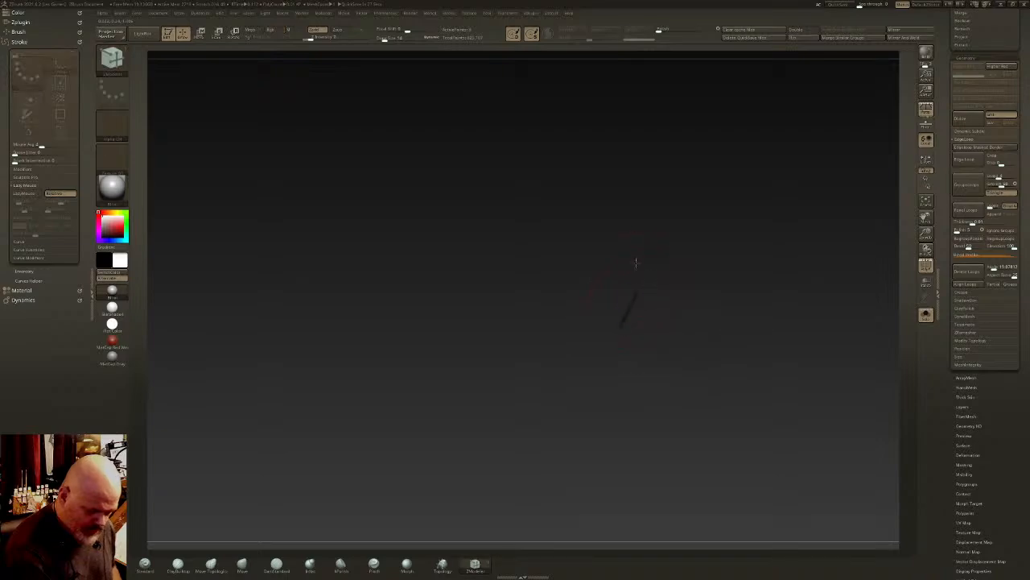
pyautogui.moveTo(636, 263); pyautogui.dragTo(663, 336, button='right')
pyautogui.keyDown('ctrl'); pyautogui.click(674, 228); pyautogui.keyUp('ctrl')
pyautogui.keyDown('ctrl'); pyautogui.keyDown('shift'); pyautogui.click(678, 221); pyautogui.keyUp('shift'); pyautogui.keyUp('ctrl')
pyautogui.keyDown('ctrl'); pyautogui.click(614, 101); pyautogui.keyUp('ctrl')
pyautogui.press('w')
pyautogui.keyDown('alt'); pyautogui.click(642, 239); pyautogui.keyUp('alt')
pyautogui.keyDown('alt'); pyautogui.click(622, 315); pyautogui.keyUp('alt')
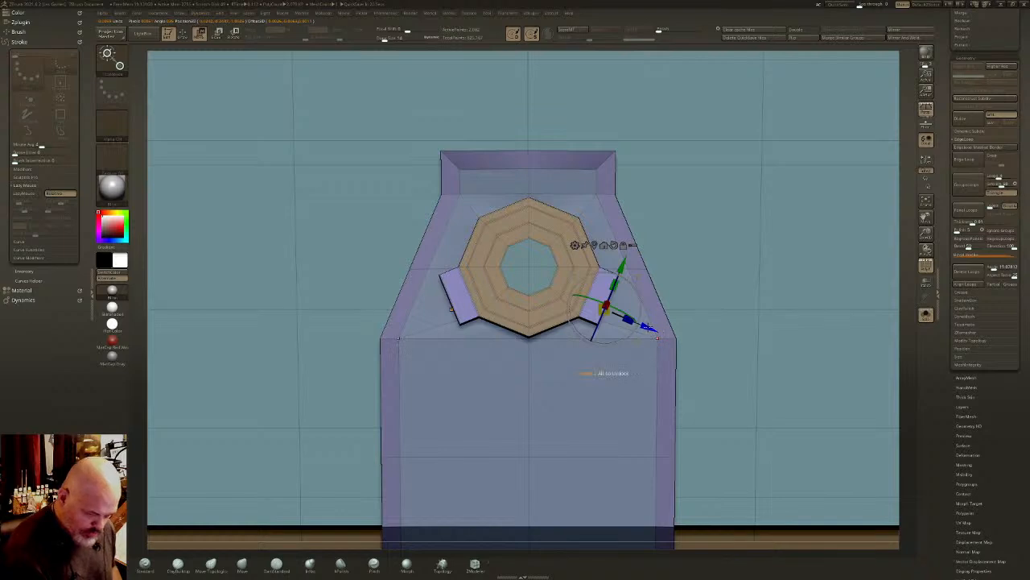
# - Extrude and rotate the stub ends segment by segment with the gizmo, curving both halves of a ring down below the disc
pyautogui.keyDown('ctrl'); pyautogui.moveTo(649, 327); pyautogui.dragTo(648, 394); pyautogui.keyUp('ctrl')
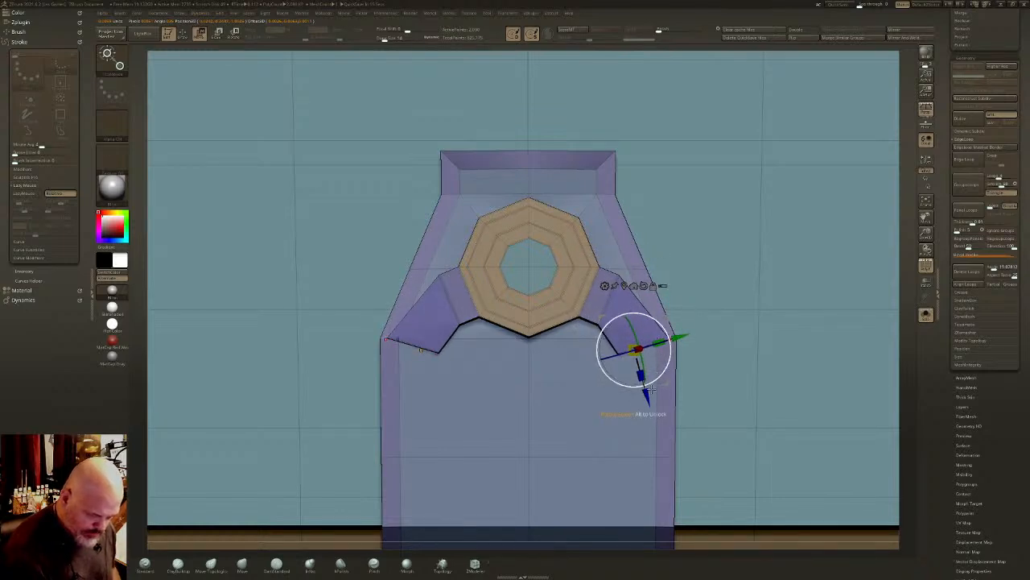
pyautogui.moveTo(667, 309); pyautogui.dragTo(669, 368)
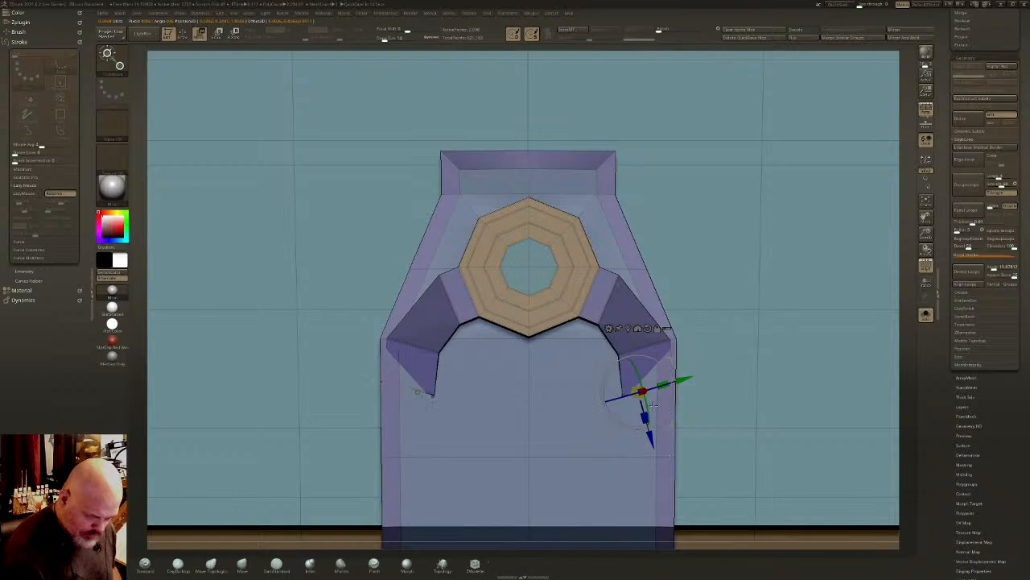
pyautogui.moveTo(654, 406); pyautogui.dragTo(650, 420)
pyautogui.moveTo(677, 359); pyautogui.dragTo(562, 394)
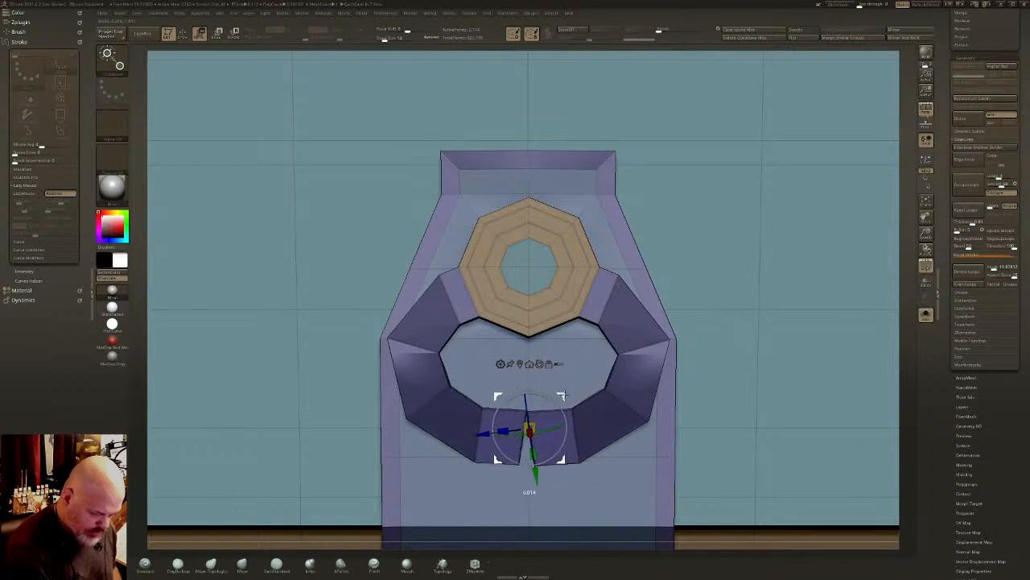
# - Adjust the ring's two open ends, clear the mask and close the gap with Mirror and Weld
pyautogui.press('q')
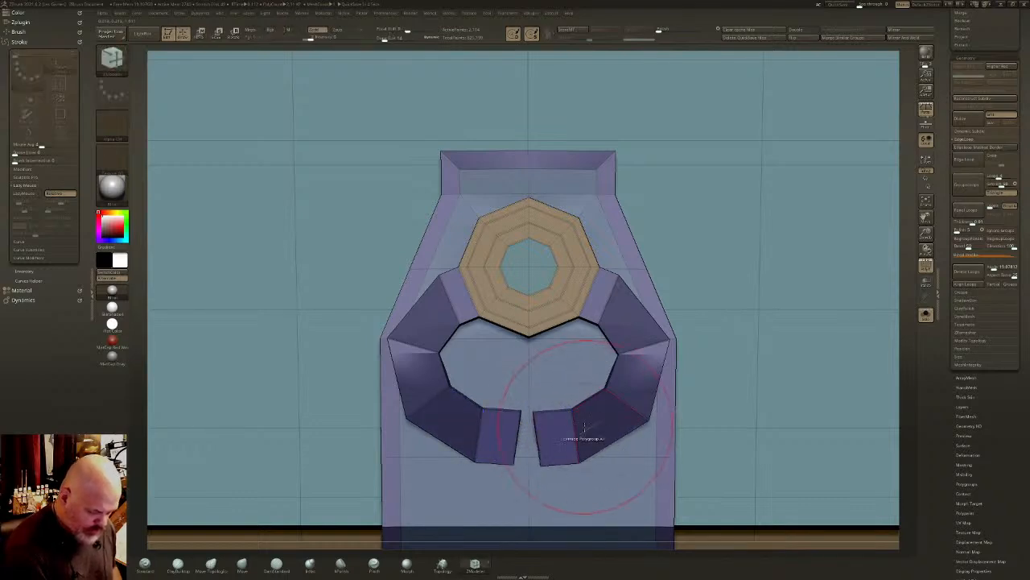
pyautogui.press('w')
pyautogui.moveTo(569, 396); pyautogui.dragTo(639, 376)
pyautogui.press('q')
pyautogui.click(908, 40)
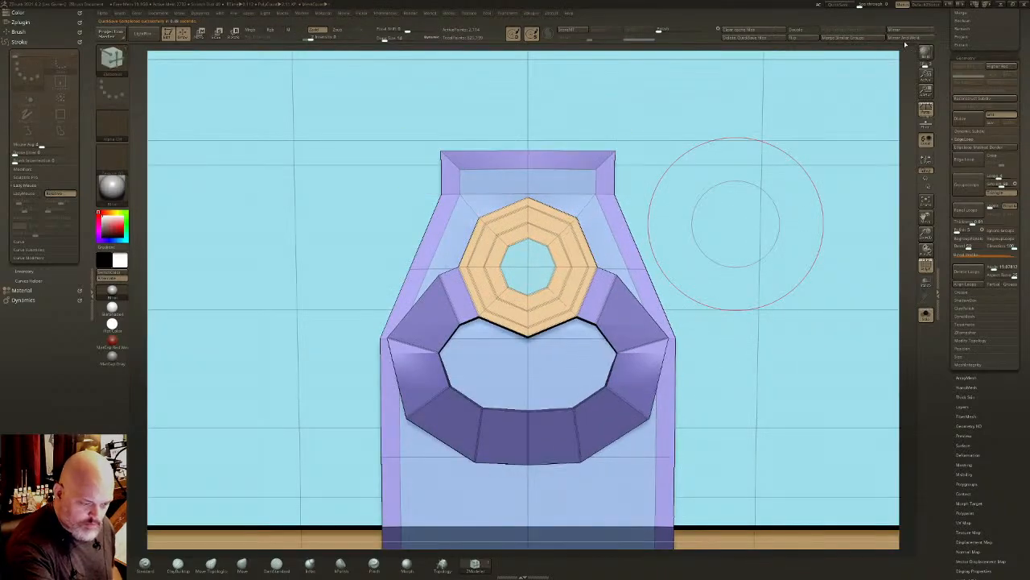
# - Preview the whole block with dynamic subdivision and without polygroup colours to check the disc and ring
pyautogui.keyDown('ctrl'); pyautogui.moveTo(636, 427); pyautogui.dragTo(617, 371, button='right'); pyautogui.keyUp('ctrl')
pyautogui.press('d')
pyautogui.click(929, 265)
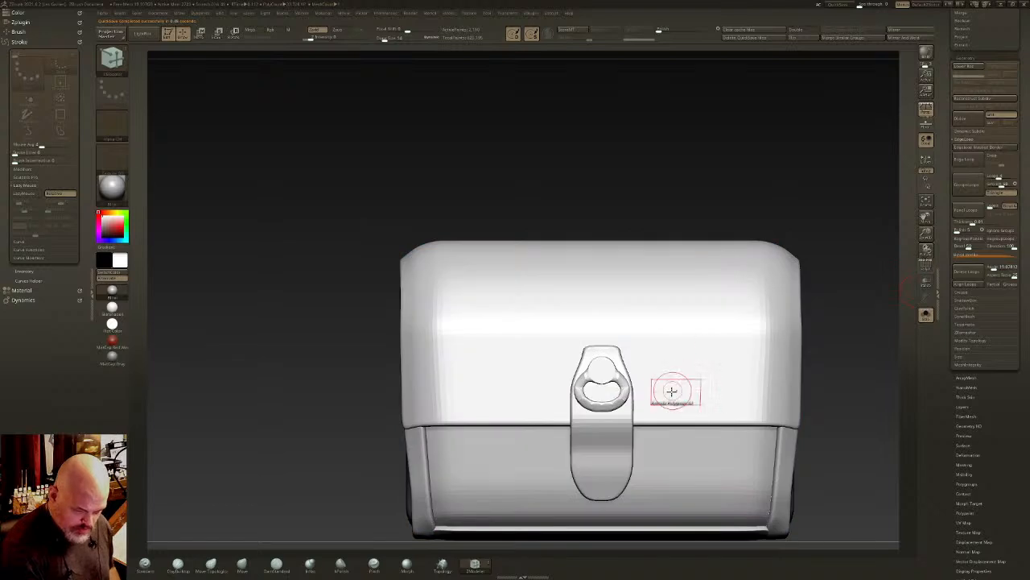
pyautogui.moveTo(672, 391); pyautogui.dragTo(715, 326, button='right')
# - Crease the model's polygroup borders, check the smoothed strap and ring, and show the polygroup wireframe again
pyautogui.moveTo(1027, 274); pyautogui.dragTo(1026, 225)
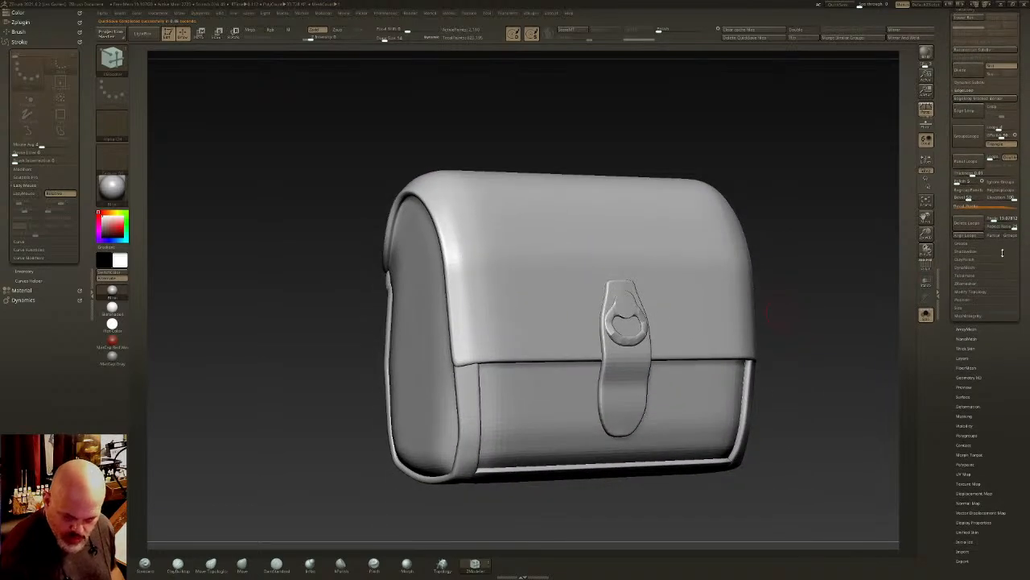
pyautogui.click(966, 243)
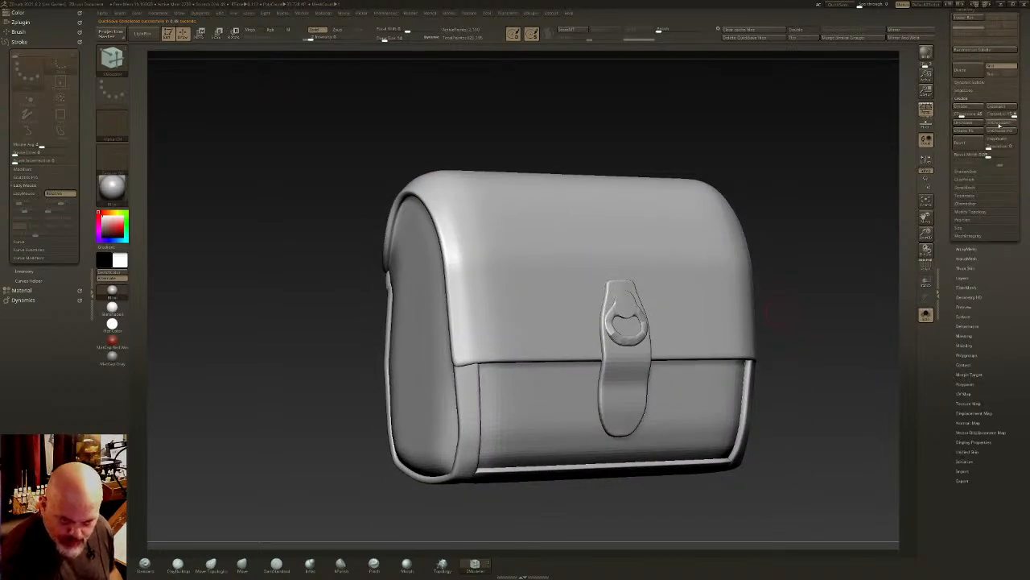
pyautogui.click(976, 131)
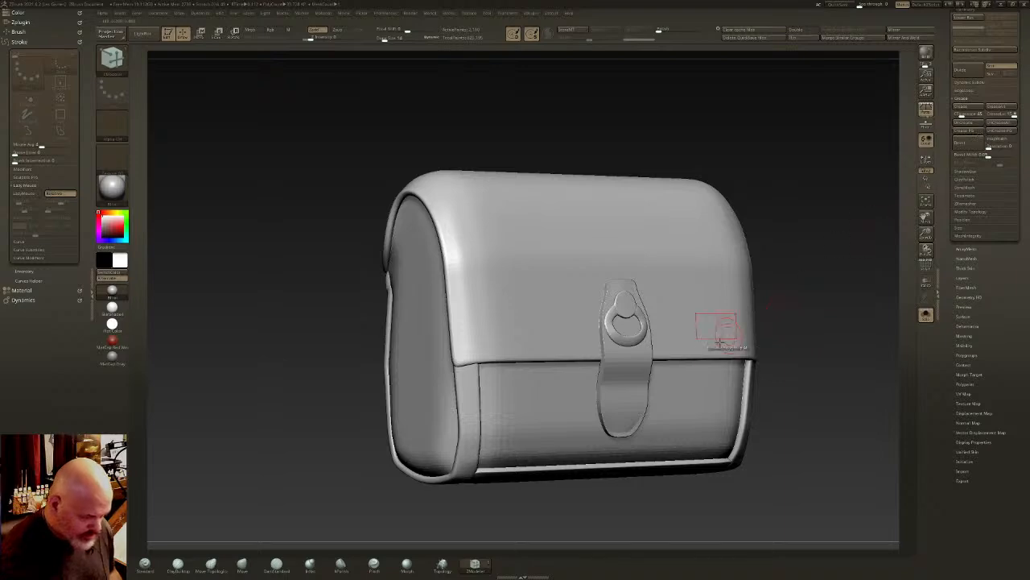
pyautogui.moveTo(720, 343); pyautogui.dragTo(701, 408, button='right')
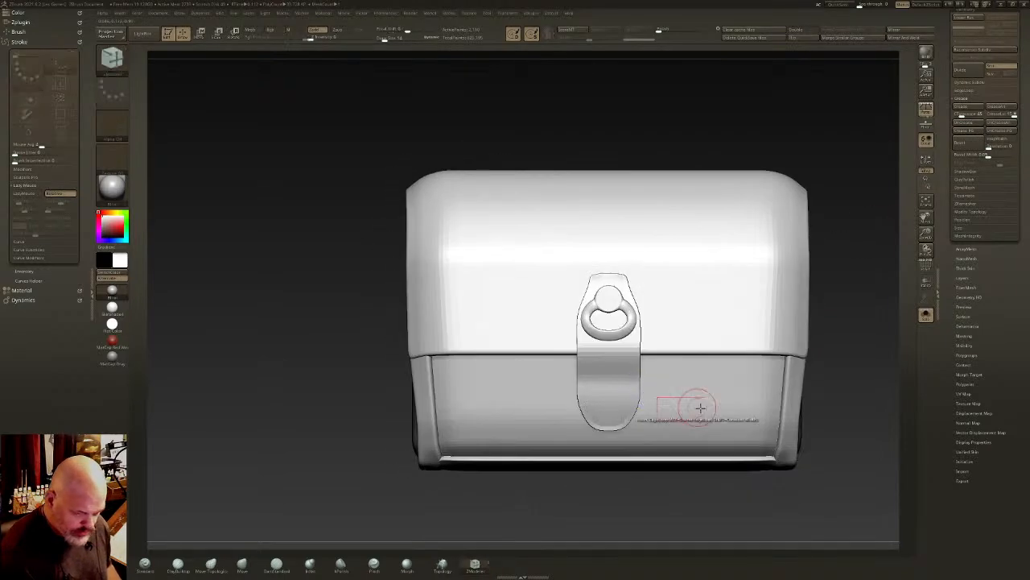
pyautogui.moveTo(621, 362)
pyautogui.mouseDown(button='right')
pyautogui.moveTo(638, 342)
pyautogui.moveTo(626, 330)
pyautogui.moveTo(619, 356)
pyautogui.mouseUp(button='right')
pyautogui.click(925, 266)
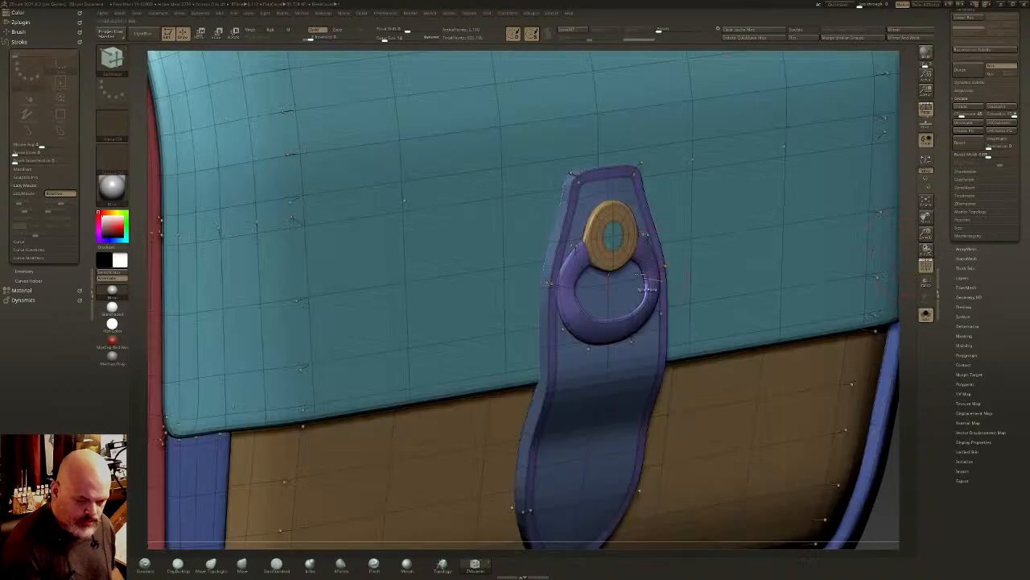
# - Isolate the disc's innermost circle, give it its own polygroup and show the full block
pyautogui.keyDown('alt'); pyautogui.moveTo(640, 276); pyautogui.dragTo(589, 325, button='right'); pyautogui.keyUp('alt')
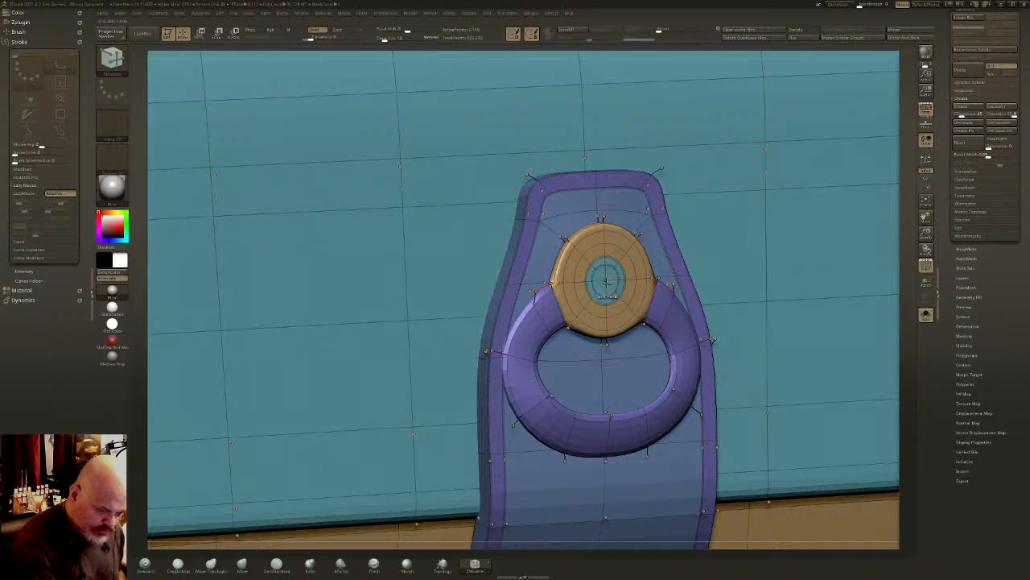
pyautogui.keyDown('ctrl'); pyautogui.keyDown('shift'); pyautogui.click(606, 281); pyautogui.keyUp('shift'); pyautogui.keyUp('ctrl')
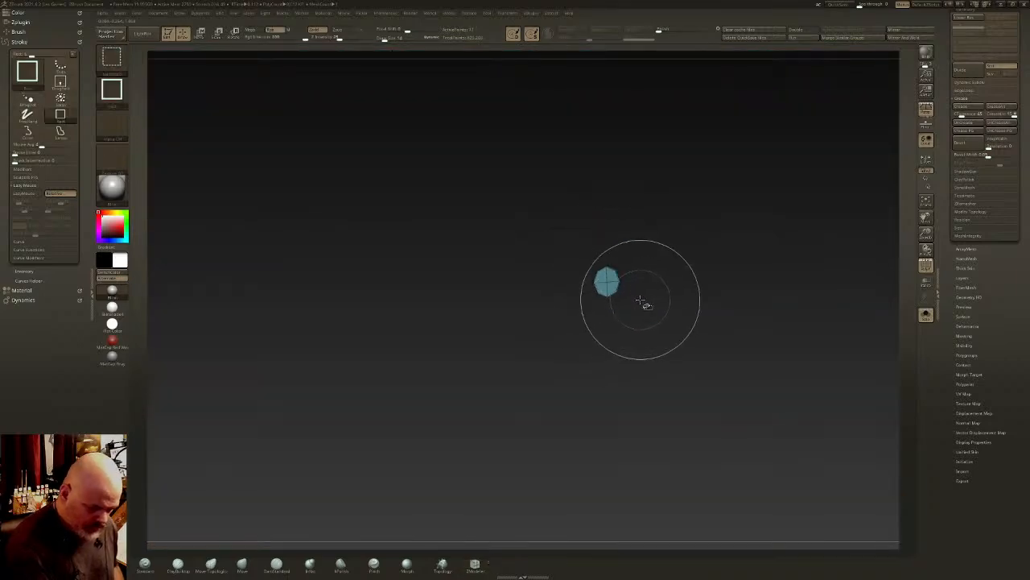
pyautogui.keyDown('ctrl'); pyautogui.keyDown('shift'); pyautogui.click(642, 300); pyautogui.keyUp('shift'); pyautogui.keyUp('ctrl')
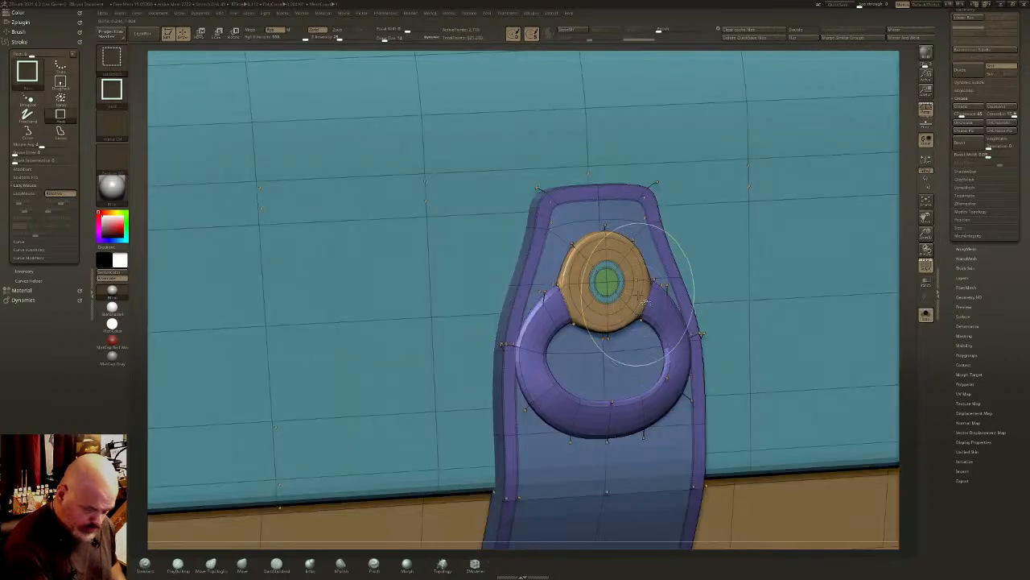
# - Isolate and mask the disc's innermost circle, then show the full block and invert the mask so only that circle stays editable
pyautogui.keyDown('ctrl'); pyautogui.keyDown('shift'); pyautogui.click(609, 282); pyautogui.keyUp('shift'); pyautogui.keyUp('ctrl')
pyautogui.keyDown('ctrl'); pyautogui.click(652, 277); pyautogui.keyUp('ctrl')
pyautogui.keyDown('ctrl'); pyautogui.keyDown('shift'); pyautogui.click(657, 278); pyautogui.keyUp('shift'); pyautogui.keyUp('ctrl')
pyautogui.keyDown('ctrl'); pyautogui.moveTo(674, 283); pyautogui.dragTo(685, 161, button='right'); pyautogui.keyUp('ctrl')
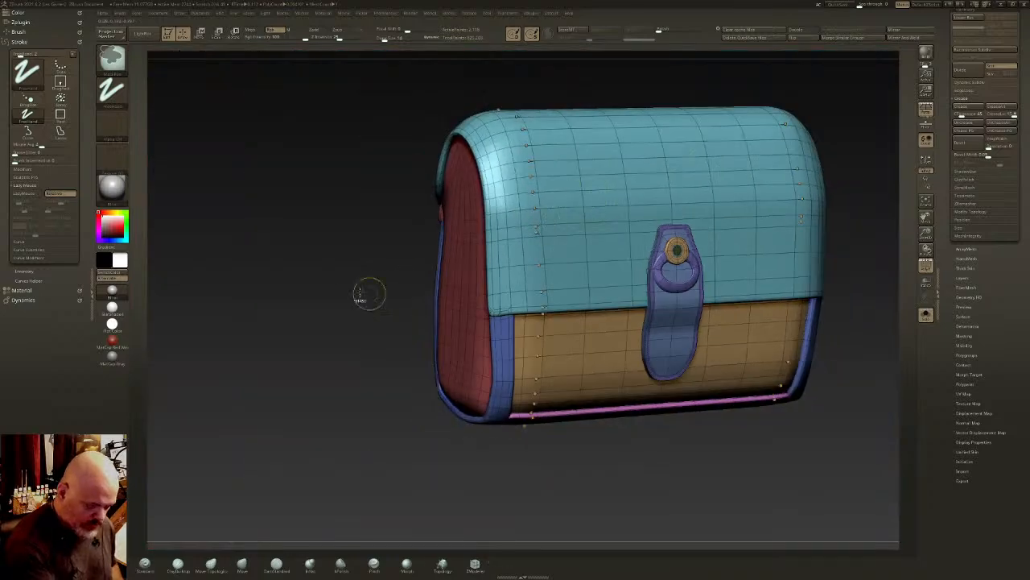
pyautogui.keyDown('ctrl'); pyautogui.click(368, 293); pyautogui.keyUp('ctrl')
pyautogui.keyDown('ctrl'); pyautogui.moveTo(364, 348); pyautogui.dragTo(455, 491, button='right'); pyautogui.keyUp('ctrl')
# - Centre the gizmo on the unmasked circle and pull it outward to form a raised rivet centre on the disc
pyautogui.press('w')
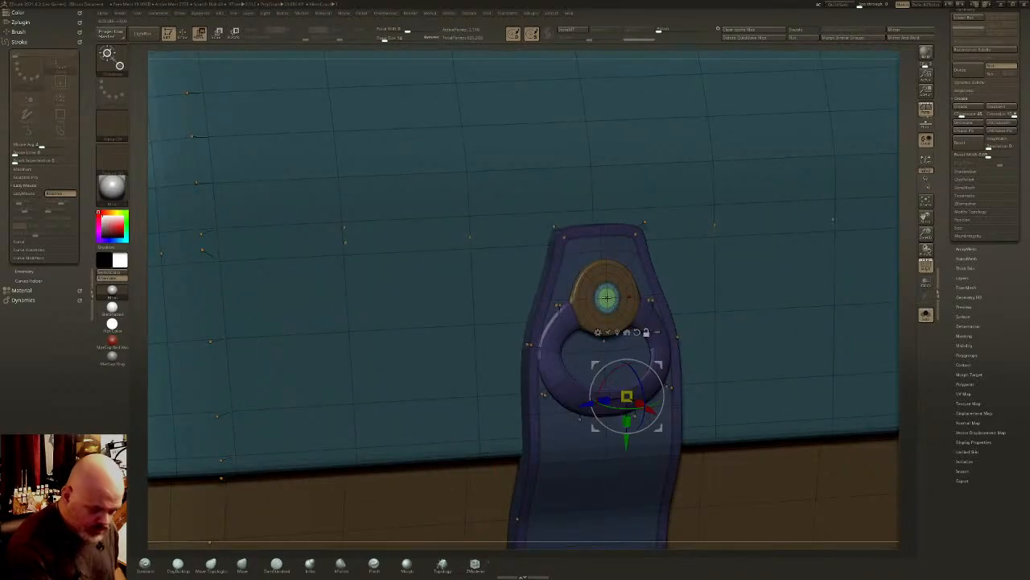
pyautogui.click(618, 332)
pyautogui.moveTo(622, 333); pyautogui.dragTo(684, 346, button='right')
pyautogui.keyDown('ctrl'); pyautogui.moveTo(685, 346); pyautogui.dragTo(696, 382, button='right'); pyautogui.keyUp('ctrl')
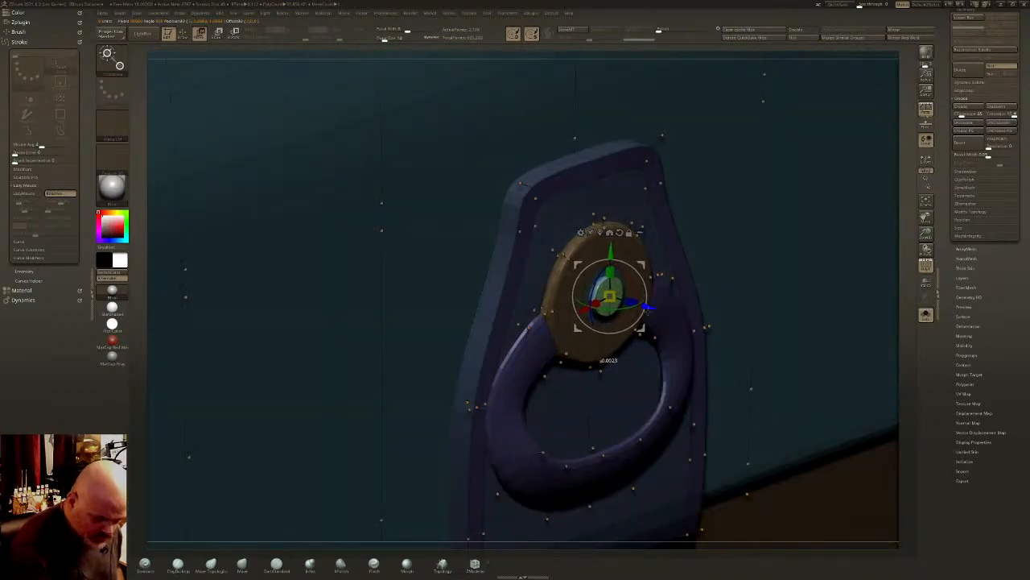
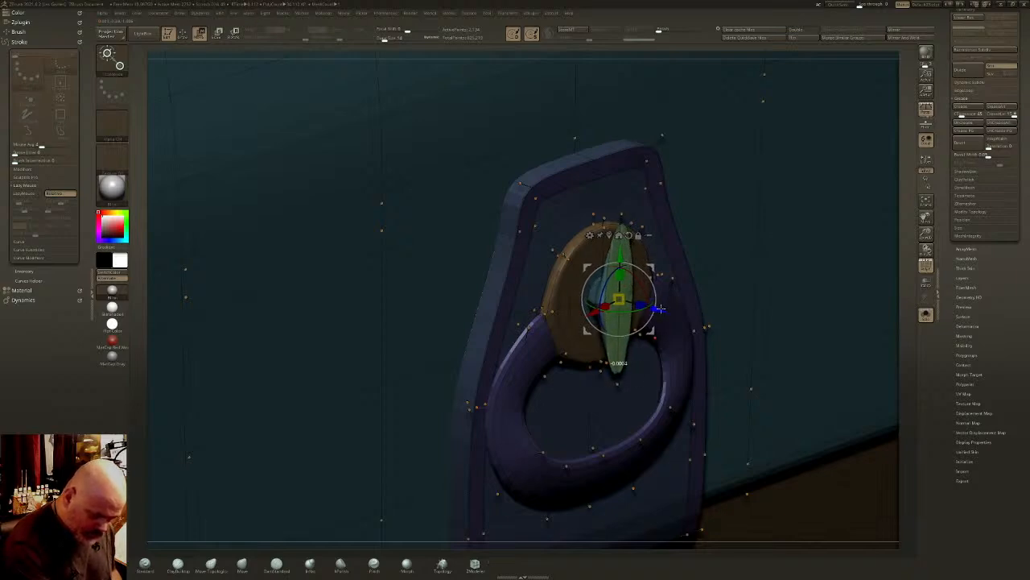
# - Pull the rivet centre farther out from the disc with the gizmo and return to ZModeler
pyautogui.keyDown('ctrl'); pyautogui.moveTo(660, 308); pyautogui.dragTo(674, 312); pyautogui.keyUp('ctrl')
pyautogui.keyDown('ctrl'); pyautogui.moveTo(643, 281); pyautogui.dragTo(637, 306); pyautogui.keyUp('ctrl')
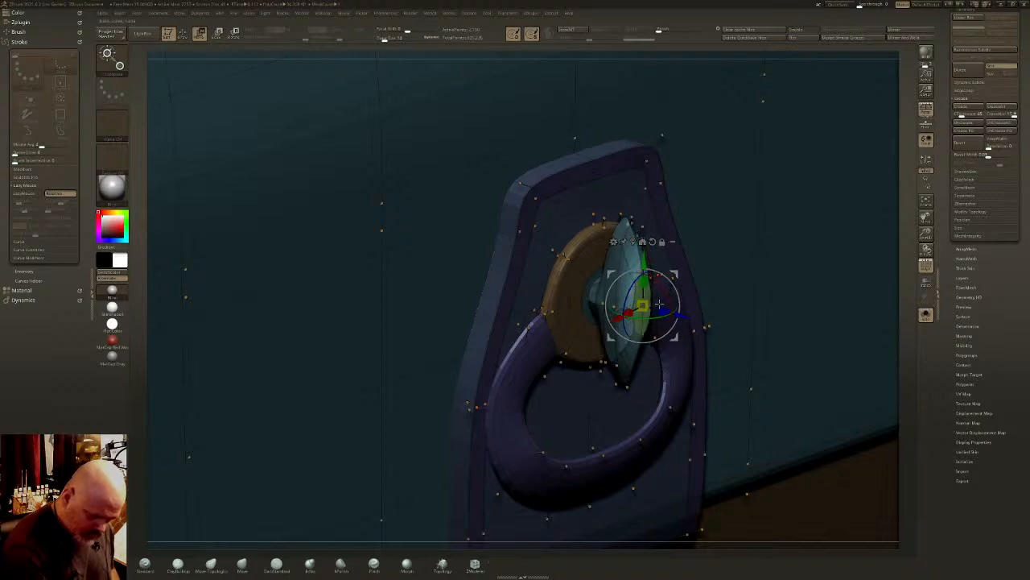
pyautogui.press('q')
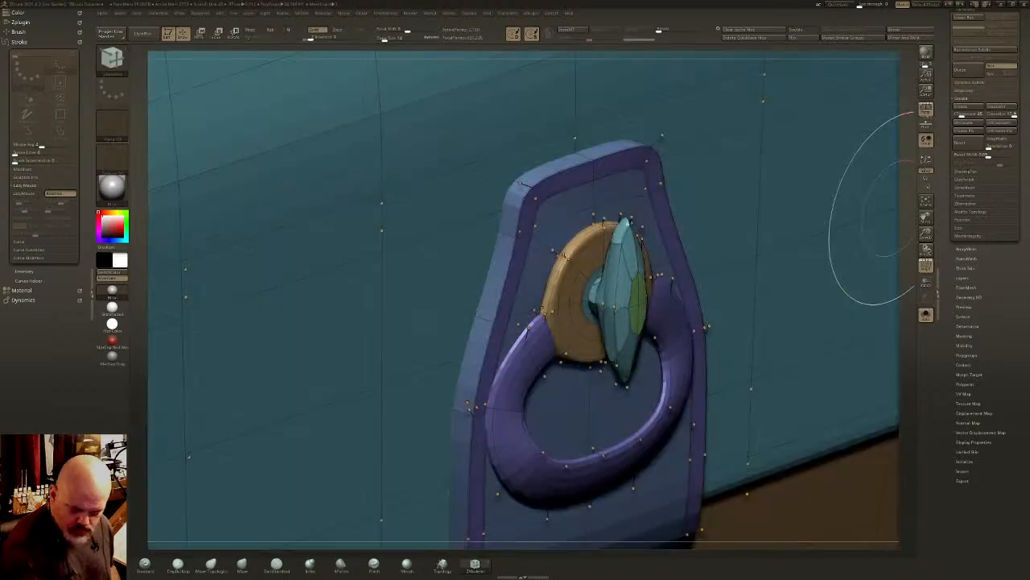
# - Remove all creases from the model and try creasing its polygroup borders, undoing that last crease
pyautogui.click(970, 179)
pyautogui.scroll(4, 970, 203)
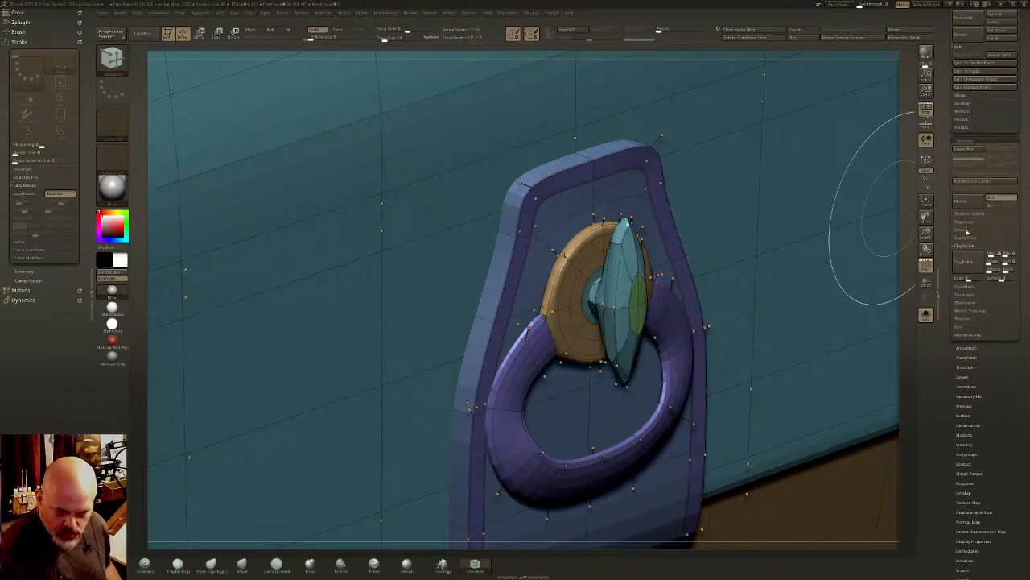
pyautogui.click(968, 230)
pyautogui.click(1002, 255)
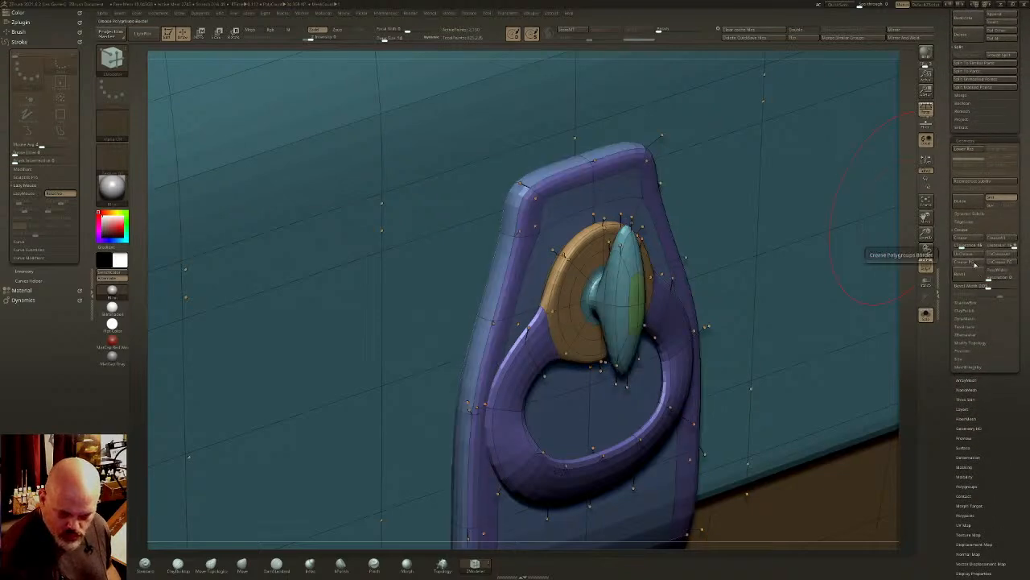
pyautogui.click(975, 263)
pyautogui.hotkey('ctrl', 'z')
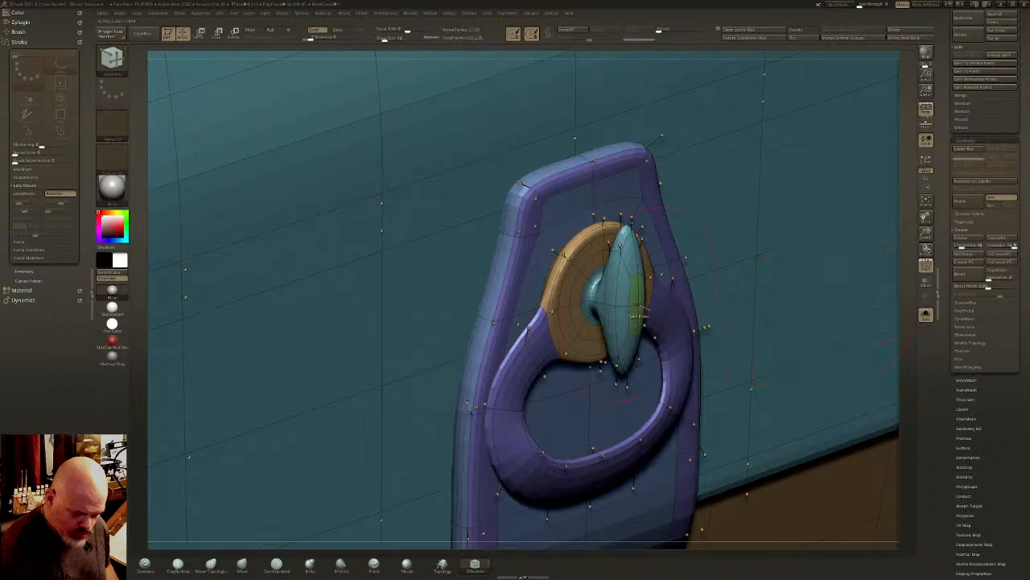
# - Isolate the rivet centre, grow the visible area to cover the whole disc, and assign it one polygroup
pyautogui.keyDown('ctrl'); pyautogui.keyDown('shift'); pyautogui.click(637, 313); pyautogui.keyUp('shift'); pyautogui.keyUp('ctrl')
pyautogui.hotkey('ctrl', 'shift', 'x')
pyautogui.hotkey('ctrl', 'shift', 'x')
pyautogui.hotkey('ctrl', 'shift', 'x')
pyautogui.hotkey('ctrl', 'shift', 'x')
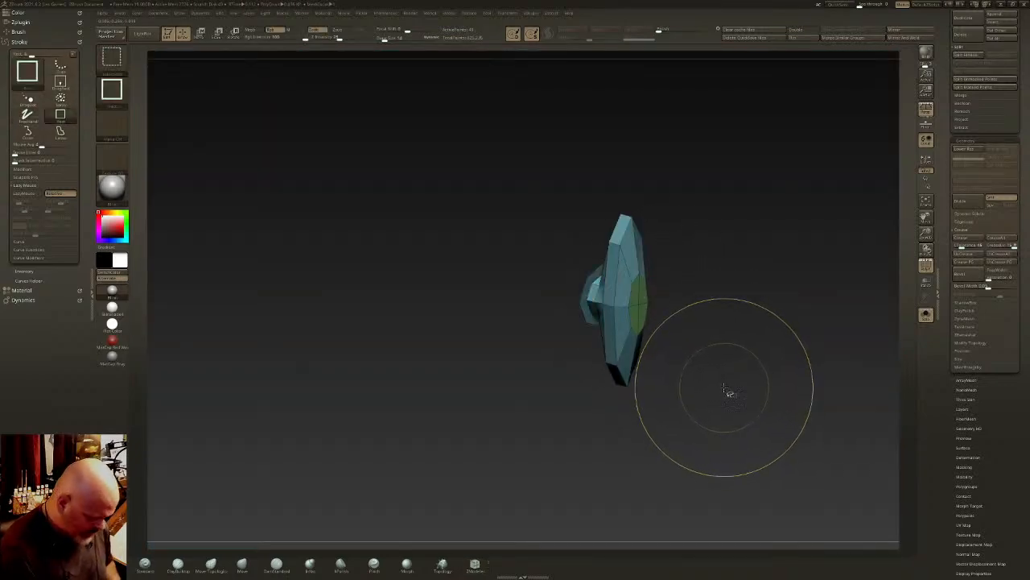
pyautogui.hotkey('ctrl', 'w')
pyautogui.hotkey('ctrl', 'shift', 'x')
pyautogui.hotkey('ctrl', 'shift', 'x')
pyautogui.hotkey('ctrl', 'shift', 'x')
pyautogui.hotkey('ctrl', 'shift', 'x')
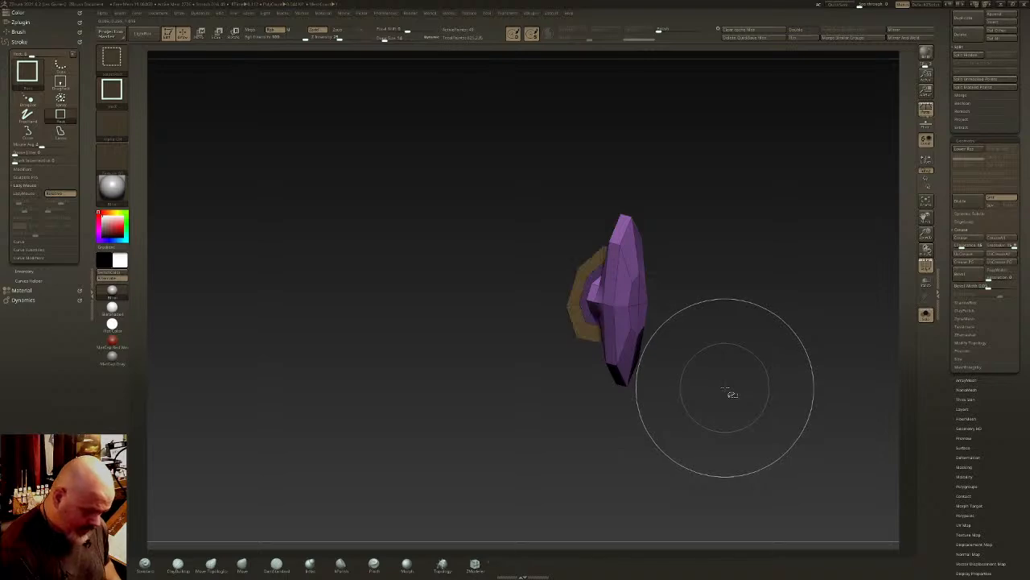
pyautogui.hotkey('ctrl', 'shift', 's')
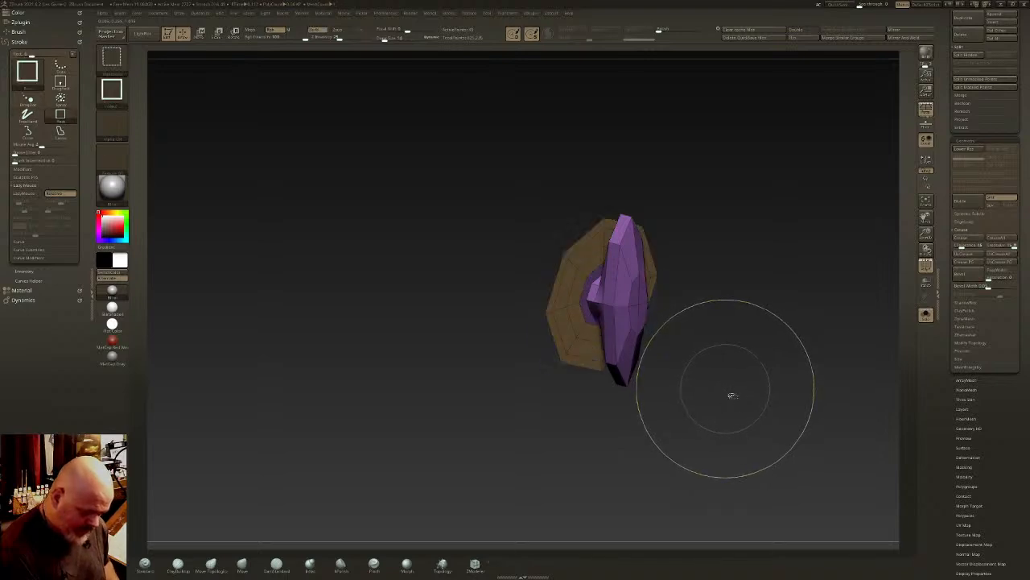
pyautogui.hotkey('ctrl', 'w')
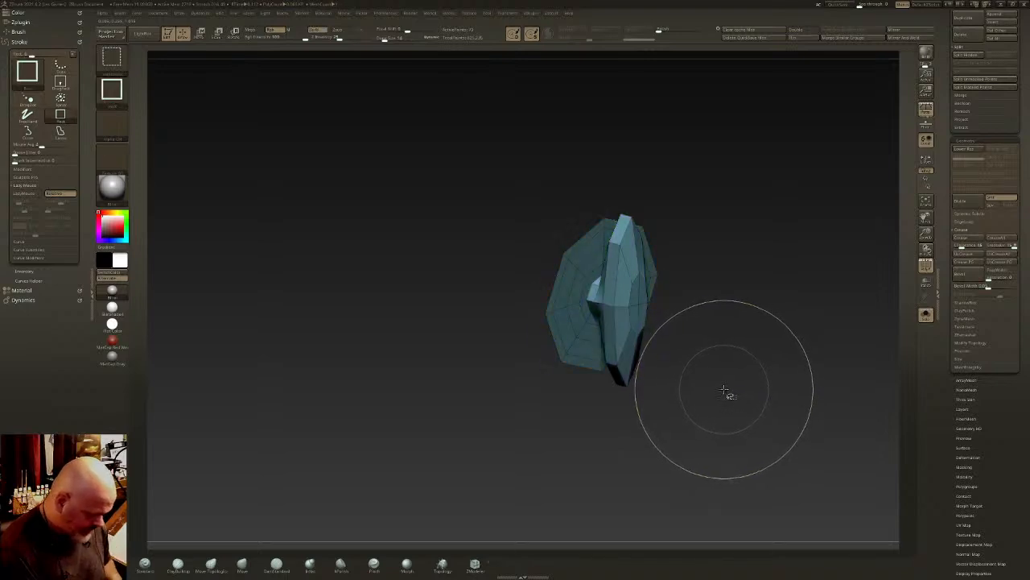
# - Grow the visible area beyond the disc, examine how it joins the ring, and show the surrounding model
pyautogui.hotkey('ctrl', 'shift', 'x')
pyautogui.hotkey('ctrl', 'shift', 'x')
pyautogui.moveTo(712, 373)
pyautogui.mouseDown()
pyautogui.moveTo(631, 323)
pyautogui.moveTo(657, 322)
pyautogui.moveTo(630, 329)
pyautogui.moveTo(658, 323)
pyautogui.mouseUp()
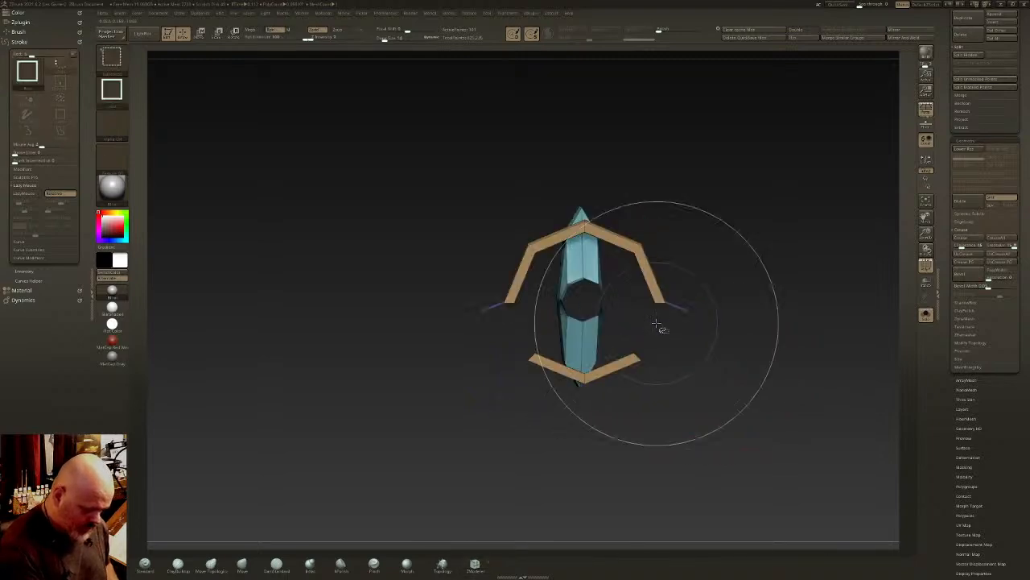
pyautogui.hotkey('ctrl', 'shift', 'x')
pyautogui.moveTo(720, 362)
pyautogui.mouseDown()
pyautogui.moveTo(690, 299)
pyautogui.moveTo(695, 273)
pyautogui.mouseUp()
pyautogui.keyDown('ctrl'); pyautogui.keyDown('shift'); pyautogui.click(725, 233); pyautogui.keyUp('shift'); pyautogui.keyUp('ctrl')
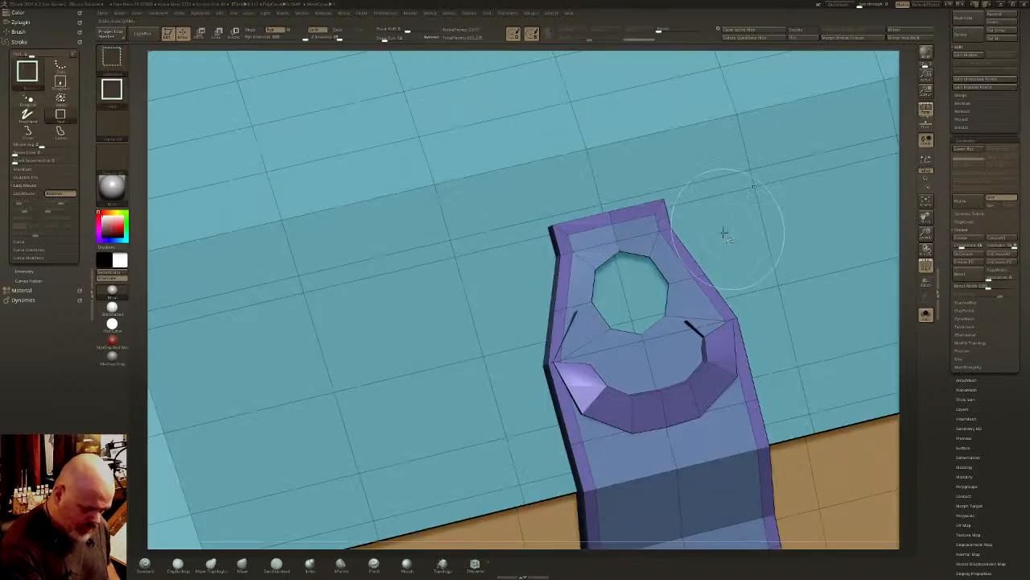
# - Isolate the ring and disc, give them one polygroup separate from the strap border, and show the full bag
pyautogui.keyDown('ctrl'); pyautogui.keyDown('shift'); pyautogui.click(610, 392); pyautogui.keyUp('shift'); pyautogui.keyUp('ctrl')
pyautogui.keyDown('ctrl'); pyautogui.moveTo(614, 391); pyautogui.dragTo(676, 276, button='right'); pyautogui.keyUp('ctrl')
pyautogui.keyDown('ctrl'); pyautogui.keyDown('shift'); pyautogui.moveTo(870, 150); pyautogui.dragTo(884, 168); pyautogui.keyUp('shift'); pyautogui.keyUp('ctrl')
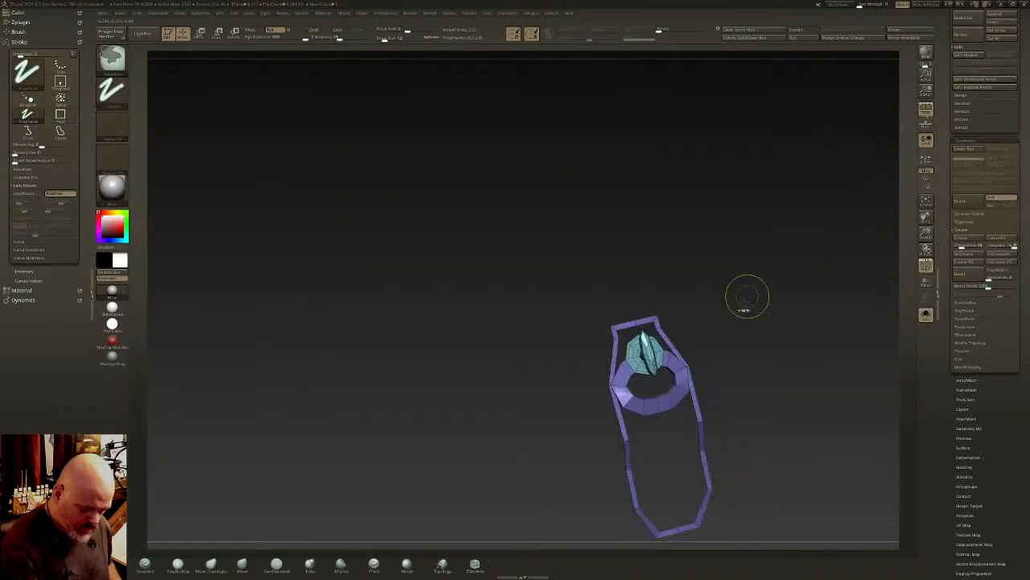
pyautogui.hotkey('ctrl', 'w')
pyautogui.keyDown('ctrl'); pyautogui.keyDown('shift'); pyautogui.click(705, 388); pyautogui.keyUp('shift'); pyautogui.keyUp('ctrl')
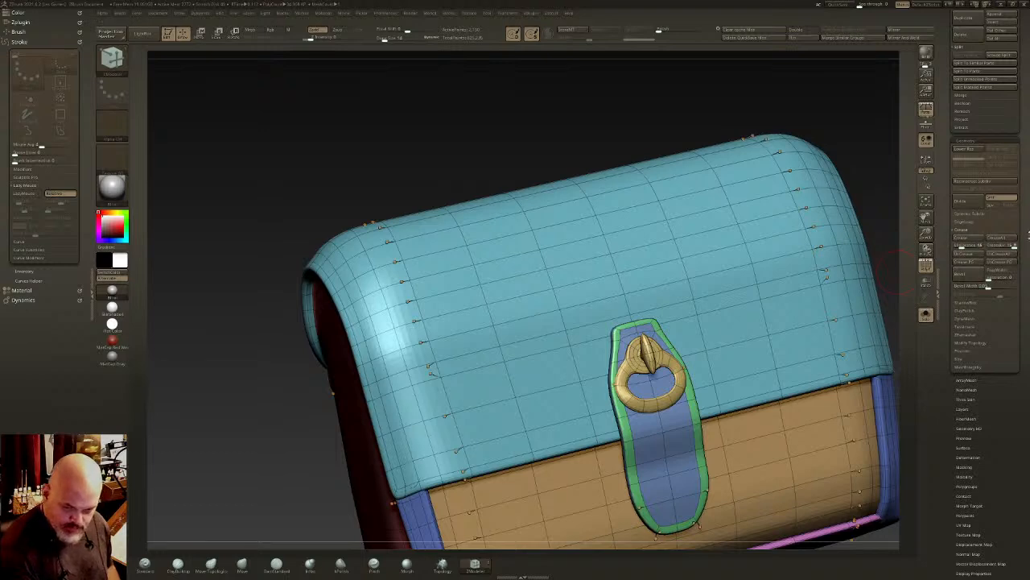
# - Crease the polygroup borders, check the bag without its wireframe, and show the polygroup wireframe again
pyautogui.click(969, 264)
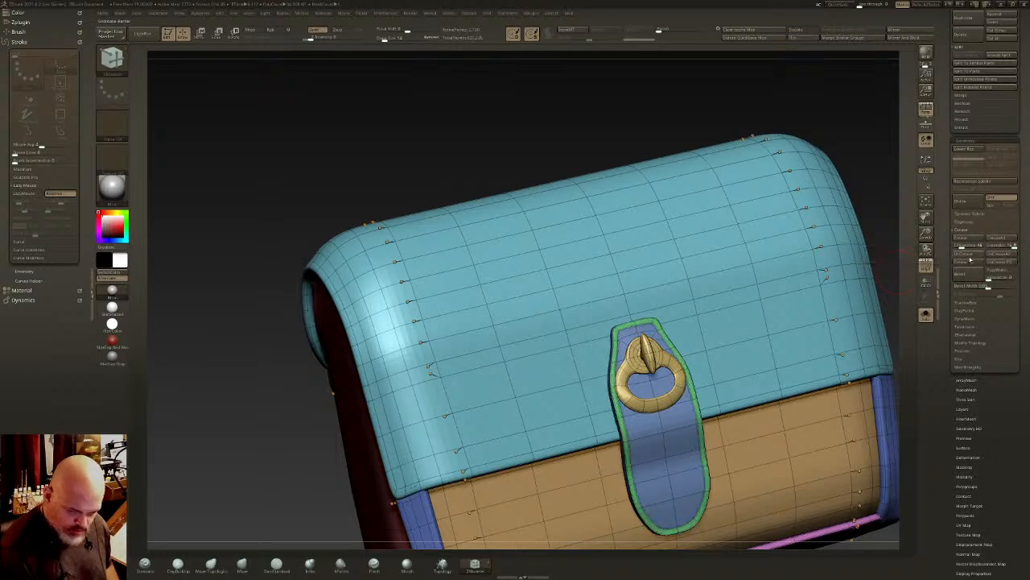
pyautogui.moveTo(694, 395)
pyautogui.keyDown('alt'); pyautogui.mouseDown(button='right')
pyautogui.moveTo(660, 328)
pyautogui.moveTo(653, 252)
pyautogui.moveTo(691, 332)
pyautogui.moveTo(663, 294)
pyautogui.moveTo(627, 345)
pyautogui.mouseUp(button='right'); pyautogui.keyUp('alt')
pyautogui.hotkey('shift', 'f')
pyautogui.moveTo(627, 345); pyautogui.dragTo(640, 380, button='right')
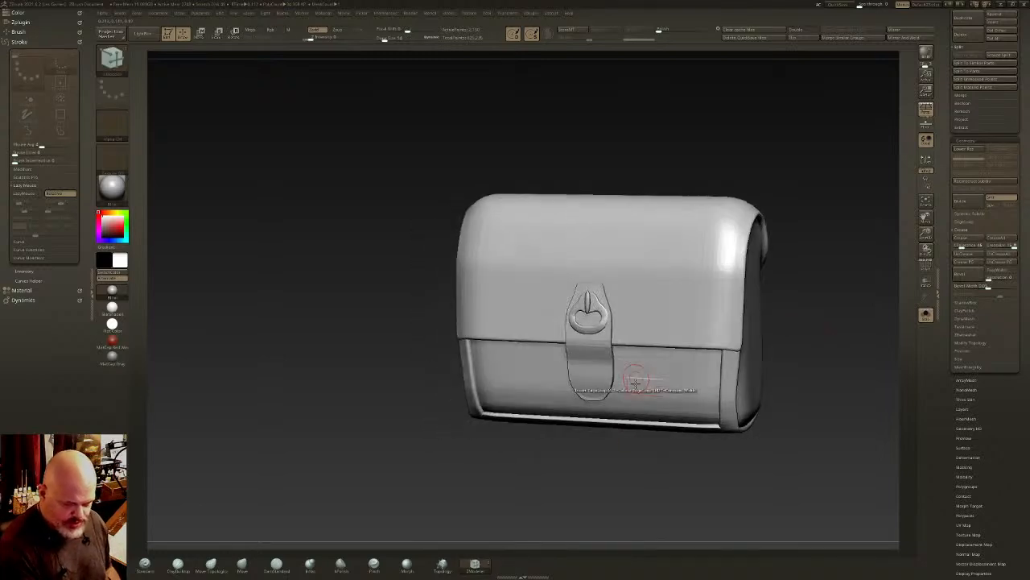
pyautogui.keyDown('alt'); pyautogui.moveTo(846, 267); pyautogui.dragTo(825, 324, button='right'); pyautogui.keyUp('alt')
pyautogui.hotkey('shift', 'f')
pyautogui.keyDown('ctrl'); pyautogui.moveTo(743, 351); pyautogui.dragTo(724, 260, button='right'); pyautogui.keyUp('ctrl')
# - Turn off the smoothed preview, isolate the flap's outer surface to examine its edge, and show the full bag
pyautogui.hotkey('shift', 'd')
pyautogui.keyDown('ctrl'); pyautogui.keyDown('shift'); pyautogui.click(681, 279); pyautogui.keyUp('shift'); pyautogui.keyUp('ctrl')
pyautogui.hotkey('ctrl', 'shift', 's')
pyautogui.hotkey('ctrl', 'shift', 's')
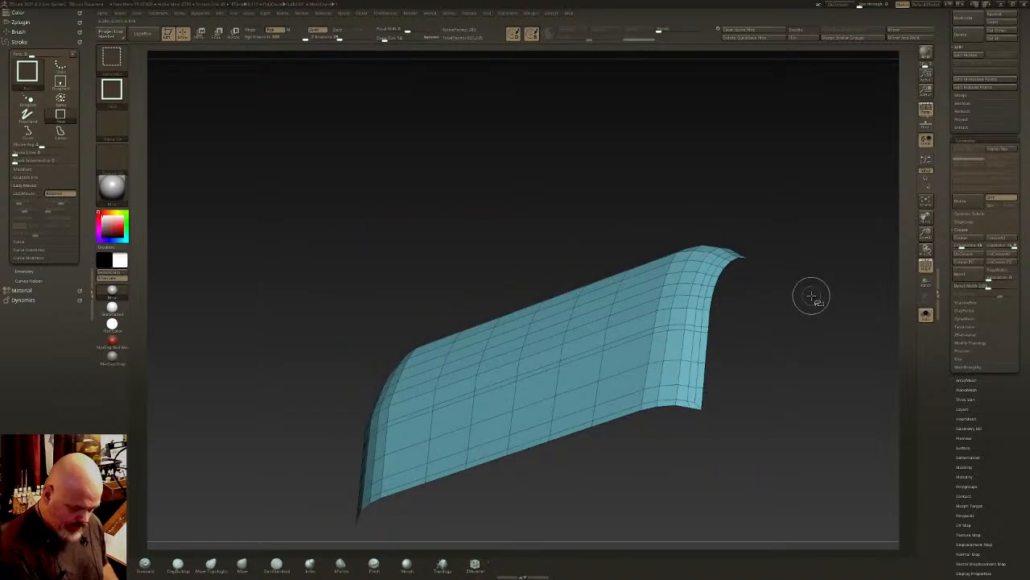
pyautogui.keyDown('ctrl'); pyautogui.keyDown('shift'); pyautogui.click(810, 296); pyautogui.keyUp('shift'); pyautogui.keyUp('ctrl')
pyautogui.keyDown('ctrl'); pyautogui.moveTo(789, 301); pyautogui.dragTo(687, 340, button='right'); pyautogui.keyUp('ctrl')
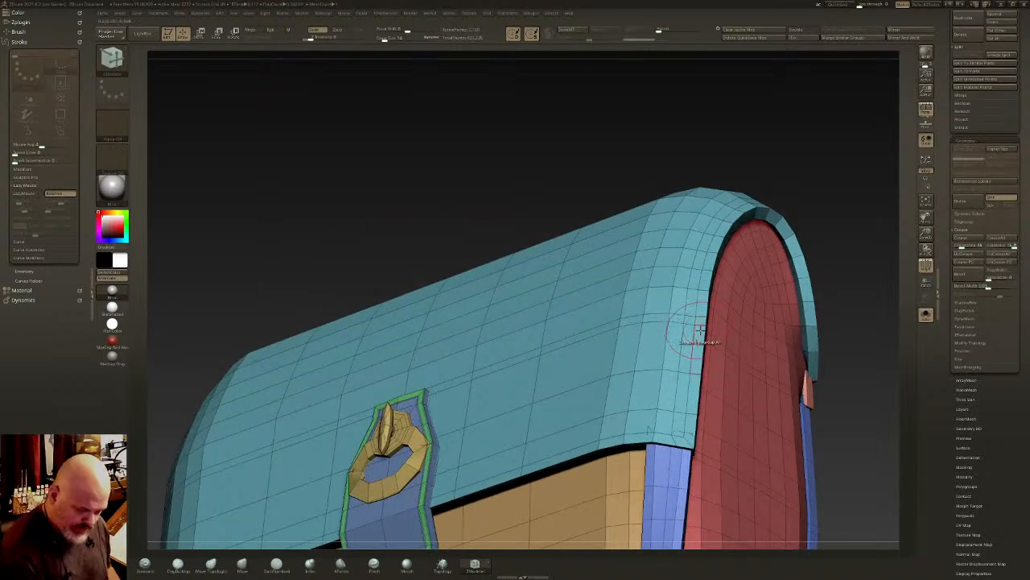
# - Set ZModeler's polygon target to Polyloop, extrude the narrow loop along the flap's edge, and hide the wireframe
pyautogui.press('space')
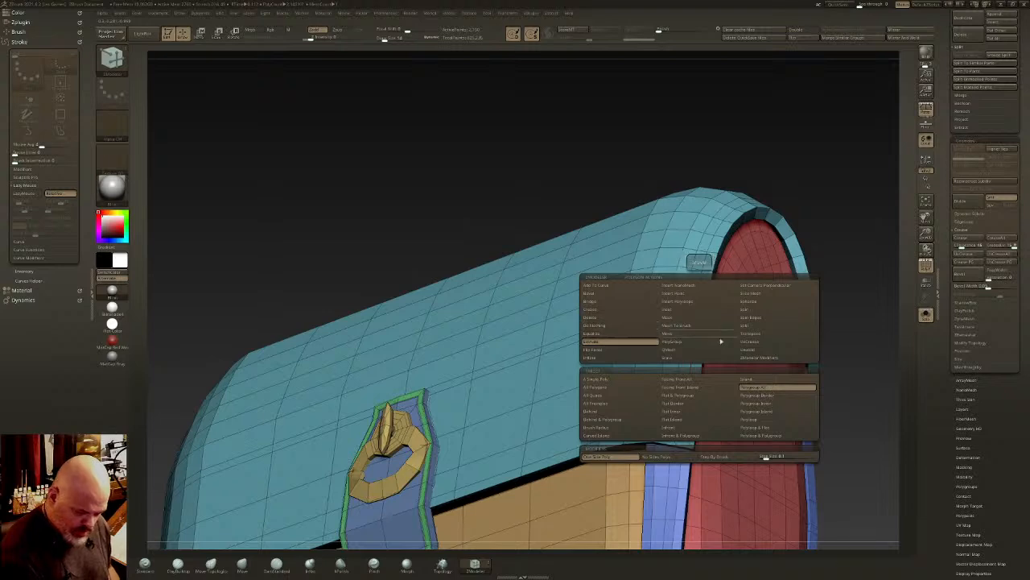
pyautogui.click(757, 420)
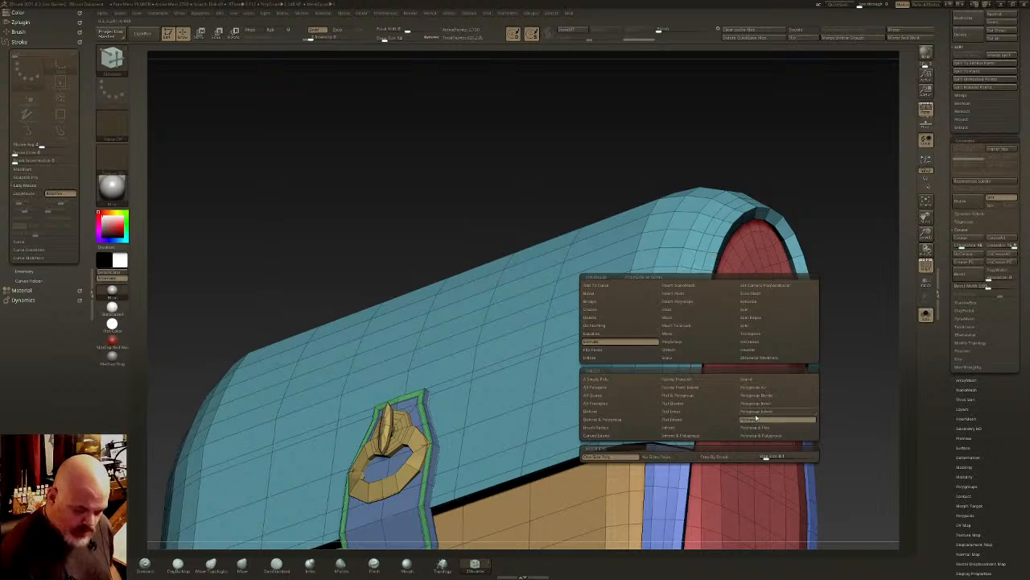
pyautogui.click(726, 214)
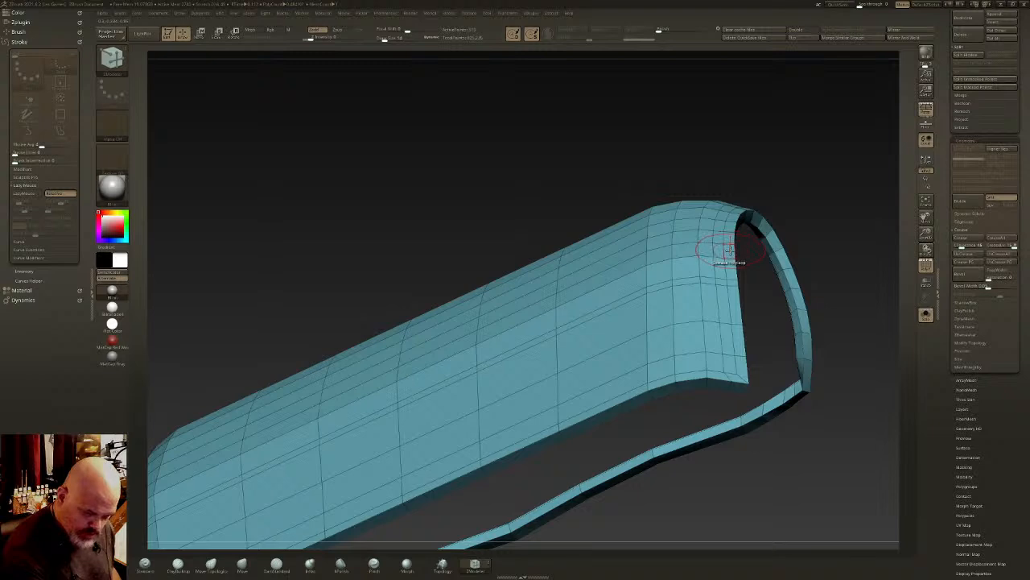
pyautogui.moveTo(728, 249)
pyautogui.mouseDown()
pyautogui.moveTo(734, 262)
pyautogui.moveTo(728, 243)
pyautogui.mouseUp()
pyautogui.keyDown('ctrl'); pyautogui.keyDown('shift'); pyautogui.click(812, 232); pyautogui.keyUp('shift'); pyautogui.keyUp('ctrl')
pyautogui.moveTo(814, 221); pyautogui.dragTo(799, 340)
pyautogui.click(927, 264)
pyautogui.keyDown('shift'); pyautogui.moveTo(829, 338); pyautogui.dragTo(739, 379, button='right'); pyautogui.keyUp('shift')
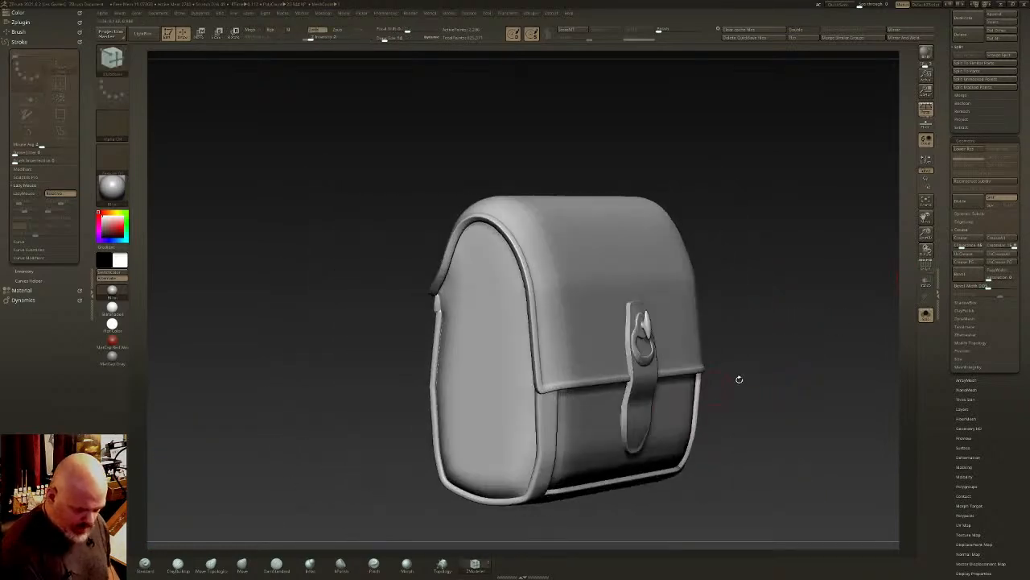
# - Examine the bag alongside the full creature and chariot scene, comparing its isolated back with the harness straps on the body
pyautogui.click(926, 317)
pyautogui.moveTo(620, 398); pyautogui.dragTo(577, 388, button='right')
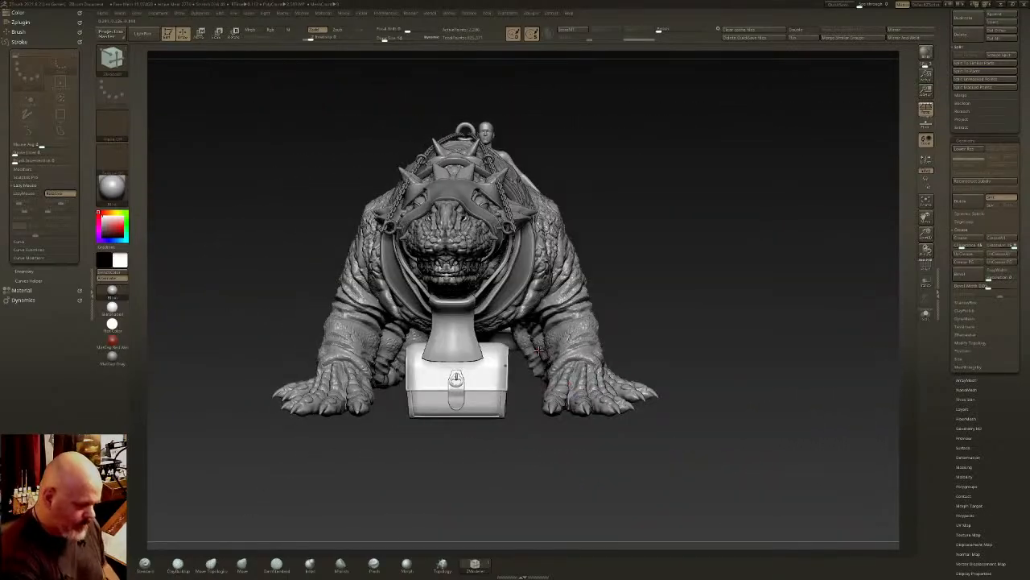
pyautogui.moveTo(539, 350); pyautogui.dragTo(703, 206, button='right')
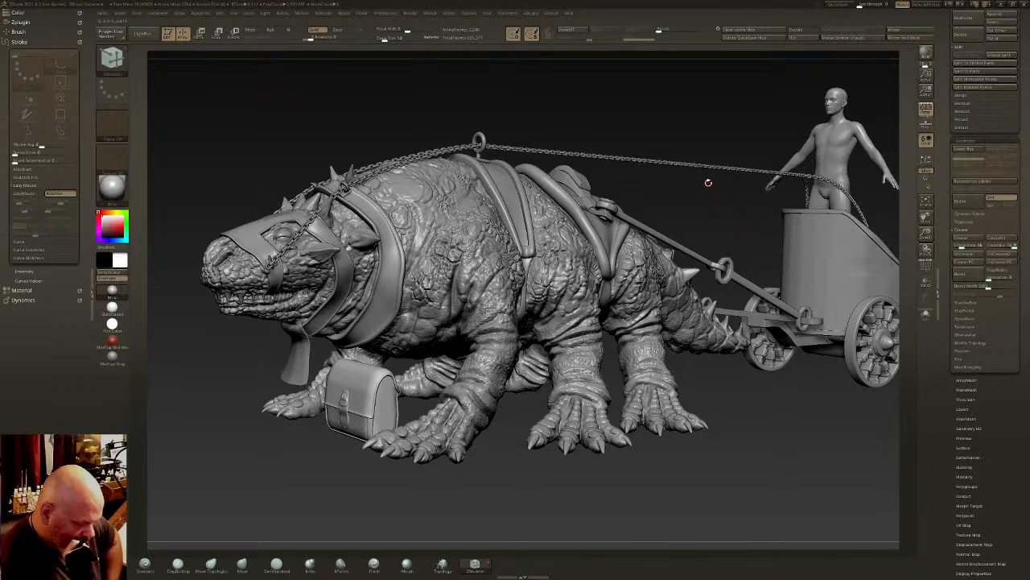
pyautogui.click(925, 318)
pyautogui.moveTo(765, 343); pyautogui.dragTo(524, 417)
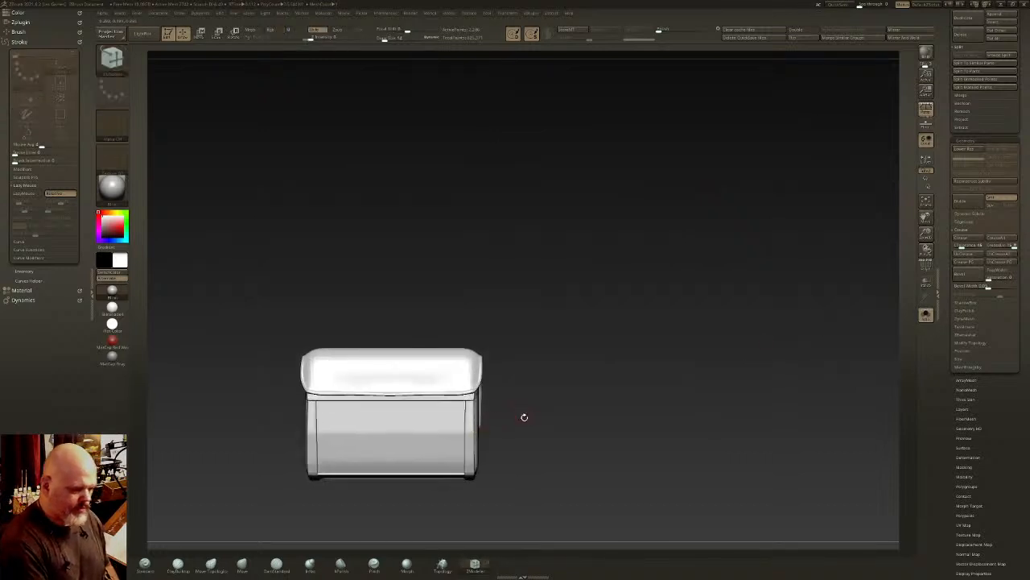
pyautogui.keyDown('alt'); pyautogui.moveTo(464, 407); pyautogui.dragTo(556, 367, button='right'); pyautogui.keyUp('alt')
pyautogui.keyDown('alt'); pyautogui.moveTo(625, 273); pyautogui.dragTo(641, 270); pyautogui.keyUp('alt')
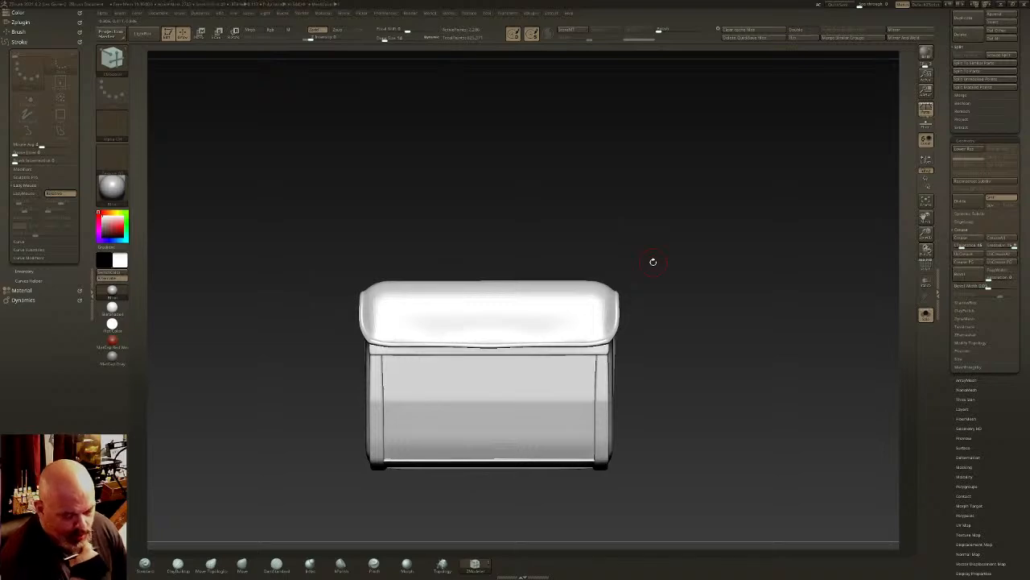
pyautogui.click(926, 315)
pyautogui.moveTo(681, 337)
pyautogui.keyDown('ctrl'); pyautogui.mouseDown(button='right')
pyautogui.moveTo(681, 316)
pyautogui.moveTo(628, 288)
pyautogui.moveTo(662, 280)
pyautogui.moveTo(682, 251)
pyautogui.moveTo(716, 253)
pyautogui.moveTo(648, 252)
pyautogui.moveTo(637, 265)
pyautogui.mouseUp(button='right'); pyautogui.keyUp('ctrl')
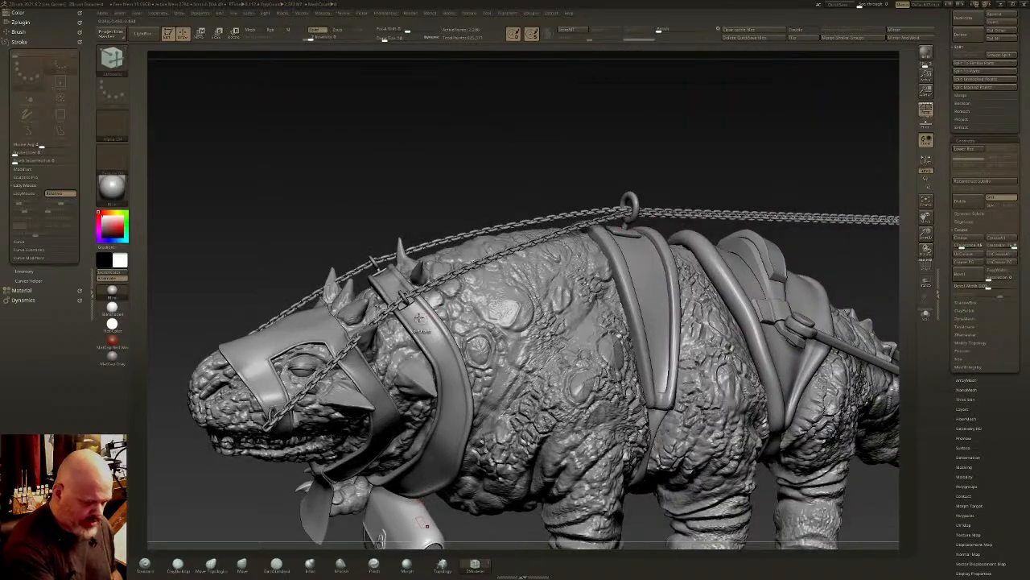
pyautogui.moveTo(422, 336); pyautogui.dragTo(441, 296, button='right')
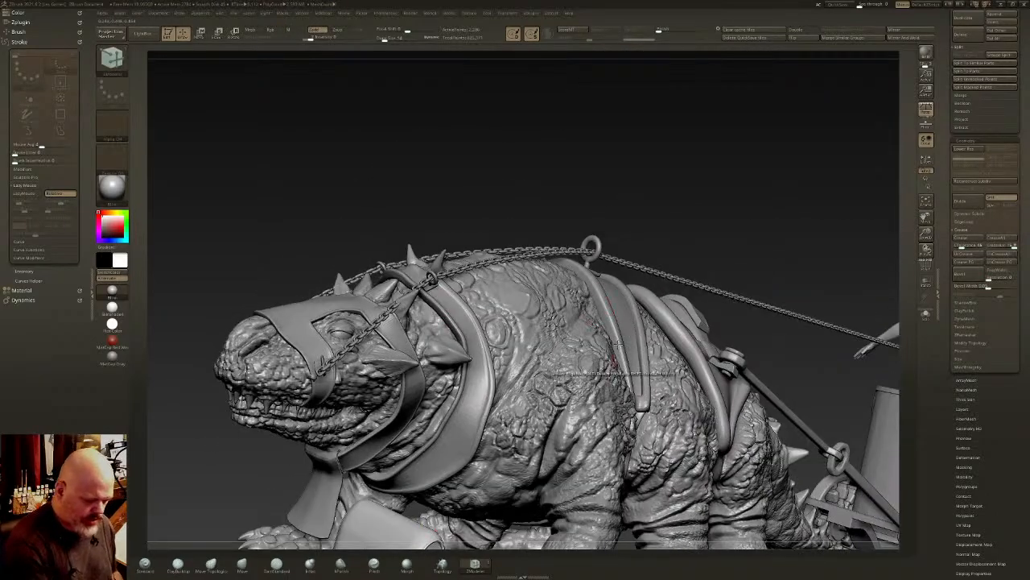
pyautogui.moveTo(643, 354); pyautogui.dragTo(681, 298, button='right')
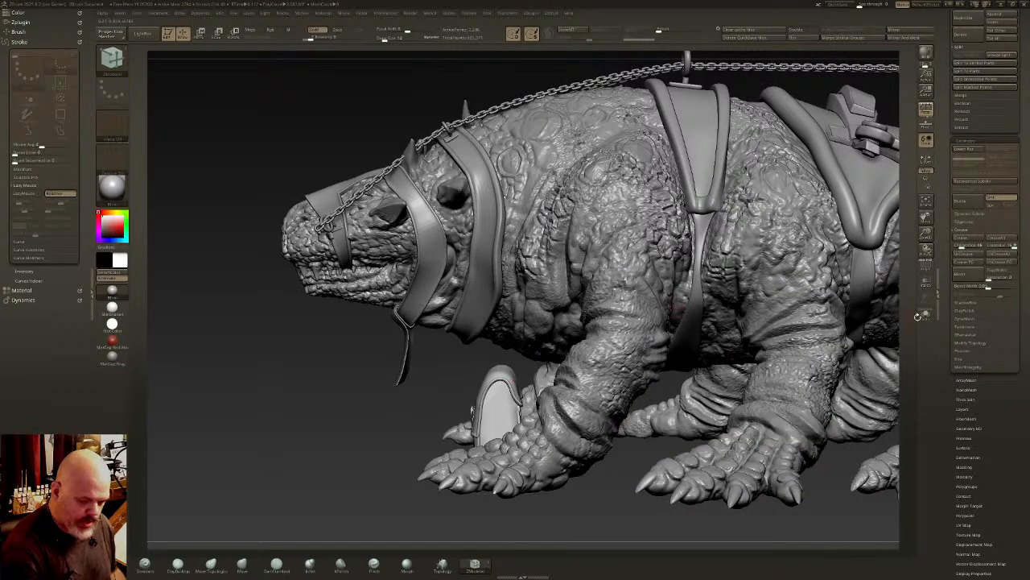
# - Isolate the bag, face its back straight on, and turn off perspective
pyautogui.click(924, 316)
pyautogui.moveTo(547, 402); pyautogui.dragTo(580, 401, button='right')
pyautogui.press('p')
pyautogui.moveTo(580, 401)
pyautogui.mouseDown(button='right')
pyautogui.moveTo(664, 387)
pyautogui.moveTo(593, 387)
pyautogui.mouseUp(button='right')
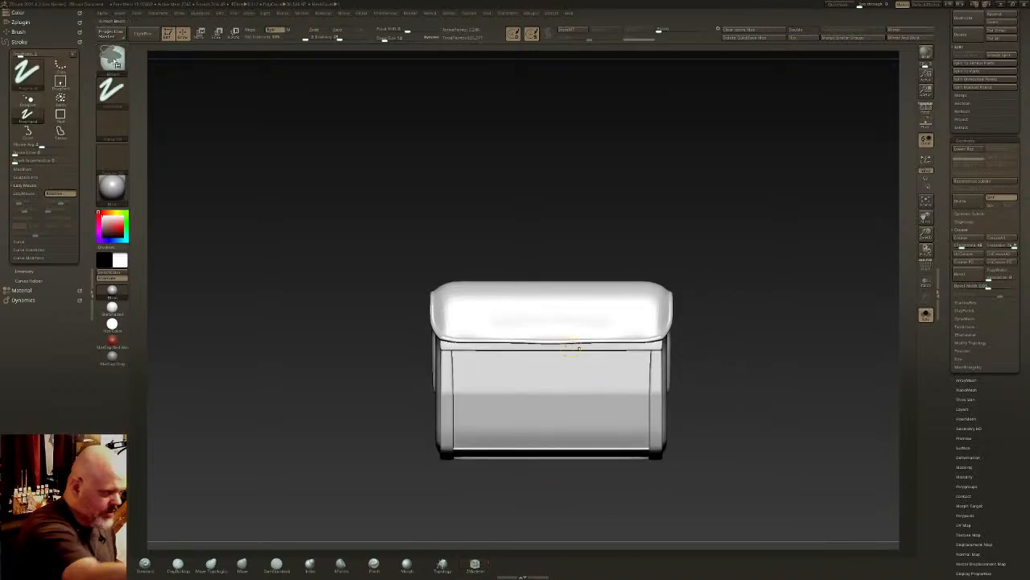
# - Use a lasso-stroke brush to draw a mirrored inverted-V strap mesh behind and above the bag, and select the Move brush
pyautogui.click(117, 63)
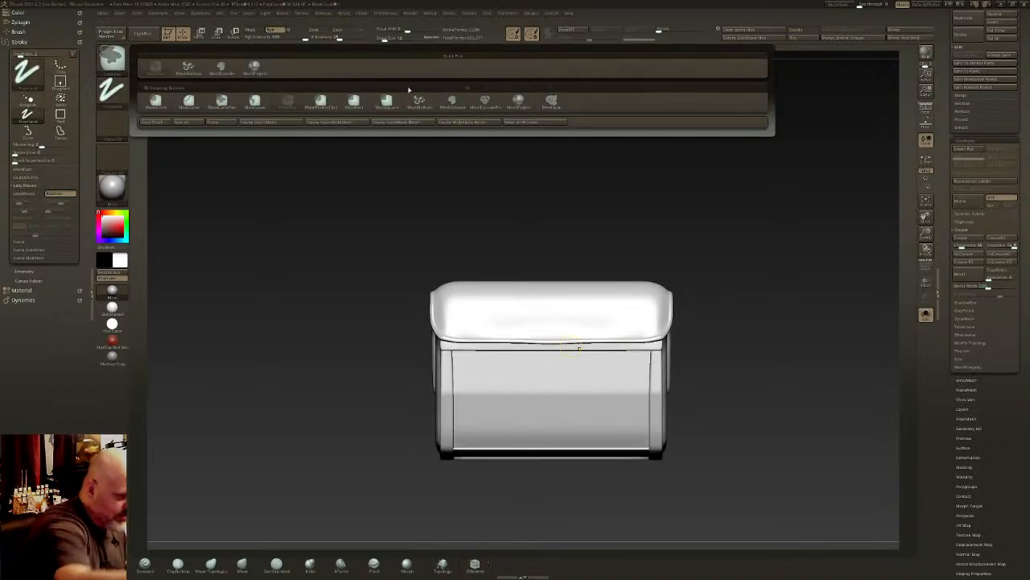
pyautogui.click(254, 105)
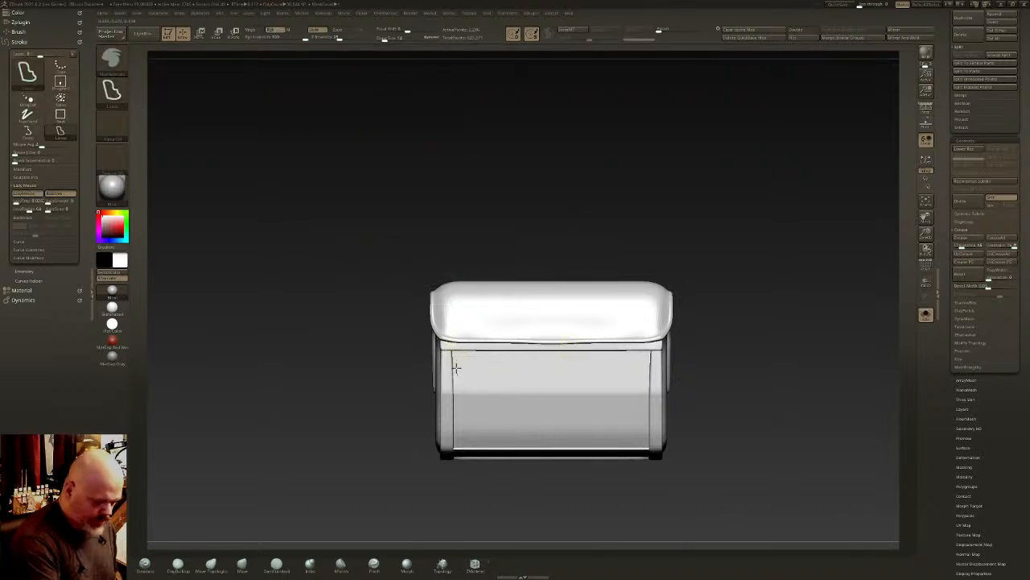
pyautogui.moveTo(464, 163)
pyautogui.keyDown('ctrl'); pyautogui.mouseDown()
pyautogui.moveTo(504, 160)
pyautogui.moveTo(485, 401)
pyautogui.mouseUp(); pyautogui.keyUp('ctrl')
pyautogui.moveTo(485, 401)
pyautogui.mouseDown(button='right')
pyautogui.moveTo(580, 383)
pyautogui.moveTo(571, 375)
pyautogui.mouseUp(button='right')
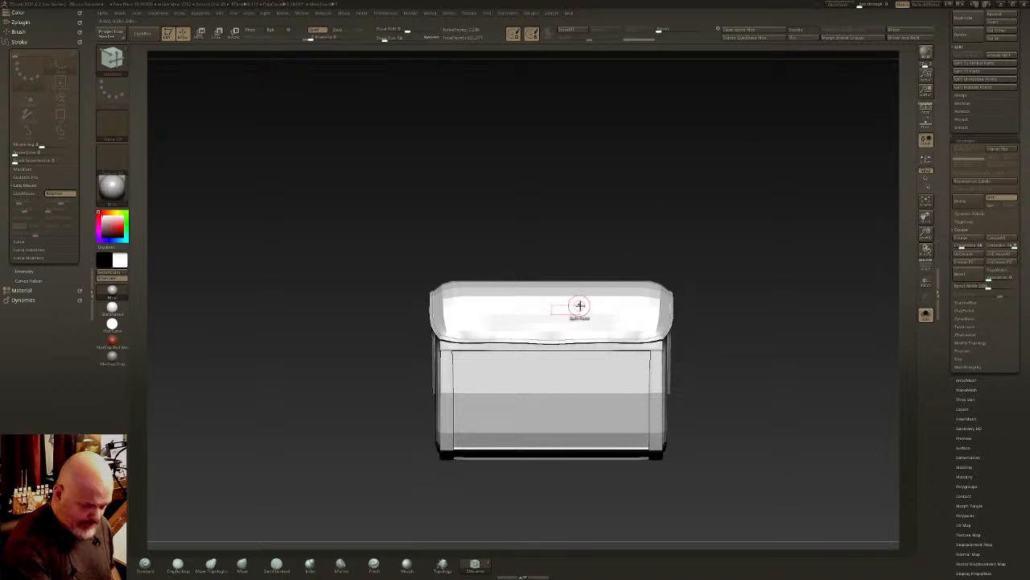
pyautogui.hotkey('ctrl', 'shift')
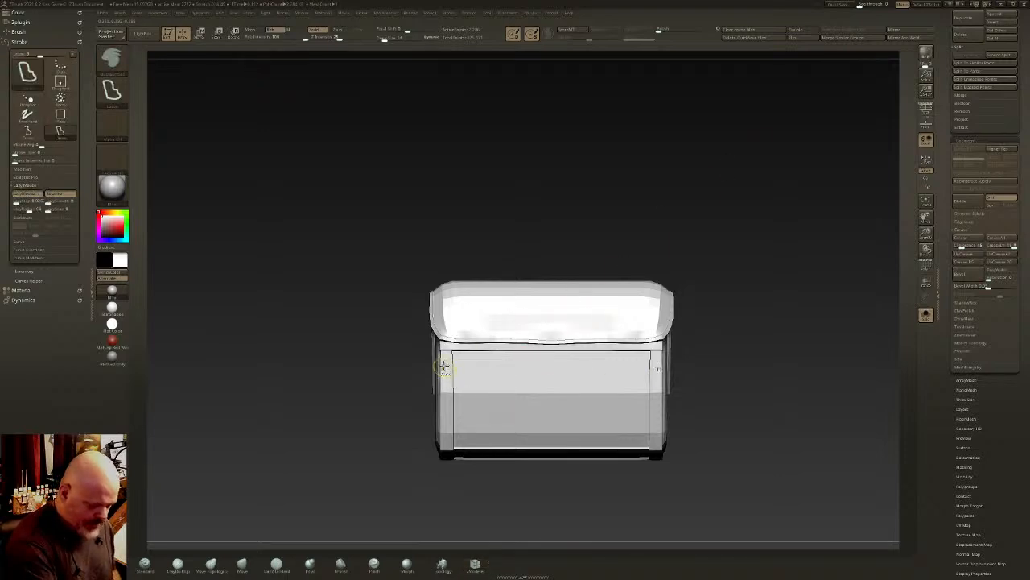
pyautogui.moveTo(468, 307)
pyautogui.keyDown('ctrl'); pyautogui.keyDown('shift'); pyautogui.mouseDown()
pyautogui.moveTo(555, 185)
pyautogui.moveTo(574, 194)
pyautogui.moveTo(575, 220)
pyautogui.moveTo(523, 265)
pyautogui.moveTo(455, 396)
pyautogui.moveTo(454, 420)
pyautogui.mouseUp(); pyautogui.keyUp('shift'); pyautogui.keyUp('ctrl')
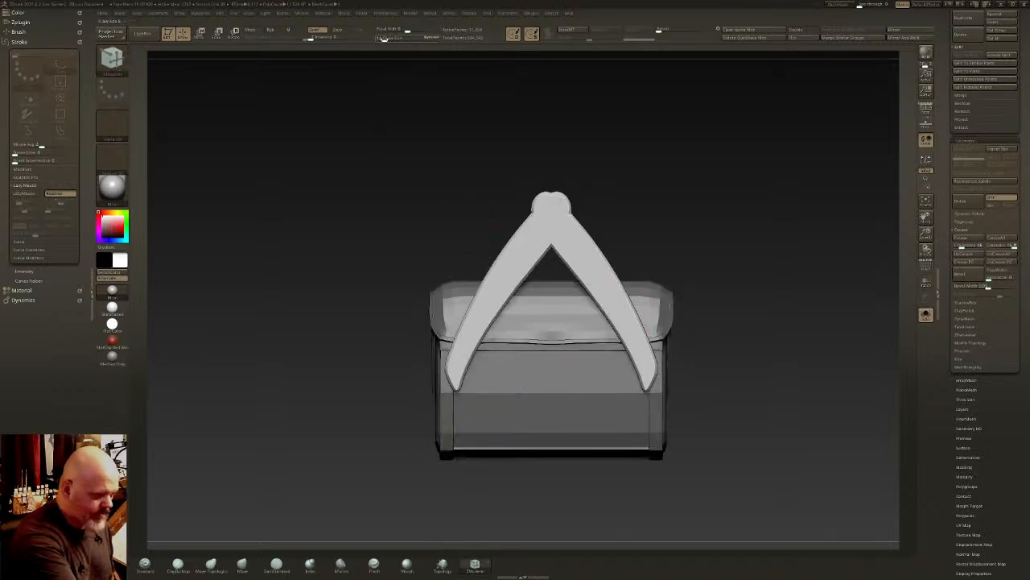
pyautogui.click(243, 565)
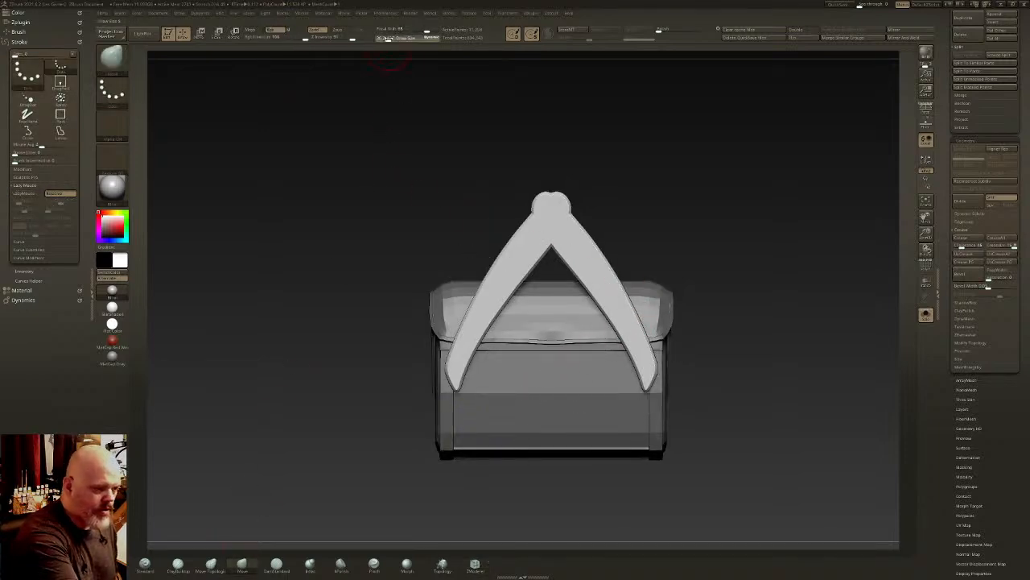
# - Smooth the inverted-V strap mesh and isolate it from the bag
pyautogui.moveTo(538, 234)
pyautogui.keyDown('shift'); pyautogui.mouseDown()
pyautogui.moveTo(552, 203)
pyautogui.moveTo(488, 308)
pyautogui.moveTo(543, 225)
pyautogui.mouseUp(); pyautogui.keyUp('shift')
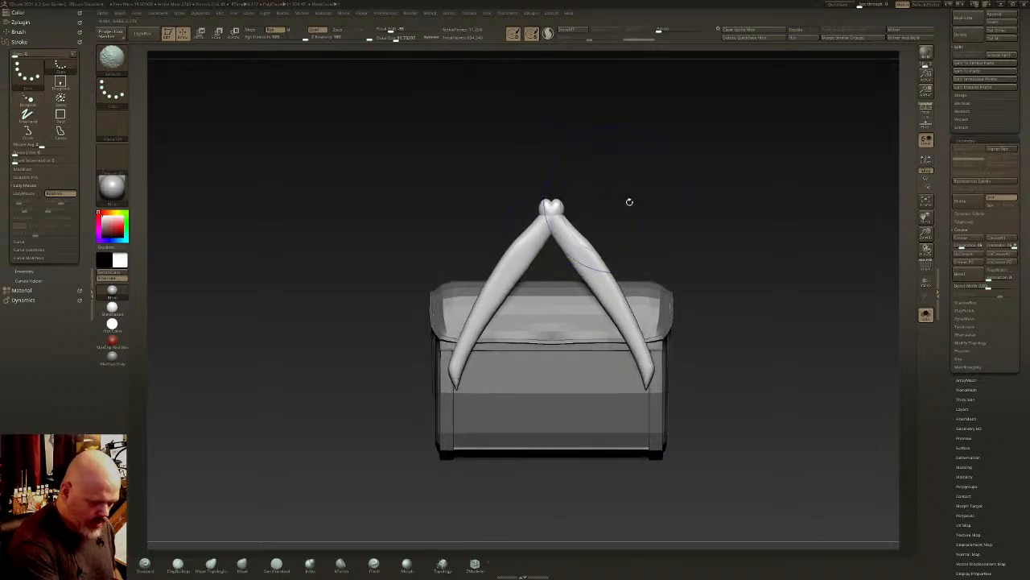
pyautogui.moveTo(671, 230)
pyautogui.mouseDown()
pyautogui.moveTo(765, 231)
pyautogui.moveTo(669, 239)
pyautogui.mouseUp()
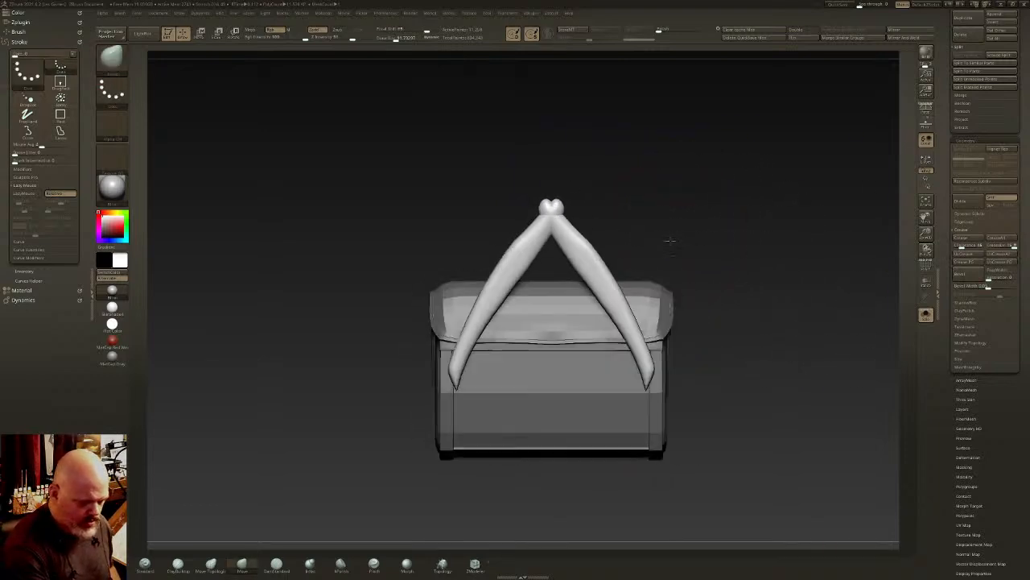
pyautogui.keyDown('ctrl'); pyautogui.keyDown('shift'); pyautogui.moveTo(506, 104); pyautogui.dragTo(611, 275); pyautogui.keyUp('shift'); pyautogui.keyUp('ctrl')
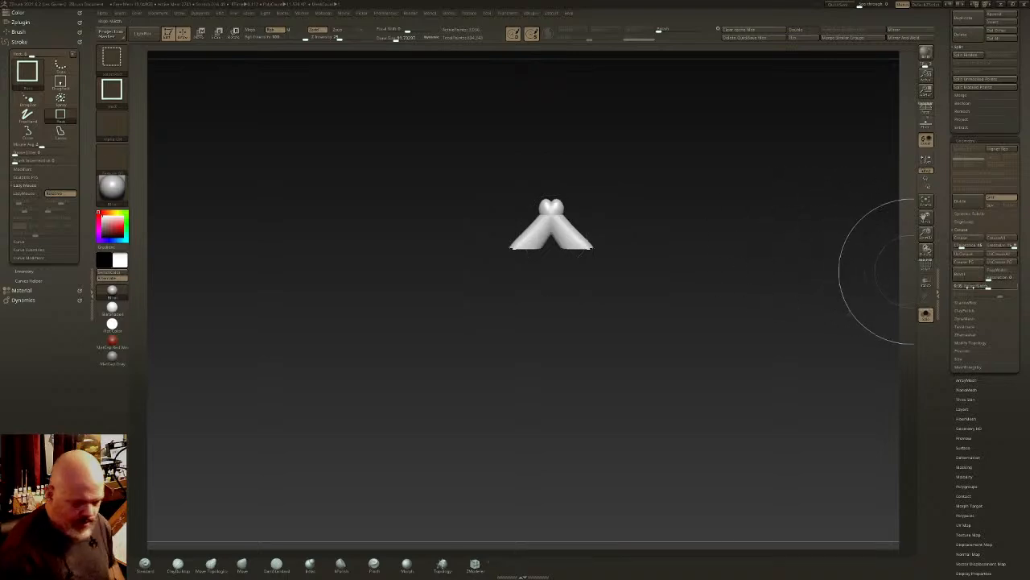
pyautogui.hotkey('ctrl', 'shift', 'x')
pyautogui.hotkey('ctrl', 'shift', 'x')
pyautogui.hotkey('ctrl', 'shift', 'x')
pyautogui.hotkey('ctrl', 'shift', 'x')
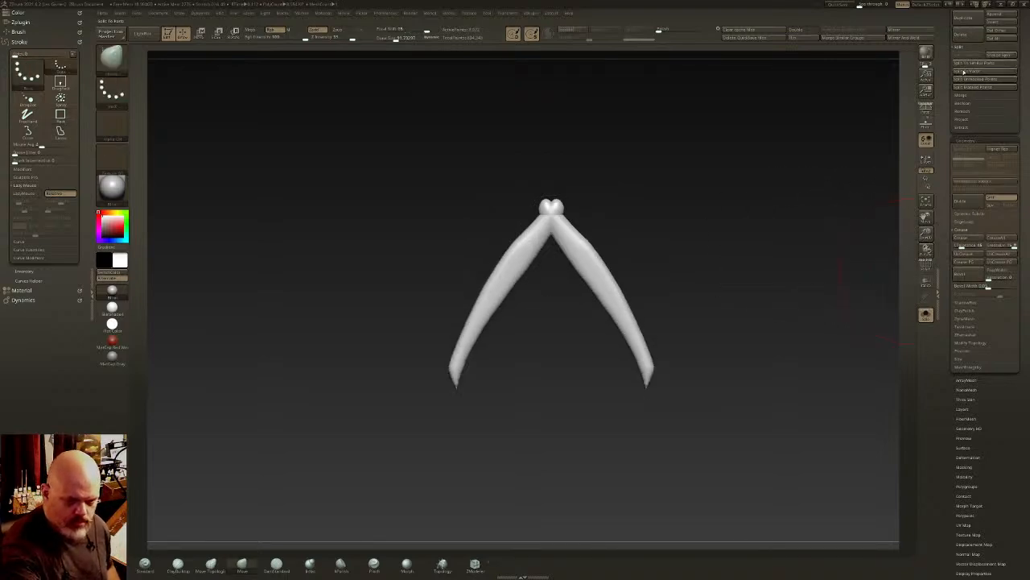
pyautogui.click(926, 313)
pyautogui.click(926, 314)
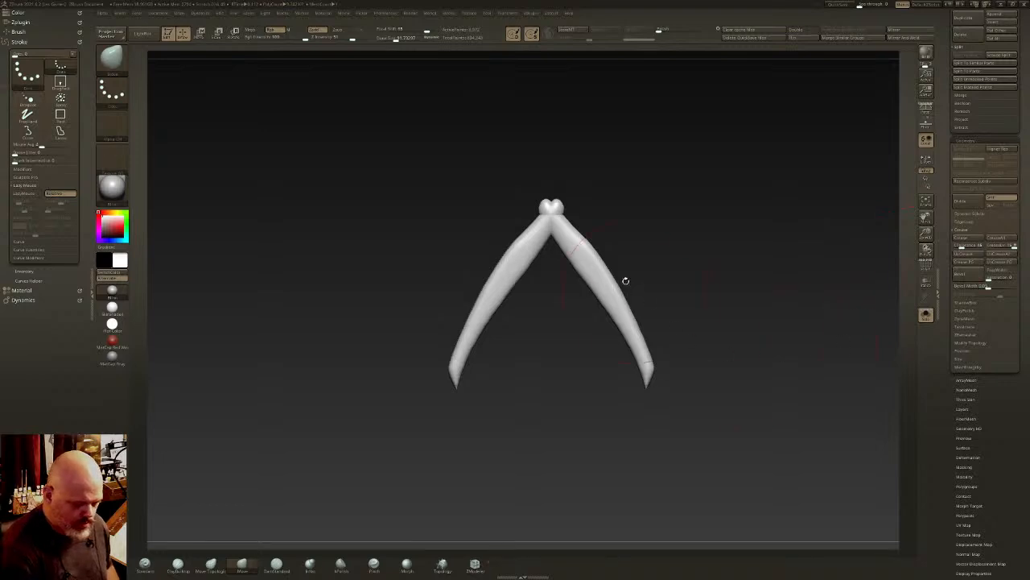
# - Cut the double knob off the strap's peak with the ClipCurve brush, following the outer curve of both legs
pyautogui.keyDown('ctrl'); pyautogui.moveTo(587, 241); pyautogui.dragTo(592, 254, button='right'); pyautogui.keyUp('ctrl')
pyautogui.keyDown('ctrl'); pyautogui.keyDown('shift'); pyautogui.click(113, 61); pyautogui.keyUp('shift'); pyautogui.keyUp('ctrl')
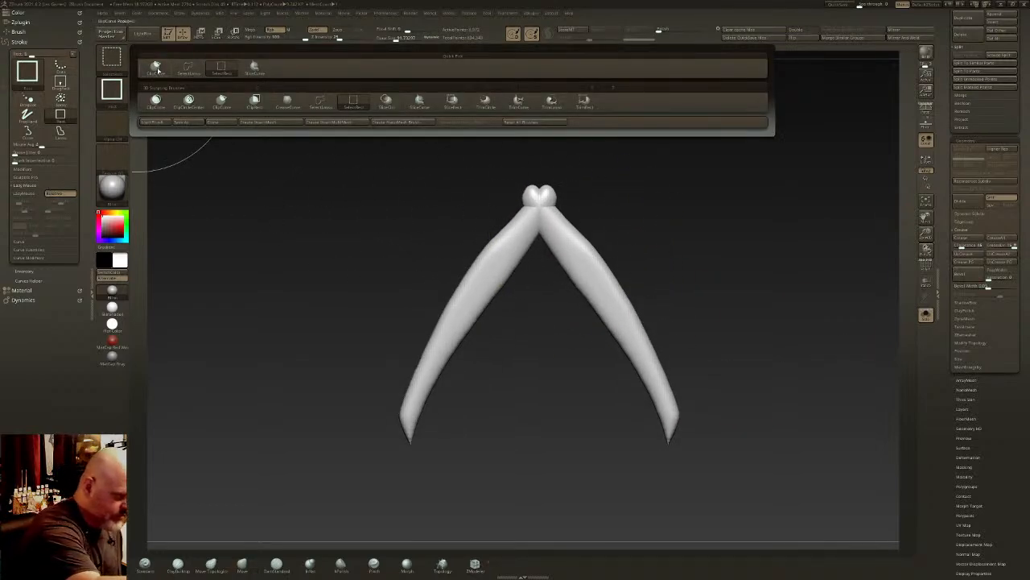
pyautogui.keyDown('ctrl'); pyautogui.keyDown('shift'); pyautogui.click(157, 69); pyautogui.keyUp('shift'); pyautogui.keyUp('ctrl')
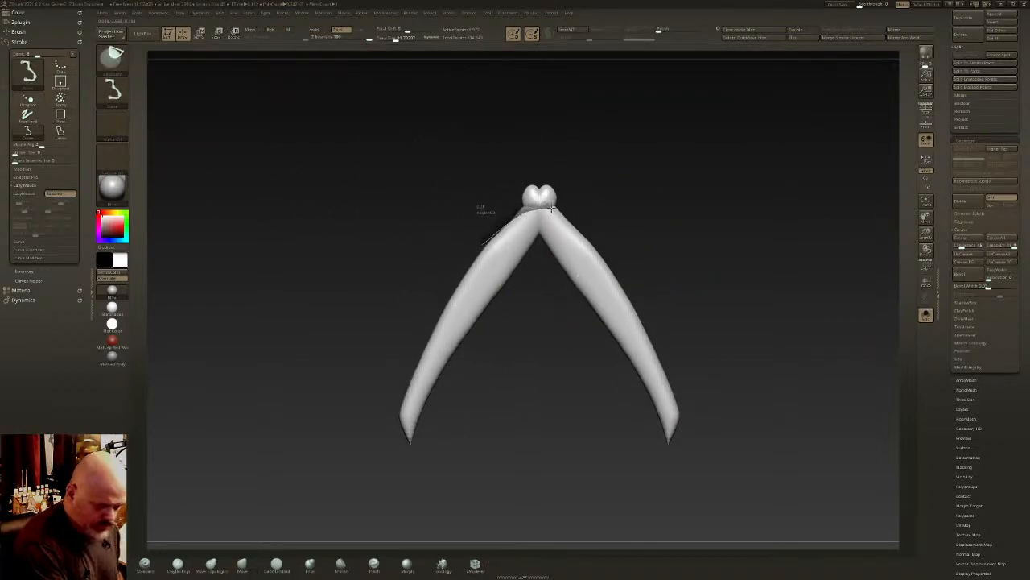
pyautogui.keyDown('ctrl'); pyautogui.keyDown('shift'); pyautogui.moveTo(552, 207); pyautogui.dragTo(597, 237); pyautogui.keyUp('shift'); pyautogui.keyUp('ctrl')
pyautogui.moveTo(595, 234); pyautogui.dragTo(561, 224, button='right')
pyautogui.keyDown('shift'); pyautogui.moveTo(544, 213); pyautogui.dragTo(535, 211); pyautogui.keyUp('shift')
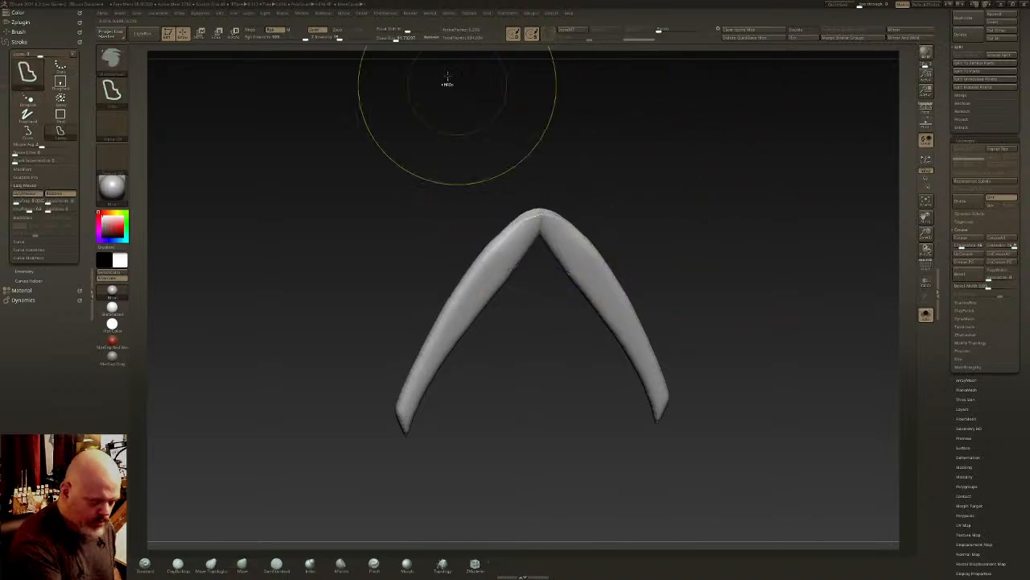
# - Smooth the strap's bend and legs into a more even band, and clip both lower tips flat
pyautogui.keyDown('shift'); pyautogui.moveTo(542, 207); pyautogui.dragTo(513, 253); pyautogui.keyUp('shift')
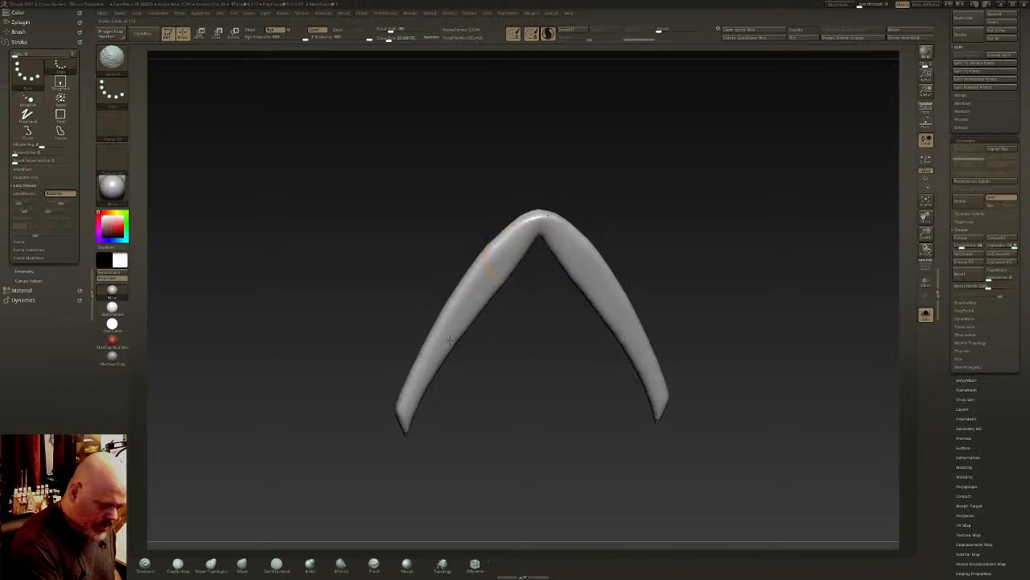
pyautogui.moveTo(556, 228)
pyautogui.keyDown('shift'); pyautogui.mouseDown()
pyautogui.moveTo(513, 251)
pyautogui.moveTo(413, 419)
pyautogui.mouseUp(); pyautogui.keyUp('shift')
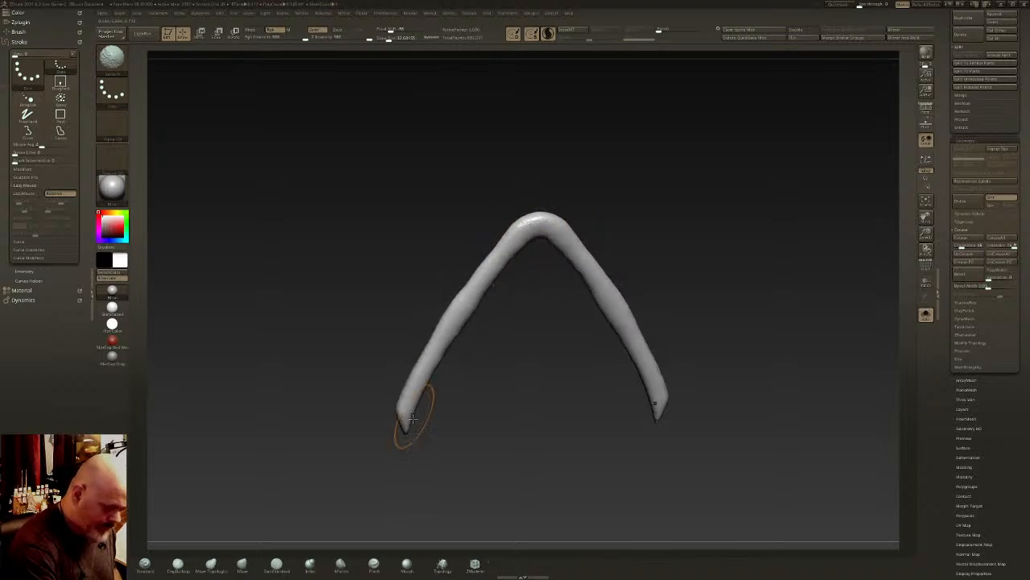
pyautogui.keyDown('shift'); pyautogui.moveTo(473, 354); pyautogui.dragTo(486, 335); pyautogui.keyUp('shift')
pyautogui.moveTo(699, 408)
pyautogui.keyDown('ctrl'); pyautogui.keyDown('shift'); pyautogui.mouseDown()
pyautogui.moveTo(640, 428)
pyautogui.moveTo(640, 415)
pyautogui.mouseUp(); pyautogui.keyUp('shift'); pyautogui.keyUp('ctrl')
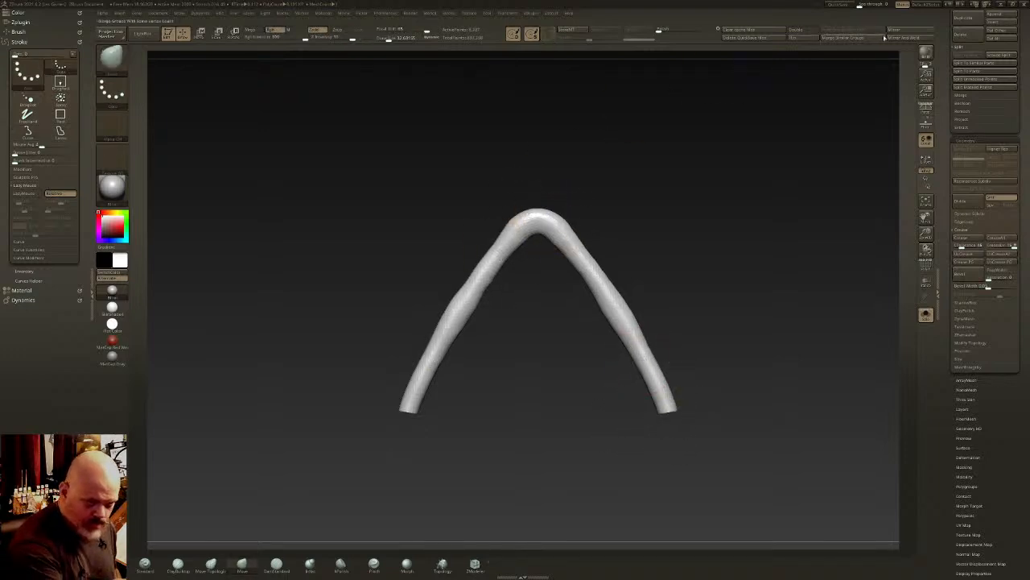
# - Show the strap's wireframe and combine its polygons into a single polygroup
pyautogui.moveTo(651, 283); pyautogui.dragTo(695, 275)
pyautogui.click(924, 268)
pyautogui.keyDown('shift'); pyautogui.moveTo(679, 310); pyautogui.dragTo(657, 315); pyautogui.keyUp('shift')
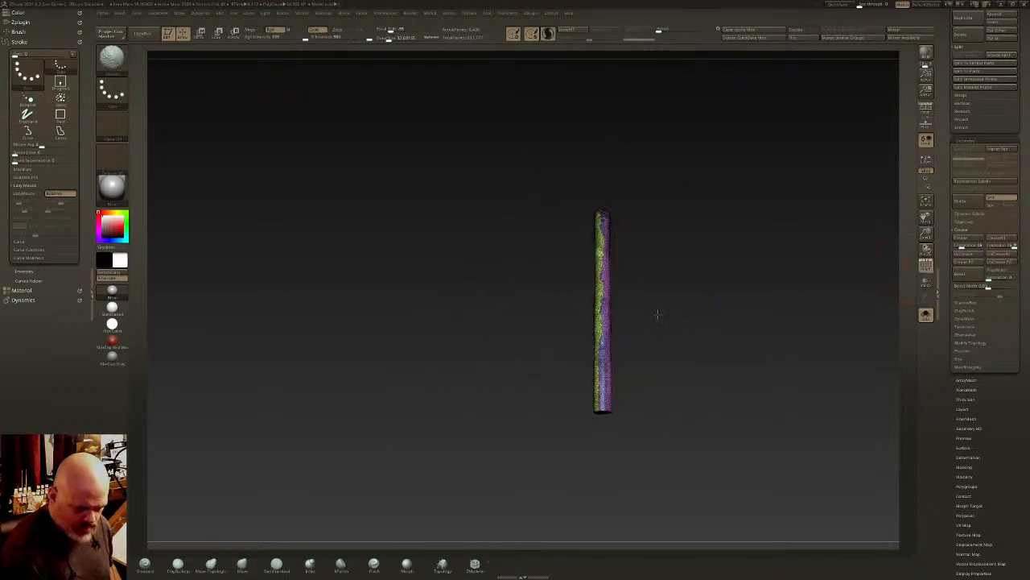
pyautogui.hotkey('ctrl', 'w')
# - Try to reduce the strap to a thin strip by cutting along its side profile
pyautogui.moveTo(609, 254)
pyautogui.keyDown('ctrl'); pyautogui.keyDown('shift'); pyautogui.mouseDown()
pyautogui.moveTo(600, 185)
pyautogui.moveTo(593, 457)
pyautogui.mouseUp(); pyautogui.keyUp('shift'); pyautogui.keyUp('ctrl')
pyautogui.moveTo(573, 354); pyautogui.dragTo(624, 344)
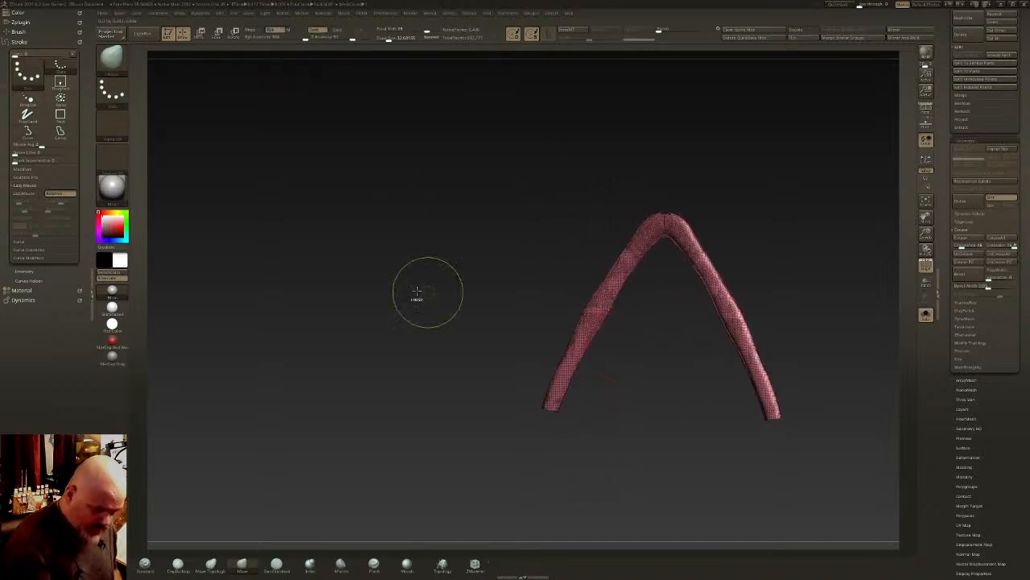
pyautogui.keyDown('ctrl'); pyautogui.keyDown('shift'); pyautogui.click(122, 63); pyautogui.keyUp('shift'); pyautogui.keyUp('ctrl')
pyautogui.click(218, 69)
pyautogui.moveTo(306, 156)
pyautogui.mouseDown()
pyautogui.moveTo(685, 276)
pyautogui.moveTo(695, 292)
pyautogui.moveTo(715, 276)
pyautogui.mouseUp()
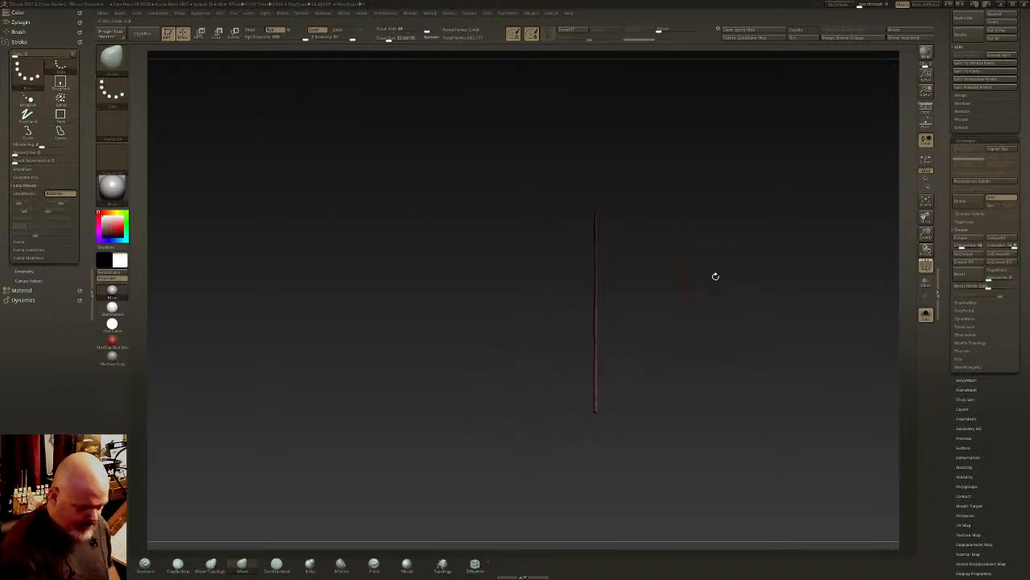
# - Slice the strap lengthwise from its side view with the SliceCurve brush, dividing it into two polygroups
pyautogui.keyDown('ctrl'); pyautogui.keyDown('shift'); pyautogui.click(122, 62); pyautogui.keyUp('shift'); pyautogui.keyUp('ctrl')
pyautogui.click(253, 68)
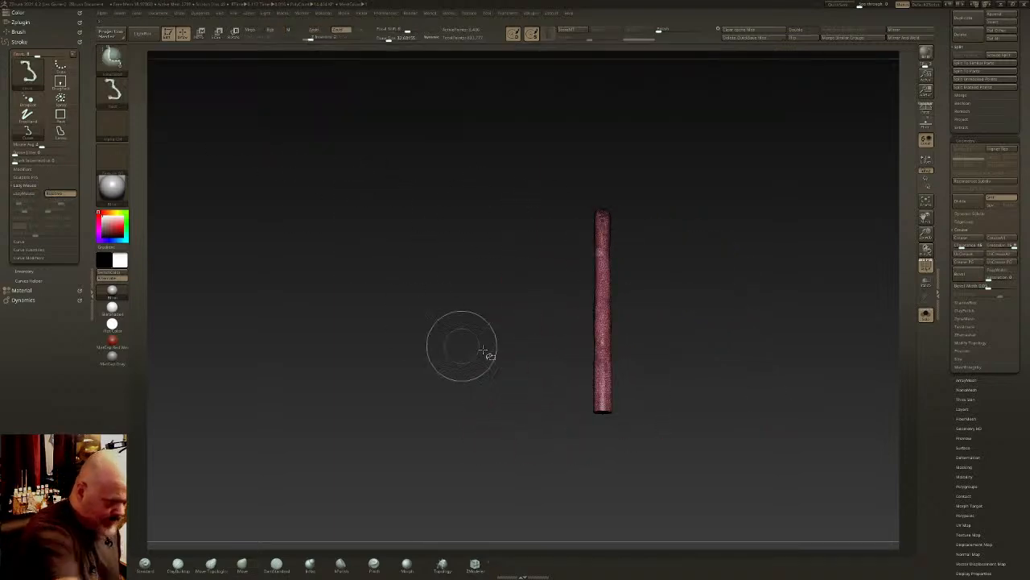
pyautogui.moveTo(599, 161)
pyautogui.mouseDown()
pyautogui.moveTo(599, 473)
pyautogui.moveTo(609, 476)
pyautogui.mouseUp()
# - Switch to the SelectRect brush and isolate the narrower polygroup of the sliced strap
pyautogui.keyDown('ctrl'); pyautogui.keyDown('shift'); pyautogui.click(123, 61); pyautogui.keyUp('shift'); pyautogui.keyUp('ctrl')
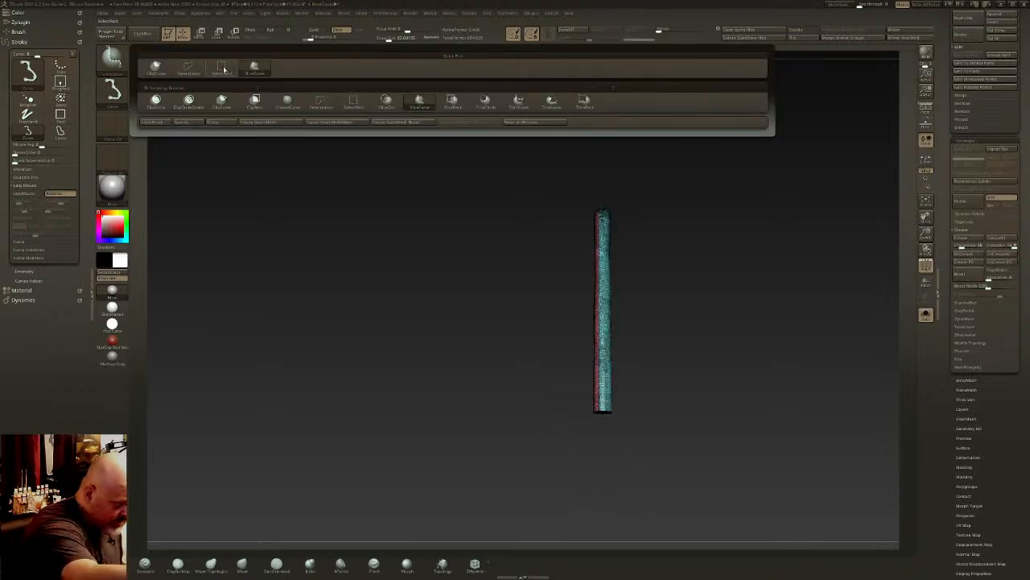
pyautogui.click(224, 69)
pyautogui.keyDown('shift'); pyautogui.moveTo(619, 288); pyautogui.dragTo(630, 287); pyautogui.keyUp('shift')
pyautogui.keyDown('ctrl'); pyautogui.keyDown('shift'); pyautogui.click(600, 282); pyautogui.keyUp('shift'); pyautogui.keyUp('ctrl')
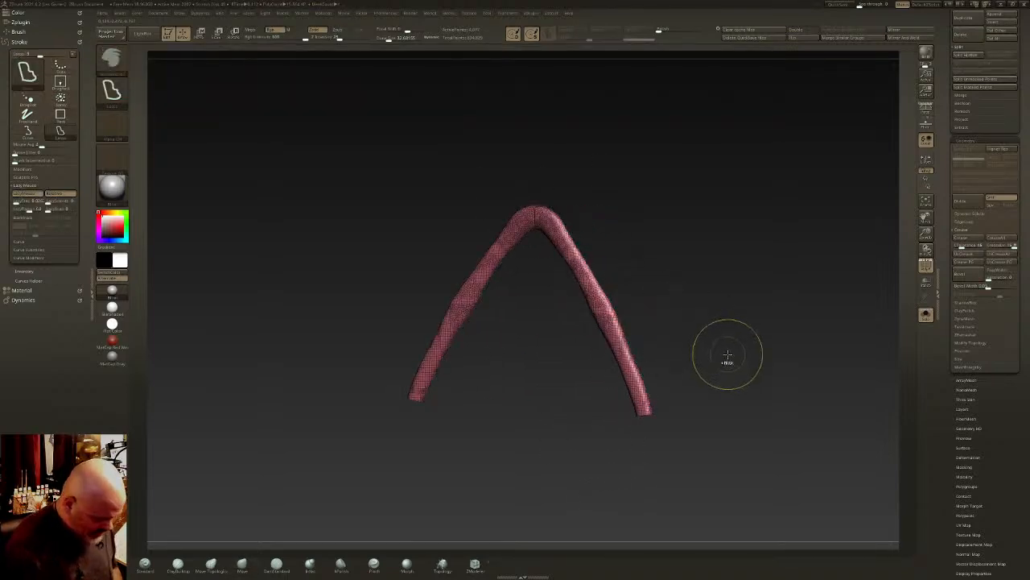
pyautogui.keyDown('ctrl'); pyautogui.moveTo(728, 354); pyautogui.dragTo(727, 352); pyautogui.keyUp('ctrl')
# - Regroup the visible part of the strap as one polygroup
pyautogui.hotkey('ctrl', 'w')
pyautogui.click(679, 30)
pyautogui.click(679, 30)
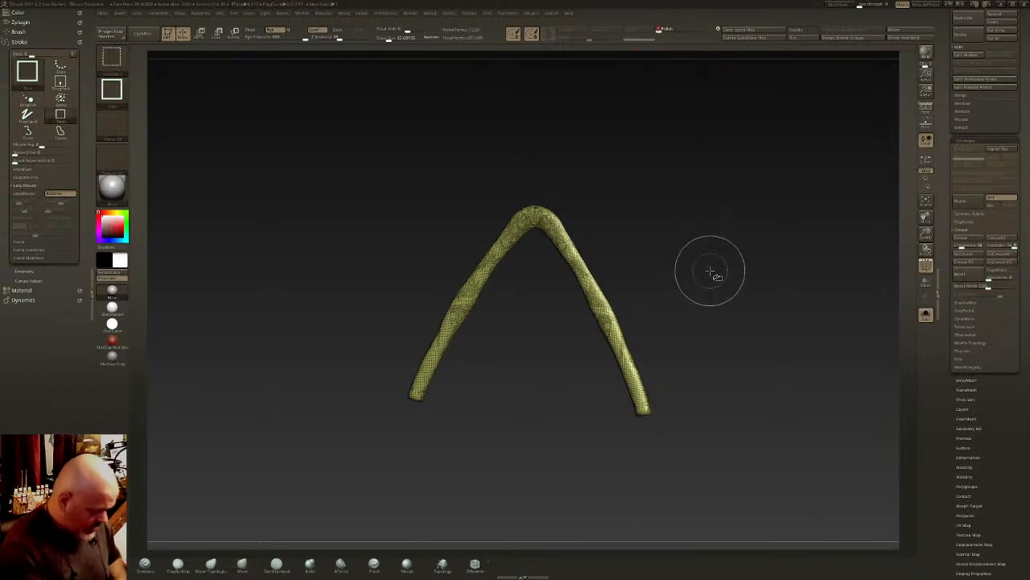
pyautogui.hotkey('ctrl', 'w')
pyautogui.moveTo(711, 277)
pyautogui.mouseDown()
pyautogui.moveTo(686, 282)
pyautogui.moveTo(709, 279)
pyautogui.mouseUp()
# - Inspect the strap's mesh at the bend and delete its hidden polygons
pyautogui.keyDown('ctrl'); pyautogui.moveTo(558, 230); pyautogui.dragTo(575, 257, button='right'); pyautogui.keyUp('ctrl')
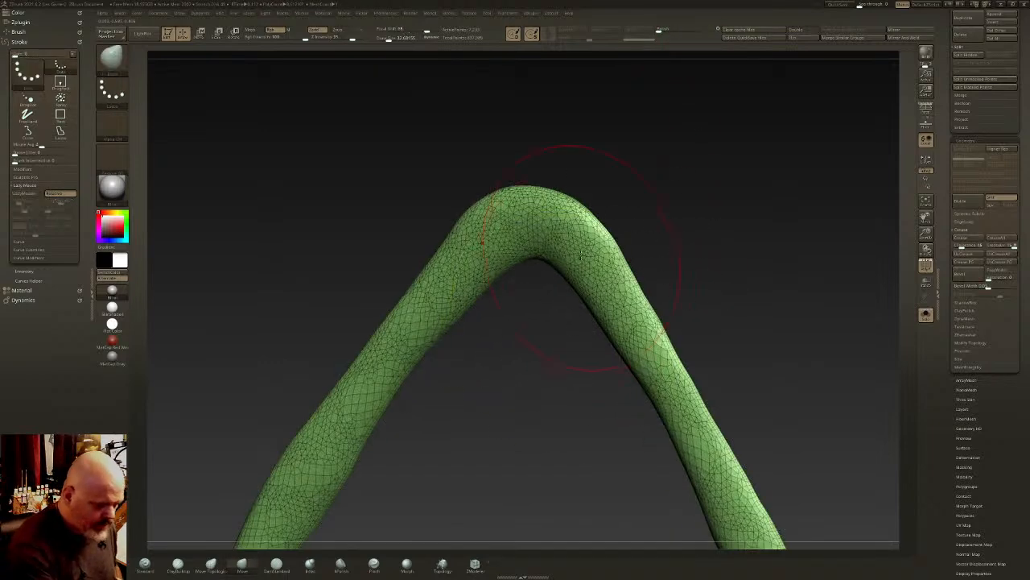
pyautogui.moveTo(657, 260); pyautogui.dragTo(674, 258, button='right')
pyautogui.press('f')
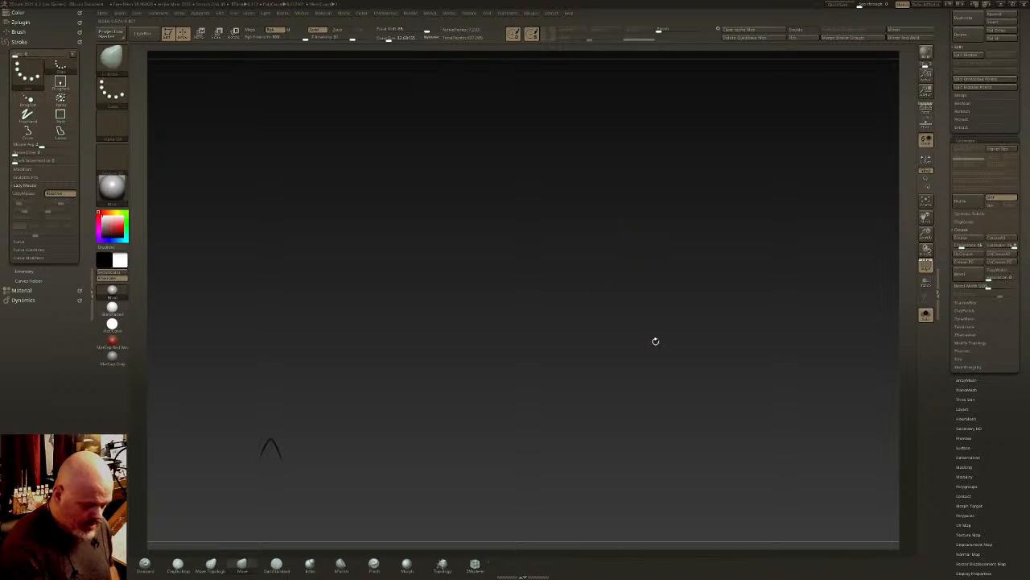
pyautogui.press('f')
pyautogui.keyDown('ctrl'); pyautogui.moveTo(652, 343); pyautogui.dragTo(740, 271, button='right'); pyautogui.keyUp('ctrl')
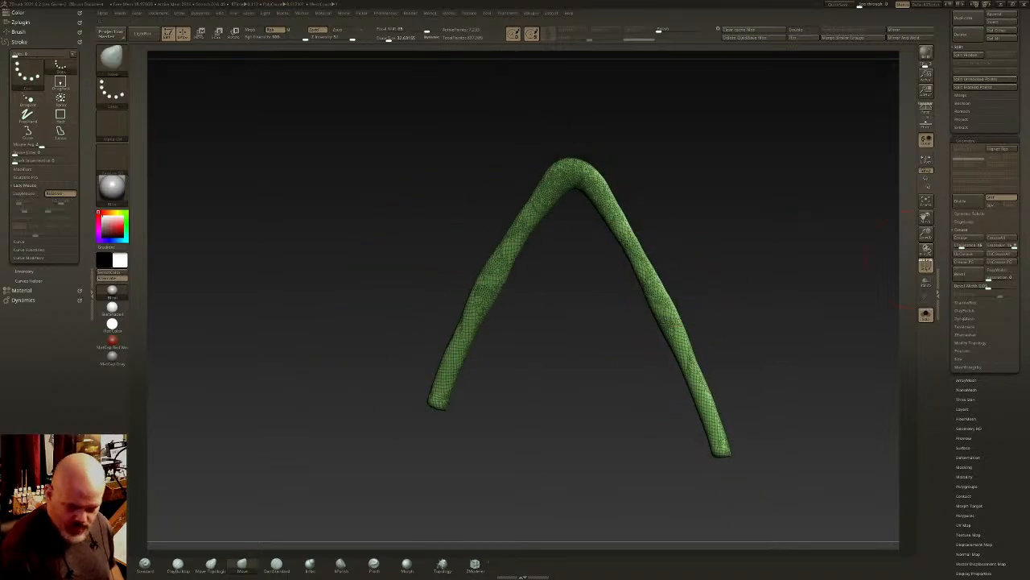
pyautogui.click(971, 344)
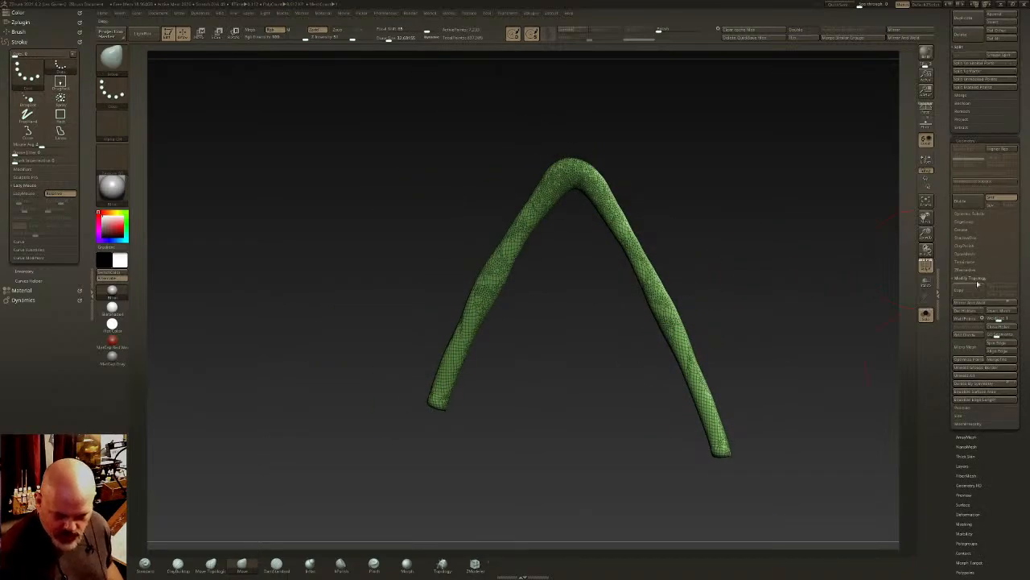
# - Run ZRemesher on the strap repeatedly with the Half option to reduce it to a coarse, low-poly quad mesh
pyautogui.click(979, 271)
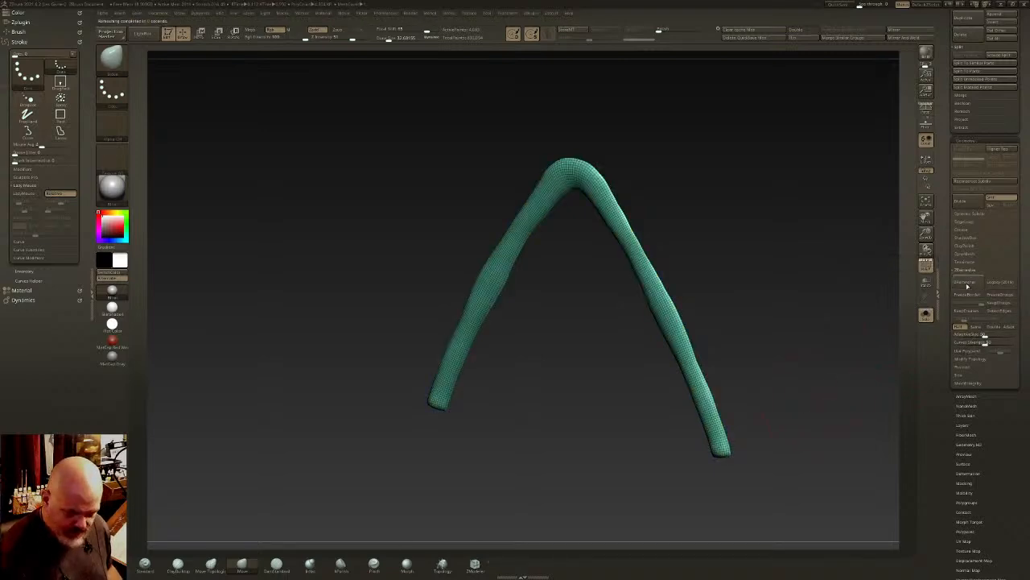
pyautogui.hotkey('ctrl', 'w')
pyautogui.click(969, 286)
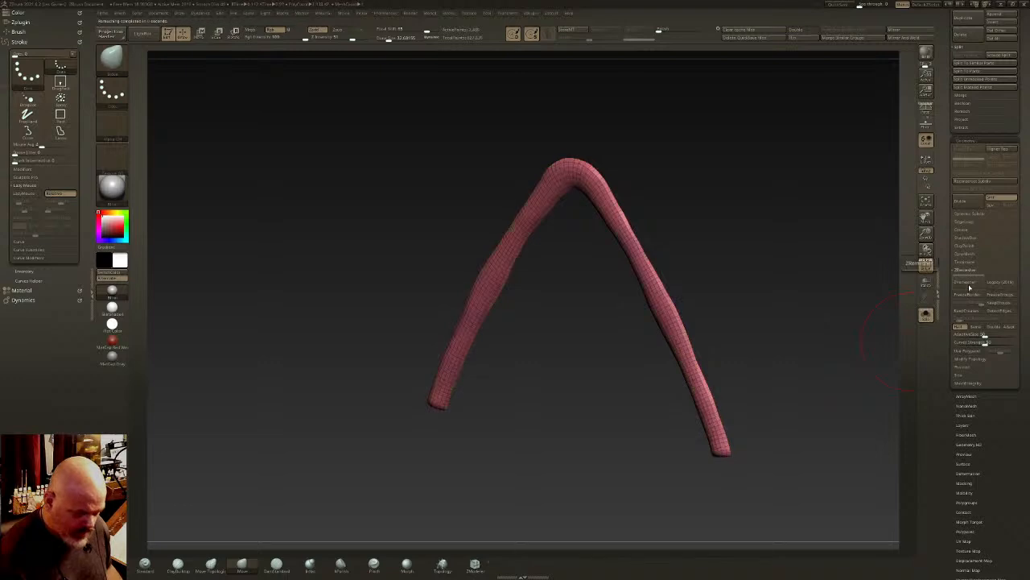
pyautogui.click(970, 288)
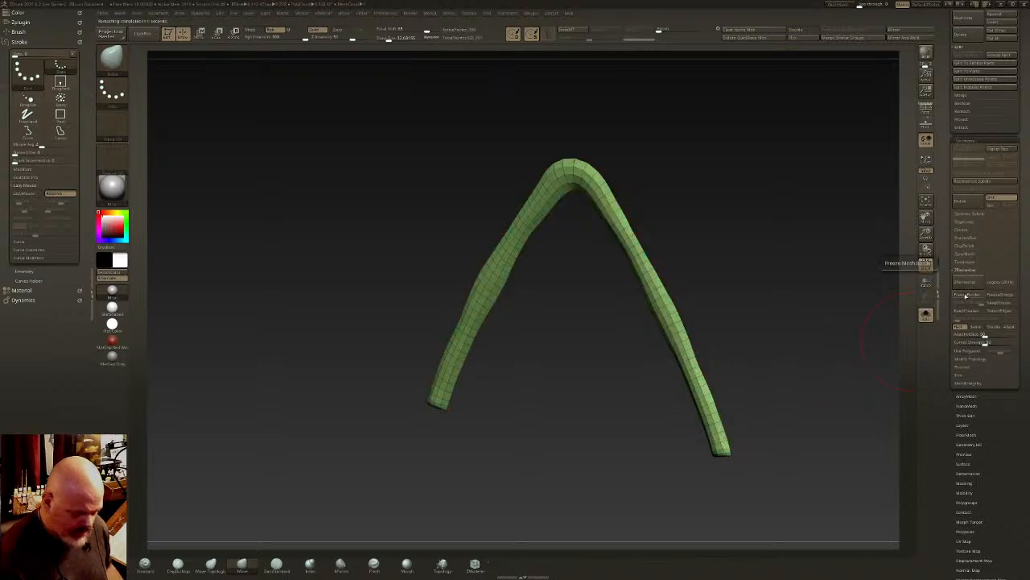
pyautogui.moveTo(840, 327); pyautogui.dragTo(747, 339)
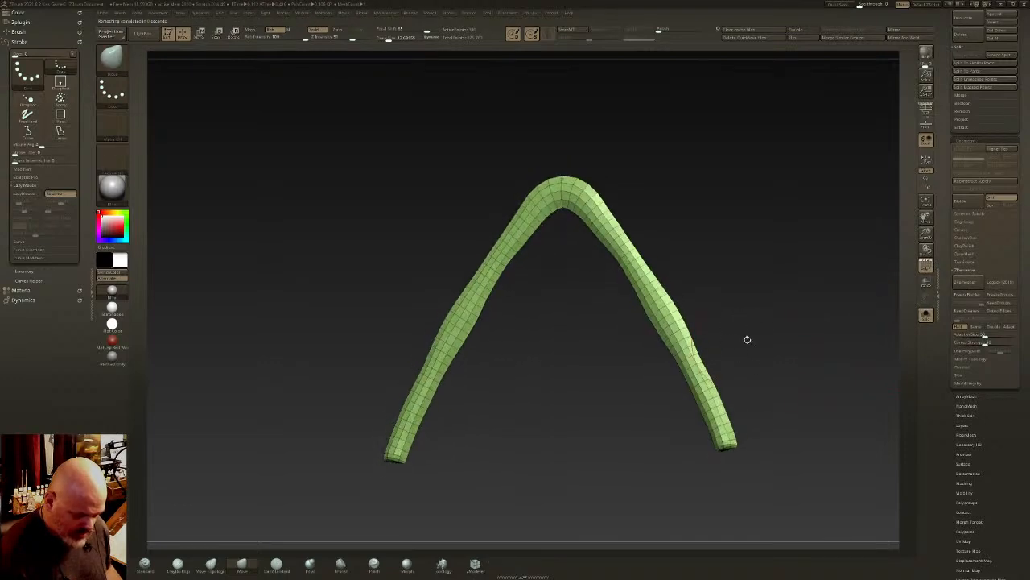
pyautogui.click(975, 285)
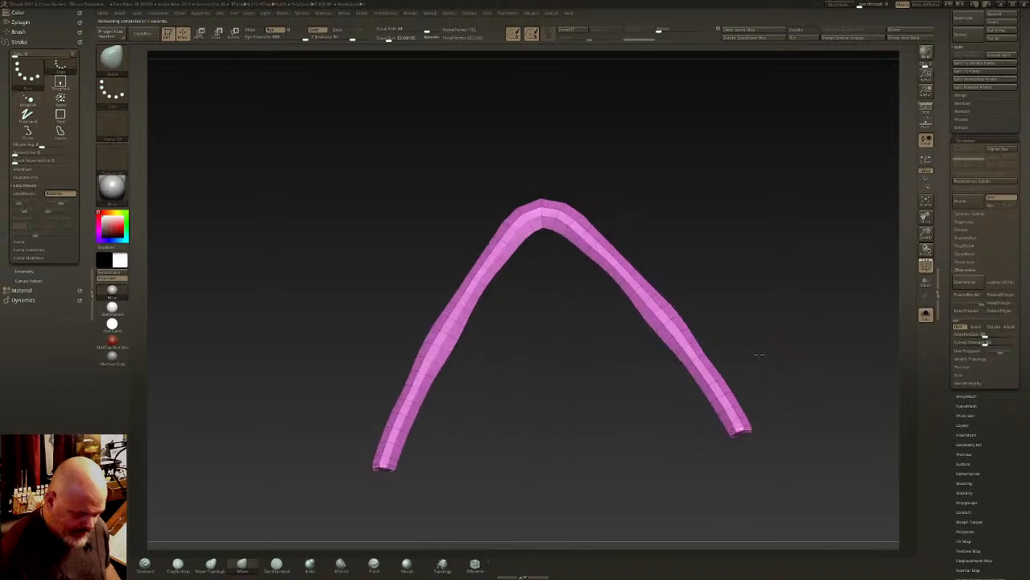
# - Hide the strap's unwanted faces and delete the hidden polygons, leaving an open strip
pyautogui.keyDown('ctrl'); pyautogui.keyDown('alt'); pyautogui.keyDown('shift'); pyautogui.moveTo(748, 442); pyautogui.dragTo(721, 449); pyautogui.keyUp('shift'); pyautogui.keyUp('alt'); pyautogui.keyUp('ctrl')
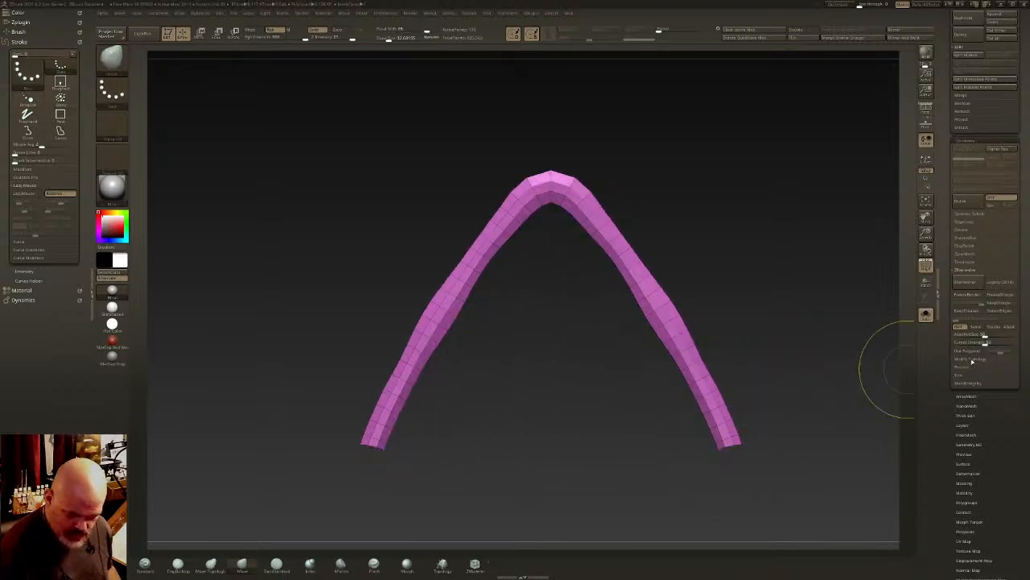
pyautogui.click(970, 359)
pyautogui.click(965, 310)
pyautogui.moveTo(870, 355); pyautogui.dragTo(782, 382)
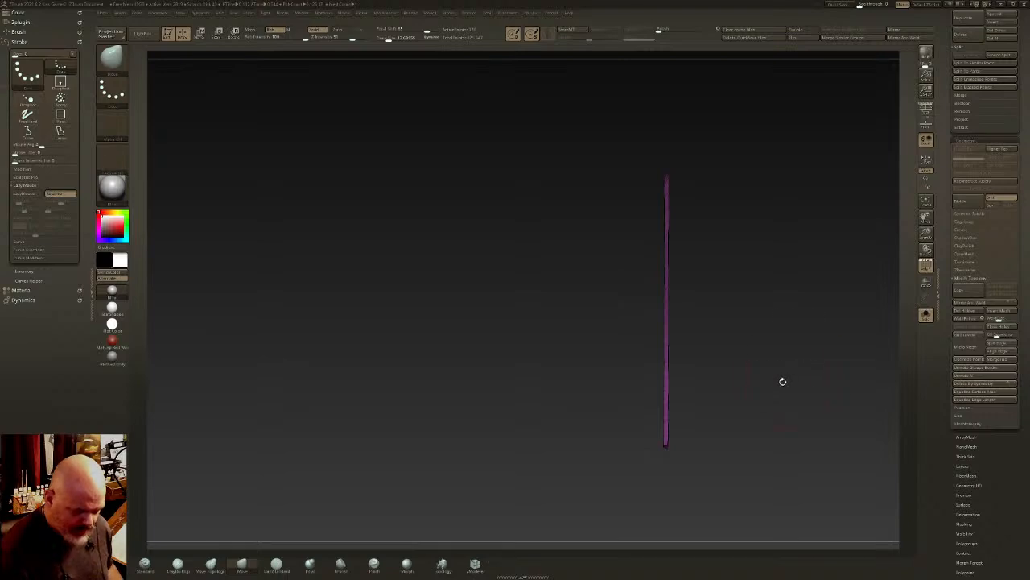
# - Flatten the strap along its depth with the transform gizmo
pyautogui.press('w')
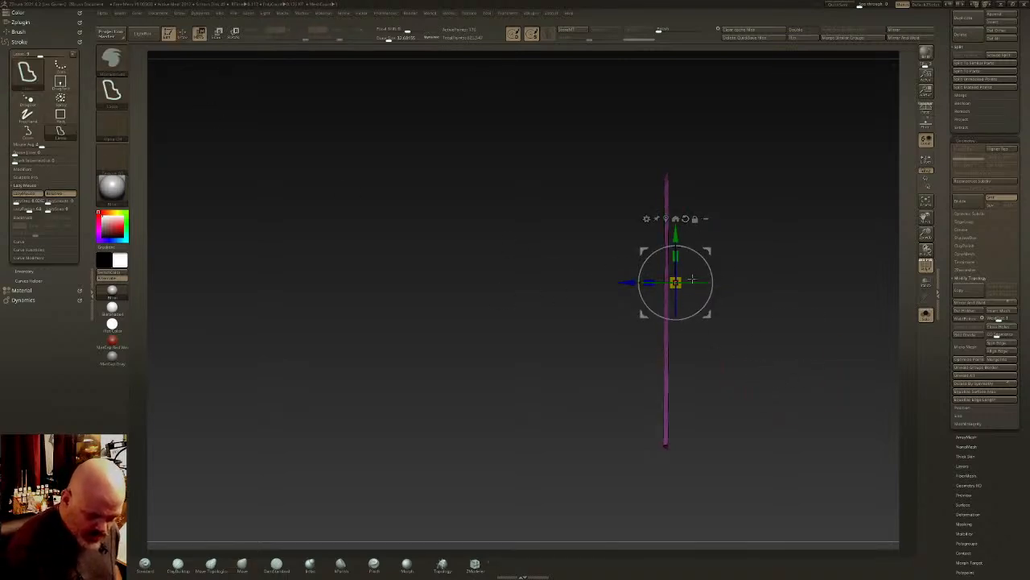
pyautogui.moveTo(636, 286); pyautogui.dragTo(610, 294)
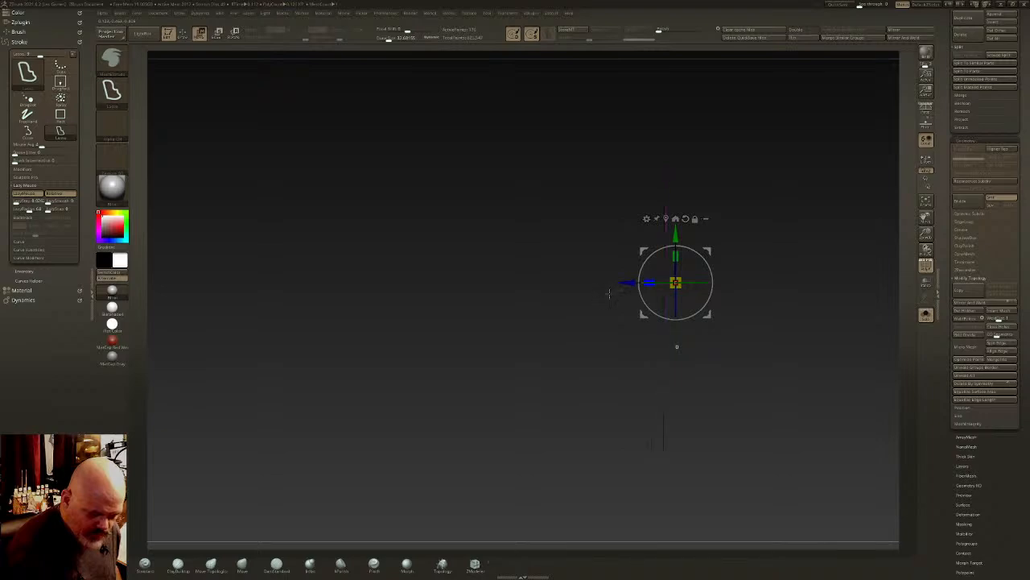
pyautogui.press('q')
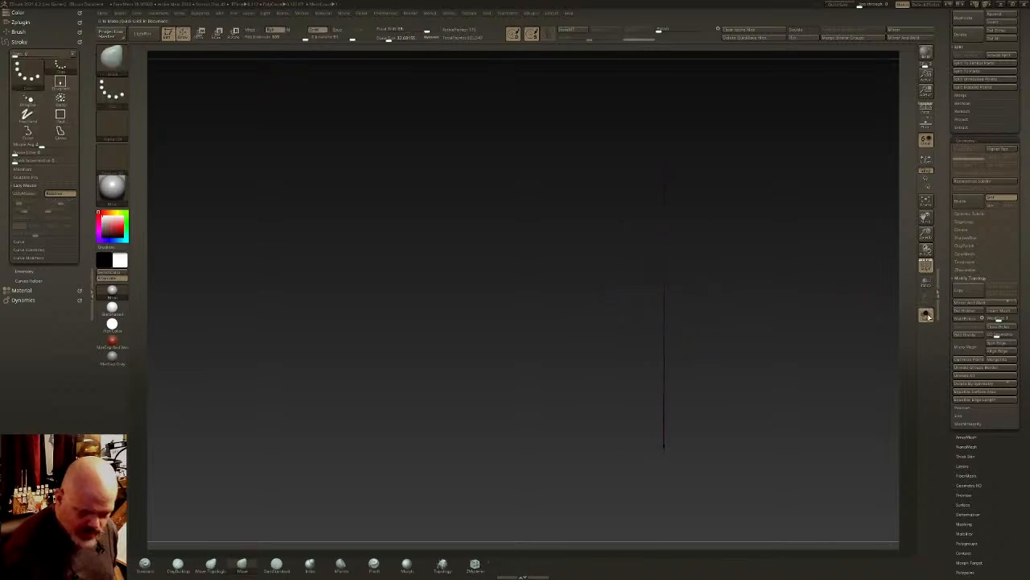
# - Check the flattened strap behind the bag in the full scene, isolate it again and select the ZModeler brush
pyautogui.click(926, 314)
pyautogui.moveTo(749, 333)
pyautogui.mouseDown(button='right')
pyautogui.moveTo(813, 326)
pyautogui.moveTo(721, 325)
pyautogui.mouseUp(button='right')
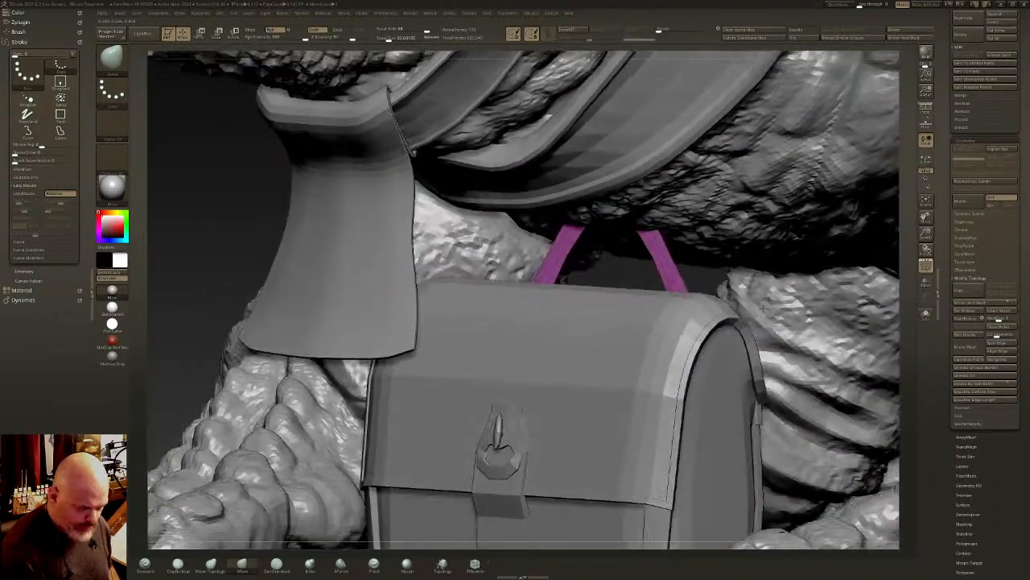
pyautogui.click(927, 316)
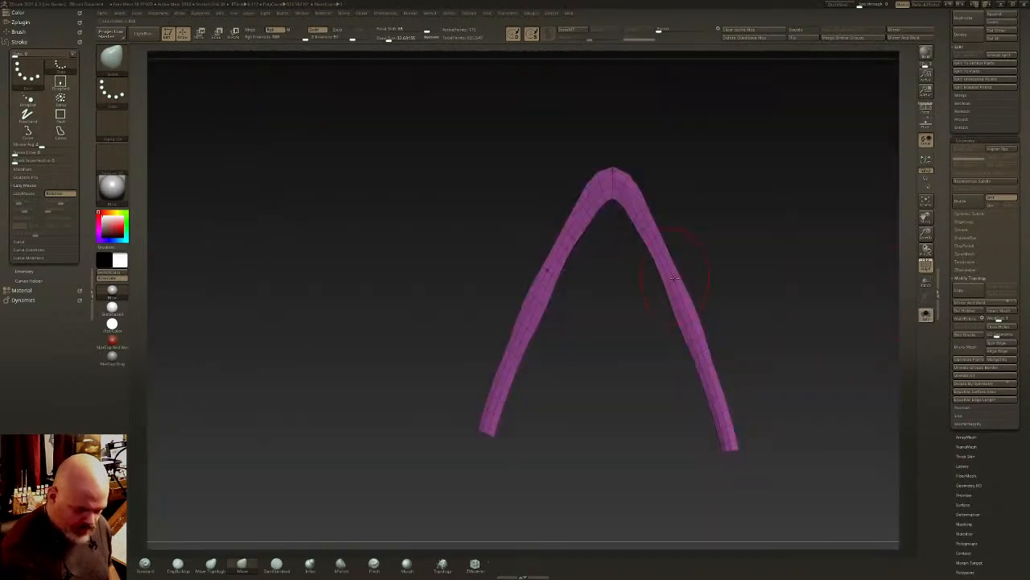
pyautogui.click(474, 564)
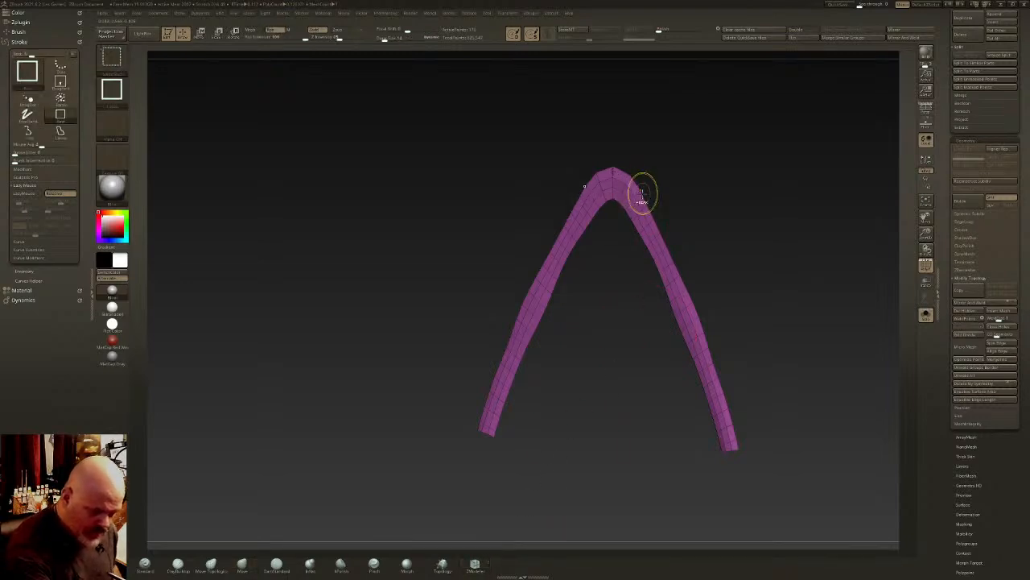
# - Assign the strap a single polygroup and merge it down into the bag's subtool
pyautogui.hotkey('ctrl', 'w')
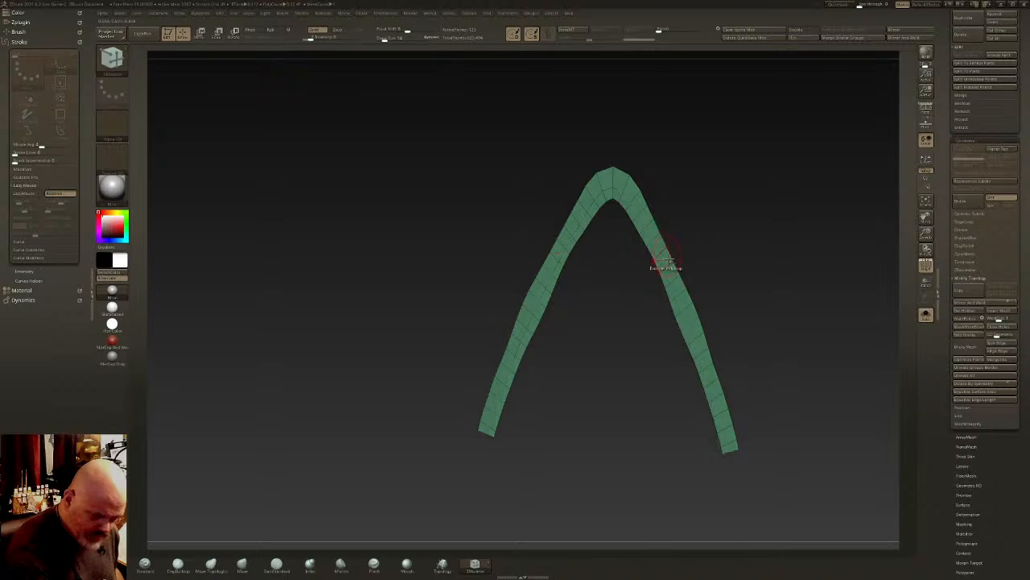
pyautogui.moveTo(737, 256); pyautogui.dragTo(814, 249)
pyautogui.moveTo(1019, 138); pyautogui.dragTo(1012, 297)
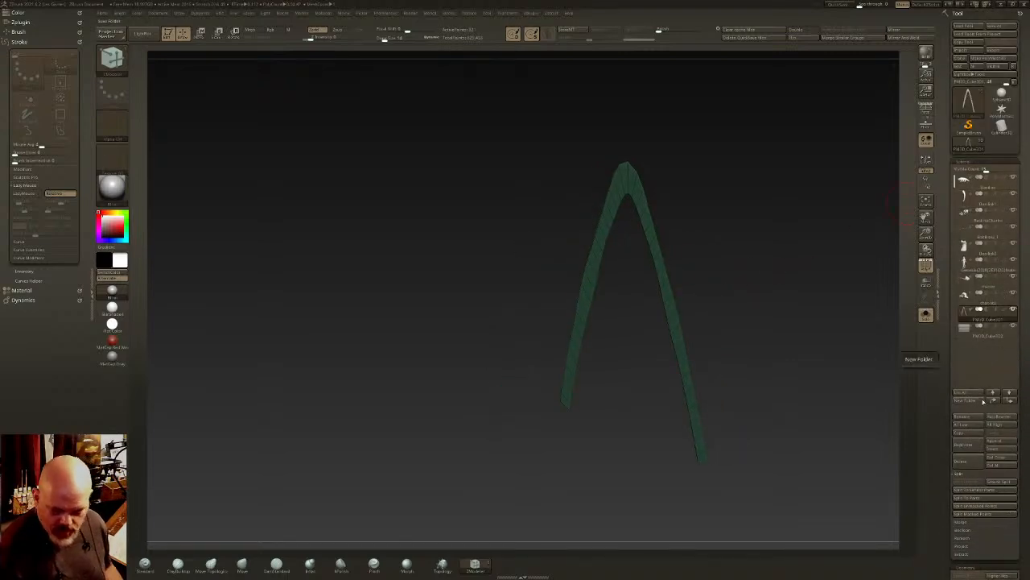
pyautogui.click(964, 522)
pyautogui.click(970, 490)
pyautogui.press('f')
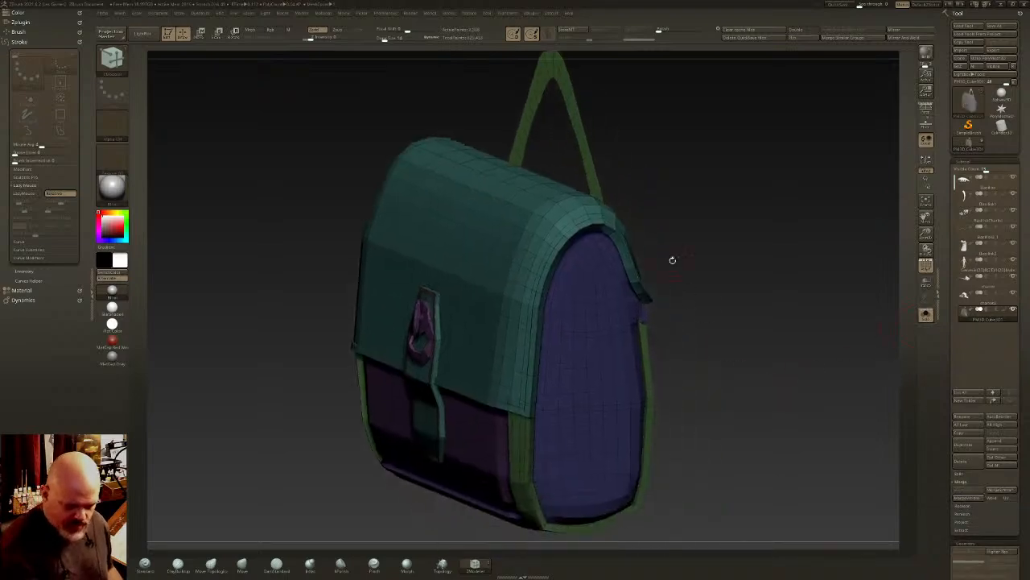
# - Extrude the strap's polygroup with ZModeler to give the flat strip a slight thickness
pyautogui.keyDown('ctrl'); pyautogui.moveTo(678, 290); pyautogui.dragTo(697, 309); pyautogui.keyUp('ctrl')
pyautogui.moveTo(697, 309)
pyautogui.mouseDown(button='right')
pyautogui.moveTo(673, 306)
pyautogui.moveTo(608, 334)
pyautogui.moveTo(744, 298)
pyautogui.moveTo(757, 267)
pyautogui.moveTo(565, 366)
pyautogui.mouseUp(button='right')
pyautogui.keyDown('ctrl'); pyautogui.moveTo(565, 366); pyautogui.dragTo(576, 426, button='right'); pyautogui.keyUp('ctrl')
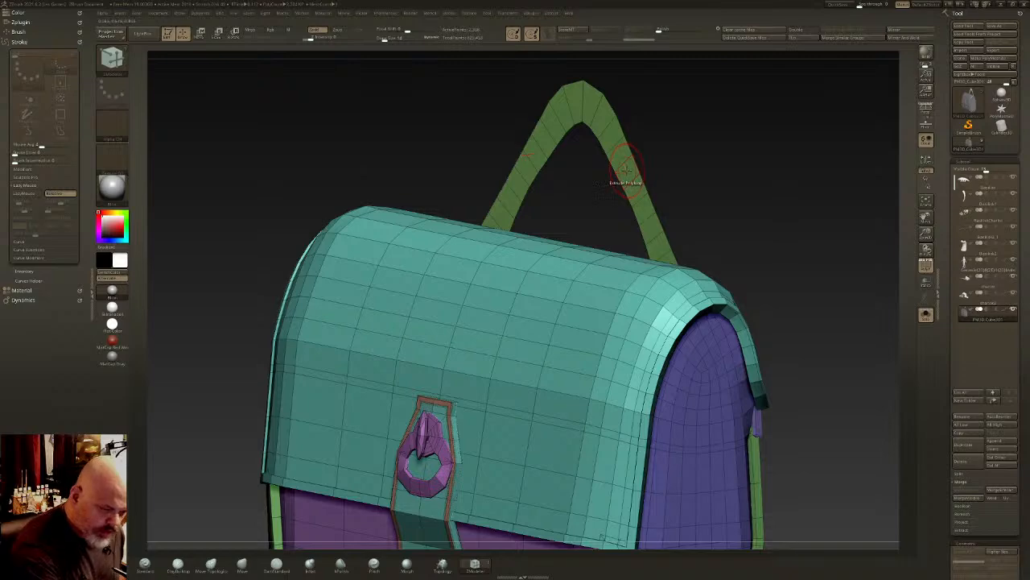
pyautogui.moveTo(626, 170); pyautogui.dragTo(633, 168)
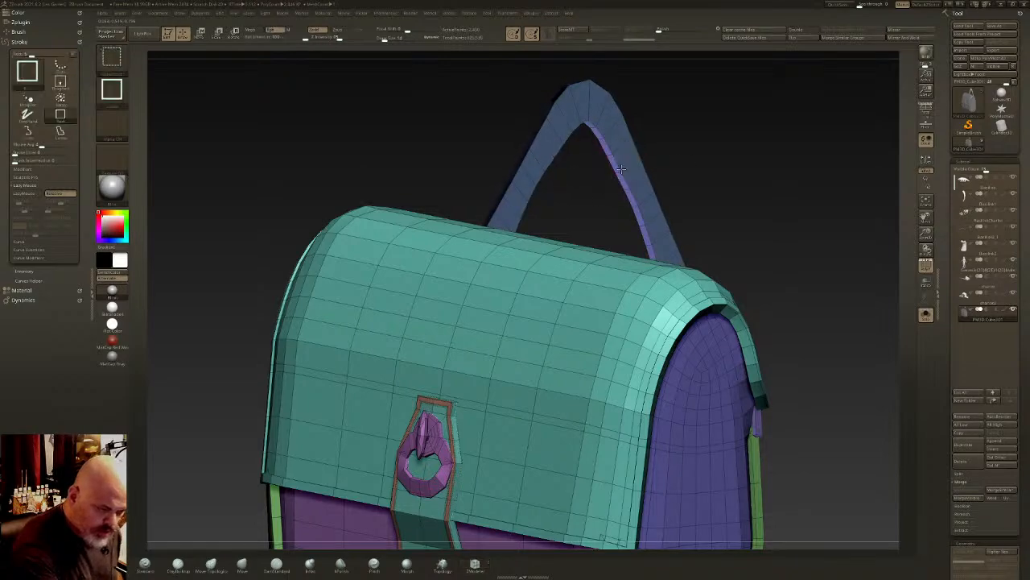
# - Isolate the thickened strap, combine its faces and sides into one polygroup and show the whole bag again
pyautogui.keyDown('ctrl'); pyautogui.keyDown('shift'); pyautogui.click(621, 170); pyautogui.keyUp('shift'); pyautogui.keyUp('ctrl')
pyautogui.click(802, 38)
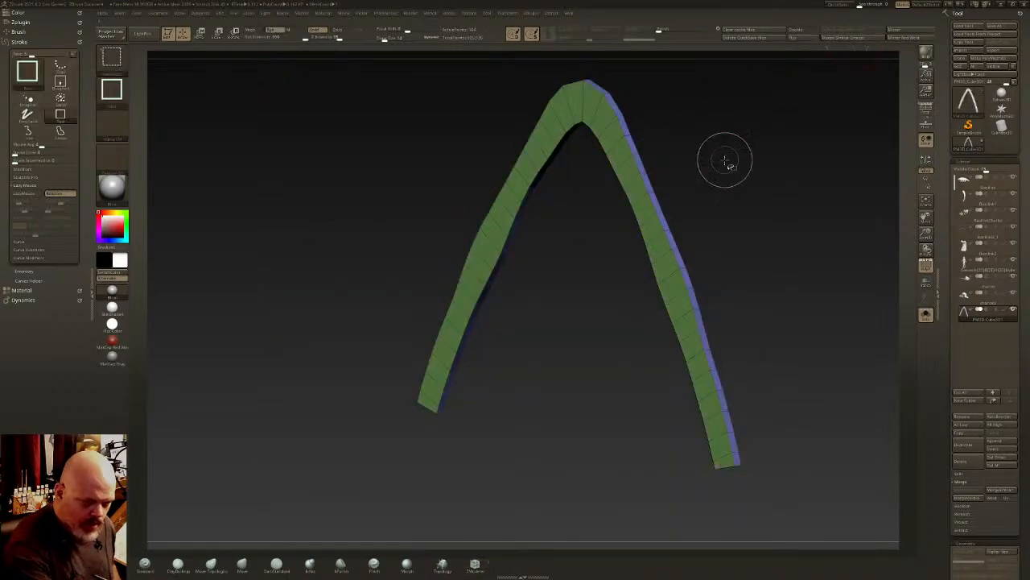
pyautogui.keyDown('ctrl'); pyautogui.keyDown('shift'); pyautogui.click(725, 160); pyautogui.keyUp('shift'); pyautogui.keyUp('ctrl')
pyautogui.keyDown('ctrl'); pyautogui.moveTo(725, 159); pyautogui.dragTo(710, 214, button='right'); pyautogui.keyUp('ctrl')
pyautogui.keyDown('ctrl'); pyautogui.keyDown('shift'); pyautogui.click(667, 229); pyautogui.keyUp('shift'); pyautogui.keyUp('ctrl')
pyautogui.keyDown('ctrl'); pyautogui.click(743, 245); pyautogui.keyUp('ctrl')
pyautogui.keyDown('ctrl'); pyautogui.keyDown('shift'); pyautogui.click(746, 254); pyautogui.keyUp('shift'); pyautogui.keyUp('ctrl')
pyautogui.keyDown('ctrl'); pyautogui.click(754, 261); pyautogui.keyUp('ctrl')
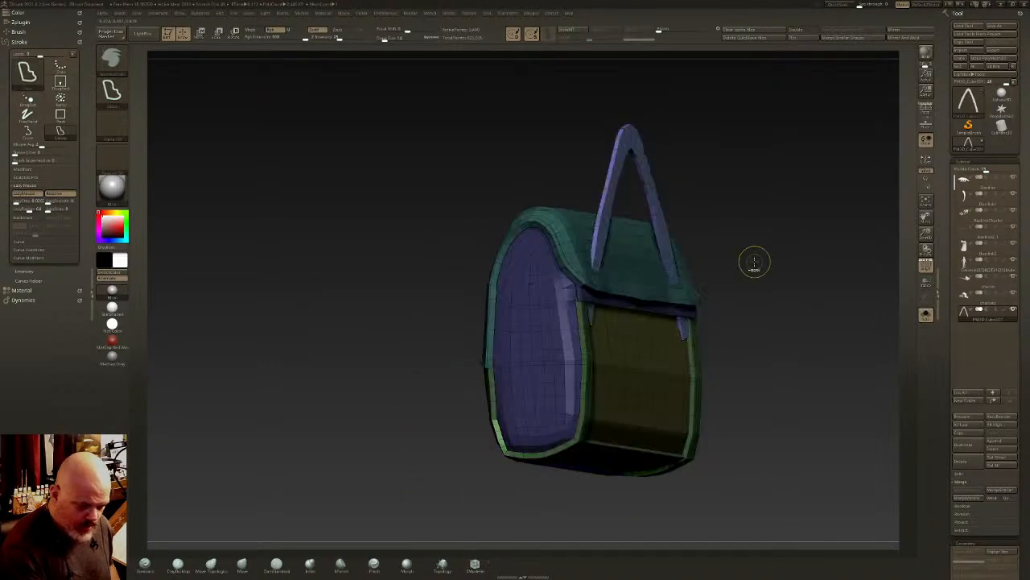
# - Position the strap's lower ends against the bag's back panel with the Move brush at an adjusted draw size
pyautogui.moveTo(754, 261); pyautogui.dragTo(705, 296, button='right')
pyautogui.click(244, 567)
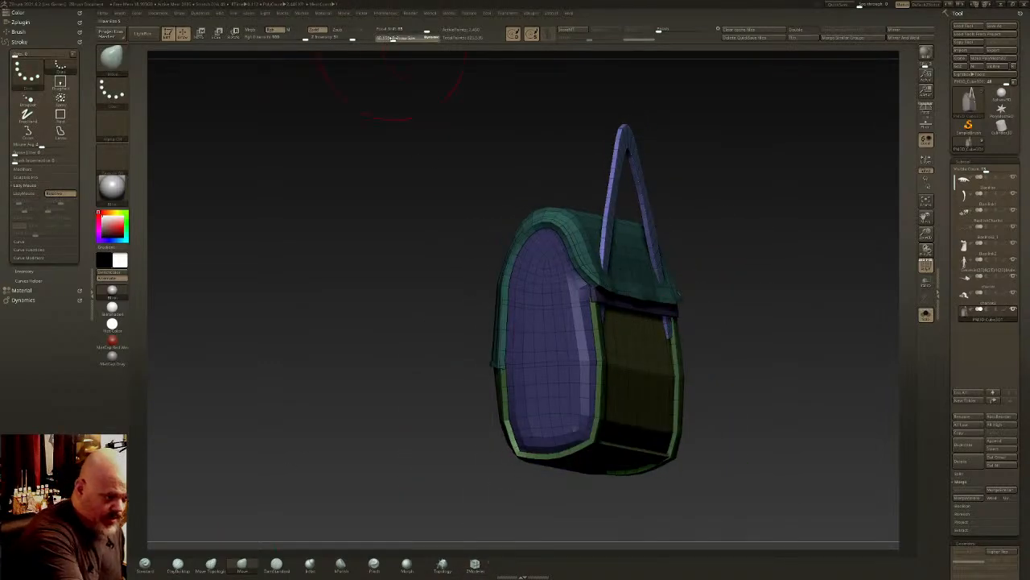
pyautogui.moveTo(548, 188); pyautogui.dragTo(594, 326, button='right')
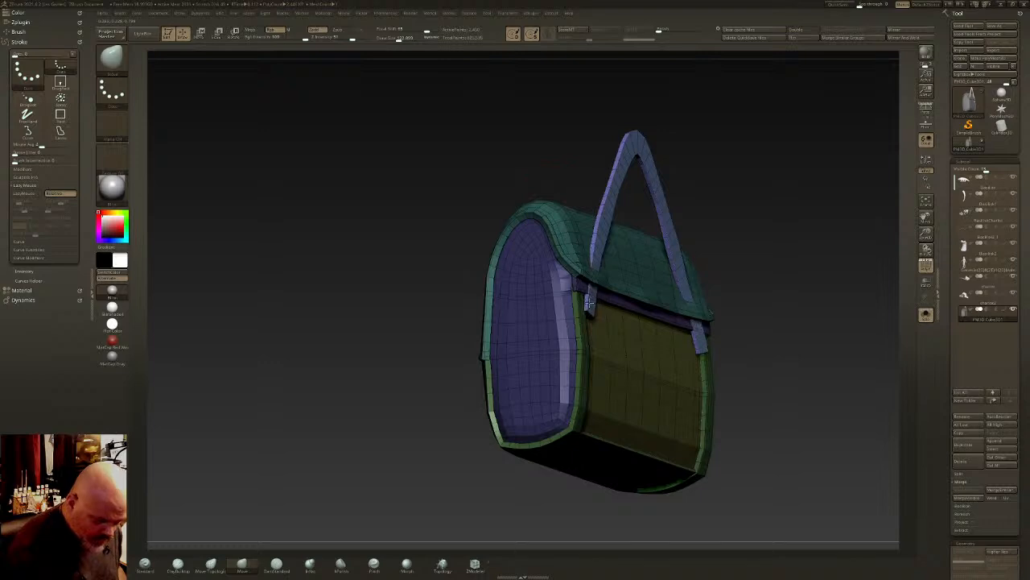
pyautogui.moveTo(593, 265); pyautogui.dragTo(458, 94, button='right')
pyautogui.moveTo(398, 38); pyautogui.dragTo(393, 39)
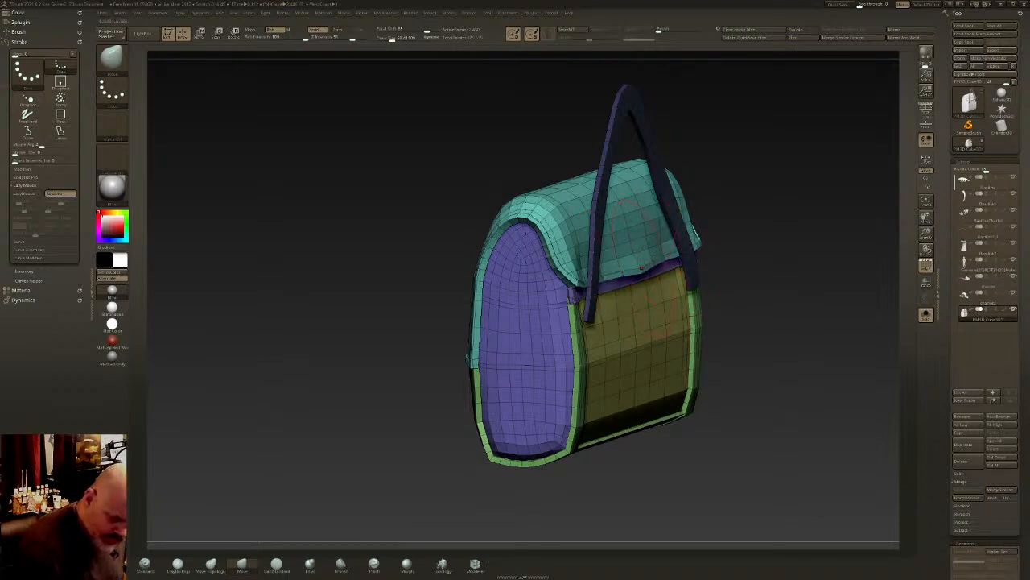
pyautogui.moveTo(624, 272)
pyautogui.mouseDown(button='right')
pyautogui.moveTo(684, 281)
pyautogui.moveTo(610, 284)
pyautogui.moveTo(621, 282)
pyautogui.mouseUp(button='right')
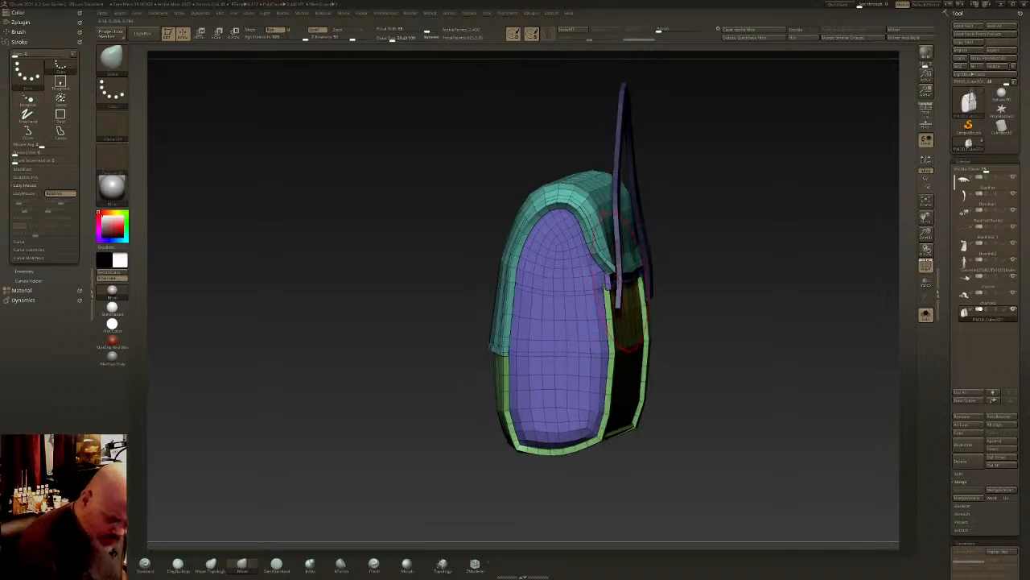
pyautogui.moveTo(628, 268); pyautogui.dragTo(587, 202, button='right')
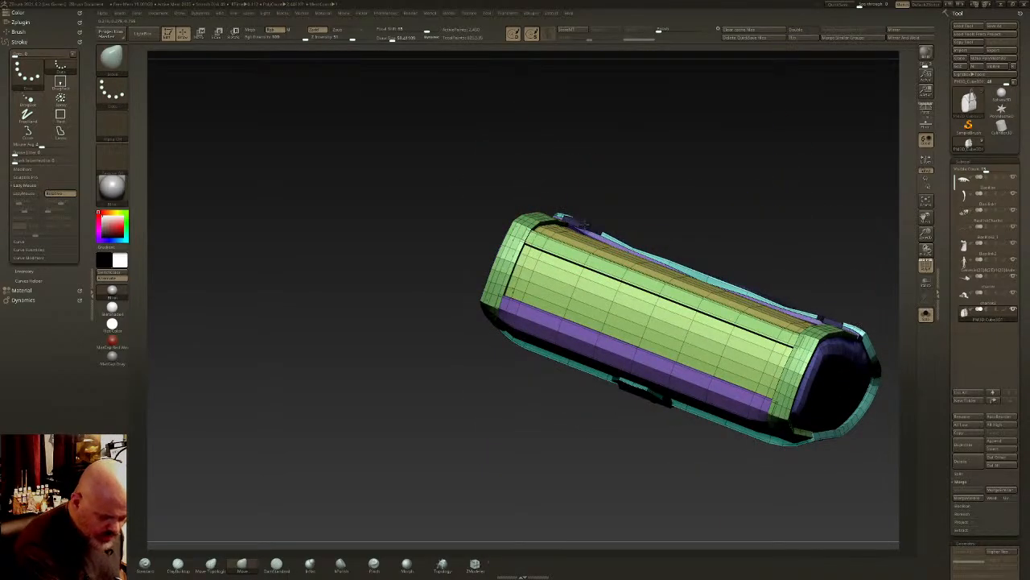
pyautogui.moveTo(599, 235)
pyautogui.mouseDown(button='right')
pyautogui.moveTo(601, 281)
pyautogui.moveTo(639, 258)
pyautogui.moveTo(633, 311)
pyautogui.moveTo(587, 322)
pyautogui.mouseUp(button='right')
pyautogui.press('shift')
pyautogui.keyDown('alt'); pyautogui.click(565, 298); pyautogui.keyUp('alt')
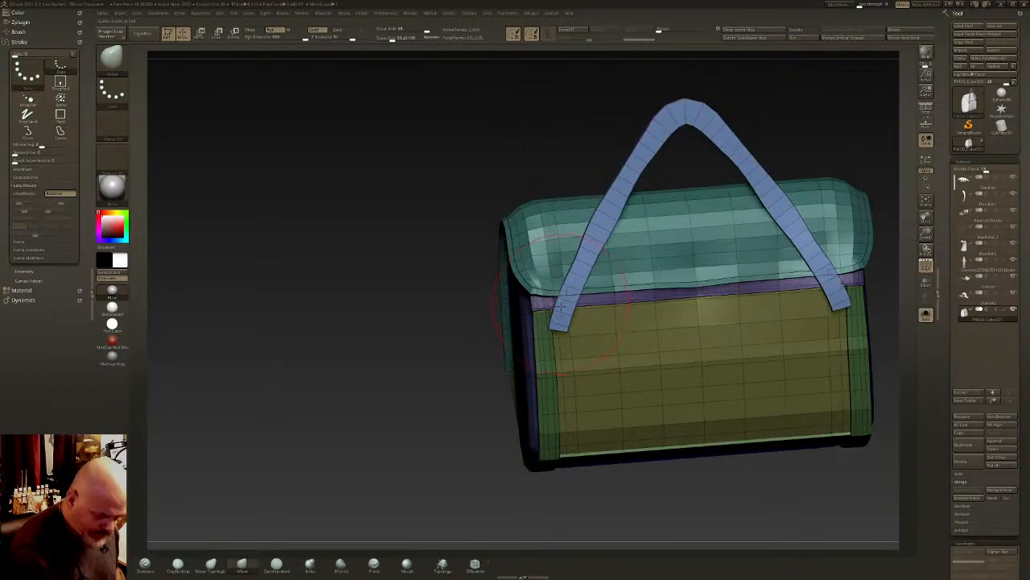
# - Bend the strap's lower ends outward and straighten them over the green trim bands on the bag's back
pyautogui.moveTo(571, 283)
pyautogui.mouseDown()
pyautogui.moveTo(527, 325)
pyautogui.moveTo(549, 304)
pyautogui.mouseUp()
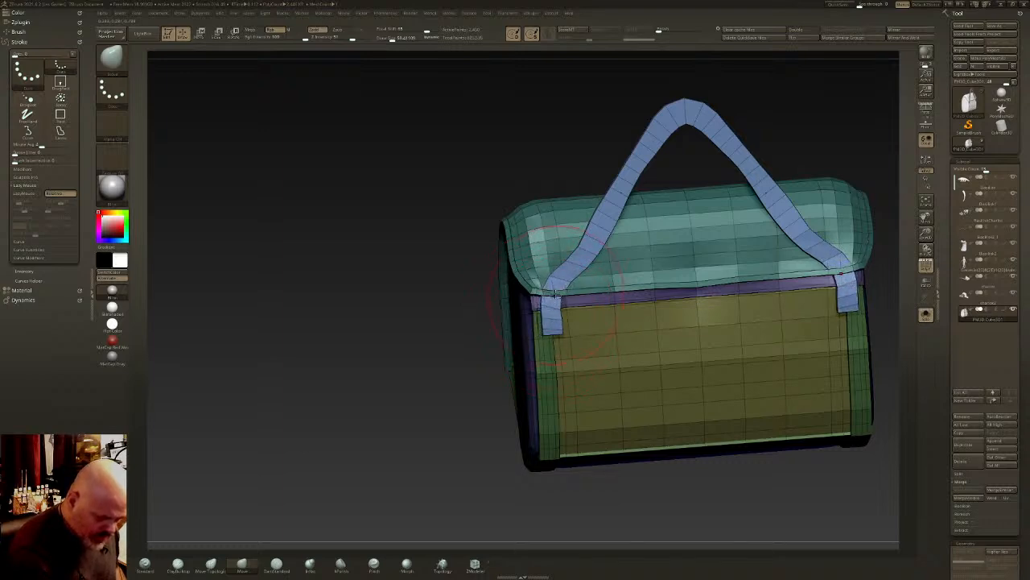
pyautogui.moveTo(556, 314); pyautogui.dragTo(644, 320, button='right')
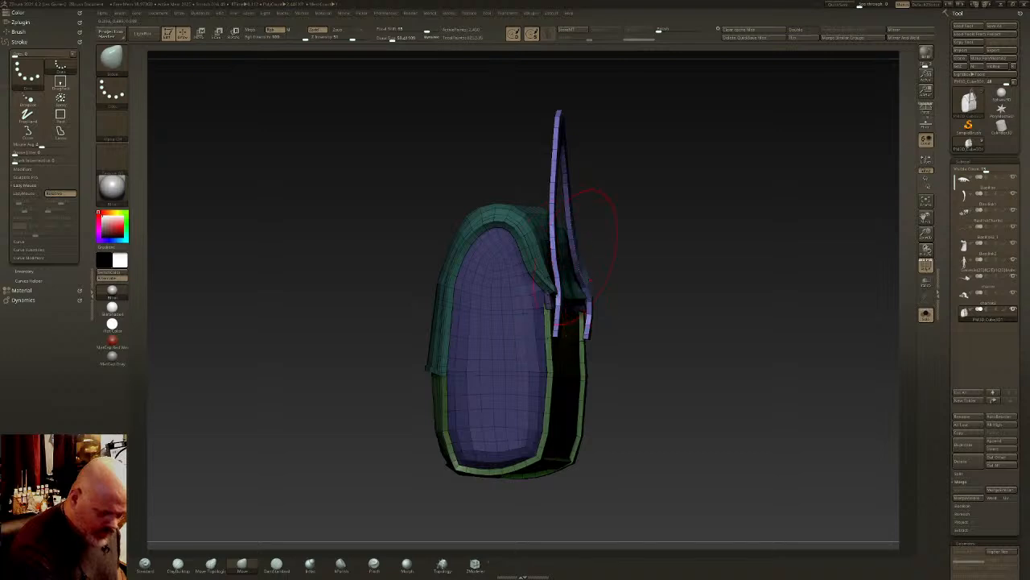
pyautogui.moveTo(588, 254); pyautogui.dragTo(652, 305, button='right')
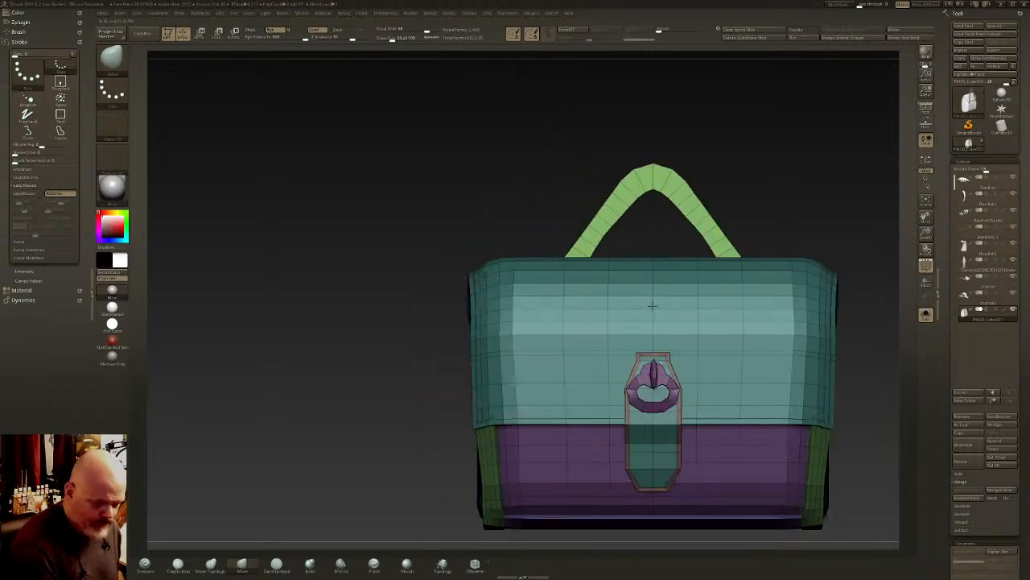
# - Pull the strap's apex up into a sharper point with the Move brush and undo the extra stroke on its leg
pyautogui.moveTo(655, 162); pyautogui.dragTo(654, 148)
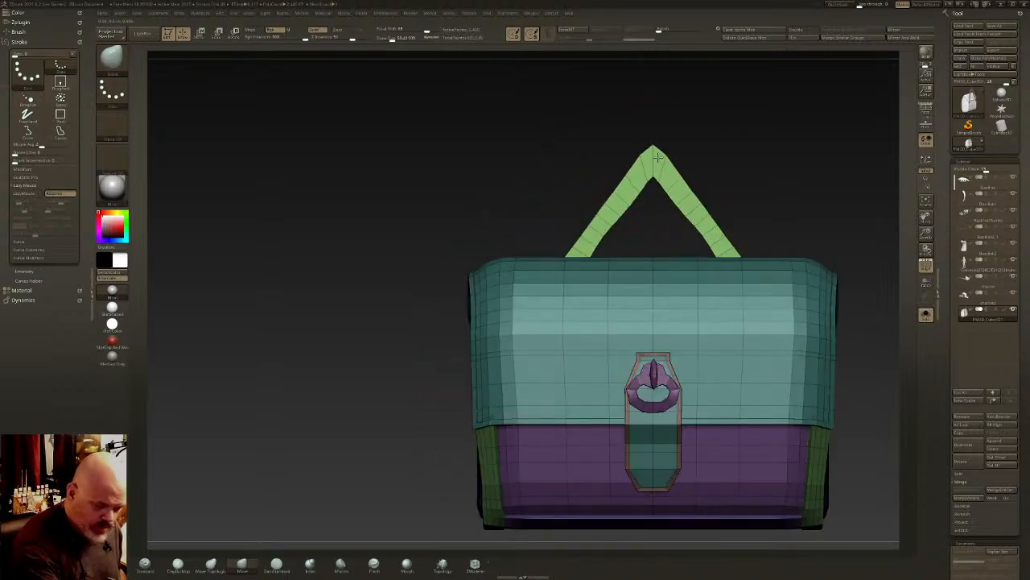
pyautogui.moveTo(632, 185)
pyautogui.mouseDown()
pyautogui.moveTo(628, 178)
pyautogui.moveTo(610, 209)
pyautogui.moveTo(631, 197)
pyautogui.mouseUp()
pyautogui.hotkey('ctrl', 'z')
pyautogui.click(548, 33)
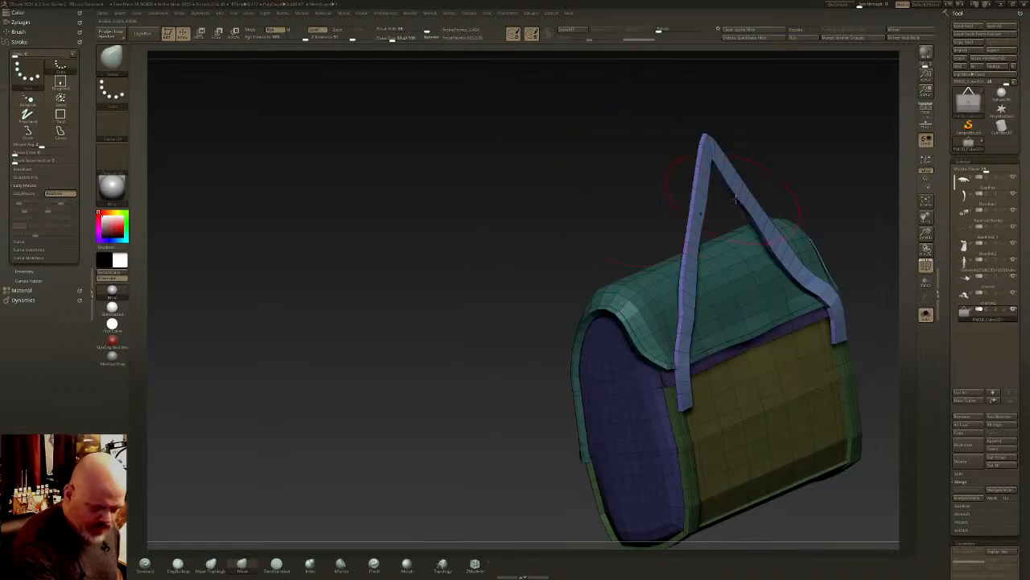
pyautogui.moveTo(531, 515); pyautogui.dragTo(483, 546)
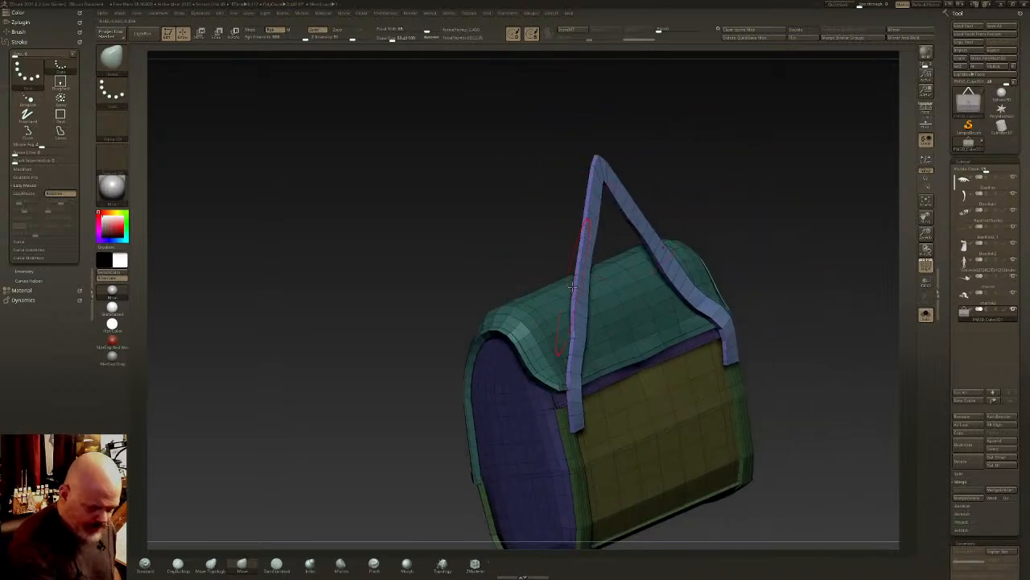
# - Extrude the strap's side faces slightly outward with ZModeler to form a narrow border along both edges
pyautogui.keyDown('ctrl'); pyautogui.moveTo(483, 545); pyautogui.dragTo(593, 263, button='right'); pyautogui.keyUp('ctrl')
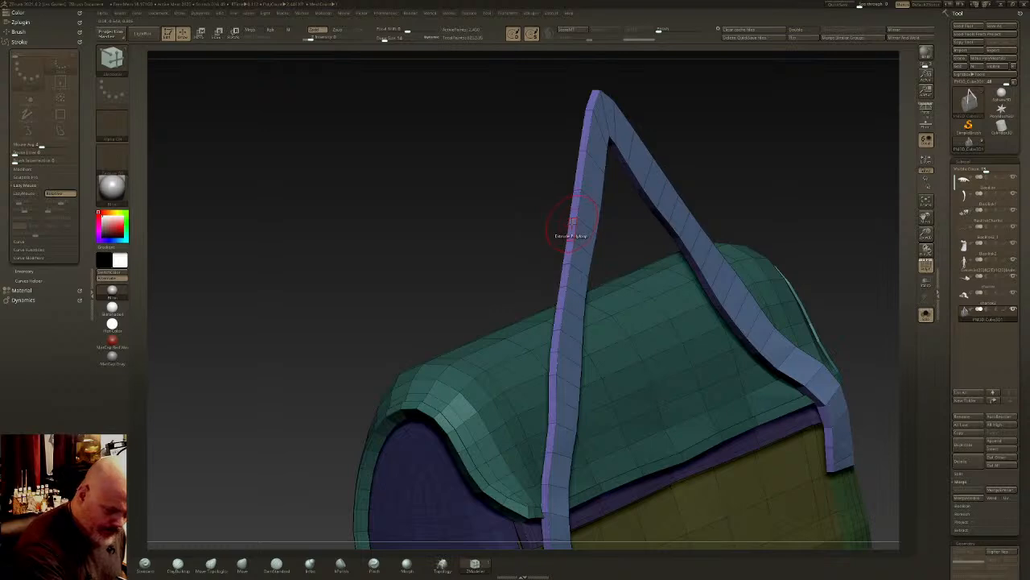
pyautogui.moveTo(572, 222); pyautogui.dragTo(567, 219)
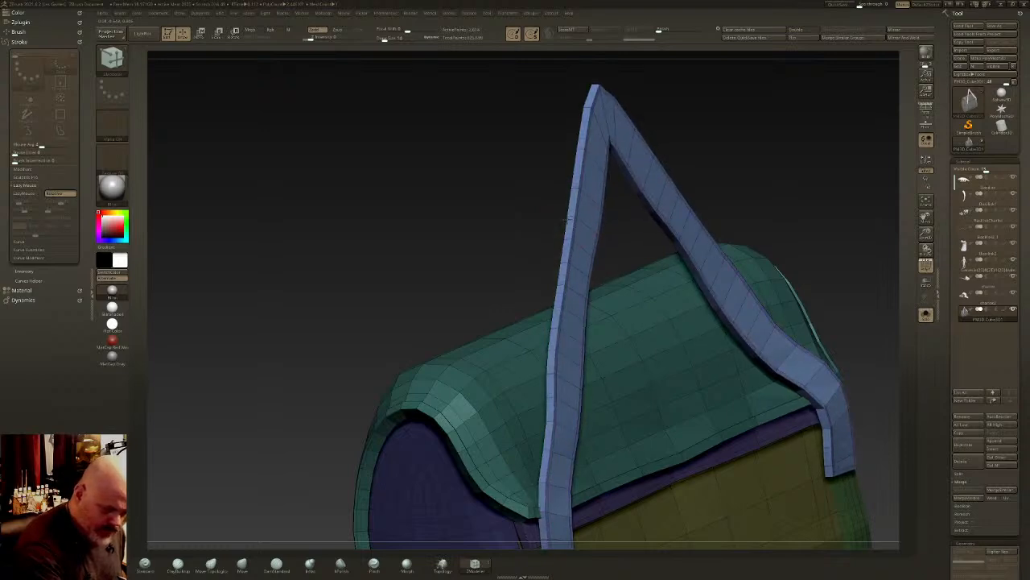
pyautogui.moveTo(568, 211); pyautogui.dragTo(527, 182, button='right')
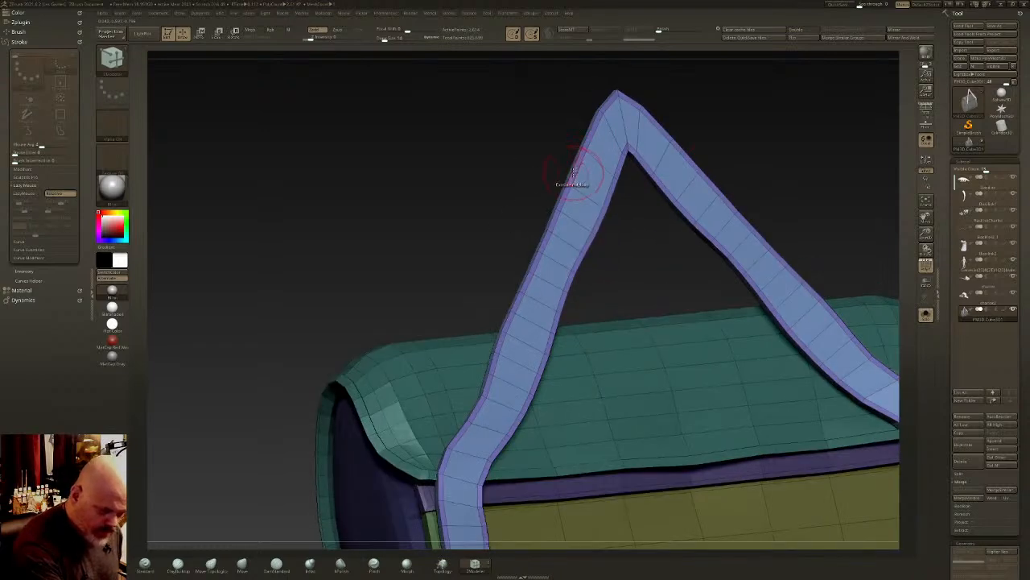
pyautogui.moveTo(571, 171); pyautogui.dragTo(577, 169)
pyautogui.moveTo(564, 168)
pyautogui.mouseDown(button='right')
pyautogui.moveTo(611, 143)
pyautogui.moveTo(563, 190)
pyautogui.moveTo(572, 163)
pyautogui.mouseUp(button='right')
# - Isolate the strap by selecting a part of it and growing the visibility until the whole piece shows
pyautogui.keyDown('ctrl'); pyautogui.keyDown('shift'); pyautogui.moveTo(474, 71); pyautogui.dragTo(520, 126); pyautogui.keyUp('shift'); pyautogui.keyUp('ctrl')
pyautogui.hotkey('ctrl', 'shift', 'x')
pyautogui.hotkey('ctrl', 'shift', 'x')
pyautogui.hotkey('ctrl', 'shift', 'x')
pyautogui.hotkey('ctrl', 'shift', 'x')
pyautogui.hotkey('ctrl', 'shift', 'x')
pyautogui.hotkey('ctrl', 'shift', 'x')
pyautogui.hotkey('ctrl', 'shift', 'x')
pyautogui.hotkey('ctrl', 'shift', 'x')
pyautogui.hotkey('ctrl', 'shift', 'x')
pyautogui.hotkey('ctrl', 'shift', 'x')
pyautogui.hotkey('ctrl', 'shift', 'x')
pyautogui.hotkey('ctrl', 'shift', 'x')
pyautogui.hotkey('ctrl', 'shift', 'x')
pyautogui.hotkey('ctrl', 'shift', 'x')
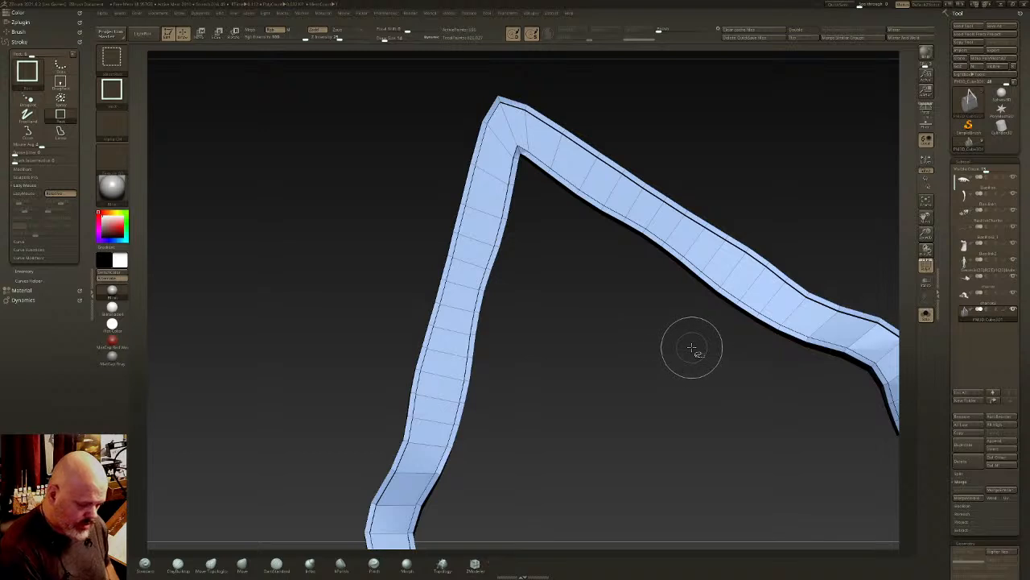
# - Hide the loop along the strap's thin side with SelectLasso, give the remaining faces their own polygroup and return to SelectRect
pyautogui.keyDown('ctrl'); pyautogui.moveTo(692, 350); pyautogui.dragTo(603, 202, button='right'); pyautogui.keyUp('ctrl')
pyautogui.moveTo(655, 256); pyautogui.dragTo(701, 225, button='right')
pyautogui.keyDown('ctrl'); pyautogui.keyDown('shift'); pyautogui.click(112, 58); pyautogui.keyUp('shift'); pyautogui.keyUp('ctrl')
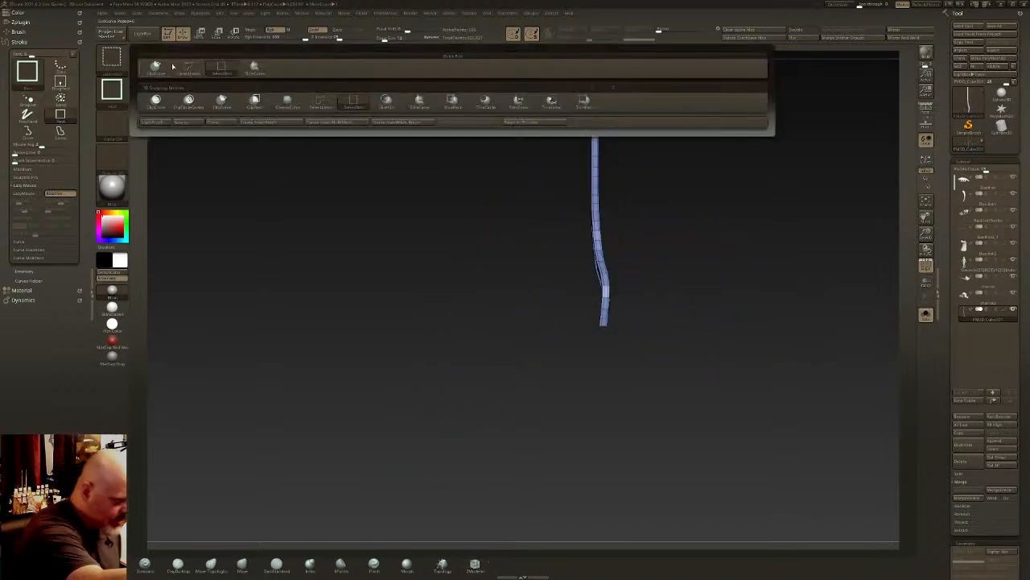
pyautogui.keyDown('ctrl'); pyautogui.keyDown('shift'); pyautogui.click(189, 70); pyautogui.keyUp('shift'); pyautogui.keyUp('ctrl')
pyautogui.moveTo(617, 191)
pyautogui.keyDown('ctrl'); pyautogui.mouseDown(button='right')
pyautogui.moveTo(607, 252)
pyautogui.moveTo(667, 247)
pyautogui.moveTo(664, 256)
pyautogui.mouseUp(button='right'); pyautogui.keyUp('ctrl')
pyautogui.keyDown('ctrl'); pyautogui.keyDown('shift'); pyautogui.click(593, 195); pyautogui.keyUp('shift'); pyautogui.keyUp('ctrl')
pyautogui.hotkey('ctrl', 'shift', 'w')
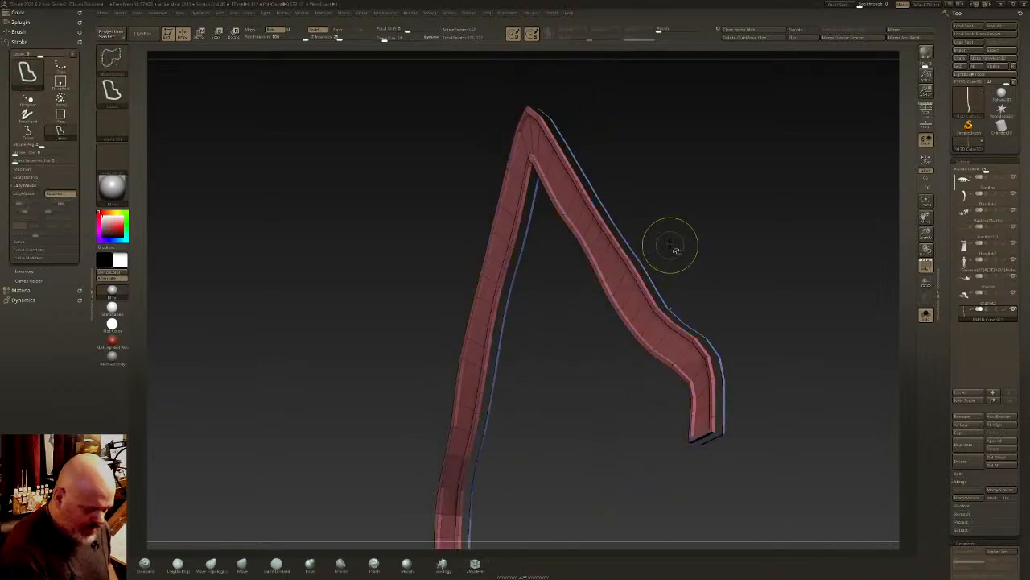
pyautogui.keyDown('ctrl'); pyautogui.keyDown('shift'); pyautogui.click(670, 247); pyautogui.keyUp('shift'); pyautogui.keyUp('ctrl')
pyautogui.click(111, 58)
pyautogui.keyDown('ctrl'); pyautogui.keyDown('shift'); pyautogui.click(219, 69); pyautogui.keyUp('shift'); pyautogui.keyUp('ctrl')
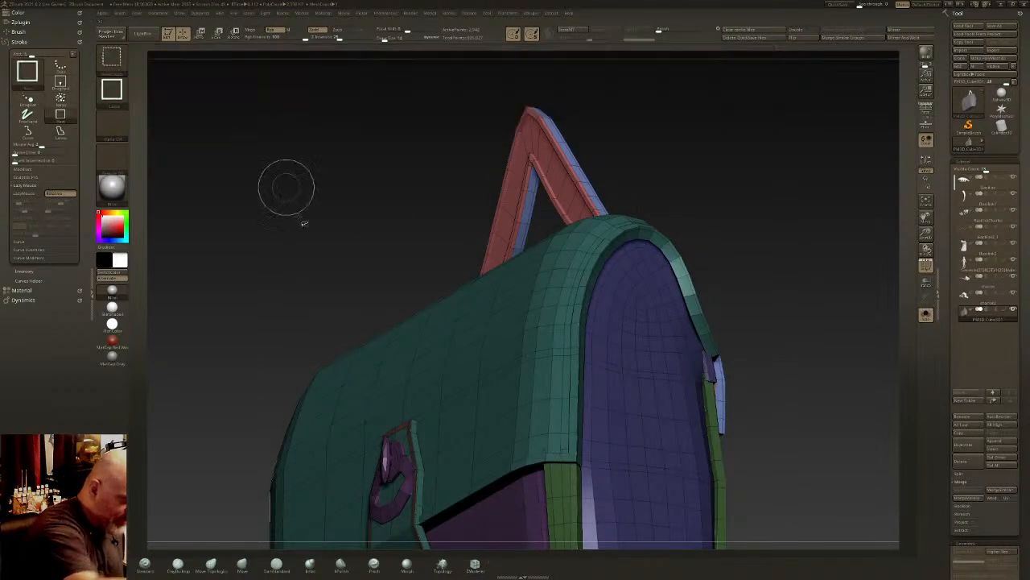
# - Isolate the strap by its polygroups, regroup its visible faces and show the complete bag again
pyautogui.moveTo(285, 184); pyautogui.dragTo(587, 168, button='right')
pyautogui.keyDown('ctrl'); pyautogui.keyDown('shift'); pyautogui.click(587, 179); pyautogui.keyUp('shift'); pyautogui.keyUp('ctrl')
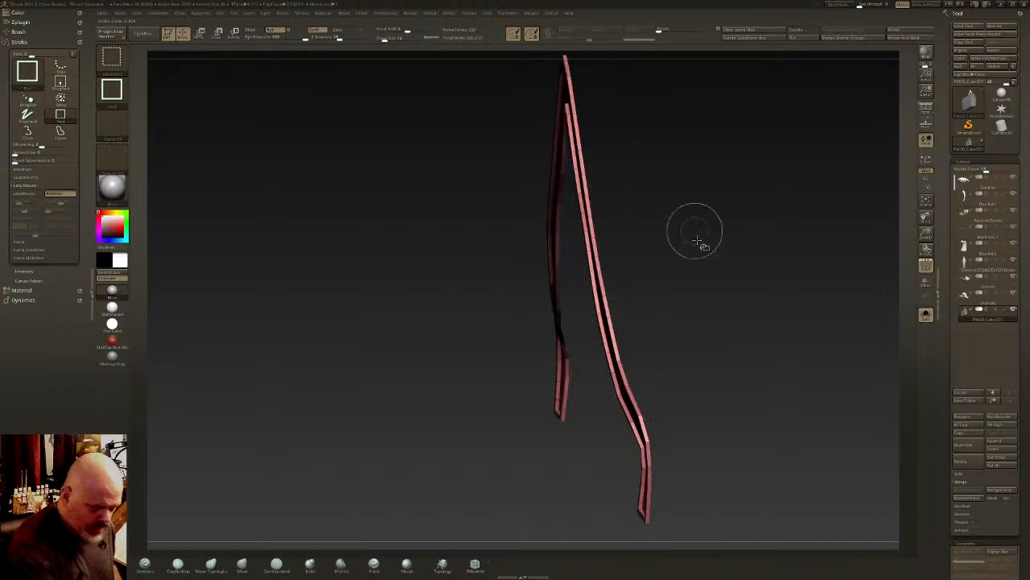
pyautogui.keyDown('ctrl'); pyautogui.keyDown('shift'); pyautogui.click(701, 260); pyautogui.keyUp('shift'); pyautogui.keyUp('ctrl')
pyautogui.press('f')
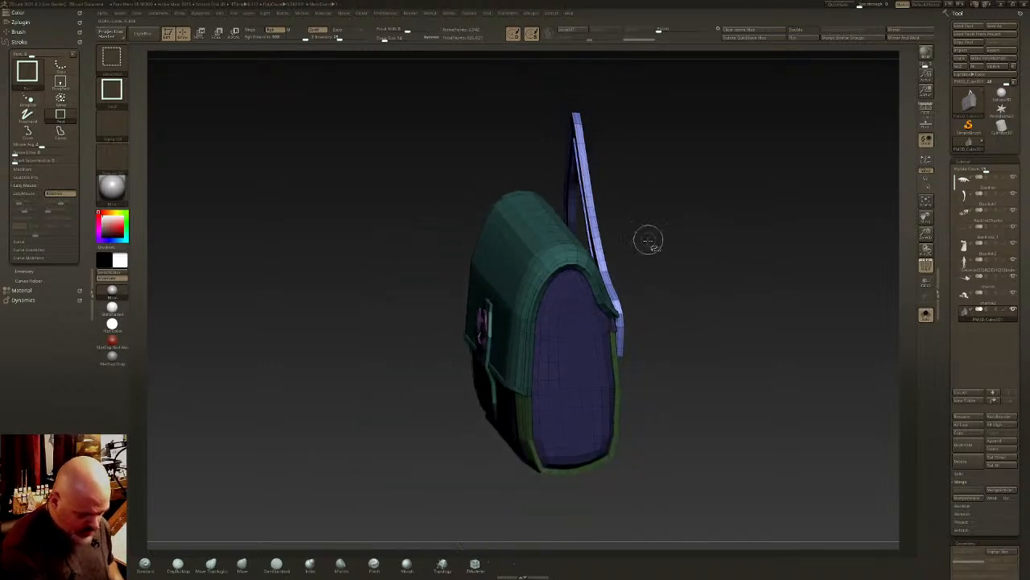
pyautogui.keyDown('ctrl'); pyautogui.keyDown('shift'); pyautogui.click(600, 256); pyautogui.keyUp('shift'); pyautogui.keyUp('ctrl')
pyautogui.hotkey('ctrl', 'w')
pyautogui.keyDown('ctrl'); pyautogui.keyDown('shift'); pyautogui.click(664, 269); pyautogui.keyUp('shift'); pyautogui.keyUp('ctrl')
pyautogui.moveTo(664, 269); pyautogui.dragTo(630, 292, button='right')
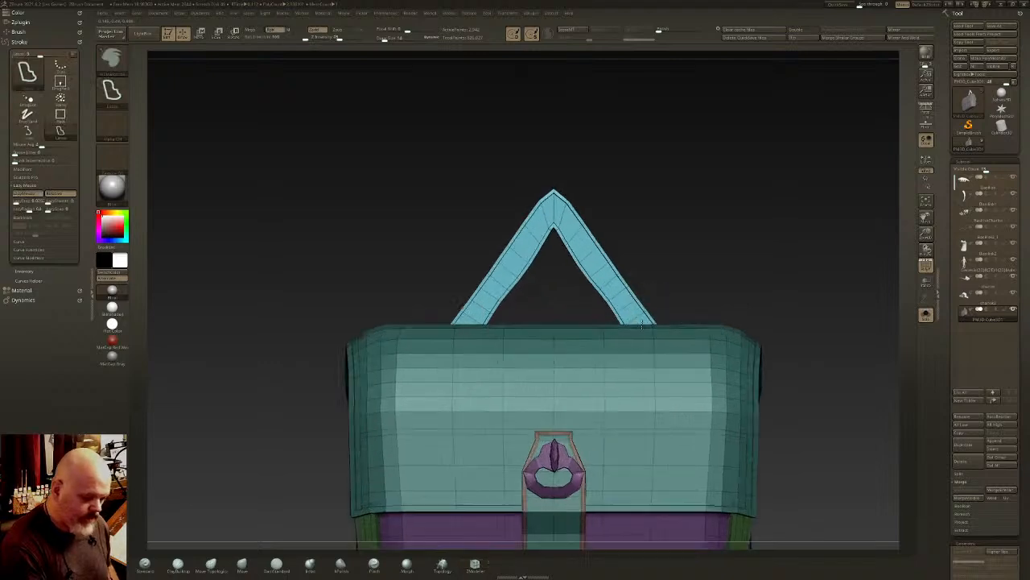
# - Turn off the polyframe display and inspect the smoothed bag and strap from the front
pyautogui.keyDown('ctrl'); pyautogui.moveTo(592, 234); pyautogui.dragTo(579, 283, button='right'); pyautogui.keyUp('ctrl')
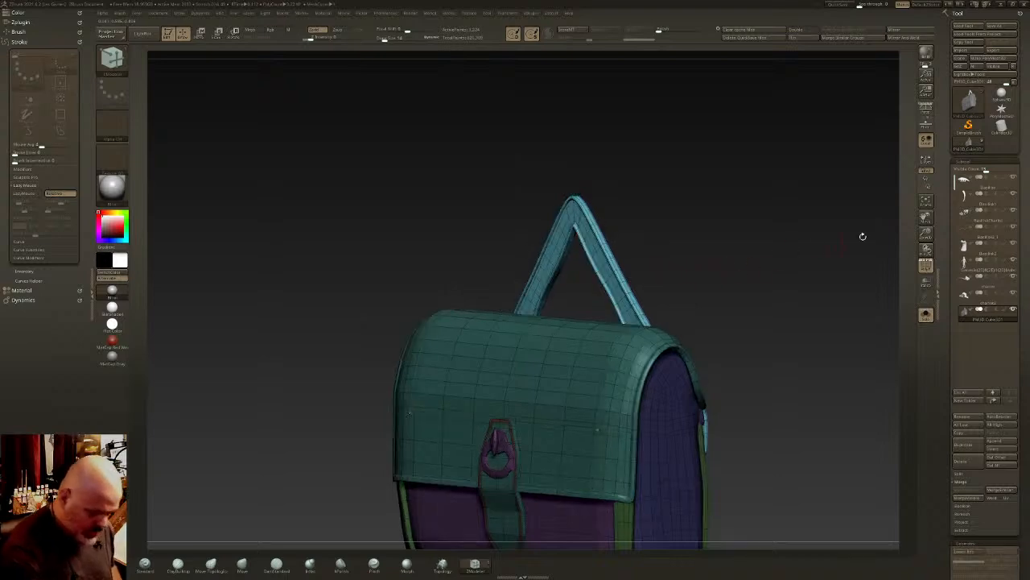
pyautogui.click(926, 265)
pyautogui.keyDown('shift'); pyautogui.moveTo(675, 324); pyautogui.dragTo(660, 354, button='right'); pyautogui.keyUp('shift')
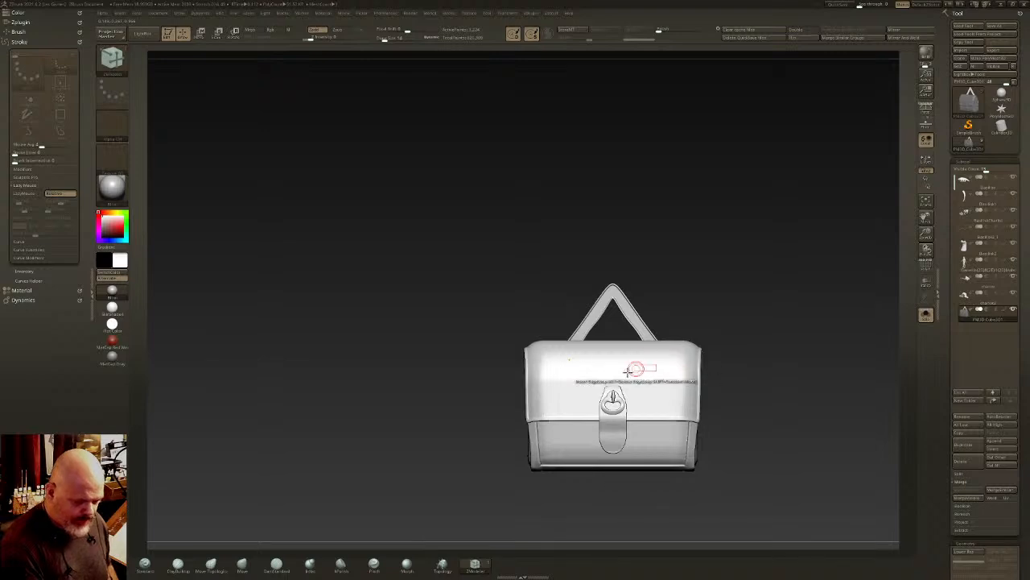
# - Adjust the hanging strap with the Move Topological brush from the bag's back and side views
pyautogui.click(212, 565)
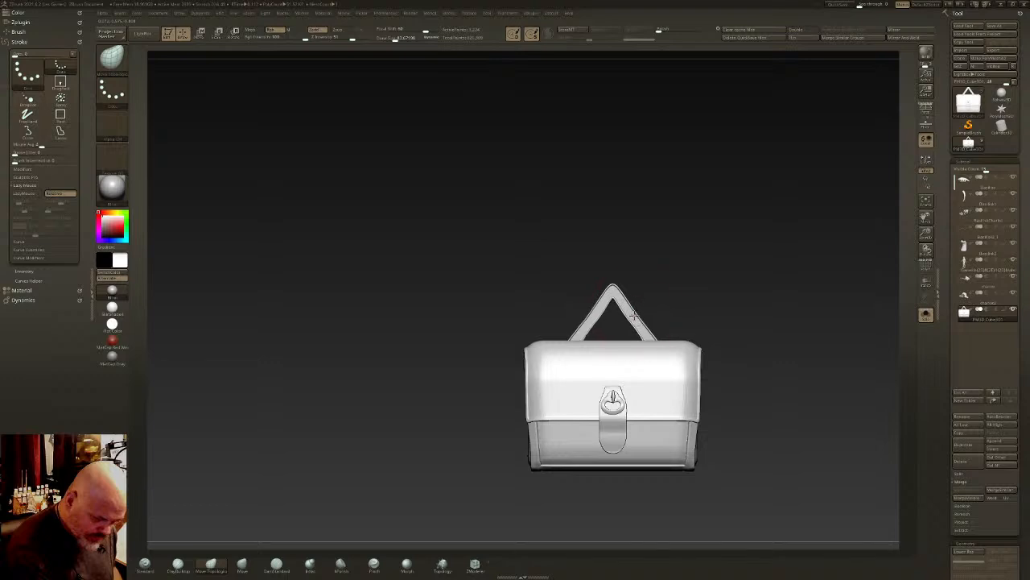
pyautogui.moveTo(583, 325)
pyautogui.mouseDown()
pyautogui.moveTo(653, 319)
pyautogui.moveTo(634, 303)
pyautogui.mouseUp()
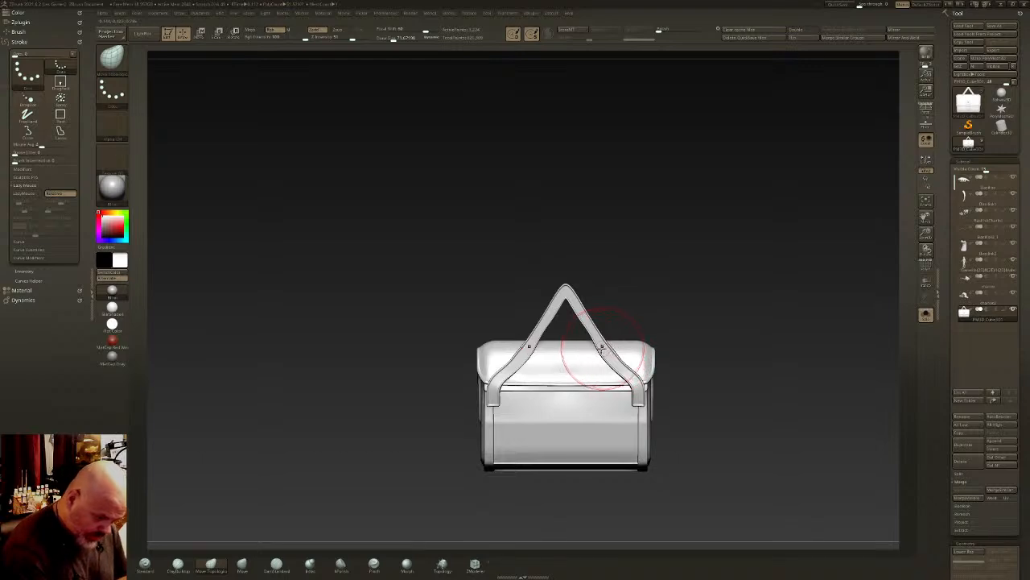
pyautogui.moveTo(605, 358)
pyautogui.mouseDown()
pyautogui.moveTo(615, 362)
pyautogui.moveTo(553, 343)
pyautogui.moveTo(665, 318)
pyautogui.mouseUp()
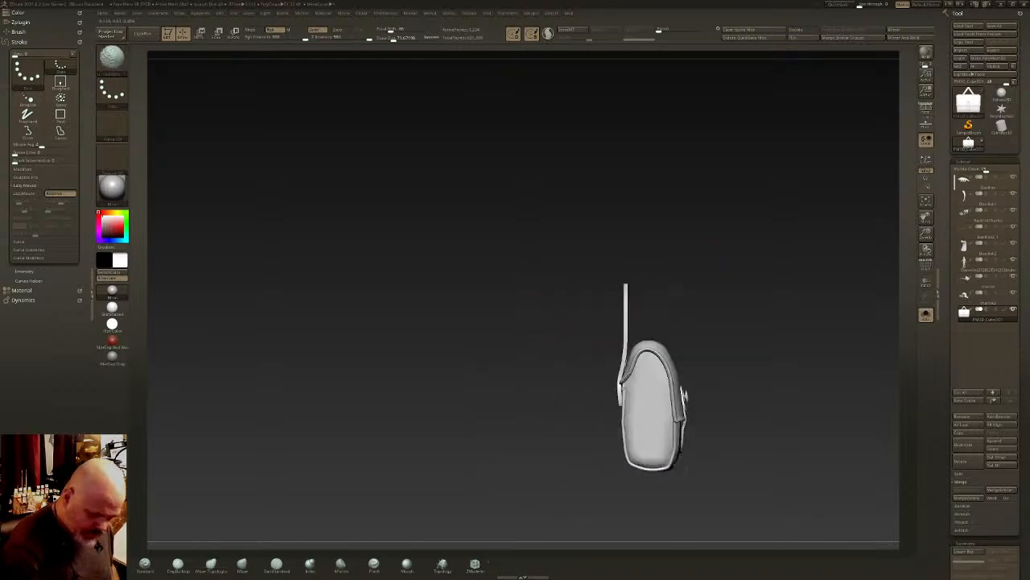
pyautogui.moveTo(724, 326); pyautogui.dragTo(594, 332)
pyautogui.keyDown('shift'); pyautogui.moveTo(646, 322); pyautogui.dragTo(675, 322, button='right'); pyautogui.keyUp('shift')
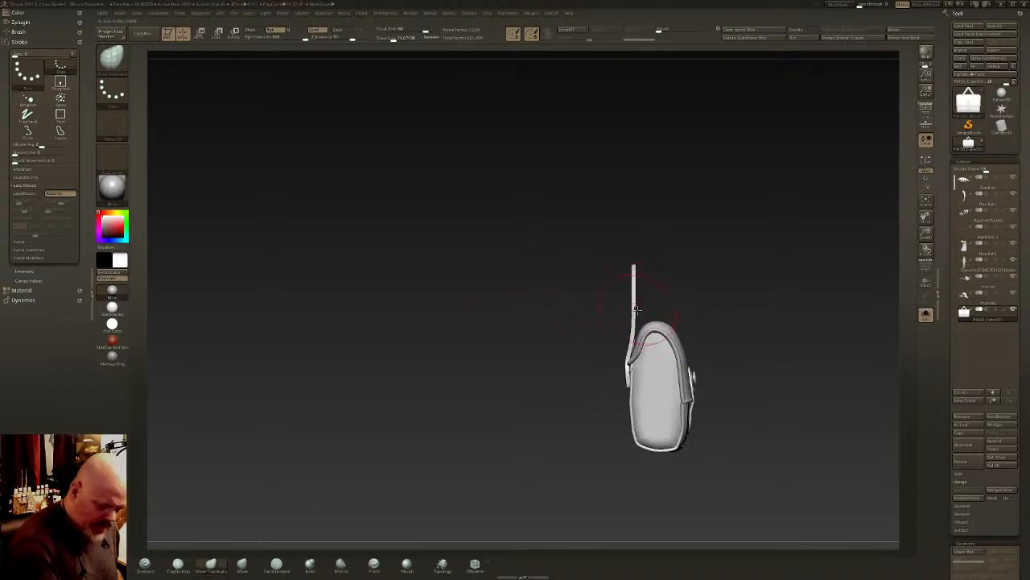
pyautogui.moveTo(643, 283)
pyautogui.mouseDown()
pyautogui.moveTo(699, 283)
pyautogui.moveTo(646, 283)
pyautogui.moveTo(661, 278)
pyautogui.moveTo(645, 269)
pyautogui.mouseUp()
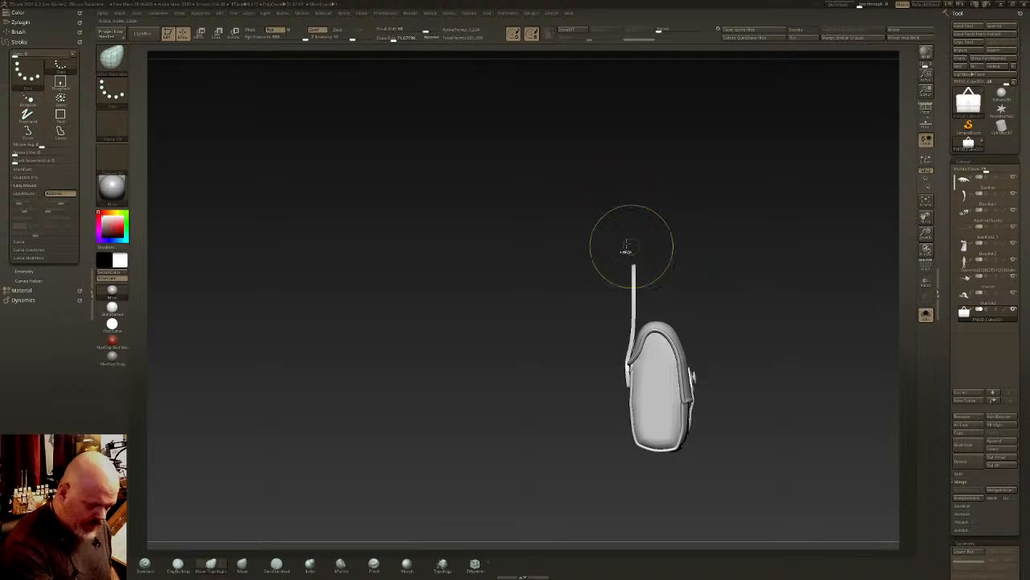
# - Try to tilt the strap's upper end away from the bag while the rest of the mesh is masked
pyautogui.hotkey('ctrl', 'shift')
pyautogui.click(113, 65)
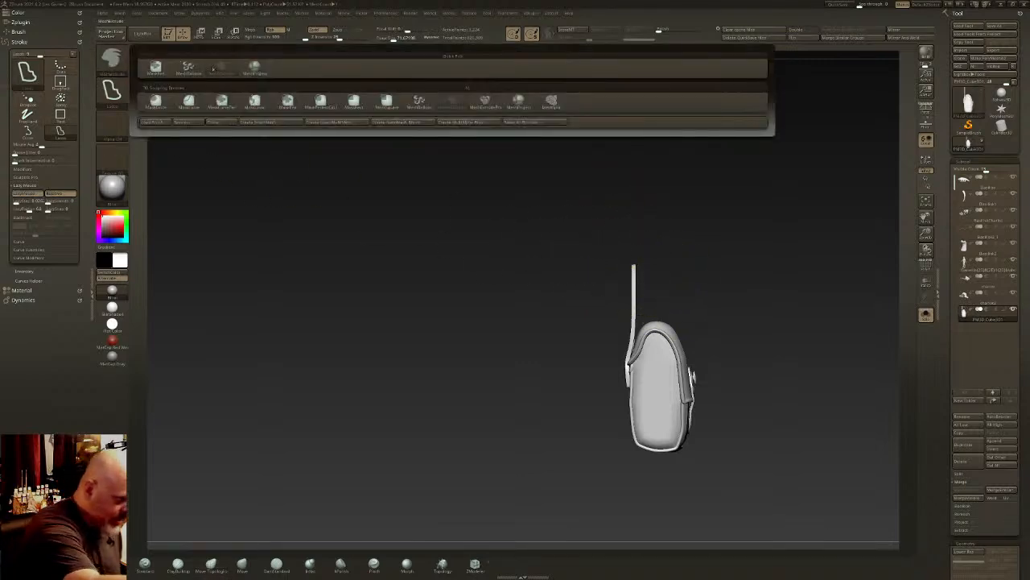
pyautogui.keyDown('ctrl'); pyautogui.click(158, 66); pyautogui.keyUp('ctrl')
pyautogui.keyDown('ctrl'); pyautogui.moveTo(543, 173); pyautogui.dragTo(680, 299); pyautogui.keyUp('ctrl')
pyautogui.keyDown('ctrl'); pyautogui.click(695, 327); pyautogui.keyUp('ctrl')
pyautogui.press('w')
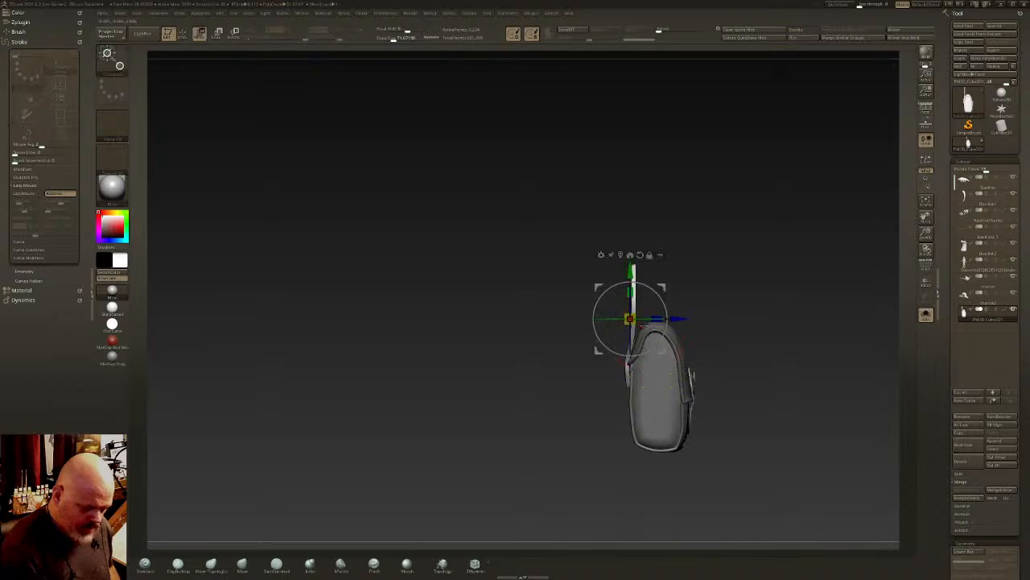
pyautogui.moveTo(662, 288)
pyautogui.mouseDown()
pyautogui.moveTo(666, 277)
pyautogui.moveTo(663, 285)
pyautogui.mouseUp()
pyautogui.press('q')
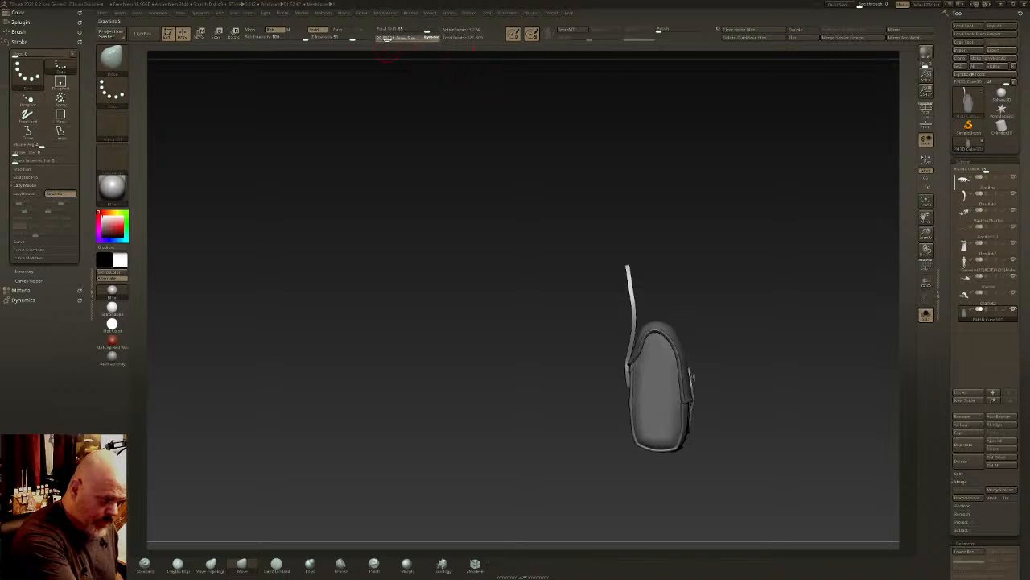
pyautogui.moveTo(627, 259)
pyautogui.mouseDown()
pyautogui.moveTo(615, 264)
pyautogui.moveTo(661, 272)
pyautogui.moveTo(664, 291)
pyautogui.moveTo(717, 315)
pyautogui.moveTo(665, 327)
pyautogui.moveTo(587, 323)
pyautogui.moveTo(646, 277)
pyautogui.moveTo(622, 287)
pyautogui.mouseUp()
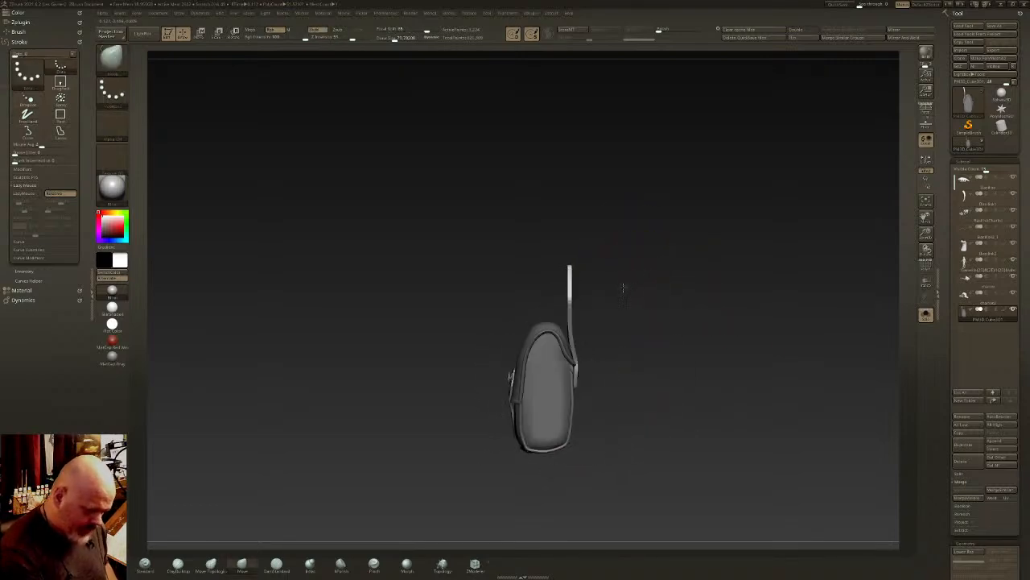
pyautogui.keyDown('ctrl'); pyautogui.click(636, 298); pyautogui.keyUp('ctrl')
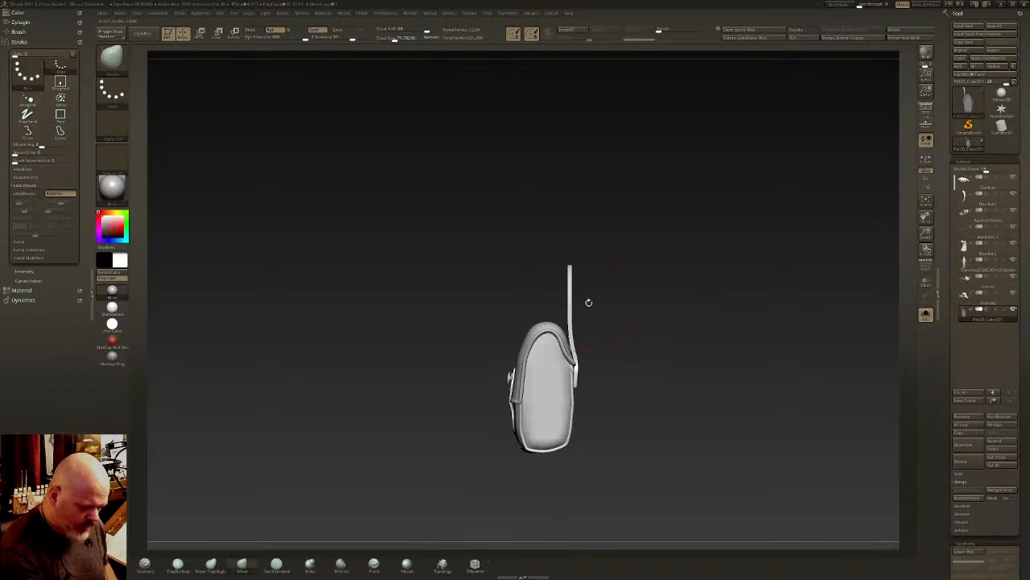
# - Mask the strap's upper part, pull its lower section closer to the bag's back with the Move brush and clear the mask
pyautogui.keyDown('ctrl'); pyautogui.moveTo(590, 226); pyautogui.dragTo(561, 290); pyautogui.keyUp('ctrl')
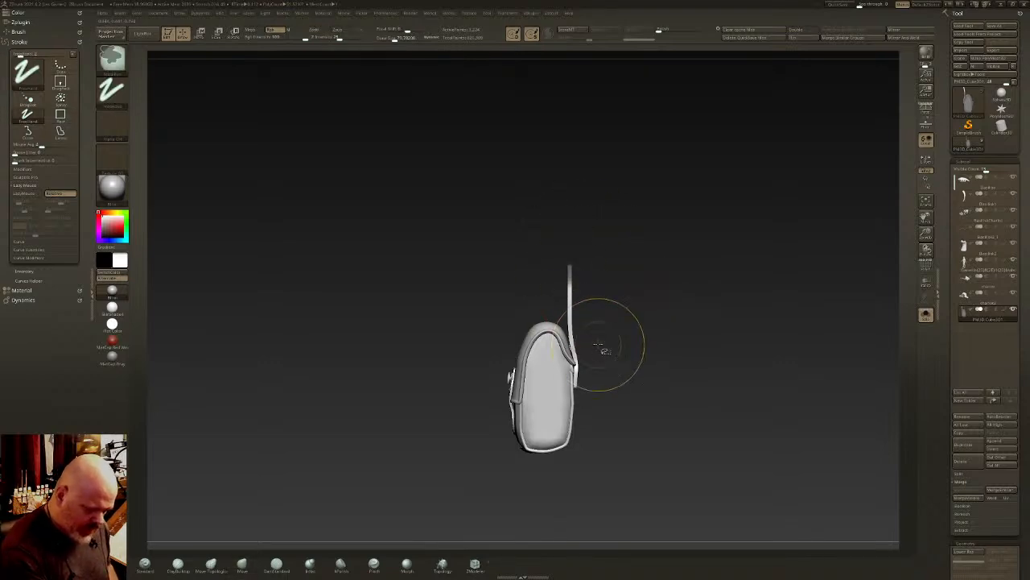
pyautogui.moveTo(600, 345)
pyautogui.mouseDown()
pyautogui.moveTo(565, 368)
pyautogui.moveTo(575, 398)
pyautogui.mouseUp()
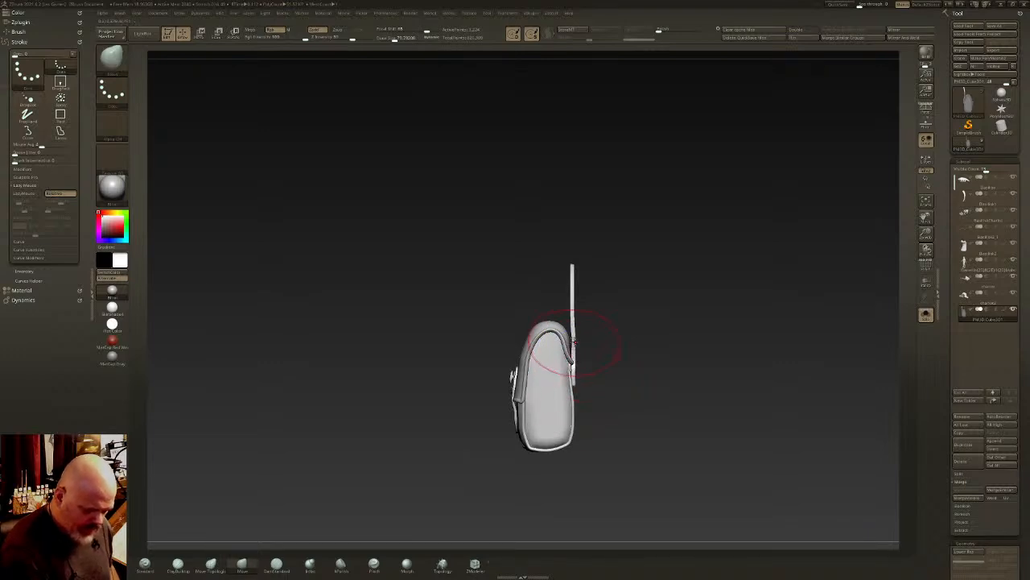
pyautogui.moveTo(573, 331); pyautogui.dragTo(696, 339)
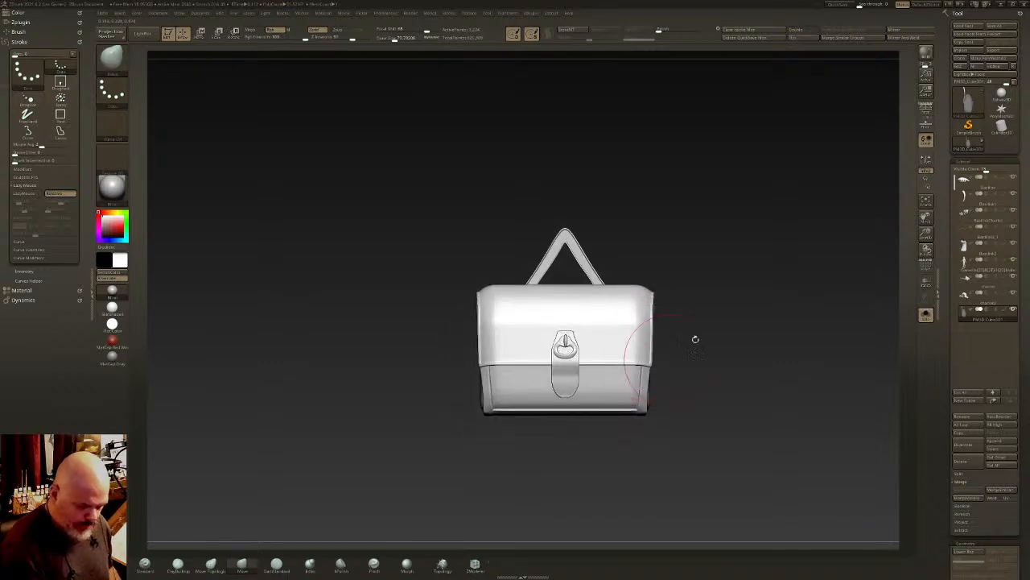
pyautogui.moveTo(760, 323); pyautogui.dragTo(385, 510)
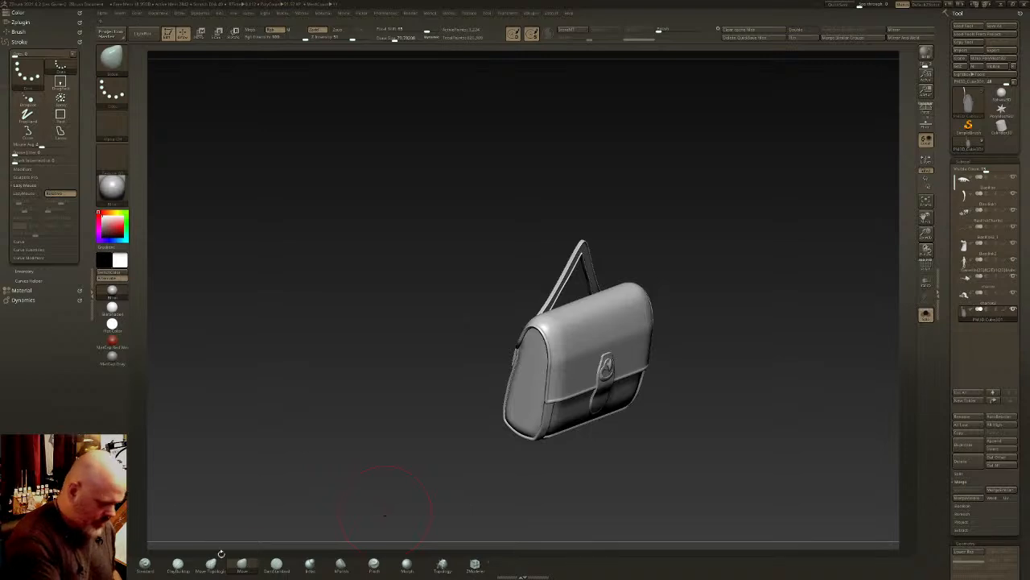
# - Sculpt soft unevenness into the top of the flap with the Standard brush at an adjusted draw size
pyautogui.click(178, 565)
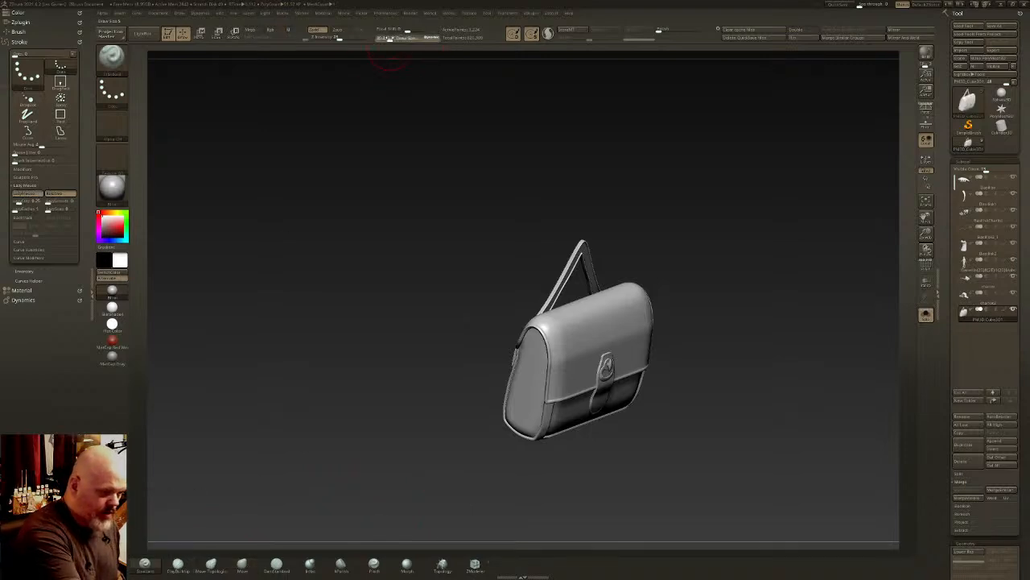
pyautogui.moveTo(392, 39); pyautogui.dragTo(391, 40)
pyautogui.moveTo(641, 278)
pyautogui.keyDown('alt'); pyautogui.mouseDown()
pyautogui.moveTo(633, 262)
pyautogui.moveTo(613, 292)
pyautogui.mouseUp(); pyautogui.keyUp('alt')
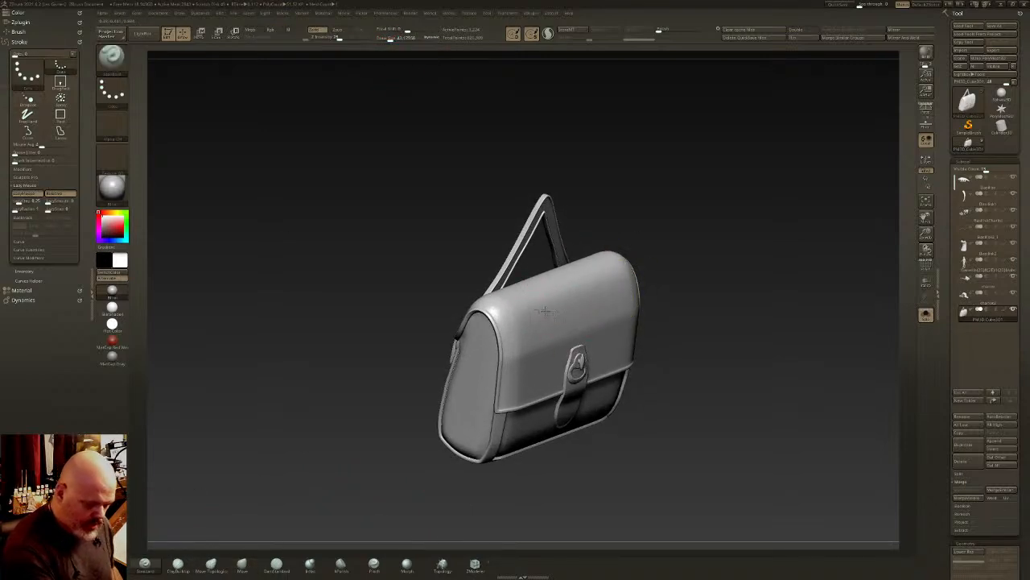
pyautogui.moveTo(601, 289); pyautogui.dragTo(596, 332, button='right')
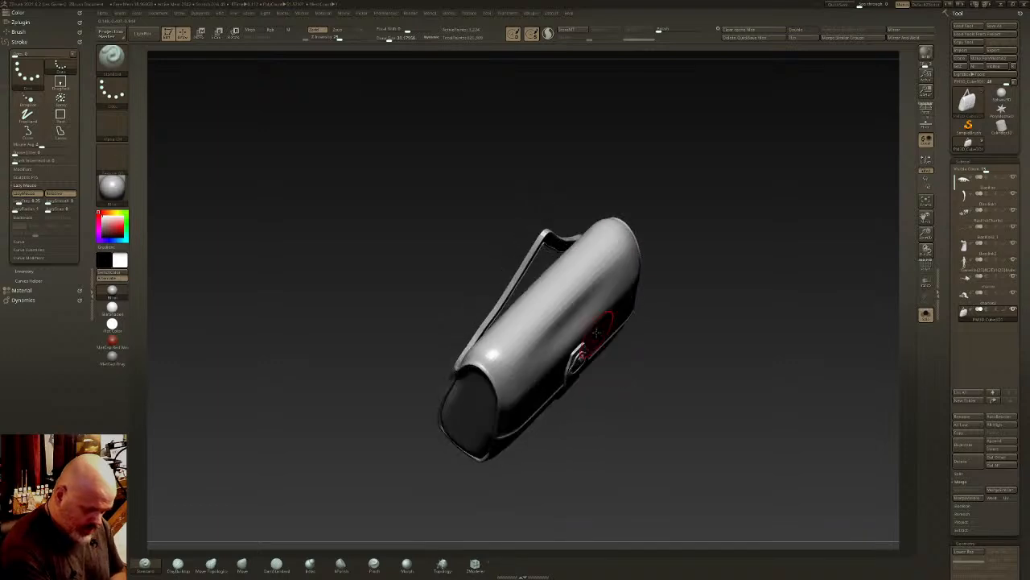
pyautogui.moveTo(550, 293); pyautogui.dragTo(570, 346, button='right')
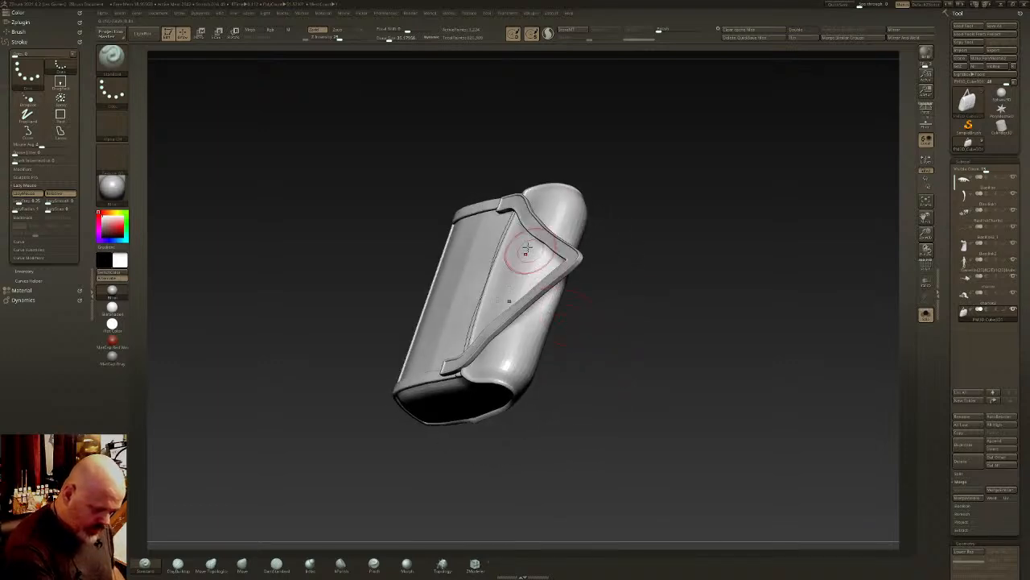
# - Sculpt shallow dents into the bag's back panel and the flap area behind the strap
pyautogui.moveTo(519, 261); pyautogui.dragTo(532, 219)
pyautogui.moveTo(491, 293); pyautogui.dragTo(483, 248)
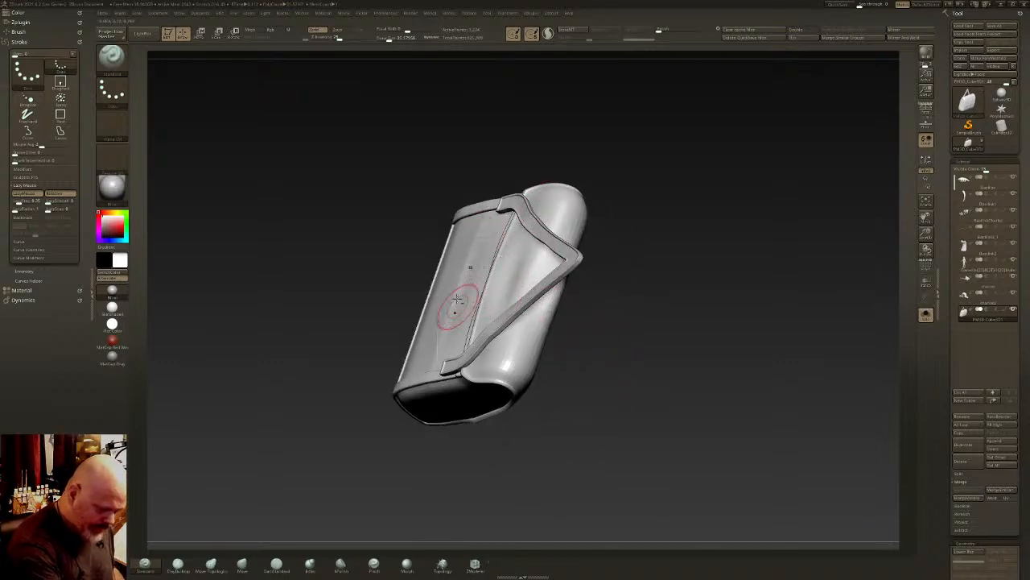
pyautogui.moveTo(458, 305); pyautogui.dragTo(448, 311)
pyautogui.keyDown('shift'); pyautogui.moveTo(475, 235); pyautogui.dragTo(458, 307); pyautogui.keyUp('shift')
pyautogui.moveTo(460, 297)
pyautogui.mouseDown(button='right')
pyautogui.moveTo(451, 213)
pyautogui.moveTo(531, 269)
pyautogui.mouseUp(button='right')
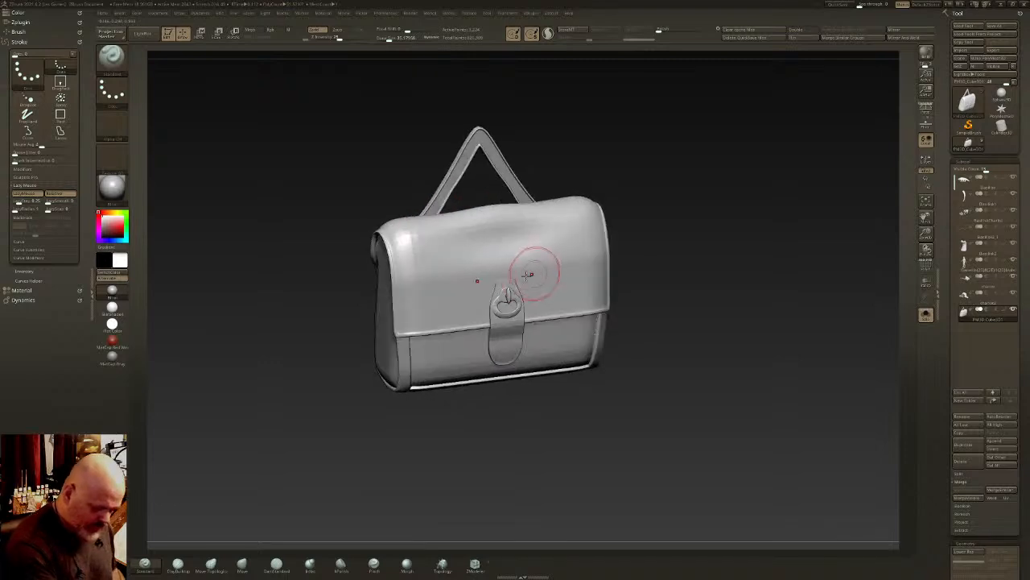
# - Sculpt and smooth soft leather dents across the front flap around the clasp
pyautogui.moveTo(466, 288); pyautogui.dragTo(416, 314)
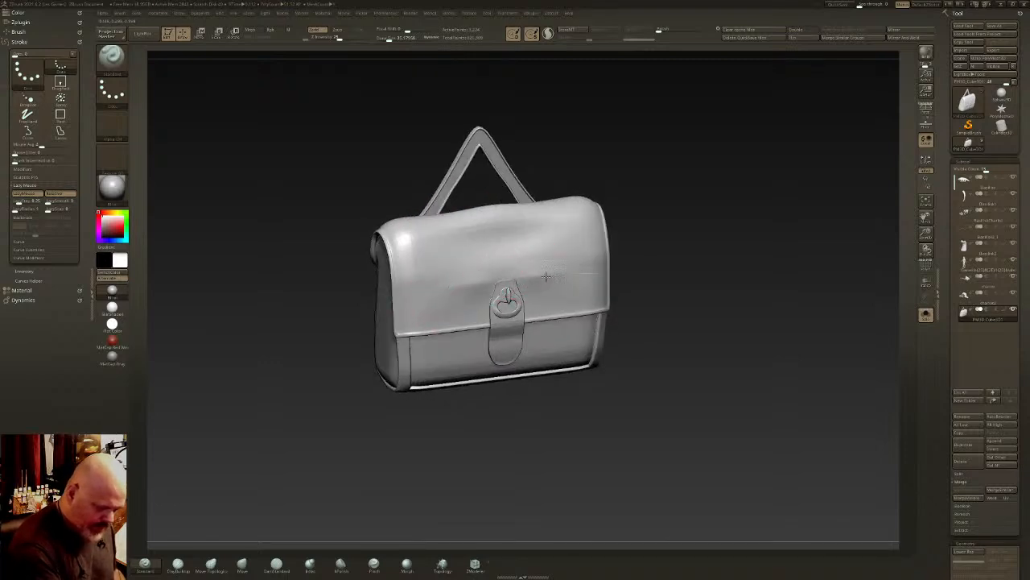
pyautogui.moveTo(546, 276); pyautogui.dragTo(574, 260, button='right')
pyautogui.keyDown('shift'); pyautogui.moveTo(485, 261); pyautogui.dragTo(480, 265); pyautogui.keyUp('shift')
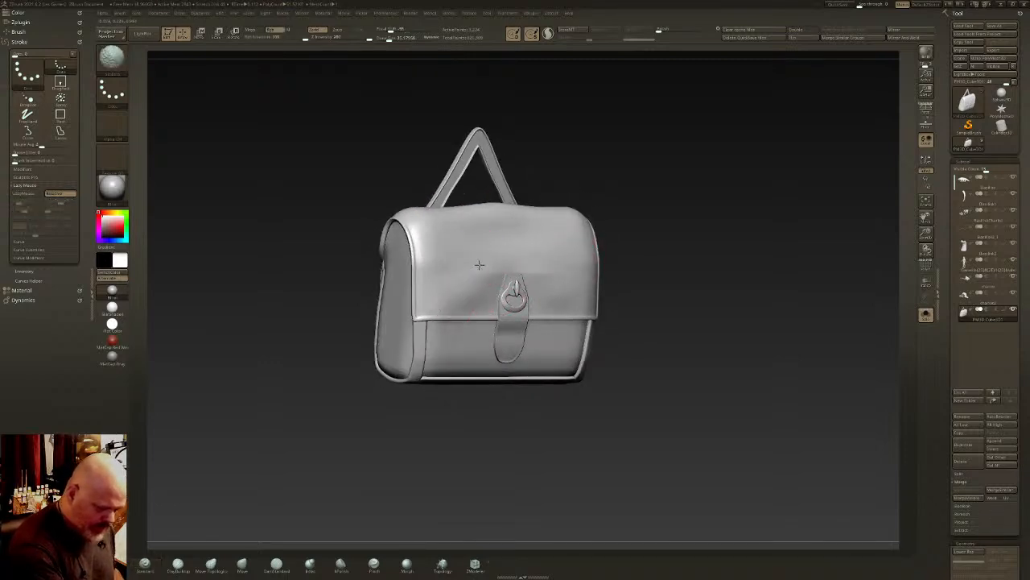
pyautogui.moveTo(443, 300)
pyautogui.mouseDown()
pyautogui.moveTo(446, 324)
pyautogui.moveTo(468, 346)
pyautogui.mouseUp()
pyautogui.moveTo(485, 312); pyautogui.dragTo(473, 283, button='right')
# - Sculpt gentle bulges and dents along the bag's lower front and underside
pyautogui.moveTo(428, 330)
pyautogui.mouseDown()
pyautogui.moveTo(461, 377)
pyautogui.moveTo(486, 389)
pyautogui.mouseUp()
pyautogui.moveTo(501, 394); pyautogui.dragTo(478, 398, button='right')
pyautogui.moveTo(480, 392); pyautogui.dragTo(422, 366)
pyautogui.moveTo(422, 378); pyautogui.dragTo(483, 346, button='right')
pyautogui.moveTo(415, 364)
pyautogui.mouseDown()
pyautogui.moveTo(401, 450)
pyautogui.moveTo(435, 409)
pyautogui.mouseUp()
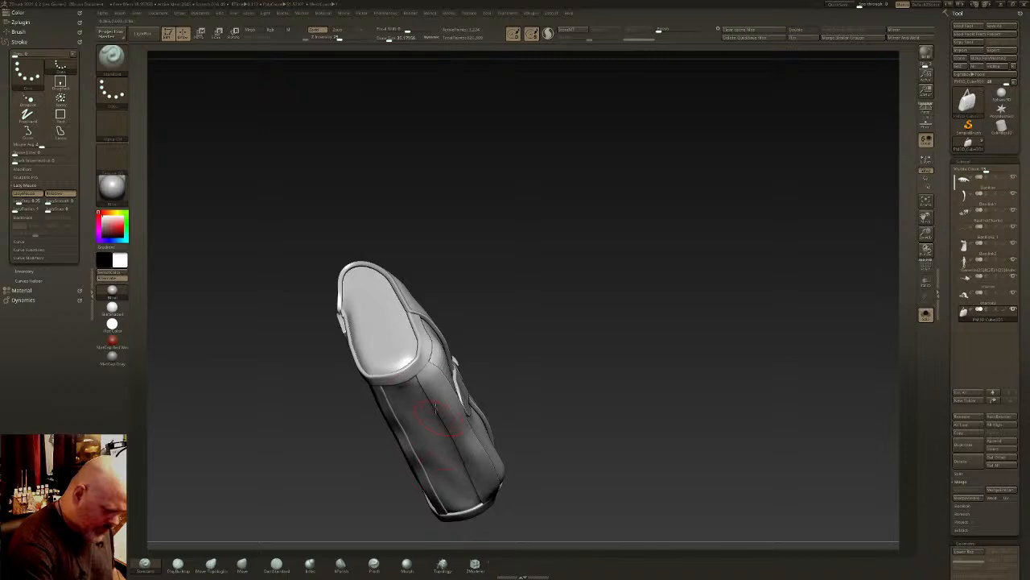
# - Sculpt soft leather unevenness into the bag's end panels and the edges beside them
pyautogui.moveTo(453, 483); pyautogui.dragTo(590, 350, button='right')
pyautogui.moveTo(610, 342); pyautogui.dragTo(609, 232)
pyautogui.moveTo(608, 229); pyautogui.dragTo(619, 342)
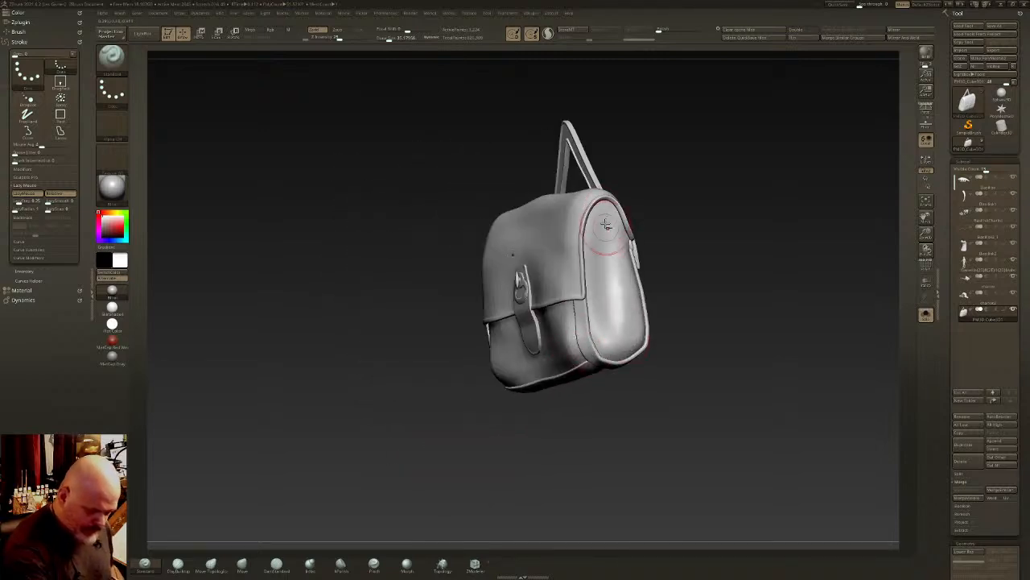
pyautogui.moveTo(610, 249); pyautogui.dragTo(644, 264, button='right')
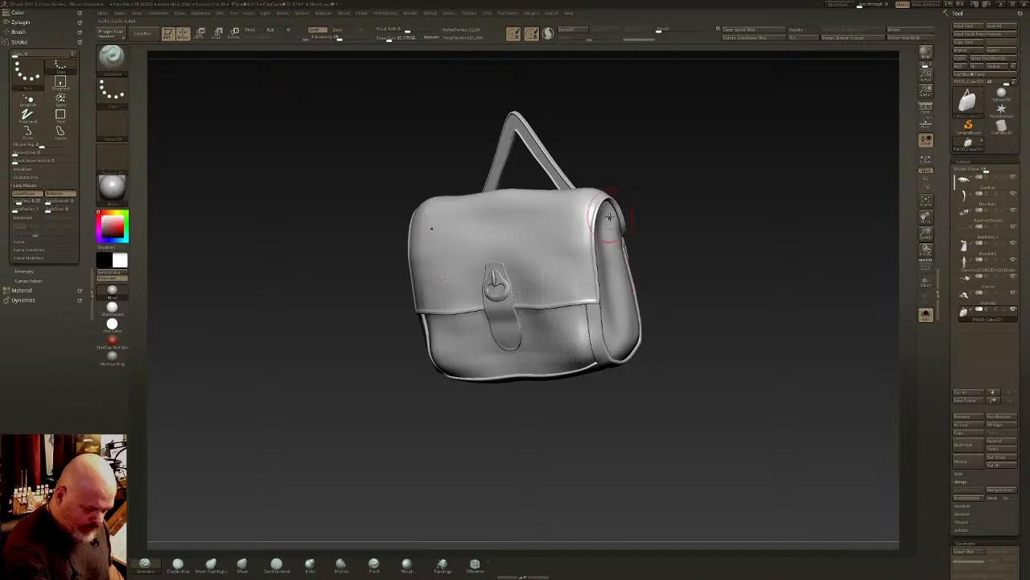
pyautogui.moveTo(614, 330); pyautogui.dragTo(609, 229, button='right')
pyautogui.moveTo(612, 270)
pyautogui.mouseDown(button='right')
pyautogui.moveTo(625, 271)
pyautogui.moveTo(627, 290)
pyautogui.mouseUp(button='right')
# - Reshape the flap's top edge with the Move Topological brush and turn on perspective to check the bag
pyautogui.click(212, 565)
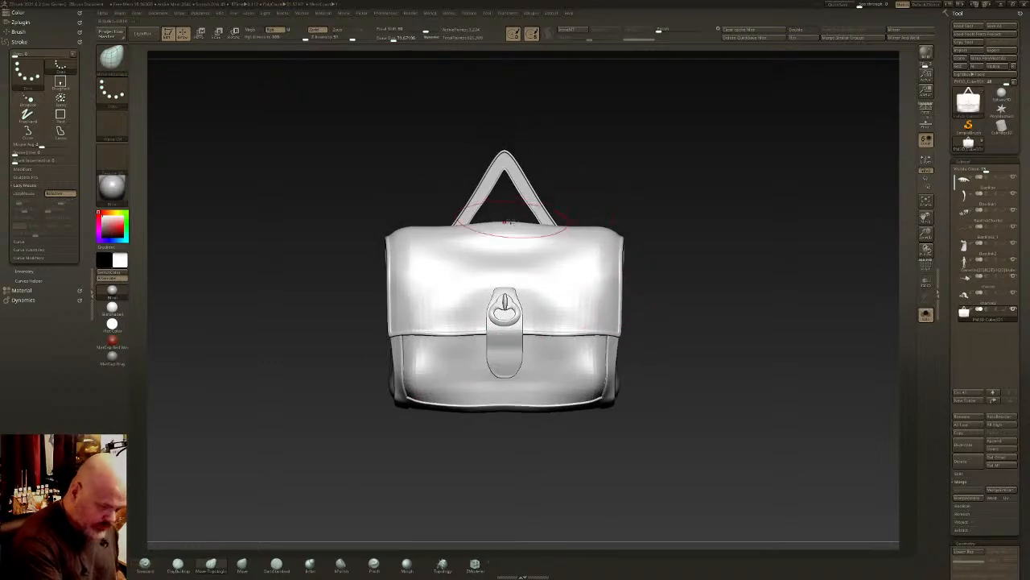
pyautogui.moveTo(563, 242); pyautogui.dragTo(655, 281, button='right')
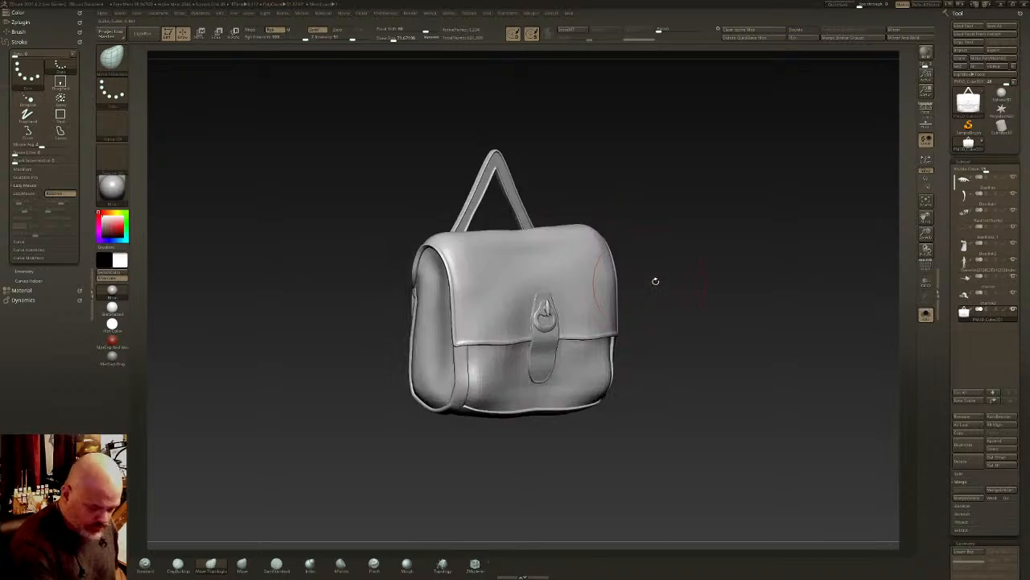
pyautogui.press('p')
pyautogui.moveTo(731, 354); pyautogui.dragTo(703, 313, button='right')
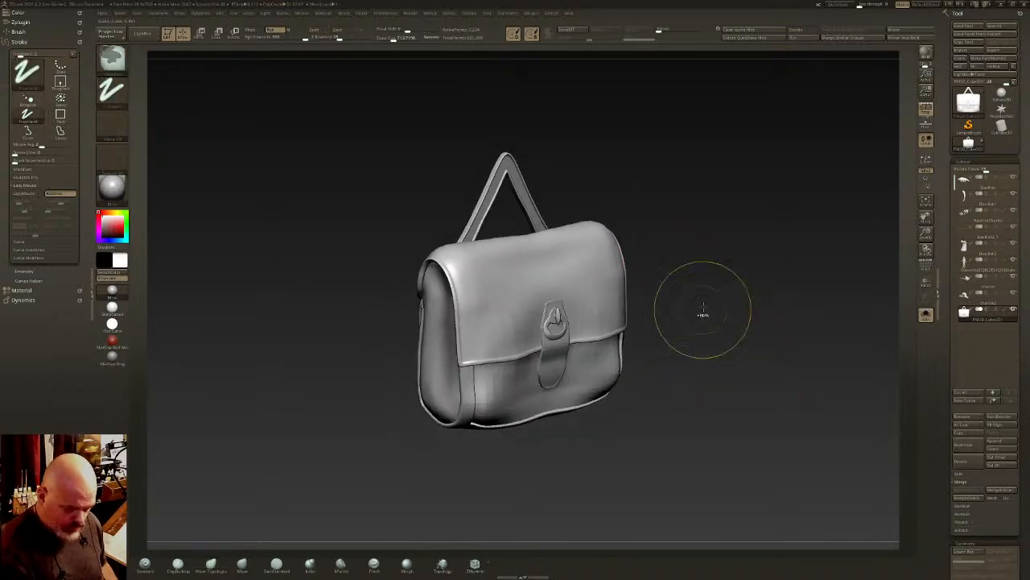
pyautogui.keyDown('shift'); pyautogui.moveTo(856, 301); pyautogui.dragTo(851, 303); pyautogui.keyUp('shift')
pyautogui.press('v')
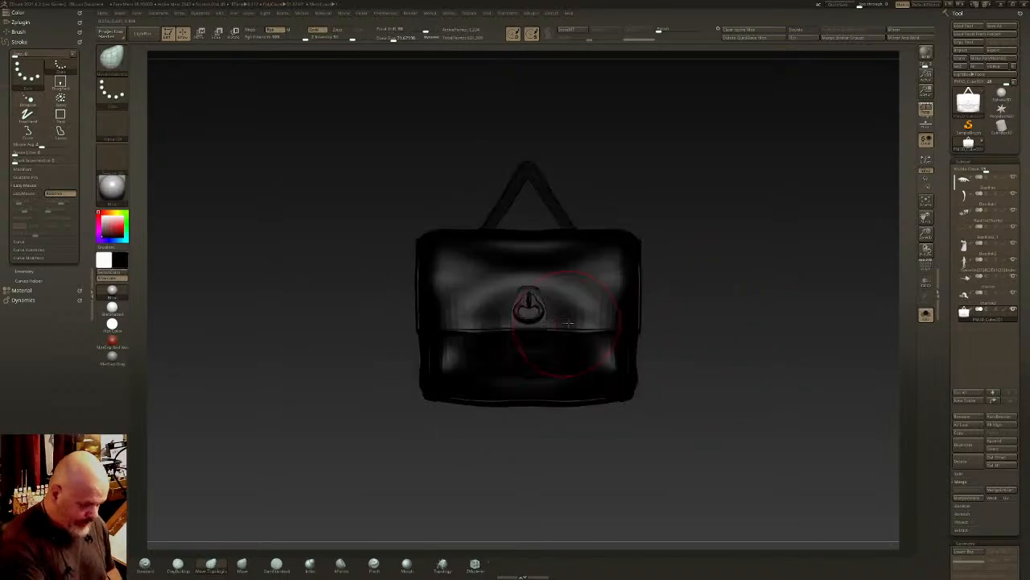
pyautogui.press('v')
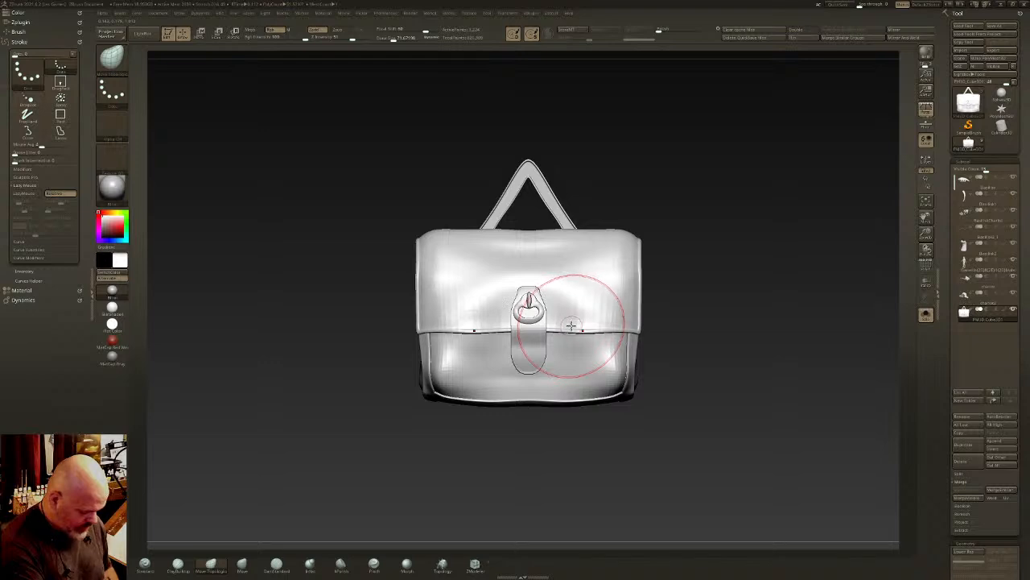
# - Frame the finished bag and create a new InsertMesh brush from it
pyautogui.press('f')
pyautogui.press('b')
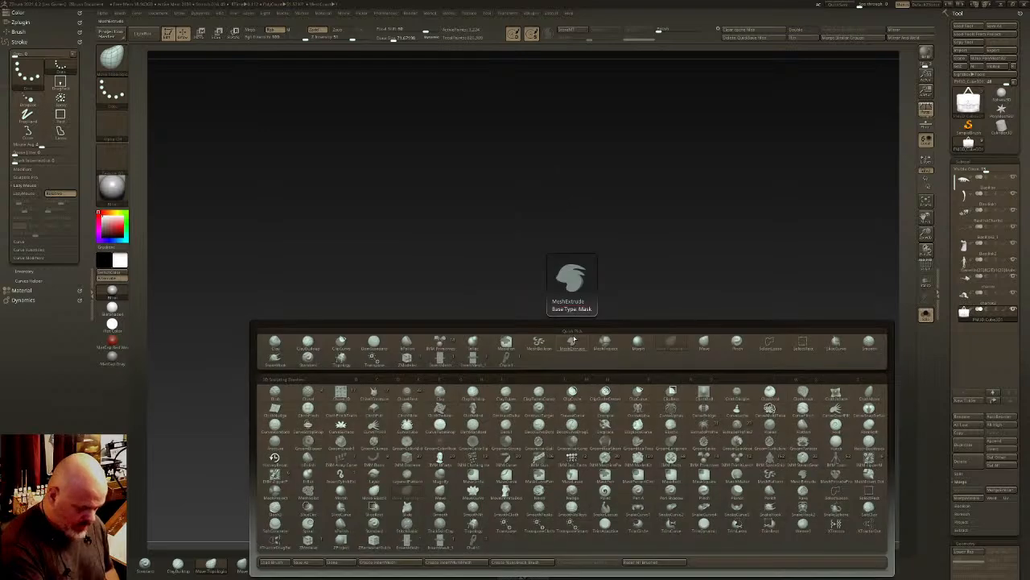
pyautogui.press('b')
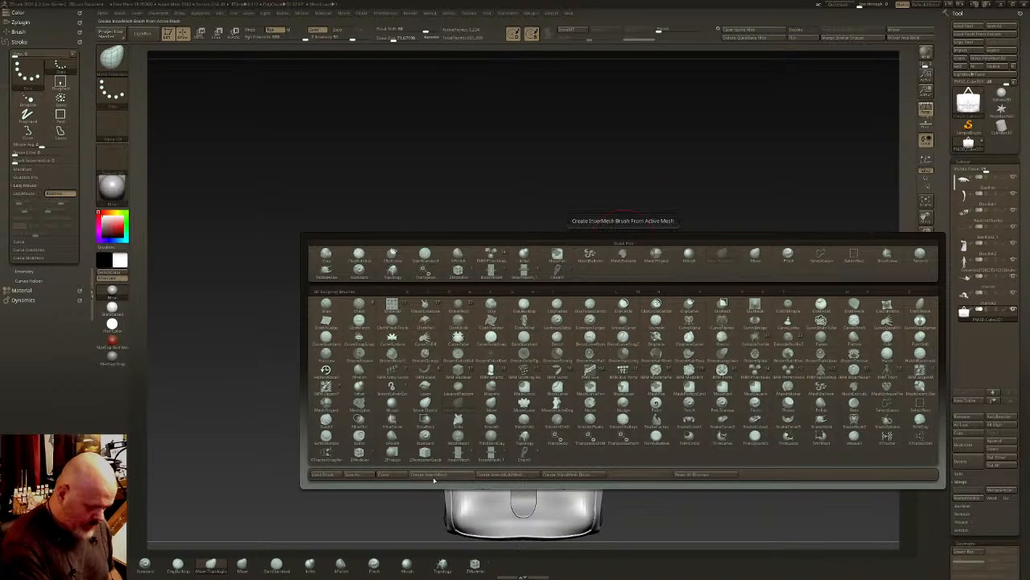
pyautogui.click(424, 475)
pyautogui.click(481, 179)
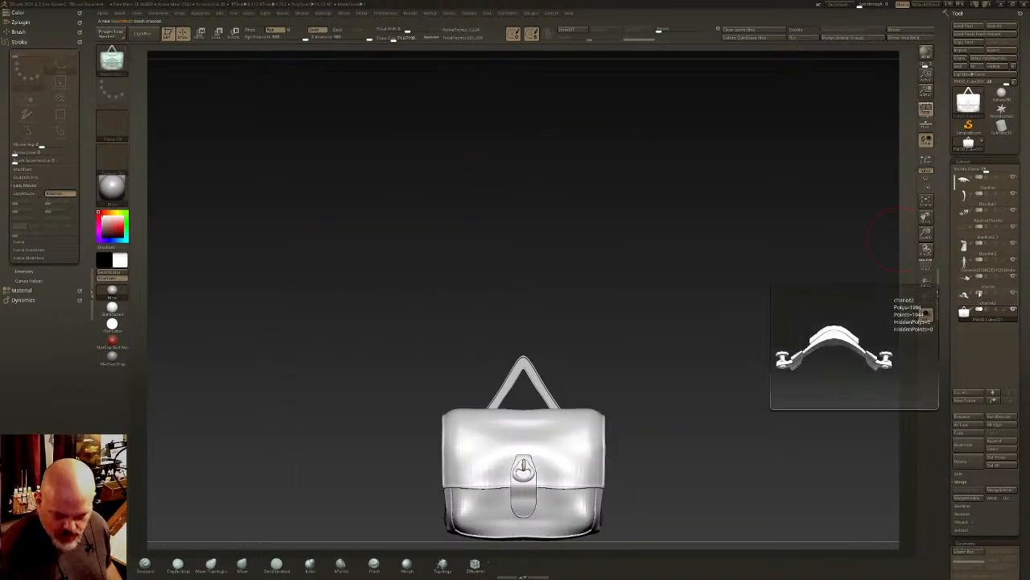
# - Duplicate the harness straps subtool and turn off Solo so the whole creature shows
pyautogui.click(983, 219)
pyautogui.hotkey('ctrl', 'shift', 'd')
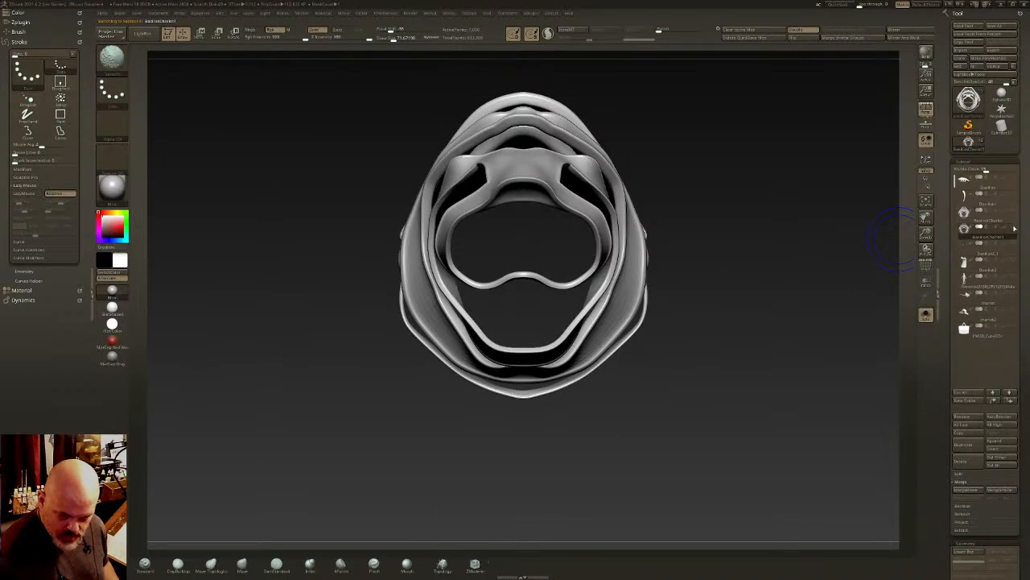
pyautogui.click(925, 314)
pyautogui.moveTo(804, 324); pyautogui.dragTo(624, 305, button='right')
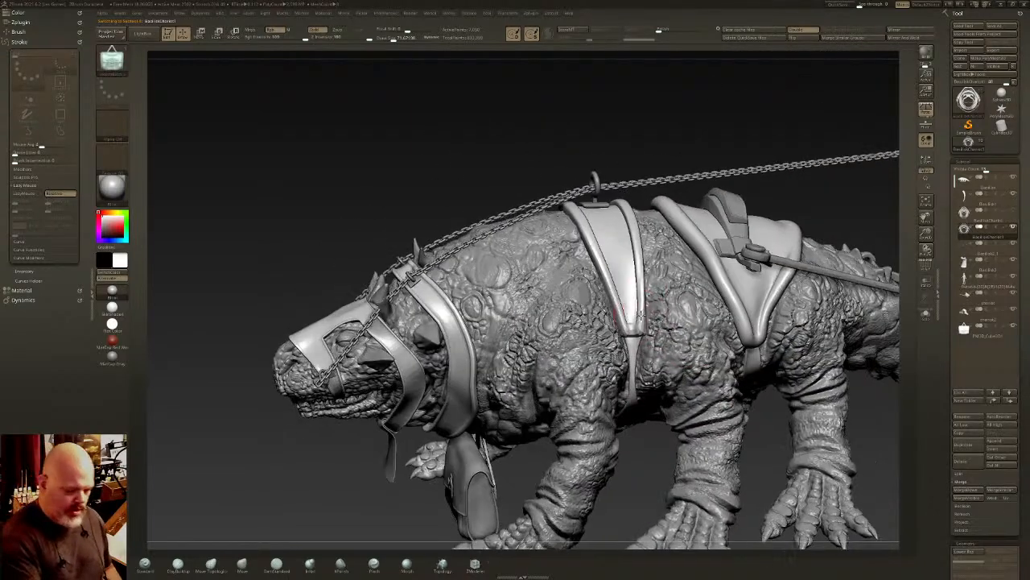
# - Insert the bag with its InsertMesh brush at the front body strap and move and rotate it against the creature's side
pyautogui.moveTo(626, 289); pyautogui.dragTo(663, 305)
pyautogui.moveTo(659, 348); pyautogui.dragTo(677, 312, button='right')
pyautogui.press('w')
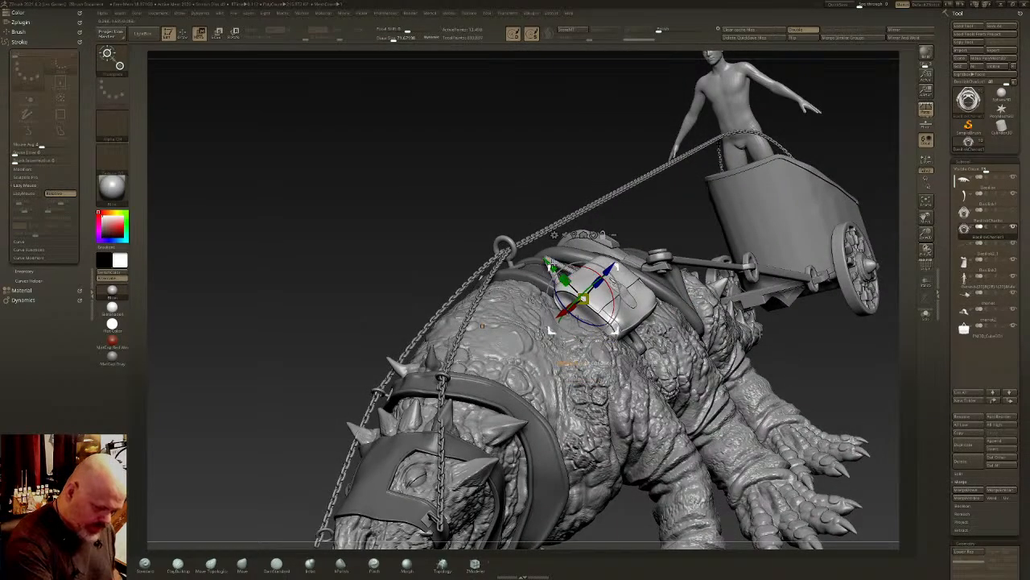
pyautogui.moveTo(510, 227); pyautogui.dragTo(507, 224)
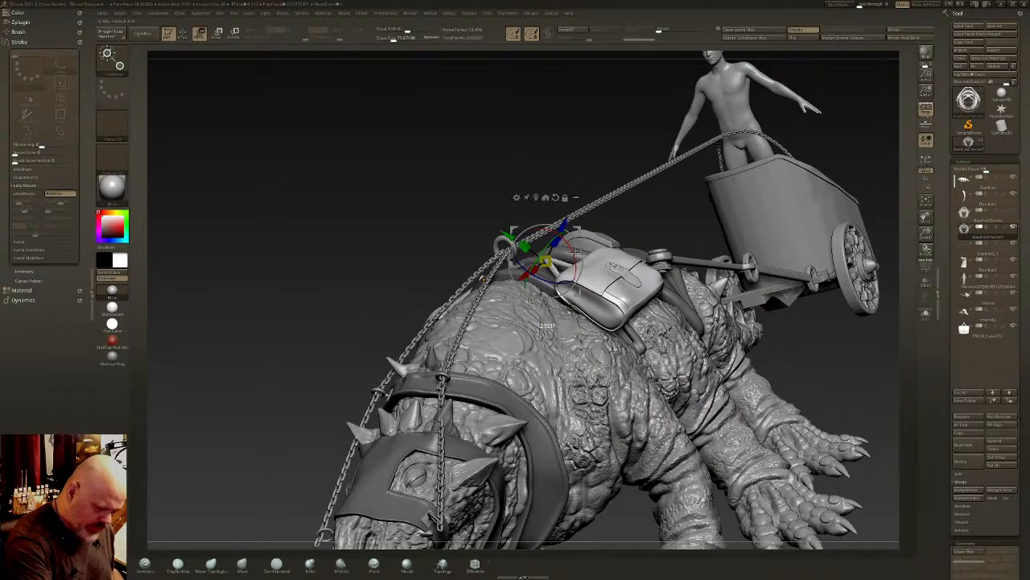
pyautogui.moveTo(575, 253); pyautogui.dragTo(571, 243)
pyautogui.moveTo(592, 310); pyautogui.dragTo(573, 320, button='right')
pyautogui.moveTo(602, 246); pyautogui.dragTo(592, 255)
pyautogui.moveTo(592, 272); pyautogui.dragTo(590, 266)
pyautogui.moveTo(748, 346); pyautogui.dragTo(805, 285)
pyautogui.press('q')
pyautogui.moveTo(716, 281)
pyautogui.keyDown('shift'); pyautogui.mouseDown()
pyautogui.moveTo(626, 326)
pyautogui.moveTo(694, 272)
pyautogui.mouseUp(); pyautogui.keyUp('shift')
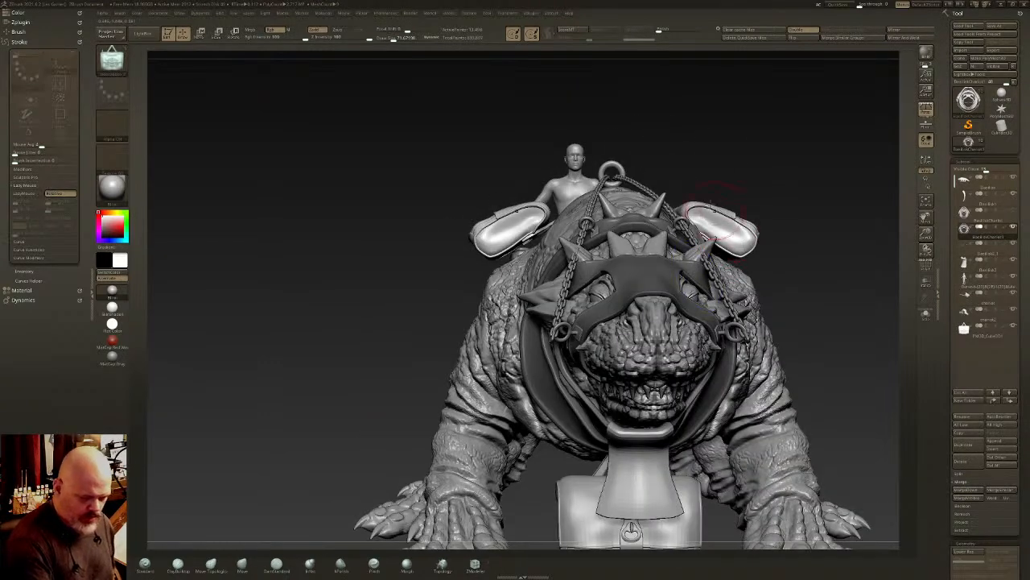
# - From the front view, reposition the transform gizmo beside the bag, try another rotation and undo it
pyautogui.press('f')
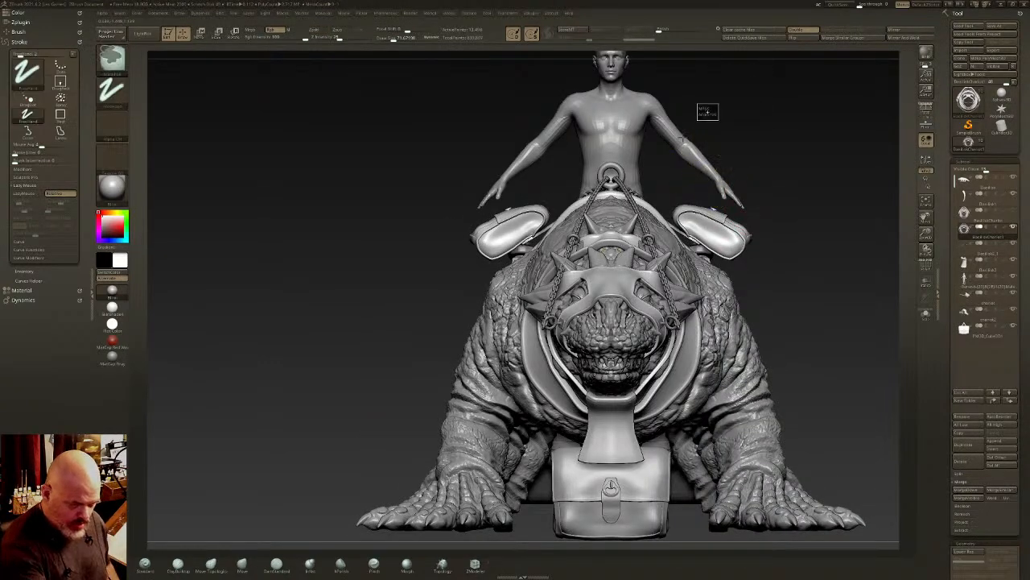
pyautogui.keyDown('ctrl'); pyautogui.keyDown('shift'); pyautogui.moveTo(722, 97); pyautogui.dragTo(568, 278); pyautogui.keyUp('shift'); pyautogui.keyUp('ctrl')
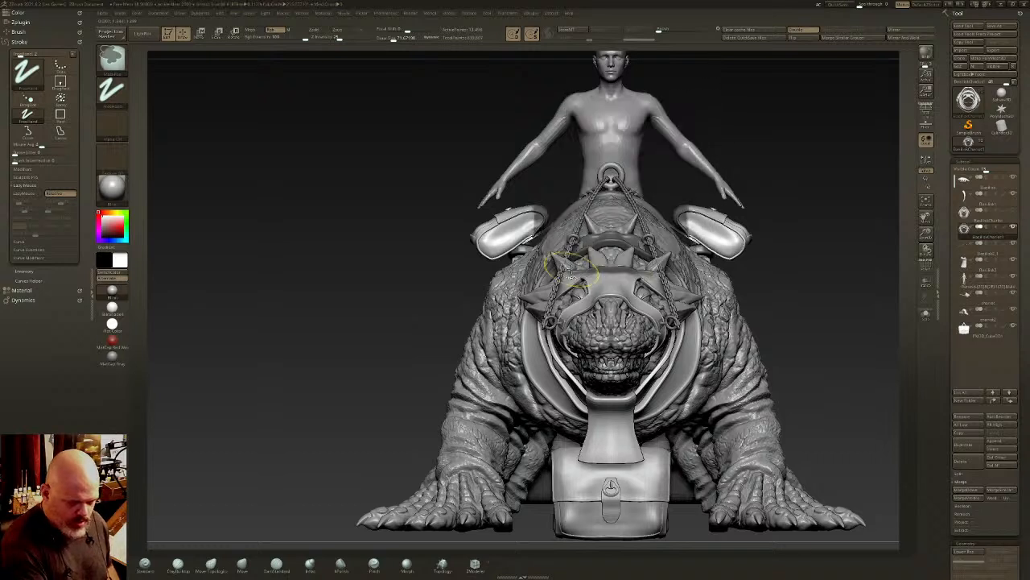
pyautogui.press('w')
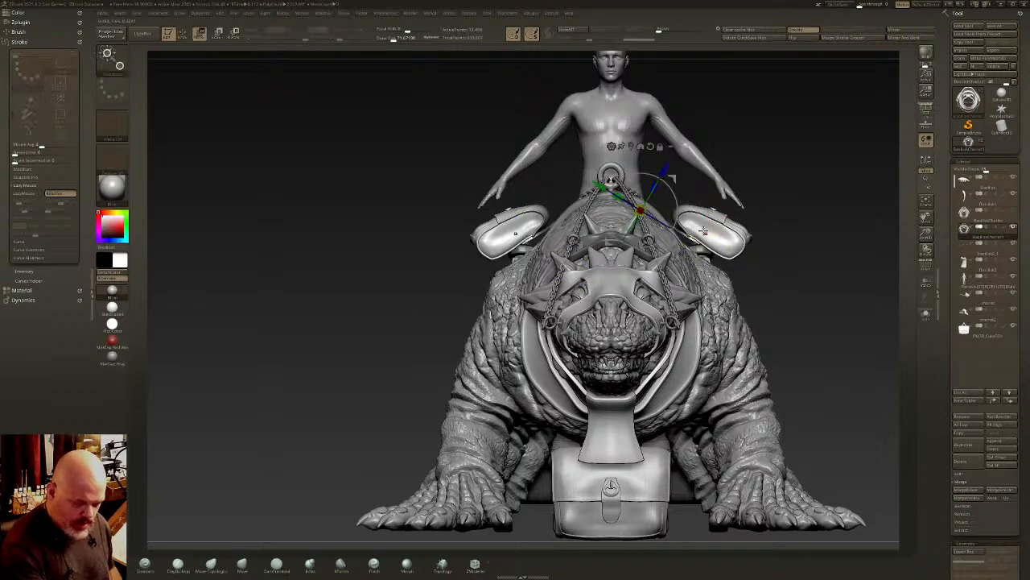
pyautogui.keyDown('alt'); pyautogui.moveTo(599, 186); pyautogui.dragTo(646, 213); pyautogui.keyUp('alt')
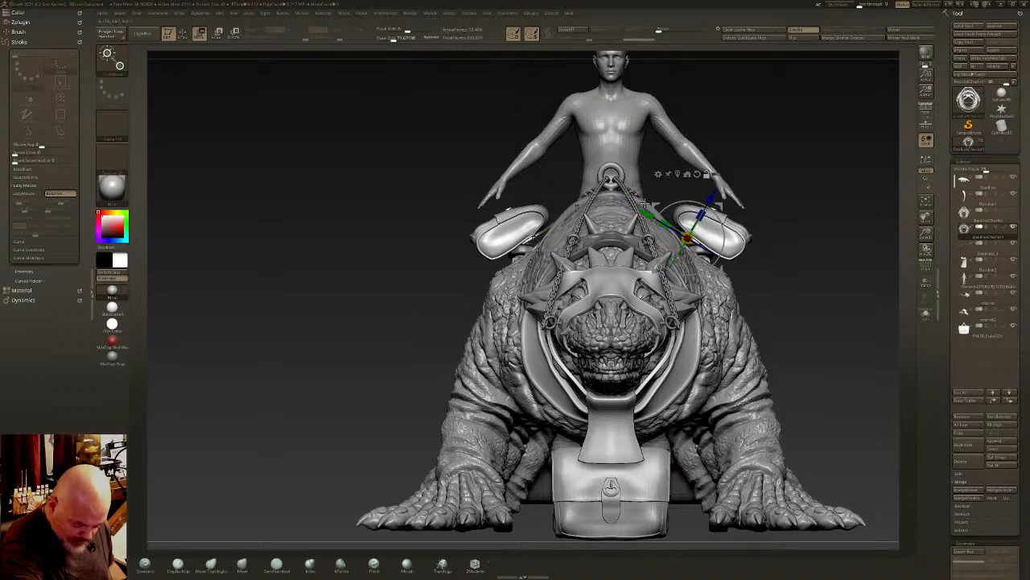
pyautogui.moveTo(719, 219); pyautogui.dragTo(724, 233)
pyautogui.hotkey('ctrl', 'z')
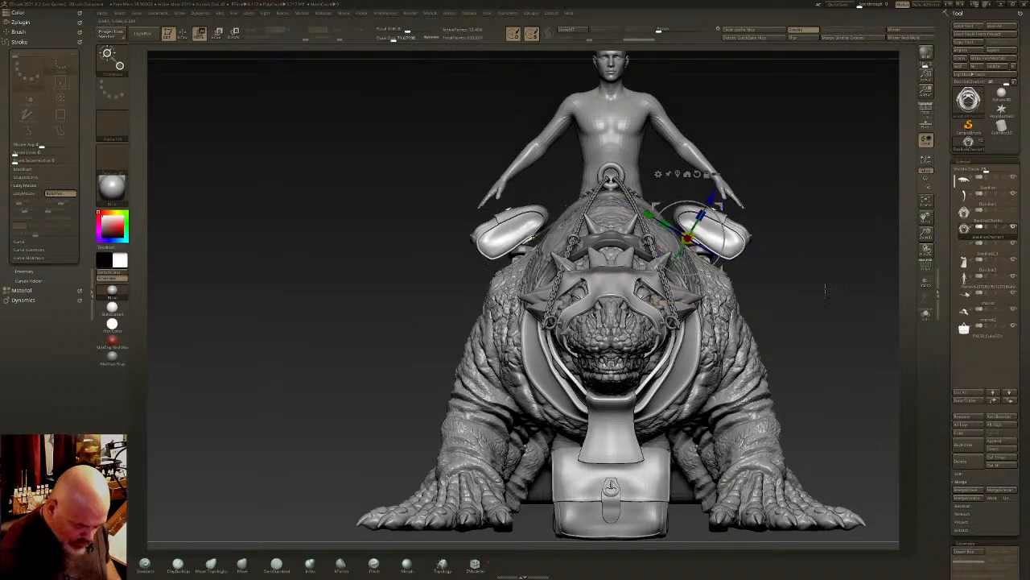
# - Solo the duplicated harness and try to separate the bags from the straps by adjusting the mesh's partial visibility
pyautogui.click(927, 319)
pyautogui.moveTo(708, 343); pyautogui.dragTo(581, 328)
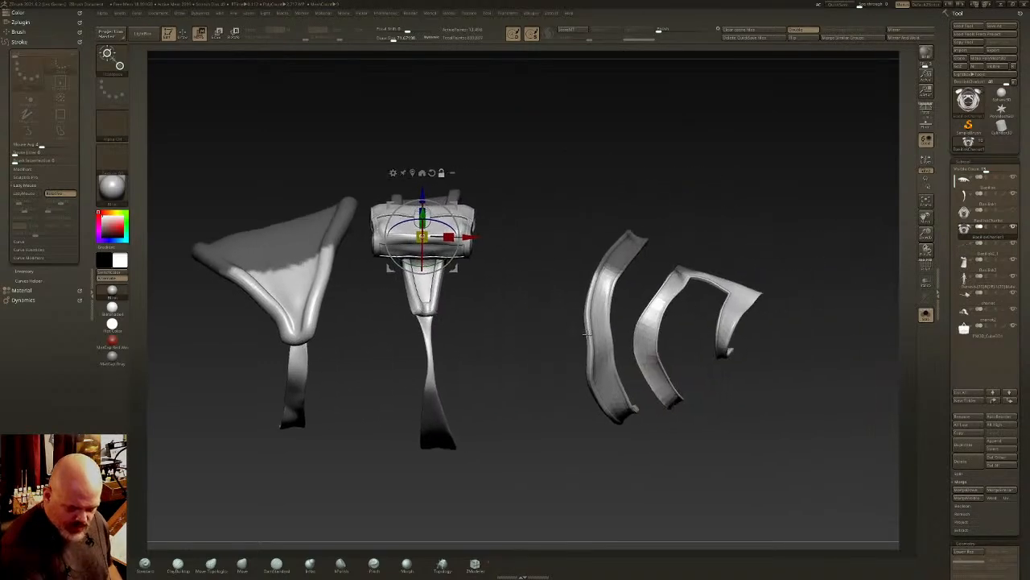
pyautogui.keyDown('ctrl'); pyautogui.moveTo(850, 187); pyautogui.dragTo(665, 342); pyautogui.keyUp('ctrl')
pyautogui.keyDown('ctrl'); pyautogui.keyDown('shift'); pyautogui.click(520, 350); pyautogui.keyUp('shift'); pyautogui.keyUp('ctrl')
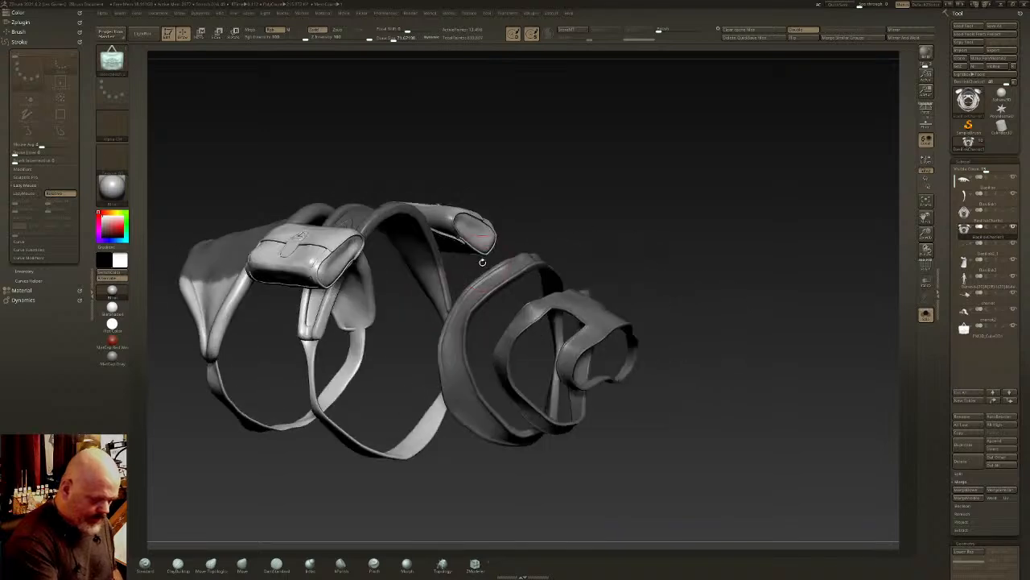
pyautogui.moveTo(457, 202); pyautogui.dragTo(472, 195)
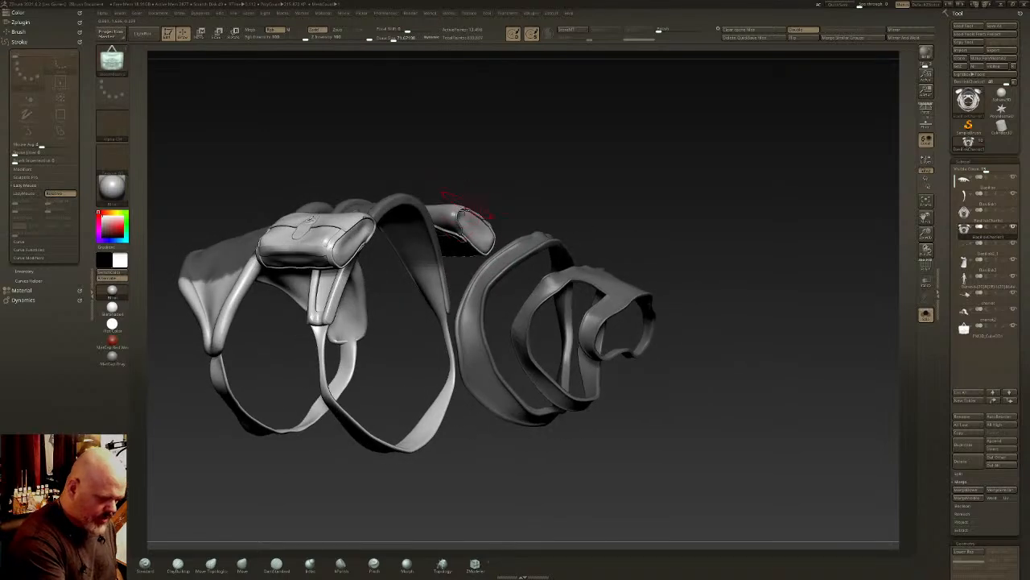
pyautogui.keyDown('ctrl'); pyautogui.keyDown('shift'); pyautogui.moveTo(672, 327); pyautogui.dragTo(182, 486); pyautogui.keyUp('shift'); pyautogui.keyUp('ctrl')
pyautogui.hotkey('ctrl', 'shift', 'x')
pyautogui.hotkey('ctrl', 'shift', 'x')
pyautogui.hotkey('ctrl', 'shift', 'x')
pyautogui.hotkey('ctrl', 'shift', 'x')
pyautogui.hotkey('ctrl', 'shift', 'x')
pyautogui.hotkey('ctrl', 'shift', 'x')
pyautogui.hotkey('ctrl', 'shift', 'x')
pyautogui.hotkey('ctrl', 'shift', 'x')
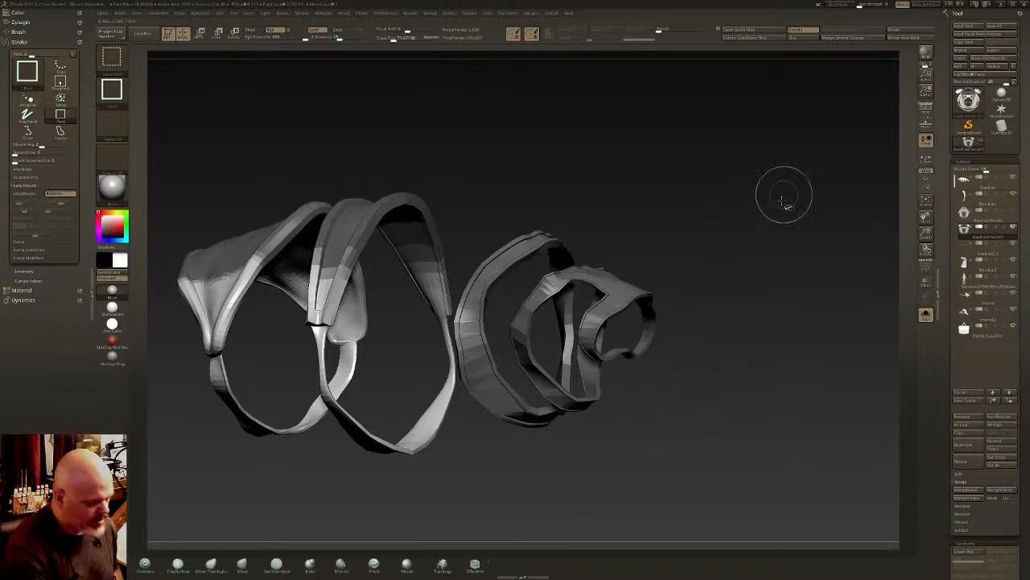
pyautogui.keyDown('ctrl'); pyautogui.keyDown('shift'); pyautogui.moveTo(784, 195); pyautogui.dragTo(773, 328); pyautogui.keyUp('shift'); pyautogui.keyUp('ctrl')
# - Delete the duplicate containing the first bags, duplicate the original harness straps again and turn off Solo
pyautogui.moveTo(1027, 392); pyautogui.dragTo(1027, 322)
pyautogui.click(971, 391)
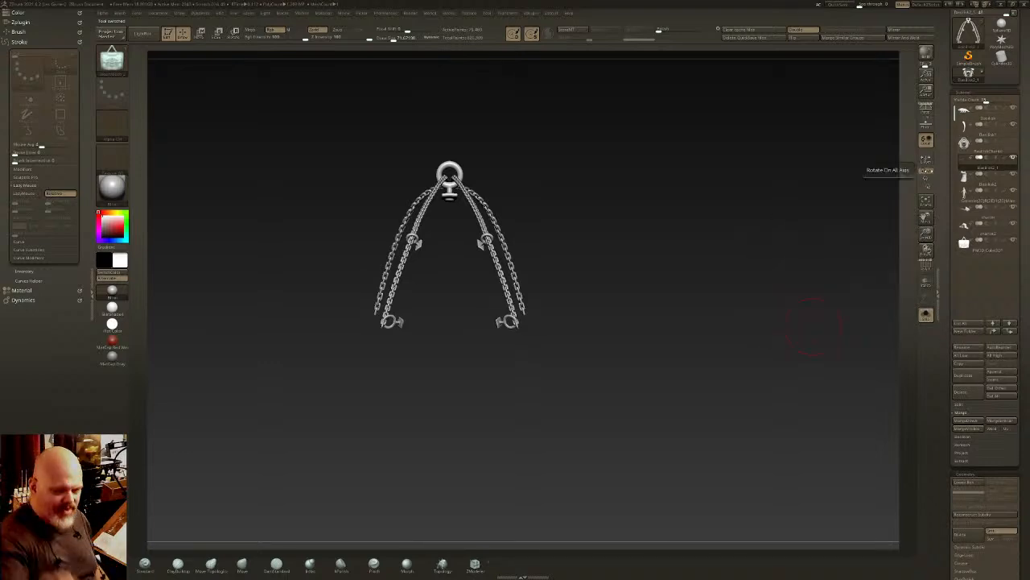
pyautogui.click(987, 150)
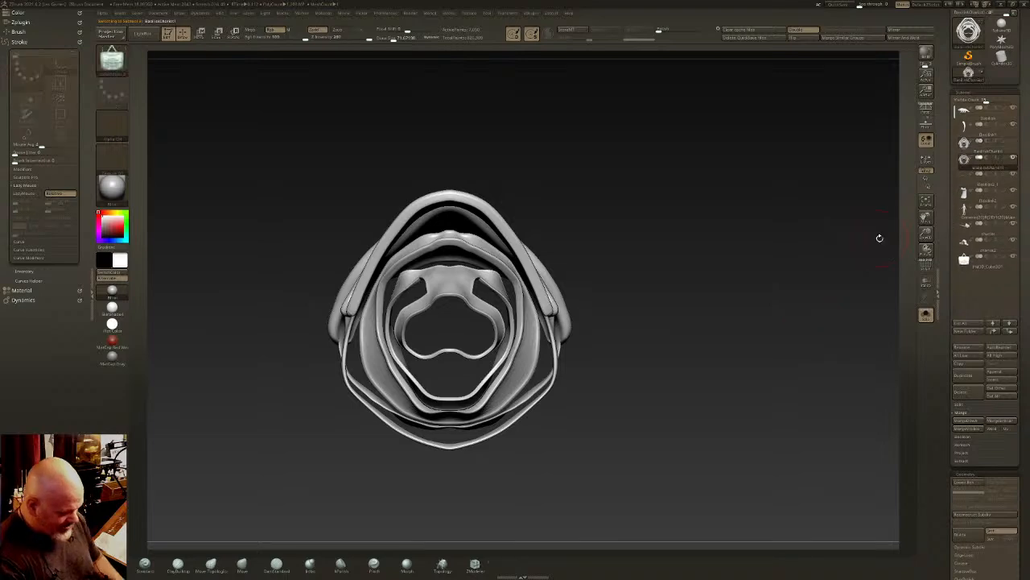
pyautogui.moveTo(876, 235); pyautogui.dragTo(720, 327)
pyautogui.click(925, 316)
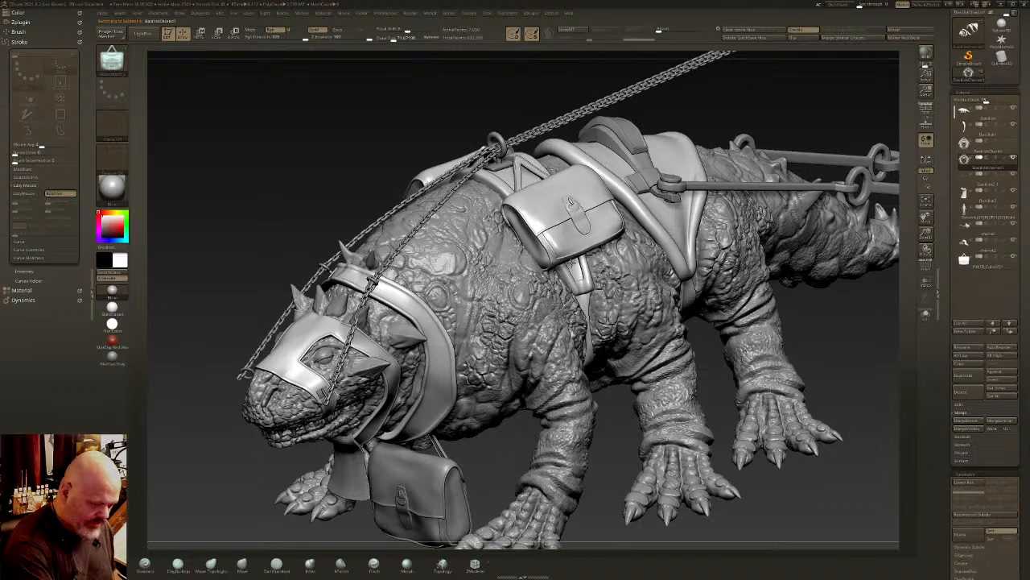
# - Insert the mirrored bag on the fresh harness copy and move it into place on the creature's back strap
pyautogui.press('w')
pyautogui.moveTo(522, 169); pyautogui.dragTo(499, 141)
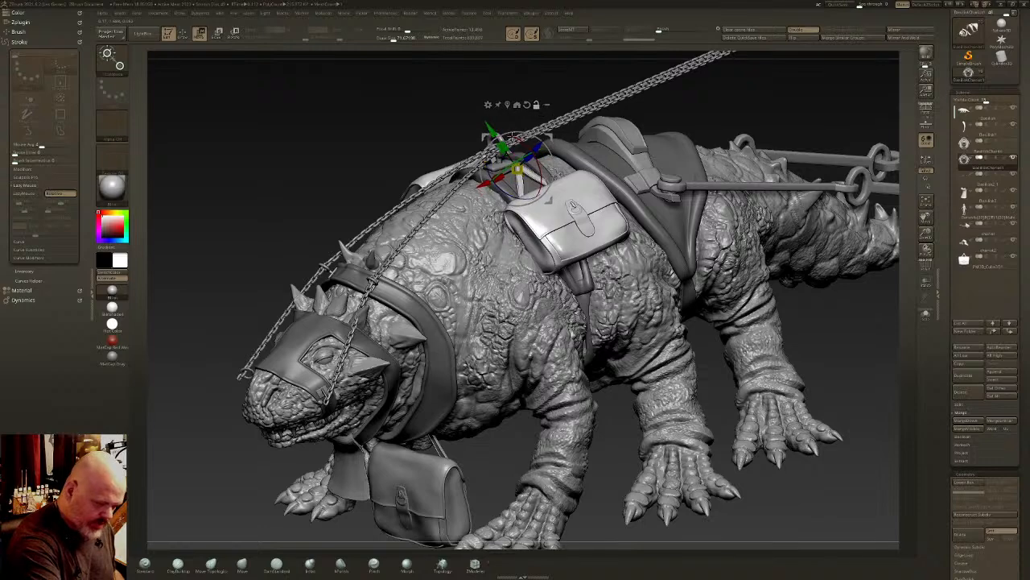
pyautogui.press('q')
pyautogui.moveTo(588, 199); pyautogui.dragTo(667, 193, button='right')
# - Isolate the two inserted bags, delete the hidden strap geometry from their subtool and show the whole creature again
pyautogui.keyDown('ctrl'); pyautogui.keyDown('shift'); pyautogui.moveTo(667, 194); pyautogui.dragTo(621, 244); pyautogui.keyUp('shift'); pyautogui.keyUp('ctrl')
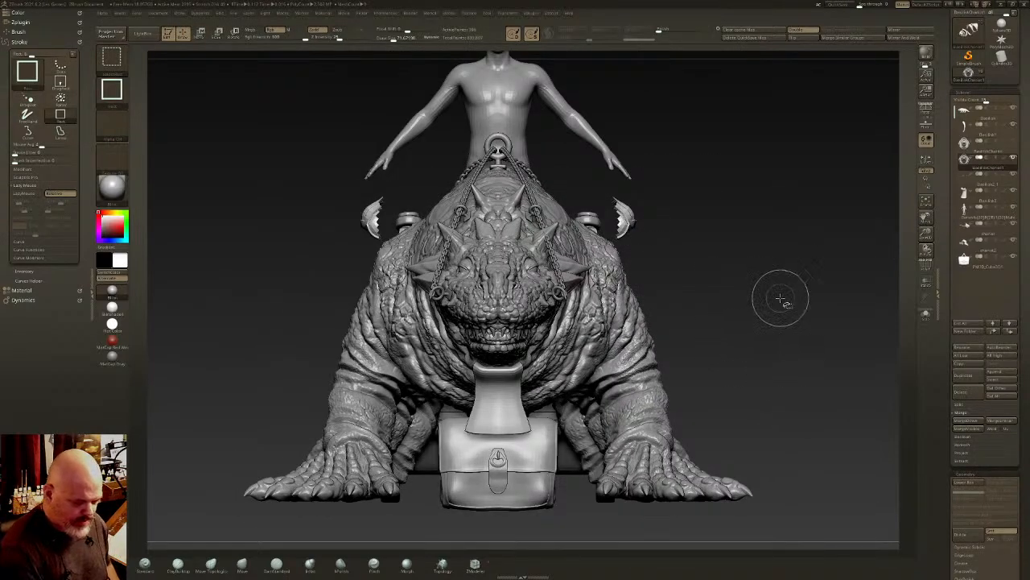
pyautogui.click(926, 315)
pyautogui.keyDown('ctrl'); pyautogui.keyDown('shift'); pyautogui.click(791, 332); pyautogui.keyUp('shift'); pyautogui.keyUp('ctrl')
pyautogui.moveTo(791, 333); pyautogui.dragTo(353, 439)
pyautogui.hotkey('ctrl', 'shift', 's')
pyautogui.hotkey('ctrl', 'shift', 's')
pyautogui.hotkey('ctrl', 'shift', 's')
pyautogui.hotkey('ctrl', 'shift', 's')
pyautogui.hotkey('ctrl', 'shift', 's')
pyautogui.hotkey('ctrl', 'shift', 's')
pyautogui.hotkey('ctrl', 'shift', 's')
pyautogui.hotkey('ctrl', 'shift', 's')
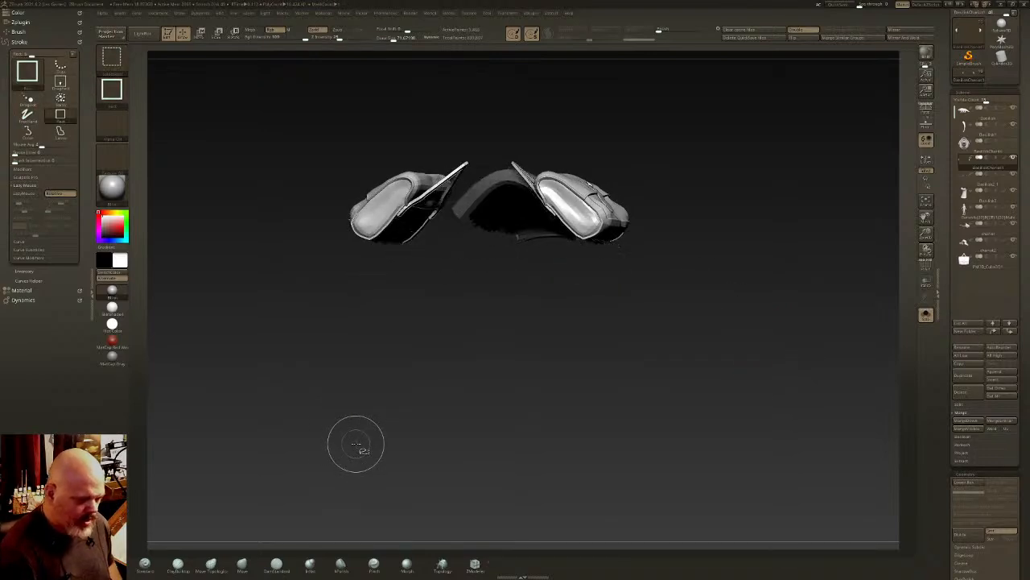
pyautogui.moveTo(1025, 337); pyautogui.dragTo(1028, 227)
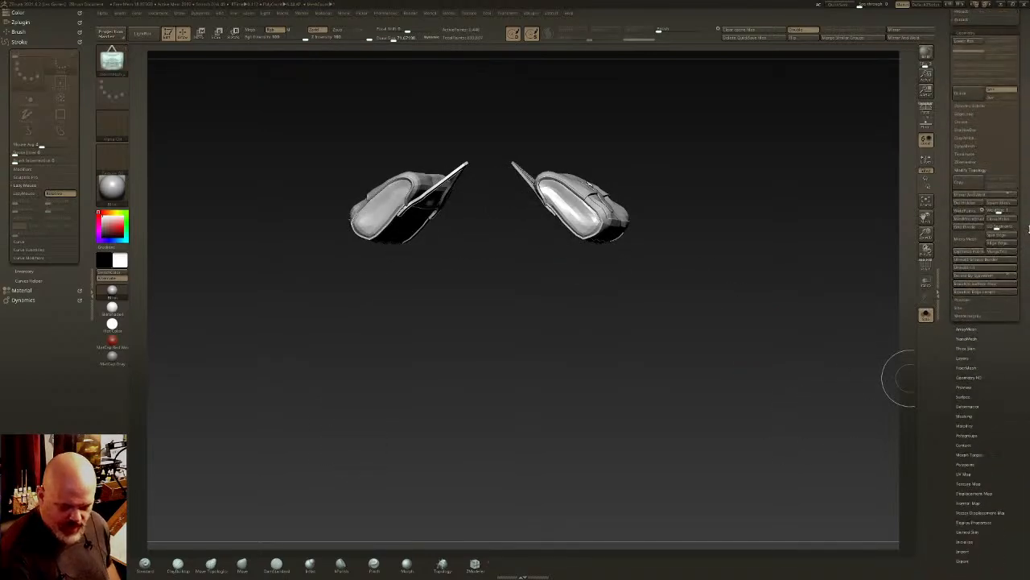
pyautogui.keyDown('ctrl'); pyautogui.keyDown('shift'); pyautogui.click(793, 309); pyautogui.keyUp('shift'); pyautogui.keyUp('ctrl')
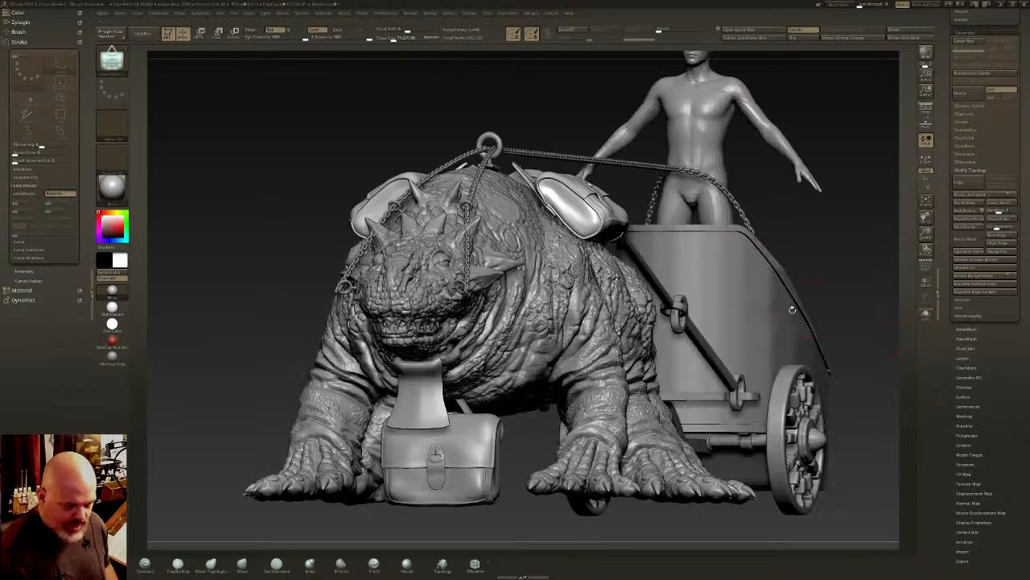
# - Pull the peak of the bag's triangular hanging strap toward the harness ring with the Move brush
pyautogui.moveTo(677, 247); pyautogui.dragTo(652, 240)
pyautogui.moveTo(1022, 127); pyautogui.dragTo(1016, 213)
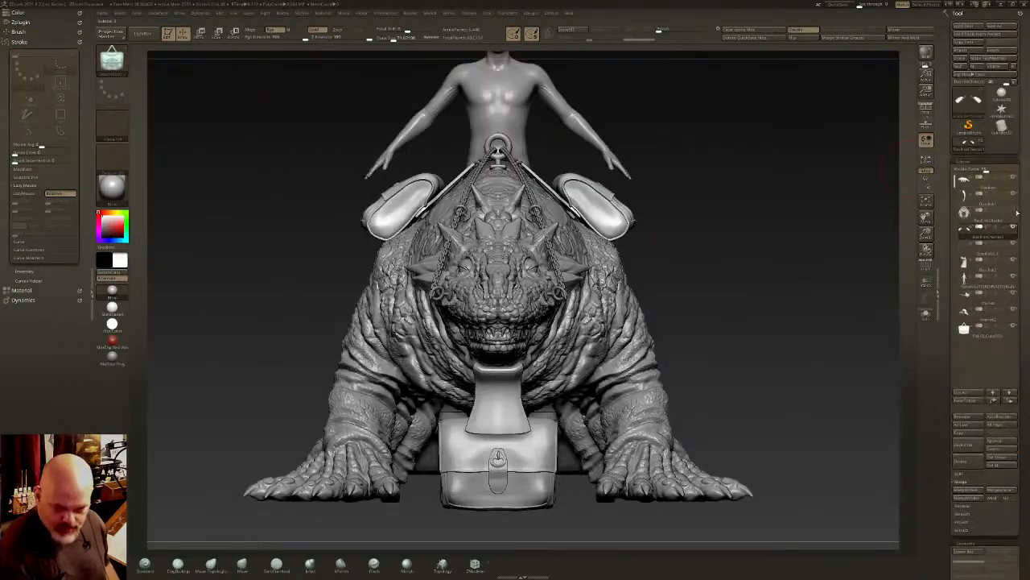
pyautogui.moveTo(741, 233); pyautogui.dragTo(691, 225)
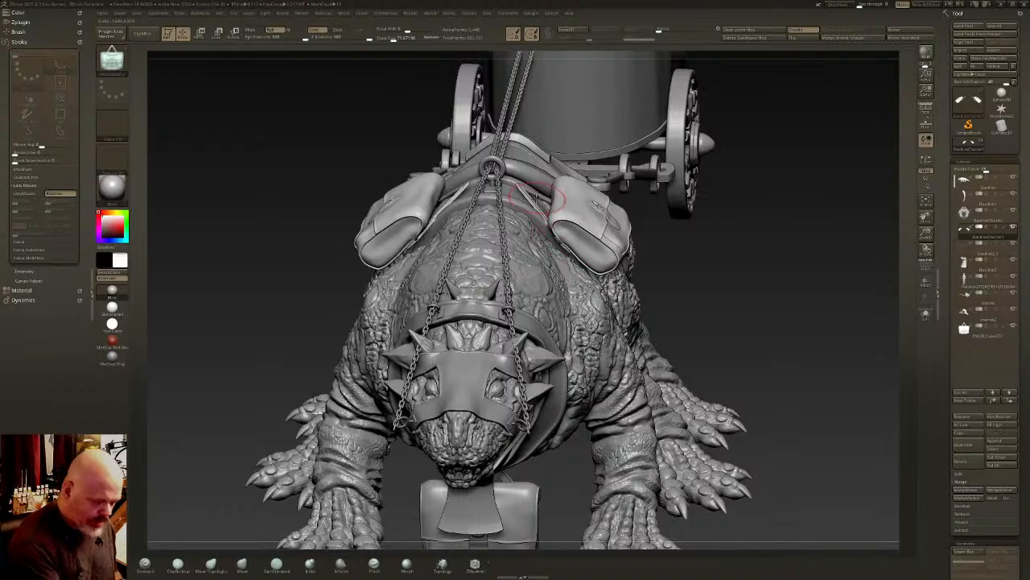
pyautogui.click(242, 564)
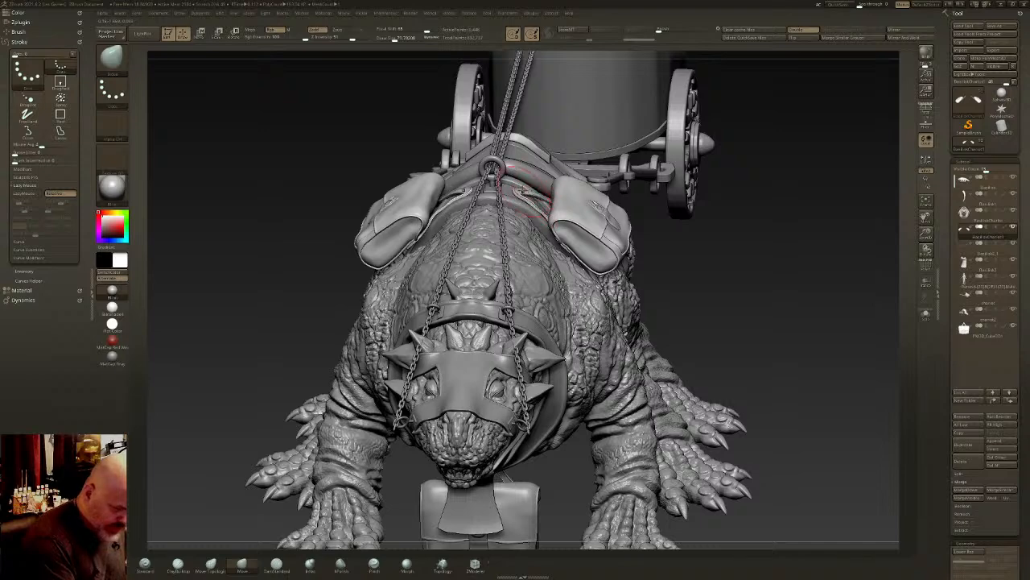
pyautogui.moveTo(522, 192)
pyautogui.mouseDown(button='right')
pyautogui.moveTo(529, 207)
pyautogui.moveTo(557, 170)
pyautogui.moveTo(538, 167)
pyautogui.moveTo(534, 202)
pyautogui.moveTo(566, 172)
pyautogui.moveTo(527, 174)
pyautogui.moveTo(534, 178)
pyautogui.mouseUp(button='right')
pyautogui.keyDown('ctrl'); pyautogui.moveTo(568, 292); pyautogui.dragTo(632, 331, button='right'); pyautogui.keyUp('ctrl')
pyautogui.moveTo(652, 183); pyautogui.dragTo(623, 155, button='right')
pyautogui.moveTo(623, 155)
pyautogui.keyDown('ctrl'); pyautogui.mouseDown(button='right')
pyautogui.moveTo(588, 136)
pyautogui.moveTo(624, 146)
pyautogui.moveTo(609, 202)
pyautogui.moveTo(640, 145)
pyautogui.mouseUp(button='right'); pyautogui.keyUp('ctrl')
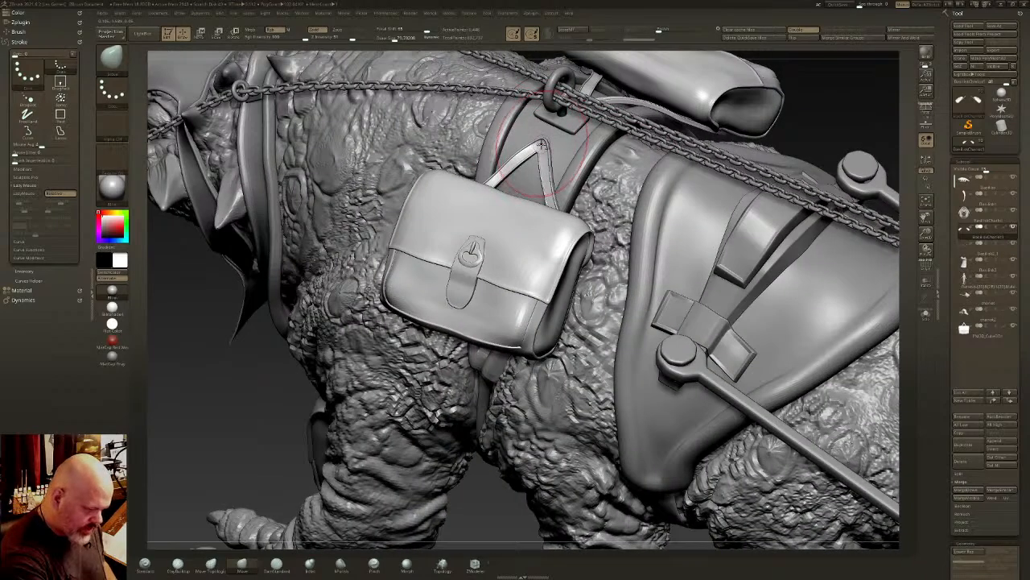
# - Shape the hanging strap's peak and front leg so they follow the curve of the harness strap beneath
pyautogui.moveTo(540, 147)
pyautogui.mouseDown(button='right')
pyautogui.moveTo(546, 137)
pyautogui.moveTo(554, 153)
pyautogui.moveTo(543, 171)
pyautogui.moveTo(577, 188)
pyautogui.moveTo(527, 139)
pyautogui.mouseUp(button='right')
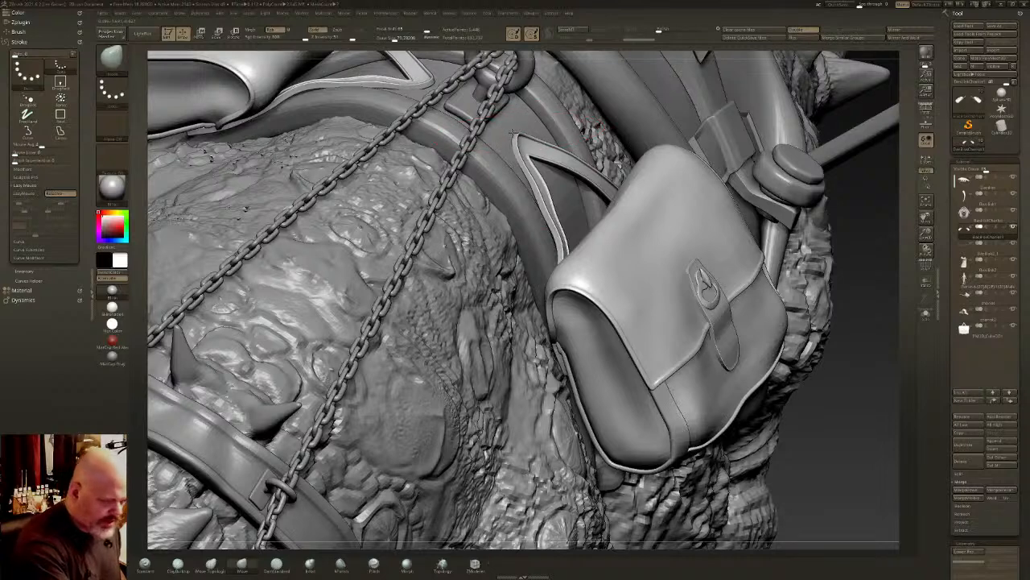
pyautogui.moveTo(529, 162); pyautogui.dragTo(516, 133, button='right')
pyautogui.moveTo(525, 154); pyautogui.dragTo(529, 145)
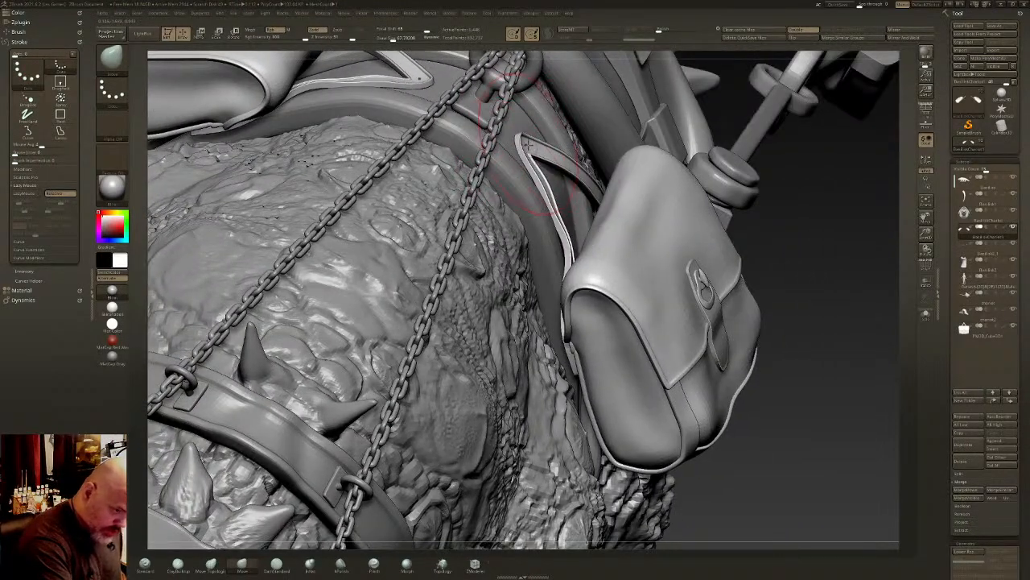
pyautogui.moveTo(551, 210); pyautogui.dragTo(567, 241)
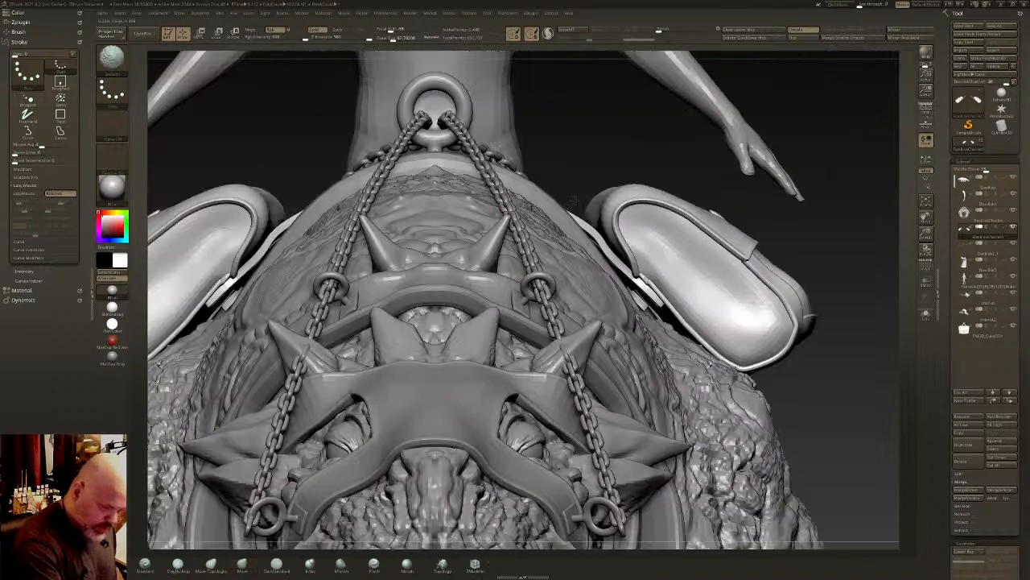
pyautogui.keyDown('ctrl'); pyautogui.moveTo(574, 200); pyautogui.dragTo(451, 346, button='right'); pyautogui.keyUp('ctrl')
pyautogui.keyDown('alt'); pyautogui.moveTo(710, 340); pyautogui.dragTo(644, 368, button='right'); pyautogui.keyUp('alt')
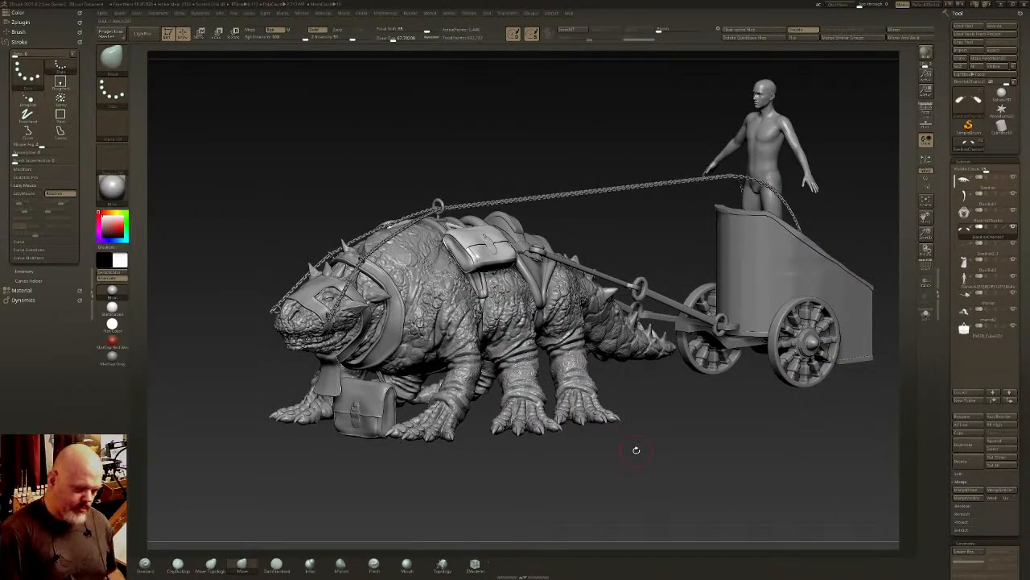
# - Refine the hanging strap's peak and legs with the Move brush so they rest on the harness strap
pyautogui.moveTo(483, 239)
pyautogui.mouseDown(button='right')
pyautogui.moveTo(515, 261)
pyautogui.moveTo(473, 236)
pyautogui.moveTo(607, 285)
pyautogui.moveTo(582, 286)
pyautogui.mouseUp(button='right')
pyautogui.keyDown('alt'); pyautogui.moveTo(645, 304); pyautogui.dragTo(714, 337, button='right'); pyautogui.keyUp('alt')
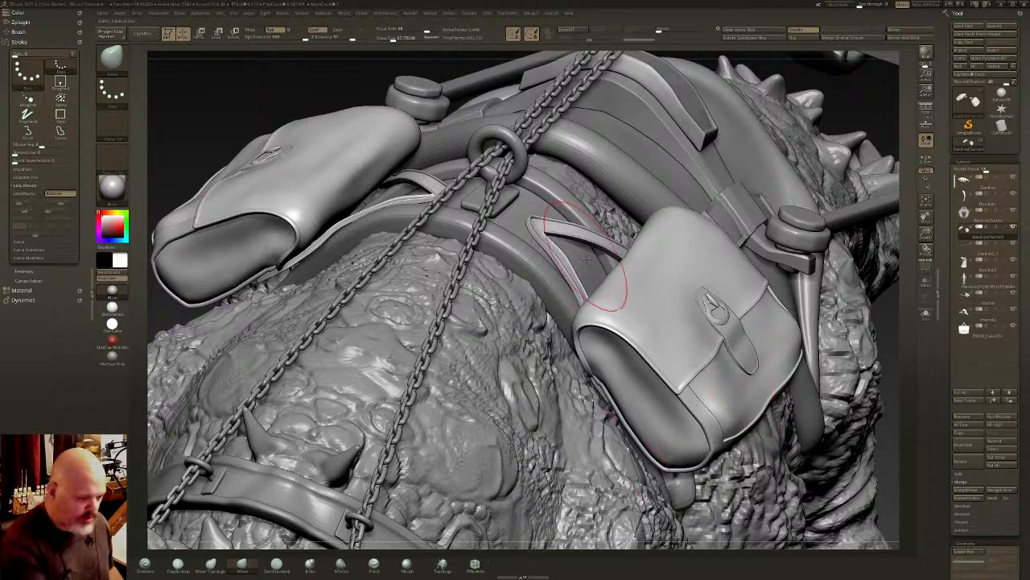
pyautogui.moveTo(571, 266); pyautogui.dragTo(608, 300, button='right')
pyautogui.moveTo(576, 228)
pyautogui.mouseDown(button='right')
pyautogui.moveTo(655, 353)
pyautogui.moveTo(563, 238)
pyautogui.mouseUp(button='right')
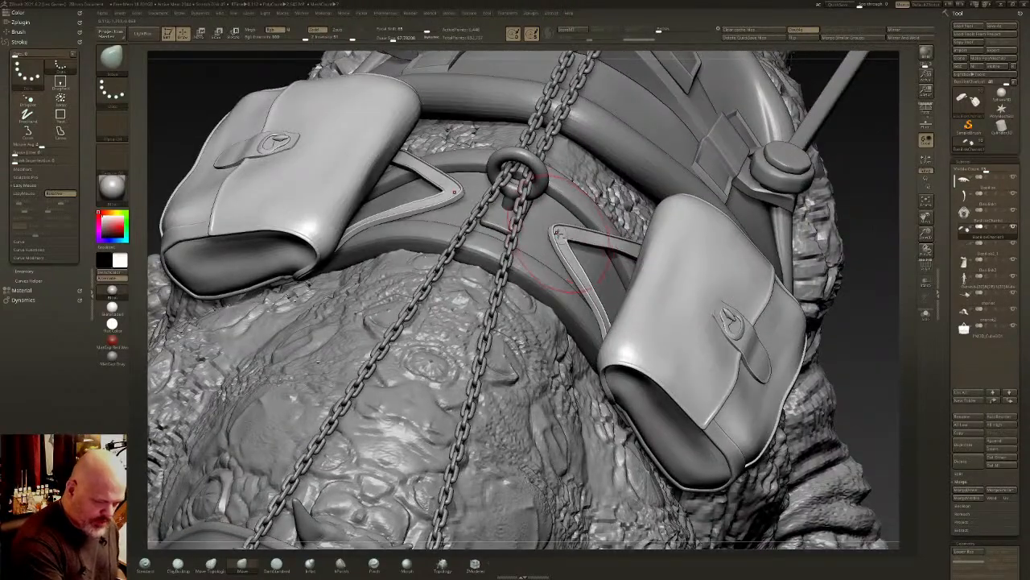
pyautogui.moveTo(566, 239); pyautogui.dragTo(569, 232)
pyautogui.moveTo(569, 232)
pyautogui.mouseDown(button='right')
pyautogui.moveTo(590, 234)
pyautogui.moveTo(555, 243)
pyautogui.moveTo(567, 240)
pyautogui.mouseUp(button='right')
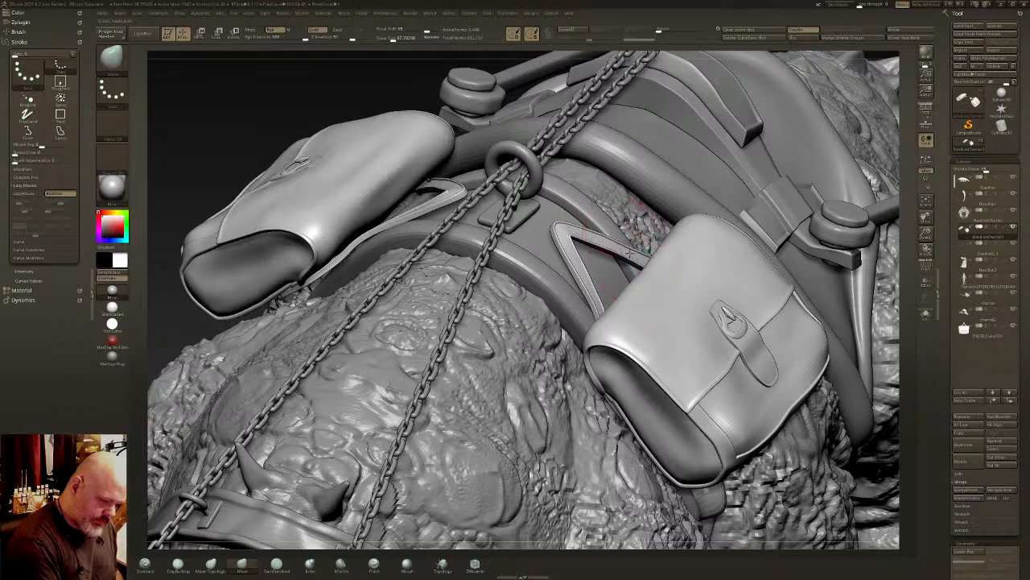
pyautogui.moveTo(623, 248); pyautogui.dragTo(605, 315, button='right')
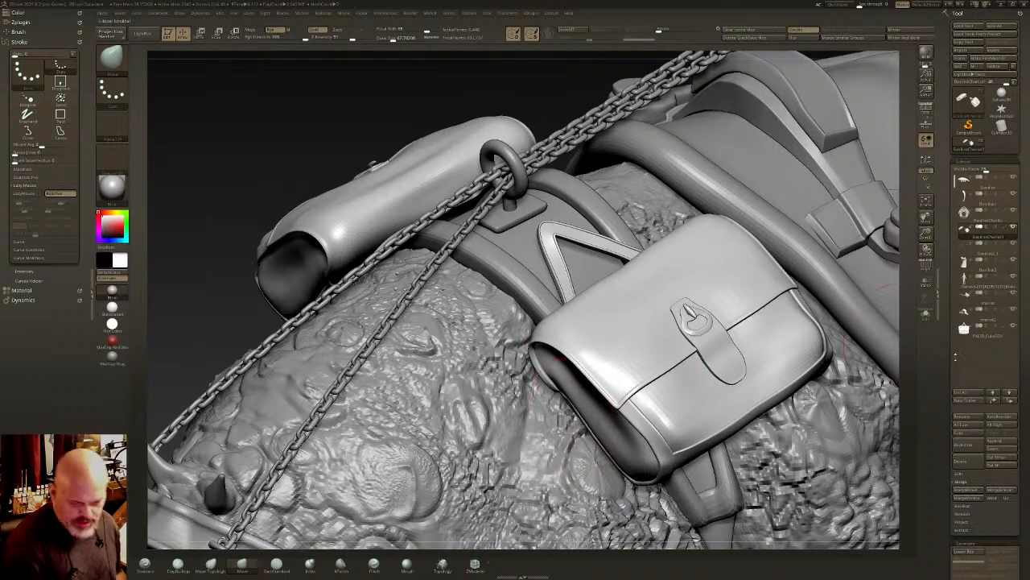
pyautogui.click(441, 563)
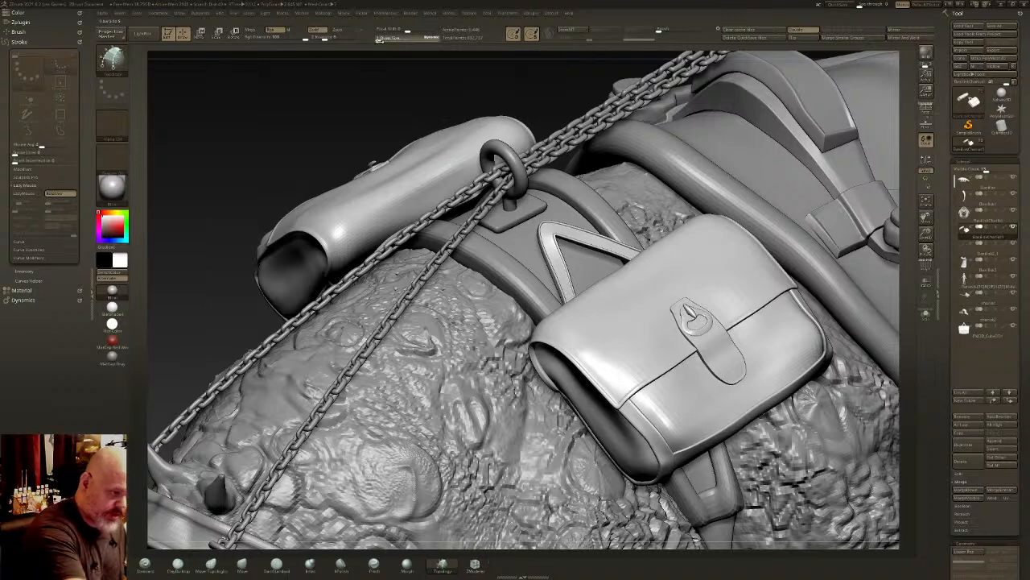
pyautogui.moveTo(382, 40); pyautogui.dragTo(387, 40)
pyautogui.moveTo(625, 243)
pyautogui.keyDown('ctrl'); pyautogui.mouseDown(button='right')
pyautogui.moveTo(619, 213)
pyautogui.moveTo(613, 232)
pyautogui.mouseUp(button='right'); pyautogui.keyUp('ctrl')
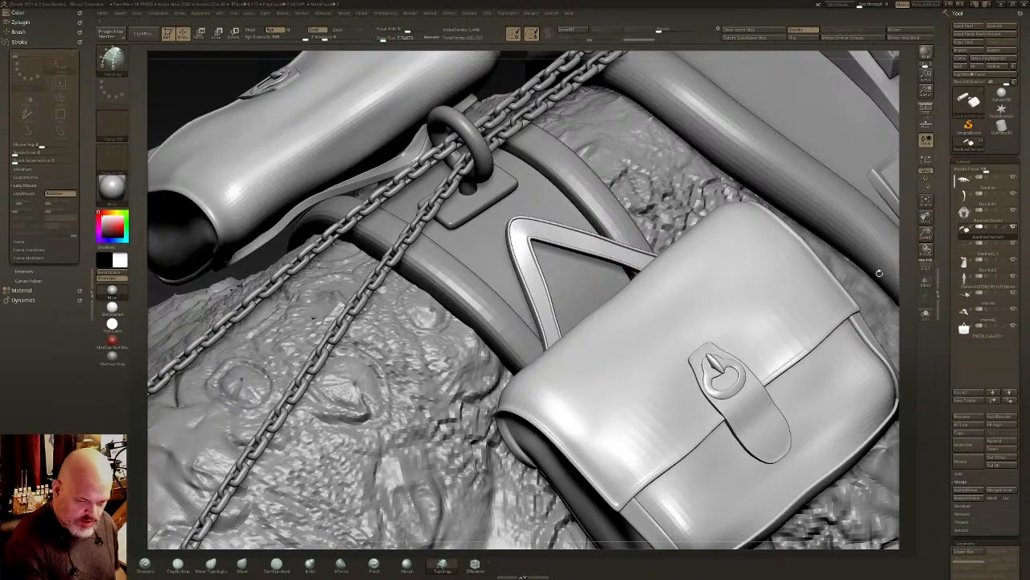
pyautogui.moveTo(649, 337)
pyautogui.keyDown('alt'); pyautogui.mouseDown(button='right')
pyautogui.moveTo(655, 370)
pyautogui.moveTo(654, 312)
pyautogui.mouseUp(button='right'); pyautogui.keyUp('alt')
# - Select the harness subtool, duplicate it and view the duplicate on its own in solo mode
pyautogui.keyDown('alt'); pyautogui.click(893, 235); pyautogui.keyUp('alt')
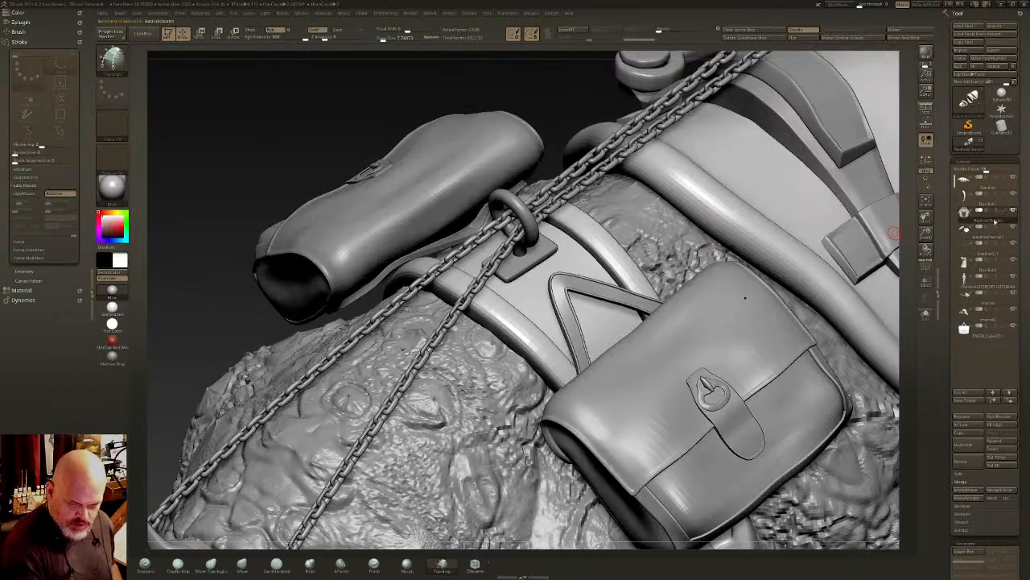
pyautogui.moveTo(672, 382); pyautogui.dragTo(649, 325, button='right')
pyautogui.hotkey('ctrl', 'shift', 'd')
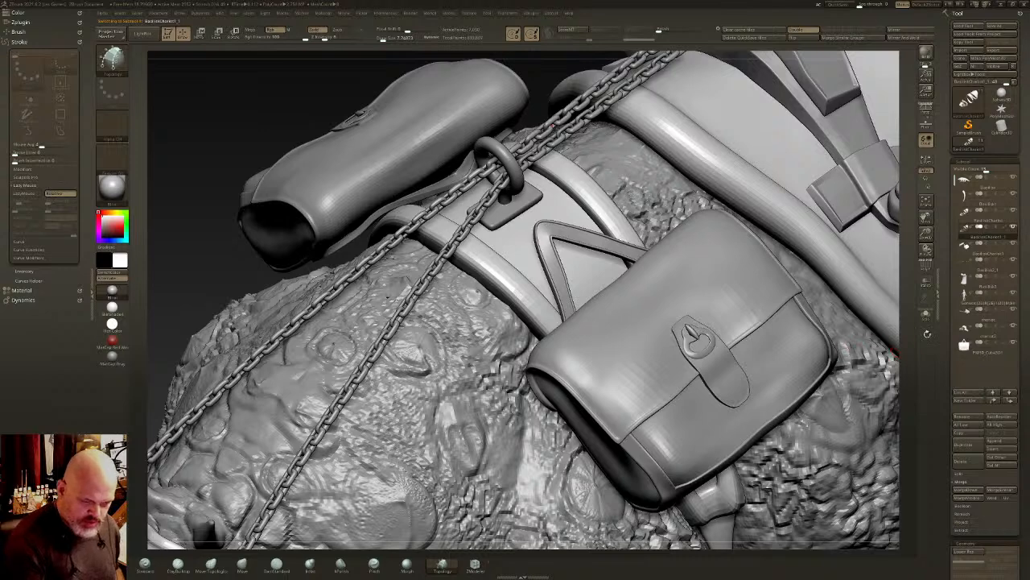
pyautogui.click(926, 317)
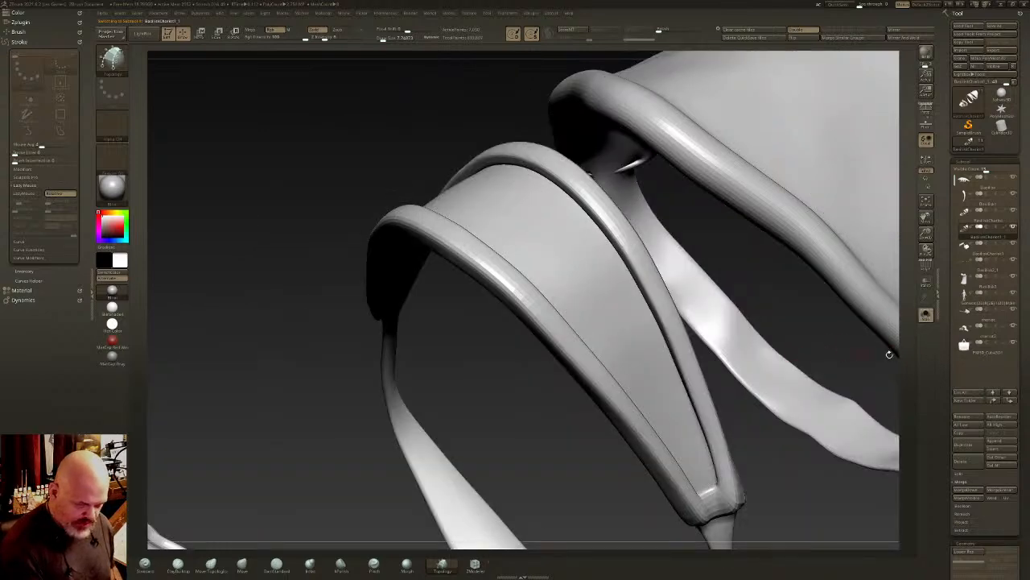
# - Convert the duplicated harness to a DynaMesh and bring the rest of the creature back into view
pyautogui.moveTo(1023, 515); pyautogui.dragTo(1024, 273)
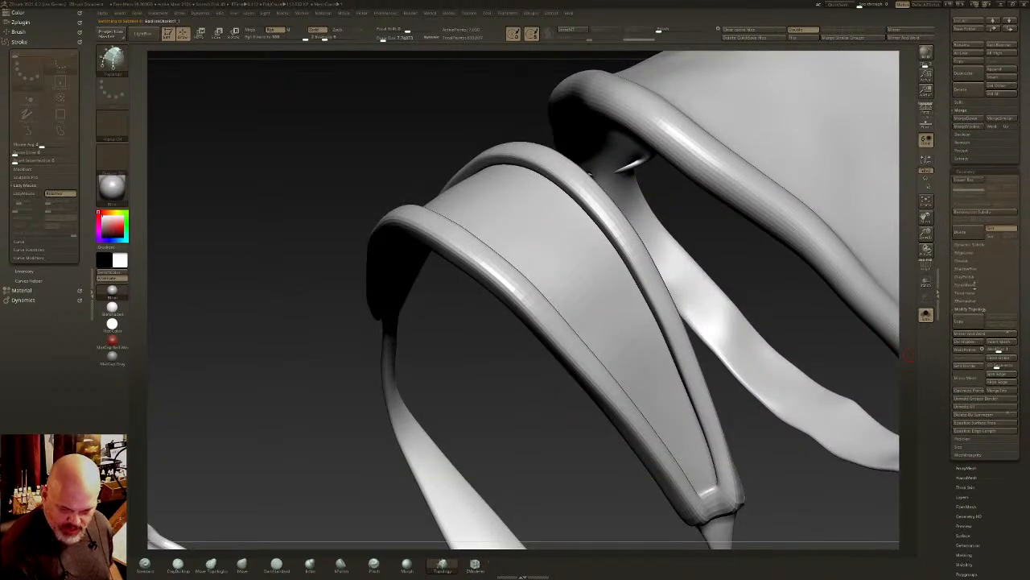
pyautogui.click(968, 285)
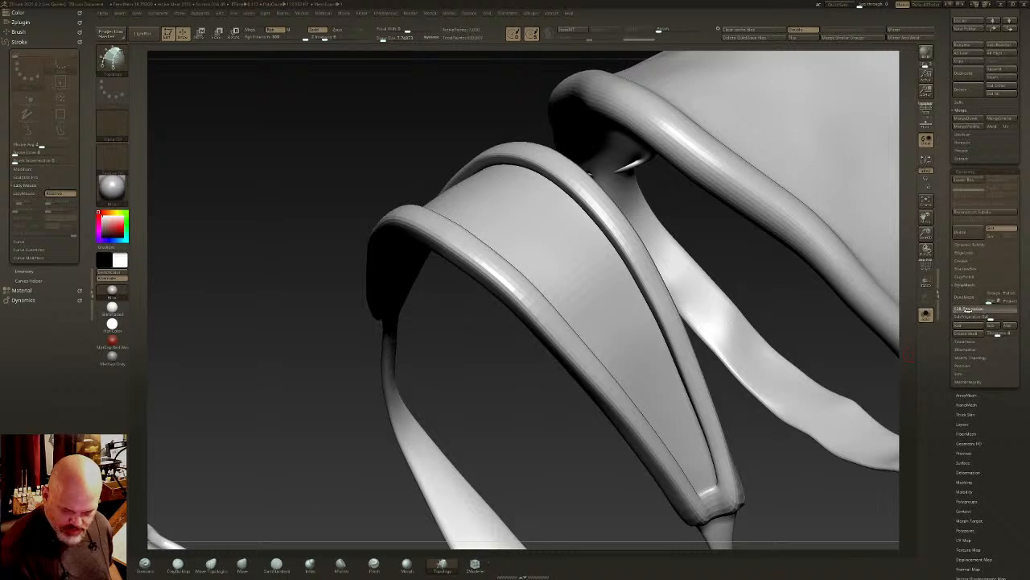
pyautogui.click(965, 298)
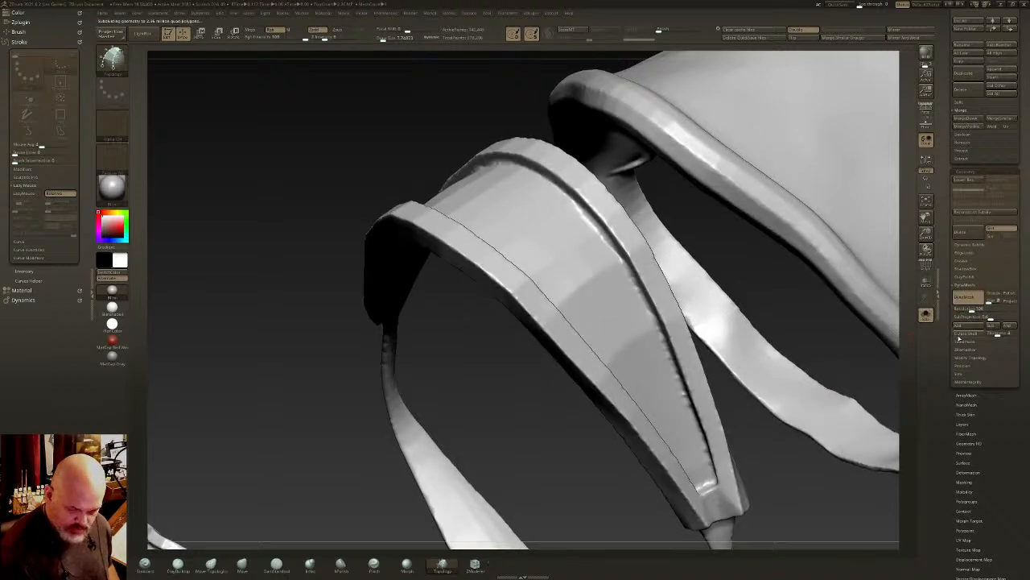
pyautogui.click(669, 29)
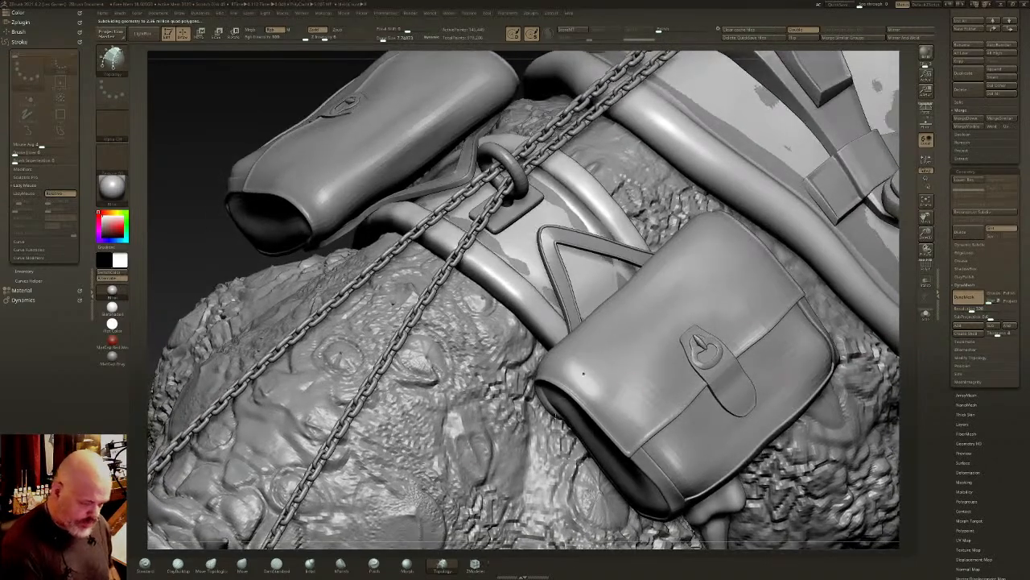
# - Build up a raised crossbar across the harness strap's recessed panel with the ClayBuildup brush
pyautogui.click(178, 566)
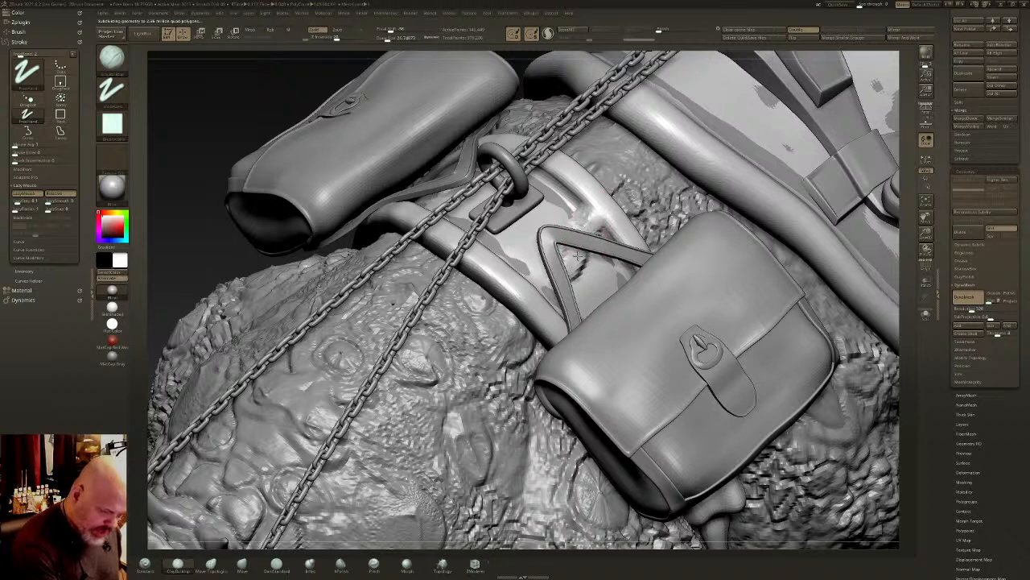
pyautogui.moveTo(577, 256); pyautogui.dragTo(683, 266)
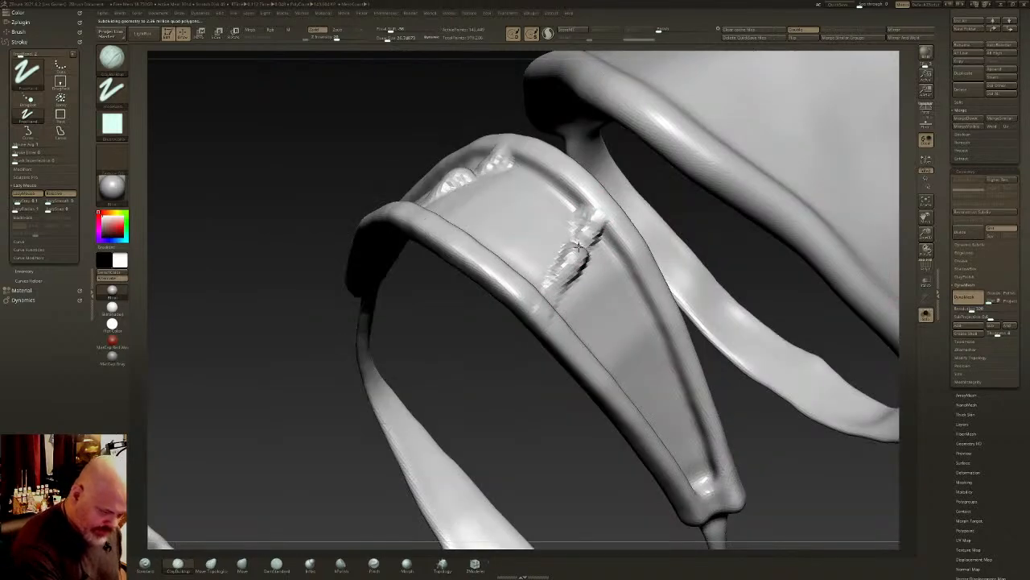
pyautogui.moveTo(579, 247)
pyautogui.mouseDown()
pyautogui.moveTo(597, 219)
pyautogui.moveTo(556, 288)
pyautogui.mouseUp()
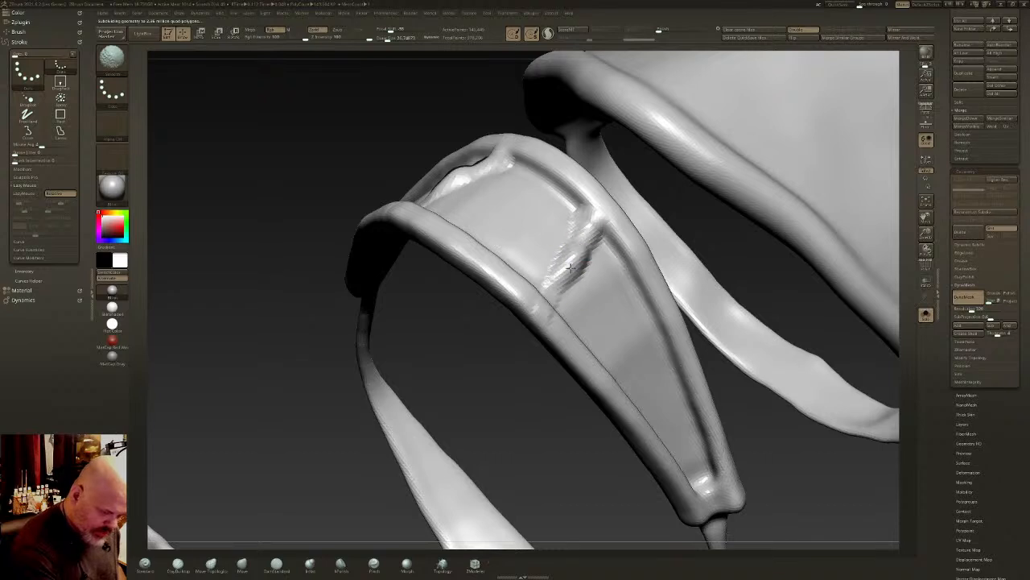
pyautogui.moveTo(592, 229)
pyautogui.mouseDown()
pyautogui.moveTo(566, 247)
pyautogui.moveTo(545, 306)
pyautogui.mouseUp()
pyautogui.moveTo(544, 306); pyautogui.dragTo(540, 303, button='right')
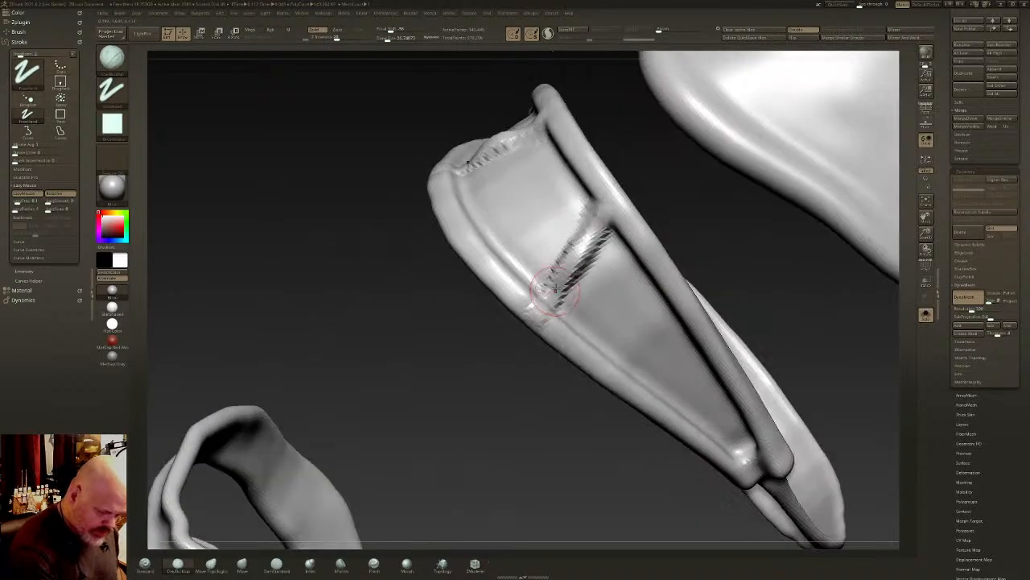
pyautogui.moveTo(540, 303)
pyautogui.mouseDown()
pyautogui.moveTo(604, 212)
pyautogui.moveTo(559, 290)
pyautogui.mouseUp()
pyautogui.moveTo(558, 290); pyautogui.dragTo(584, 274, button='right')
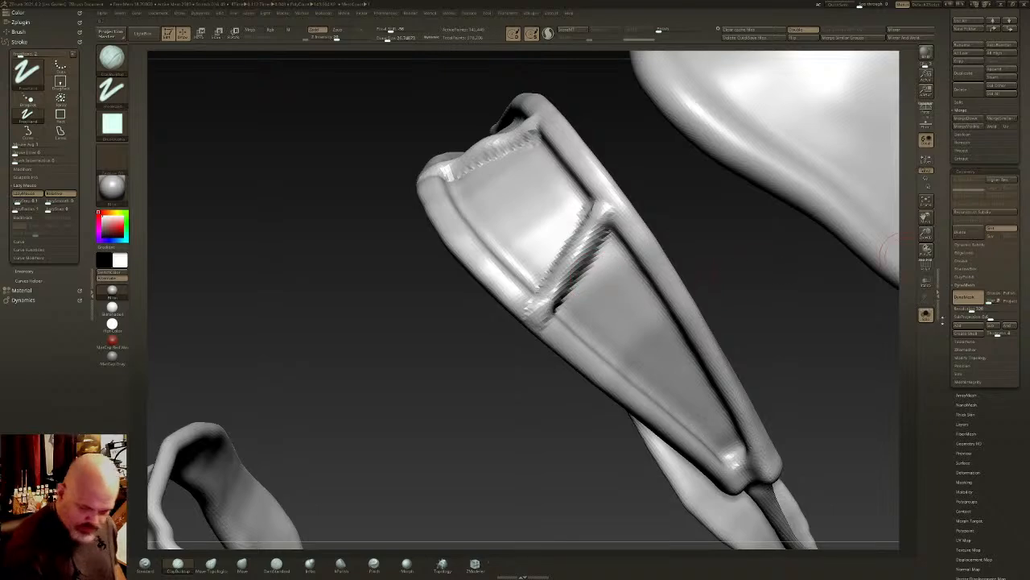
# - Raise the harness's DynaMesh resolution and inspect the crossbar area from the strap's inner side
pyautogui.press('Return')
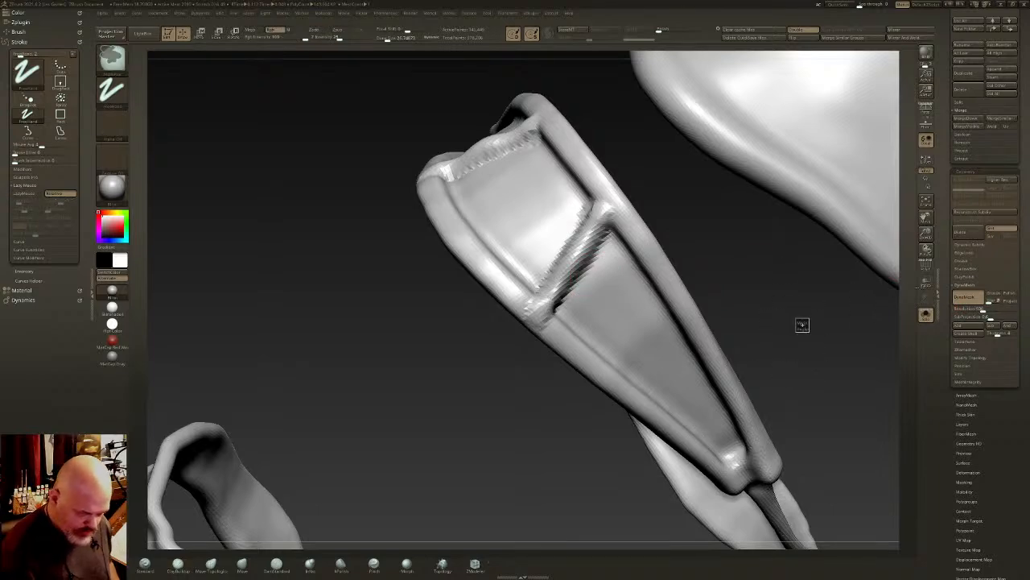
pyautogui.keyDown('shift'); pyautogui.moveTo(589, 259); pyautogui.dragTo(564, 287); pyautogui.keyUp('shift')
pyautogui.moveTo(594, 239)
pyautogui.mouseDown(button='right')
pyautogui.moveTo(601, 253)
pyautogui.moveTo(665, 207)
pyautogui.moveTo(649, 222)
pyautogui.mouseUp(button='right')
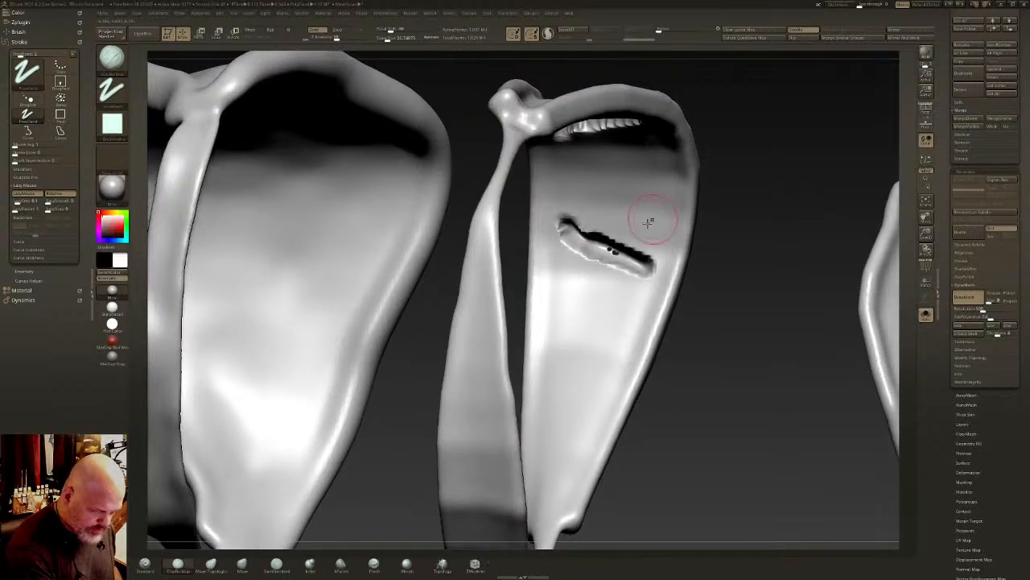
# - Swell the harness strap's crossbar area into a thick, rounded ridge with the Inflate brush
pyautogui.click(309, 563)
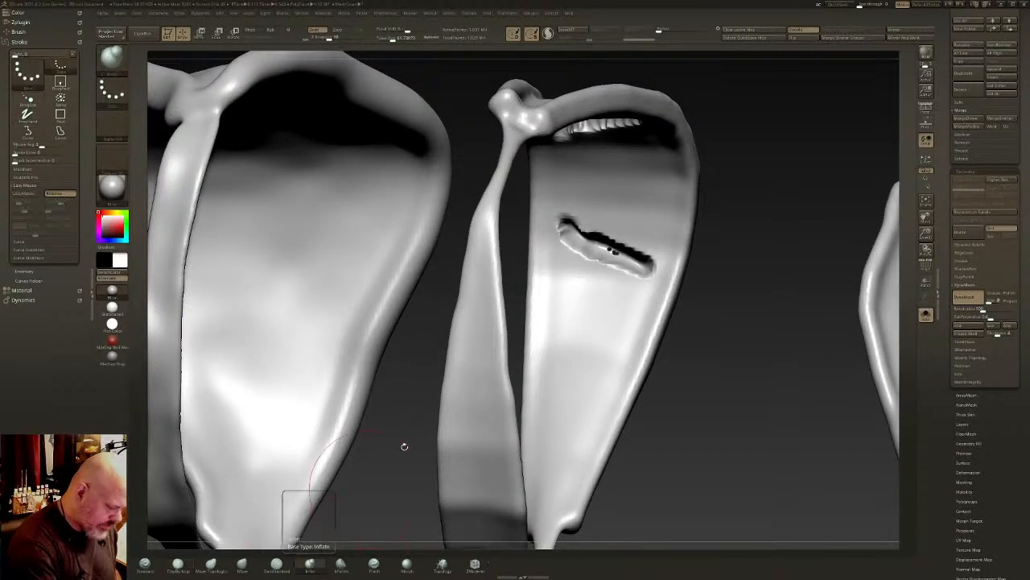
pyautogui.moveTo(597, 248)
pyautogui.mouseDown()
pyautogui.moveTo(568, 227)
pyautogui.moveTo(650, 263)
pyautogui.moveTo(573, 232)
pyautogui.mouseUp()
pyautogui.moveTo(581, 238); pyautogui.dragTo(653, 252, button='right')
pyautogui.moveTo(708, 222)
pyautogui.keyDown('shift'); pyautogui.mouseDown()
pyautogui.moveTo(681, 246)
pyautogui.moveTo(693, 241)
pyautogui.mouseUp(); pyautogui.keyUp('shift')
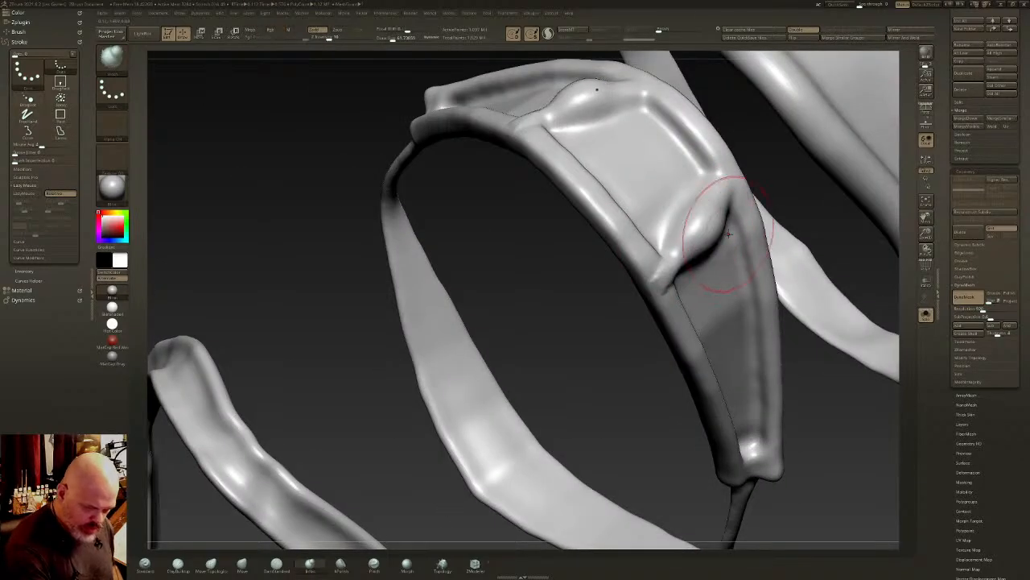
pyautogui.moveTo(715, 235)
pyautogui.keyDown('alt'); pyautogui.mouseDown(button='right')
pyautogui.moveTo(659, 277)
pyautogui.moveTo(653, 260)
pyautogui.mouseUp(button='right'); pyautogui.keyUp('alt')
# - Flatten the swollen crossbar beneath the bag's hanging strap with the hPolish brush, with the whole creature visible
pyautogui.click(926, 313)
pyautogui.moveTo(682, 304)
pyautogui.mouseDown(button='right')
pyautogui.moveTo(619, 343)
pyautogui.moveTo(608, 362)
pyautogui.mouseUp(button='right')
pyautogui.click(342, 563)
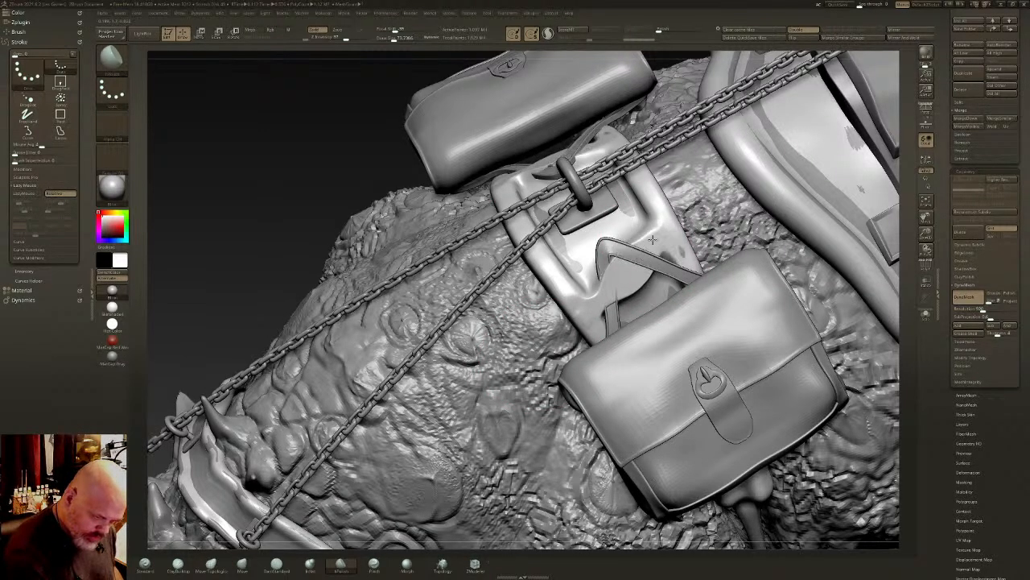
pyautogui.moveTo(621, 276); pyautogui.dragTo(693, 214, button='right')
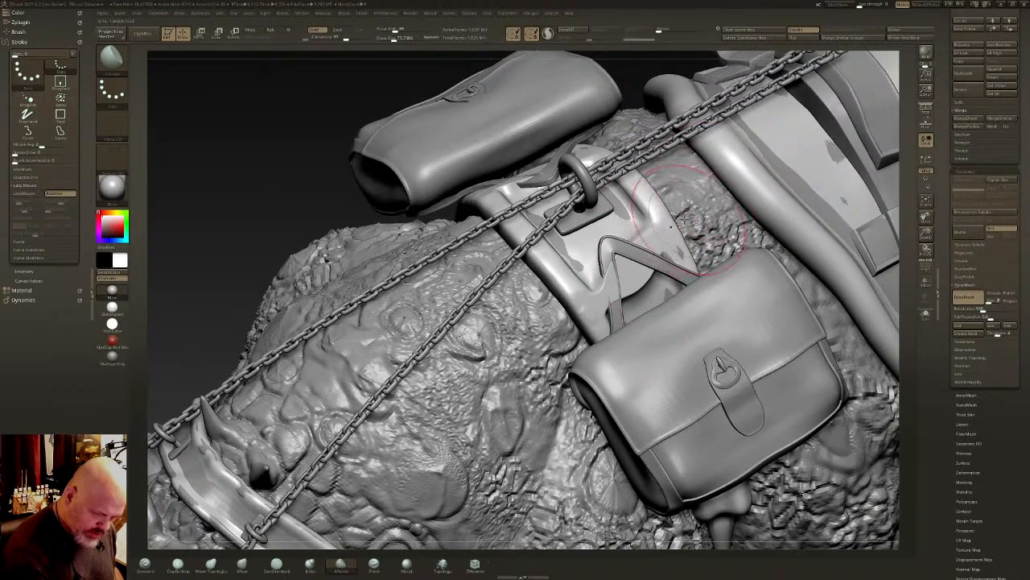
# - Solo the harness and isolate the polygroup on the outer face of the crossbar's strap
pyautogui.click(185, 566)
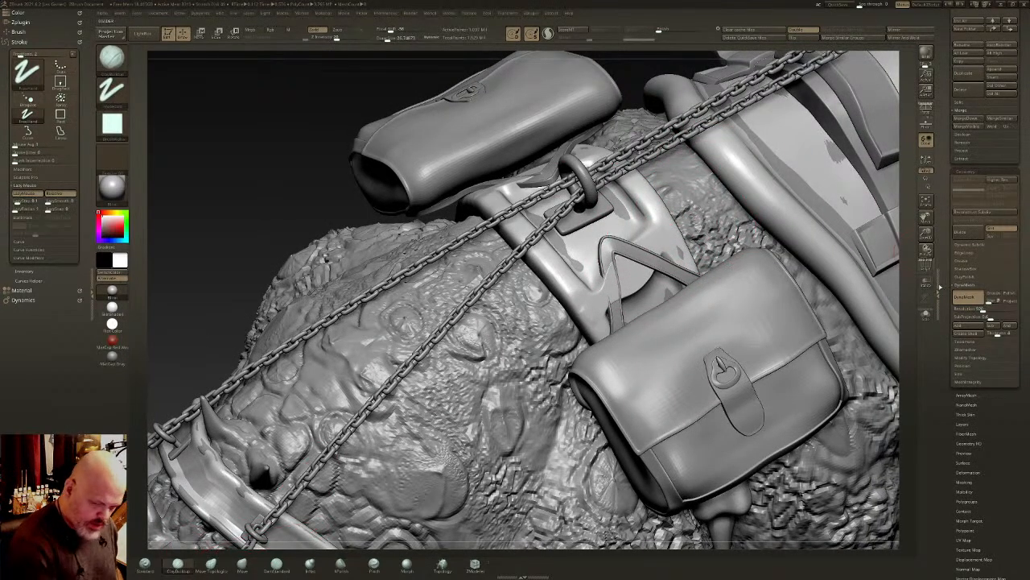
pyautogui.click(926, 314)
pyautogui.keyDown('ctrl'); pyautogui.keyDown('shift'); pyautogui.click(608, 241); pyautogui.keyUp('shift'); pyautogui.keyUp('ctrl')
pyautogui.moveTo(609, 240); pyautogui.dragTo(618, 271, button='right')
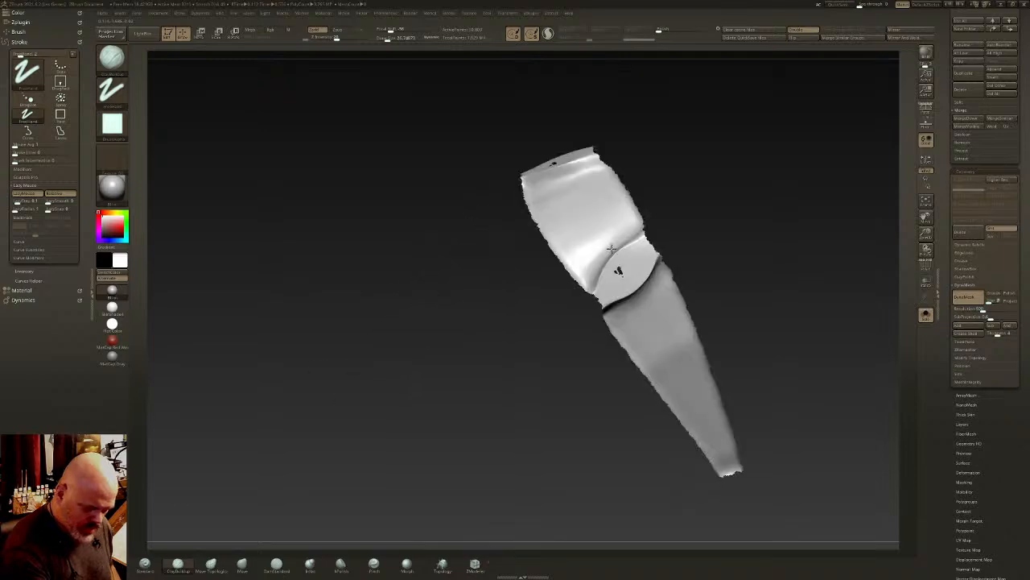
# - Grow the visible area outward over the strap's raised rim, then mask the rest of the harness and show it again
pyautogui.hotkey('ctrl', 'shift', 'x')
pyautogui.hotkey('ctrl', 'shift', 'x')
pyautogui.hotkey('ctrl', 'shift', 'x')
pyautogui.hotkey('ctrl', 'shift', 'x')
pyautogui.hotkey('ctrl', 'shift', 'x')
pyautogui.hotkey('ctrl', 'shift', 'x')
pyautogui.hotkey('ctrl', 'shift', 'x')
pyautogui.hotkey('ctrl', 'shift', 'x')
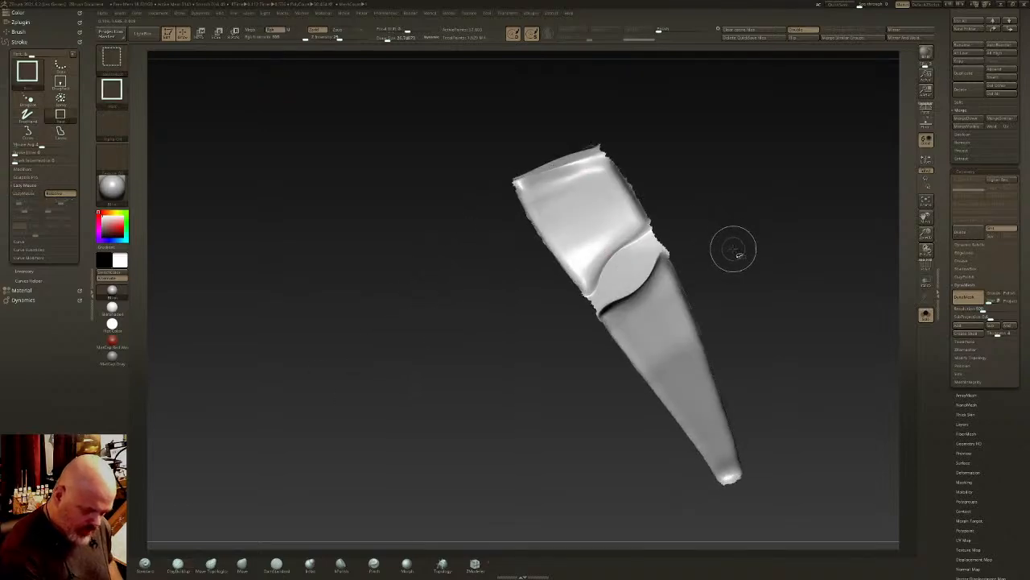
pyautogui.hotkey('ctrl', 'shift', 'x')
pyautogui.hotkey('ctrl', 'shift', 'x')
pyautogui.hotkey('ctrl', 'shift', 'x')
pyautogui.hotkey('ctrl', 'shift', 'x')
pyautogui.hotkey('ctrl', 'shift', 'x')
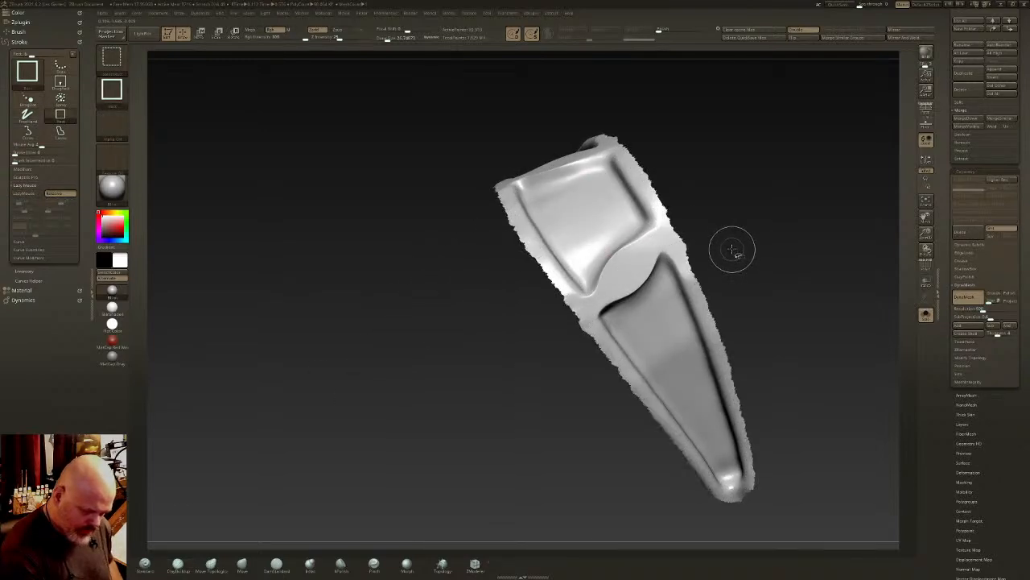
pyautogui.keyDown('ctrl'); pyautogui.click(734, 248); pyautogui.keyUp('ctrl')
pyautogui.keyDown('ctrl'); pyautogui.keyDown('shift'); pyautogui.click(733, 249); pyautogui.keyUp('shift'); pyautogui.keyUp('ctrl')
pyautogui.keyDown('ctrl'); pyautogui.click(830, 329); pyautogui.keyUp('ctrl')
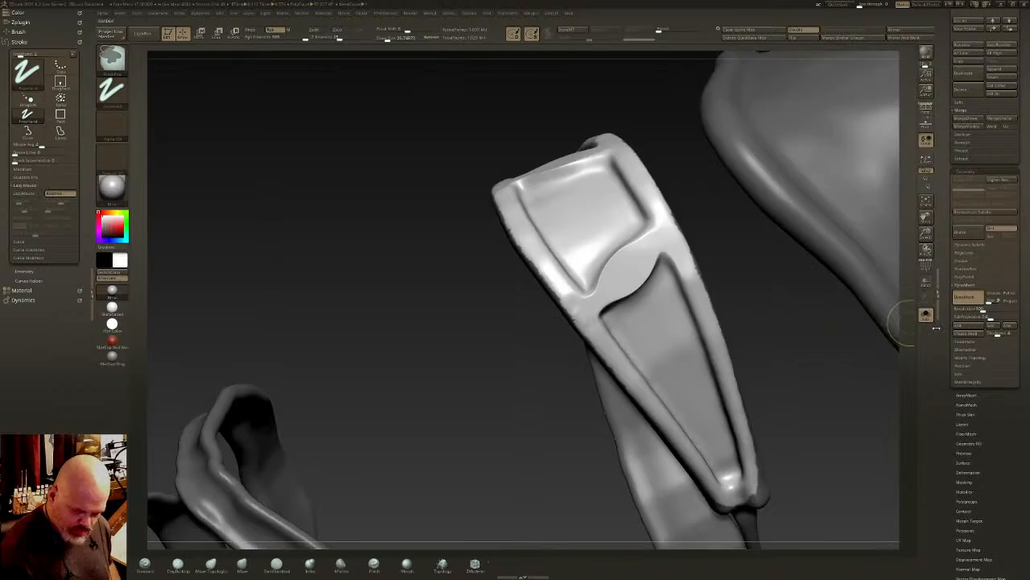
# - Build up a straighter lower edge on the crossbar, where the hanging strap's legs spread, with the ClayBuildup brush
pyautogui.click(925, 314)
pyautogui.moveTo(731, 257); pyautogui.dragTo(680, 269, button='right')
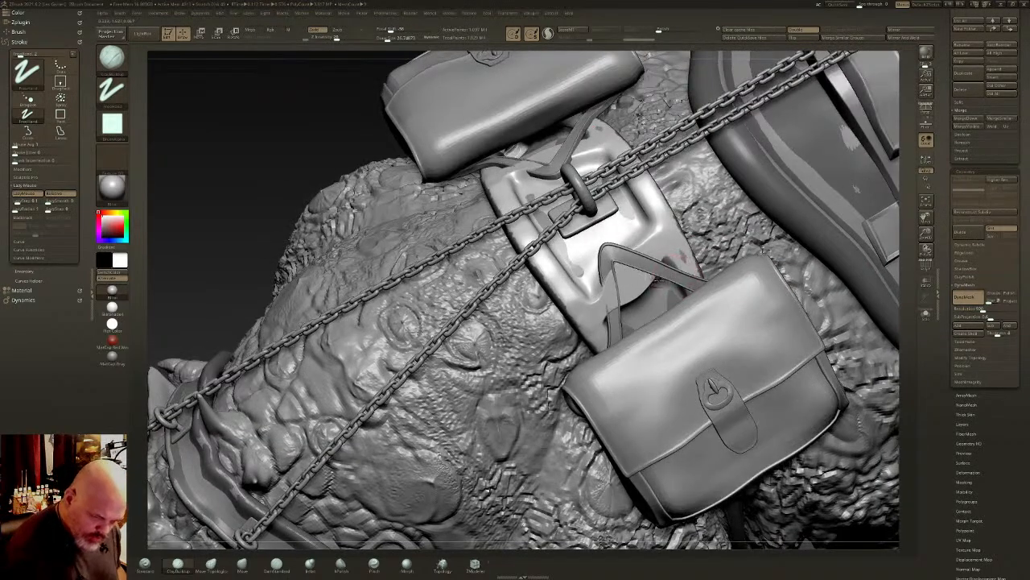
pyautogui.click(925, 314)
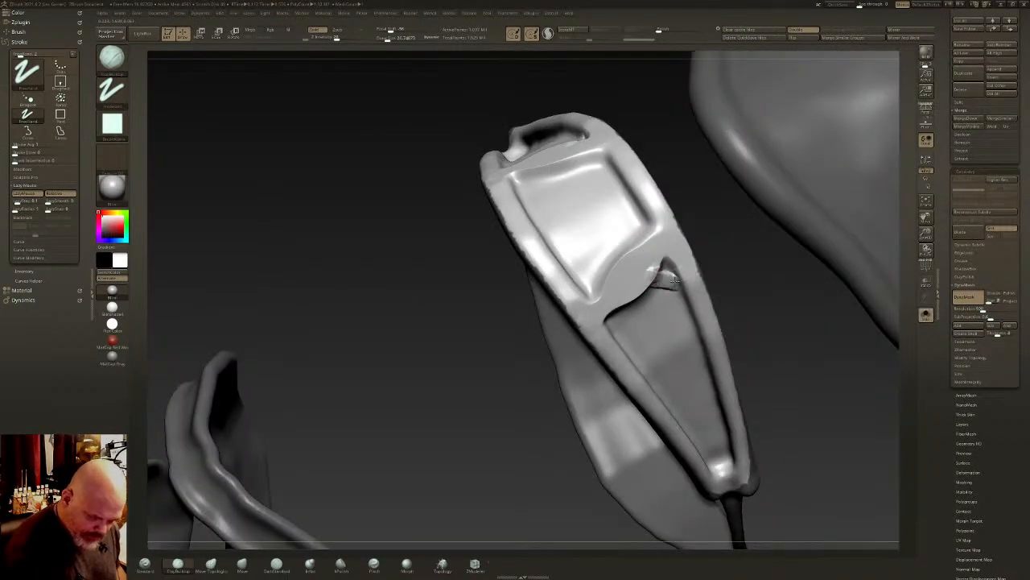
pyautogui.moveTo(680, 282)
pyautogui.mouseDown()
pyautogui.moveTo(587, 281)
pyautogui.moveTo(679, 271)
pyautogui.moveTo(587, 278)
pyautogui.mouseUp()
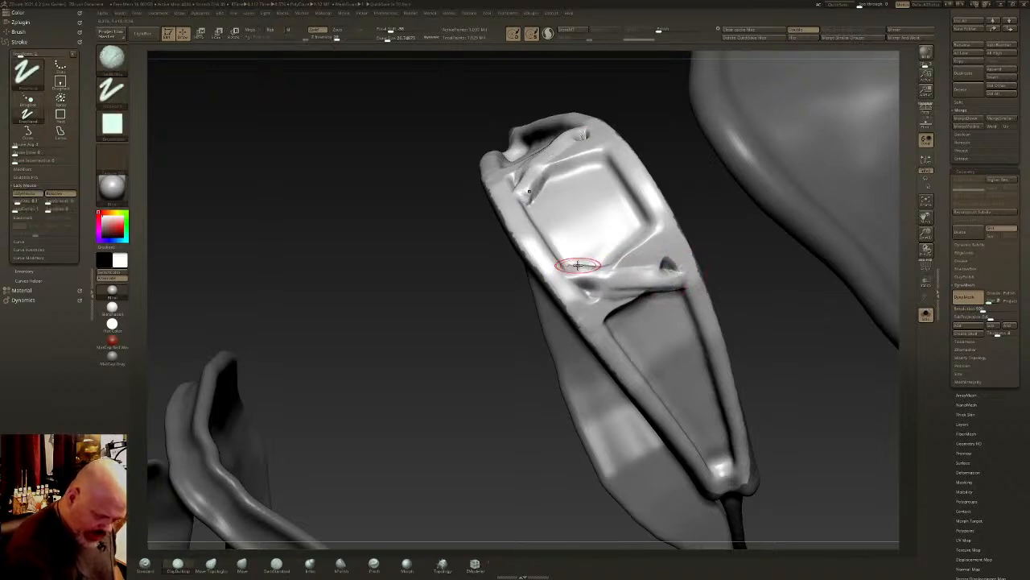
# - Flatten the new clay across the crossbar into a smooth, even surface with the hPolish brush
pyautogui.click(340, 562)
pyautogui.moveTo(648, 284)
pyautogui.mouseDown()
pyautogui.moveTo(667, 278)
pyautogui.moveTo(568, 282)
pyautogui.moveTo(581, 277)
pyautogui.mouseUp()
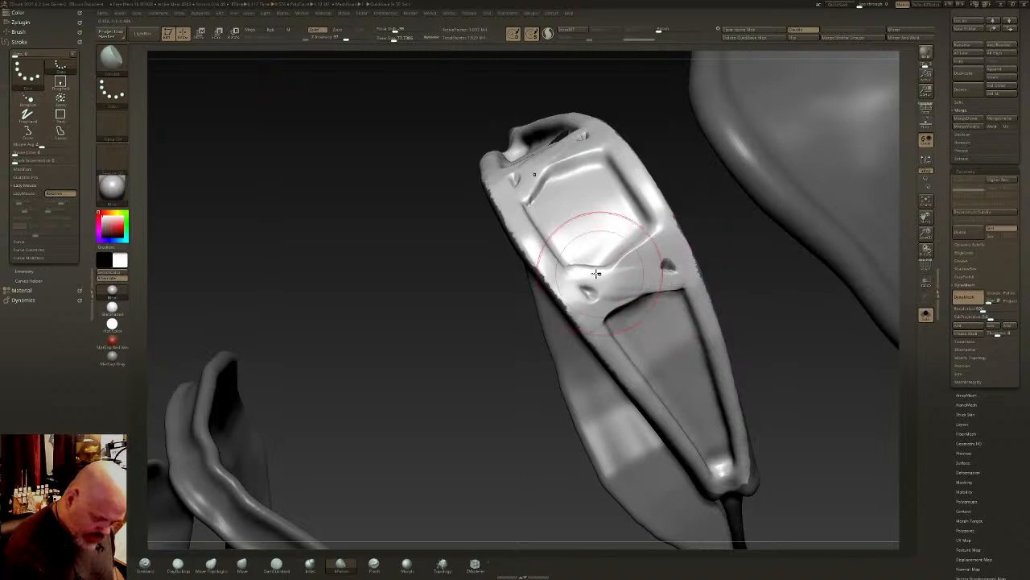
pyautogui.moveTo(565, 274); pyautogui.dragTo(610, 272, button='right')
pyautogui.keyDown('ctrl'); pyautogui.moveTo(499, 362); pyautogui.dragTo(531, 395); pyautogui.keyUp('ctrl')
pyautogui.moveTo(659, 290)
pyautogui.mouseDown()
pyautogui.moveTo(632, 293)
pyautogui.moveTo(658, 284)
pyautogui.mouseUp()
pyautogui.moveTo(658, 284); pyautogui.dragTo(642, 324, button='right')
pyautogui.moveTo(643, 324)
pyautogui.keyDown('shift'); pyautogui.mouseDown()
pyautogui.moveTo(600, 316)
pyautogui.moveTo(573, 294)
pyautogui.mouseUp(); pyautogui.keyUp('shift')
# - Clear the mask and polish the crossbar's lower edge and corners where it meets the strap's rim
pyautogui.moveTo(714, 377); pyautogui.dragTo(877, 177, button='right')
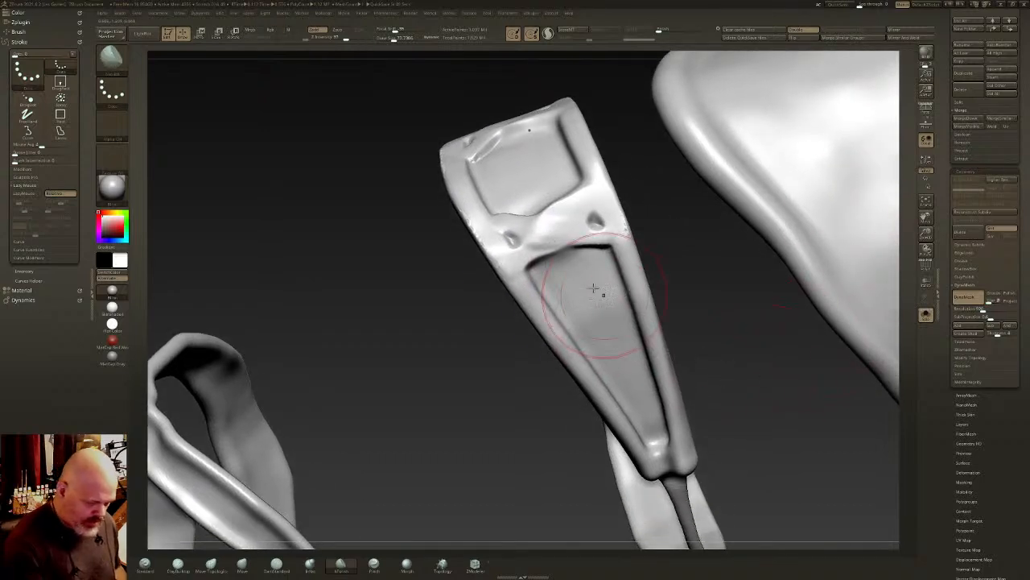
pyautogui.moveTo(545, 234)
pyautogui.mouseDown()
pyautogui.moveTo(533, 226)
pyautogui.moveTo(535, 255)
pyautogui.mouseUp()
pyautogui.moveTo(624, 253)
pyautogui.mouseDown(button='right')
pyautogui.moveTo(628, 322)
pyautogui.moveTo(623, 270)
pyautogui.mouseUp(button='right')
pyautogui.moveTo(627, 224)
pyautogui.mouseDown(button='right')
pyautogui.moveTo(660, 257)
pyautogui.moveTo(610, 287)
pyautogui.mouseUp(button='right')
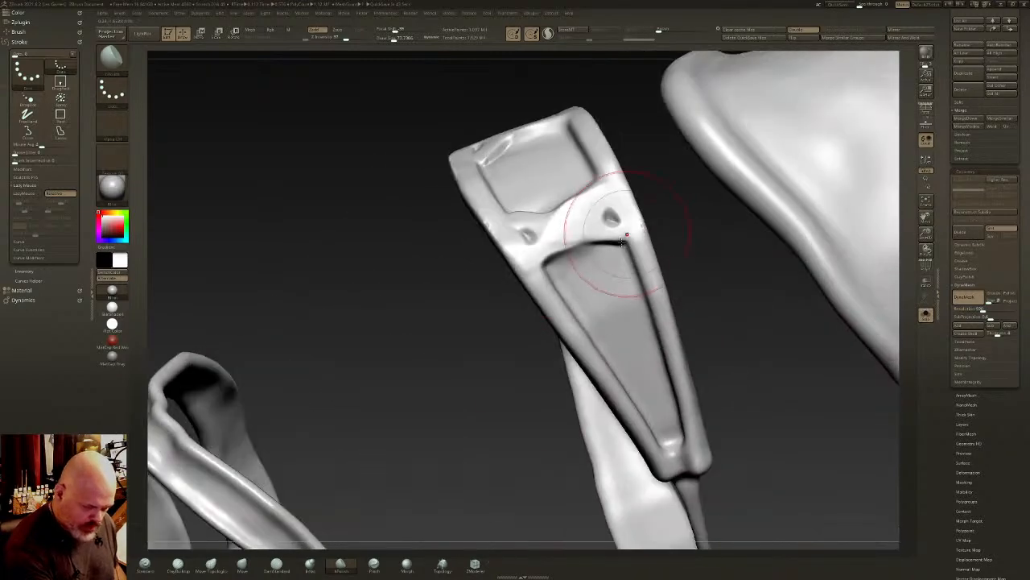
# - Insert a Single Poly primitive on the crossbar beside its upper hole and isolate the new polygon from the harness
pyautogui.press('b')
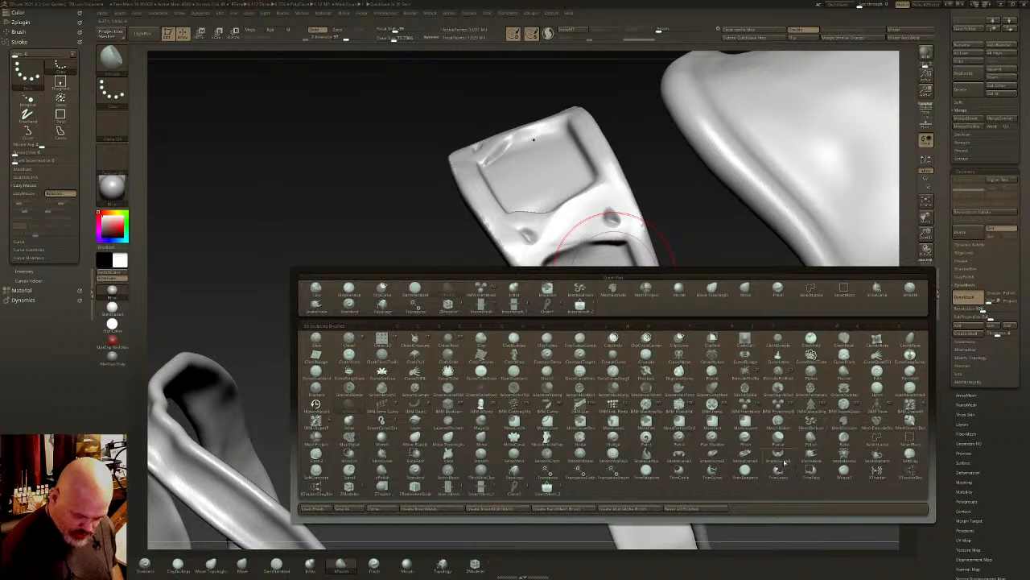
pyautogui.click(784, 407)
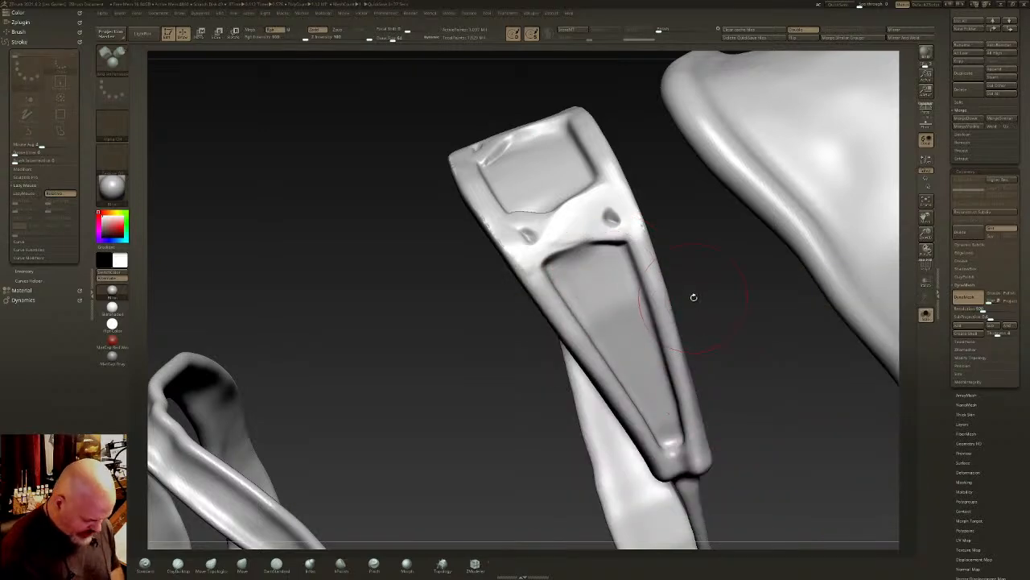
pyautogui.press('m')
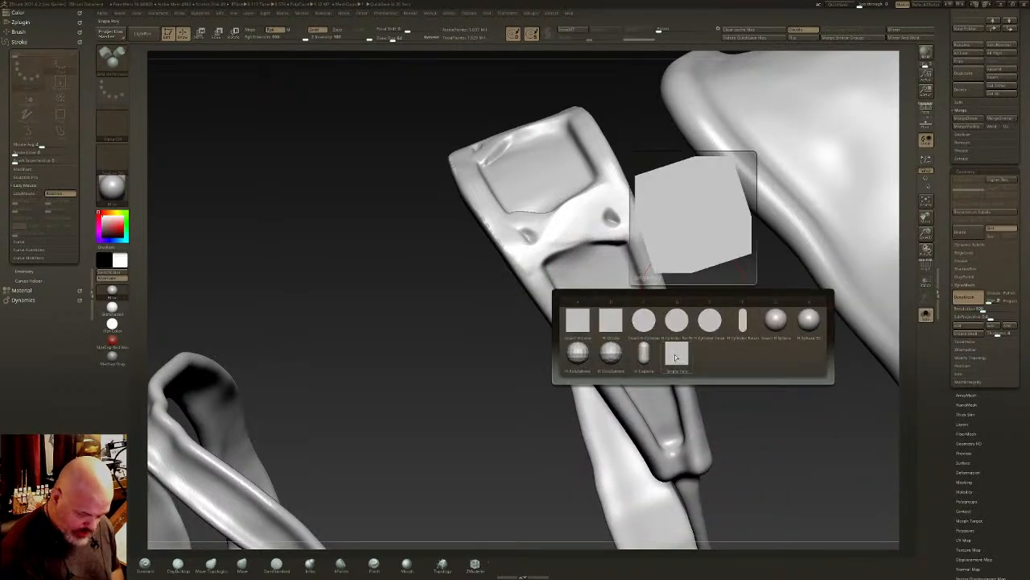
pyautogui.click(678, 358)
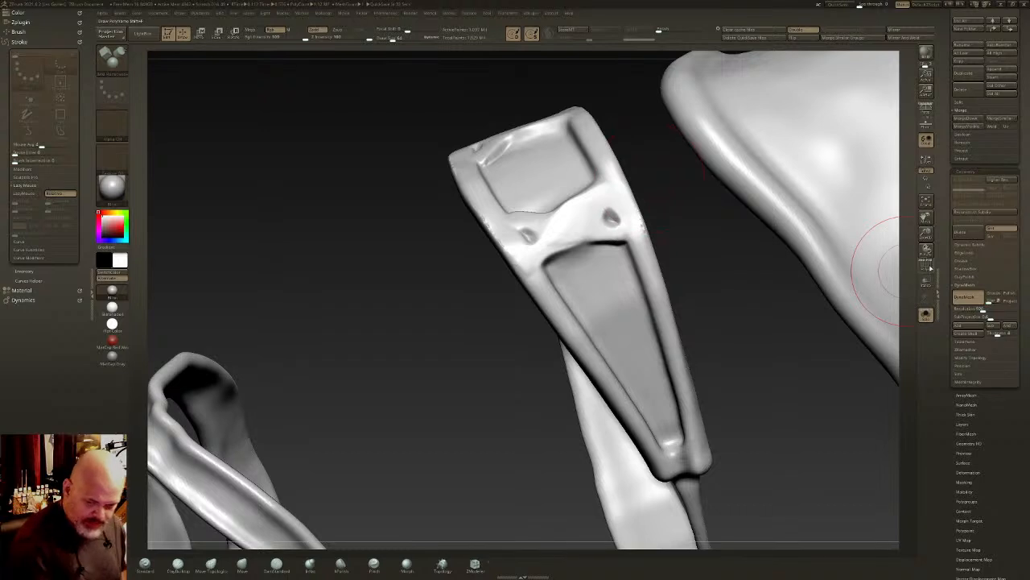
pyautogui.click(926, 267)
pyautogui.click(922, 261)
pyautogui.keyDown('ctrl'); pyautogui.moveTo(578, 223); pyautogui.dragTo(602, 193, button='right'); pyautogui.keyUp('ctrl')
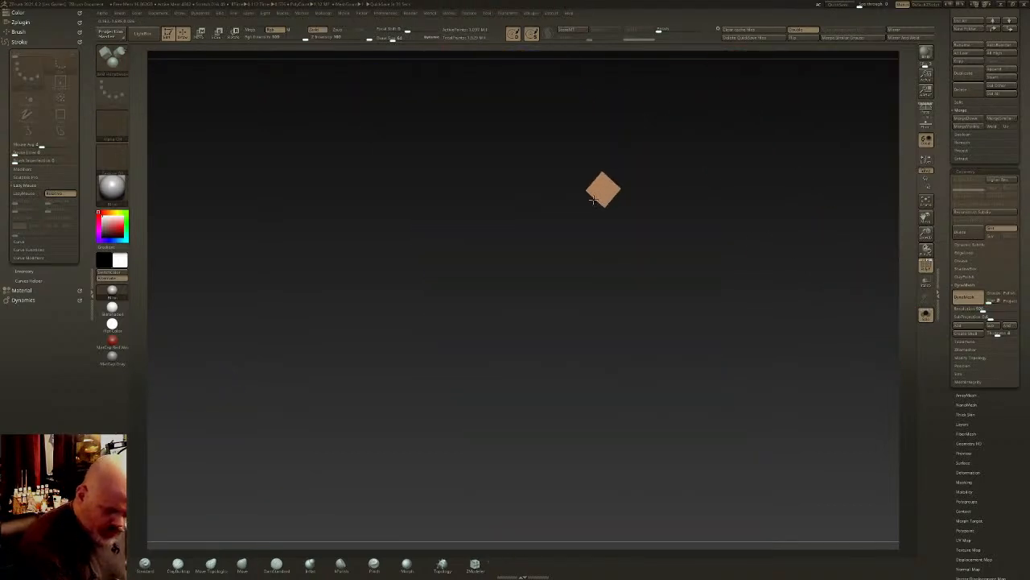
pyautogui.moveTo(593, 201); pyautogui.dragTo(592, 203)
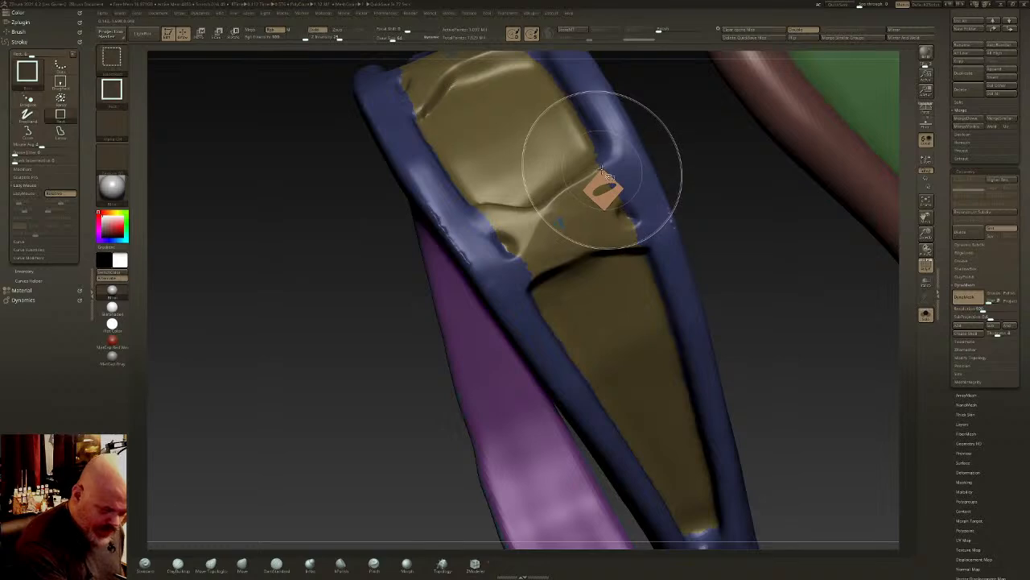
pyautogui.keyDown('ctrl'); pyautogui.keyDown('shift'); pyautogui.click(602, 173); pyautogui.keyUp('shift'); pyautogui.keyUp('ctrl')
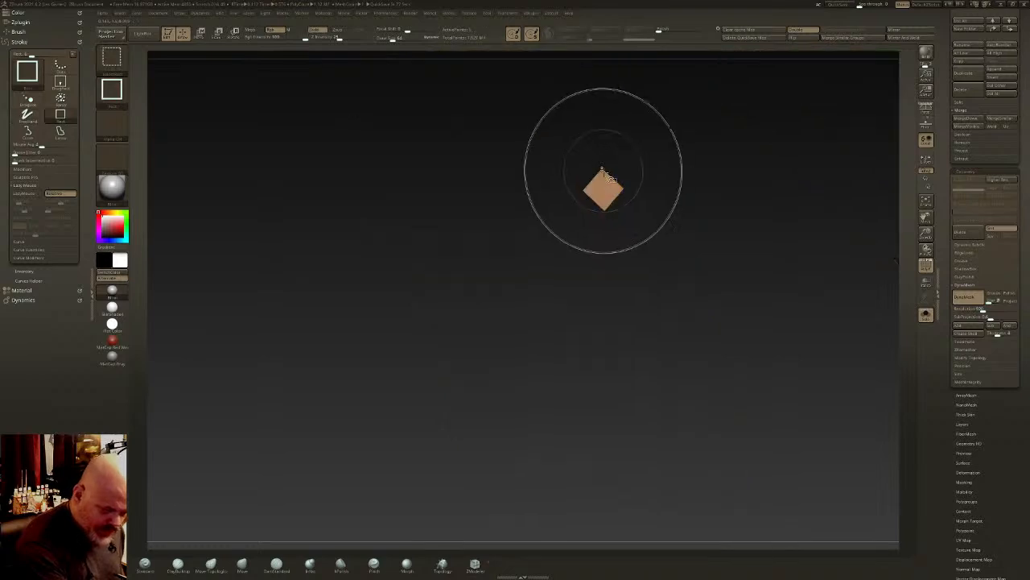
# - Split the inserted polygon into its own subtool and show it with only the harness
pyautogui.click(966, 103)
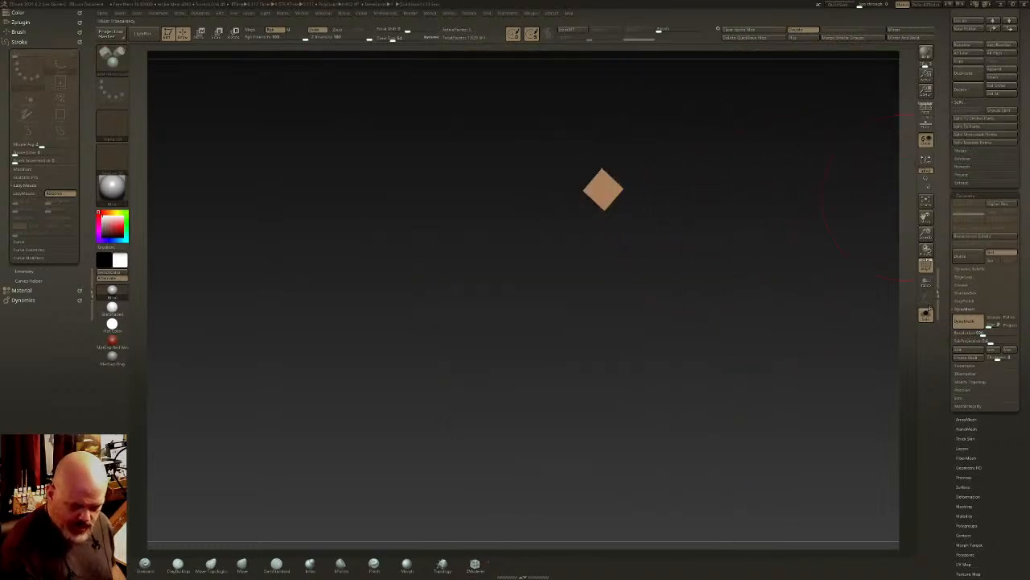
pyautogui.click(927, 313)
pyautogui.scroll(5, 993, 145)
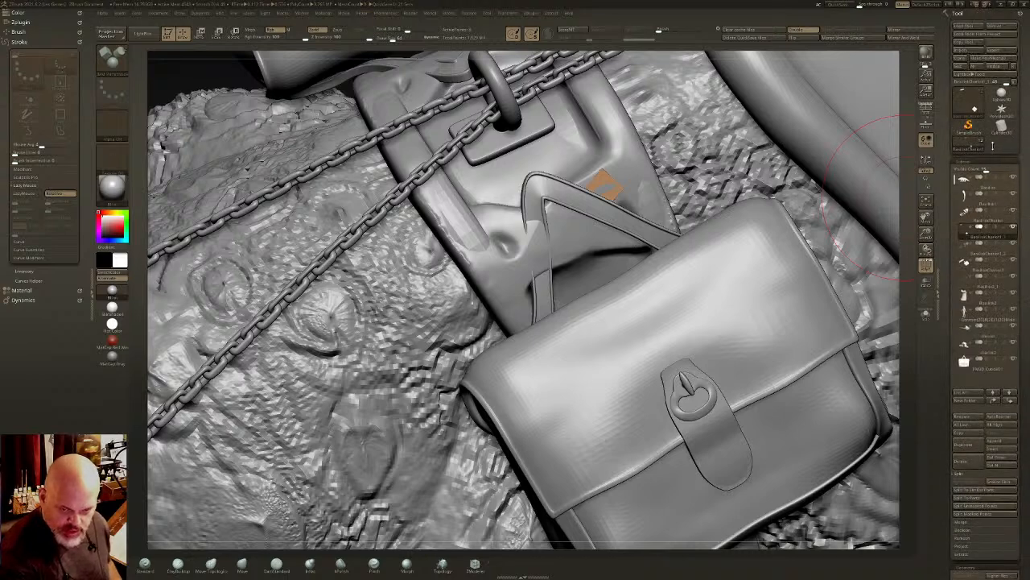
pyautogui.keyDown('shift'); pyautogui.click(1013, 227); pyautogui.keyUp('shift')
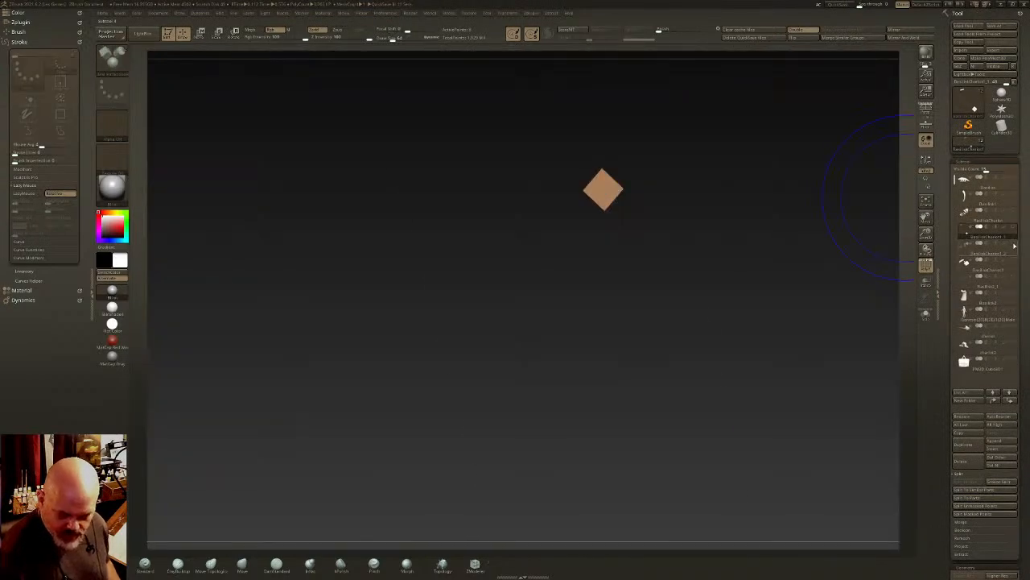
pyautogui.click(1014, 244)
pyautogui.keyDown('alt'); pyautogui.moveTo(714, 255); pyautogui.dragTo(701, 282); pyautogui.keyUp('alt')
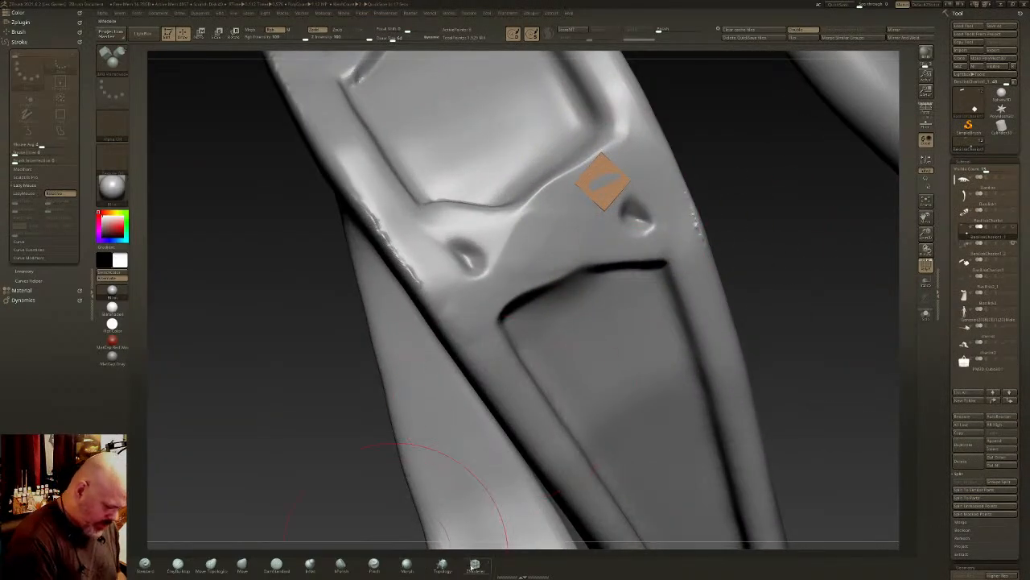
# - Extrude the polygon's edge with ZModeler into a diagonal strip across the crossbar to the strap's rim, with transparency on
pyautogui.click(474, 564)
pyautogui.press('space')
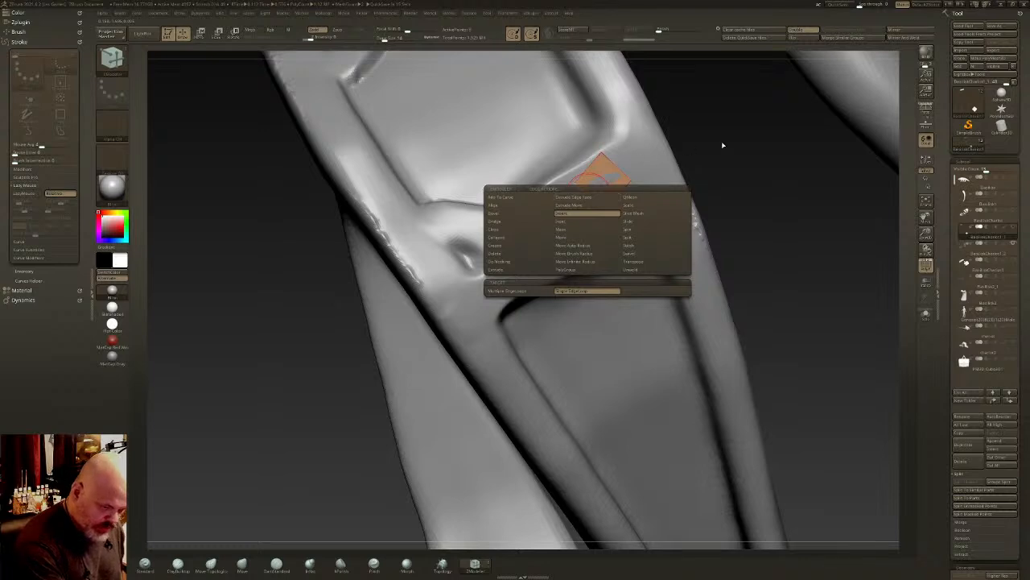
pyautogui.click(503, 269)
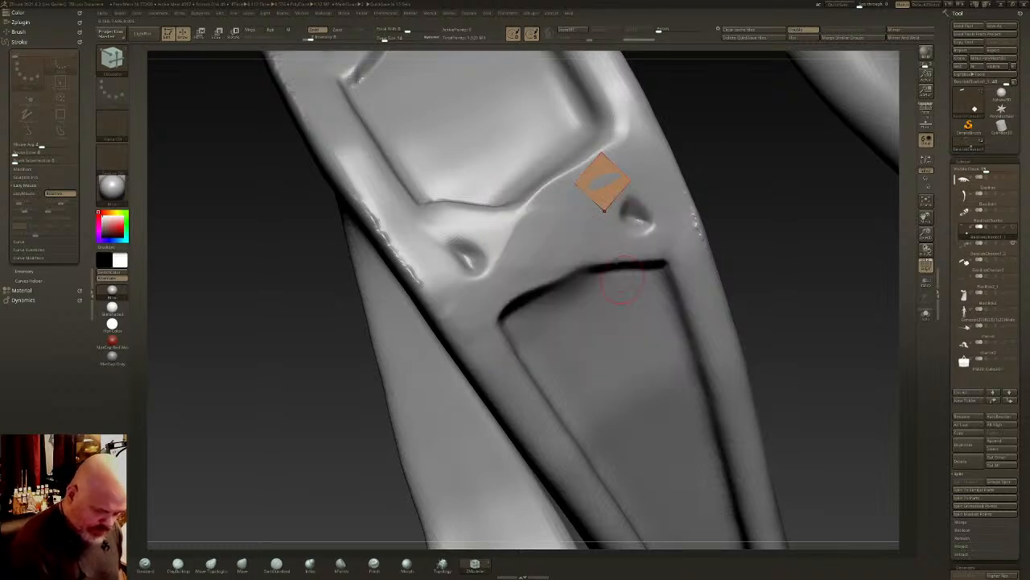
pyautogui.moveTo(563, 223); pyautogui.dragTo(561, 233)
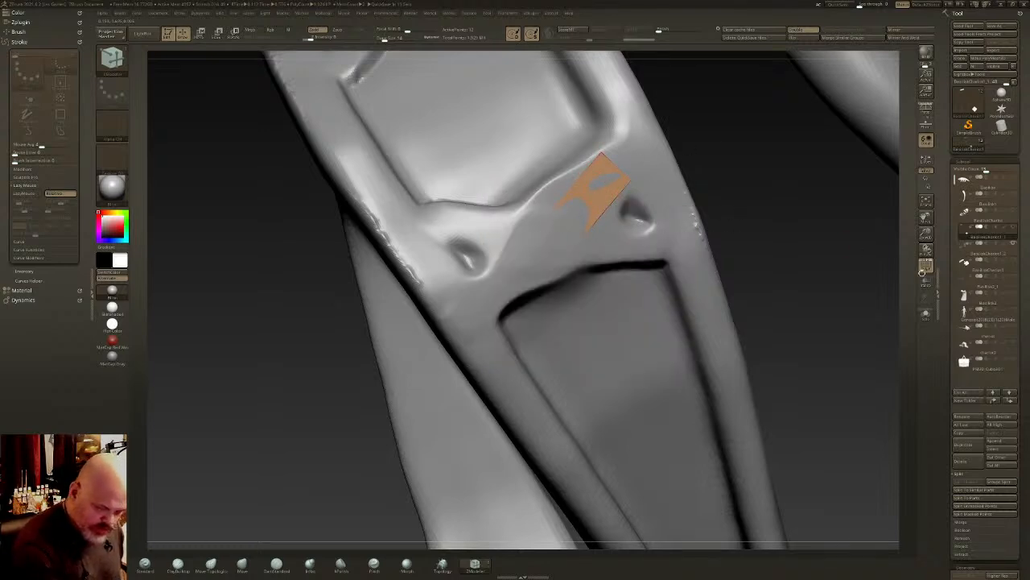
pyautogui.click(926, 281)
pyautogui.moveTo(786, 258); pyautogui.dragTo(817, 261)
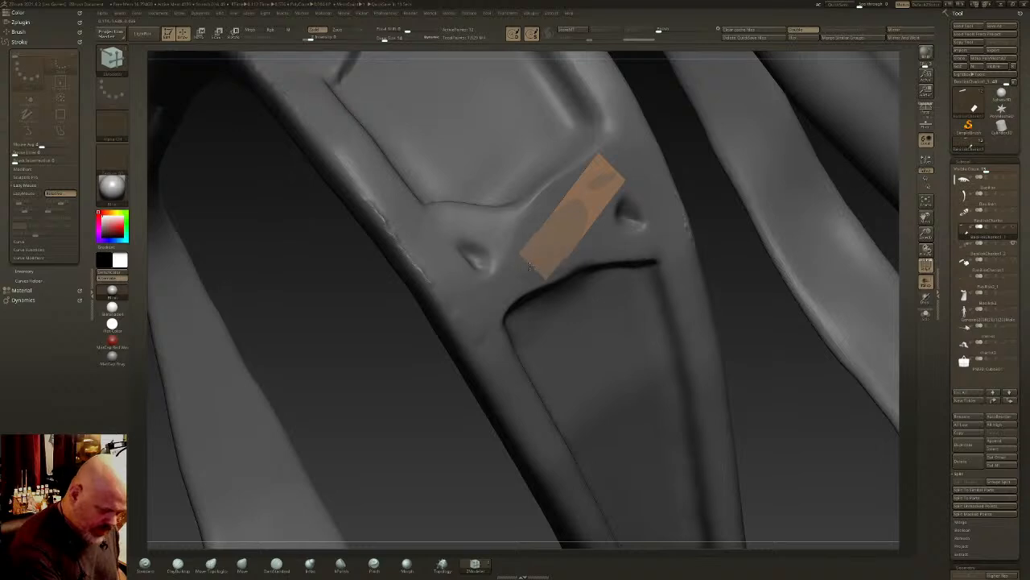
pyautogui.moveTo(558, 237); pyautogui.dragTo(486, 331)
pyautogui.moveTo(525, 302)
pyautogui.mouseDown(button='right')
pyautogui.moveTo(510, 264)
pyautogui.moveTo(533, 306)
pyautogui.mouseUp(button='right')
pyautogui.moveTo(522, 296); pyautogui.dragTo(483, 336)
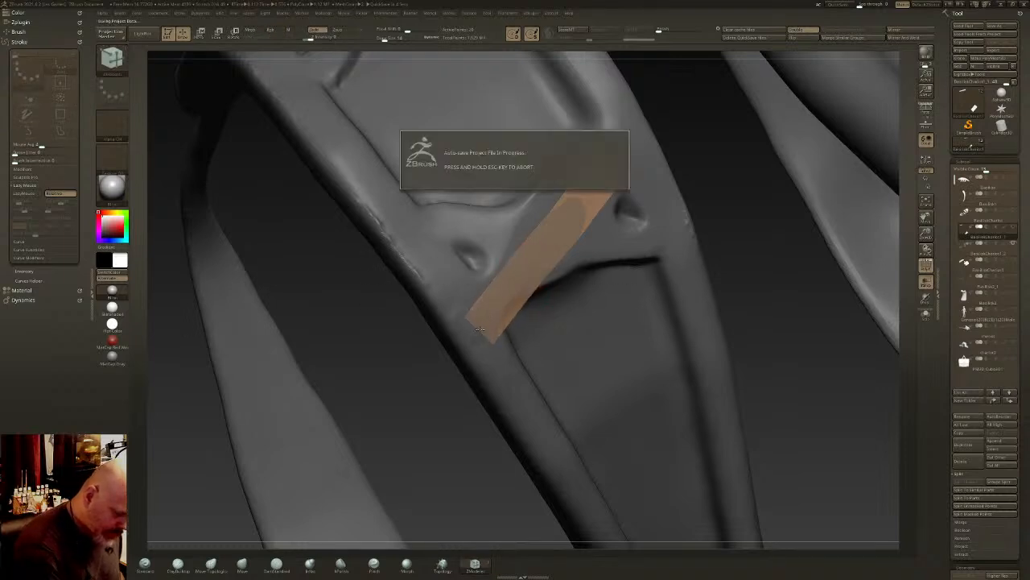
# - Extrude the strip's end over the strap's rim so that it folds around to the back
pyautogui.moveTo(501, 340); pyautogui.dragTo(483, 346, button='right')
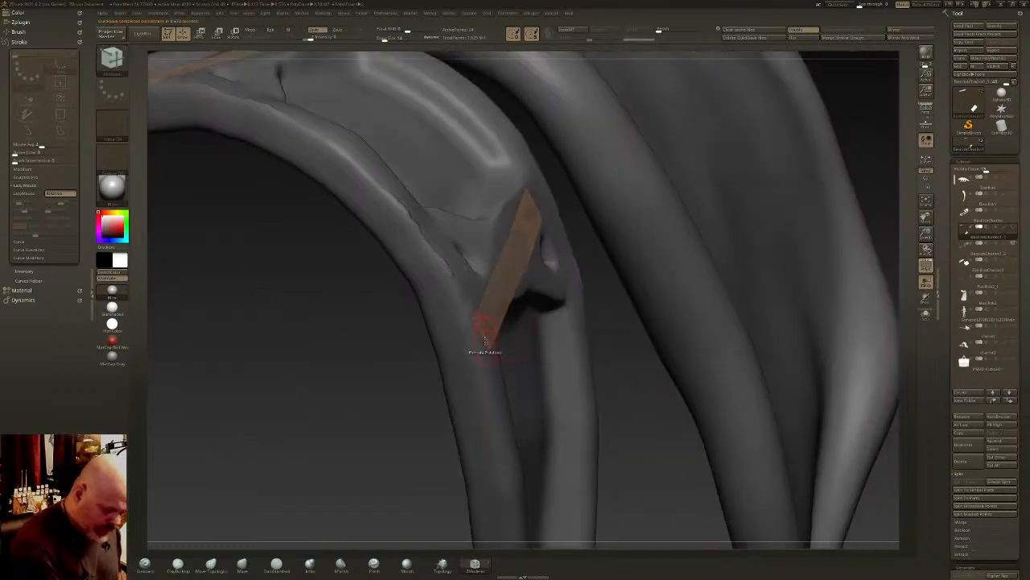
pyautogui.moveTo(476, 343); pyautogui.dragTo(455, 359)
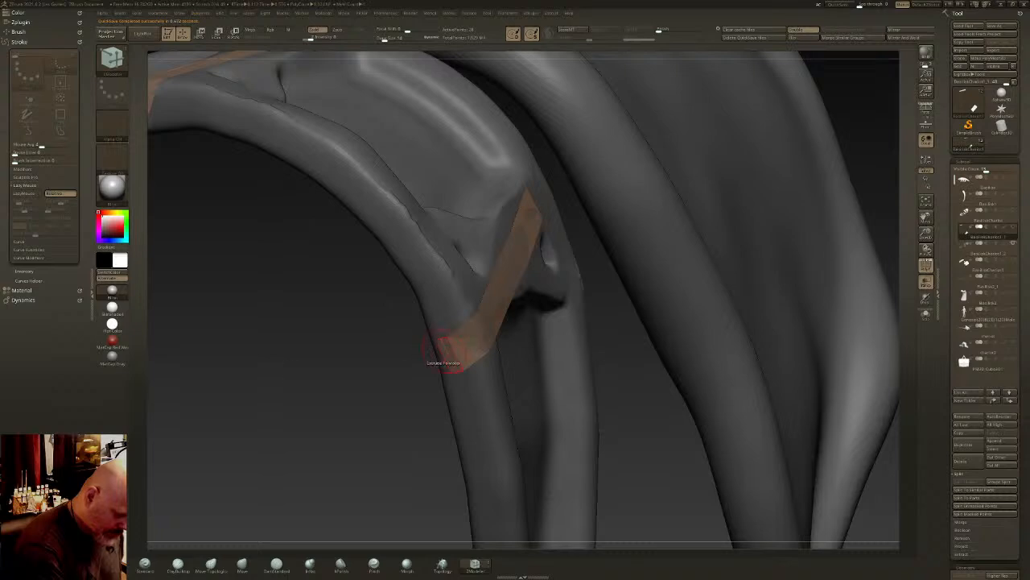
pyautogui.moveTo(444, 355)
pyautogui.mouseDown(button='right')
pyautogui.moveTo(464, 349)
pyautogui.moveTo(439, 356)
pyautogui.mouseUp(button='right')
pyautogui.moveTo(434, 358); pyautogui.dragTo(425, 364)
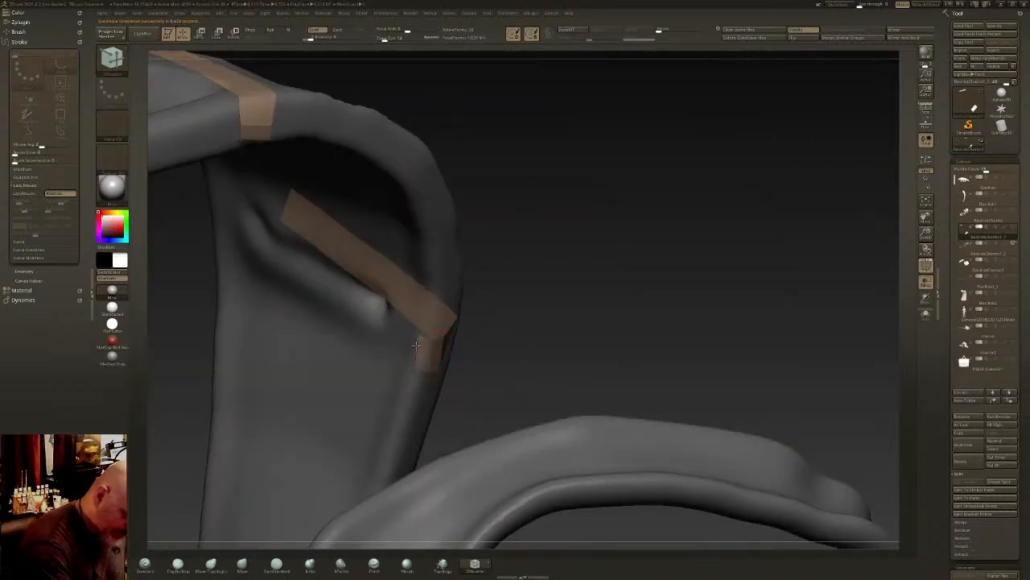
# - Extend the strip across the back of the strap to the opposite rim
pyautogui.moveTo(411, 349); pyautogui.dragTo(428, 353, button='right')
pyautogui.moveTo(416, 347); pyautogui.dragTo(373, 329)
pyautogui.moveTo(372, 339); pyautogui.dragTo(662, 297, button='right')
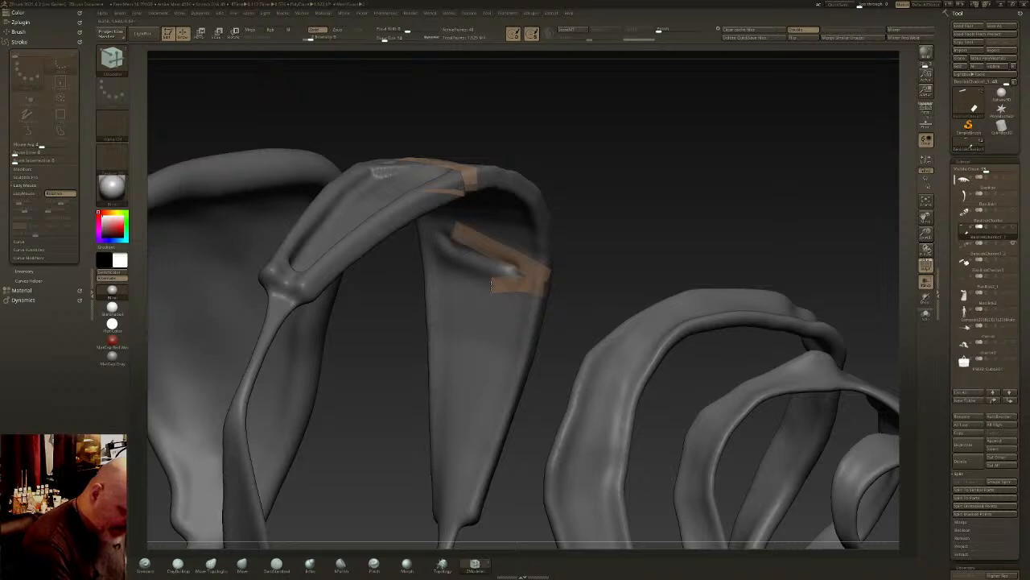
pyautogui.moveTo(453, 289); pyautogui.dragTo(432, 288)
pyautogui.moveTo(432, 288)
pyautogui.mouseDown(button='right')
pyautogui.moveTo(500, 318)
pyautogui.moveTo(464, 283)
pyautogui.moveTo(422, 290)
pyautogui.mouseUp(button='right')
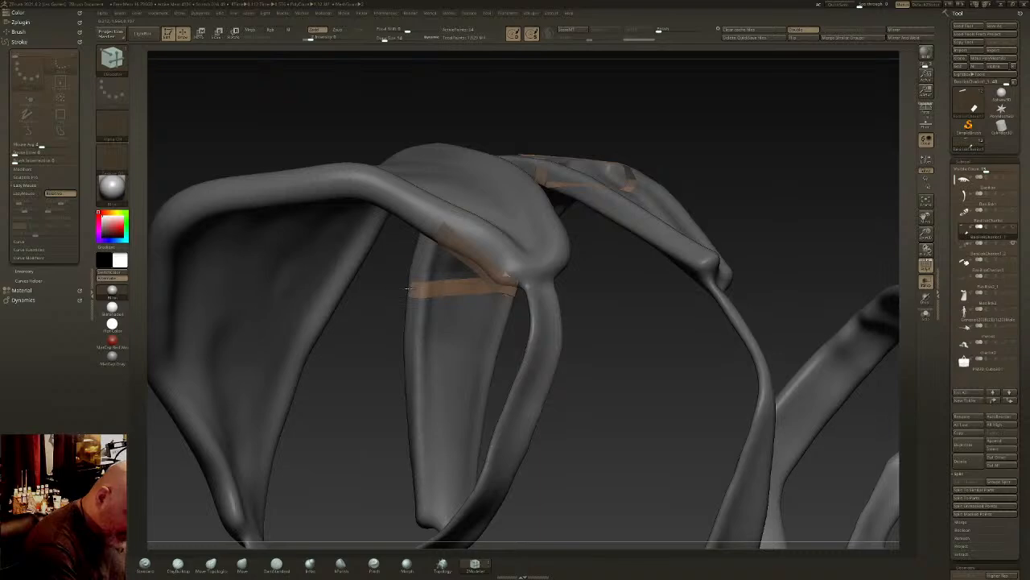
# - Fold the strip around the rim and extrude a second pass across the strap's front, below the crossbar
pyautogui.moveTo(242, 284); pyautogui.dragTo(393, 311, button='right')
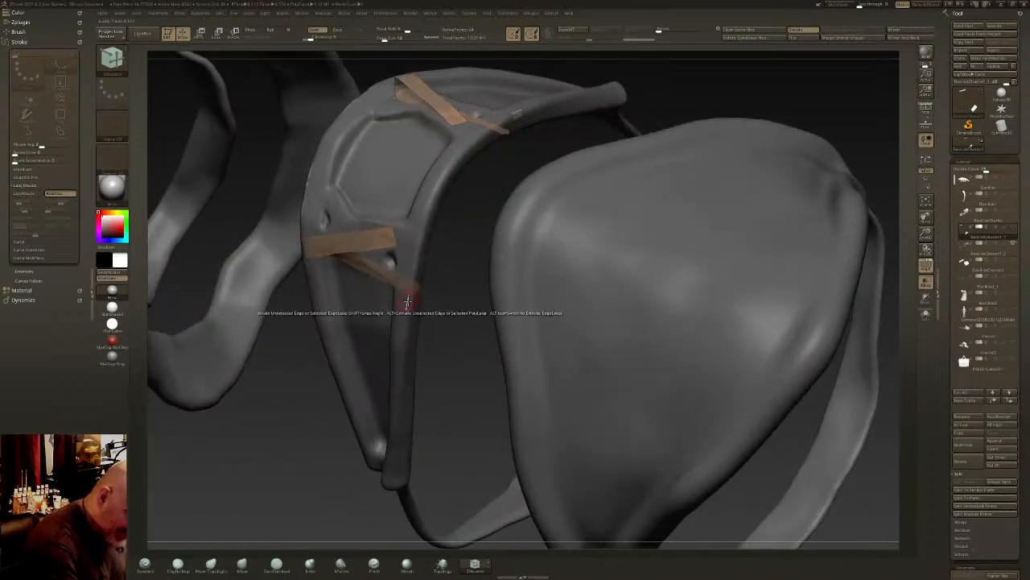
pyautogui.moveTo(400, 304)
pyautogui.mouseDown(button='right')
pyautogui.moveTo(388, 295)
pyautogui.moveTo(397, 304)
pyautogui.mouseUp(button='right')
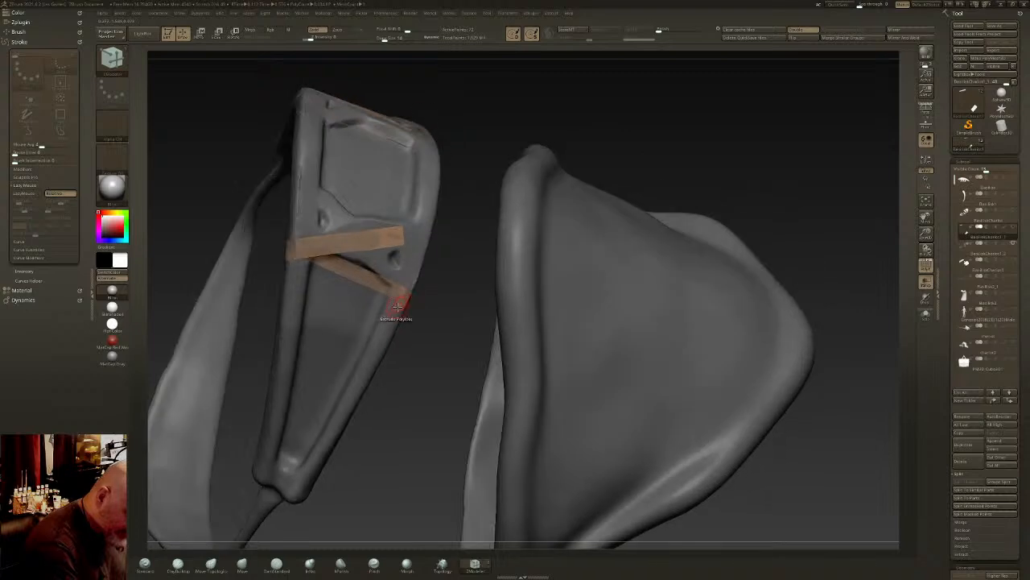
pyautogui.moveTo(394, 306); pyautogui.dragTo(320, 310)
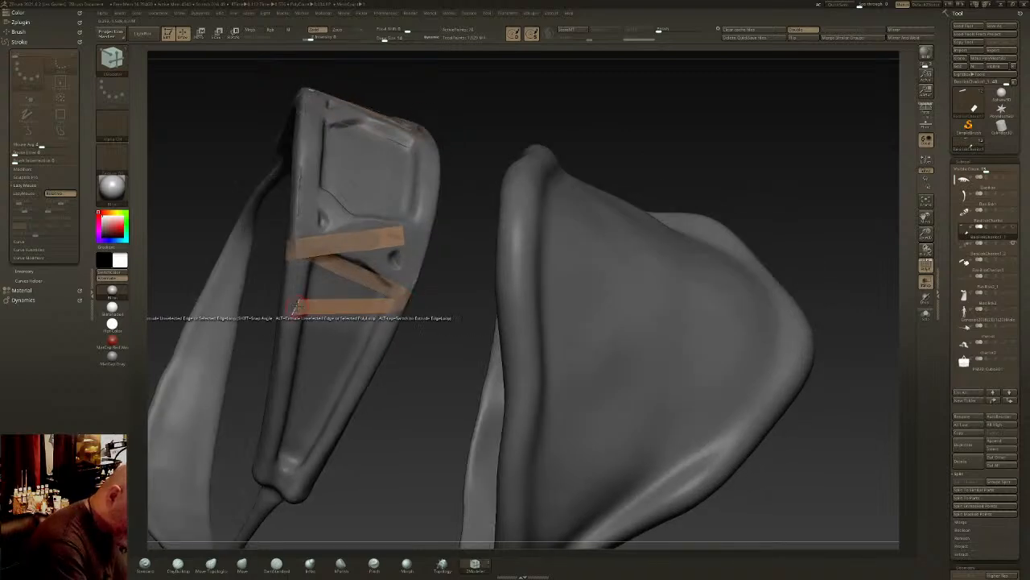
pyautogui.moveTo(320, 309)
pyautogui.mouseDown(button='right')
pyautogui.moveTo(534, 292)
pyautogui.moveTo(507, 294)
pyautogui.moveTo(450, 257)
pyautogui.moveTo(434, 267)
pyautogui.mouseUp(button='right')
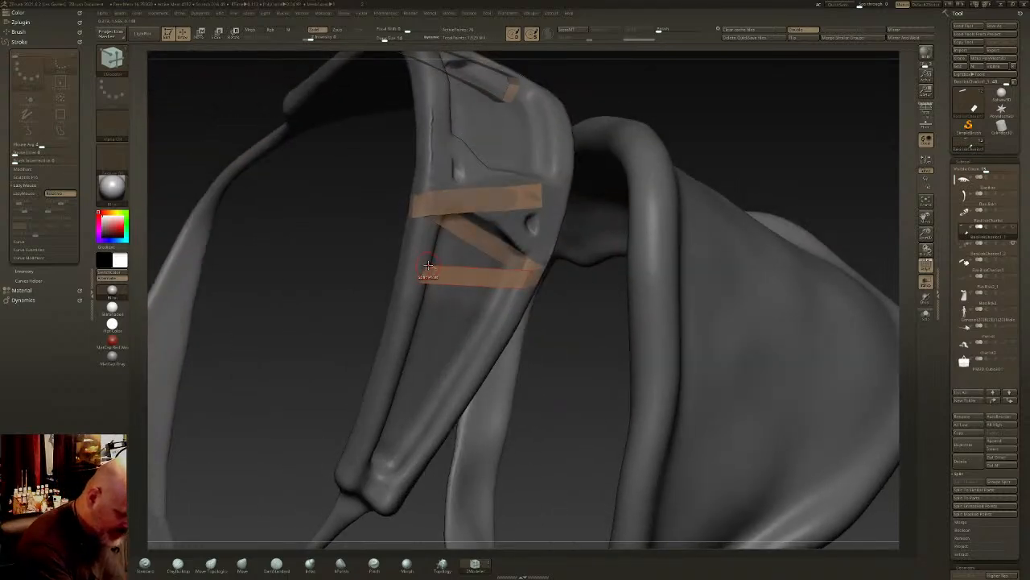
# - Set the ZModeler point action to Move for adjusting the corners of the strip's end
pyautogui.press('space')
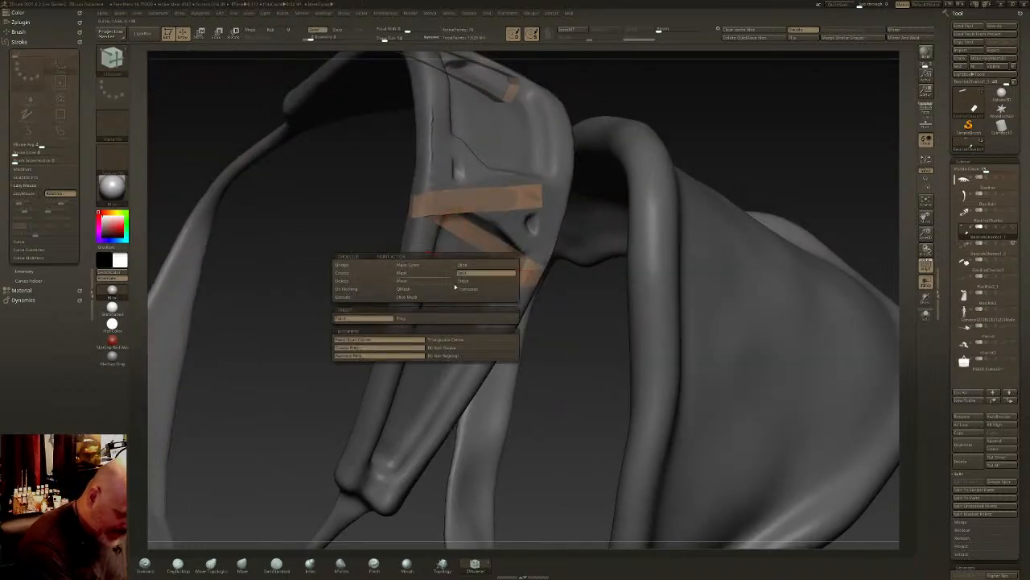
pyautogui.click(419, 280)
pyautogui.click(445, 356)
pyautogui.click(446, 347)
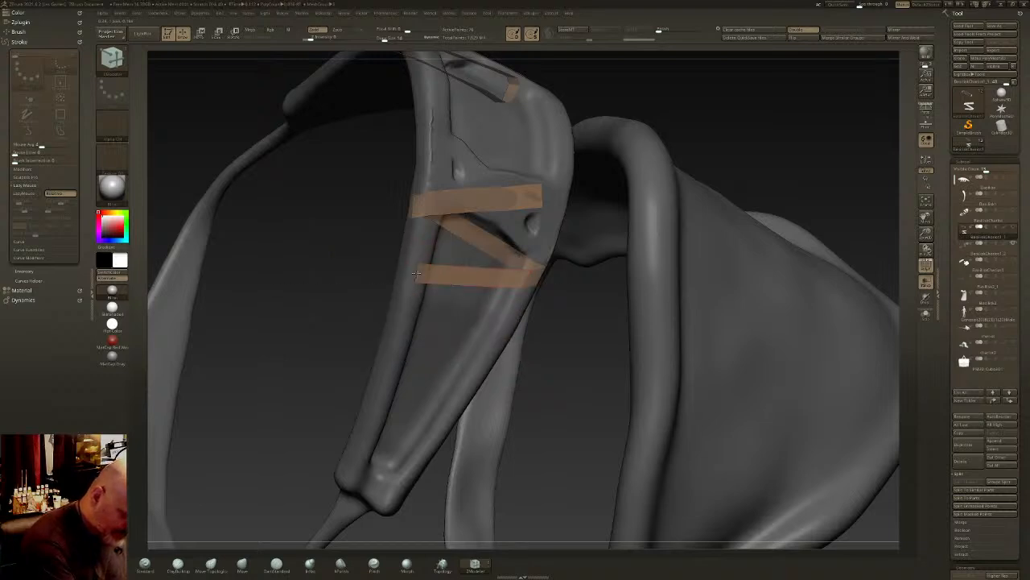
# - Wrap the second pass around the rim and extrude it across the strap's back below the first one
pyautogui.moveTo(371, 305); pyautogui.dragTo(318, 301)
pyautogui.moveTo(410, 273); pyautogui.dragTo(391, 276)
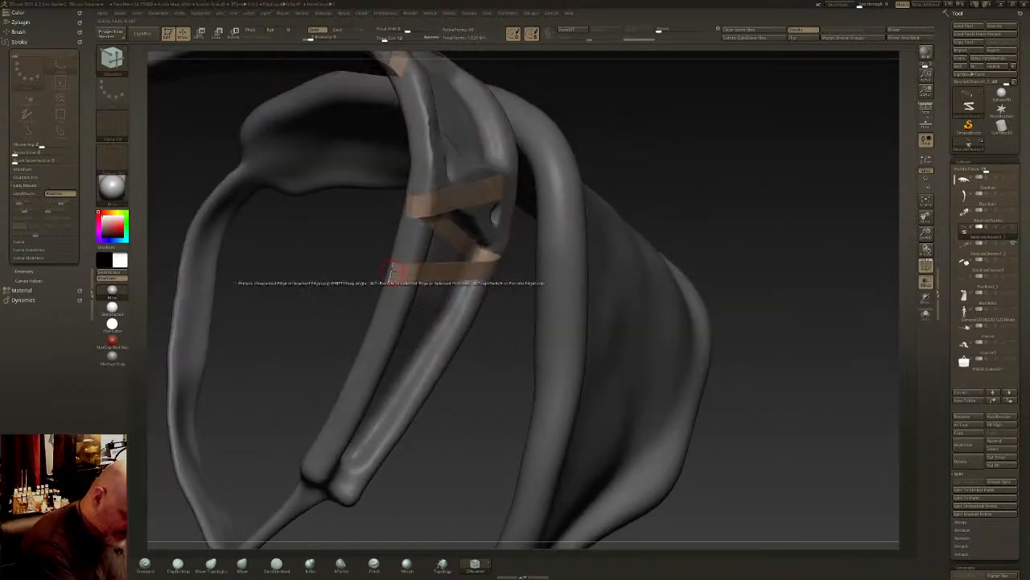
pyautogui.moveTo(322, 306); pyautogui.dragTo(547, 305)
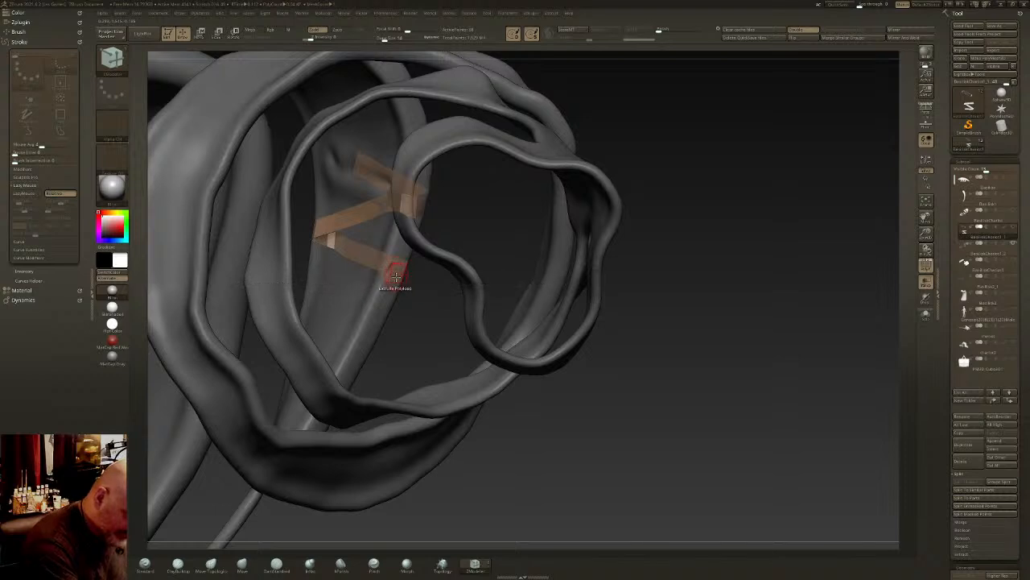
pyautogui.press('ctrl')
pyautogui.moveTo(393, 275); pyautogui.dragTo(391, 274, button='right')
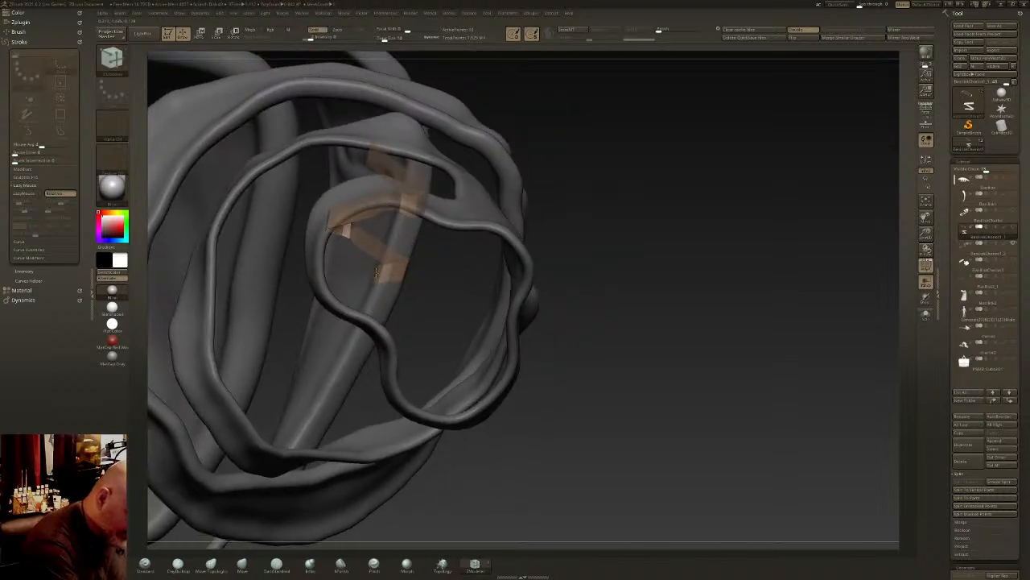
pyautogui.moveTo(376, 272); pyautogui.dragTo(333, 267)
pyautogui.moveTo(336, 264); pyautogui.dragTo(355, 258, button='right')
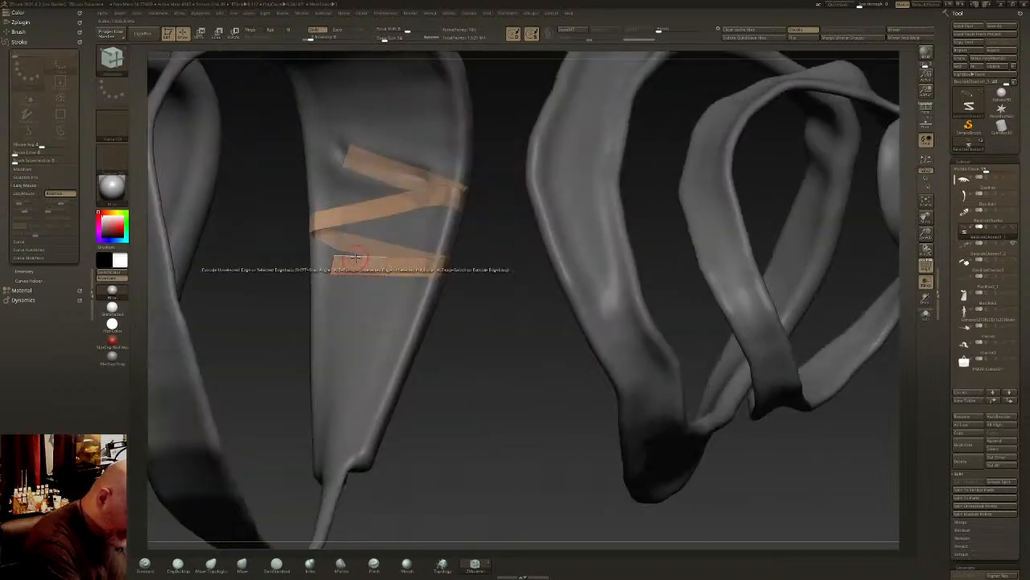
# - Carry the end of the second back pass around the rim to the strap's front
pyautogui.moveTo(330, 263); pyautogui.dragTo(438, 282)
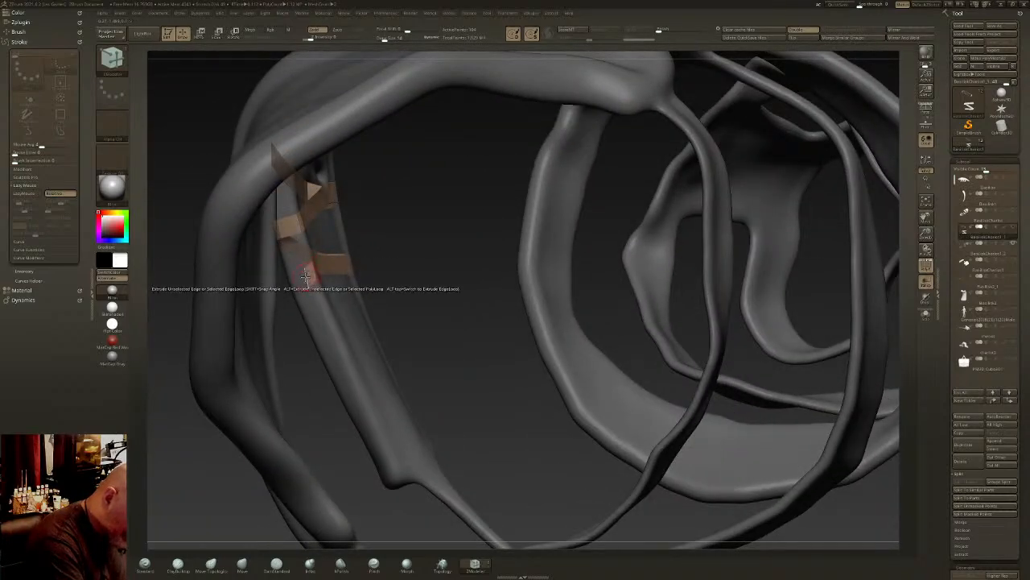
pyautogui.moveTo(312, 276); pyautogui.dragTo(297, 285)
pyautogui.moveTo(297, 286); pyautogui.dragTo(402, 288, button='right')
pyautogui.moveTo(293, 285); pyautogui.dragTo(291, 292)
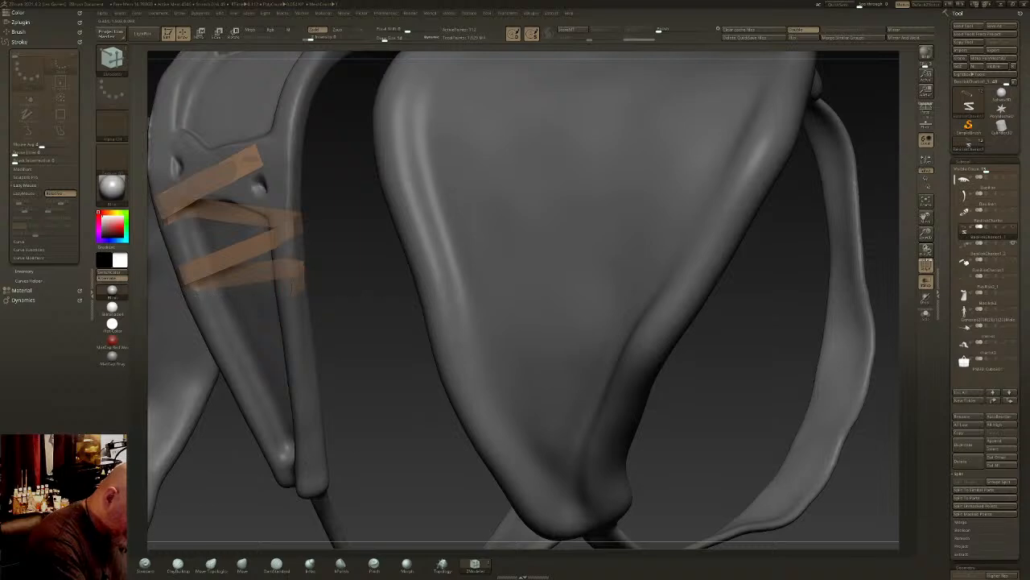
pyautogui.moveTo(284, 295); pyautogui.dragTo(348, 295, button='right')
pyautogui.moveTo(285, 294); pyautogui.dragTo(259, 309)
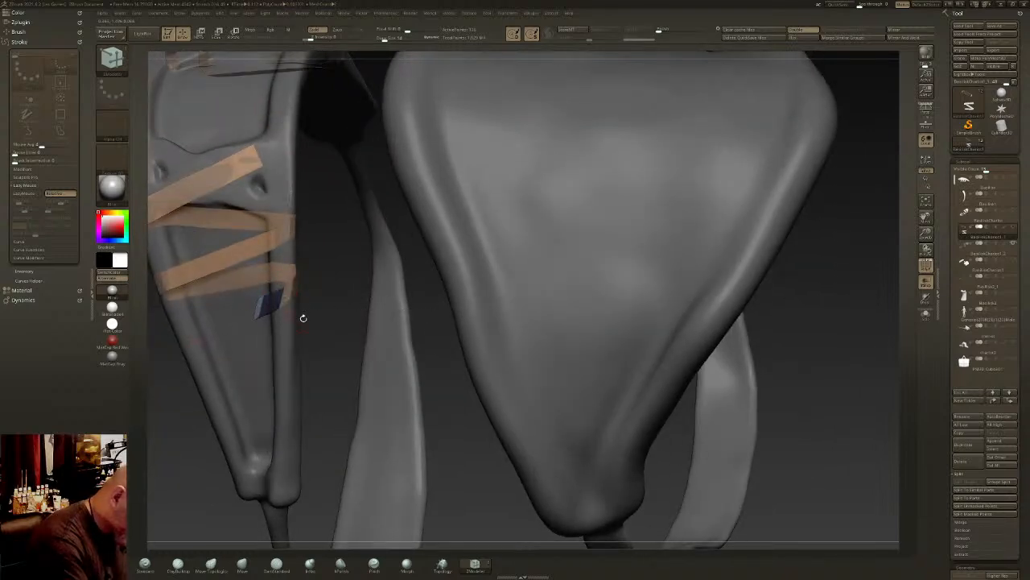
pyautogui.keyDown('alt'); pyautogui.moveTo(302, 318); pyautogui.dragTo(464, 271, button='right'); pyautogui.keyUp('alt')
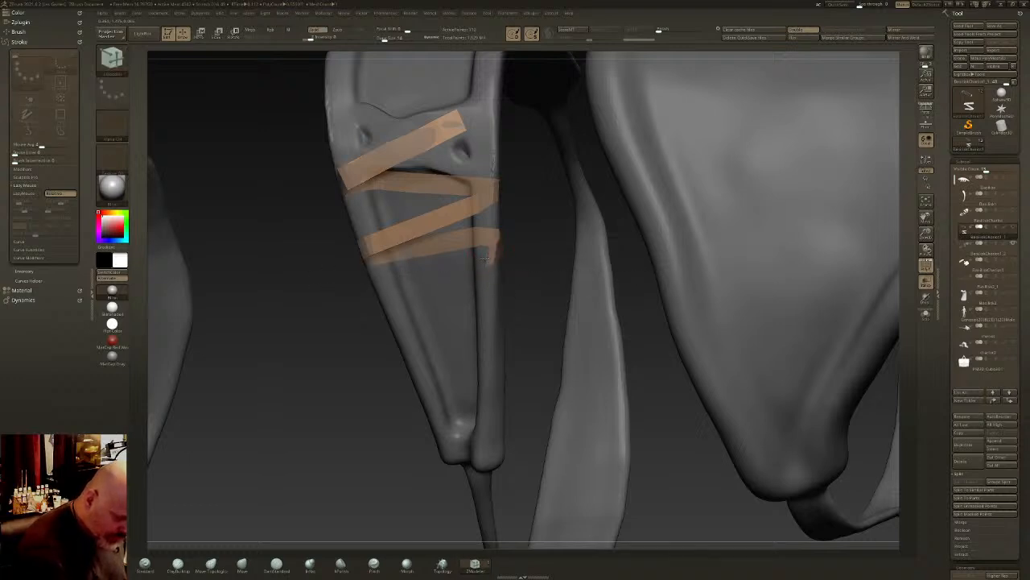
# - Extrude a third pass across the strap's front, around the rim and across the back
pyautogui.moveTo(485, 252)
pyautogui.mouseDown()
pyautogui.moveTo(451, 289)
pyautogui.moveTo(397, 317)
pyautogui.mouseUp()
pyautogui.moveTo(392, 316); pyautogui.dragTo(384, 278, button='right')
pyautogui.moveTo(387, 324); pyautogui.dragTo(368, 333, button='right')
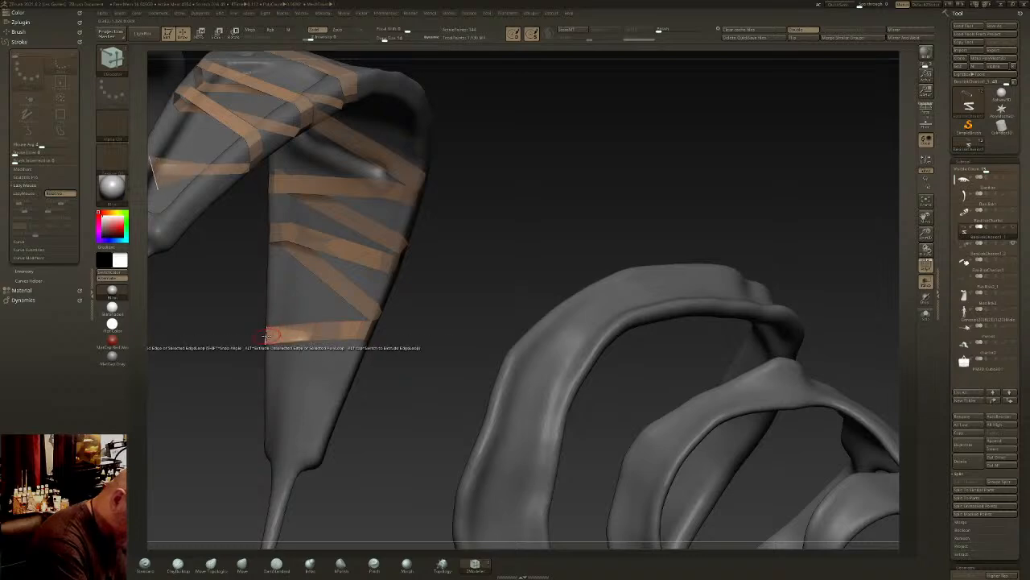
# - Adjust the end of the third back pass and fold it around the rim to the front
pyautogui.moveTo(273, 335); pyautogui.dragTo(306, 338, button='right')
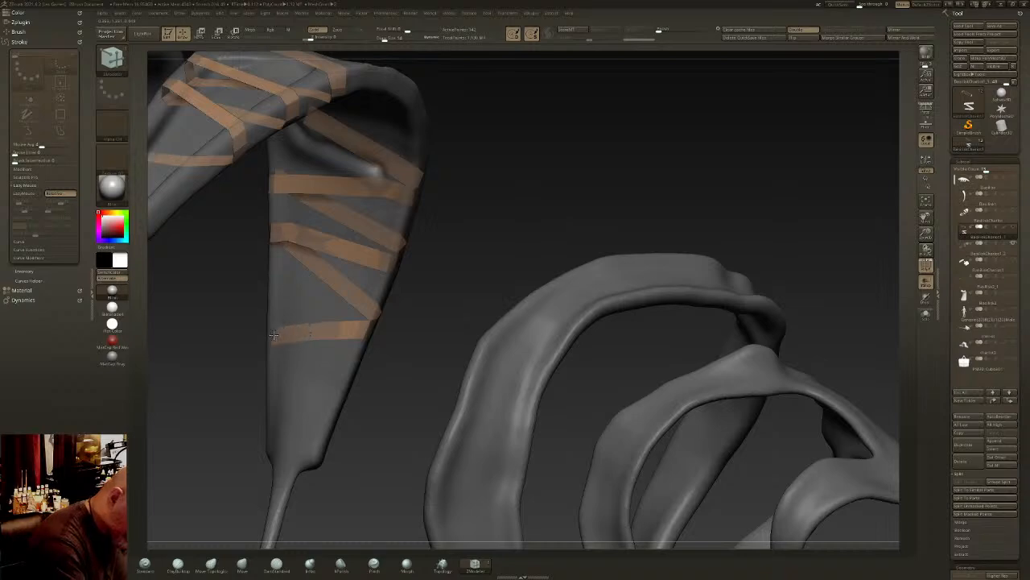
pyautogui.moveTo(271, 327); pyautogui.dragTo(270, 331)
pyautogui.moveTo(270, 331); pyautogui.dragTo(322, 338, button='right')
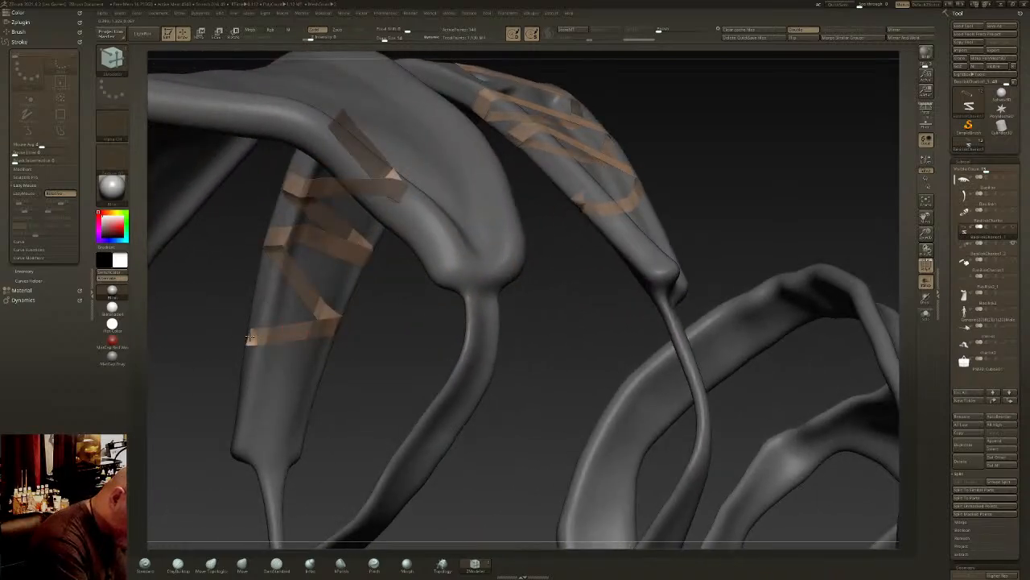
pyautogui.moveTo(250, 339); pyautogui.dragTo(326, 332, button='right')
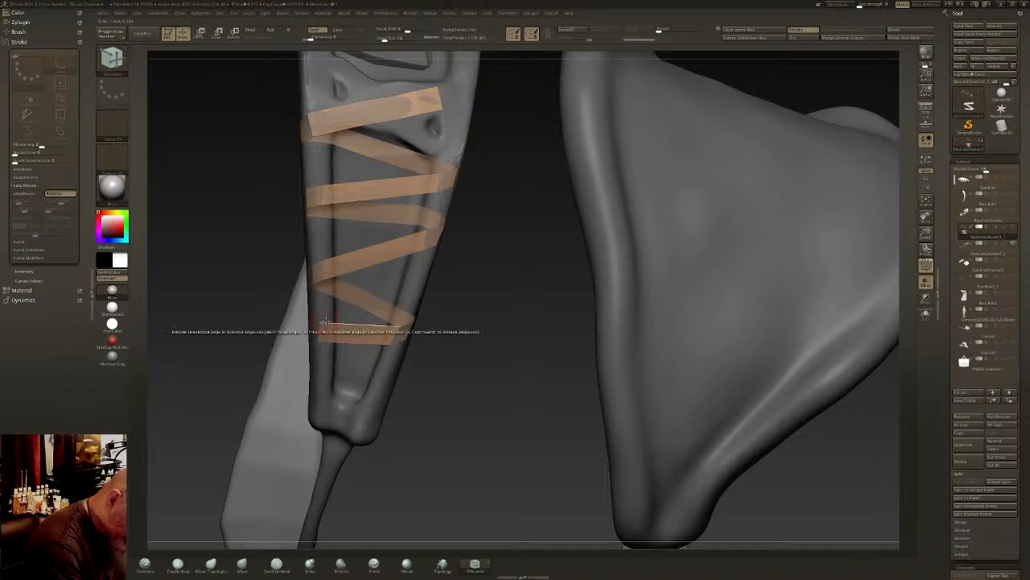
# - Extrude a fourth pass across the narrow lower part of the strap and around its back to the opposite rim
pyautogui.moveTo(325, 322); pyautogui.dragTo(389, 327, button='right')
pyautogui.moveTo(311, 338); pyautogui.dragTo(295, 333)
pyautogui.moveTo(312, 332); pyautogui.dragTo(433, 311, button='right')
pyautogui.moveTo(420, 317); pyautogui.dragTo(414, 315)
pyautogui.moveTo(475, 319); pyautogui.dragTo(481, 283, button='right')
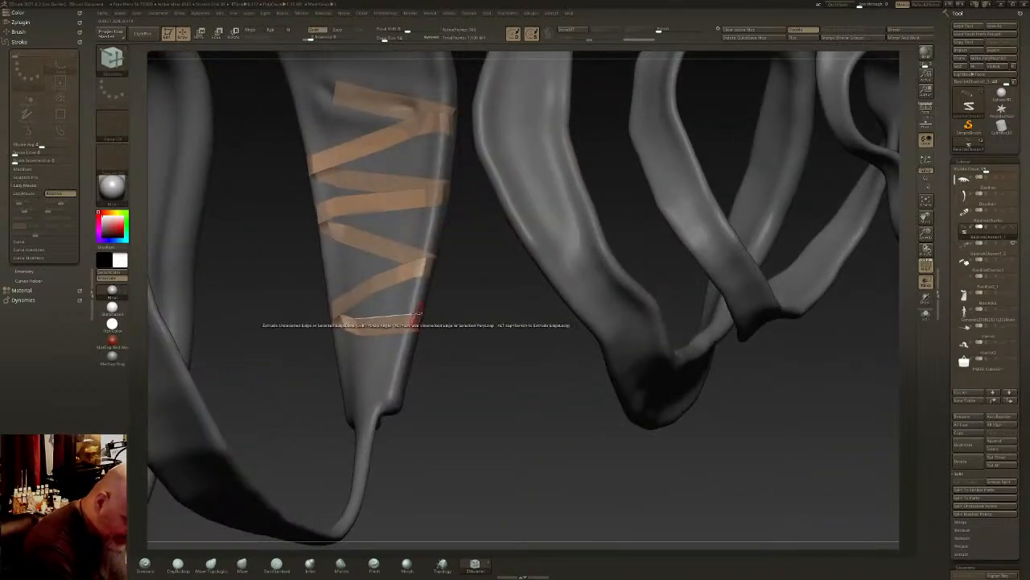
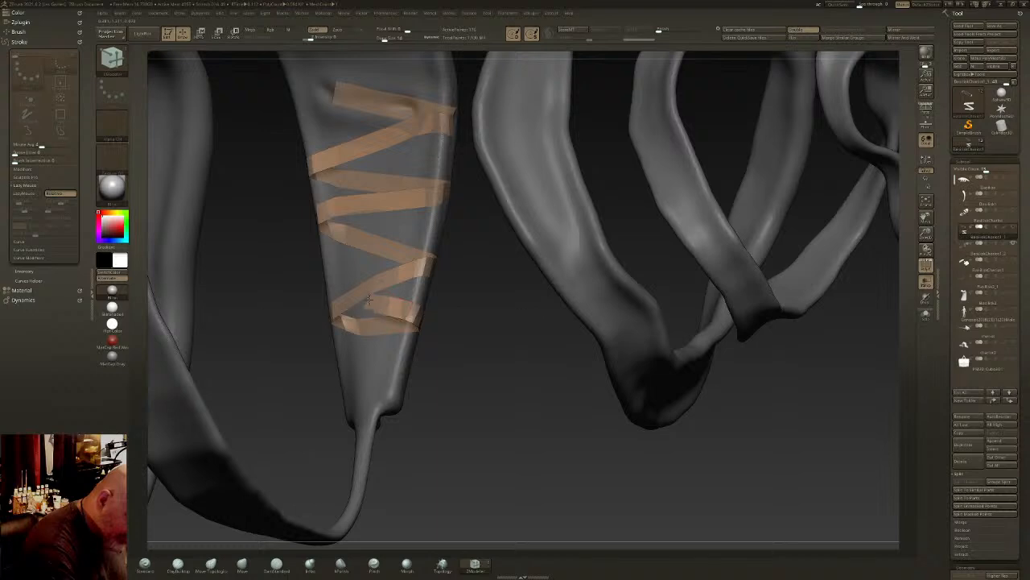
# - Try to reposition the strip's end edge on the lower part of the strap's smooth face with Transpose
pyautogui.moveTo(373, 268); pyautogui.dragTo(429, 285)
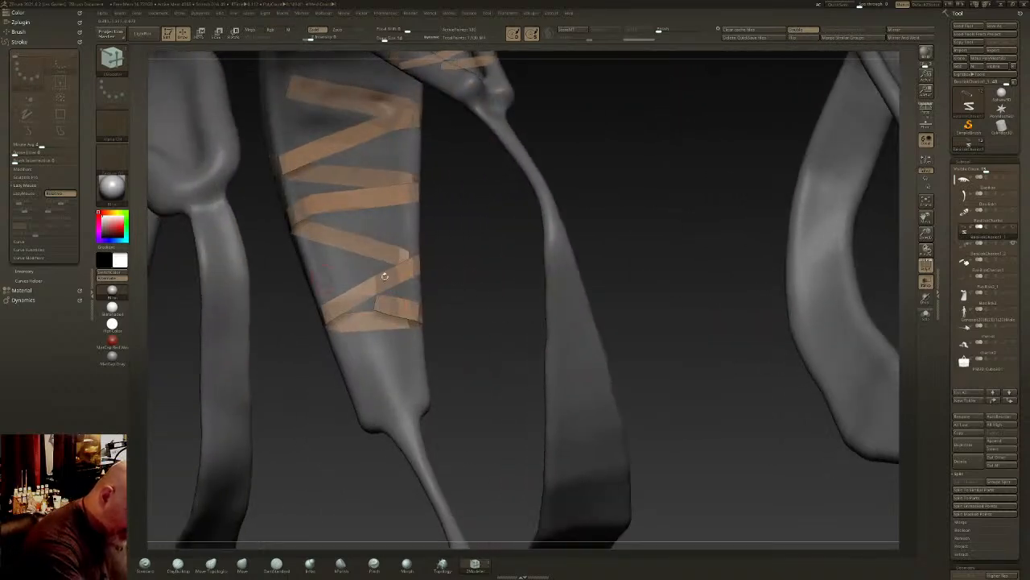
pyautogui.press('space')
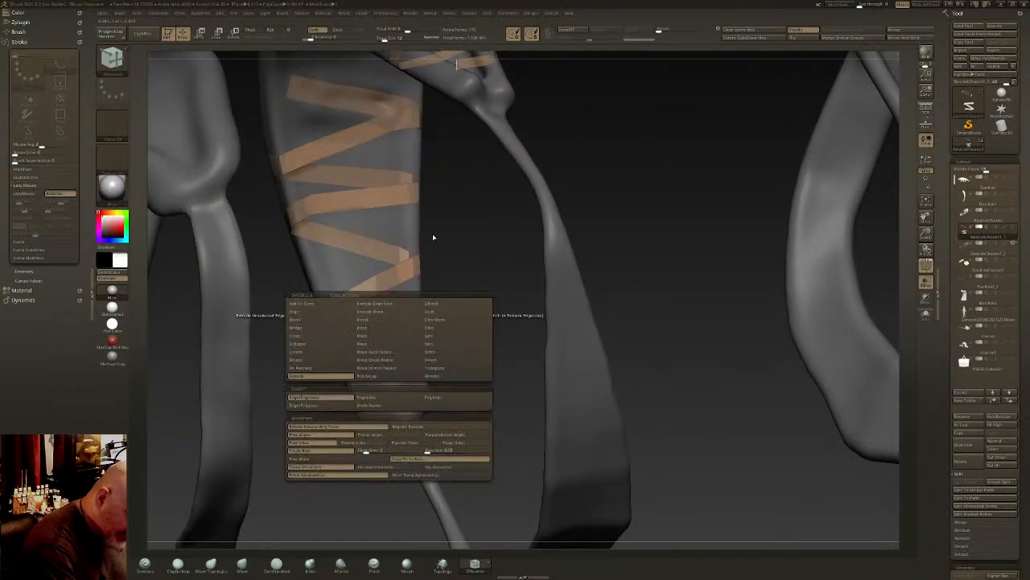
pyautogui.click(445, 370)
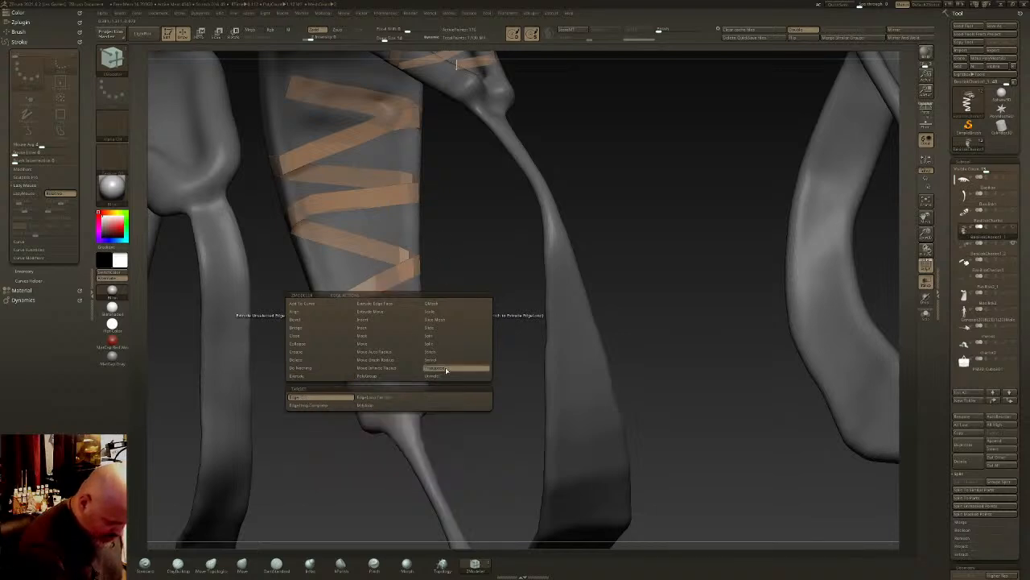
pyautogui.click(390, 303)
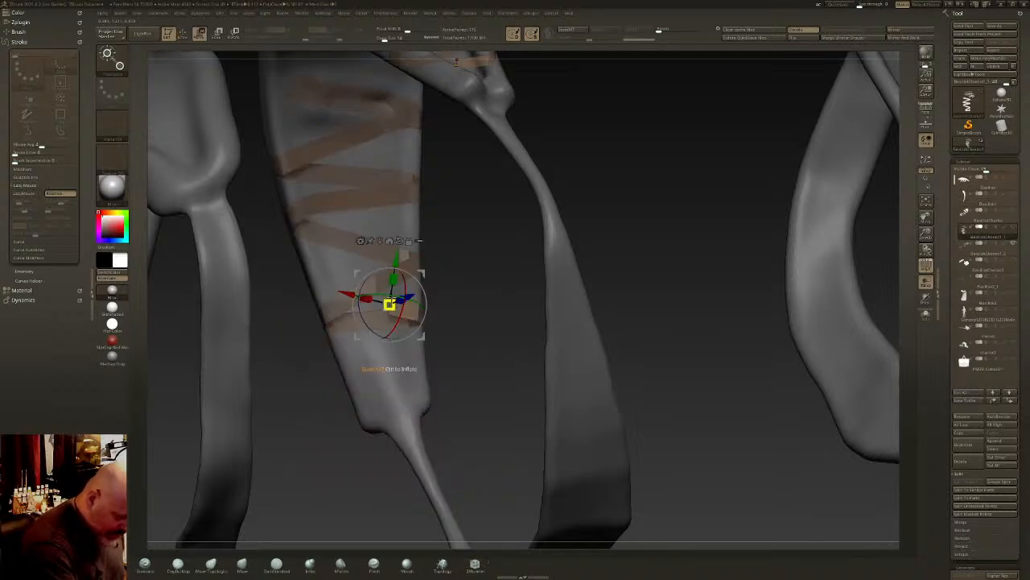
pyautogui.moveTo(353, 291); pyautogui.dragTo(325, 281)
pyautogui.hotkey('ctrl', 'z')
pyautogui.hotkey('ctrl', 'z')
pyautogui.press('q')
pyautogui.moveTo(414, 304)
pyautogui.mouseDown(button='right')
pyautogui.moveTo(368, 303)
pyautogui.moveTo(405, 302)
pyautogui.moveTo(390, 301)
pyautogui.mouseUp(button='right')
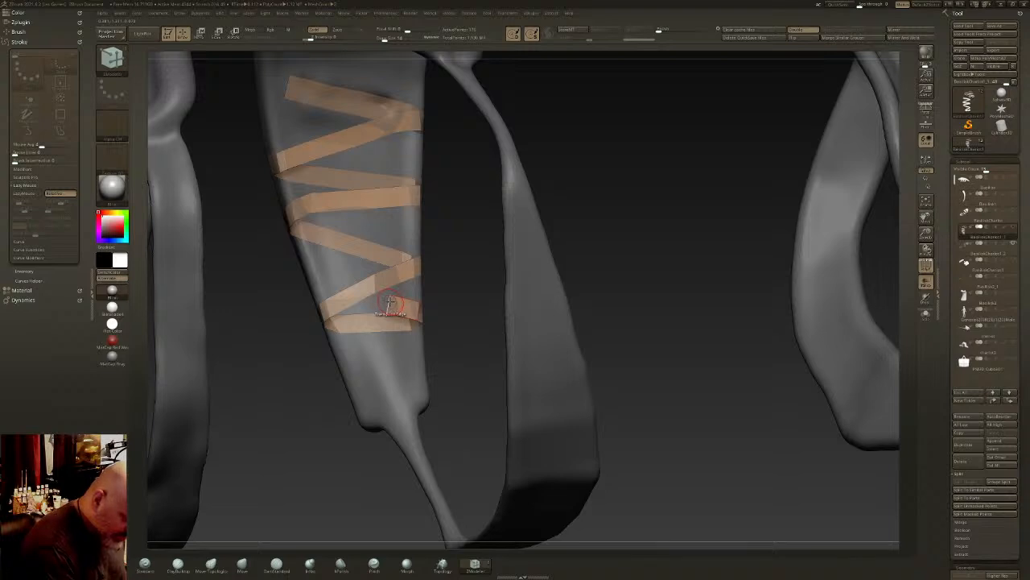
# - Extrude the strip's end edge across the strap's smooth face and angle it upward toward the opposite rim with Transpose
pyautogui.press('space')
pyautogui.click(316, 373)
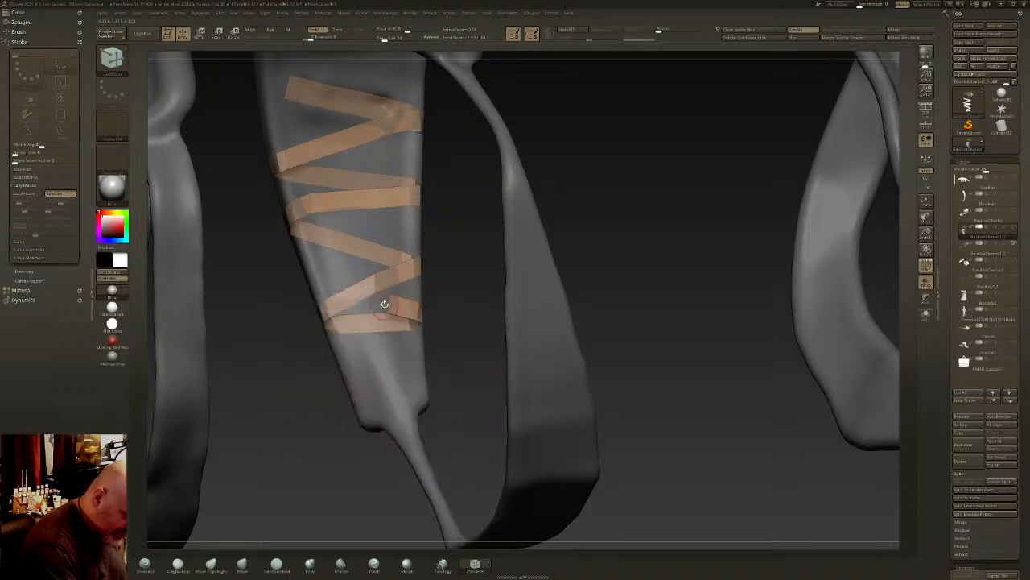
pyautogui.moveTo(388, 301); pyautogui.dragTo(377, 313)
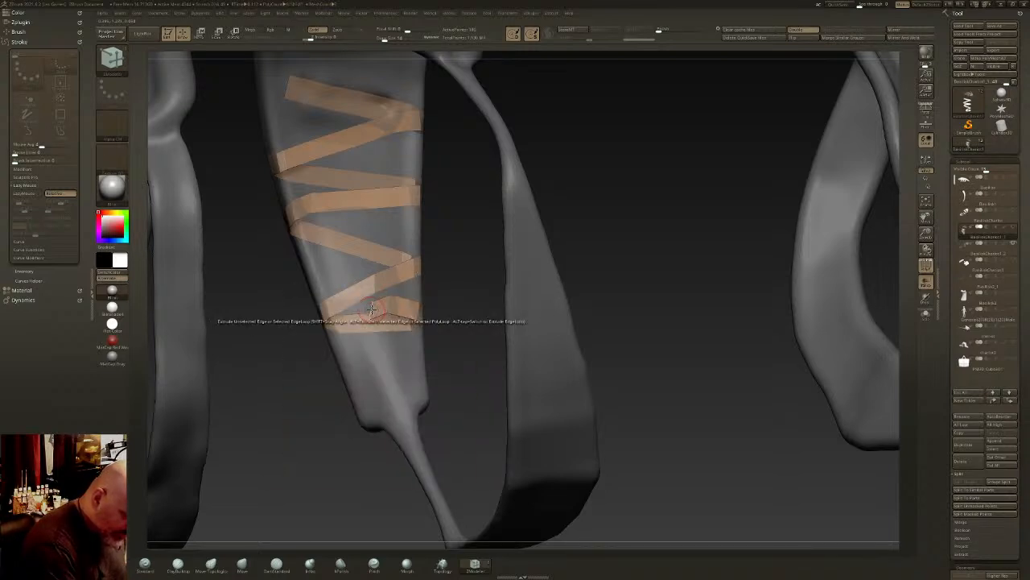
pyautogui.press('space')
pyautogui.click(428, 373)
pyautogui.click(373, 308)
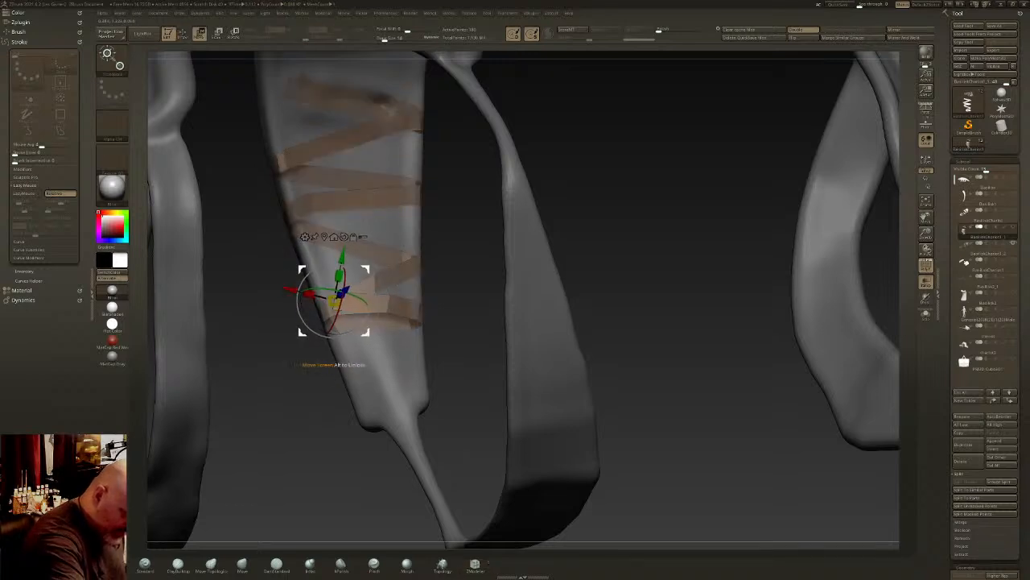
pyautogui.moveTo(365, 268); pyautogui.dragTo(358, 248)
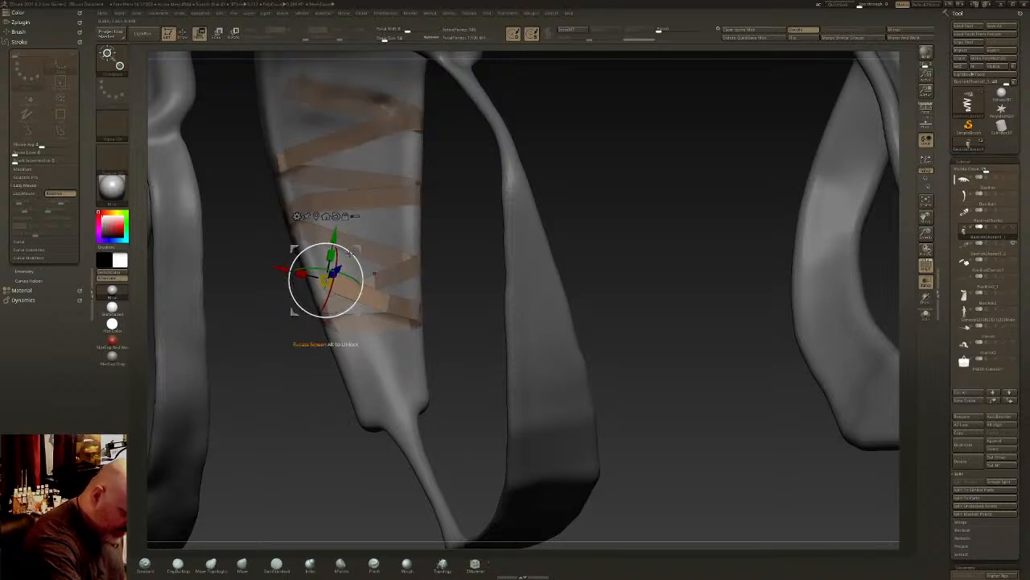
pyautogui.press('q')
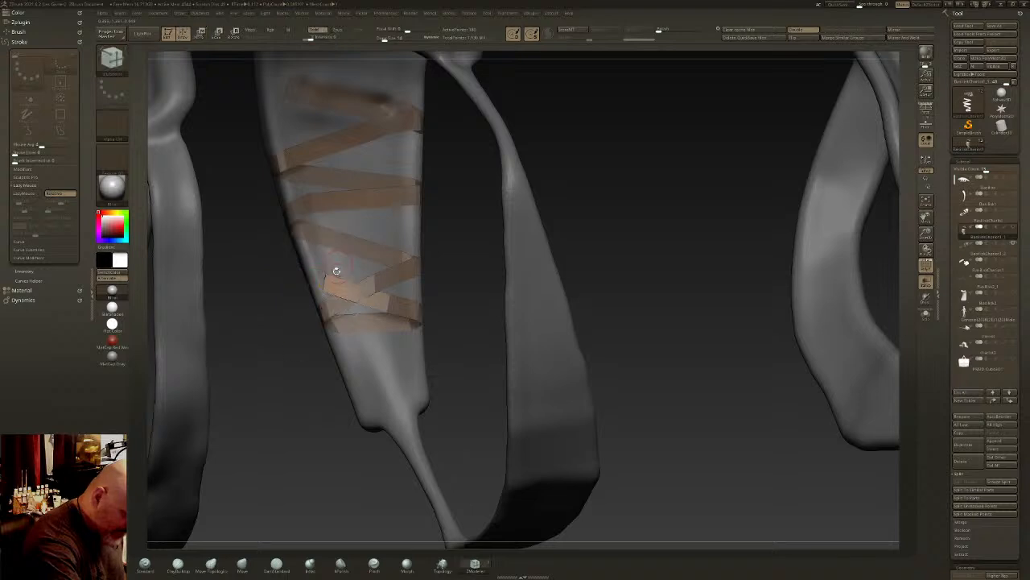
# - Extrude the strip's end around the rim and carry it across the strap's grooved face
pyautogui.press('space')
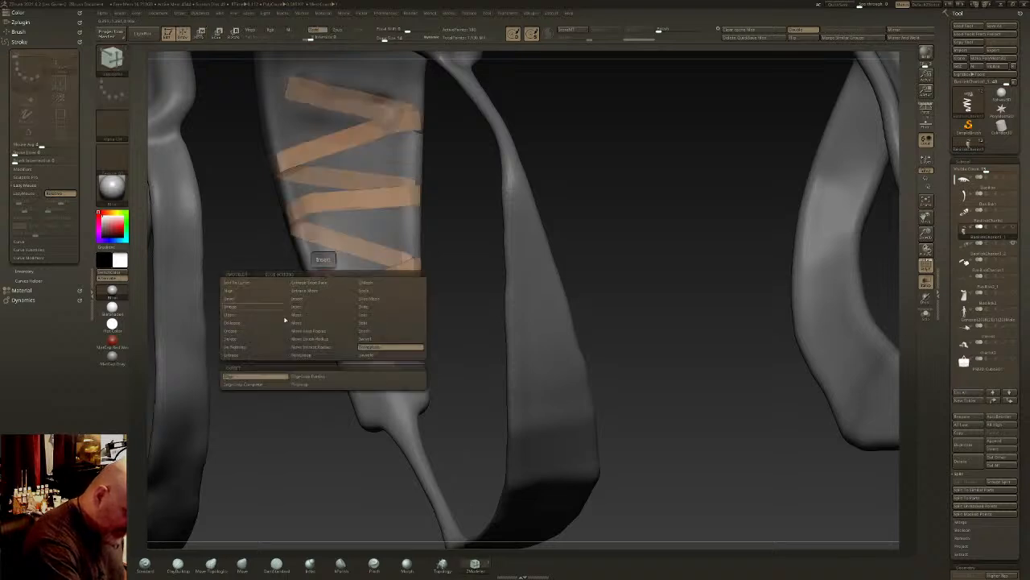
pyautogui.click(254, 356)
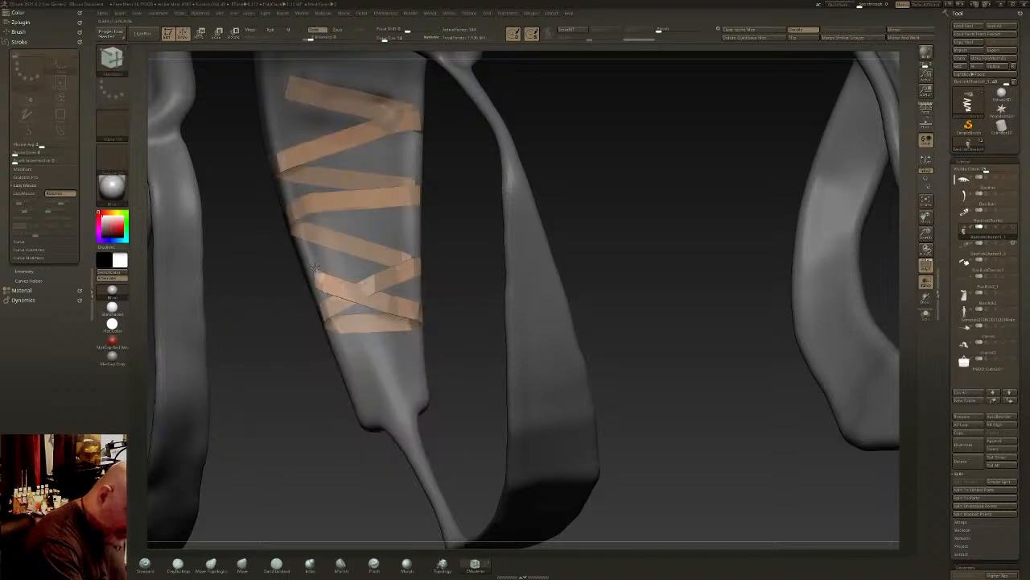
pyautogui.moveTo(308, 273); pyautogui.dragTo(285, 276, button='right')
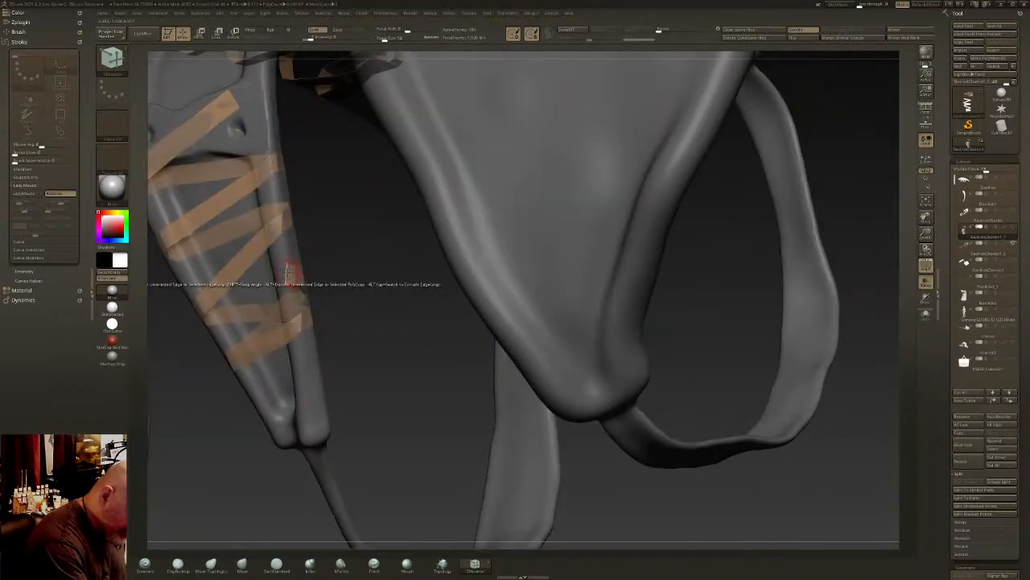
pyautogui.press('space')
pyautogui.click(321, 331)
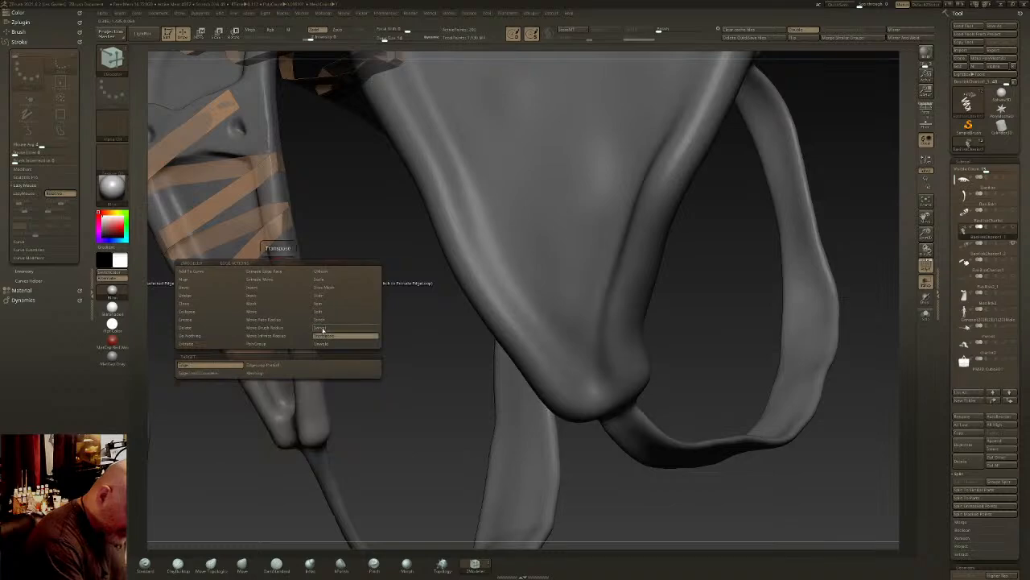
pyautogui.click(280, 272)
pyautogui.moveTo(280, 272); pyautogui.dragTo(309, 272, button='right')
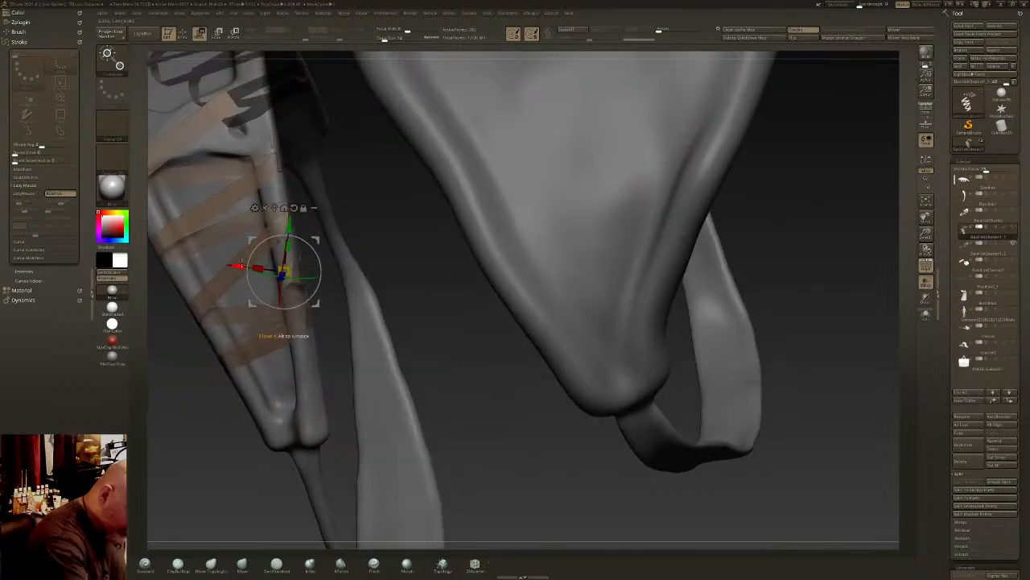
pyautogui.moveTo(239, 267); pyautogui.dragTo(125, 264)
# - Adjust the position and angle of the strip's end edge where the pass meets the far rim
pyautogui.keyDown('alt'); pyautogui.moveTo(346, 298); pyautogui.dragTo(511, 268, button='right'); pyautogui.keyUp('alt')
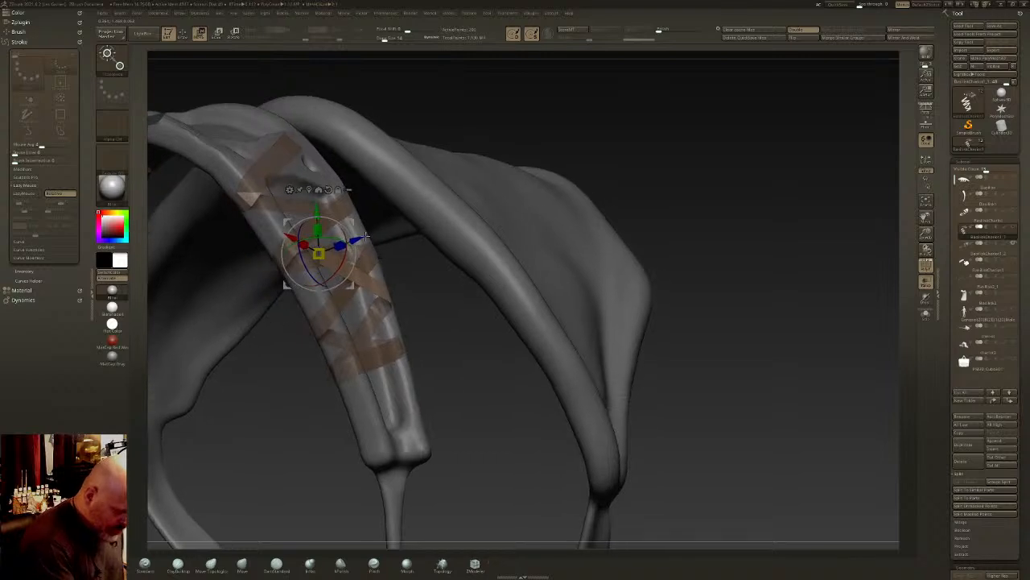
pyautogui.moveTo(363, 238); pyautogui.dragTo(348, 242)
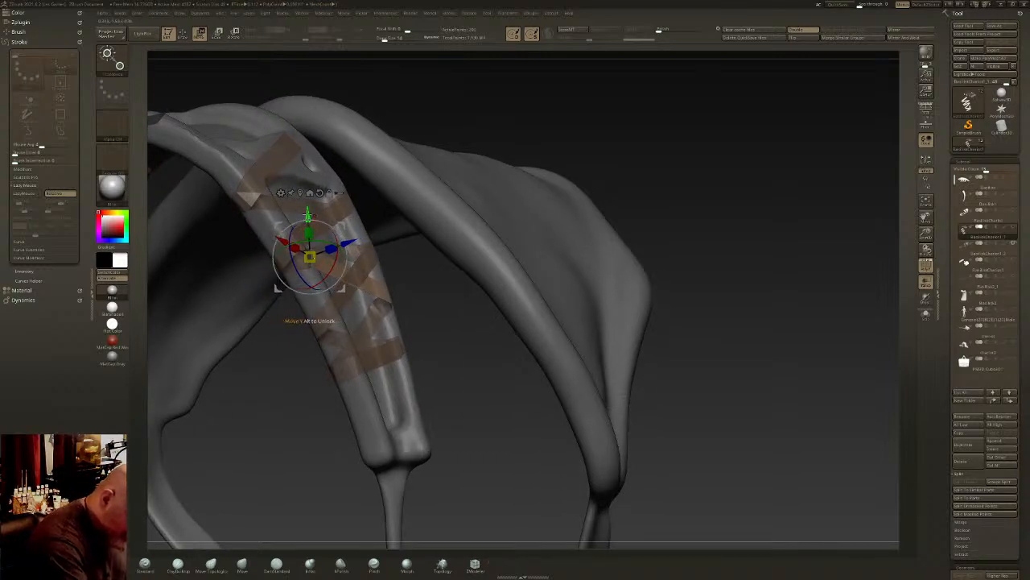
pyautogui.moveTo(308, 216); pyautogui.dragTo(309, 230)
pyautogui.moveTo(302, 294); pyautogui.dragTo(317, 307)
pyautogui.press('q')
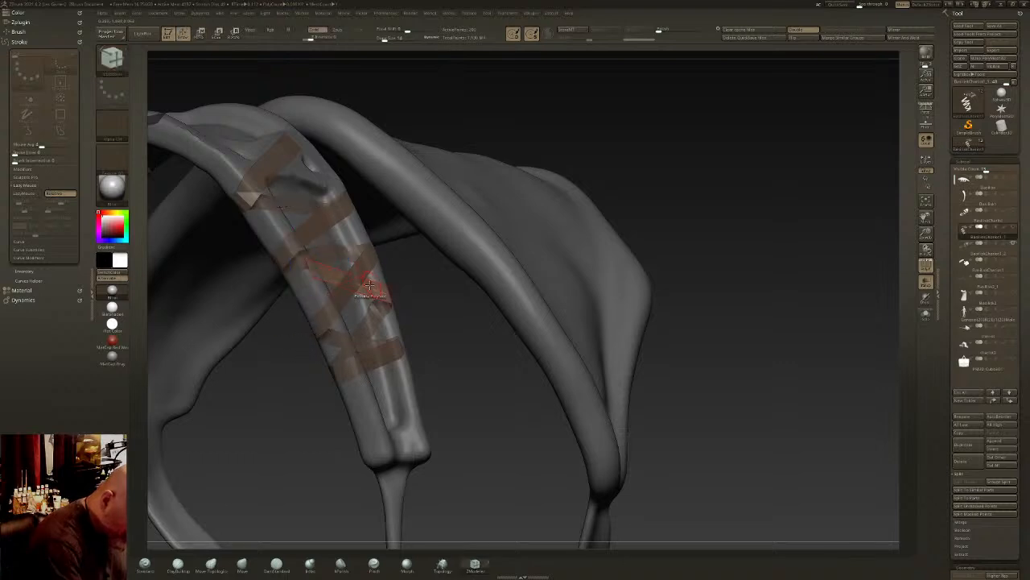
# - Clear the mask from the strip and insert edge loops along its crossing passes
pyautogui.press('space')
pyautogui.click(365, 308)
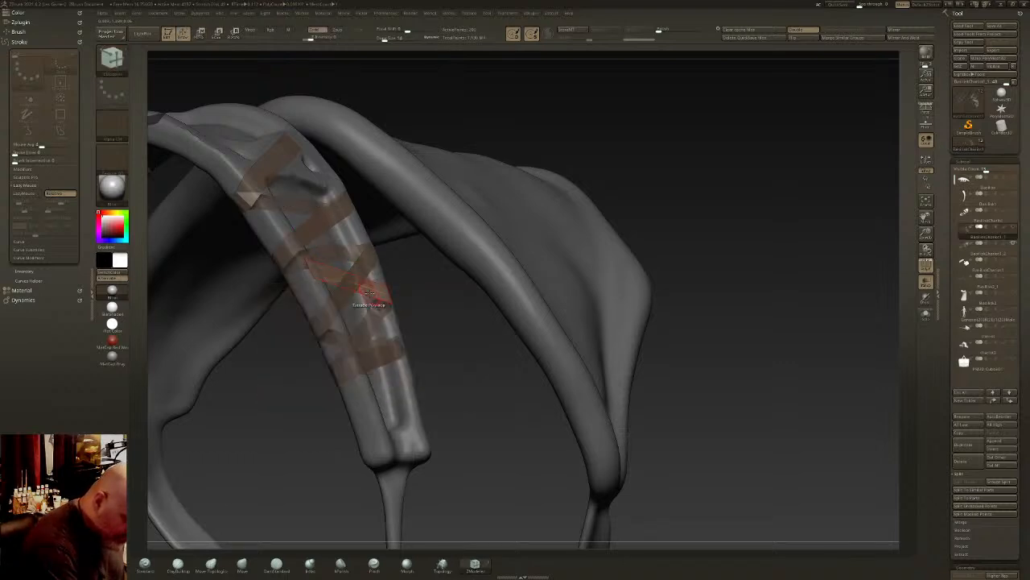
pyautogui.hotkey('ctrl', 'shift', 'a')
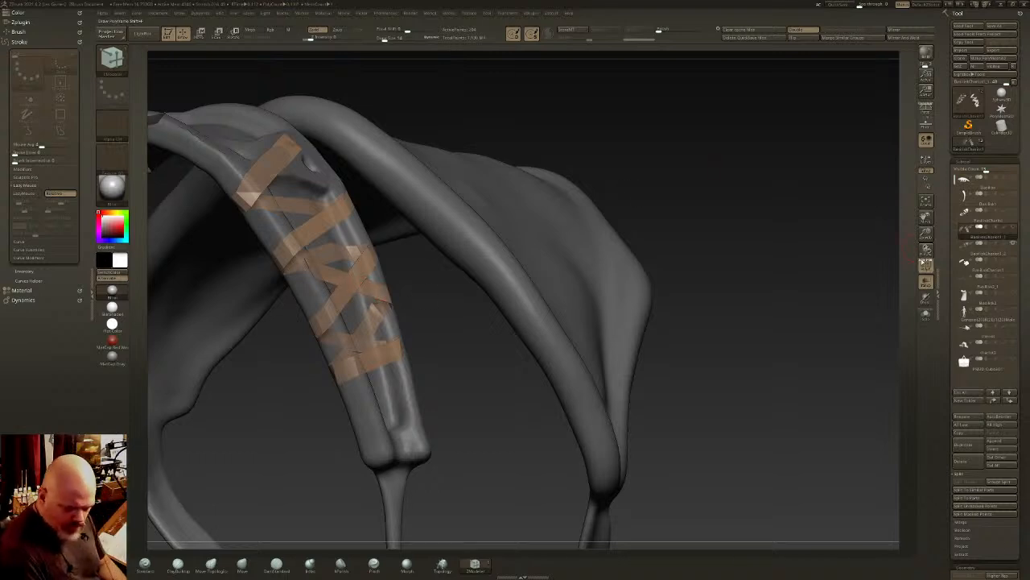
pyautogui.moveTo(388, 341); pyautogui.dragTo(486, 358, button='right')
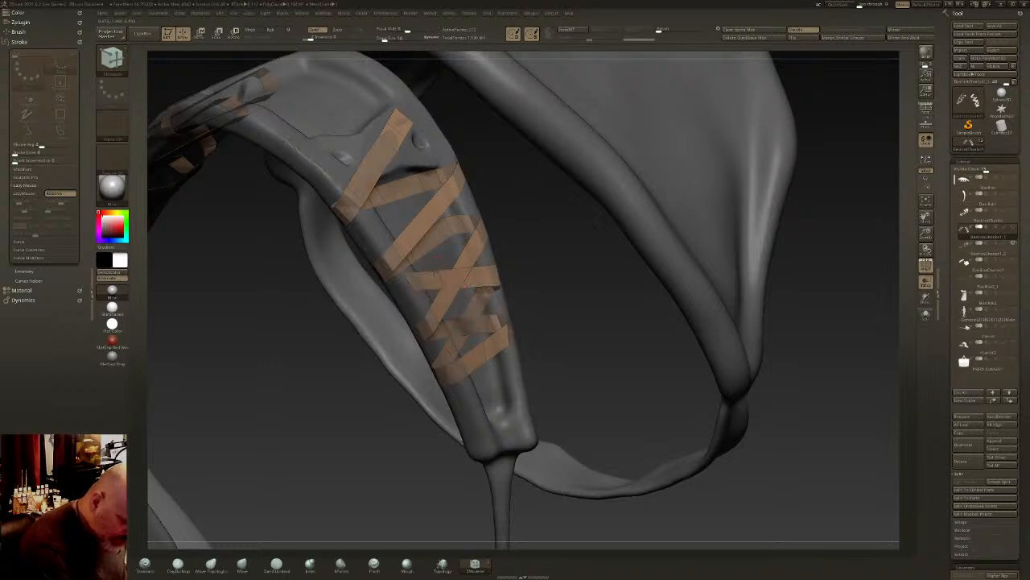
pyautogui.click(427, 207)
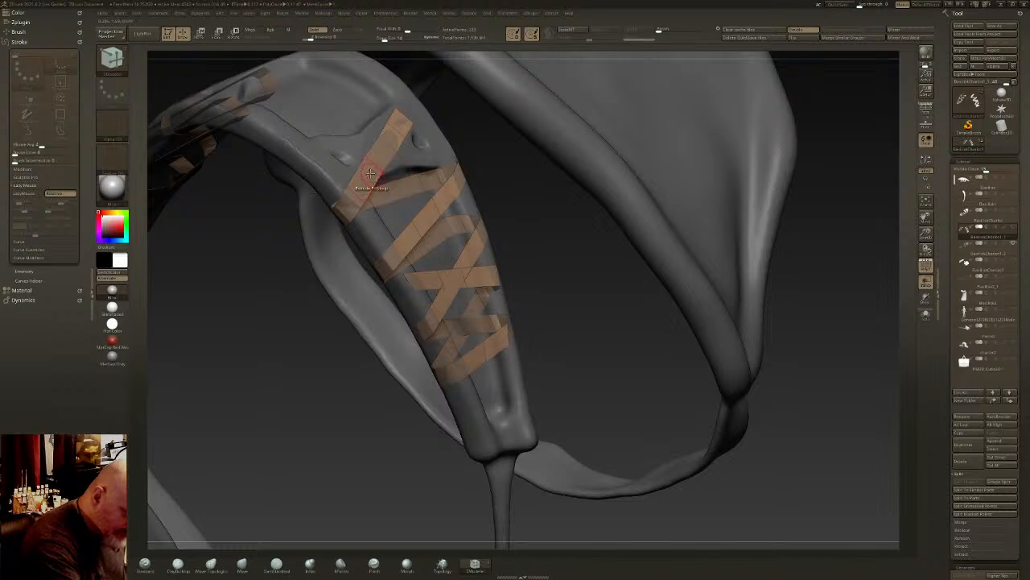
pyautogui.moveTo(438, 173); pyautogui.dragTo(441, 261, button='right')
pyautogui.press('space')
pyautogui.click(441, 274)
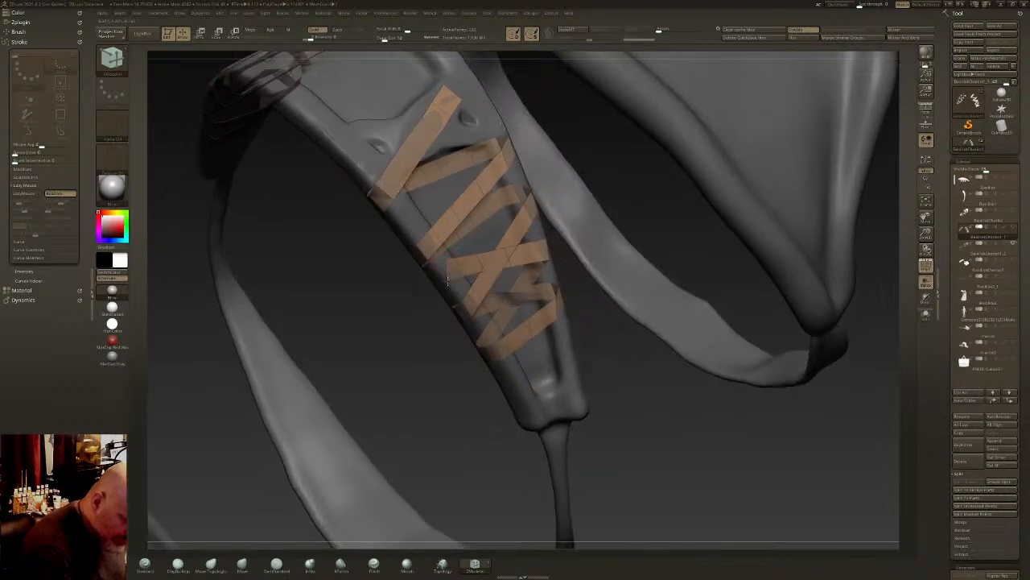
# - Extrude the strip's end edge onto the strap's rim and reposition it along the rim with Transpose
pyautogui.press('space')
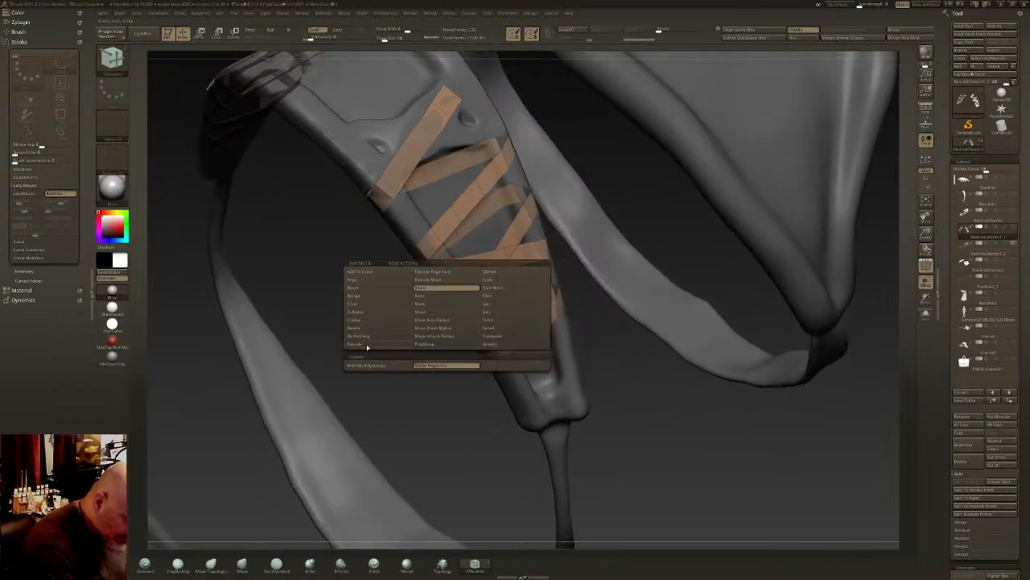
pyautogui.click(367, 347)
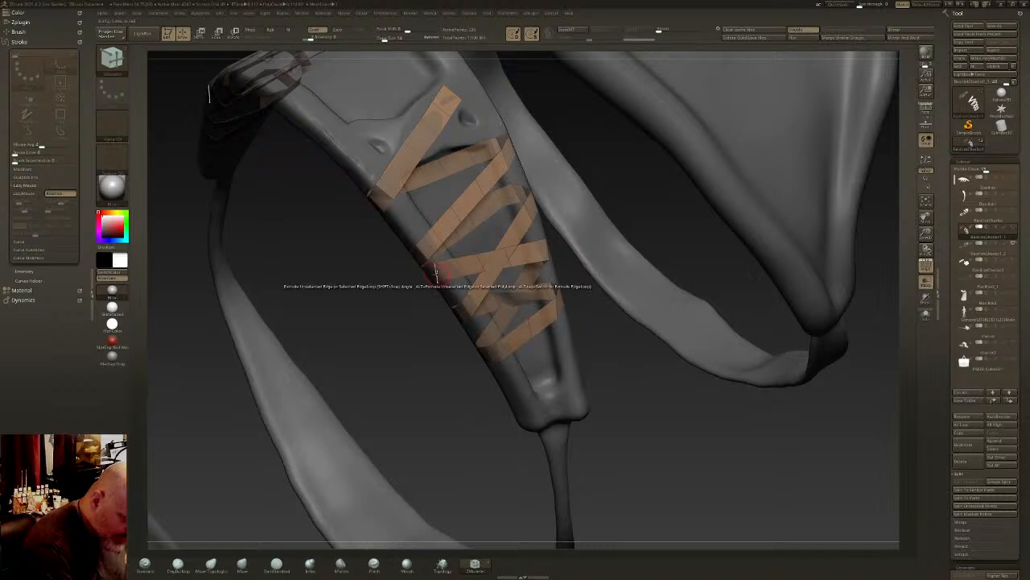
pyautogui.moveTo(435, 274); pyautogui.dragTo(428, 275, button='right')
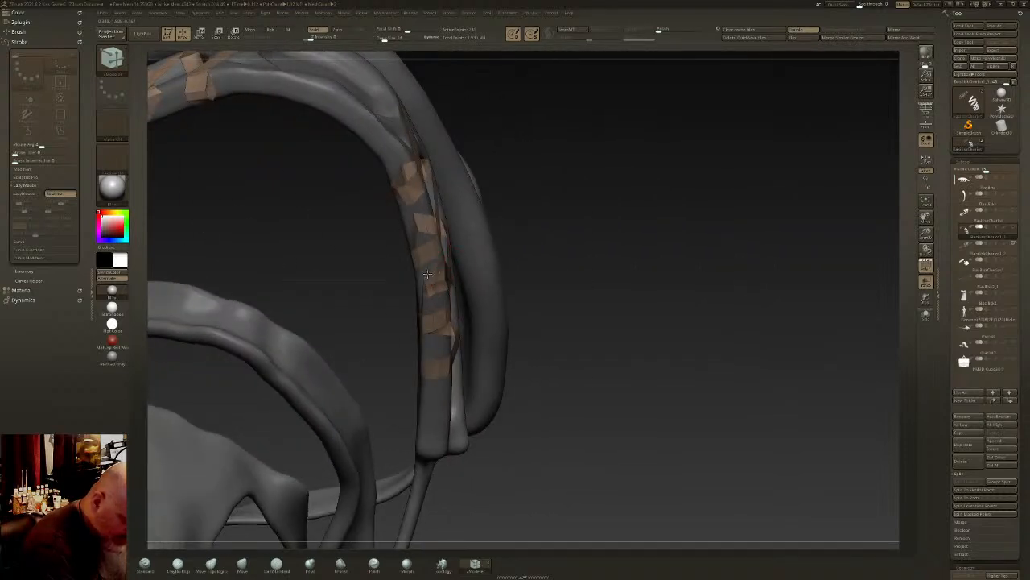
pyautogui.press('space')
pyautogui.click(473, 338)
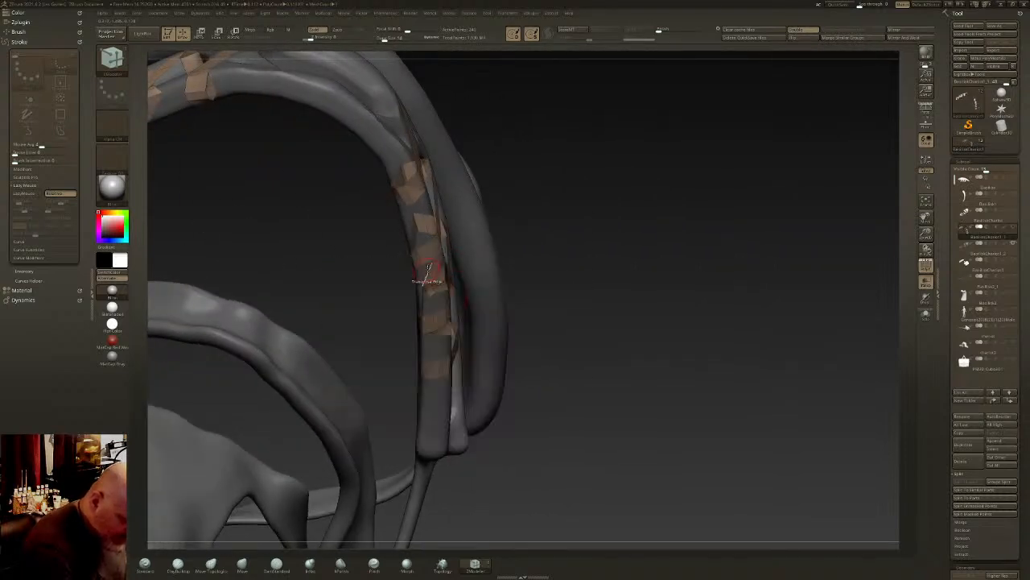
pyautogui.click(428, 276)
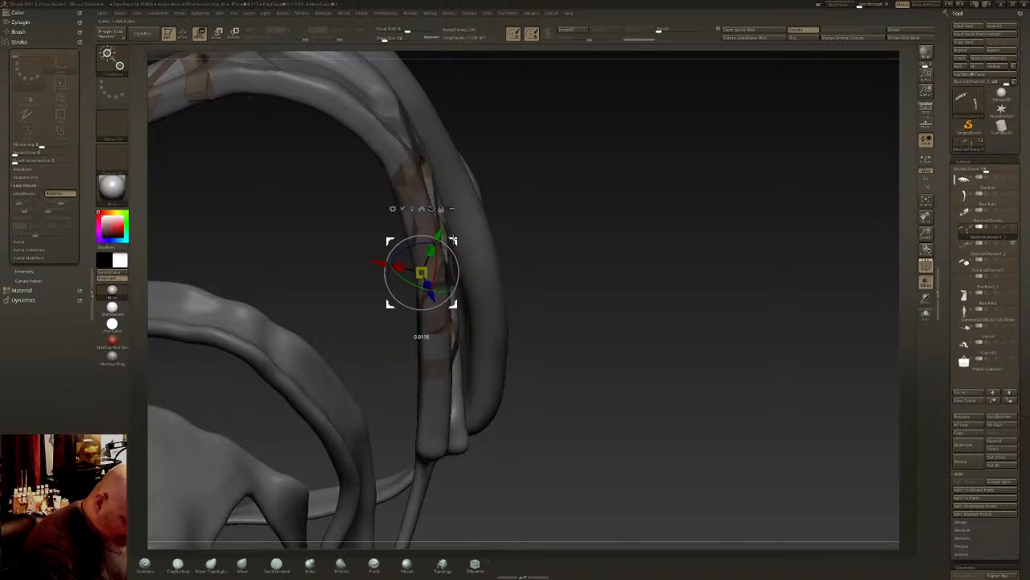
pyautogui.moveTo(453, 239); pyautogui.dragTo(445, 204)
pyautogui.moveTo(445, 203); pyautogui.dragTo(194, 103, button='right')
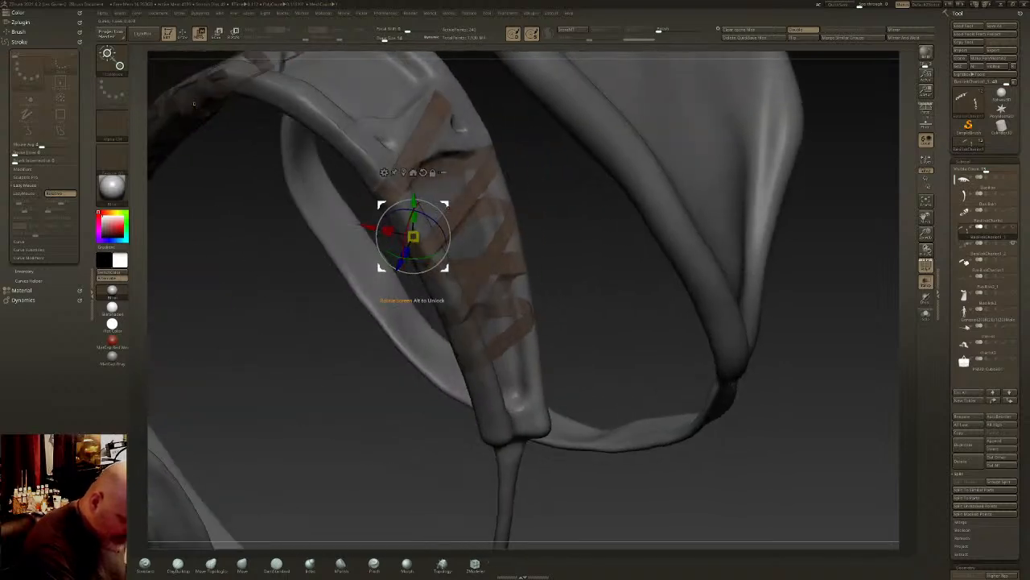
pyautogui.moveTo(447, 206); pyautogui.dragTo(432, 209)
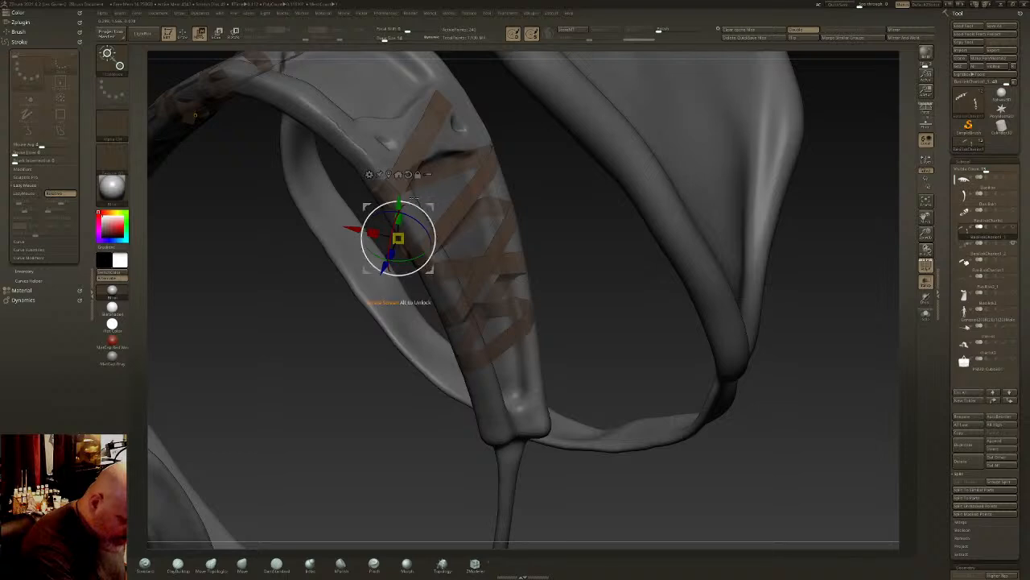
pyautogui.press('q')
# - Try to transpose the strip's end edge at the rim again, and undo the resulting mask
pyautogui.moveTo(423, 237)
pyautogui.mouseDown(button='right')
pyautogui.moveTo(414, 201)
pyautogui.moveTo(403, 233)
pyautogui.moveTo(448, 231)
pyautogui.mouseUp(button='right')
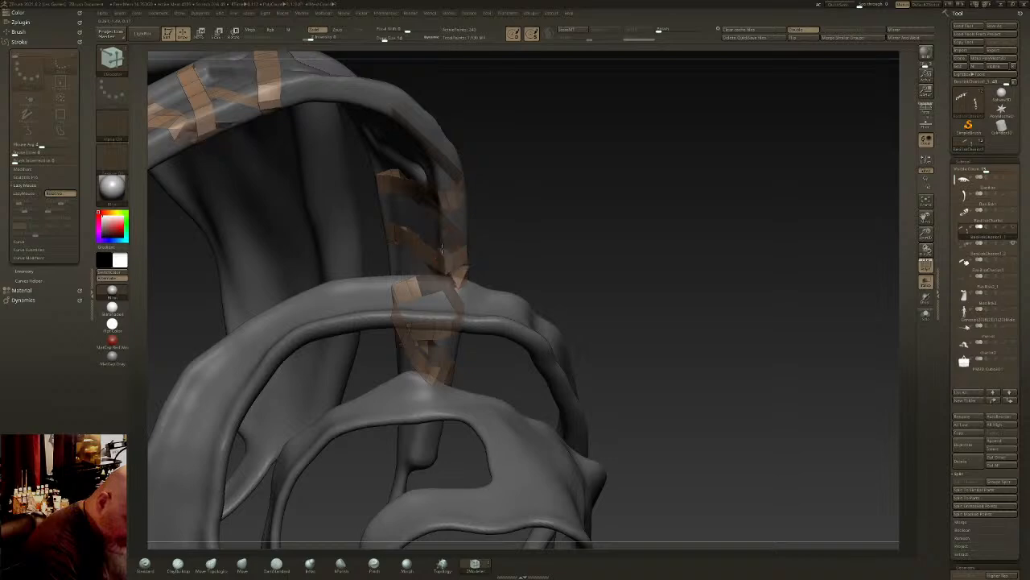
pyautogui.moveTo(463, 231)
pyautogui.mouseDown(button='right')
pyautogui.moveTo(482, 232)
pyautogui.moveTo(475, 288)
pyautogui.moveTo(463, 291)
pyautogui.moveTo(481, 271)
pyautogui.moveTo(470, 247)
pyautogui.moveTo(479, 222)
pyautogui.moveTo(462, 244)
pyautogui.mouseUp(button='right')
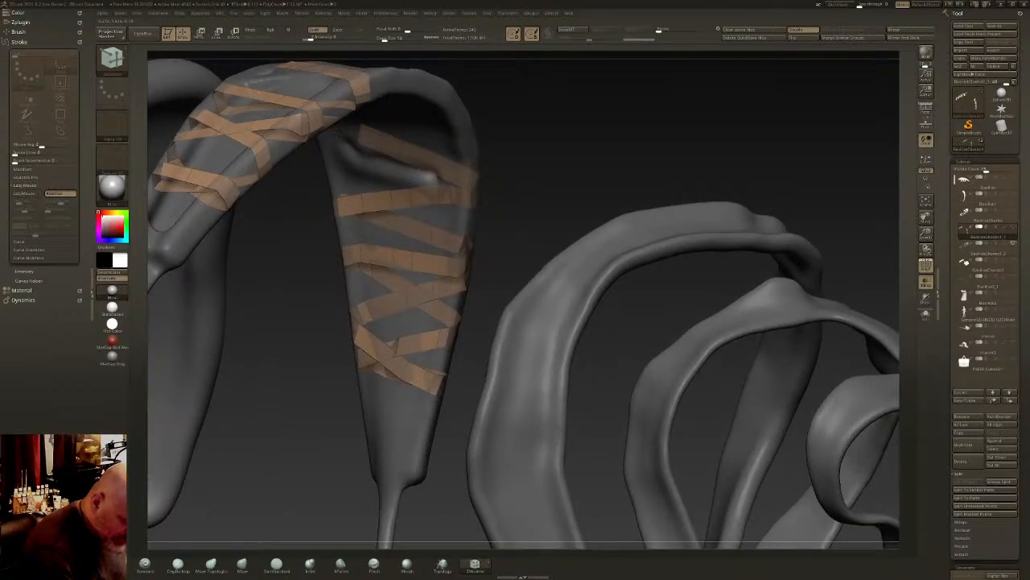
pyautogui.moveTo(464, 242); pyautogui.dragTo(461, 238, button='right')
pyautogui.click(462, 254)
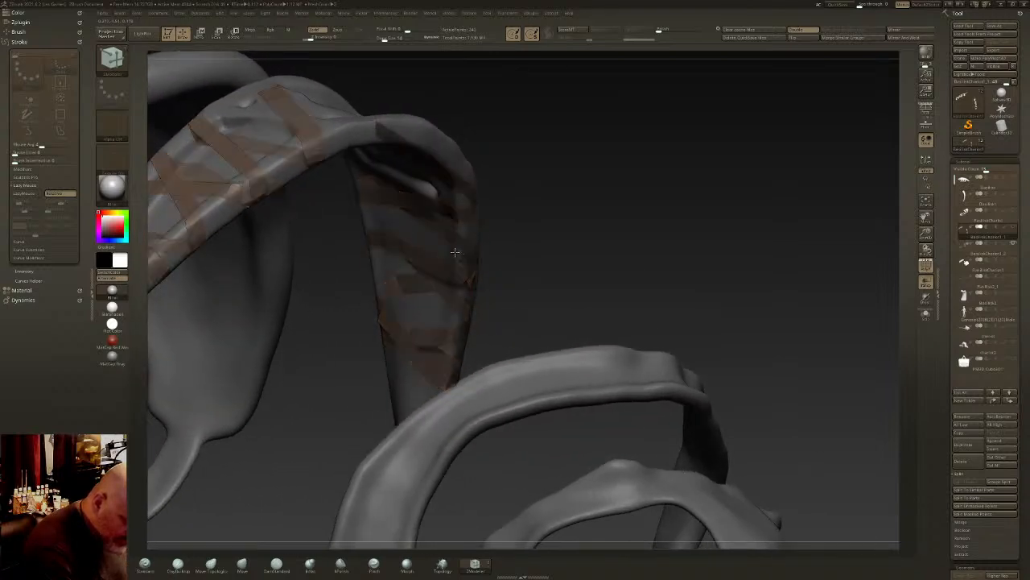
pyautogui.hotkey('ctrl', 'z')
pyautogui.press('q')
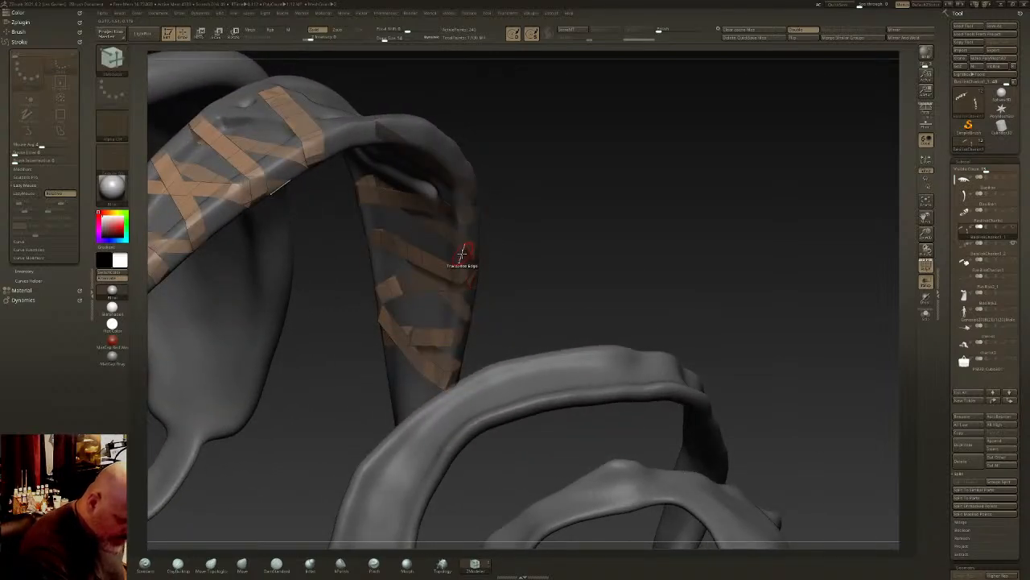
# - Extrude the strip's end edge around the strap's rim and onto its inner face
pyautogui.press('space')
pyautogui.click(379, 326)
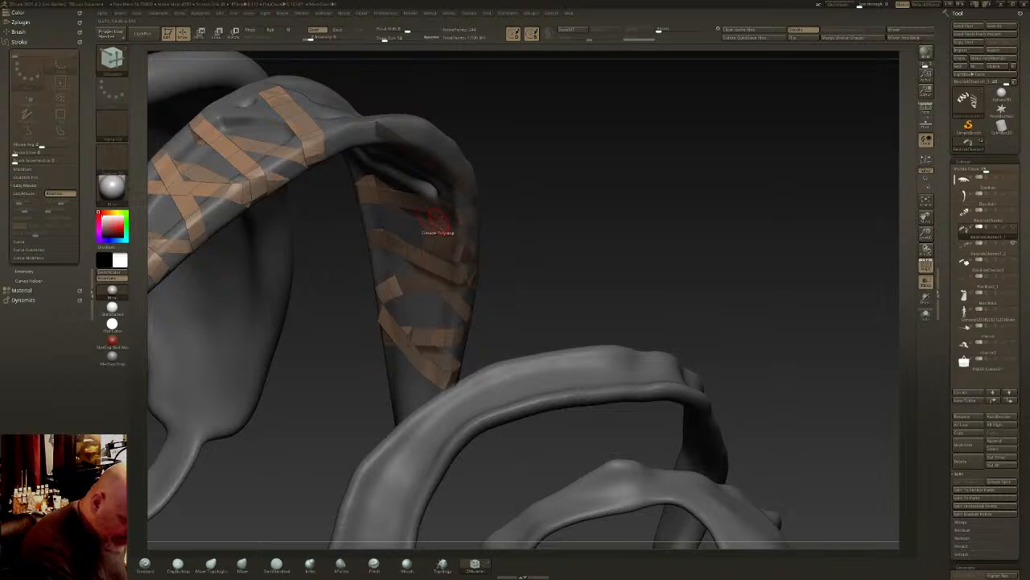
pyautogui.moveTo(435, 220); pyautogui.dragTo(460, 200, button='right')
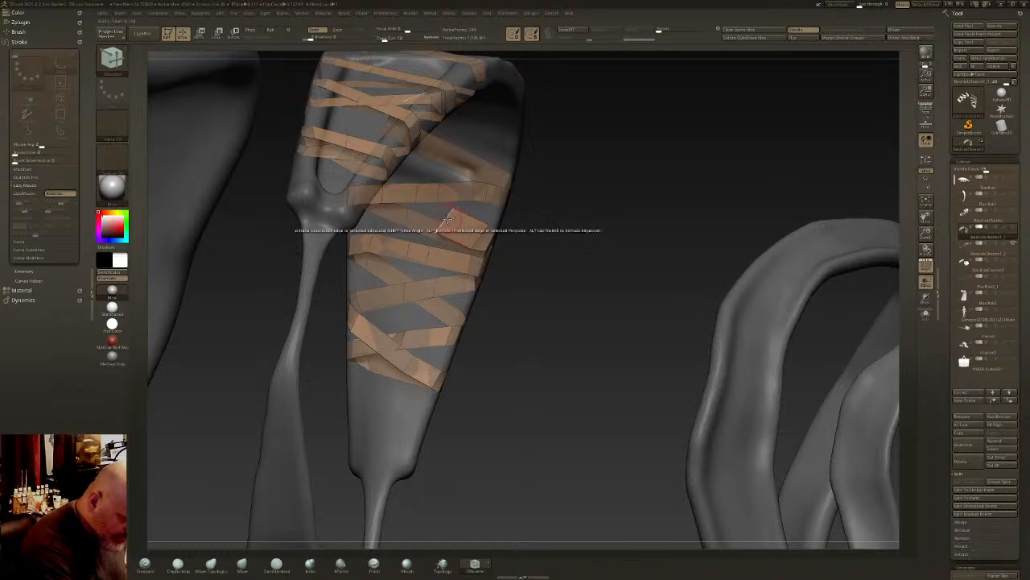
pyautogui.moveTo(448, 219); pyautogui.dragTo(473, 245, button='right')
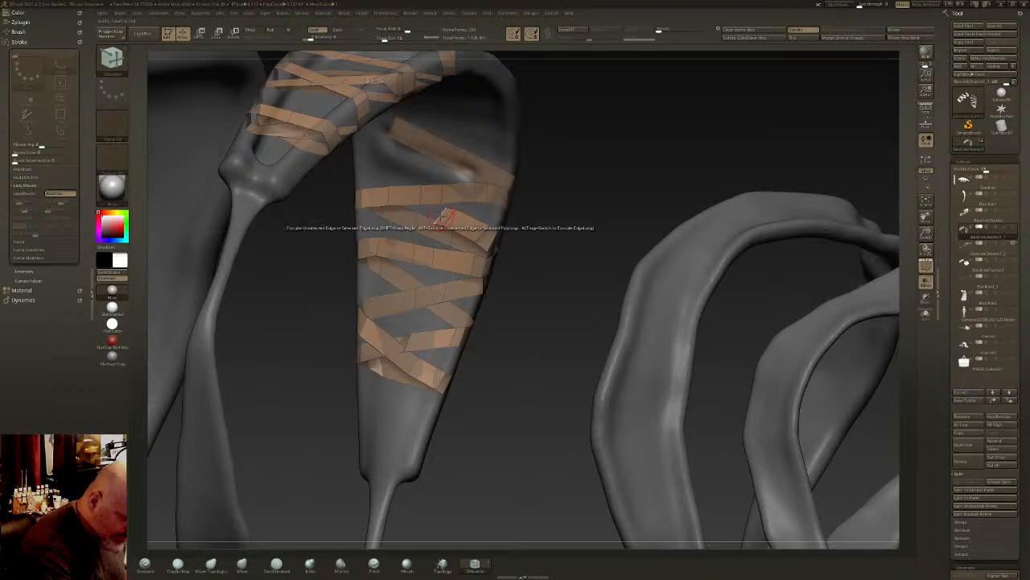
# - Transpose the strip's end edge diagonally across the strap's inner face to the opposite rim
pyautogui.press('space')
pyautogui.click(503, 280)
pyautogui.click(442, 216)
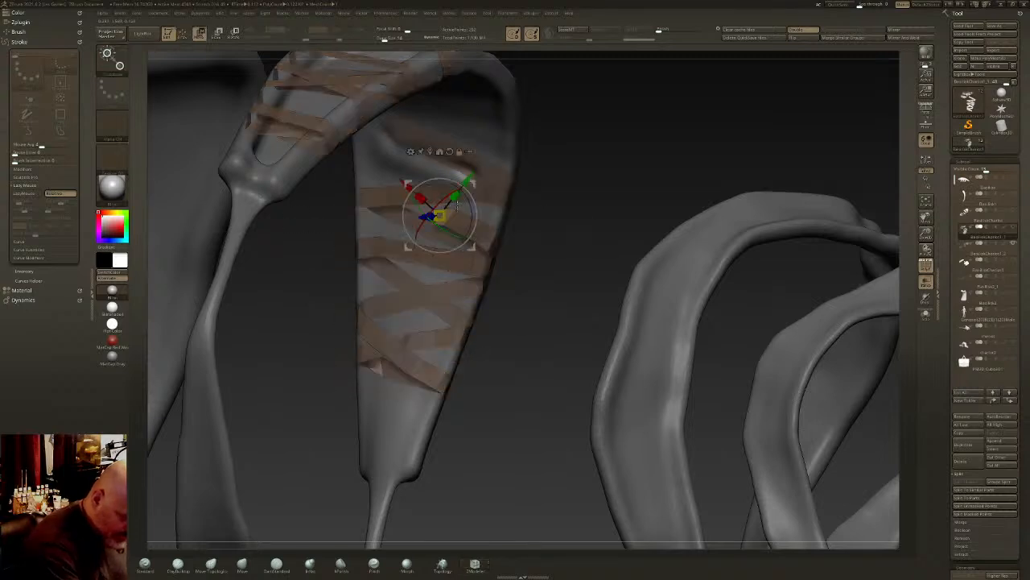
pyautogui.moveTo(407, 184); pyautogui.dragTo(336, 134)
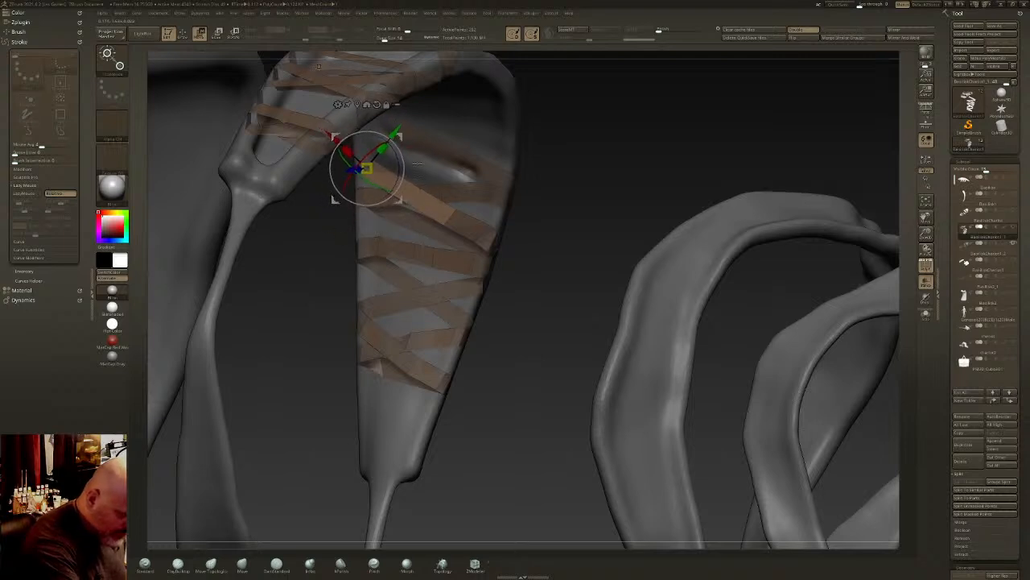
# - Insert edge loops along the new diagonal pass on the strap's inner face
pyautogui.press('q')
pyautogui.press('space')
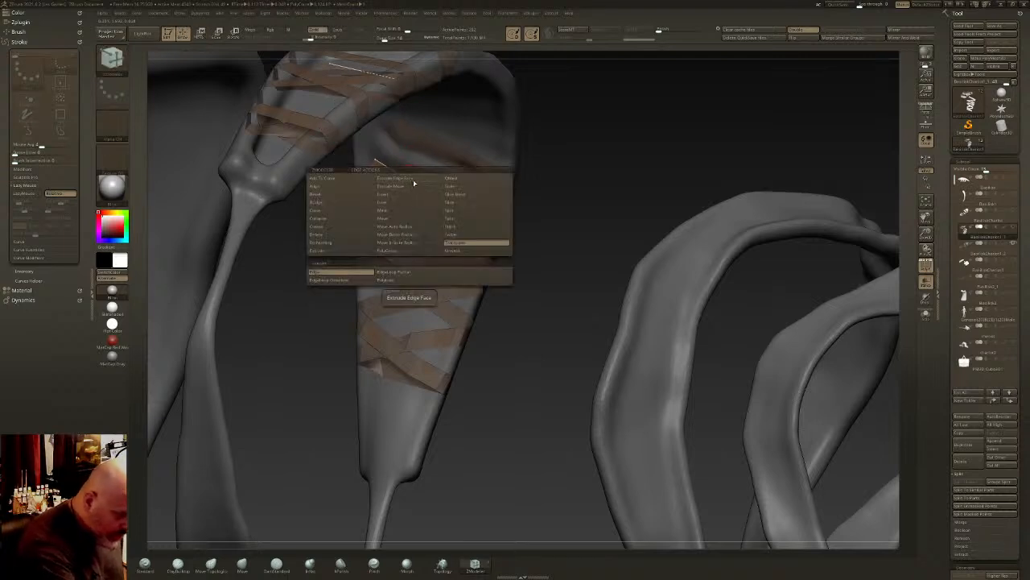
pyautogui.click(400, 195)
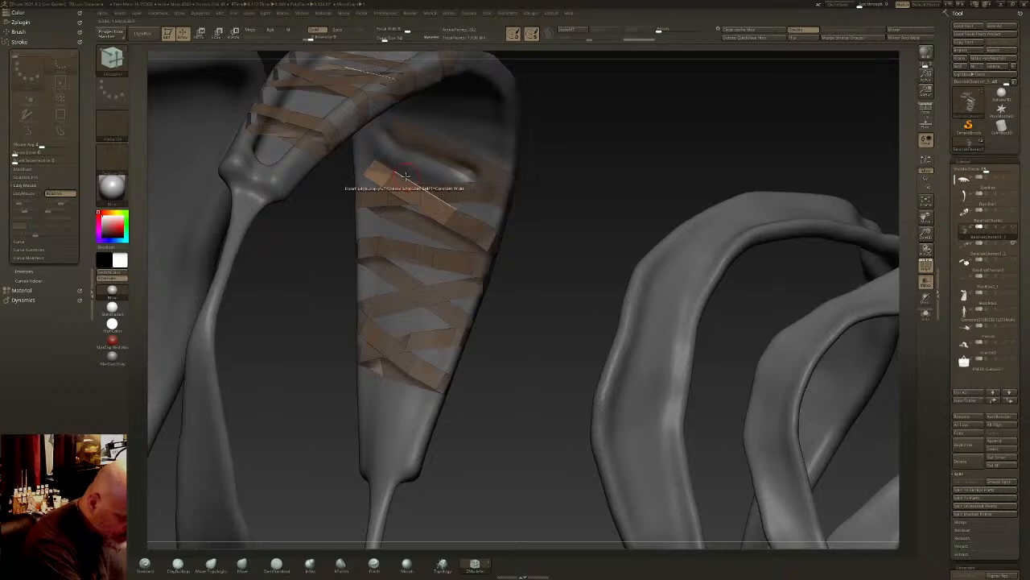
pyautogui.moveTo(449, 190); pyautogui.dragTo(459, 234, button='right')
pyautogui.keyDown('ctrl'); pyautogui.moveTo(384, 212); pyautogui.dragTo(379, 213); pyautogui.keyUp('ctrl')
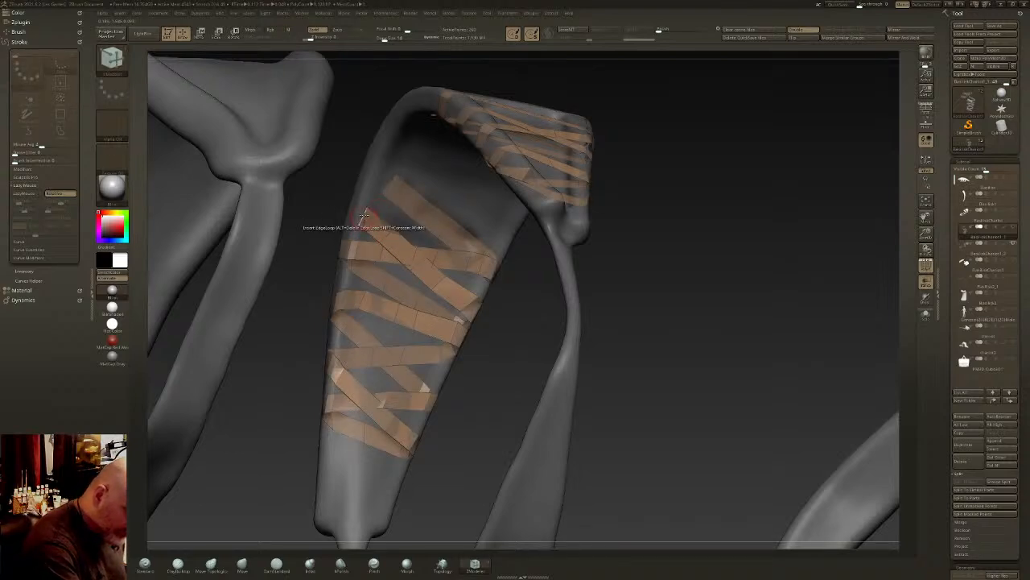
# - Extrude the strip's end edge around the rim from the inner face onto the strap's outer face
pyautogui.press('space')
pyautogui.click(297, 287)
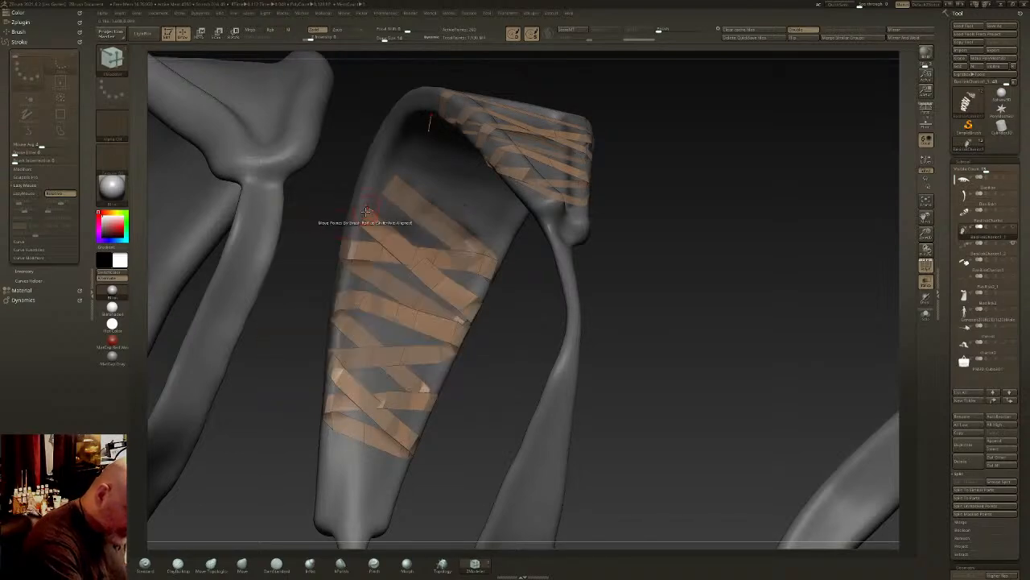
pyautogui.moveTo(359, 211); pyautogui.dragTo(355, 243, button='right')
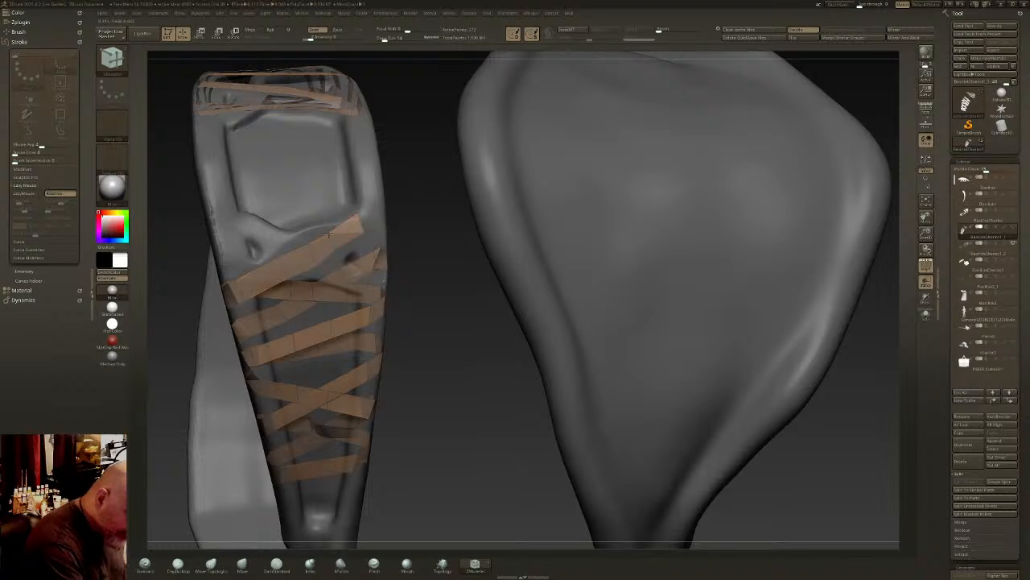
pyautogui.moveTo(379, 246); pyautogui.dragTo(377, 244, button='right')
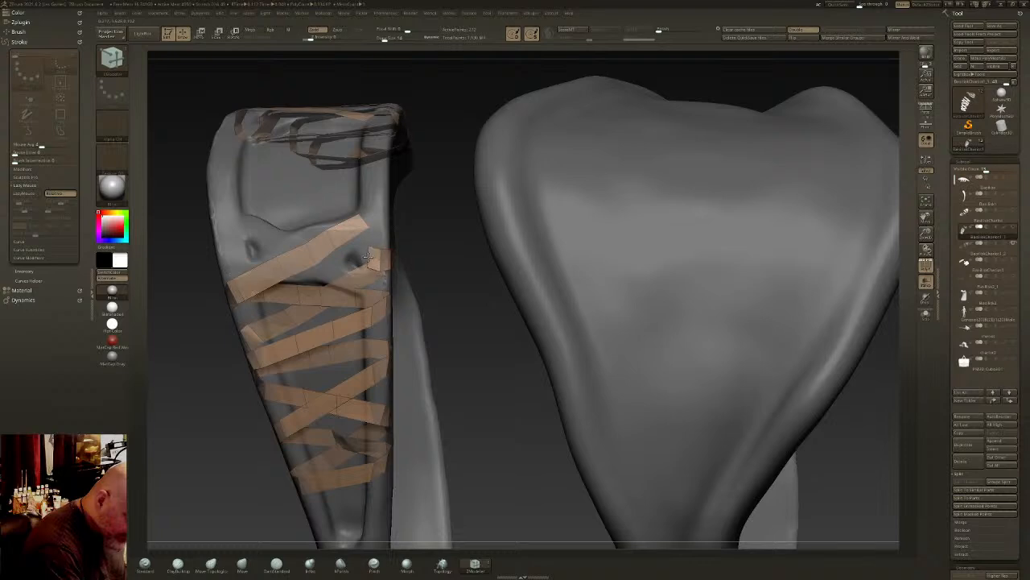
# - Transpose the strip's end edge across the strap's outer face to the far rim and align it there
pyautogui.press('space')
pyautogui.click(414, 321)
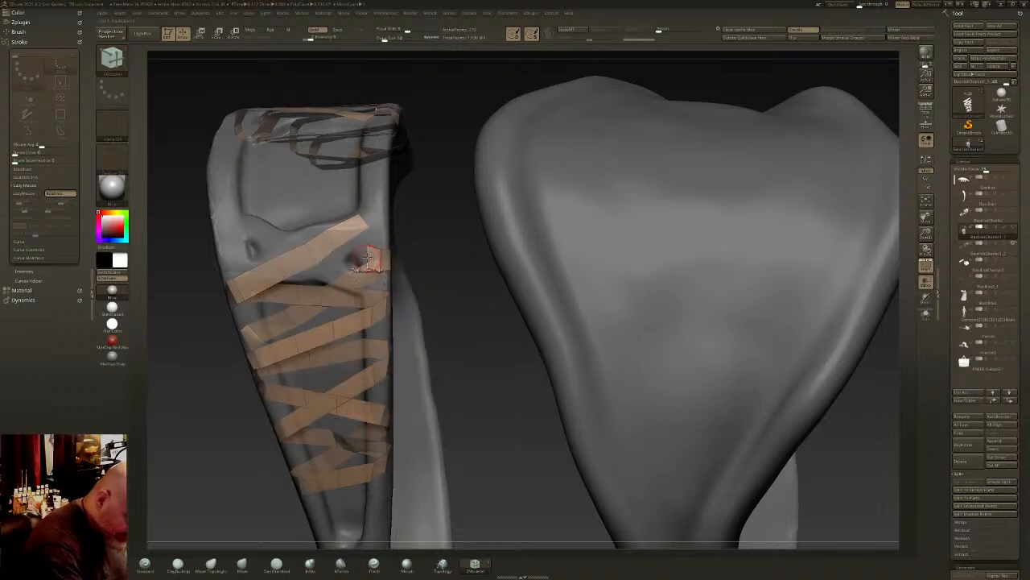
pyautogui.click(373, 256)
pyautogui.moveTo(318, 256); pyautogui.dragTo(180, 252)
pyautogui.moveTo(226, 261); pyautogui.dragTo(322, 213, button='right')
pyautogui.moveTo(252, 215)
pyautogui.mouseDown()
pyautogui.moveTo(252, 239)
pyautogui.moveTo(243, 215)
pyautogui.mouseUp()
pyautogui.moveTo(244, 215)
pyautogui.mouseDown(button='right')
pyautogui.moveTo(338, 286)
pyautogui.moveTo(411, 296)
pyautogui.moveTo(438, 284)
pyautogui.moveTo(403, 285)
pyautogui.mouseUp(button='right')
# - Insert edge loops along the strip's new pass across the outer face
pyautogui.press('q')
pyautogui.press('space')
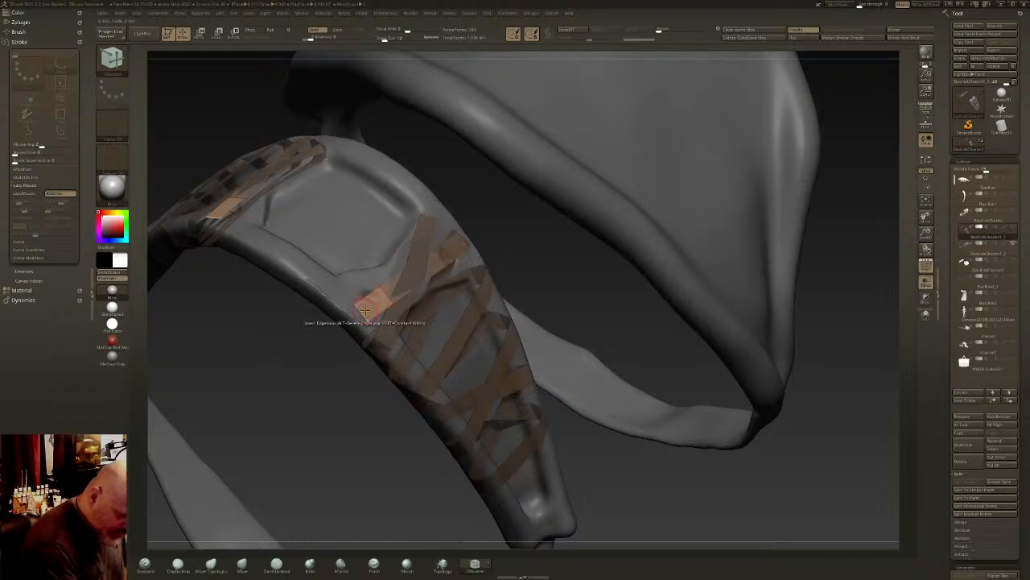
pyautogui.keyDown('ctrl'); pyautogui.moveTo(318, 334); pyautogui.dragTo(302, 346); pyautogui.keyUp('ctrl')
pyautogui.moveTo(306, 322); pyautogui.dragTo(373, 302, button='right')
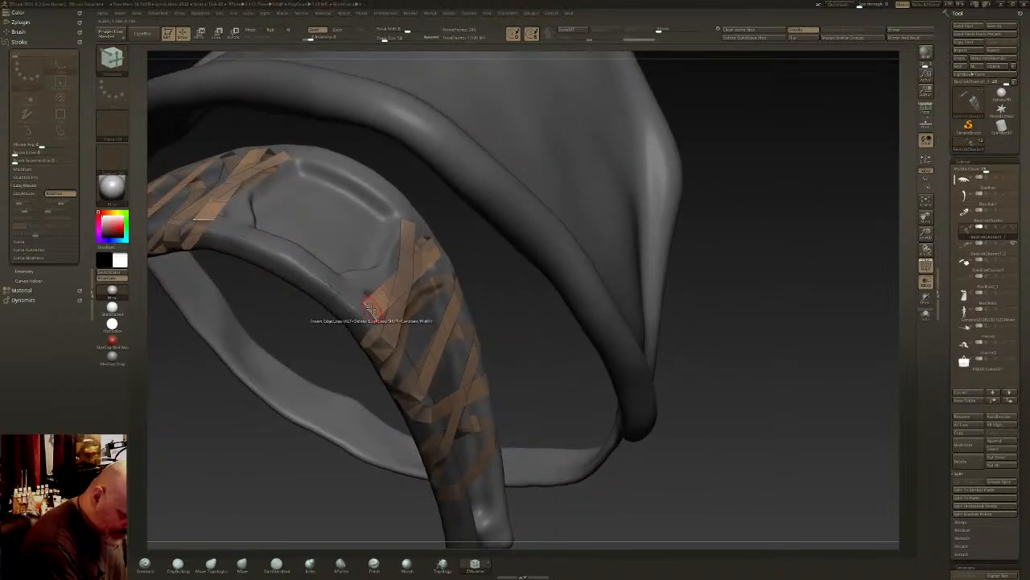
# - Extrude the strip's end edge around the rim and carry the wrap across the strap's inner face
pyautogui.press('space')
pyautogui.click(290, 383)
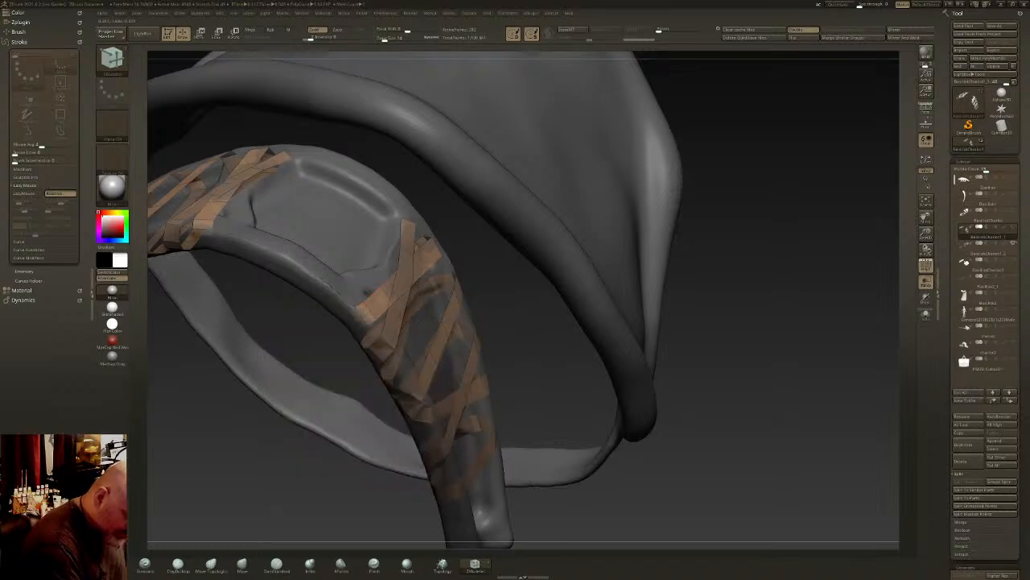
pyautogui.moveTo(352, 328)
pyautogui.mouseDown(button='right')
pyautogui.moveTo(387, 237)
pyautogui.moveTo(400, 233)
pyautogui.moveTo(384, 287)
pyautogui.moveTo(352, 323)
pyautogui.mouseUp(button='right')
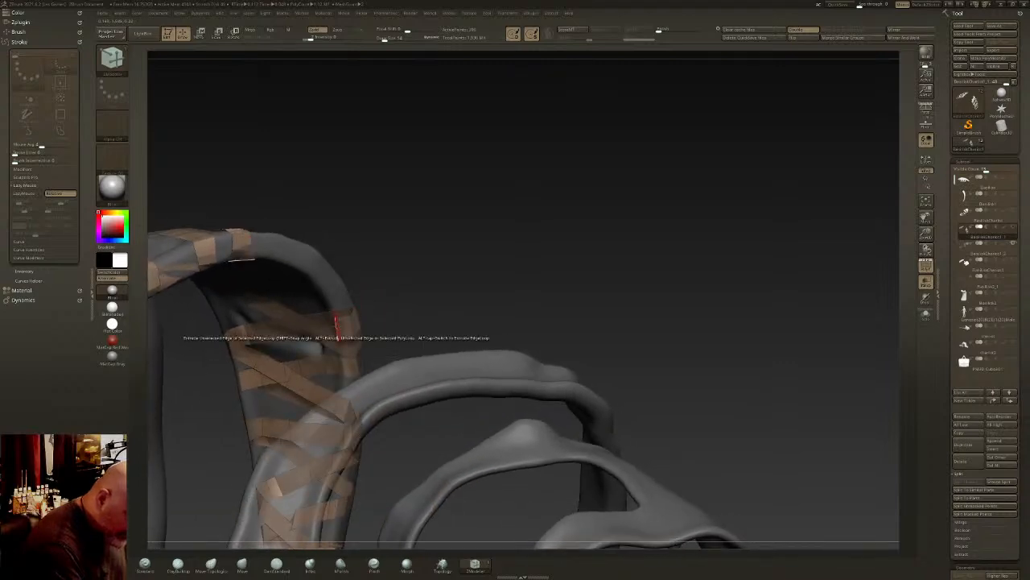
pyautogui.moveTo(300, 318)
pyautogui.mouseDown(button='right')
pyautogui.moveTo(299, 345)
pyautogui.moveTo(294, 333)
pyautogui.mouseUp(button='right')
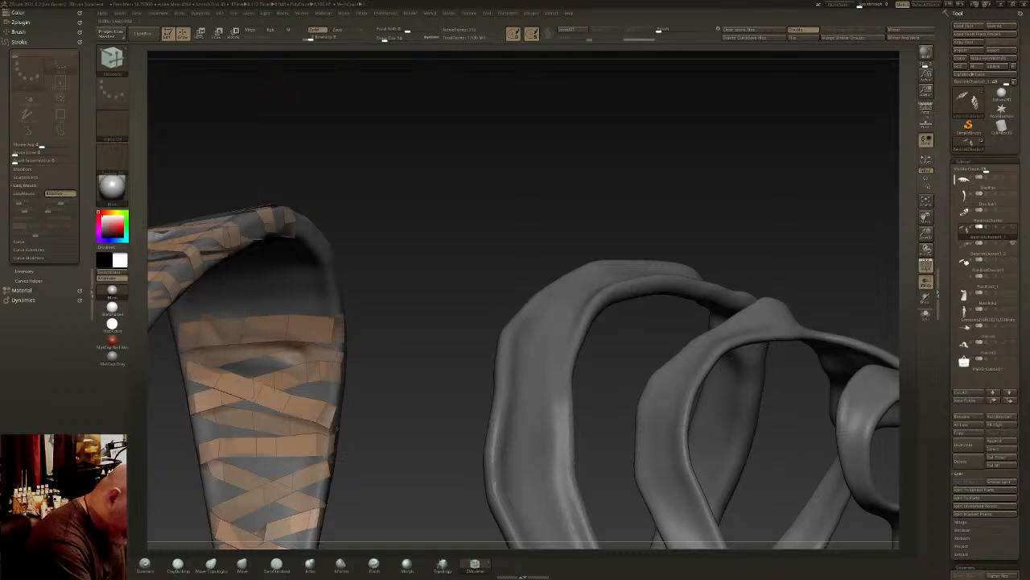
pyautogui.moveTo(176, 335); pyautogui.dragTo(483, 265, button='right')
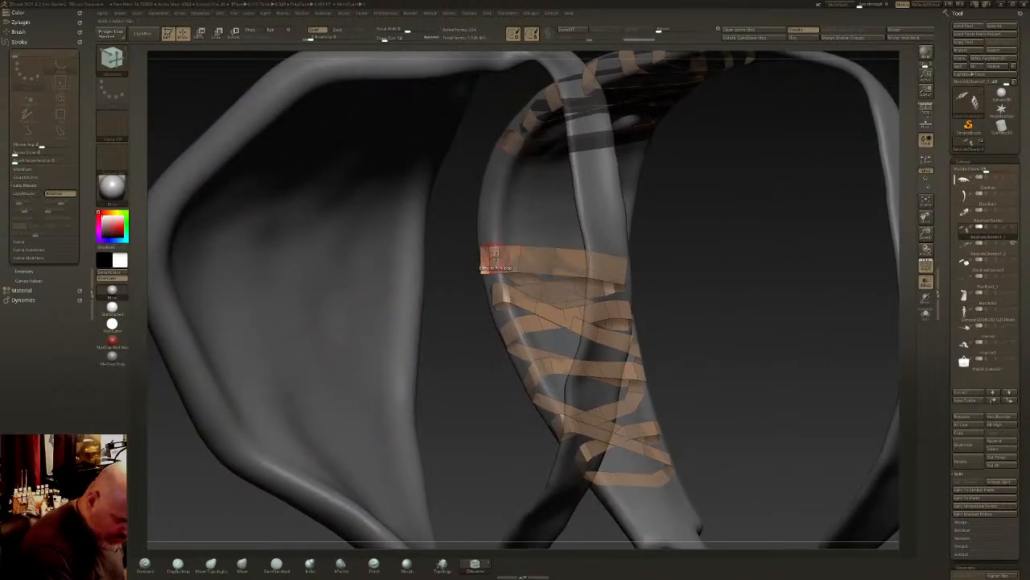
# - Extrude the strip's end edge around the far rim onto the outer face, and undo the last stray change
pyautogui.moveTo(493, 248)
pyautogui.mouseDown(button='right')
pyautogui.moveTo(475, 253)
pyautogui.moveTo(484, 254)
pyautogui.mouseUp(button='right')
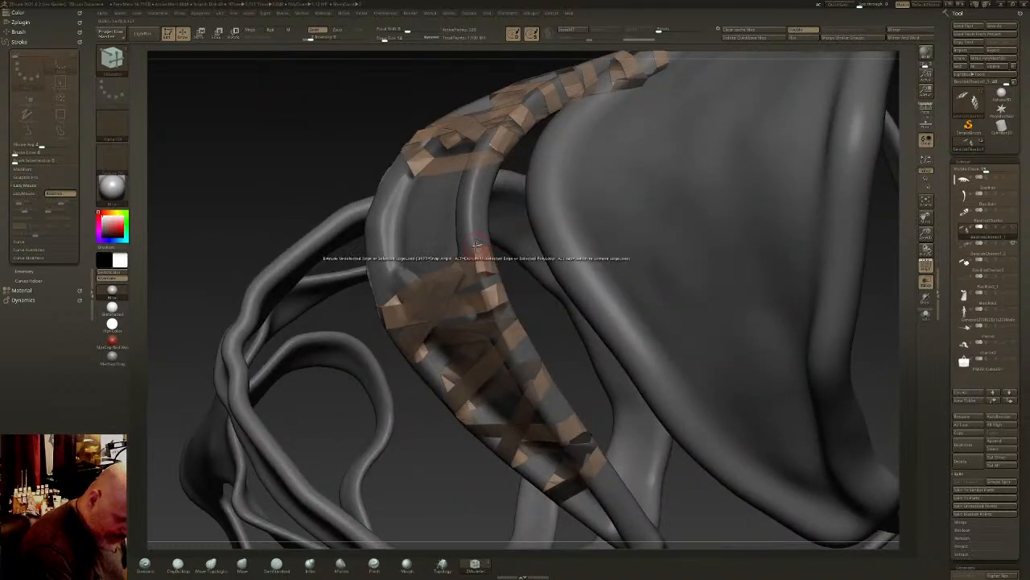
pyautogui.moveTo(481, 271)
pyautogui.mouseDown(button='right')
pyautogui.moveTo(480, 251)
pyautogui.moveTo(471, 268)
pyautogui.mouseUp(button='right')
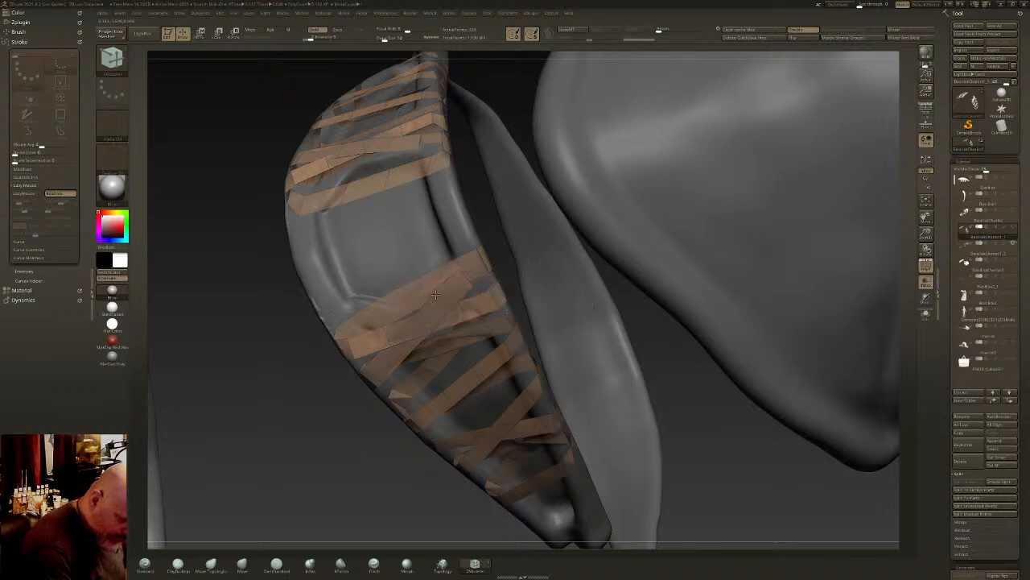
pyautogui.moveTo(466, 299); pyautogui.dragTo(483, 265, button='right')
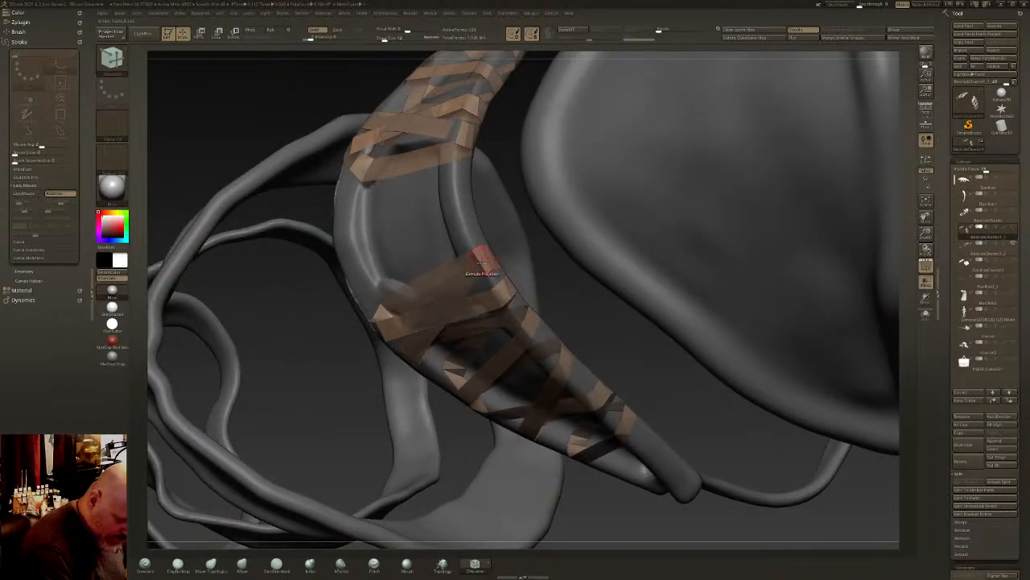
pyautogui.press('ctrl')
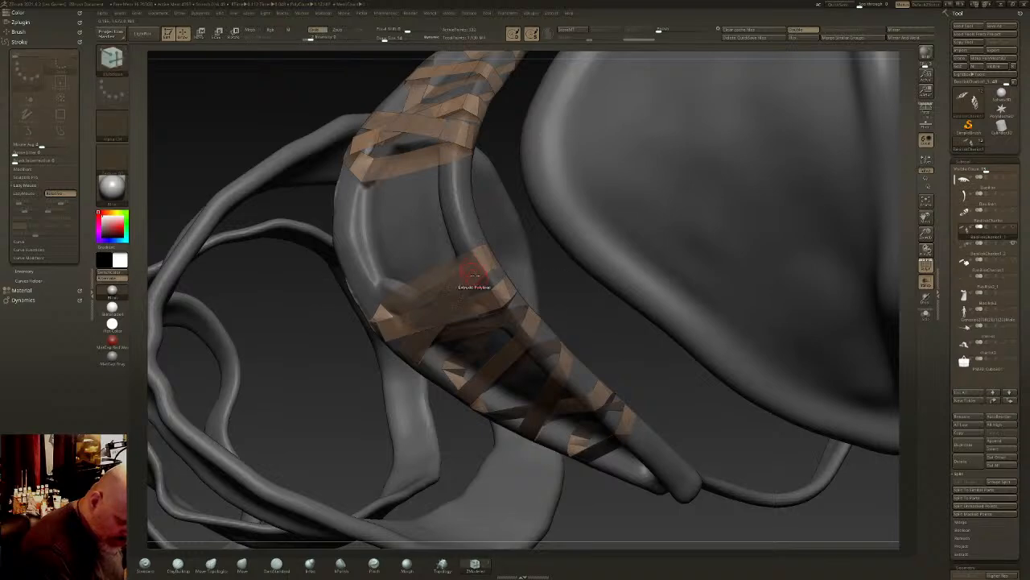
pyautogui.moveTo(469, 277); pyautogui.dragTo(496, 287, button='right')
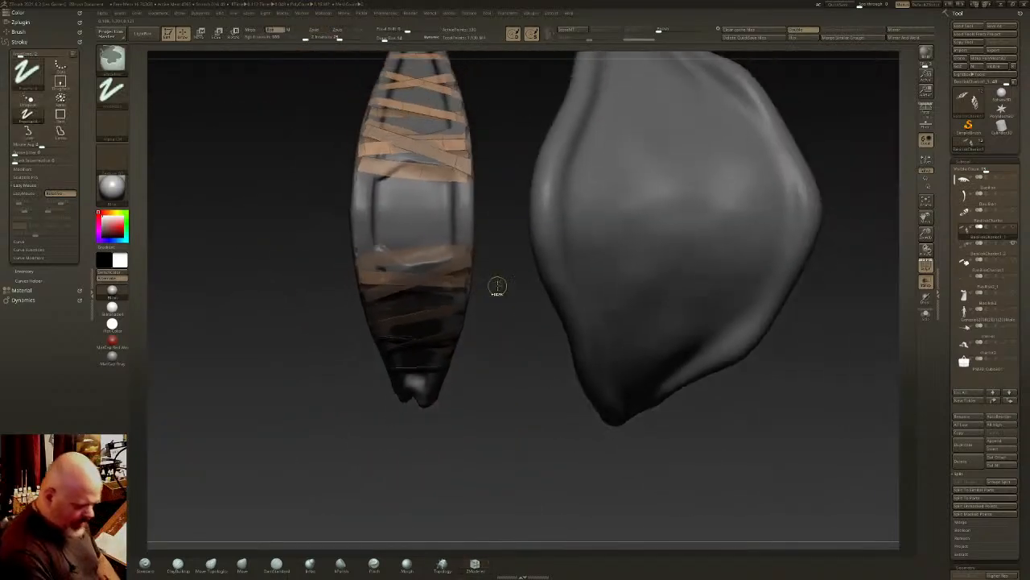
pyautogui.moveTo(568, 362); pyautogui.dragTo(520, 379, button='right')
pyautogui.hotkey('ctrl', 'z')
pyautogui.keyDown('alt'); pyautogui.moveTo(520, 380); pyautogui.dragTo(592, 302, button='right'); pyautogui.keyUp('alt')
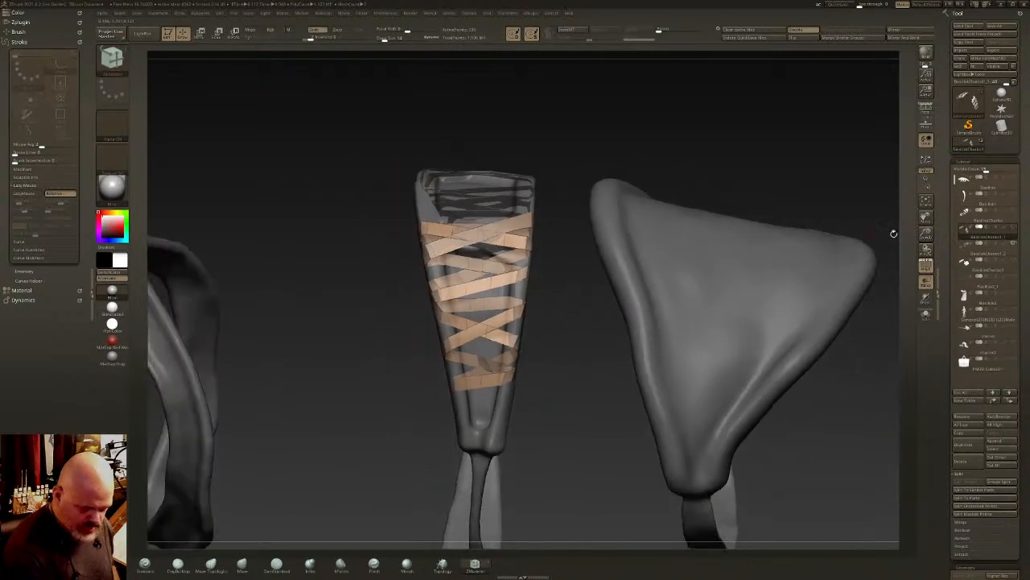
# - Delete the duplicate harness subtool that served as the wrapping guide and show all remaining subtools
pyautogui.click(990, 252)
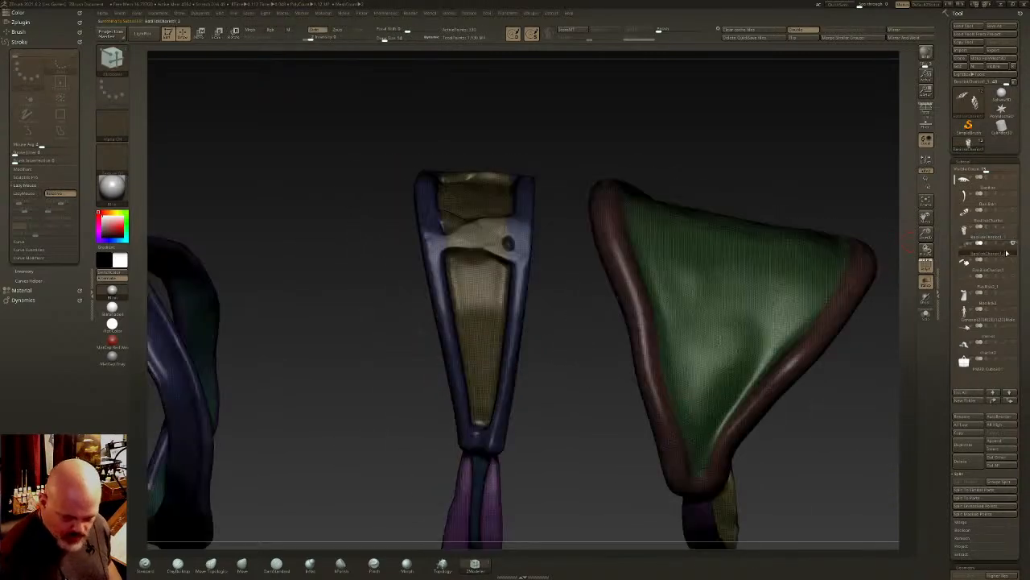
pyautogui.click(968, 465)
pyautogui.click(1012, 234)
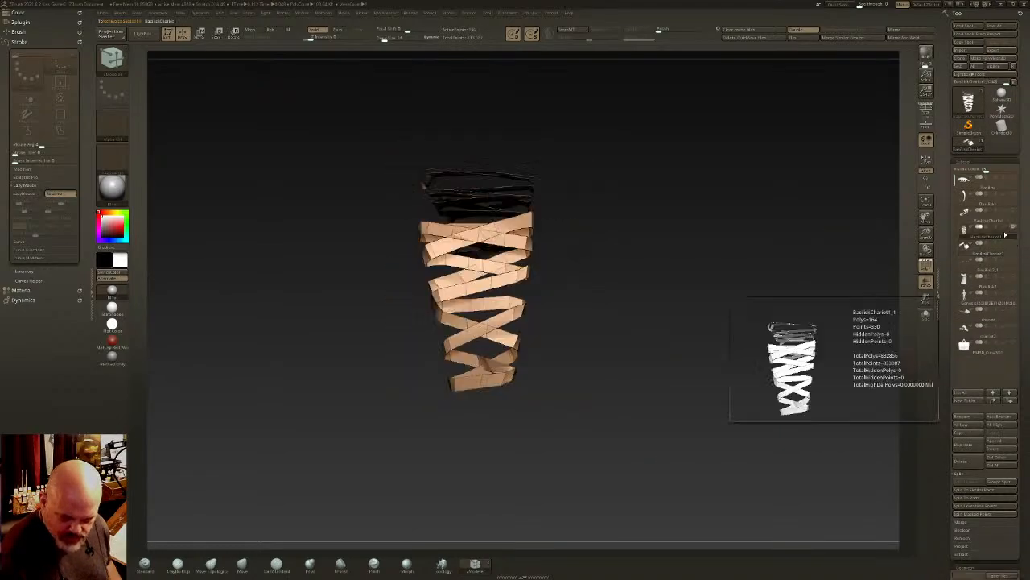
pyautogui.click(1014, 228)
# - Activate the ZModeler brush and turn off transparency to check the wrapped strip against the bags and harness
pyautogui.press('b')
pyautogui.press('z')
pyautogui.press('m')
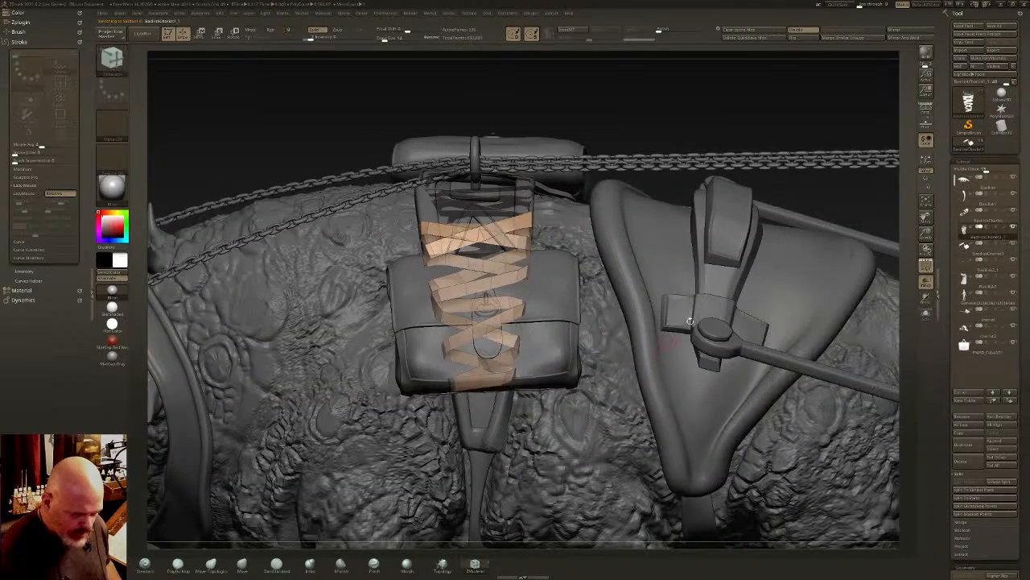
pyautogui.click(926, 282)
pyautogui.moveTo(544, 346); pyautogui.dragTo(595, 354, button='right')
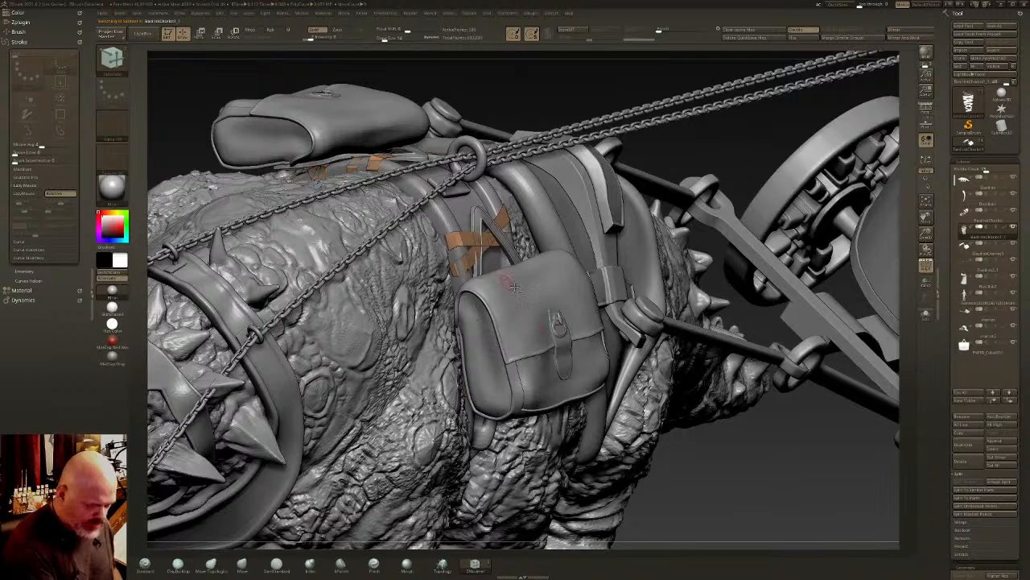
pyautogui.moveTo(518, 276); pyautogui.dragTo(556, 331, button='right')
# - Enable Dynamic Subdiv on the wrapped strip and give it a small thickness
pyautogui.moveTo(1024, 355); pyautogui.dragTo(1022, 264)
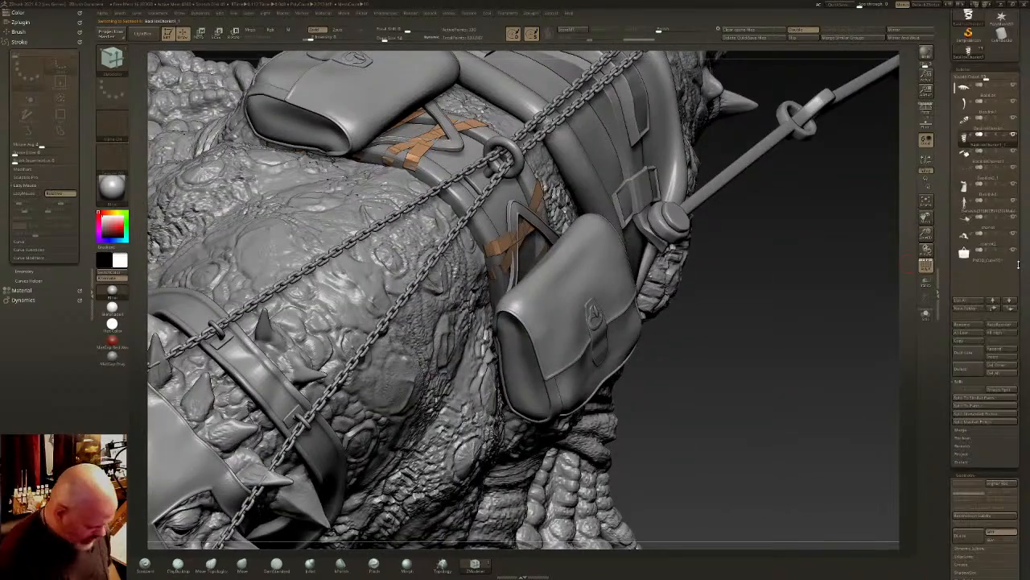
pyautogui.press('d')
pyautogui.moveTo(1025, 313); pyautogui.dragTo(1026, 99)
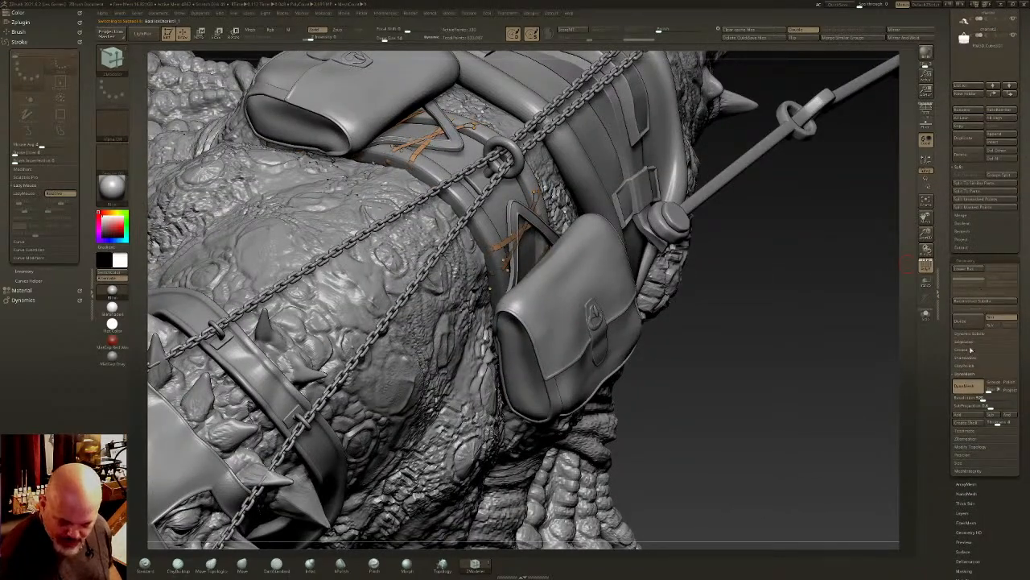
pyautogui.click(983, 333)
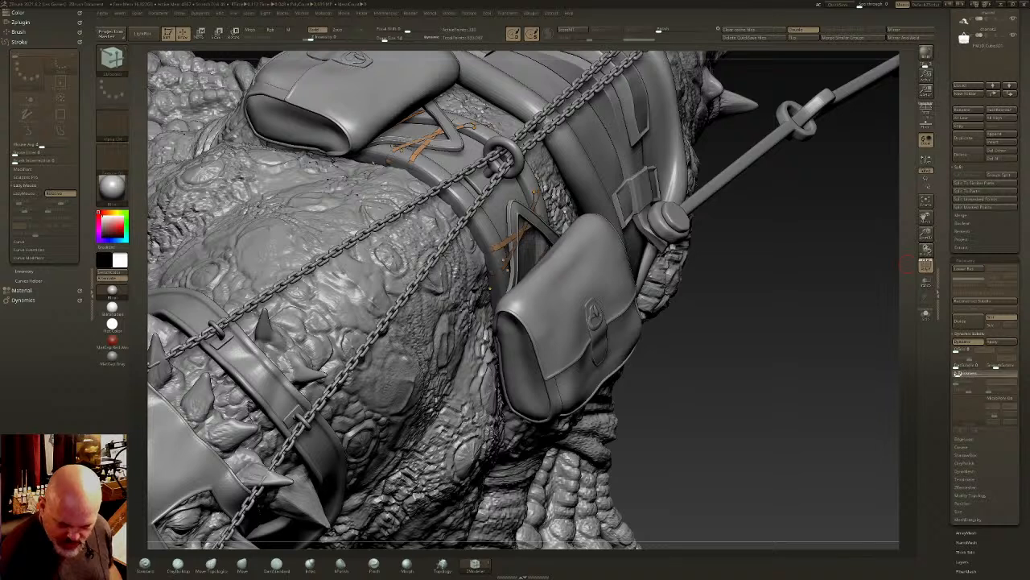
pyautogui.click(962, 373)
pyautogui.moveTo(962, 374); pyautogui.dragTo(971, 373)
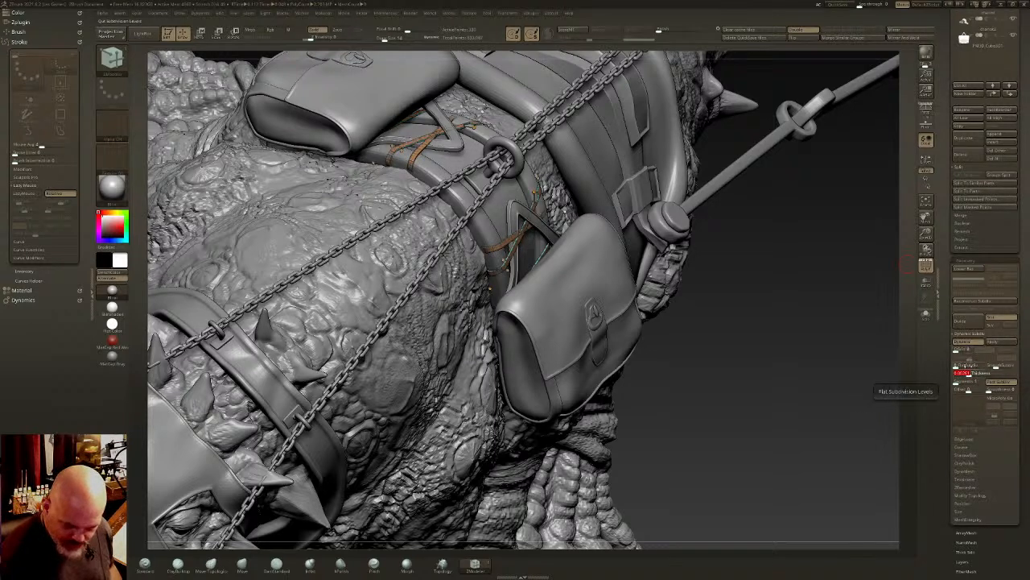
# - Adjust the strip's flat subdivision levels, hide its polyframe and isolate it from the other subtools
pyautogui.click(958, 366)
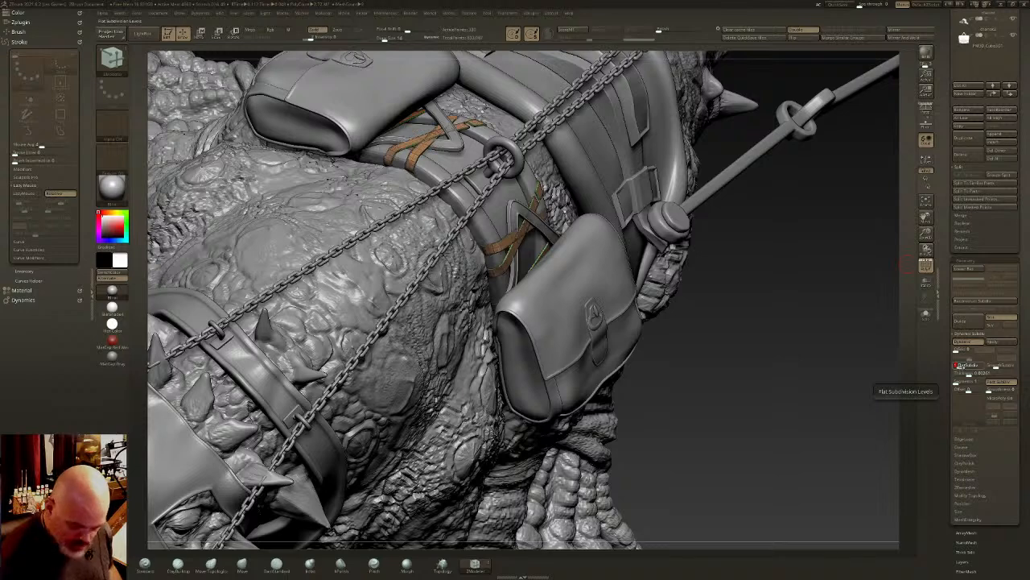
pyautogui.click(968, 342)
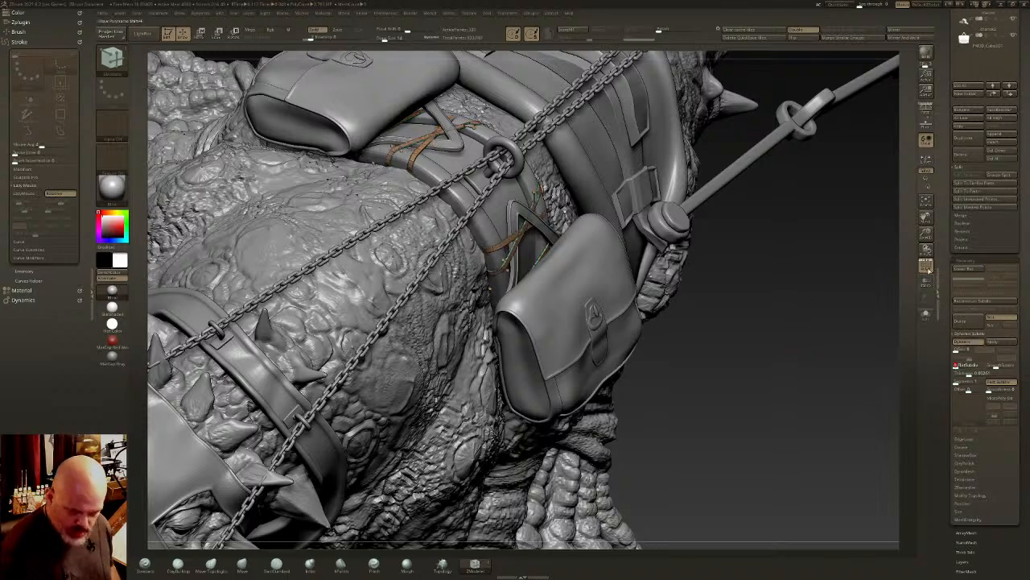
pyautogui.click(926, 313)
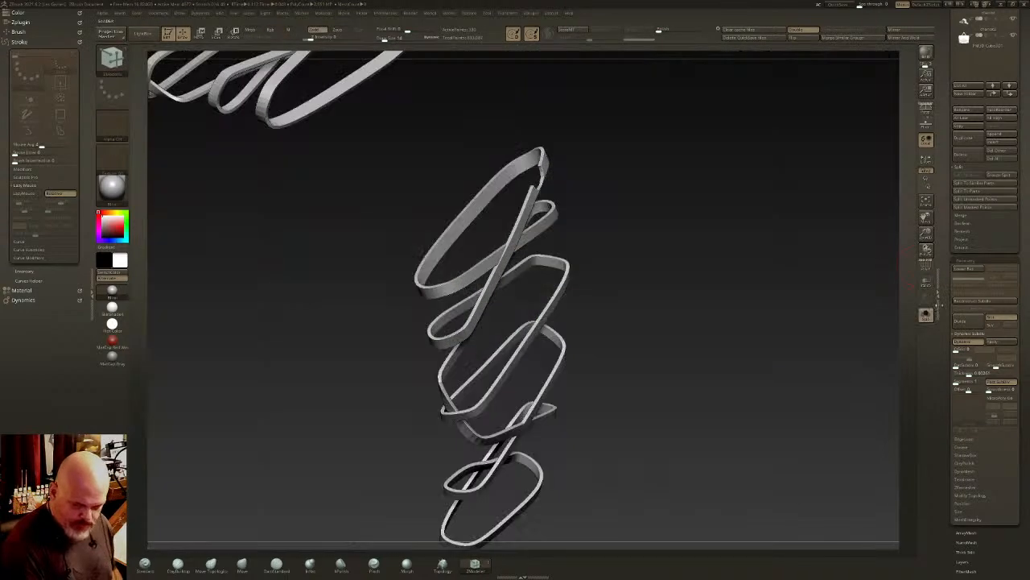
# - Show the strip's polyframe and compare its base mesh with the Dynamic Subdiv preview around the crossing loops
pyautogui.hotkey('shift', 'd')
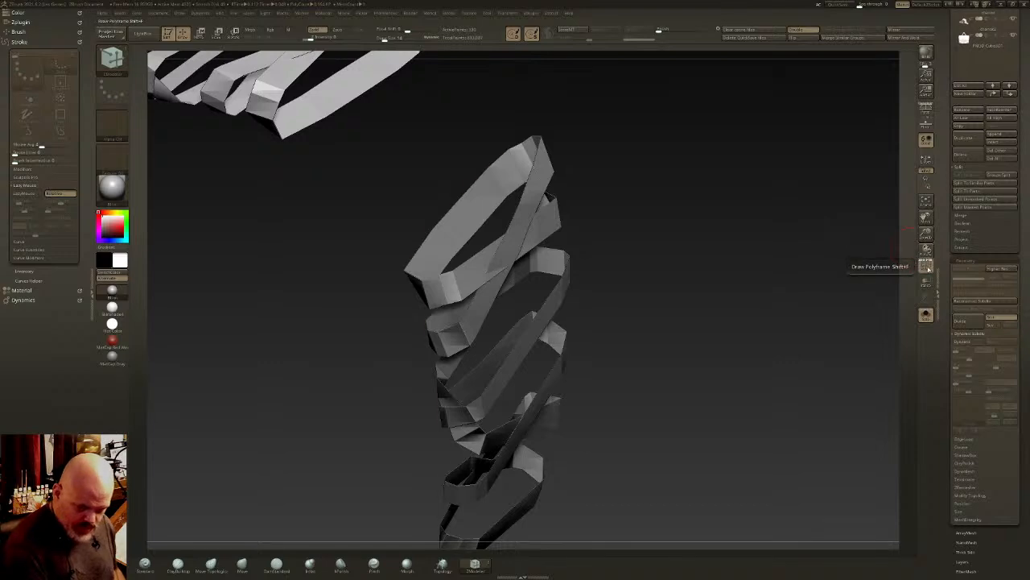
pyautogui.click(926, 265)
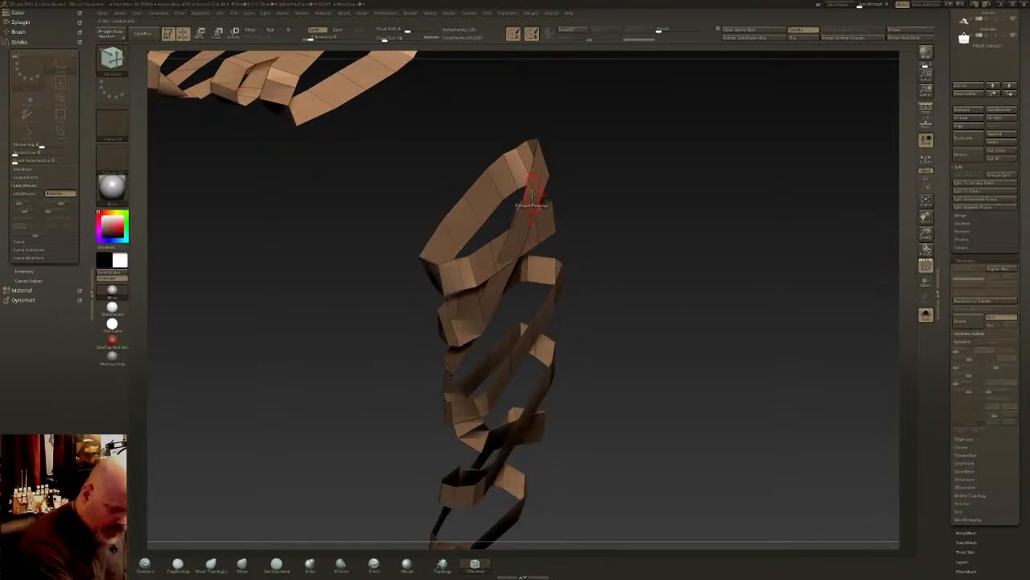
pyautogui.press('d')
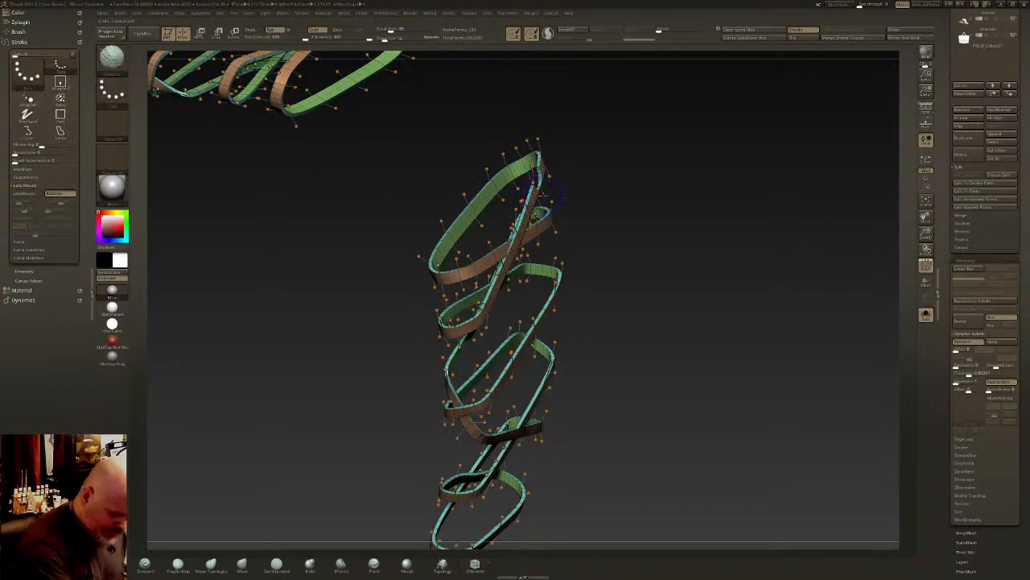
pyautogui.moveTo(617, 240); pyautogui.dragTo(605, 241)
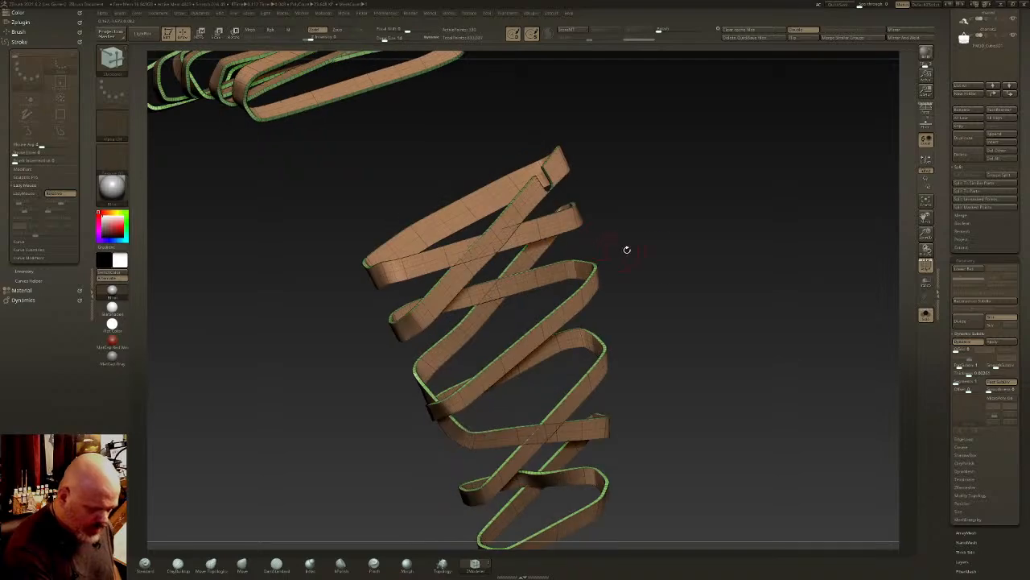
pyautogui.hotkey('ctrl', 'z')
pyautogui.press('d')
pyautogui.moveTo(671, 283); pyautogui.dragTo(656, 241, button='right')
pyautogui.moveTo(654, 202); pyautogui.dragTo(824, 317, button='right')
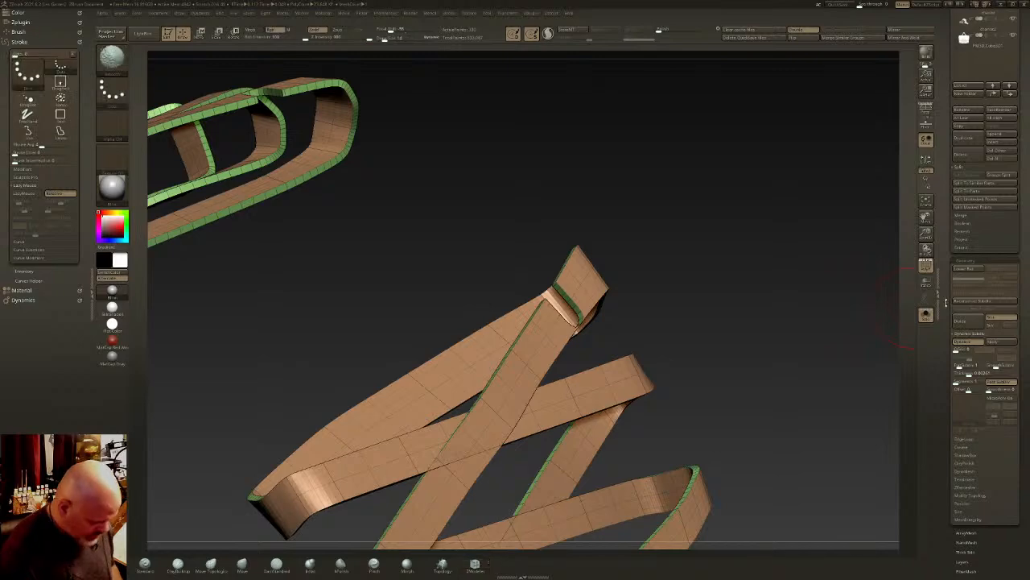
# - Try a ZModeler edit on the end of the unsmoothed strip and undo it
pyautogui.hotkey('shift', 'd')
pyautogui.moveTo(475, 121); pyautogui.dragTo(569, 291, button='right')
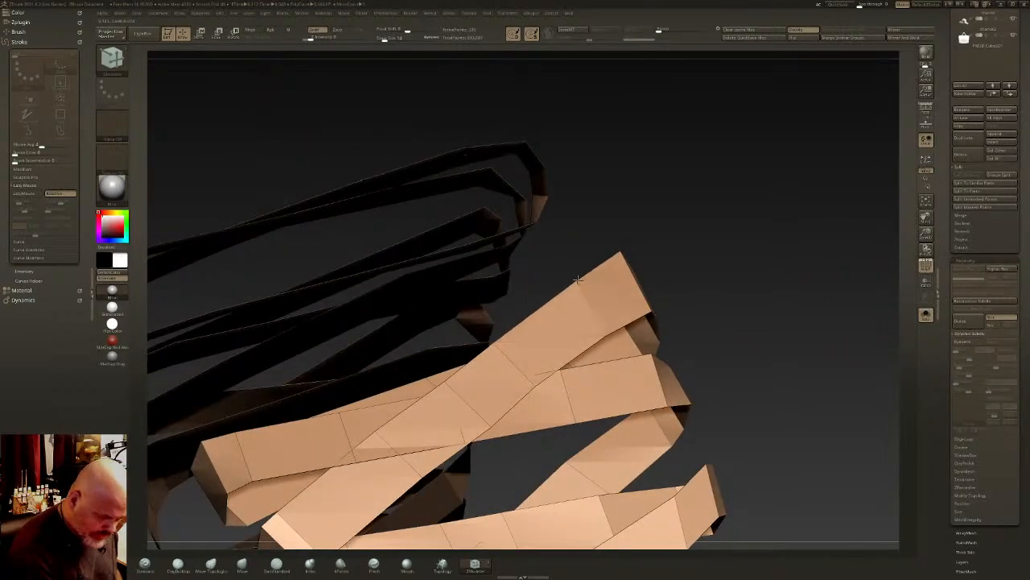
pyautogui.keyDown('ctrl'); pyautogui.moveTo(566, 282); pyautogui.dragTo(590, 294); pyautogui.keyUp('ctrl')
pyautogui.hotkey('ctrl', 'z')
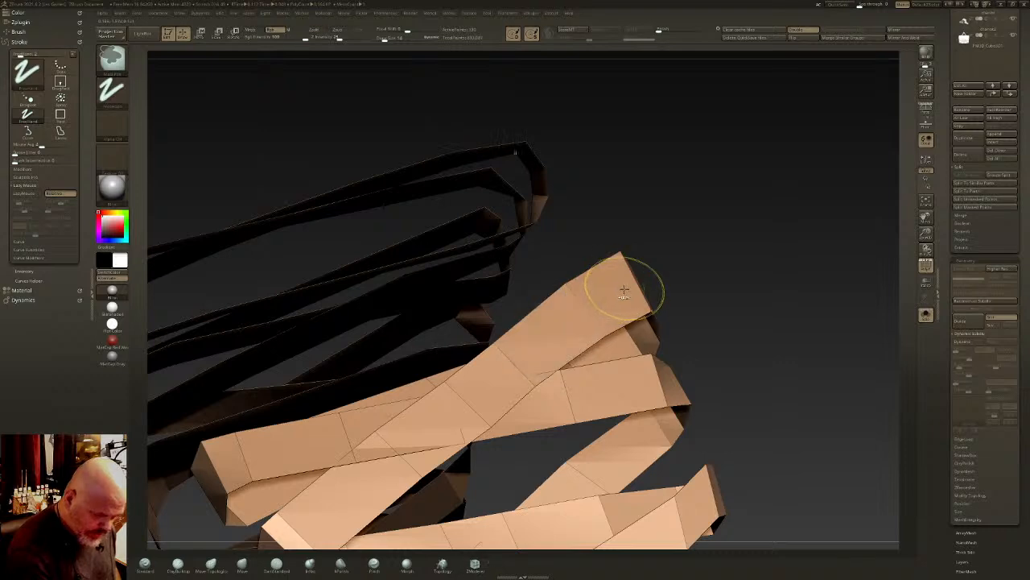
pyautogui.moveTo(620, 290)
pyautogui.mouseDown(button='right')
pyautogui.moveTo(617, 276)
pyautogui.moveTo(621, 285)
pyautogui.mouseUp(button='right')
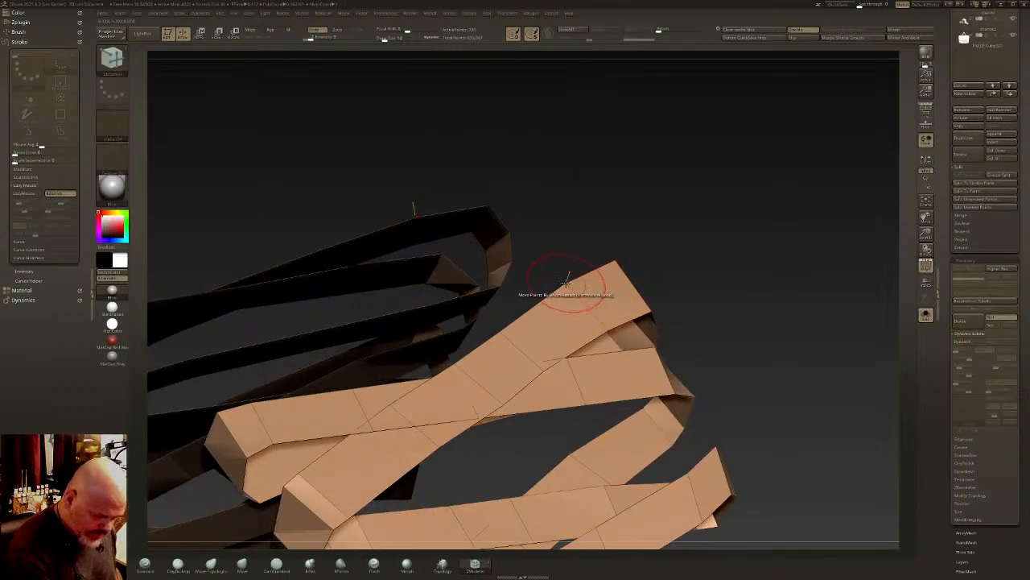
pyautogui.press('space')
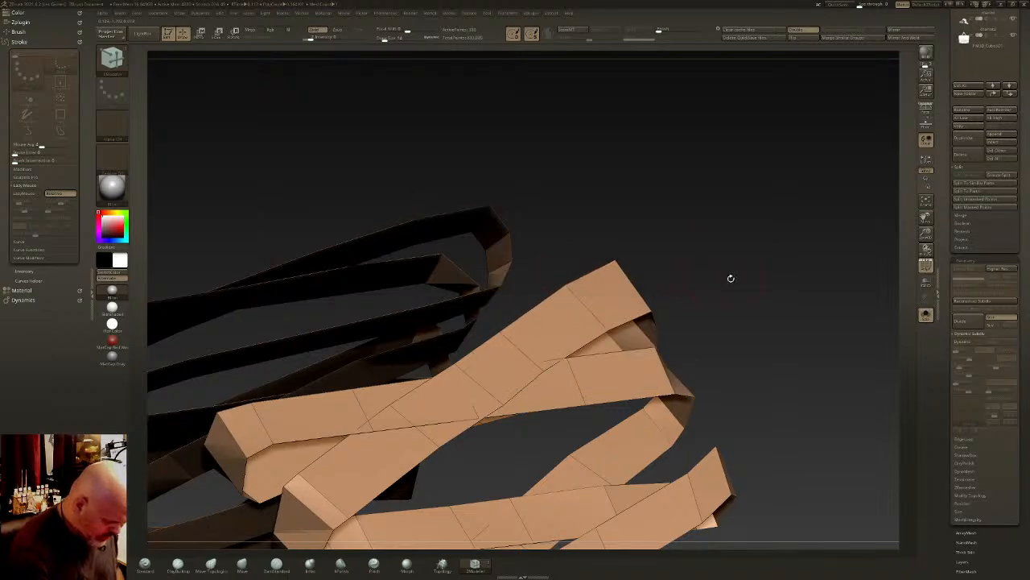
# - Extrude the faces of the unsmoothed strip outward with ZModeler along all of its loops
pyautogui.press('d')
pyautogui.keyDown('ctrl'); pyautogui.moveTo(733, 320); pyautogui.dragTo(854, 261, button='right'); pyautogui.keyUp('ctrl')
pyautogui.moveTo(855, 260); pyautogui.dragTo(785, 358)
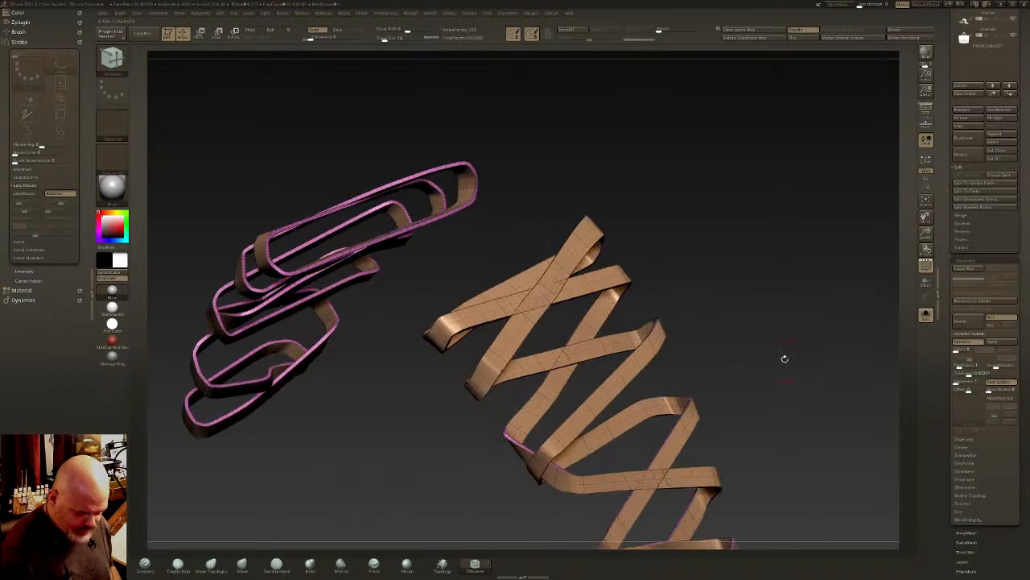
pyautogui.hotkey('shift', 'd')
pyautogui.moveTo(872, 363); pyautogui.dragTo(706, 345)
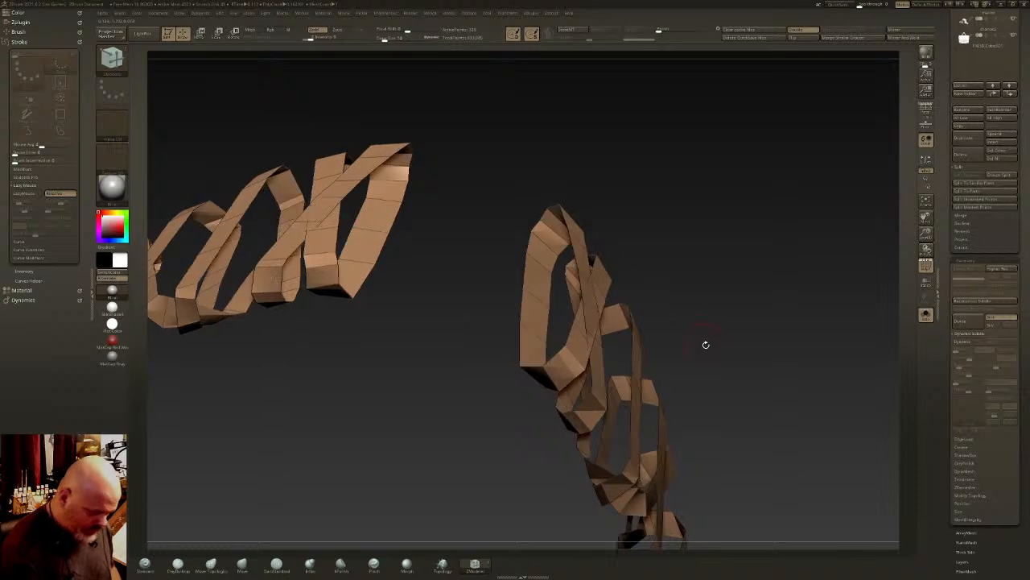
pyautogui.moveTo(614, 326); pyautogui.dragTo(577, 256, button='right')
pyautogui.moveTo(570, 253); pyautogui.dragTo(576, 197)
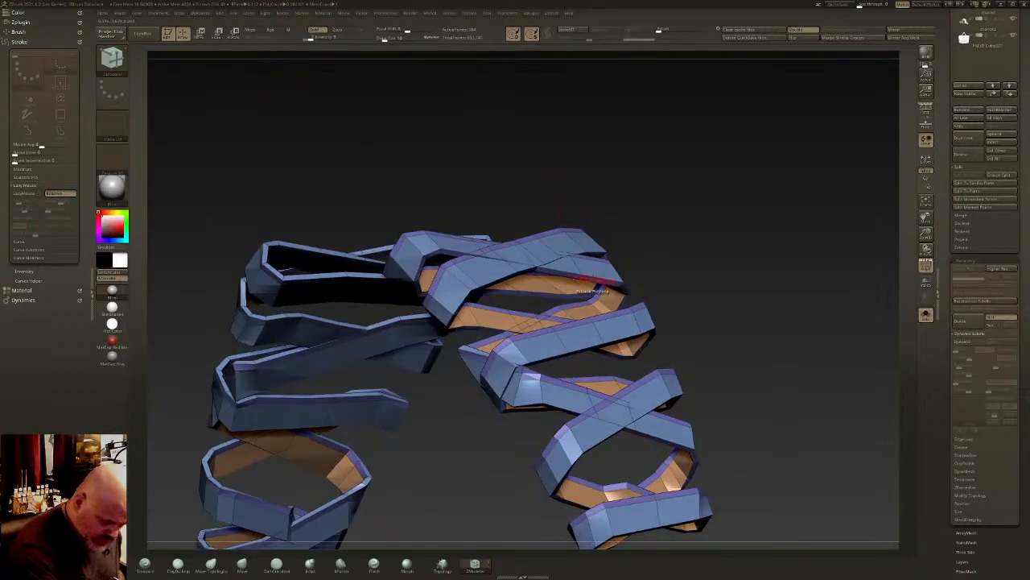
pyautogui.moveTo(593, 277); pyautogui.dragTo(599, 288)
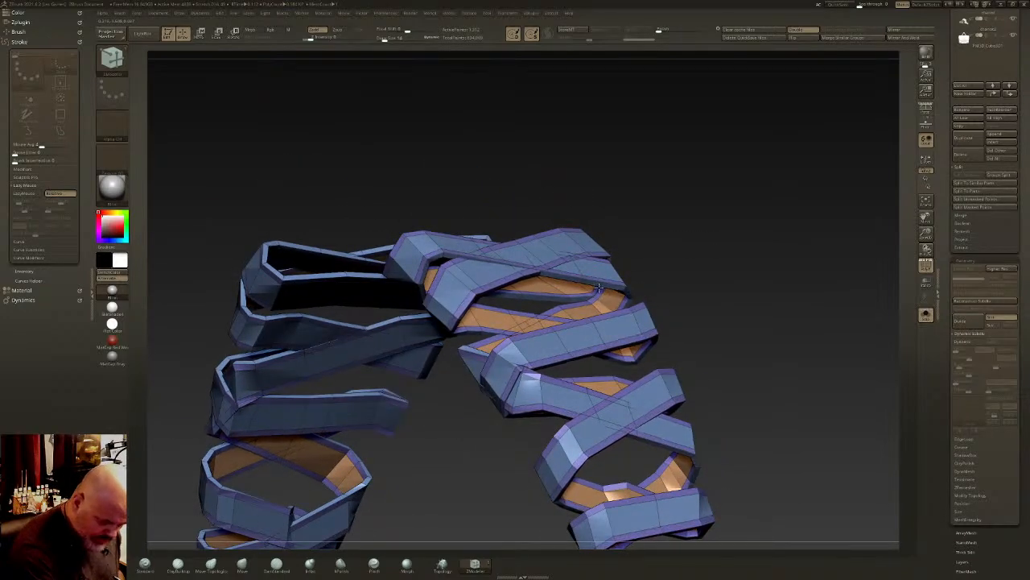
# - Hide the extruded faces of the strip, delete the hidden geometry and preview the remainder with Dynamic Subdiv
pyautogui.keyDown('ctrl'); pyautogui.keyDown('shift'); pyautogui.click(563, 235); pyautogui.keyUp('shift'); pyautogui.keyUp('ctrl')
pyautogui.moveTo(654, 258)
pyautogui.mouseDown()
pyautogui.moveTo(690, 227)
pyautogui.moveTo(701, 255)
pyautogui.moveTo(799, 343)
pyautogui.mouseUp()
pyautogui.keyDown('ctrl'); pyautogui.keyDown('shift'); pyautogui.click(690, 227); pyautogui.keyUp('shift'); pyautogui.keyUp('ctrl')
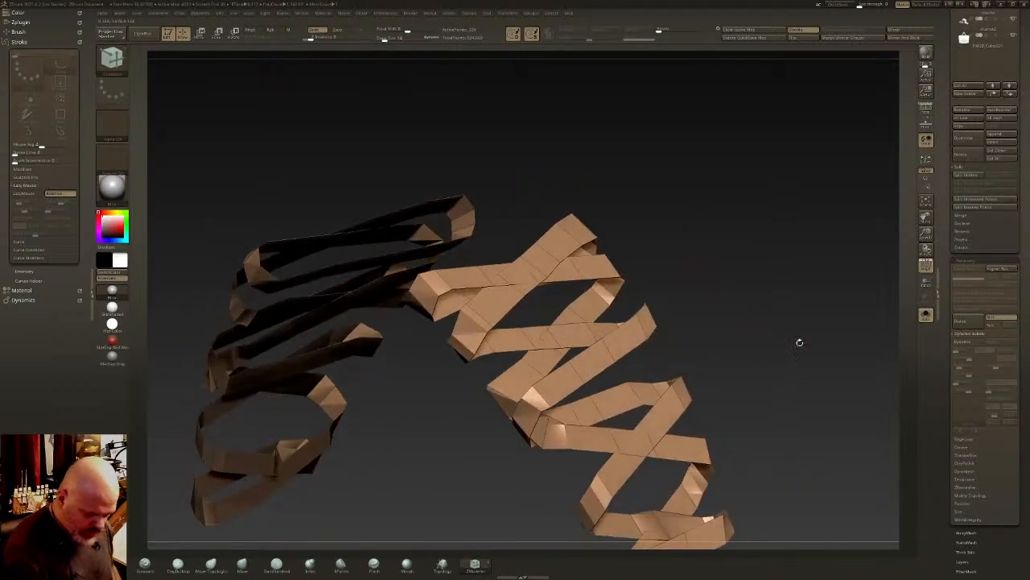
pyautogui.click(979, 497)
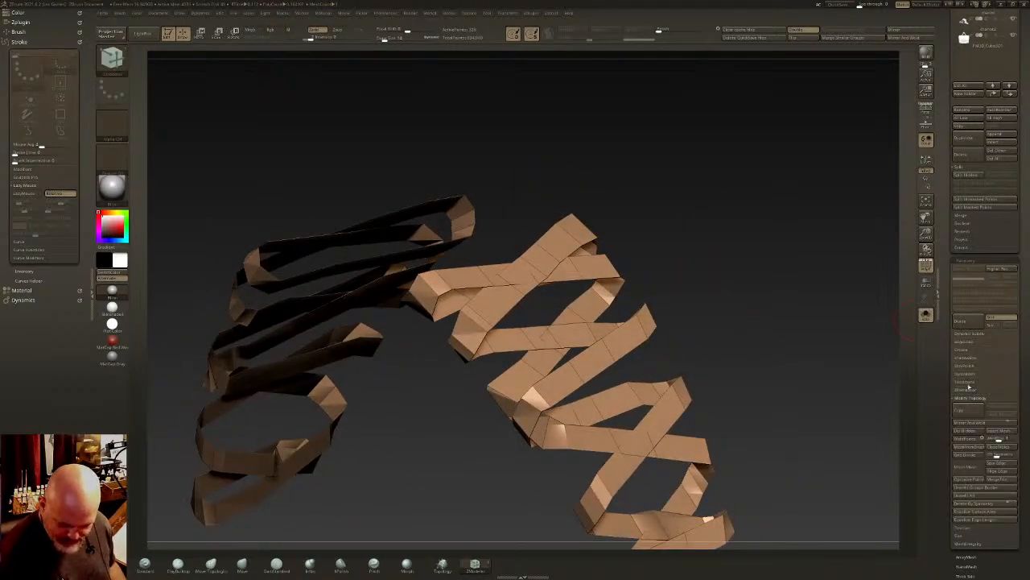
pyautogui.click(969, 433)
pyautogui.press('d')
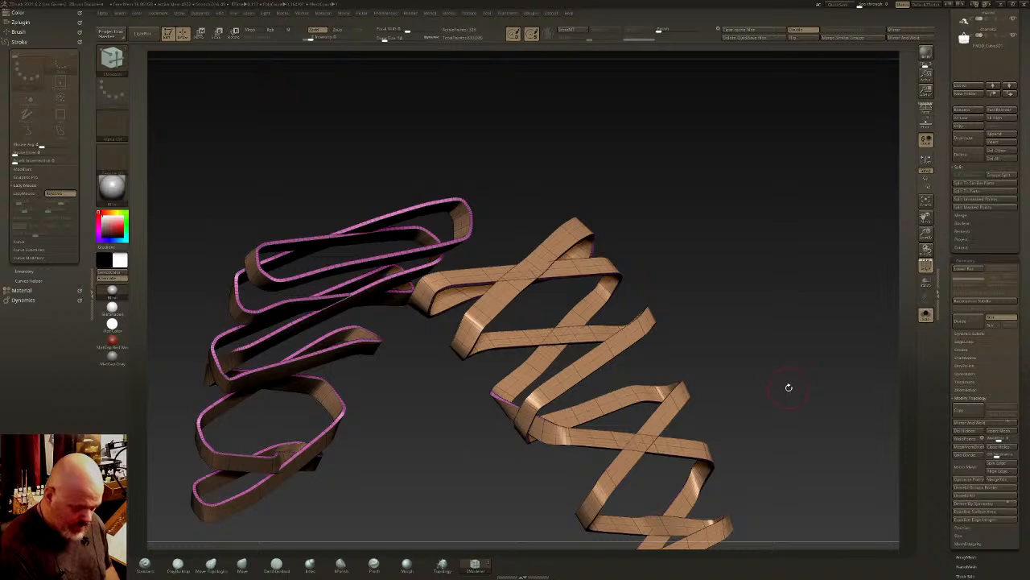
# - Undo the deletion and bring back the extruded border faces along the strip's edges
pyautogui.hotkey('ctrl', 'z')
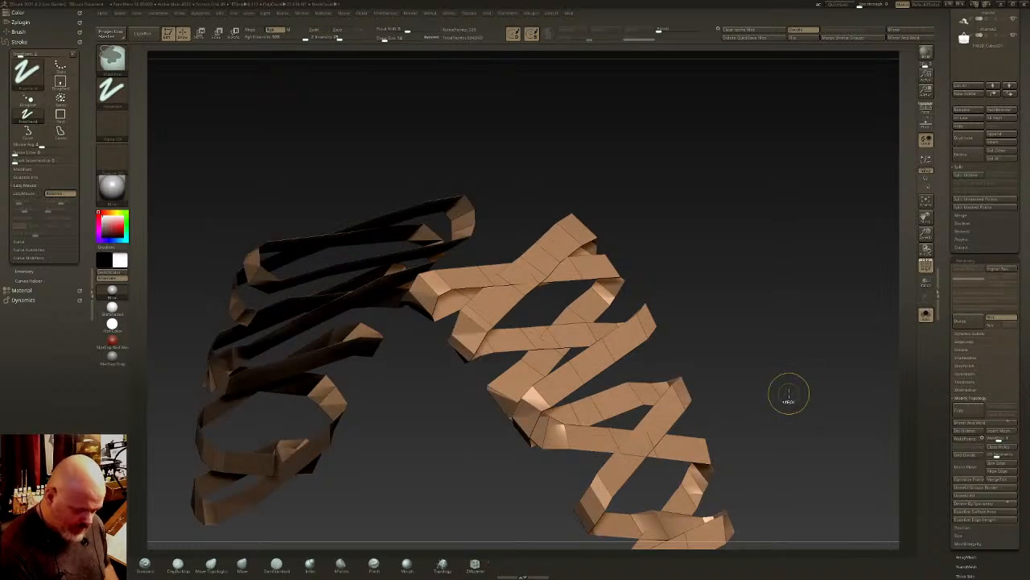
pyautogui.hotkey('ctrl', 'z')
pyautogui.hotkey('ctrl', 'shift', 'z')
pyautogui.hotkey('ctrl', 'shift', 'z')
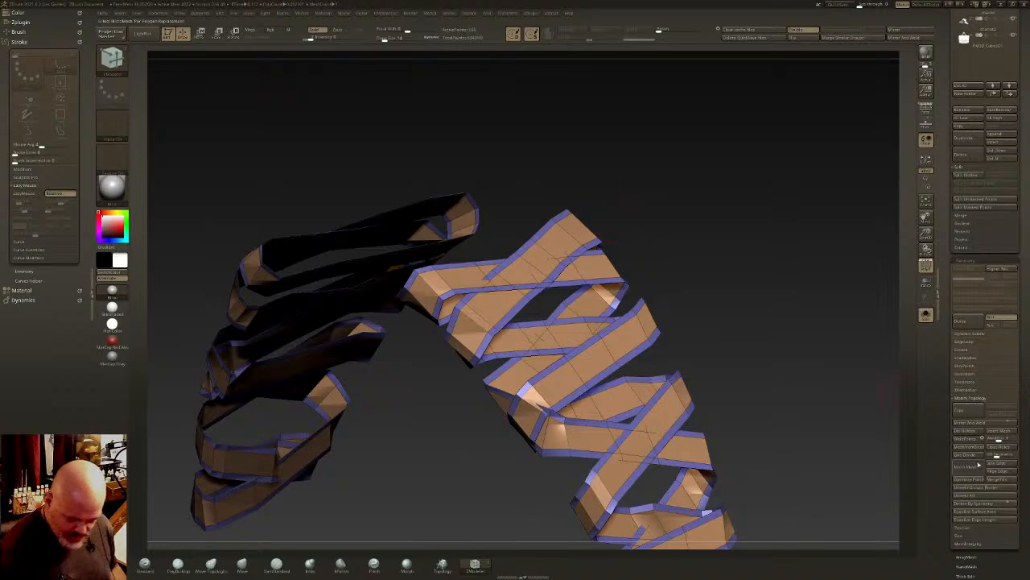
# - Delete the strip's remaining hidden faces and merge it into a single polygroup, with Dynamic Subdiv enabled
pyautogui.click(968, 430)
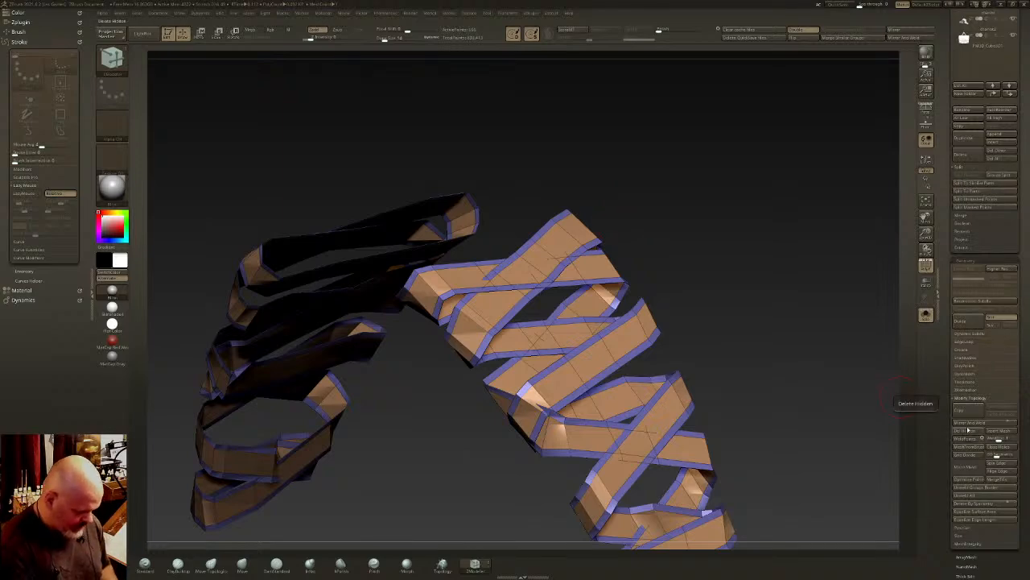
pyautogui.hotkey('ctrl', 'w')
pyautogui.press('d')
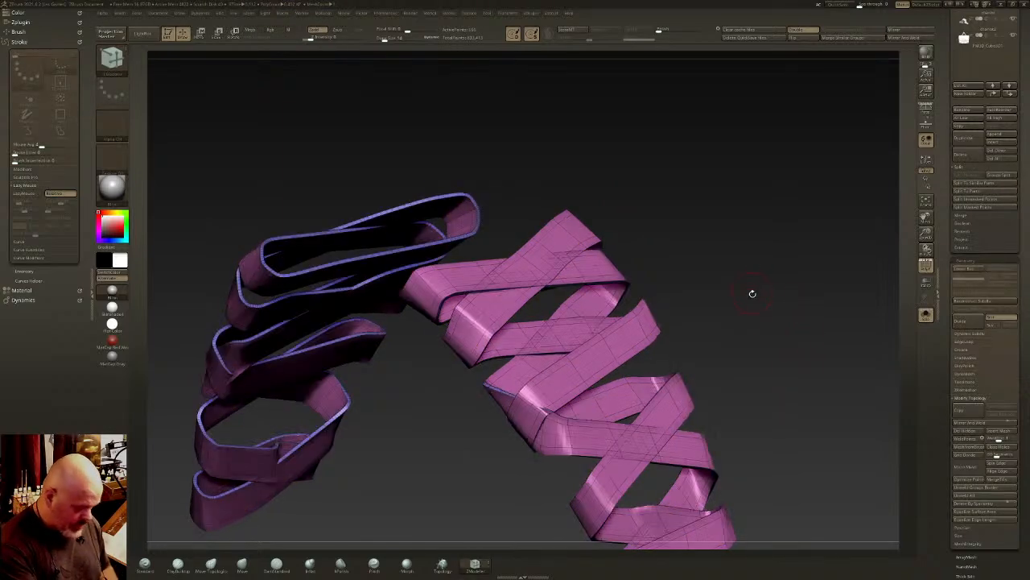
# - Hide the polyframe and show all subtools again to check the widened strip against the bags and harness
pyautogui.keyDown('alt'); pyautogui.moveTo(738, 355); pyautogui.dragTo(748, 310); pyautogui.keyUp('alt')
pyautogui.click(926, 315)
pyautogui.click(926, 266)
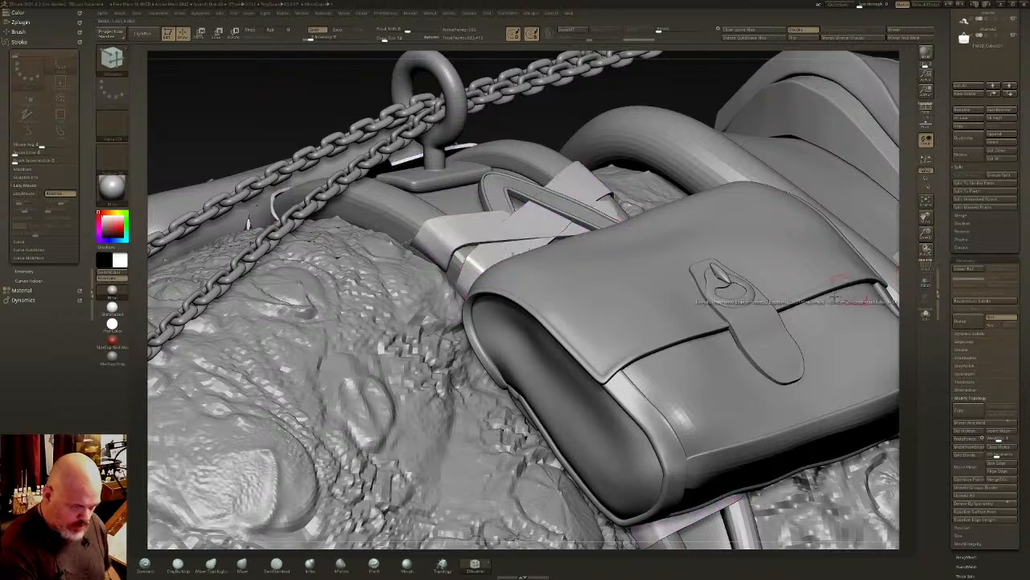
pyautogui.keyDown('ctrl'); pyautogui.moveTo(755, 359); pyautogui.dragTo(736, 306, button='right'); pyautogui.keyUp('ctrl')
pyautogui.moveTo(736, 306); pyautogui.dragTo(656, 345, button='right')
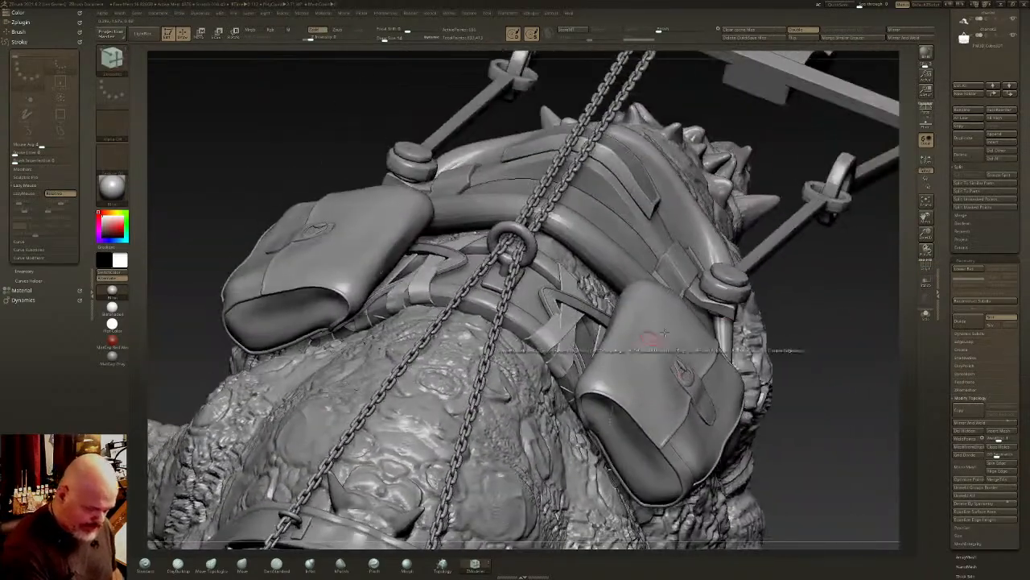
# - Adjust the widened strip's flat subdivision in the Dynamic Subdiv settings
pyautogui.click(976, 335)
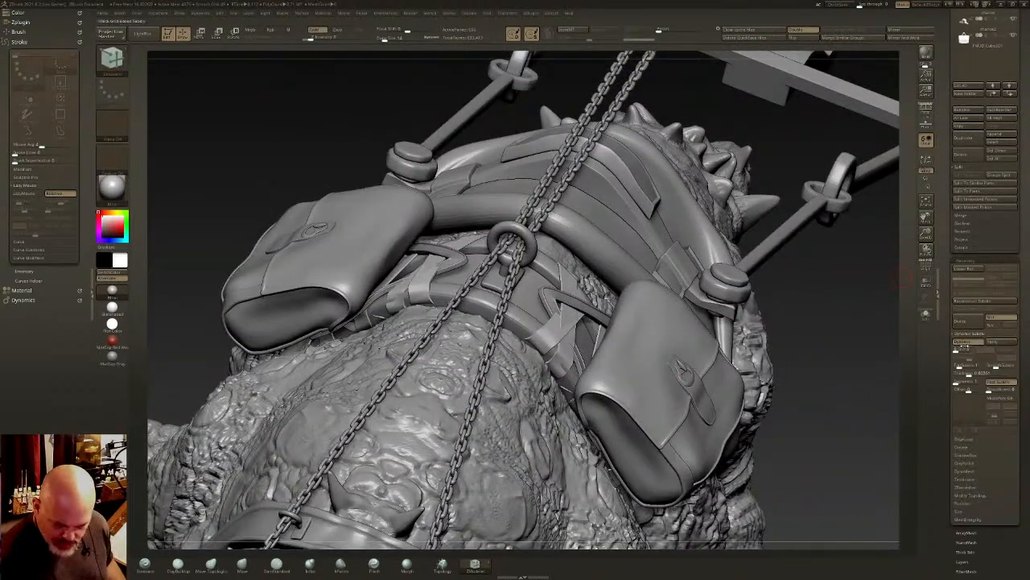
pyautogui.click(963, 343)
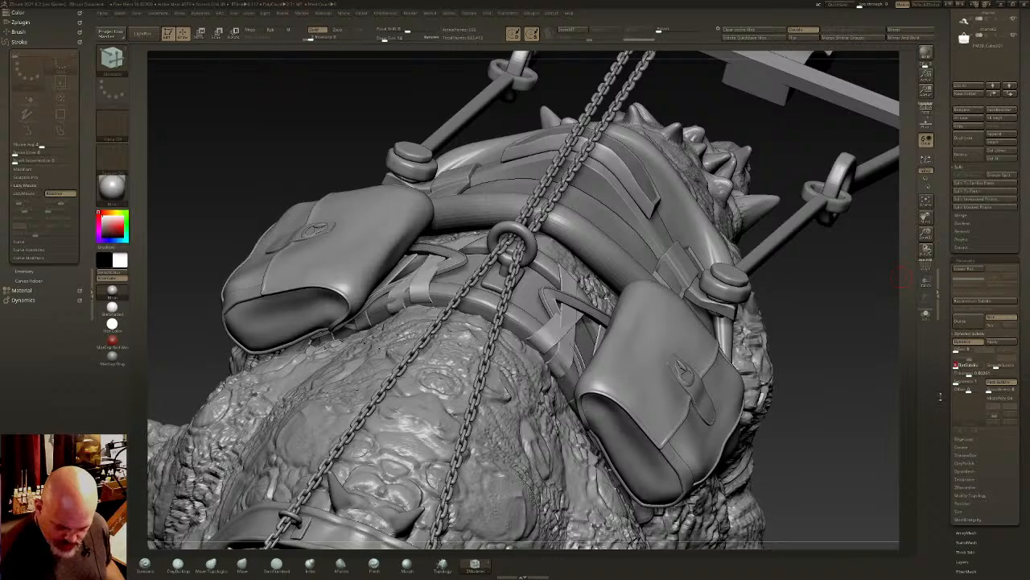
pyautogui.moveTo(651, 407)
pyautogui.mouseDown(button='right')
pyautogui.moveTo(610, 372)
pyautogui.moveTo(524, 415)
pyautogui.mouseUp(button='right')
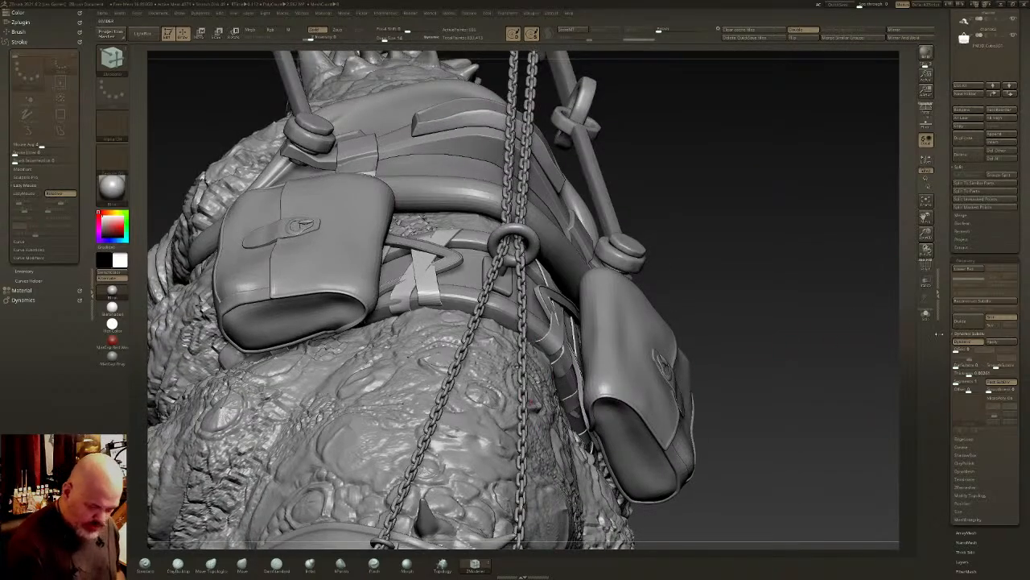
# - Hide the other subtools so that only the wrapped strip and the harness remain visible
pyautogui.moveTo(995, 222); pyautogui.dragTo(995, 528)
pyautogui.keyDown('shift'); pyautogui.click(1014, 228); pyautogui.keyUp('shift')
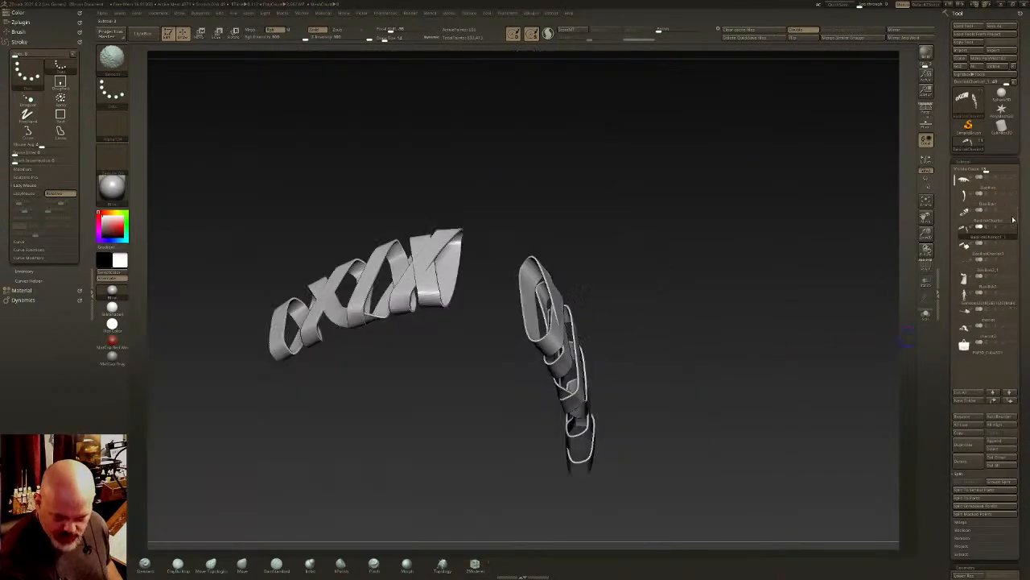
pyautogui.keyDown('shift'); pyautogui.click(1014, 214); pyautogui.keyUp('shift')
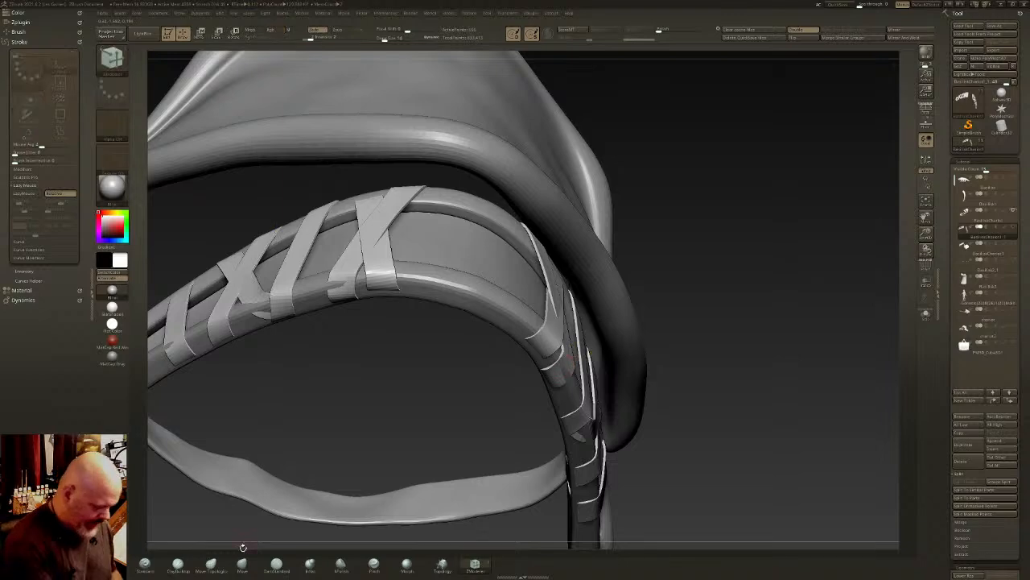
# - Adjust the strip's loops along the harness strap with the Move Topological brush at a changed draw size
pyautogui.click(211, 563)
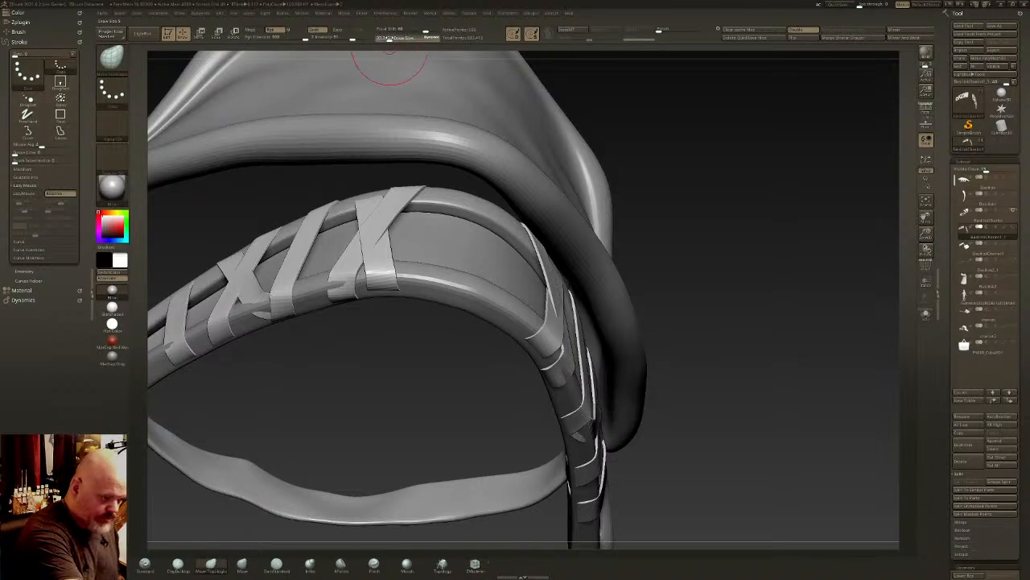
pyautogui.click(390, 38)
pyautogui.moveTo(499, 435); pyautogui.dragTo(518, 326, button='right')
pyautogui.moveTo(519, 419); pyautogui.dragTo(515, 340, button='right')
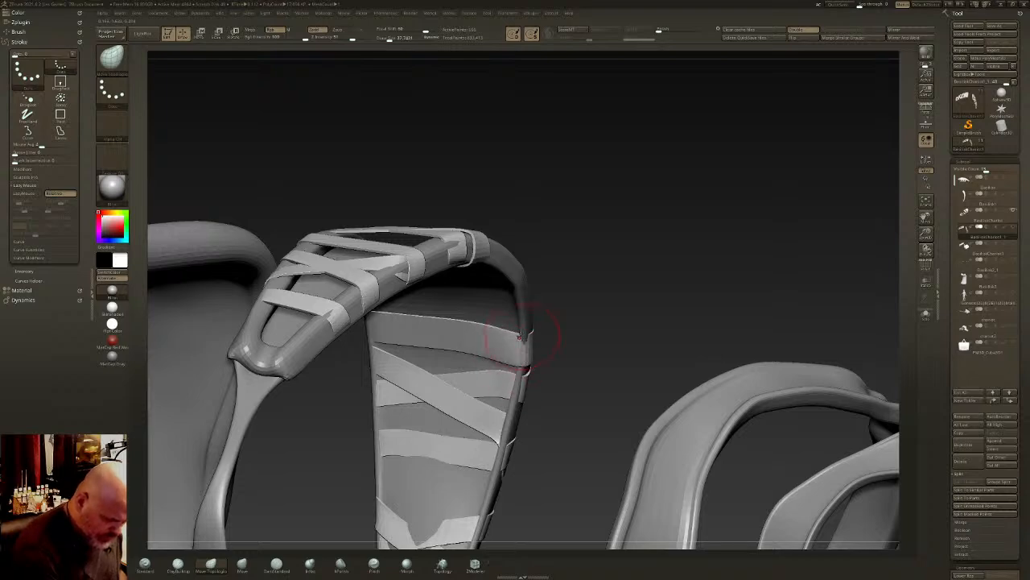
pyautogui.moveTo(535, 334); pyautogui.dragTo(543, 366, button='right')
pyautogui.moveTo(544, 373)
pyautogui.mouseDown()
pyautogui.moveTo(551, 396)
pyautogui.moveTo(583, 383)
pyautogui.moveTo(573, 387)
pyautogui.mouseUp()
pyautogui.moveTo(573, 385); pyautogui.dragTo(569, 313, button='right')
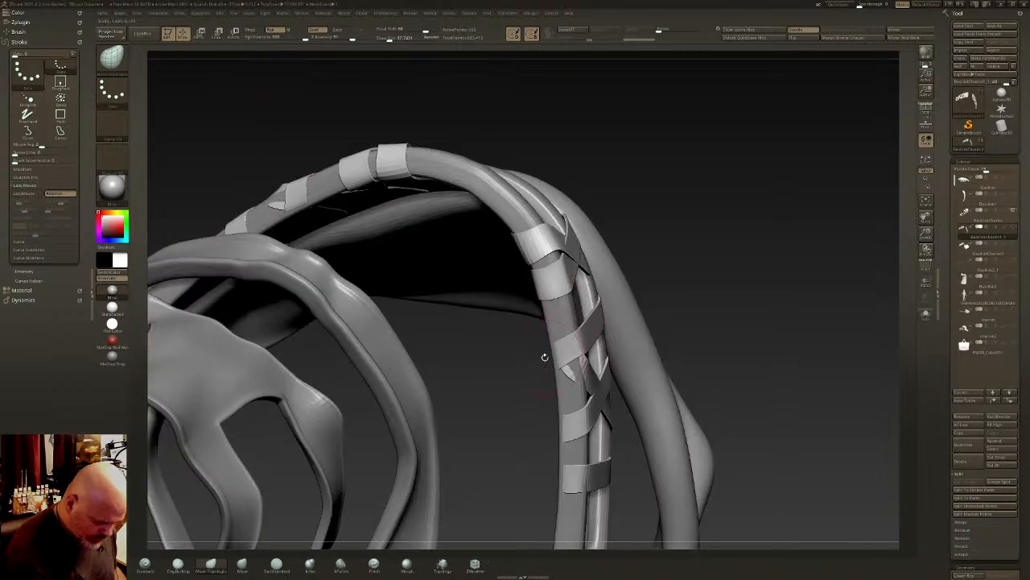
# - Fit the strip's crossing loops around the harness strap's outer rim using the Move brush
pyautogui.click(244, 565)
pyautogui.moveTo(568, 371); pyautogui.dragTo(577, 368)
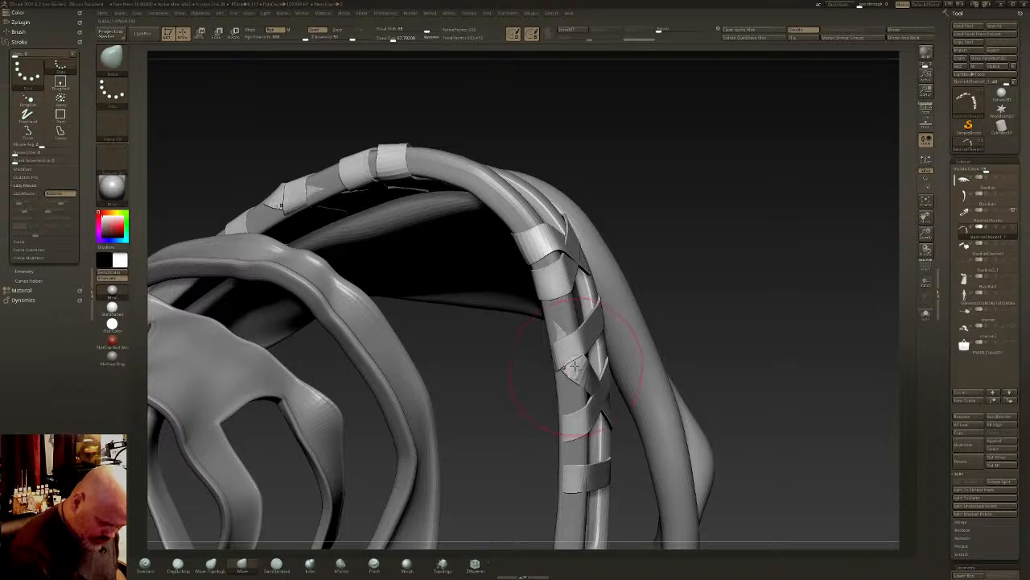
pyautogui.moveTo(553, 336); pyautogui.dragTo(546, 326)
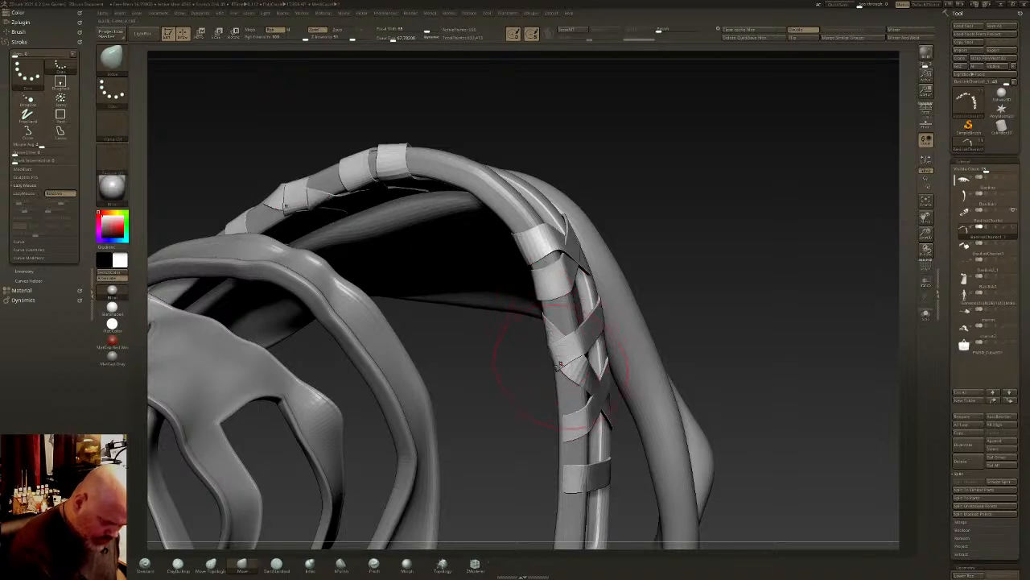
pyautogui.moveTo(562, 360); pyautogui.dragTo(566, 352)
pyautogui.moveTo(566, 352); pyautogui.dragTo(533, 341, button='right')
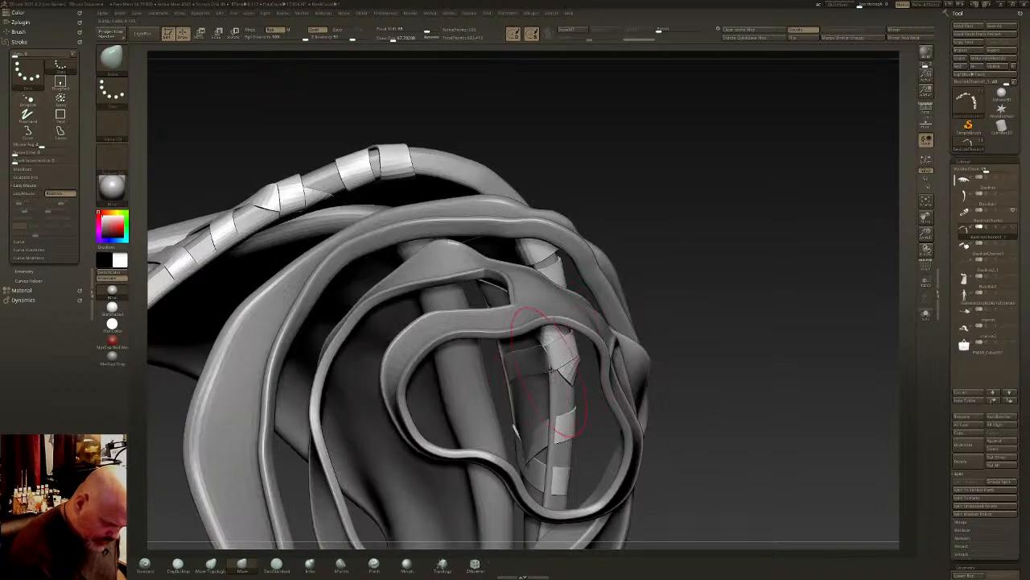
pyautogui.moveTo(537, 344); pyautogui.dragTo(541, 363)
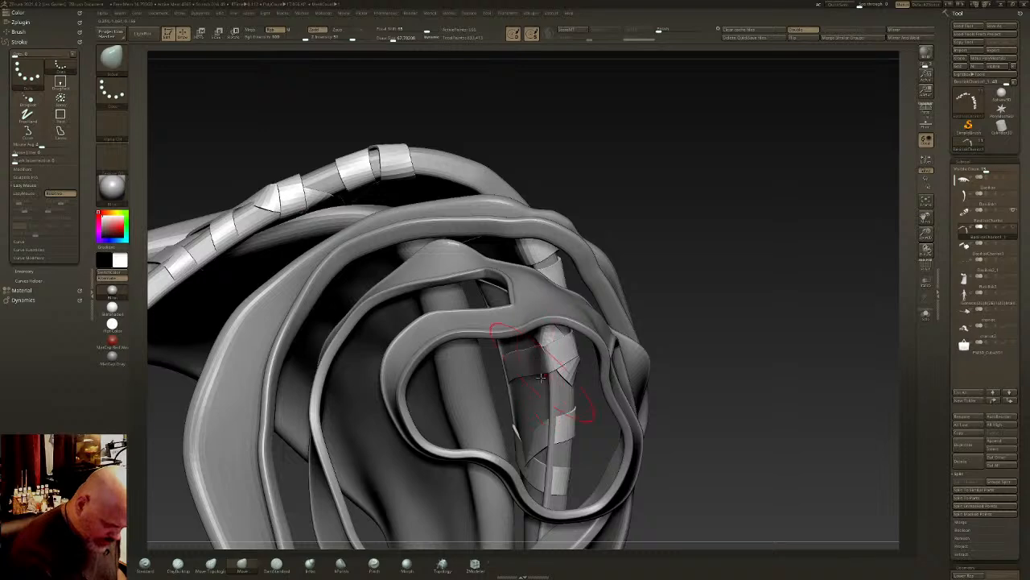
# - Pull the loops at the strap's narrow end against the padded rim, covering both the outer and inner sides
pyautogui.moveTo(556, 427); pyautogui.dragTo(556, 424)
pyautogui.moveTo(556, 422); pyautogui.dragTo(621, 428, button='right')
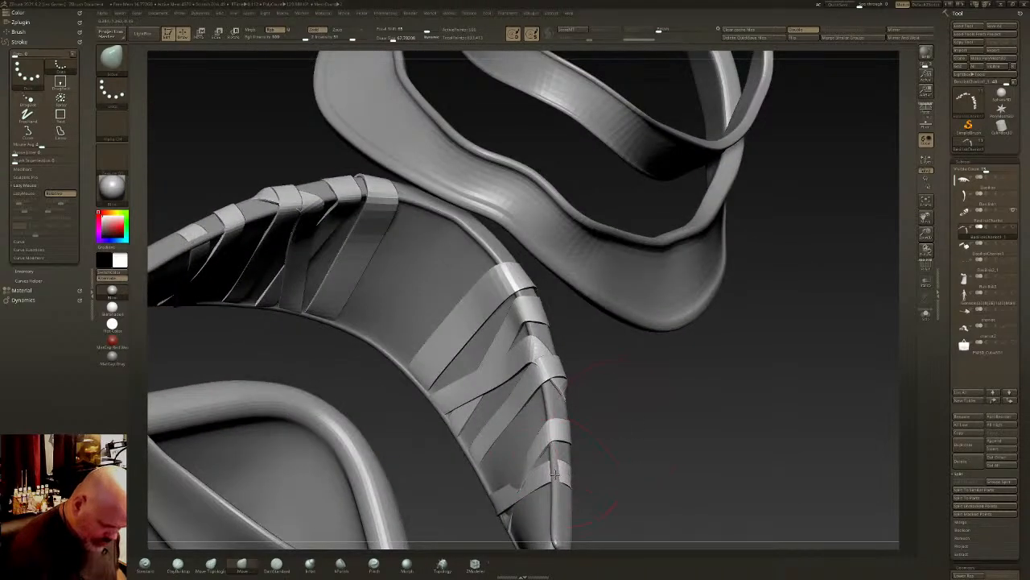
pyautogui.moveTo(555, 475); pyautogui.dragTo(520, 487)
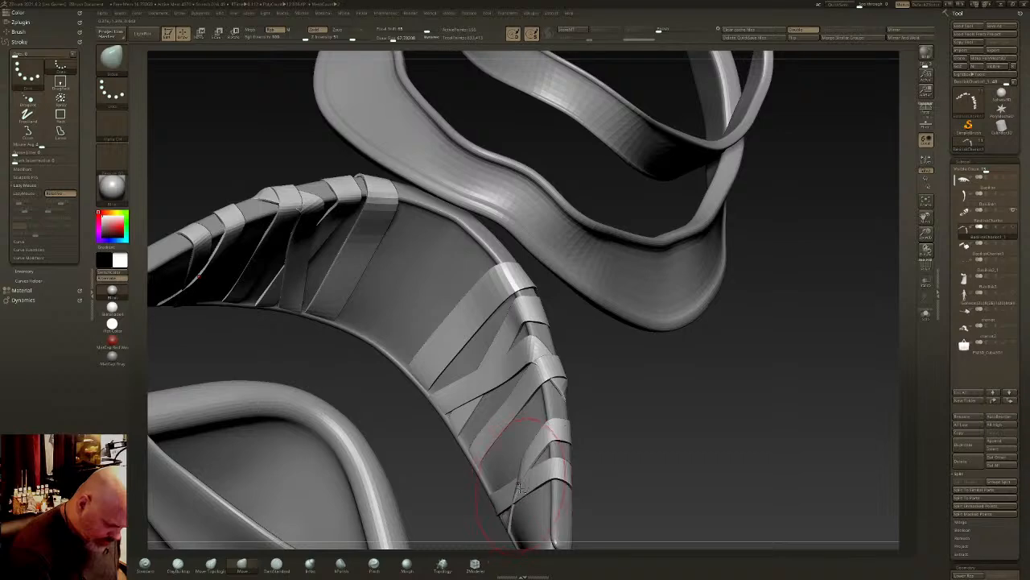
pyautogui.moveTo(507, 515); pyautogui.dragTo(485, 389, button='right')
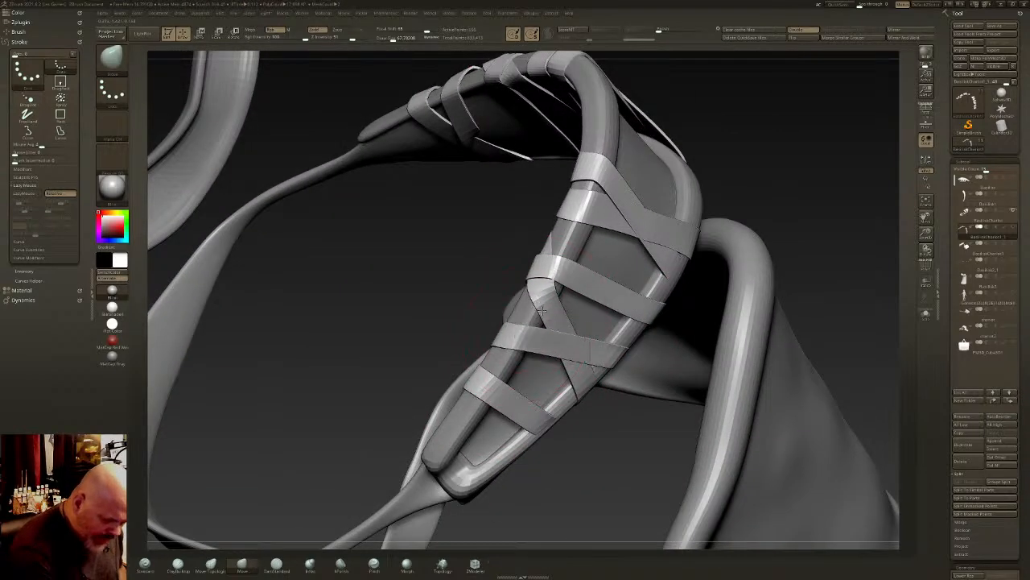
# - Refine how the loops cross the strap's front panel and edges with the Move Topological brush
pyautogui.click(211, 563)
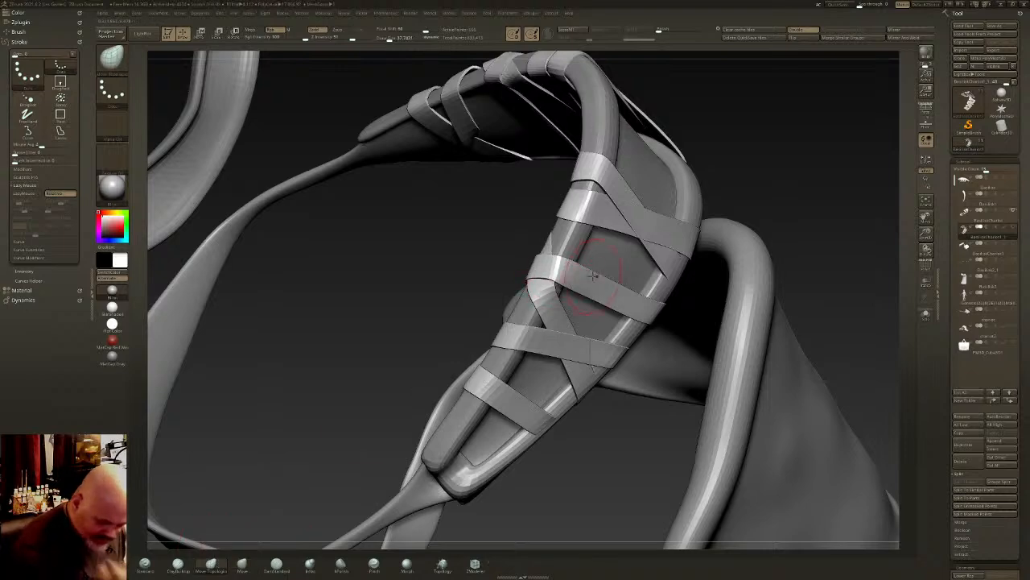
pyautogui.moveTo(594, 277)
pyautogui.mouseDown(button='right')
pyautogui.moveTo(636, 272)
pyautogui.moveTo(635, 256)
pyautogui.moveTo(586, 332)
pyautogui.mouseUp(button='right')
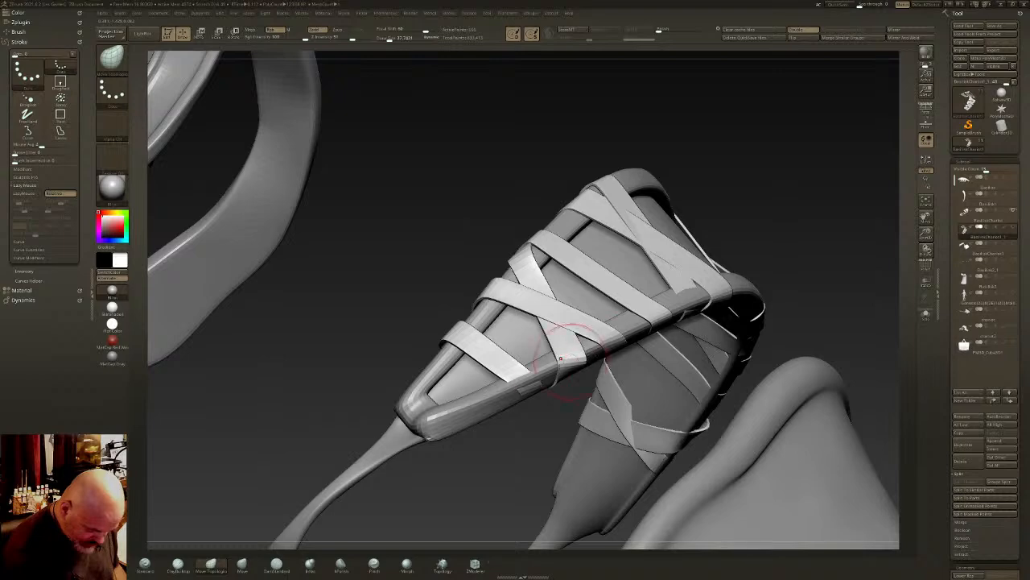
pyautogui.moveTo(514, 377); pyautogui.dragTo(527, 384)
pyautogui.moveTo(531, 455)
pyautogui.mouseDown(button='right')
pyautogui.moveTo(528, 400)
pyautogui.moveTo(545, 356)
pyautogui.moveTo(520, 388)
pyautogui.mouseUp(button='right')
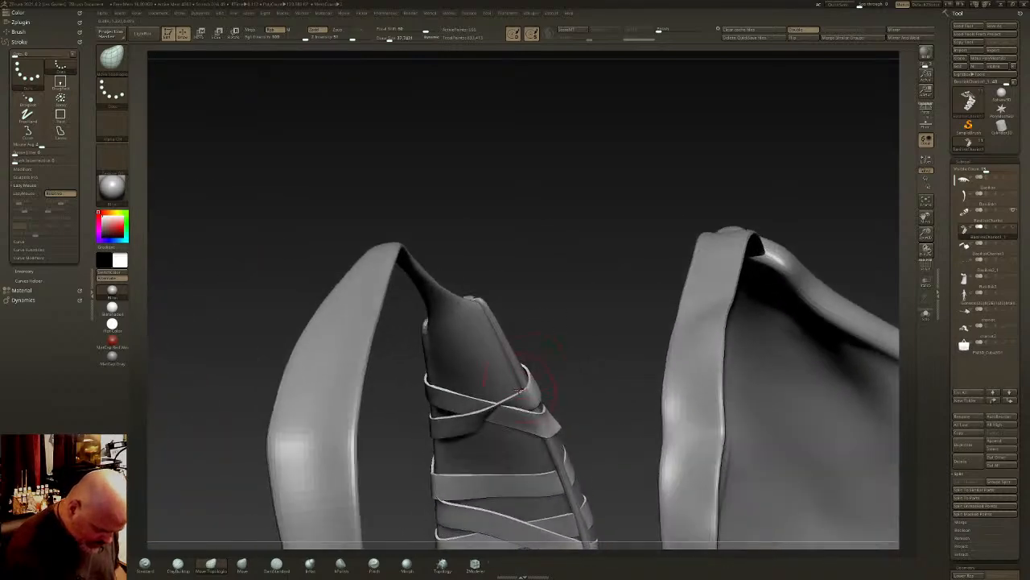
# - Display the polyframe and isolate the wrapped strip to inspect its topology from several angles
pyautogui.click(930, 269)
pyautogui.moveTo(585, 423); pyautogui.dragTo(605, 294, button='right')
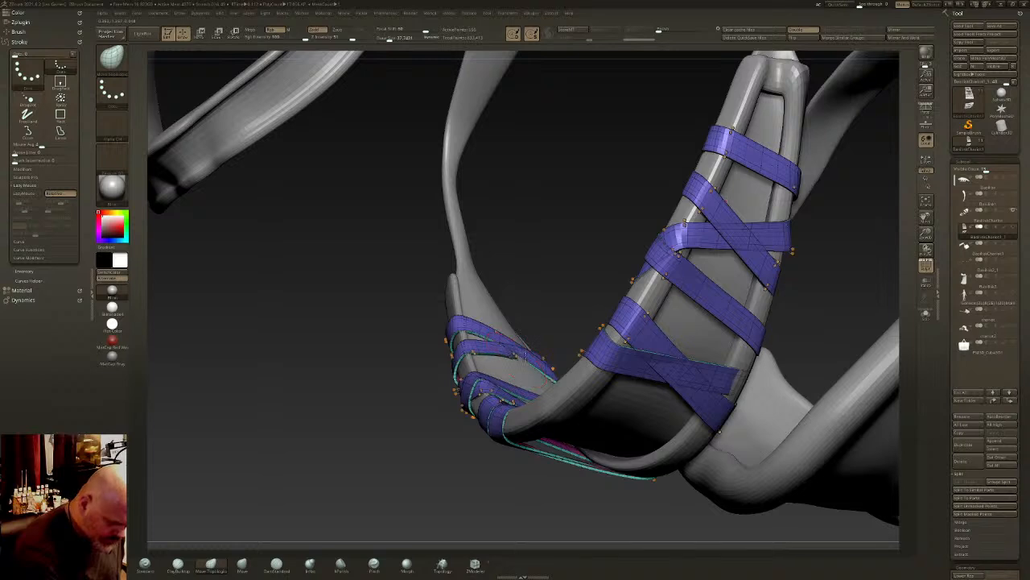
pyautogui.click(926, 317)
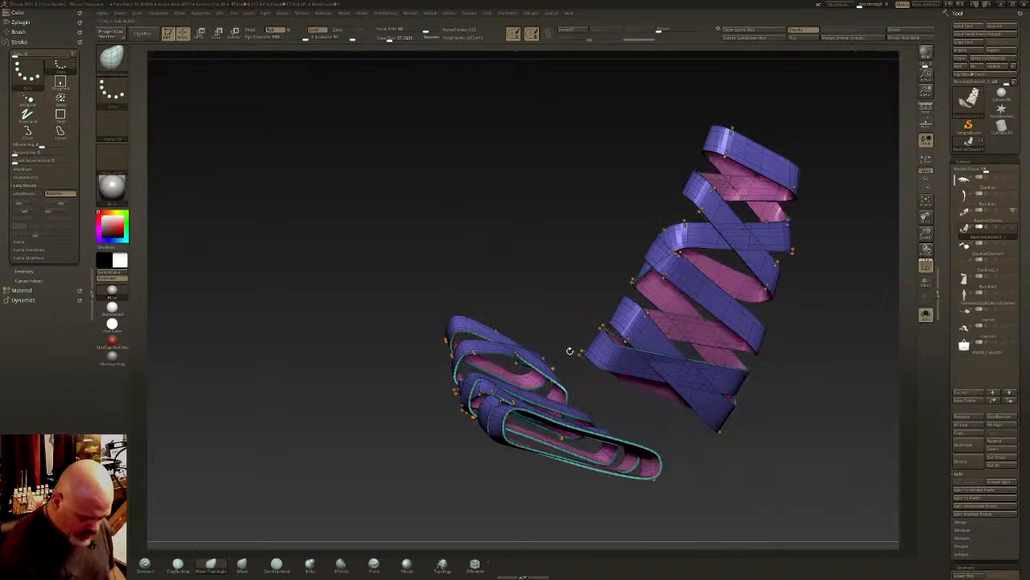
pyautogui.moveTo(572, 350); pyautogui.dragTo(557, 348, button='right')
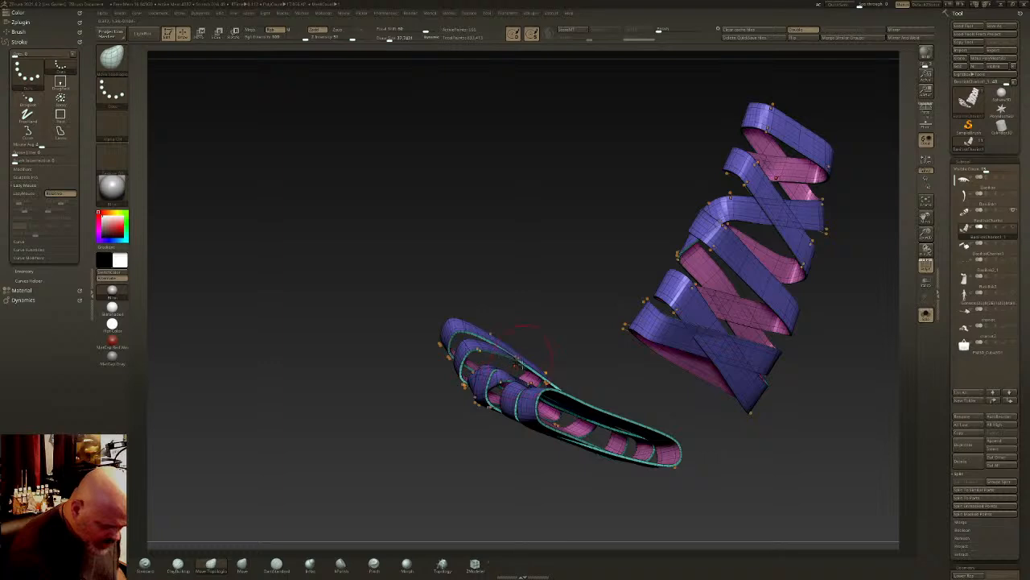
pyautogui.click(242, 565)
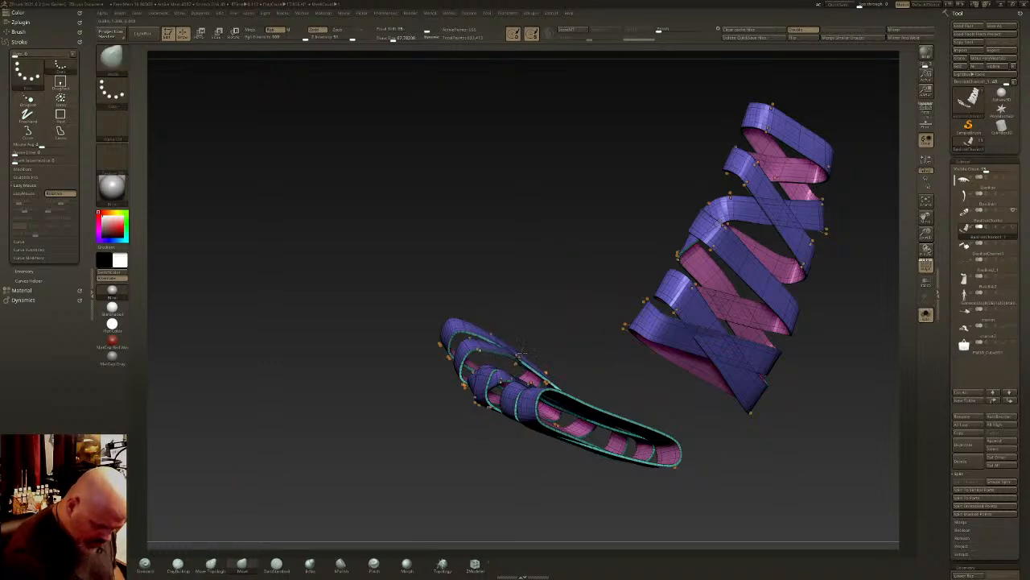
pyautogui.moveTo(480, 479); pyautogui.dragTo(387, 501)
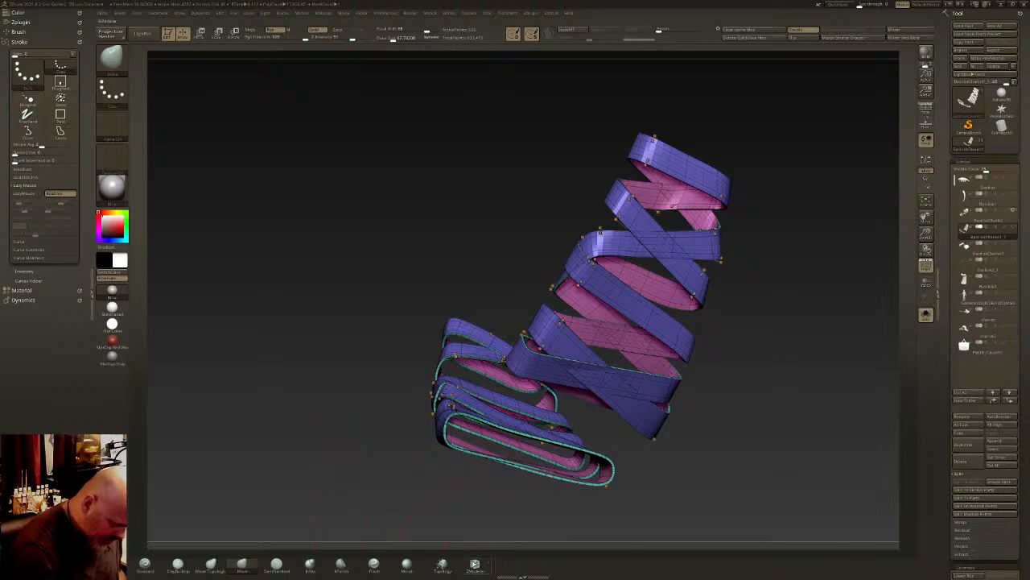
# - Insert extra edge loops along the length of the strip with ZModeler's edge Insert action
pyautogui.click(475, 565)
pyautogui.moveTo(509, 318); pyautogui.dragTo(514, 332)
pyautogui.click(515, 346)
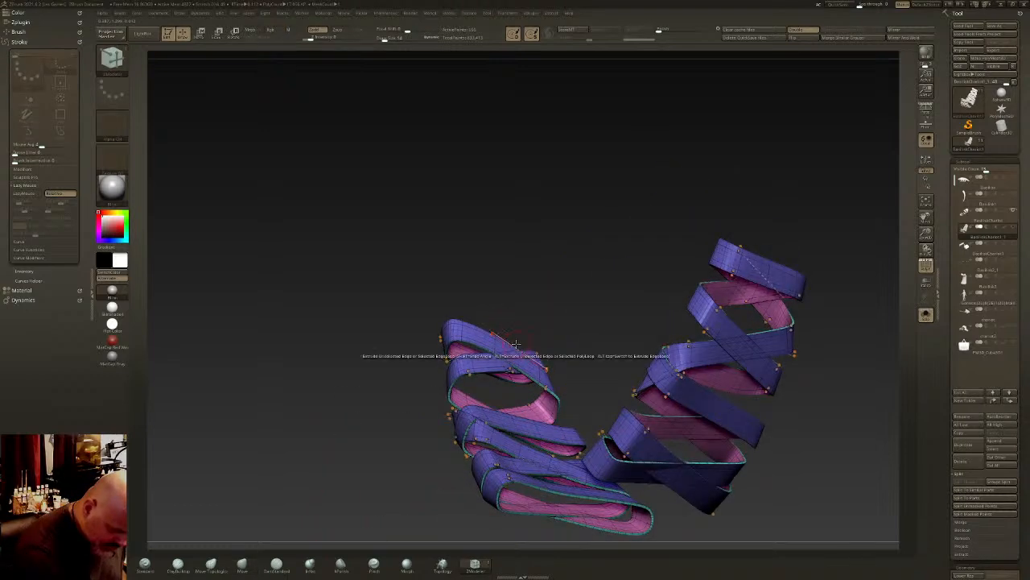
pyautogui.click(524, 357)
pyautogui.hotkey('ctrl', 'z')
pyautogui.keyDown('ctrl'); pyautogui.moveTo(450, 338); pyautogui.dragTo(400, 363, button='right'); pyautogui.keyUp('ctrl')
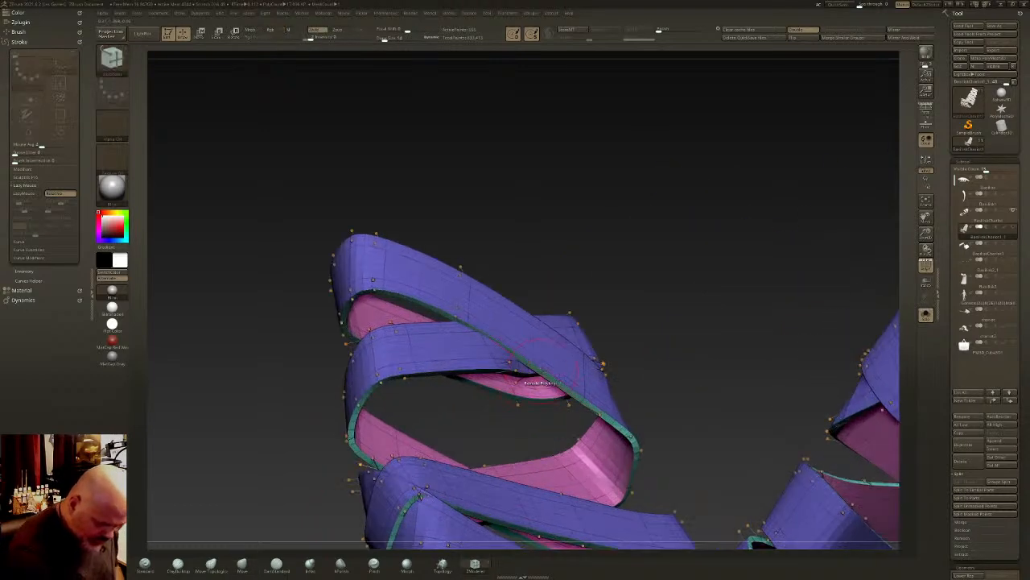
pyautogui.press('space')
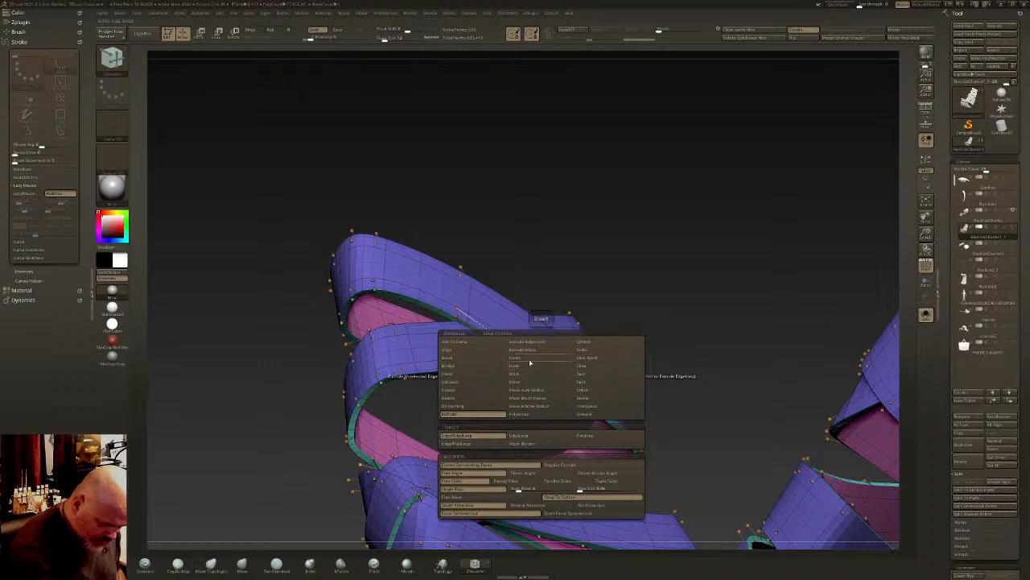
pyautogui.click(529, 360)
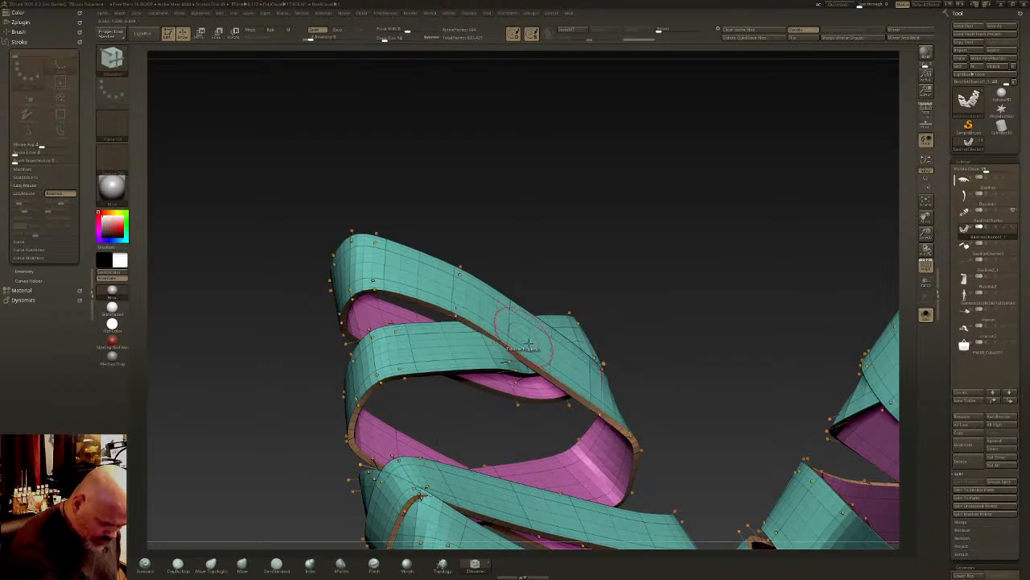
pyautogui.click(553, 372)
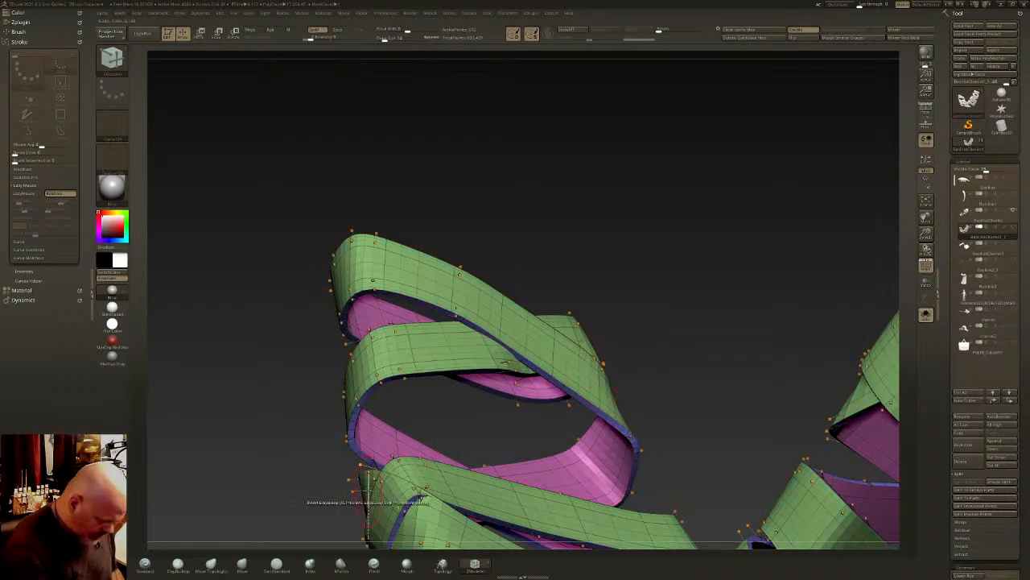
# - Bring the harness back into view and fit the denser strip's loops to the strap with the Move brush
pyautogui.click(242, 563)
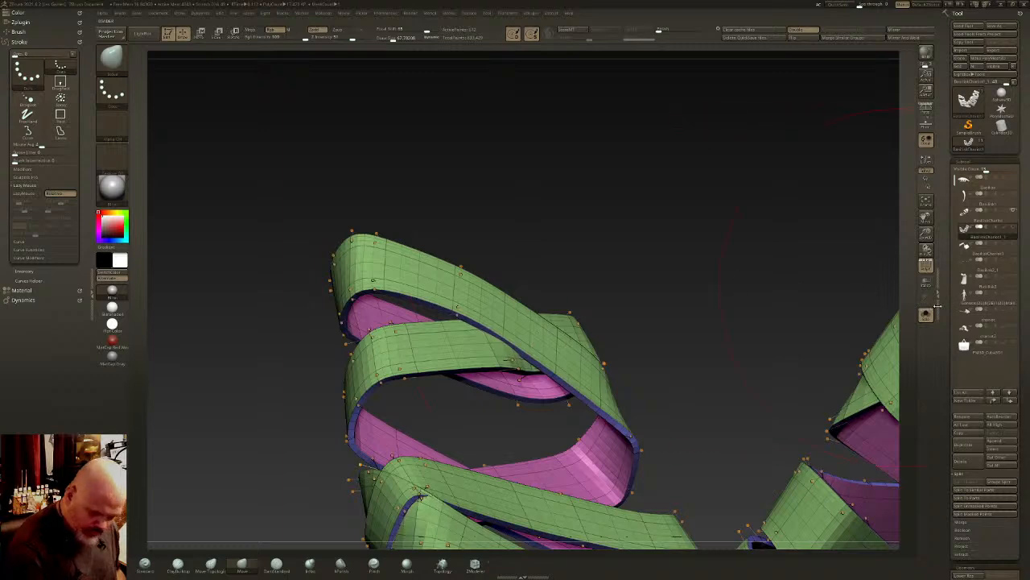
pyautogui.click(927, 313)
pyautogui.keyDown('ctrl'); pyautogui.moveTo(604, 371); pyautogui.dragTo(602, 330, button='right'); pyautogui.keyUp('ctrl')
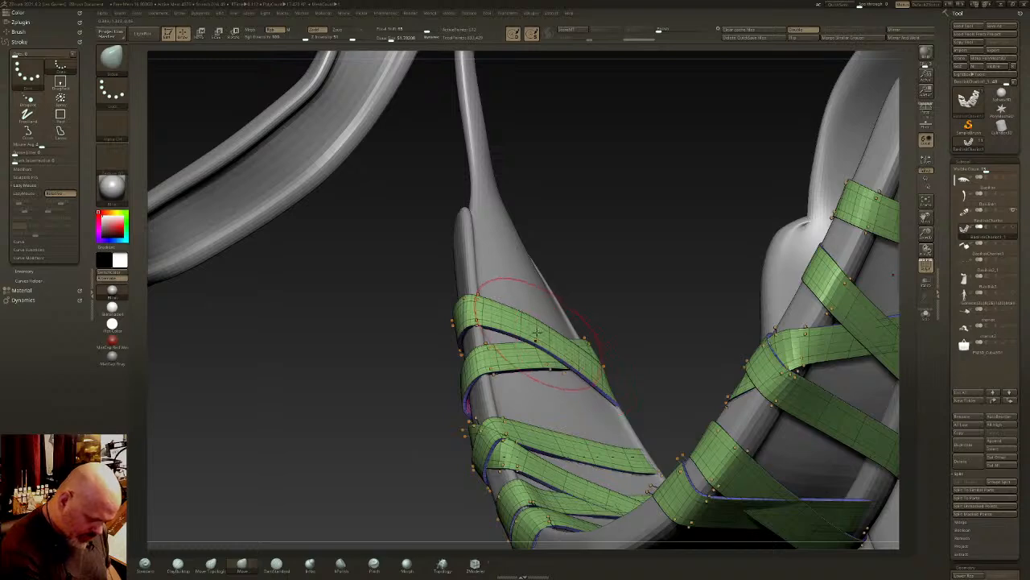
pyautogui.moveTo(511, 322); pyautogui.dragTo(484, 283, button='right')
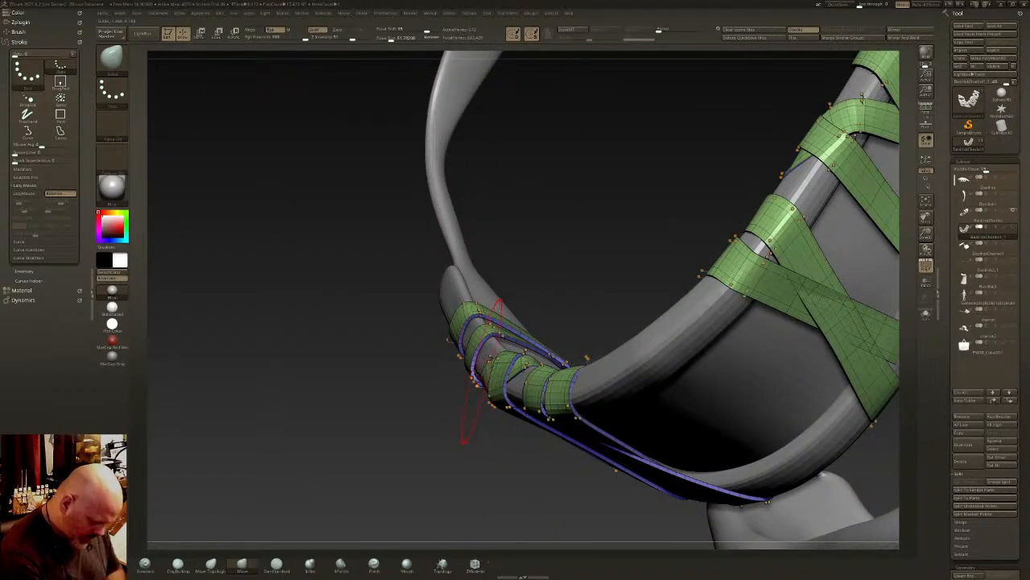
pyautogui.moveTo(477, 372); pyautogui.dragTo(476, 375, button='right')
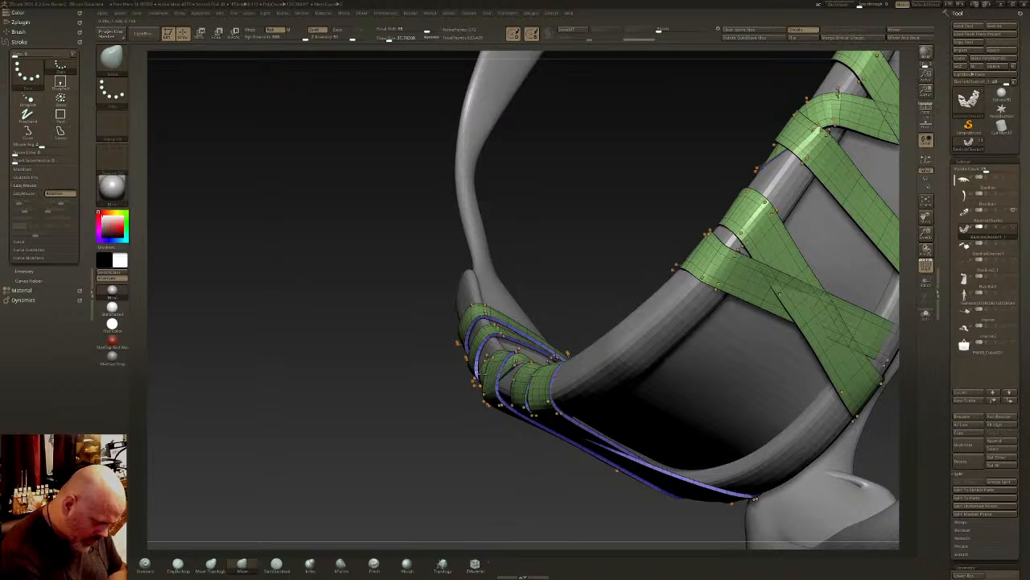
pyautogui.moveTo(487, 324); pyautogui.dragTo(672, 413, button='right')
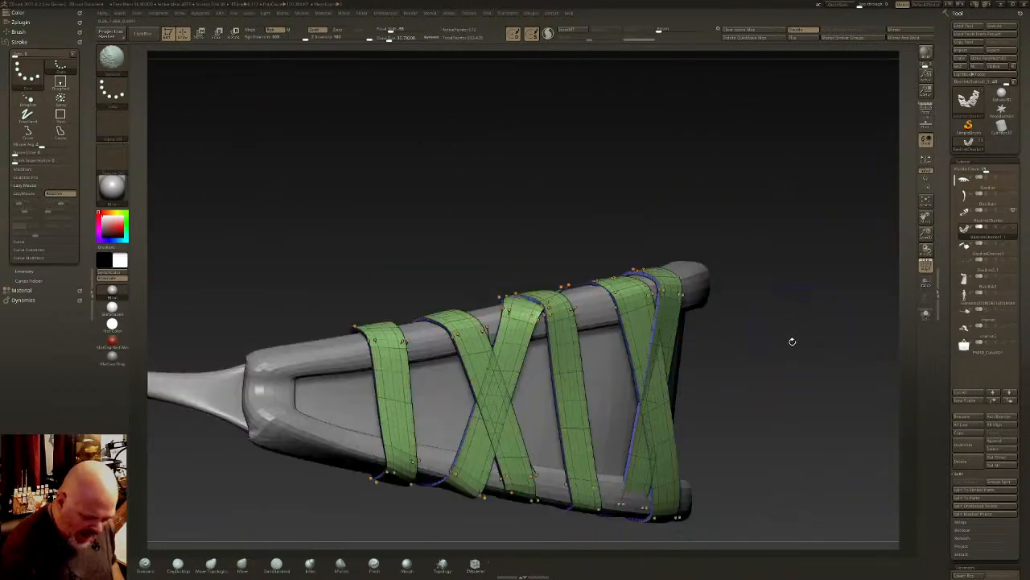
# - Nudge the crossing loops near the strap's wide end with the Move Topological brush
pyautogui.moveTo(792, 342); pyautogui.dragTo(595, 411, button='right')
pyautogui.click(211, 563)
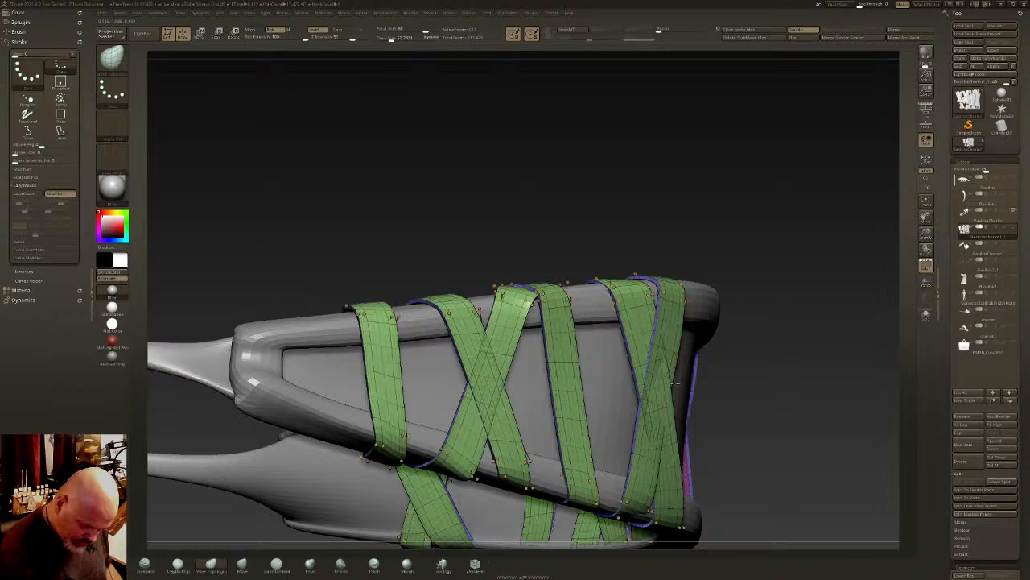
pyautogui.moveTo(665, 393); pyautogui.dragTo(665, 410)
# - Hide the polyframe and make the bags visible again over the wrapped harness strap
pyautogui.click(926, 266)
pyautogui.moveTo(829, 348)
pyautogui.mouseDown(button='right')
pyautogui.moveTo(713, 375)
pyautogui.moveTo(713, 390)
pyautogui.moveTo(723, 218)
pyautogui.mouseUp(button='right')
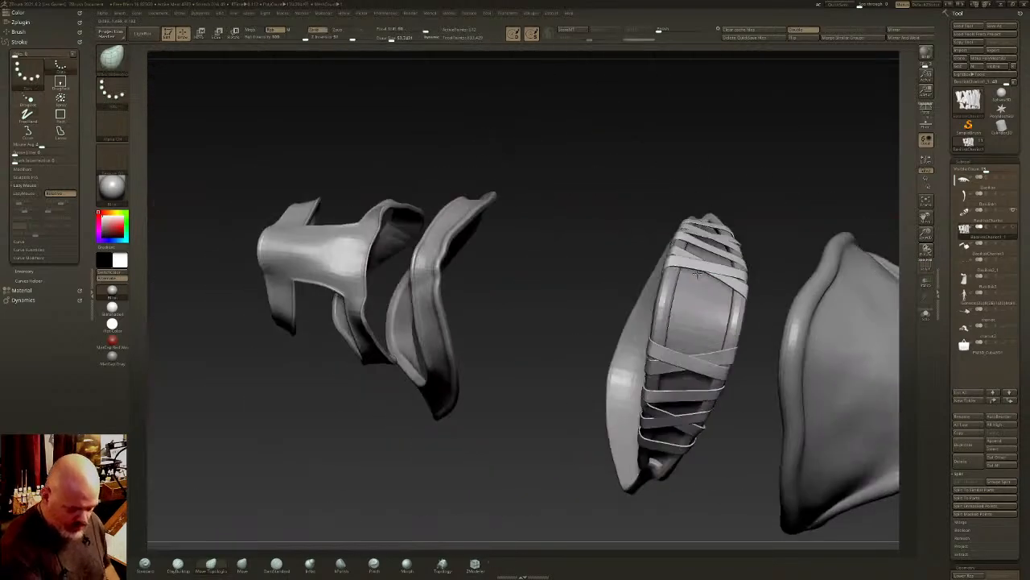
pyautogui.moveTo(692, 338)
pyautogui.mouseDown(button='right')
pyautogui.moveTo(724, 299)
pyautogui.moveTo(660, 299)
pyautogui.moveTo(643, 273)
pyautogui.mouseUp(button='right')
pyautogui.moveTo(931, 314)
pyautogui.mouseDown(button='right')
pyautogui.moveTo(797, 387)
pyautogui.moveTo(936, 323)
pyautogui.mouseUp(button='right')
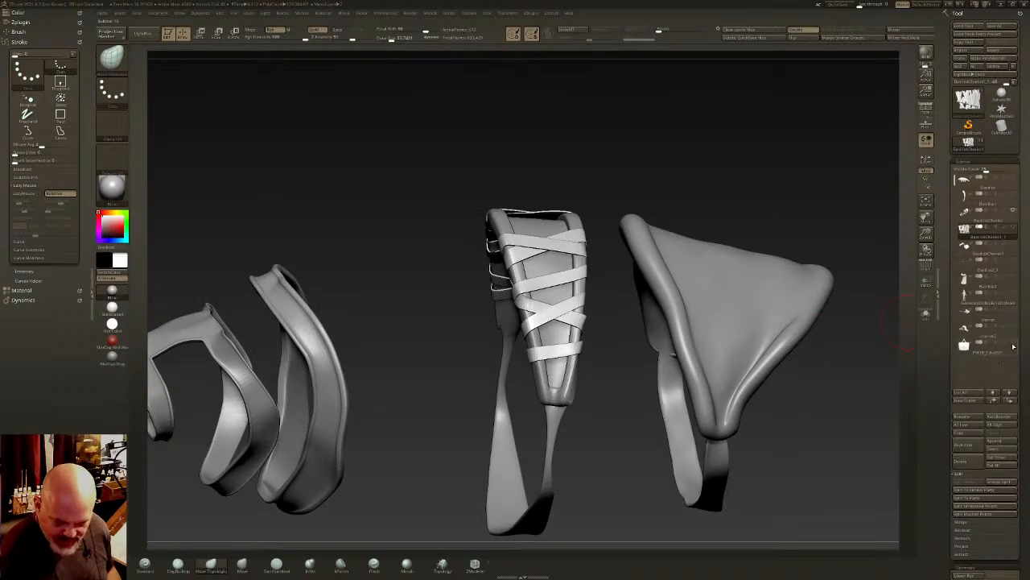
pyautogui.click(1014, 244)
pyautogui.moveTo(591, 274); pyautogui.dragTo(620, 341, button='right')
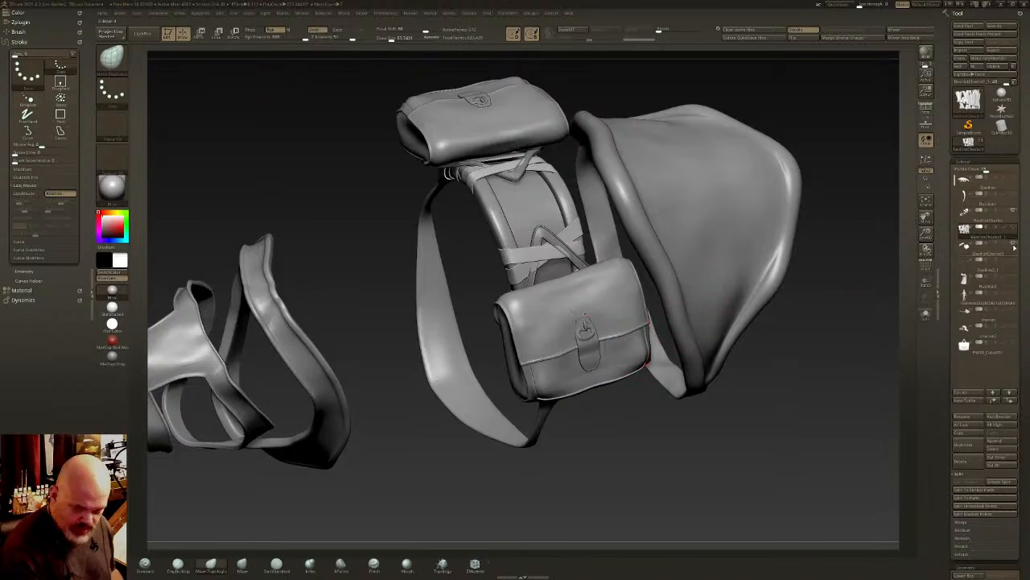
# - Select the bags subtool and shift the bags slightly downward with the transform gizmo
pyautogui.click(986, 252)
pyautogui.press('w')
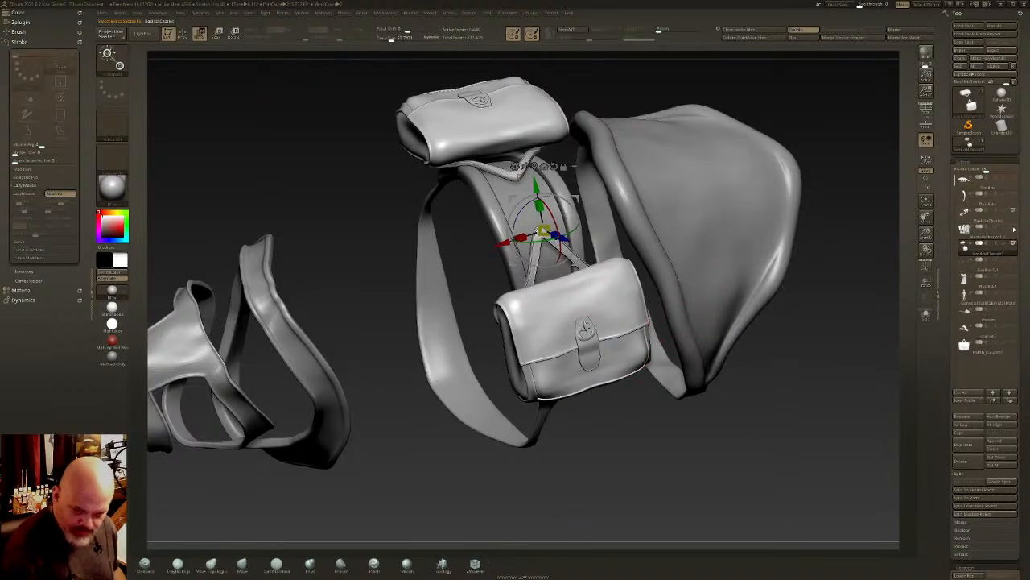
pyautogui.moveTo(535, 186); pyautogui.dragTo(537, 193)
# - Reshape the bag's hanging strap where it meets the wrapped strip using the Move brush
pyautogui.press('q')
pyautogui.click(244, 565)
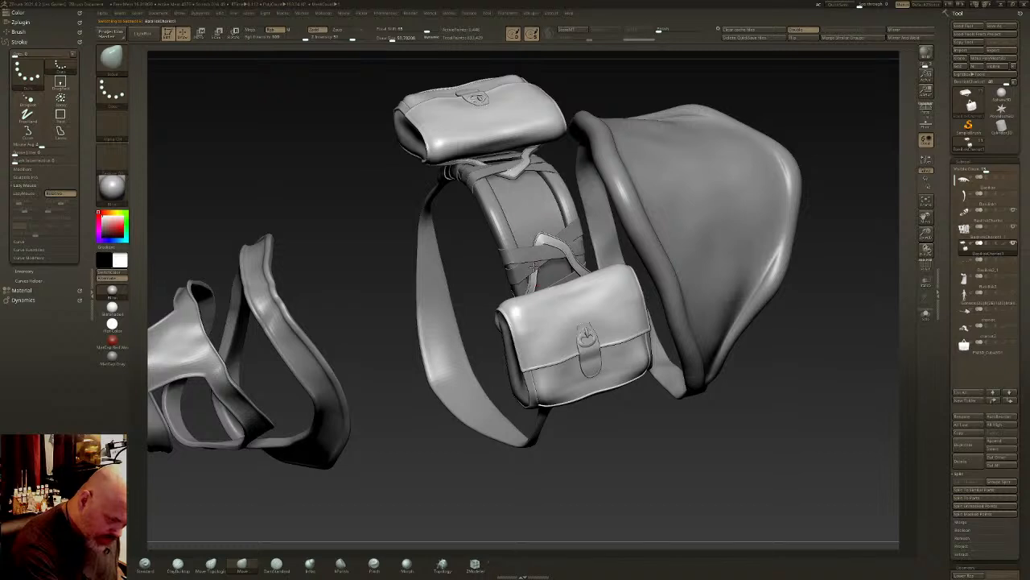
pyautogui.moveTo(544, 238); pyautogui.dragTo(548, 245, button='right')
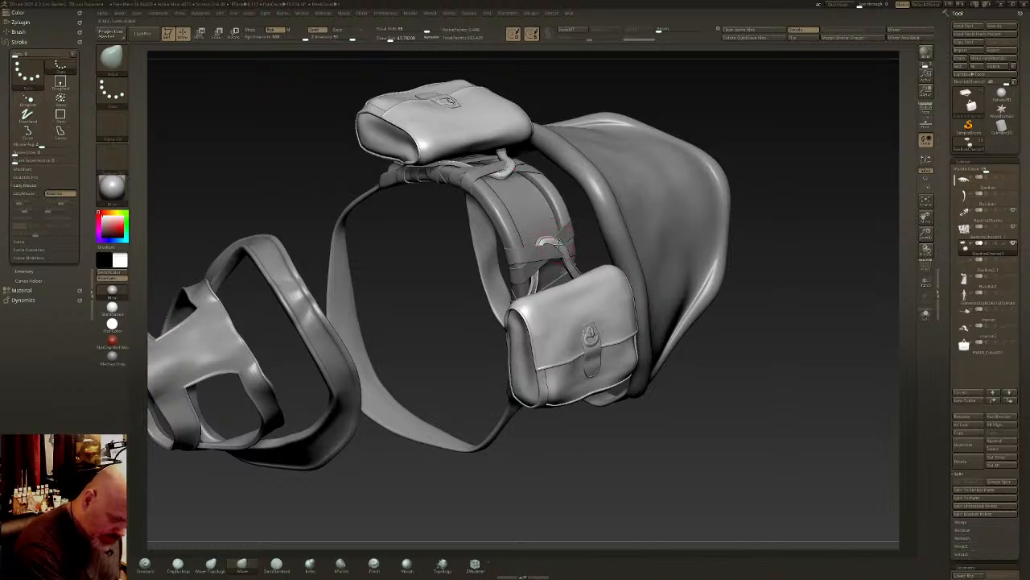
pyautogui.moveTo(544, 242); pyautogui.dragTo(548, 242, button='right')
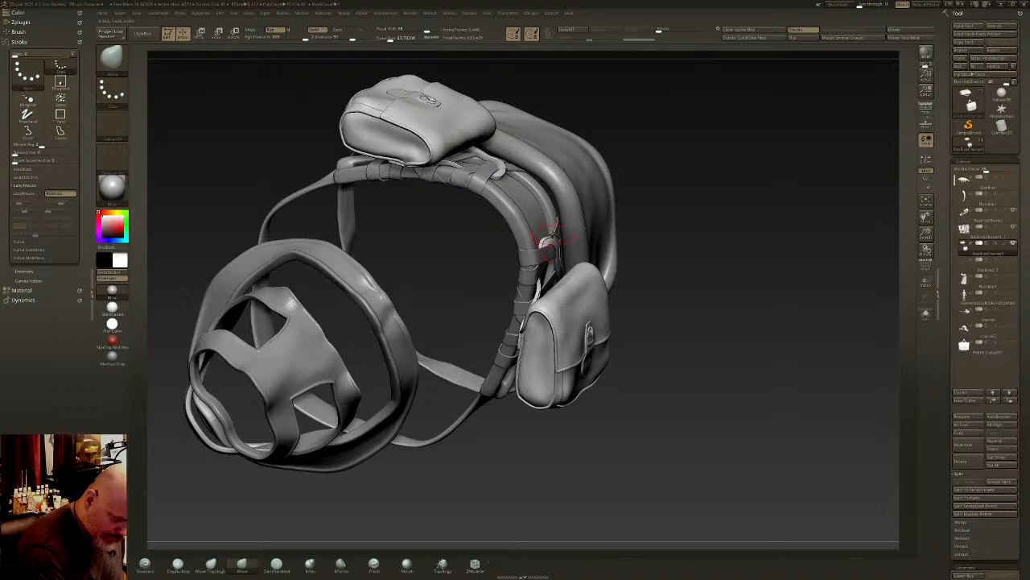
pyautogui.moveTo(548, 240)
pyautogui.mouseDown(button='right')
pyautogui.moveTo(515, 265)
pyautogui.moveTo(586, 320)
pyautogui.moveTo(593, 228)
pyautogui.moveTo(634, 226)
pyautogui.mouseUp(button='right')
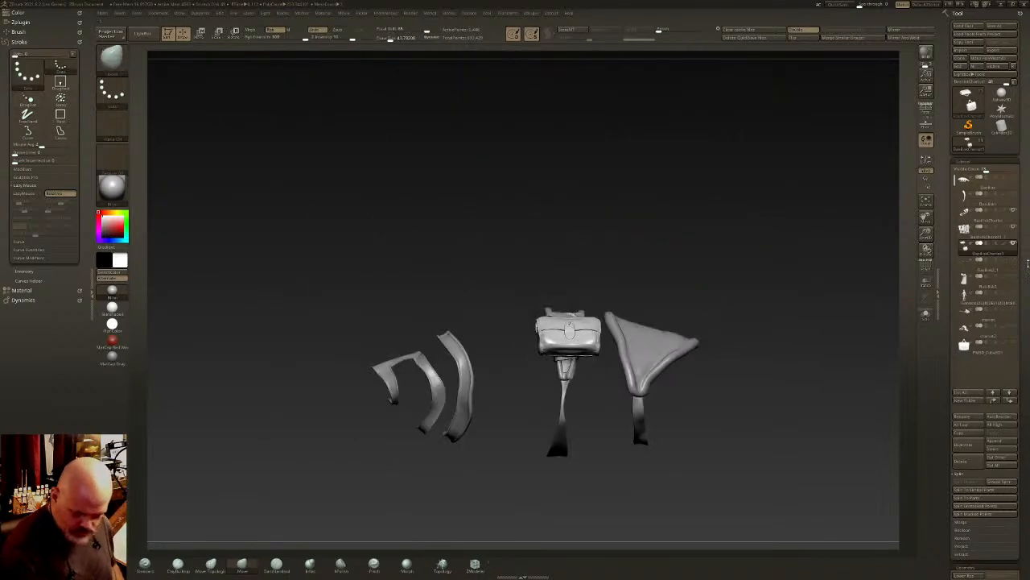
# - Show all subtools and examine the bags and wrapped harness on the full creature and chariot scene
pyautogui.keyDown('shift'); pyautogui.click(1013, 244); pyautogui.keyUp('shift')
pyautogui.keyDown('shift'); pyautogui.click(1014, 244); pyautogui.keyUp('shift')
pyautogui.moveTo(779, 319); pyautogui.dragTo(787, 359, button='right')
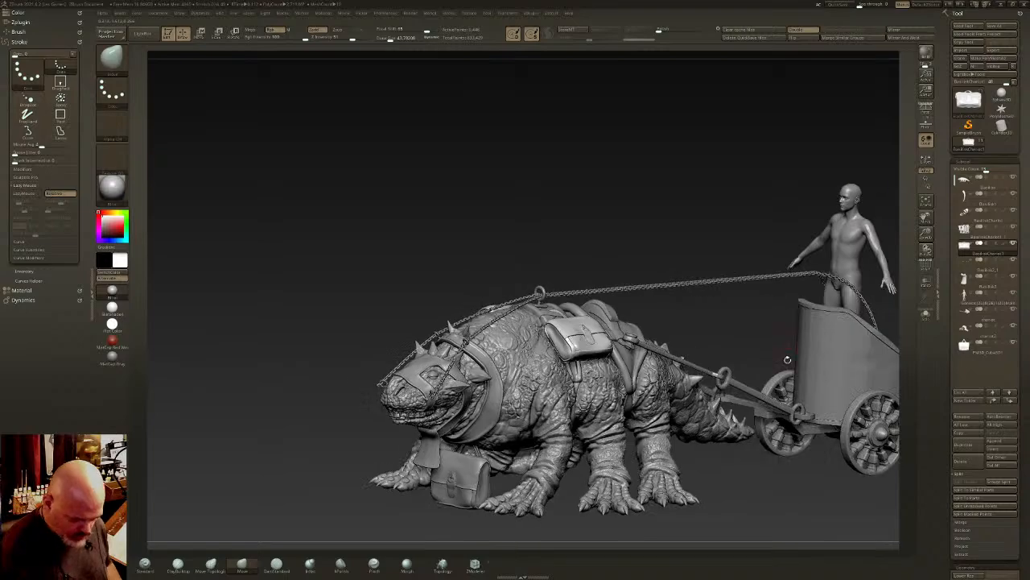
pyautogui.keyDown('alt'); pyautogui.moveTo(703, 332); pyautogui.dragTo(668, 260, button='right'); pyautogui.keyUp('alt')
pyautogui.moveTo(668, 260); pyautogui.dragTo(687, 344, button='right')
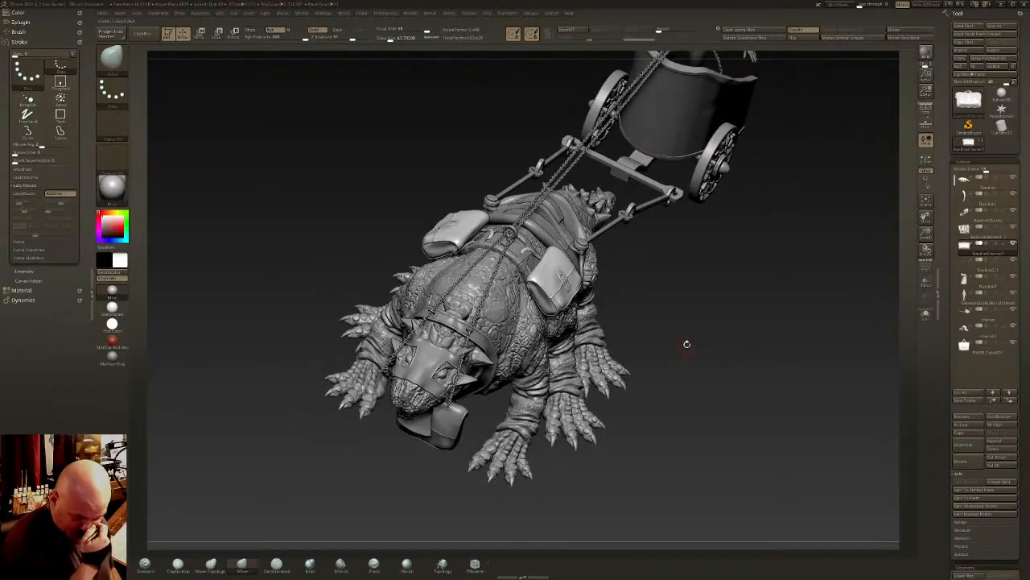
pyautogui.moveTo(571, 259)
pyautogui.mouseDown(button='right')
pyautogui.moveTo(546, 278)
pyautogui.moveTo(556, 299)
pyautogui.moveTo(598, 302)
pyautogui.moveTo(605, 291)
pyautogui.moveTo(669, 348)
pyautogui.mouseUp(button='right')
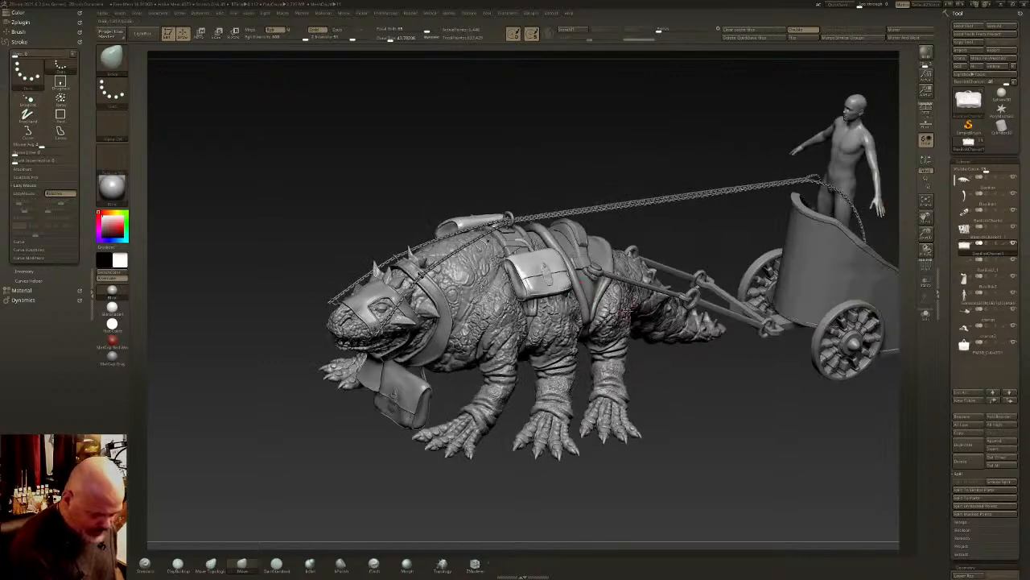
pyautogui.hotkey('ctrl', 'shift')
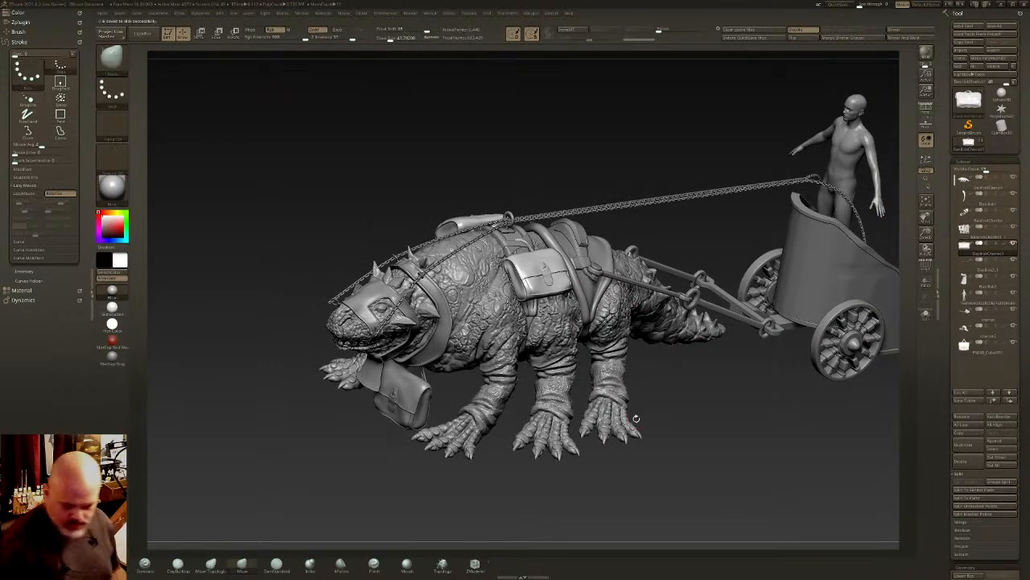
pyautogui.moveTo(698, 235); pyautogui.dragTo(788, 333, button='right')
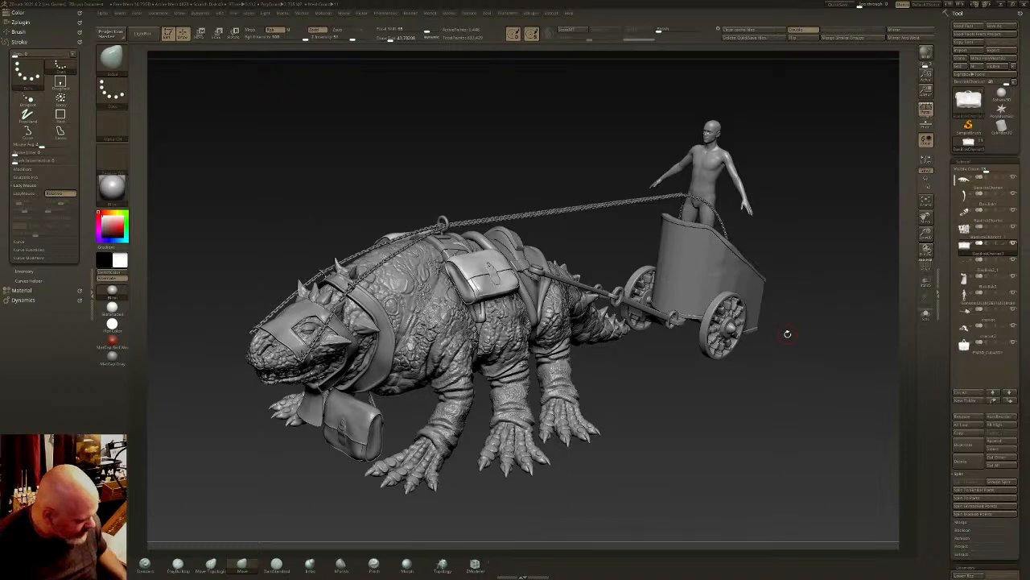
pyautogui.press('space')
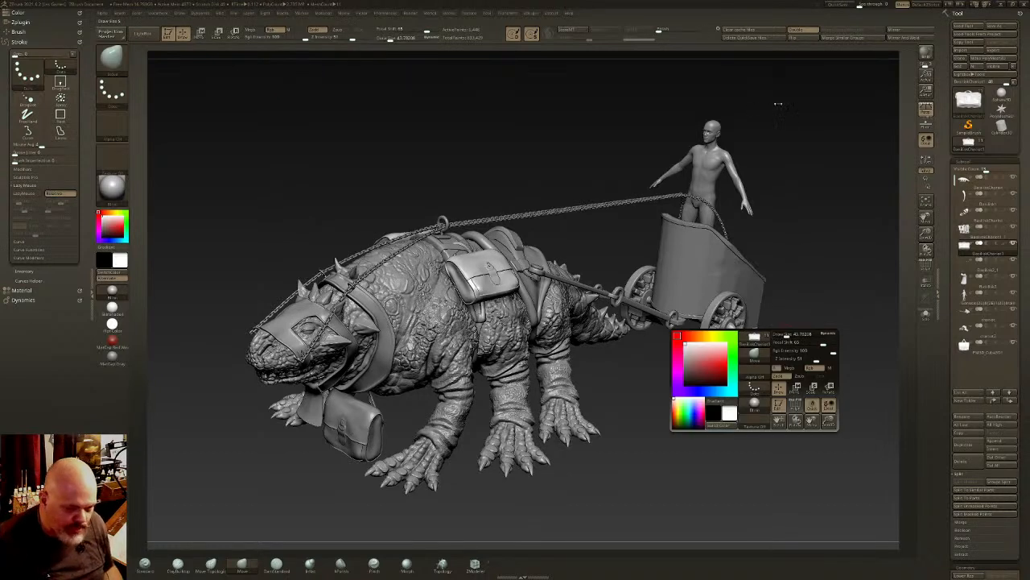